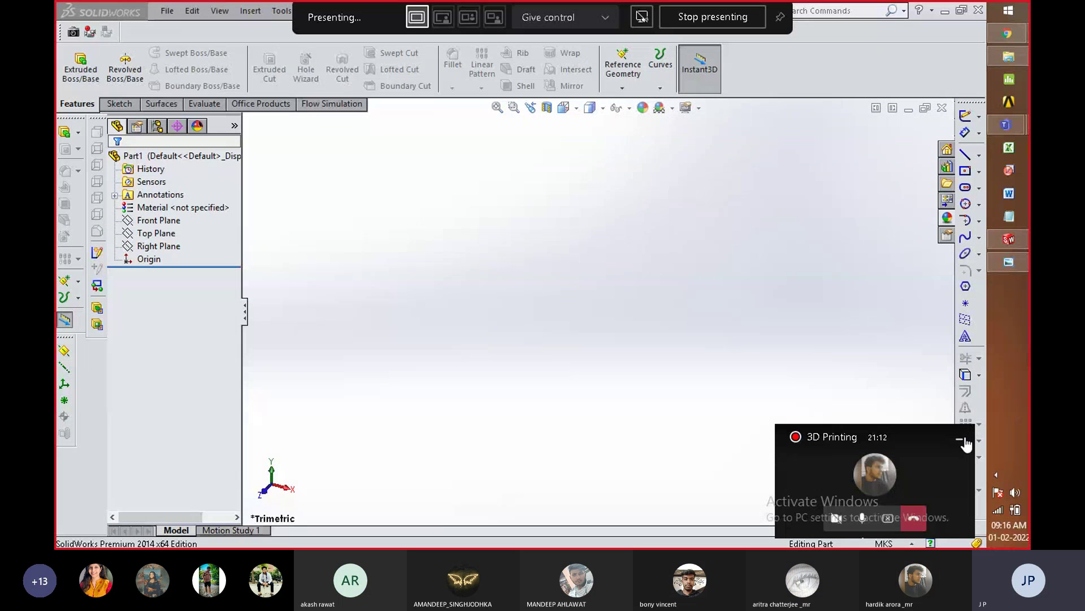
Step: Minimize the floating Teams call window covering the blank Part1
left_click(962, 440)
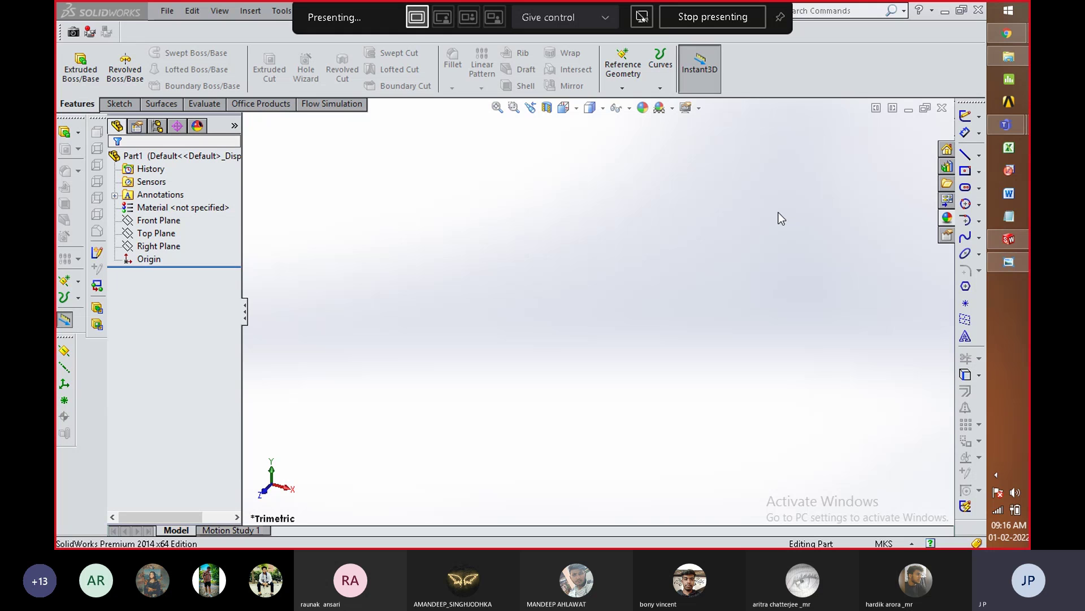
Step: Switch Part1's unit system from MKS to MMGS (millimeter, gram, second) in the status bar
left_click(902, 545)
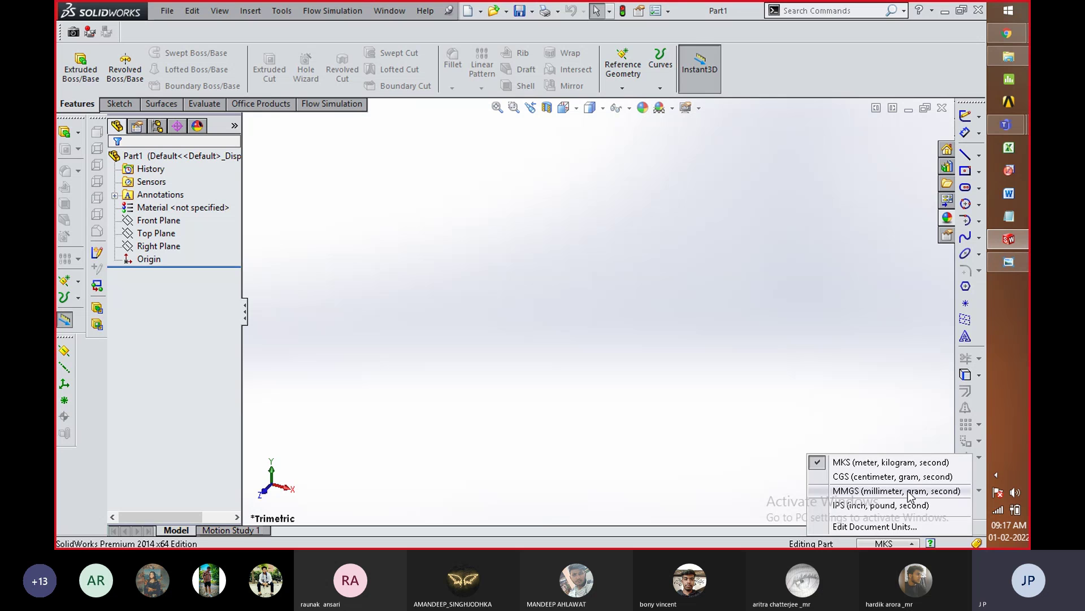
left_click(913, 543)
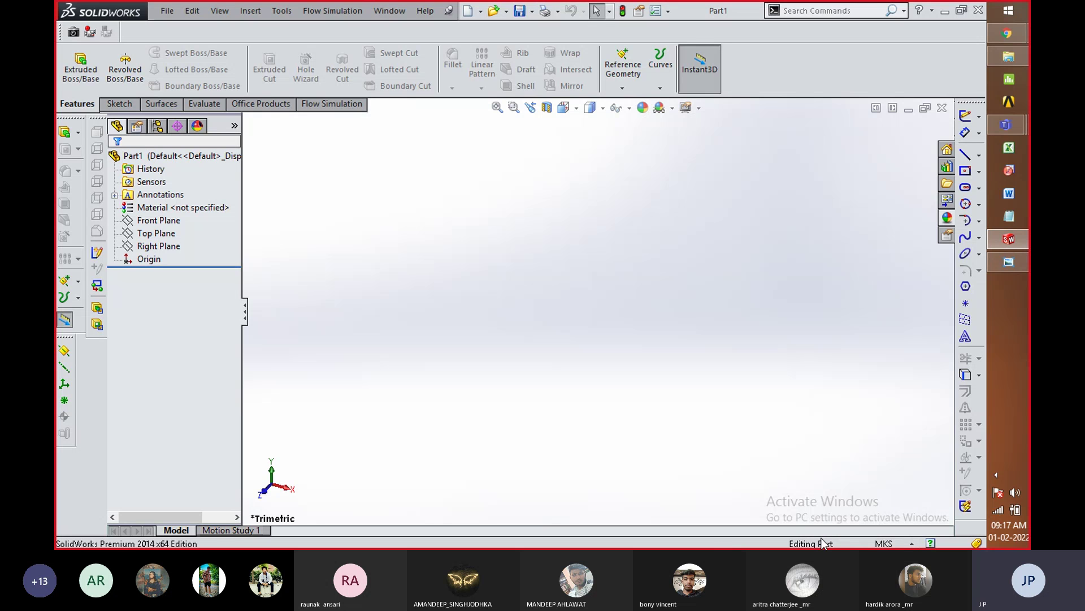
left_click(913, 544)
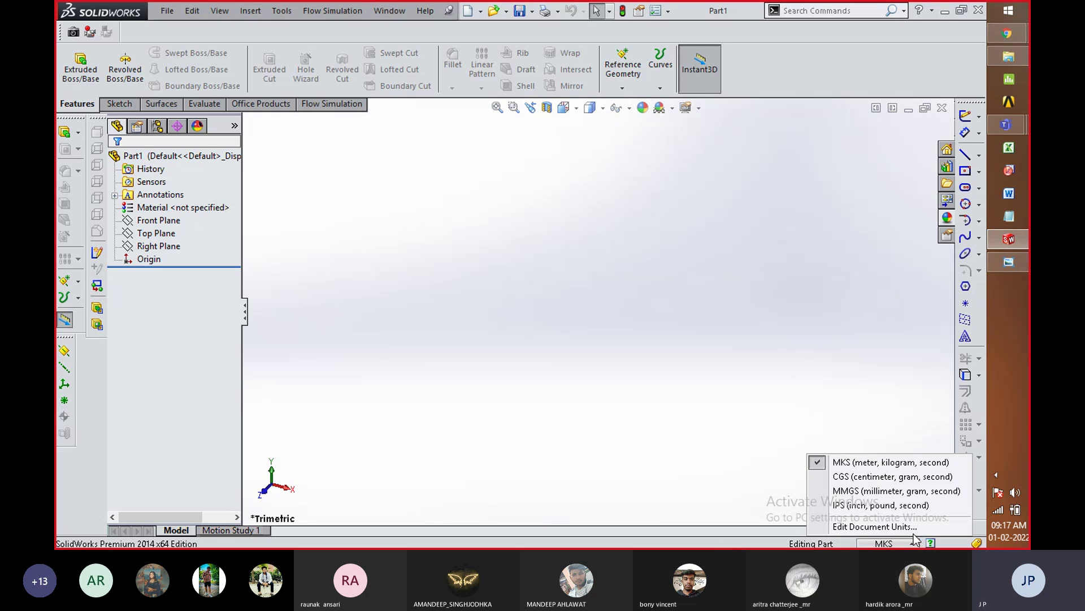
left_click(916, 490)
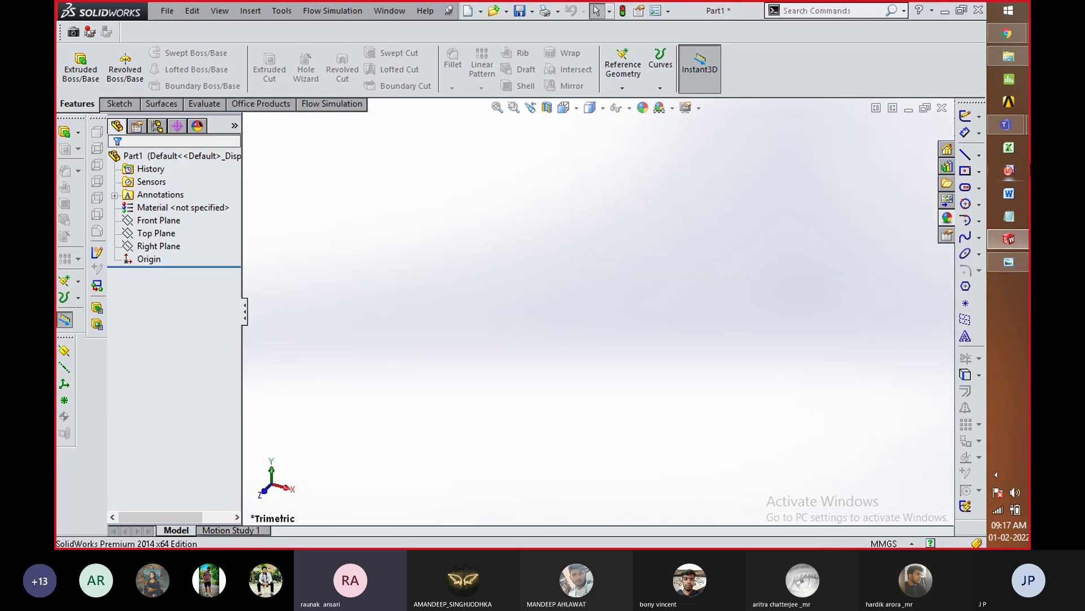
mouse_move(1019, 125)
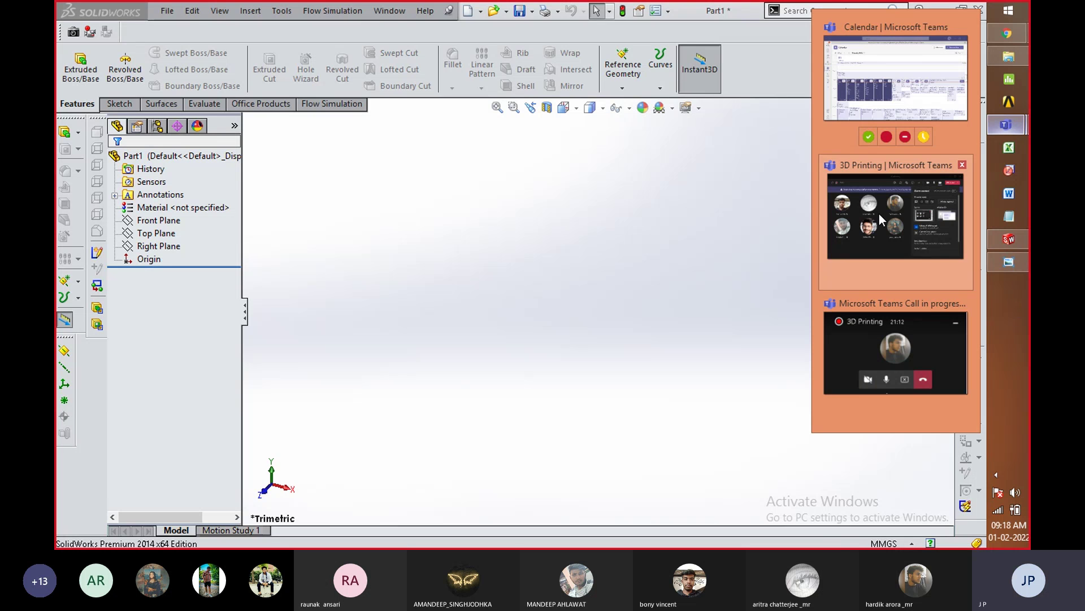
Step: Dismiss the recording notice in the 3D Printing Teams meeting and shrink it to a mini call window
left_click(879, 214)
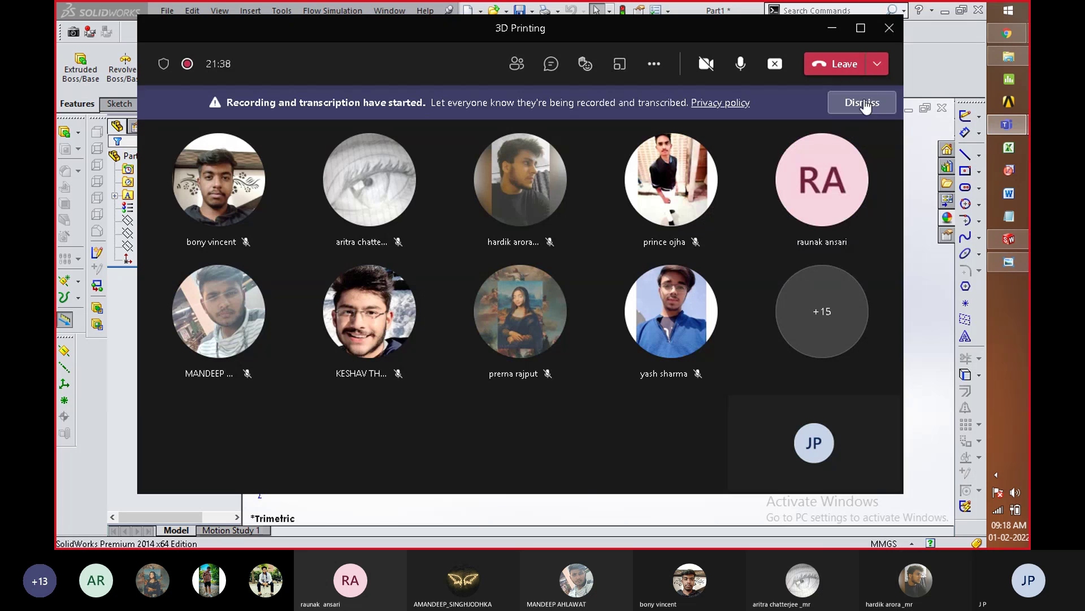
left_click(863, 105)
left_click(831, 28)
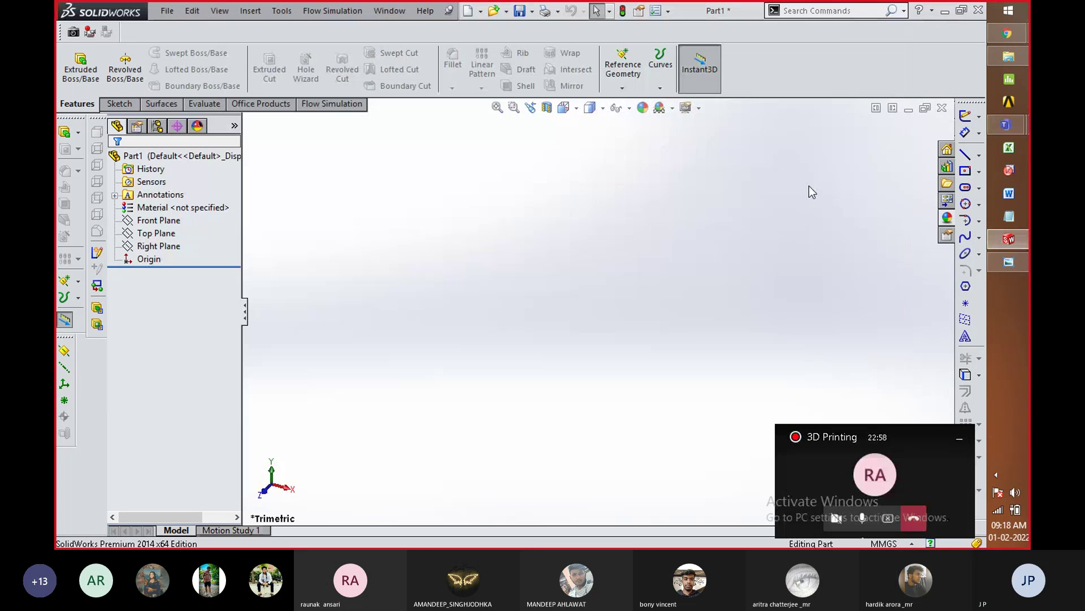
Step: Minimize the Teams mini call window so the MMGS Part1 is unobstructed
left_click(959, 438)
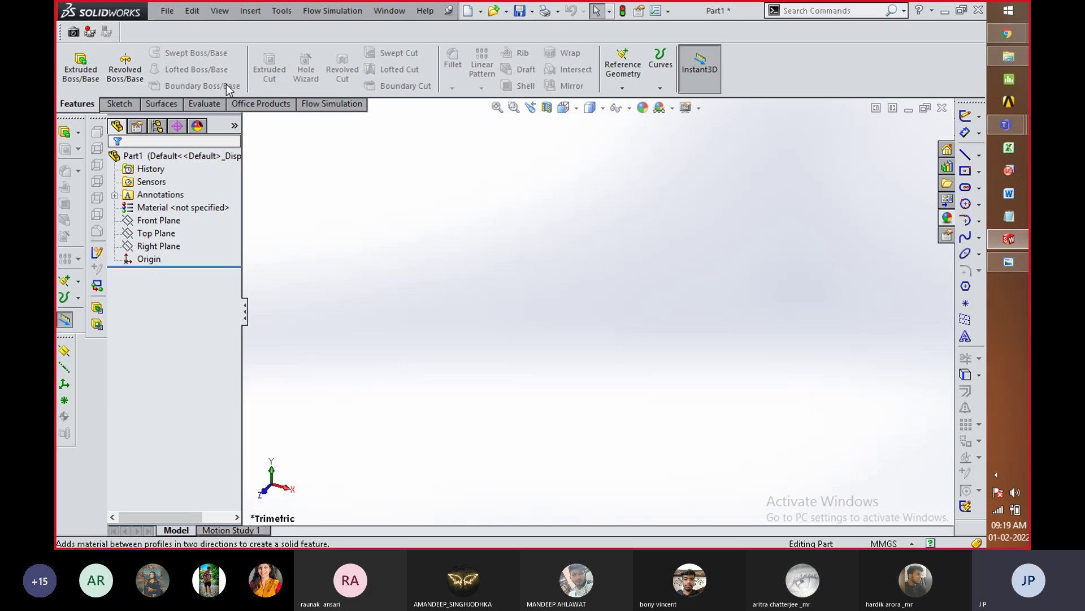
Step: Bring up the 'cad' drawing in Windows Photo Viewer and zoom into the Modeling Practice Drawings 49 title block
left_click(1015, 261)
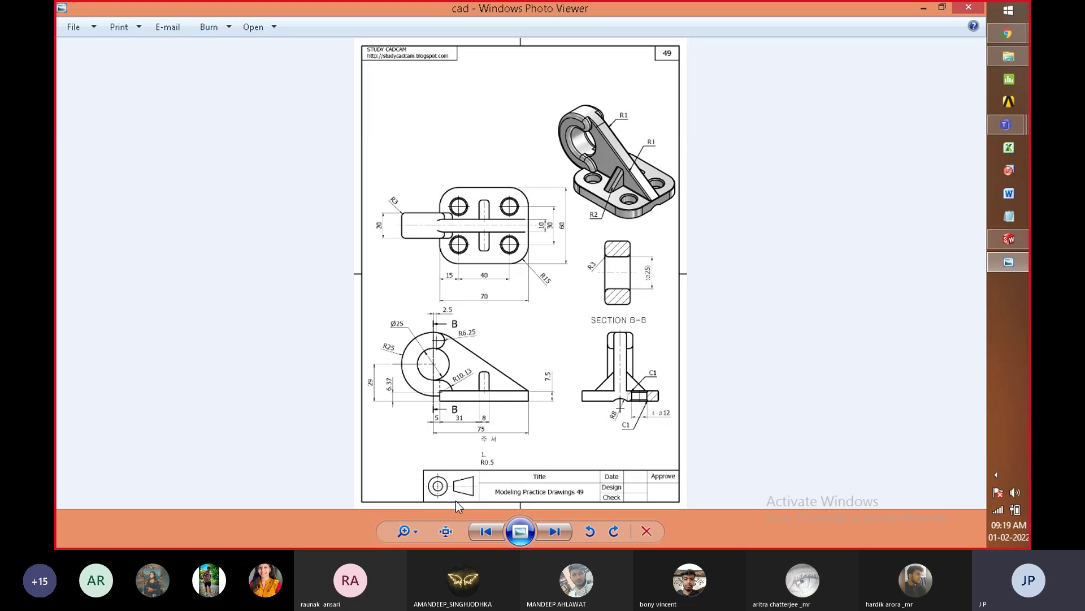
scroll(455, 501, "up", 5)
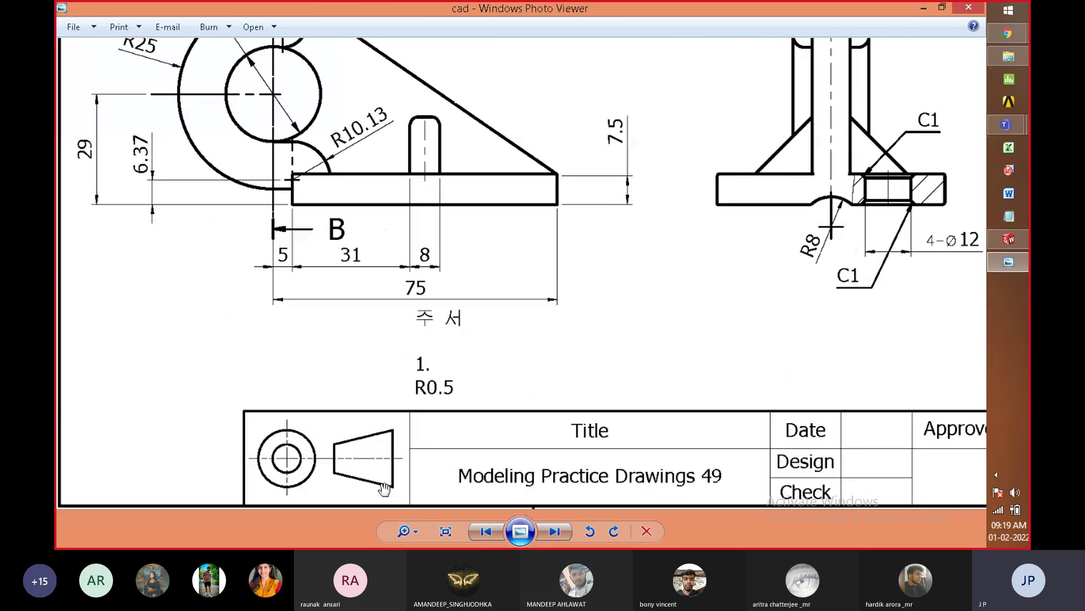
scroll(383, 490, "up", 1)
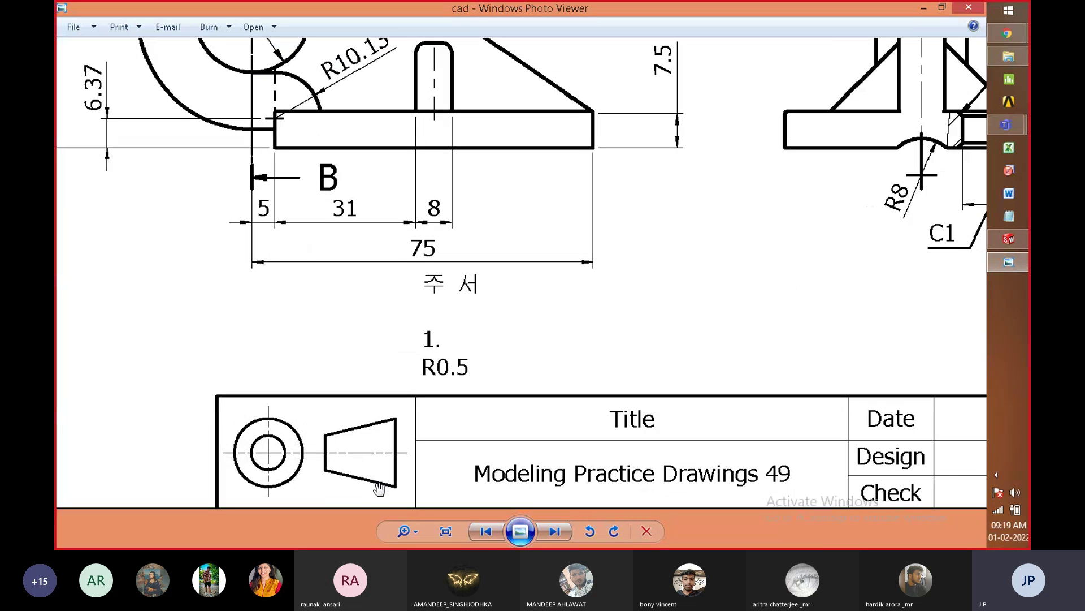
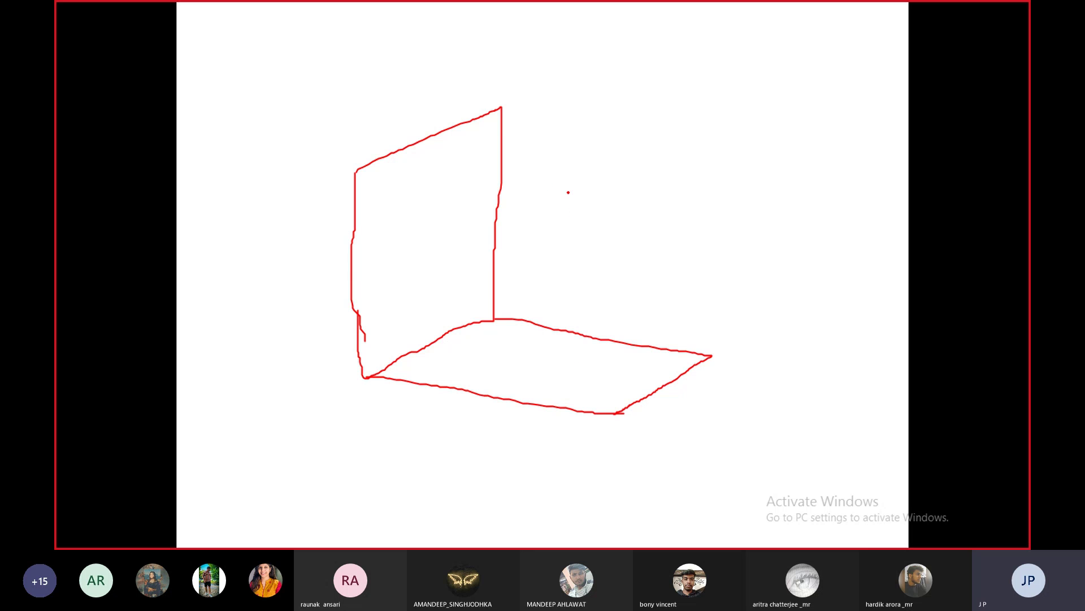
Step: Draw a frustum between the planes with a viewing arrow and an eye
mouse_move(582, 194)
left_mouse_down()
mouse_move(556, 209)
mouse_move(575, 223)
mouse_move(593, 220)
mouse_move(598, 200)
mouse_move(579, 193)
mouse_move(557, 209)
mouse_move(535, 287)
mouse_move(560, 291)
left_mouse_up()
mouse_move(606, 202)
left_mouse_down()
mouse_move(637, 294)
mouse_move(627, 281)
mouse_move(559, 273)
mouse_move(529, 292)
mouse_move(542, 320)
mouse_move(612, 322)
mouse_move(634, 288)
left_mouse_up()
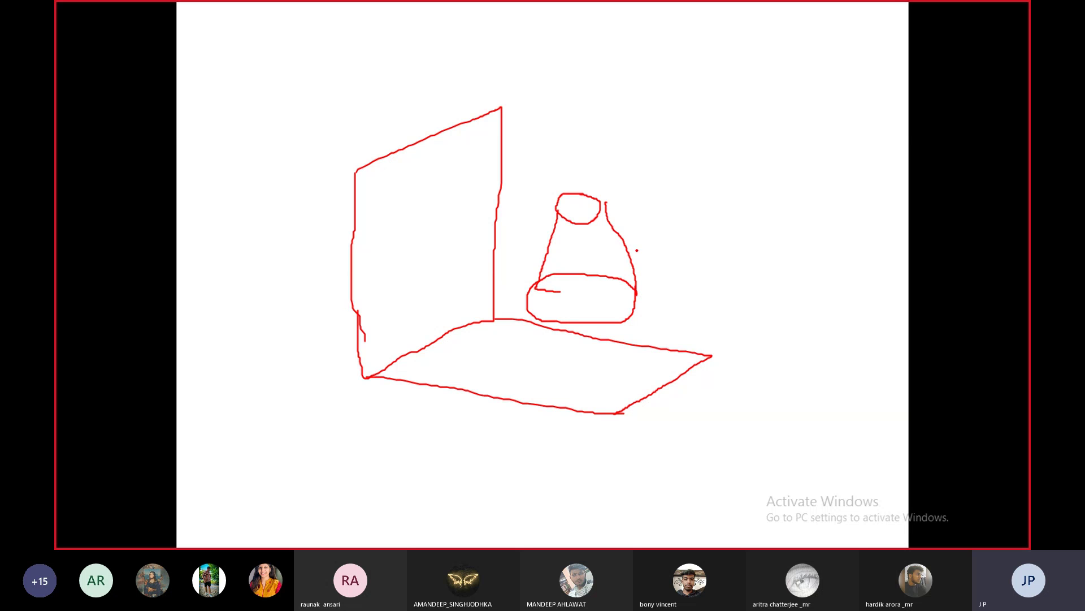
mouse_move(674, 197)
left_mouse_down()
mouse_move(725, 191)
mouse_move(641, 202)
mouse_move(681, 209)
left_mouse_up()
mouse_move(765, 168)
left_mouse_down()
mouse_move(756, 193)
mouse_move(776, 176)
mouse_move(766, 163)
left_mouse_up()
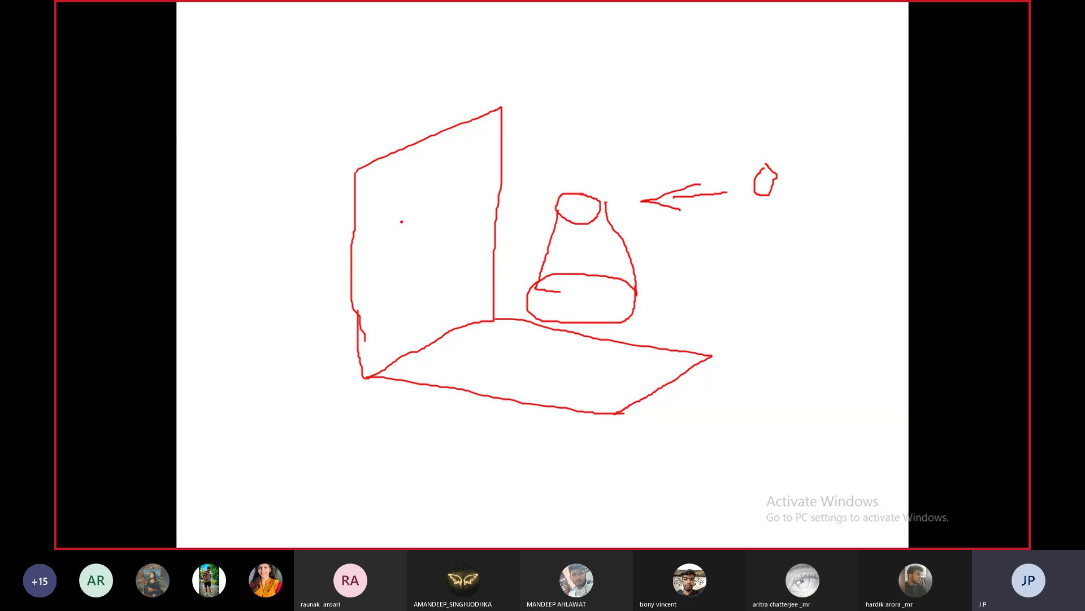
Step: Draw the frustum's trapezoid projection on the upright plane and a circular projection with centre lines on the floor
left_click_drag(408, 206, 389, 308)
mouse_move(410, 207)
left_mouse_down()
mouse_move(435, 195)
mouse_move(477, 282)
mouse_move(389, 309)
left_mouse_up()
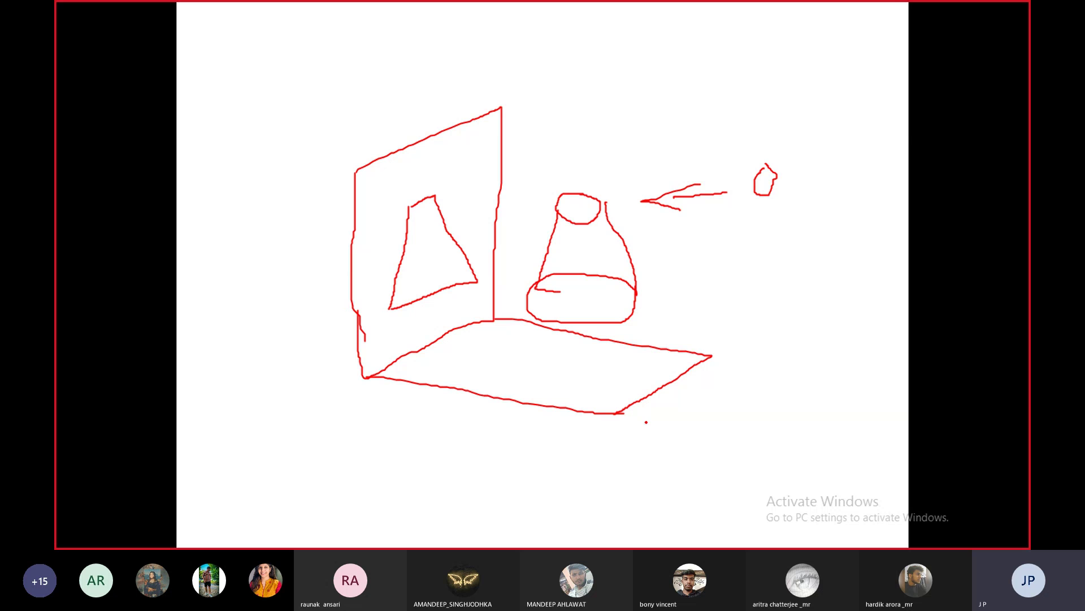
mouse_move(555, 349)
left_mouse_down()
mouse_move(525, 357)
mouse_move(552, 390)
mouse_move(588, 393)
mouse_move(608, 373)
mouse_move(604, 350)
mouse_move(552, 347)
left_mouse_up()
mouse_move(569, 361)
left_mouse_down()
mouse_move(557, 377)
mouse_move(567, 365)
mouse_move(598, 378)
left_mouse_up()
left_click(554, 368)
left_click_drag(597, 338, 542, 395)
left_click(532, 384)
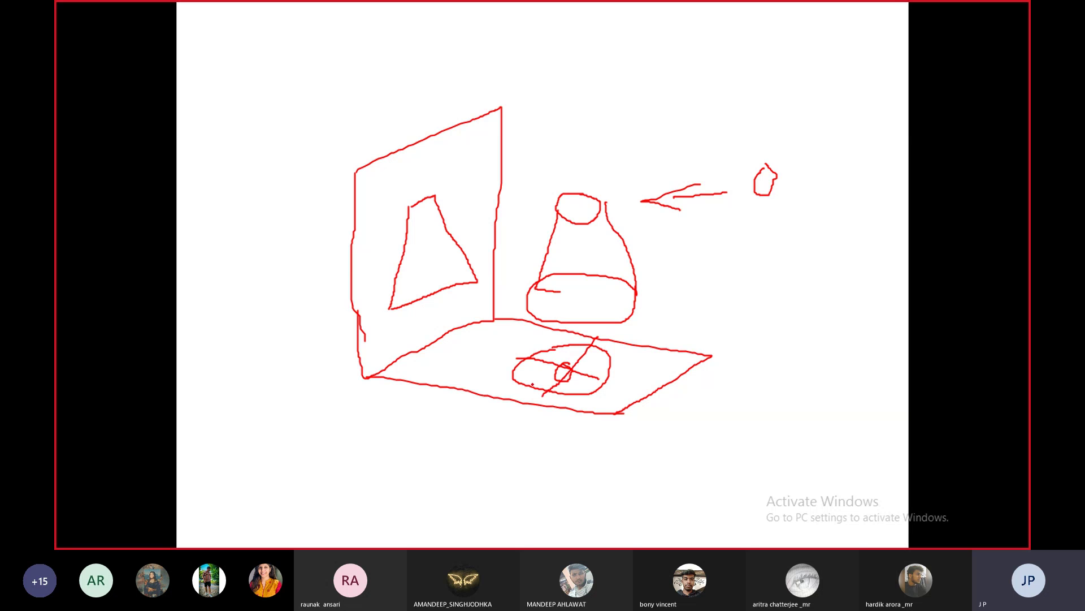
Step: Label the upright plane VP and the floor HP, then add a rotation arrow and an x–y line
mouse_move(456, 135)
left_mouse_down()
mouse_move(453, 152)
mouse_move(472, 137)
left_mouse_up()
left_click(474, 121)
left_click(468, 142)
mouse_move(705, 327)
left_mouse_down()
mouse_move(714, 347)
mouse_move(728, 319)
mouse_move(731, 344)
mouse_move(730, 326)
left_mouse_up()
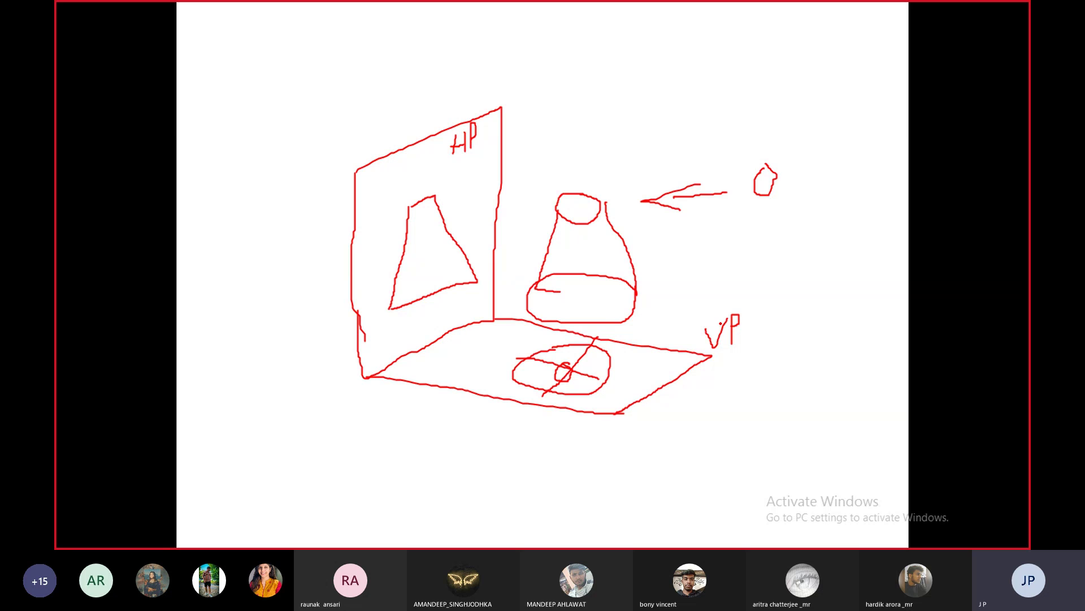
left_click_drag(484, 127, 451, 153)
mouse_move(434, 115)
left_mouse_down()
mouse_move(464, 100)
mouse_move(474, 111)
mouse_move(474, 100)
left_mouse_up()
left_click_drag(746, 317, 709, 348)
mouse_move(719, 298)
left_mouse_down()
mouse_move(719, 313)
mouse_move(728, 299)
mouse_move(732, 315)
mouse_move(735, 302)
left_mouse_up()
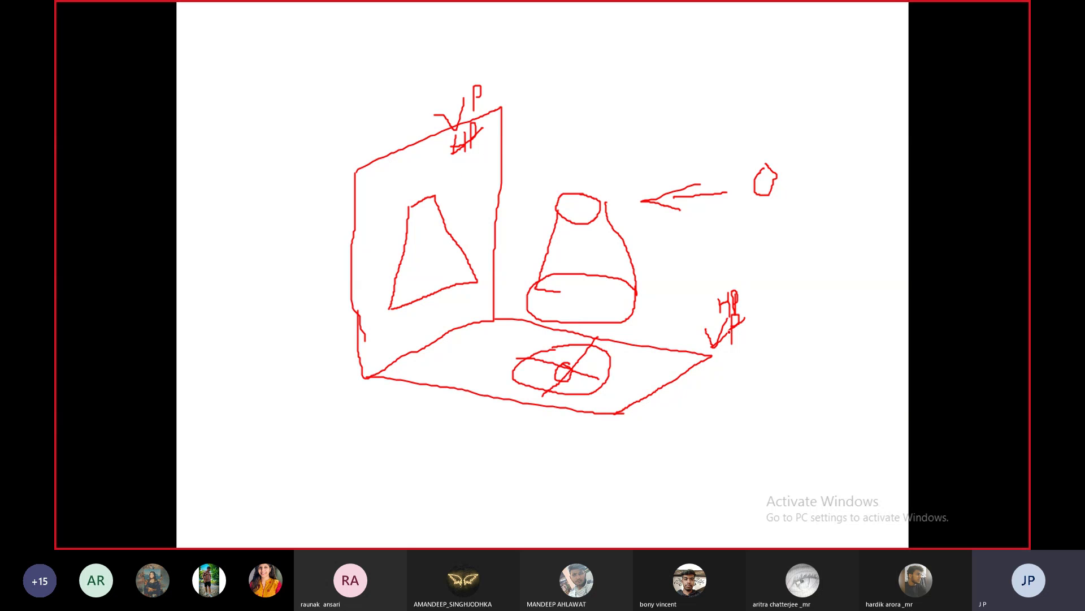
mouse_move(724, 367)
left_mouse_down()
mouse_move(684, 428)
mouse_move(643, 441)
mouse_move(676, 454)
left_mouse_up()
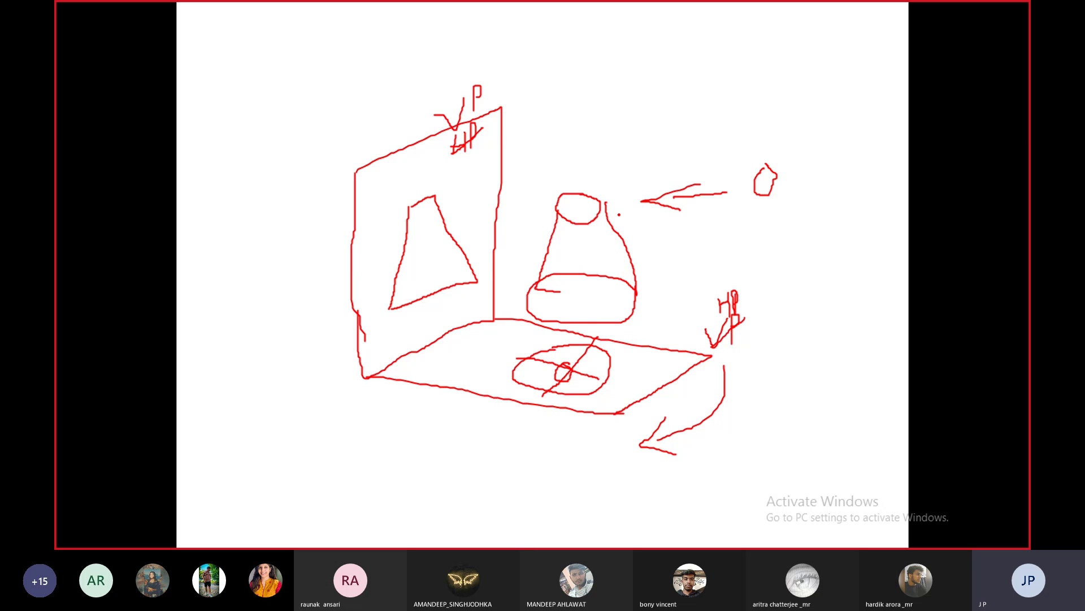
left_click_drag(674, 68, 835, 74)
Step: Box the x–y reference line, label its ends X and y, and mark the planes' intersection line
left_click_drag(681, 7, 671, 107)
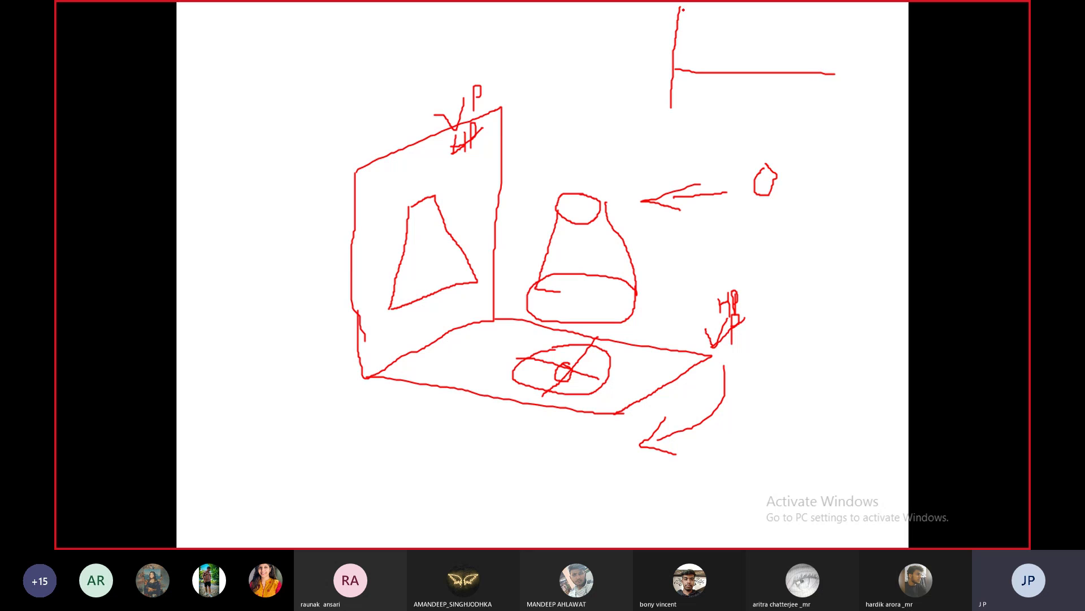
mouse_move(682, 9)
left_mouse_down()
mouse_move(847, 25)
mouse_move(844, 127)
mouse_move(665, 109)
left_mouse_up()
left_click_drag(667, 68, 848, 78)
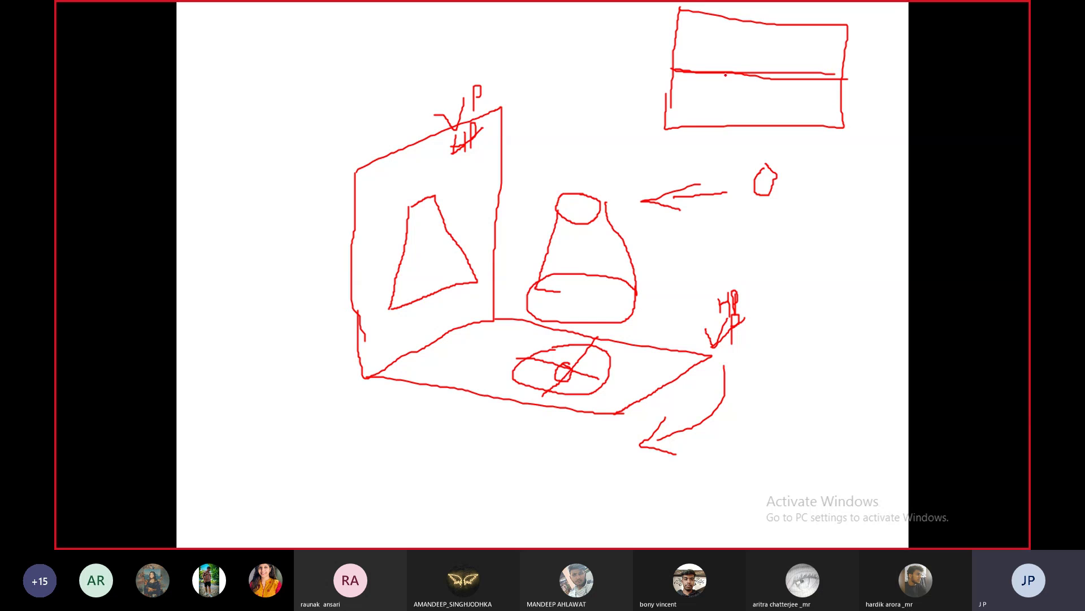
left_click_drag(651, 58, 651, 73)
left_click_drag(849, 64, 854, 83)
mouse_move(327, 402)
left_mouse_down()
mouse_move(450, 343)
mouse_move(543, 278)
mouse_move(430, 343)
mouse_move(332, 380)
mouse_move(344, 376)
left_mouse_up()
left_click_drag(510, 269, 518, 279)
left_click_drag(519, 267, 519, 291)
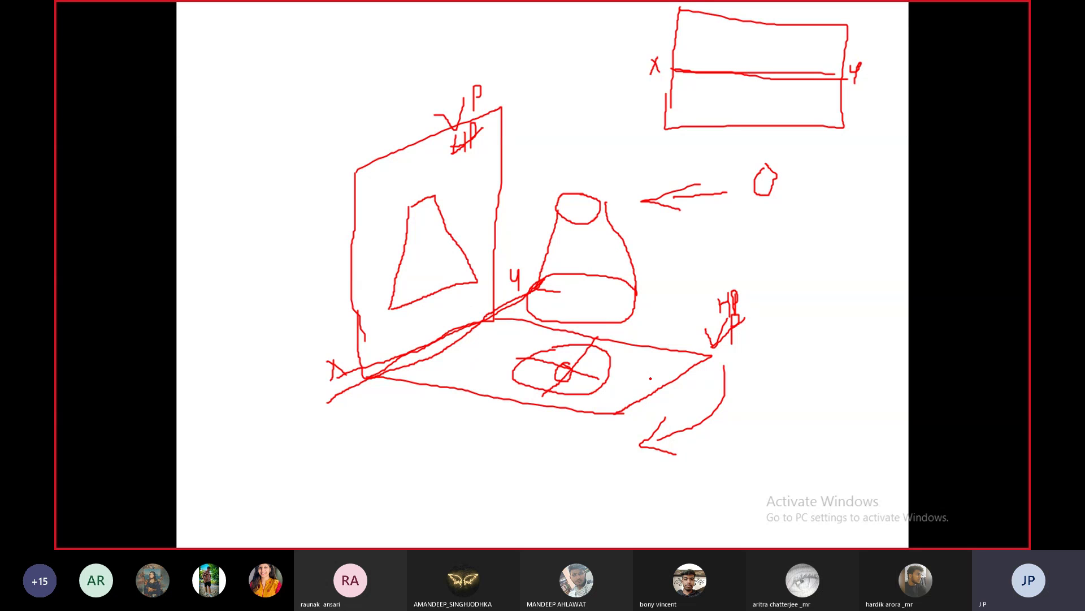
Step: Sketch the front view with projector lines, plus triangle and circle views on a centre line
mouse_move(751, 31)
left_mouse_down()
mouse_move(757, 32)
mouse_move(743, 64)
mouse_move(787, 66)
mouse_move(742, 65)
mouse_move(764, 87)
mouse_move(757, 104)
mouse_move(785, 114)
mouse_move(790, 89)
mouse_move(764, 100)
mouse_move(780, 100)
mouse_move(773, 121)
mouse_move(760, 100)
mouse_move(798, 95)
left_mouse_up()
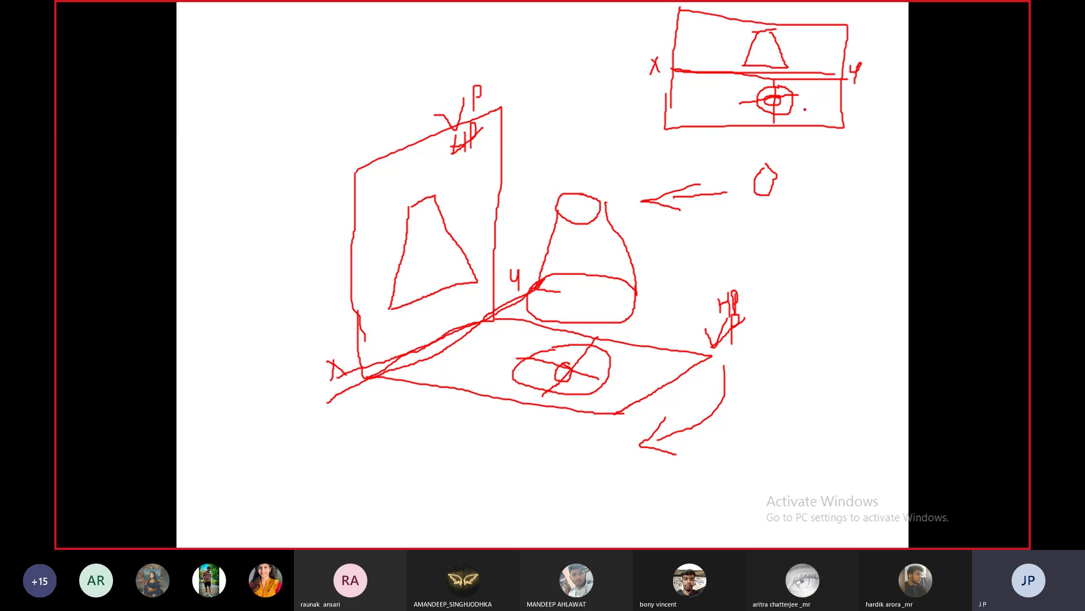
left_click_drag(799, 177, 801, 193)
left_click_drag(774, 131, 751, 308)
mouse_move(800, 176)
left_mouse_down()
mouse_move(833, 152)
mouse_move(843, 209)
mouse_move(801, 193)
left_mouse_up()
mouse_move(873, 157)
left_mouse_down()
mouse_move(868, 189)
mouse_move(893, 182)
mouse_move(874, 165)
left_mouse_up()
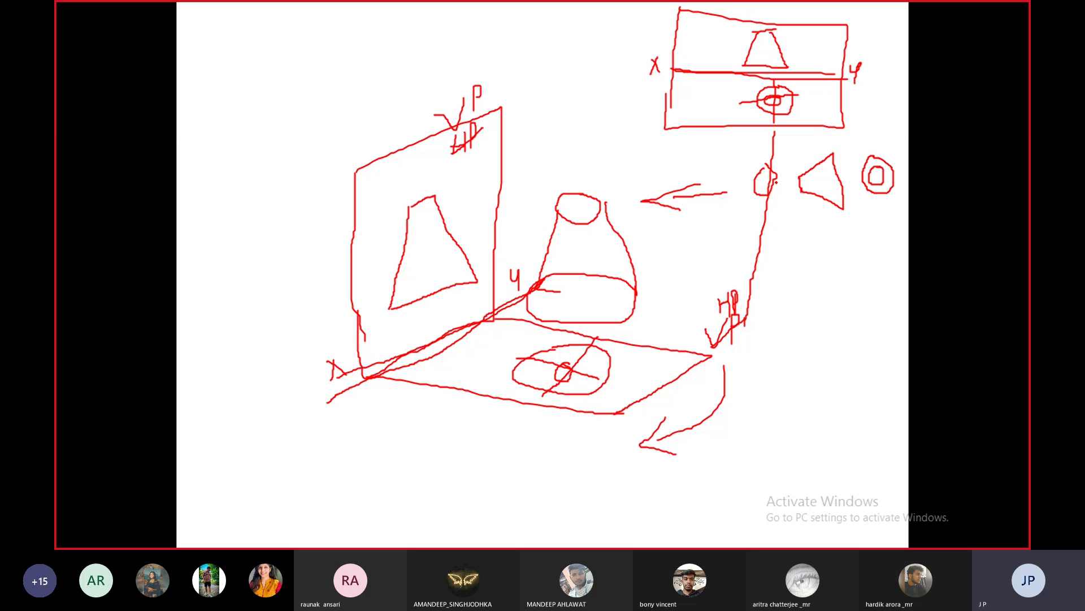
mouse_move(782, 183)
left_mouse_down()
mouse_move(901, 175)
mouse_move(881, 206)
left_mouse_up()
Step: Add a lower circle-and-triangle view on a centre line and start a two-plane box top left
mouse_move(444, 465)
left_mouse_down()
mouse_move(424, 502)
mouse_move(465, 507)
mouse_move(482, 473)
mouse_move(454, 461)
mouse_move(436, 495)
mouse_move(459, 491)
mouse_move(449, 462)
mouse_move(443, 524)
left_mouse_up()
mouse_move(395, 499)
left_mouse_down()
mouse_move(509, 497)
mouse_move(508, 484)
mouse_move(544, 467)
mouse_move(575, 487)
mouse_move(577, 522)
mouse_move(496, 495)
mouse_move(628, 493)
left_mouse_up()
left_click(520, 496)
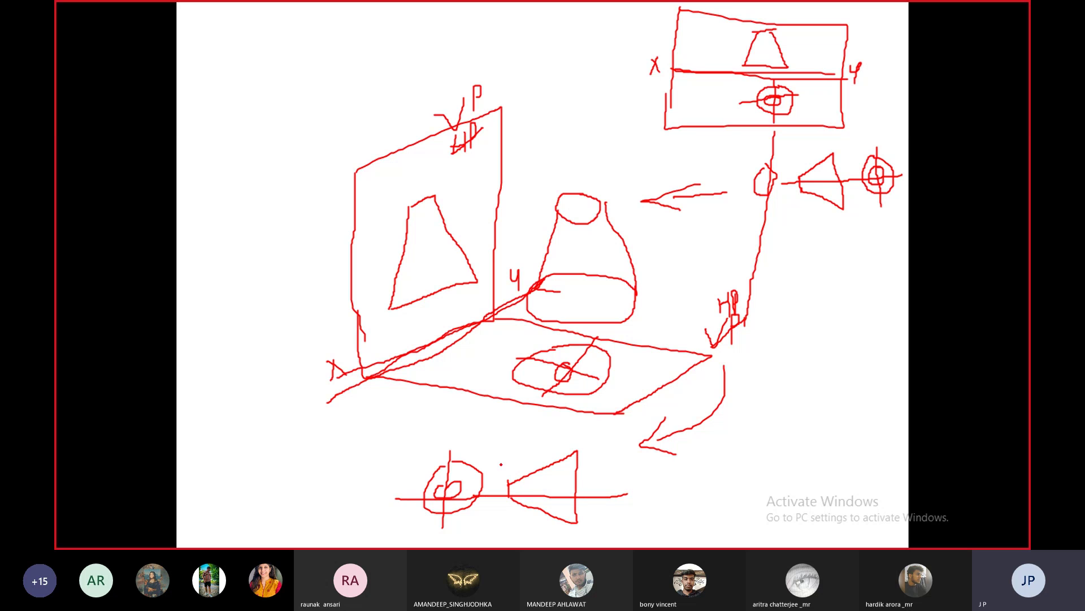
mouse_move(252, 55)
left_mouse_down()
mouse_move(226, 91)
mouse_move(252, 56)
mouse_move(344, 63)
mouse_move(287, 100)
mouse_move(225, 97)
mouse_move(286, 106)
mouse_move(289, 165)
left_mouse_up()
mouse_move(347, 64)
left_mouse_down()
mouse_move(346, 146)
mouse_move(297, 175)
mouse_move(289, 161)
left_mouse_up()
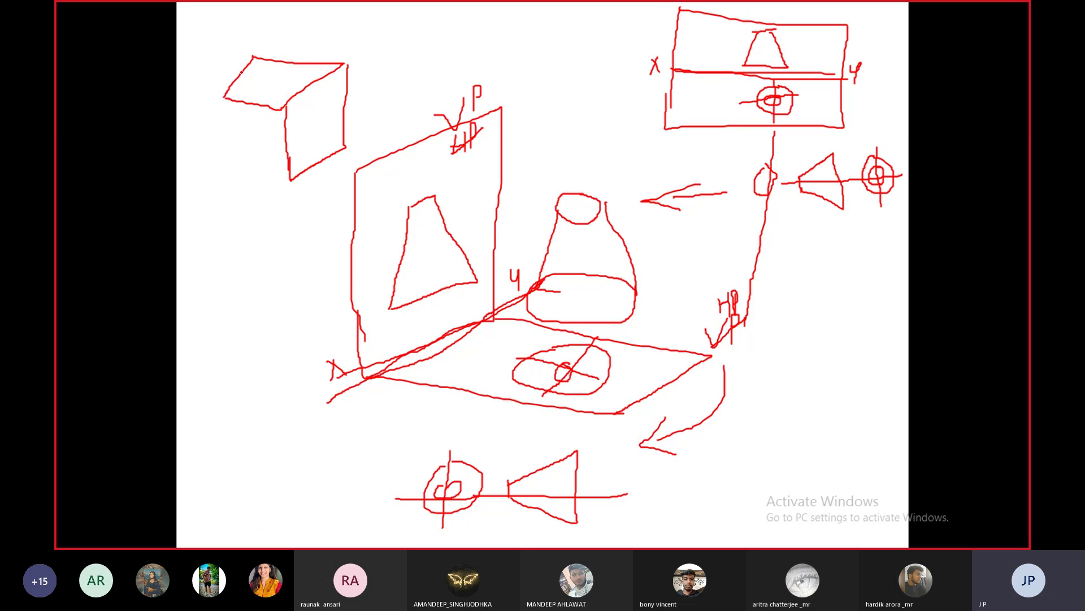
Step: Label the top-left box VP and draw a small frustum with its circle and side views
mouse_move(229, 65)
left_mouse_down()
mouse_move(248, 81)
mouse_move(254, 67)
mouse_move(248, 75)
left_mouse_up()
mouse_move(352, 86)
left_mouse_down()
mouse_move(364, 80)
mouse_move(372, 92)
left_mouse_up()
mouse_move(247, 117)
left_mouse_down()
mouse_move(242, 127)
mouse_move(275, 132)
mouse_move(246, 113)
mouse_move(228, 166)
left_mouse_up()
mouse_move(273, 133)
left_mouse_down()
mouse_move(277, 178)
mouse_move(217, 169)
left_mouse_up()
mouse_move(279, 64)
left_mouse_down()
mouse_move(270, 66)
mouse_move(288, 80)
mouse_move(278, 64)
mouse_move(270, 86)
left_mouse_up()
left_click(244, 164)
mouse_move(224, 165)
left_mouse_down()
mouse_move(241, 202)
mouse_move(273, 180)
mouse_move(214, 158)
mouse_move(218, 176)
left_mouse_up()
mouse_move(310, 106)
left_mouse_down()
mouse_move(328, 93)
mouse_move(334, 134)
mouse_move(312, 162)
mouse_move(322, 79)
mouse_move(354, 58)
left_mouse_up()
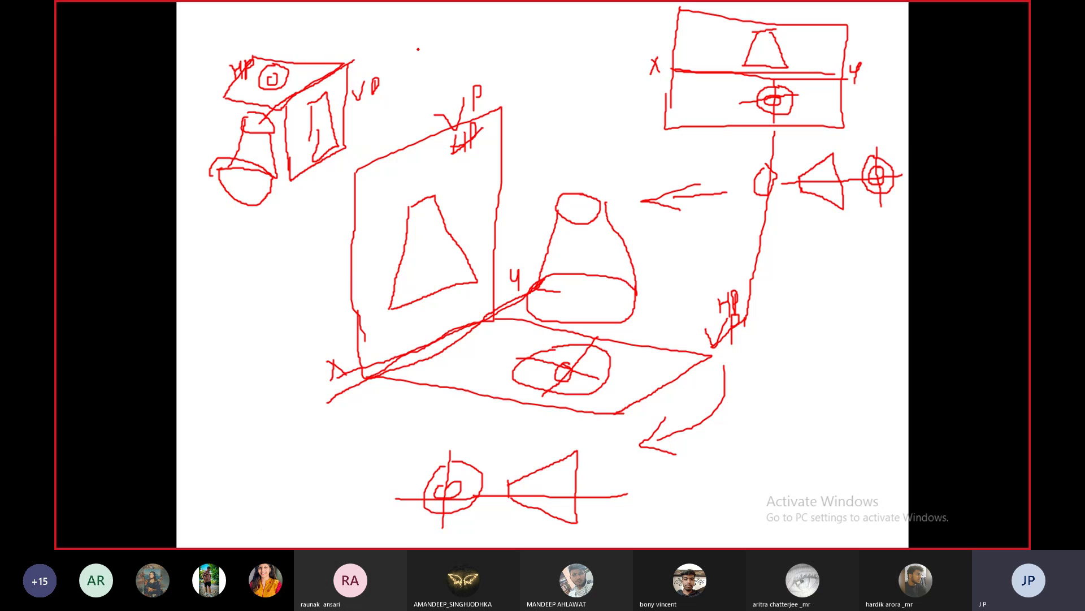
Step: Draw a new x–y line at the top, label its end y, and add a circle above it
left_click_drag(673, 36, 734, 33)
left_click_drag(460, 49, 591, 58)
left_click_drag(466, 42, 448, 63)
left_click_drag(436, 39, 461, 63)
mouse_move(589, 52)
left_mouse_down()
mouse_move(605, 61)
mouse_move(597, 78)
left_mouse_up()
mouse_move(519, 17)
left_mouse_down()
mouse_move(541, 18)
mouse_move(519, 13)
mouse_move(527, 30)
mouse_move(528, 17)
left_mouse_up()
mouse_move(519, 73)
left_mouse_down()
mouse_move(537, 74)
mouse_move(505, 118)
mouse_move(545, 128)
left_mouse_up()
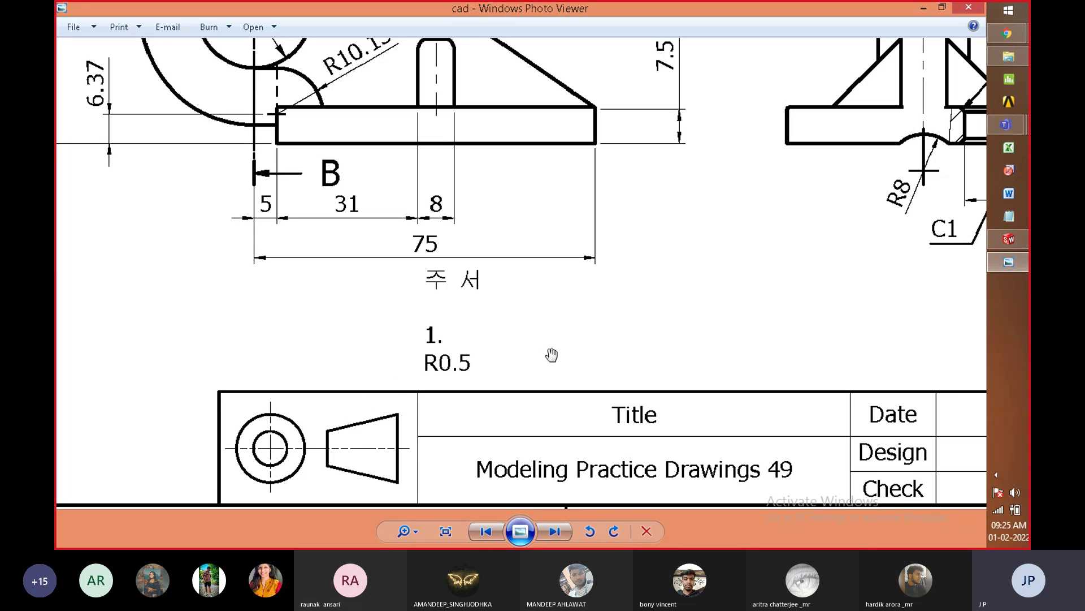
Step: Zoom and pan Modeling Practice Drawings 49 to its isometric view, then switch to SolidWorks Part1
scroll(582, 346, "down", 4)
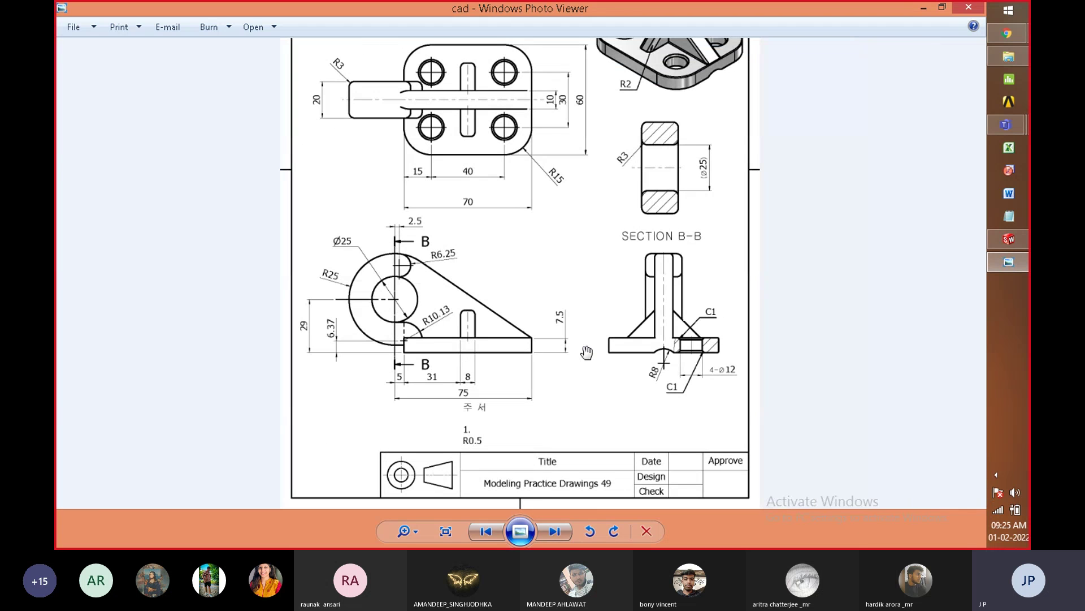
scroll(586, 353, "down", 1)
scroll(599, 293, "up", 1)
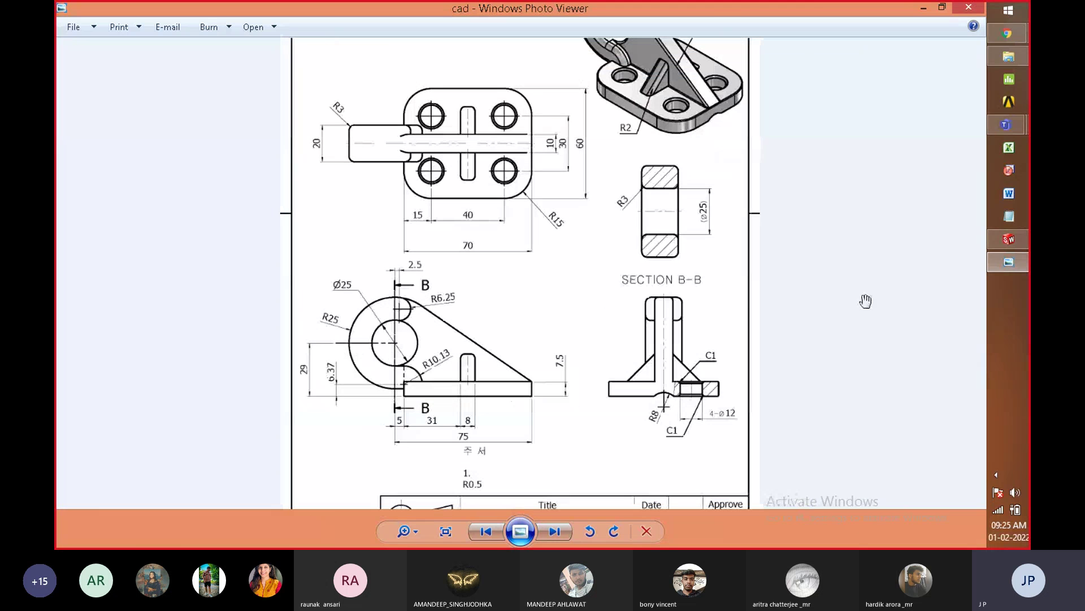
left_click_drag(865, 306, 853, 395)
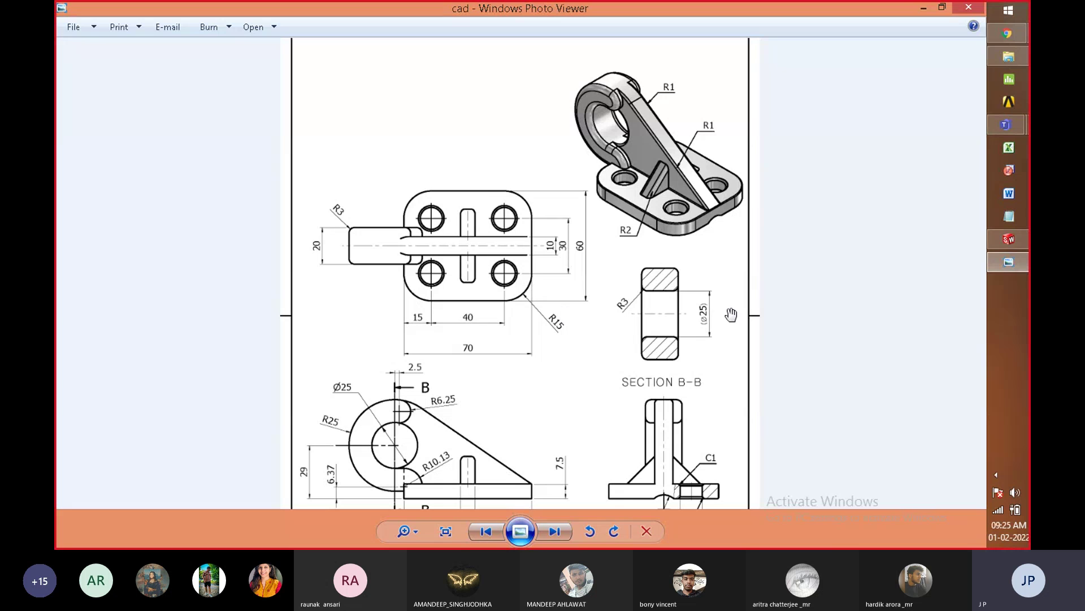
left_click(996, 246)
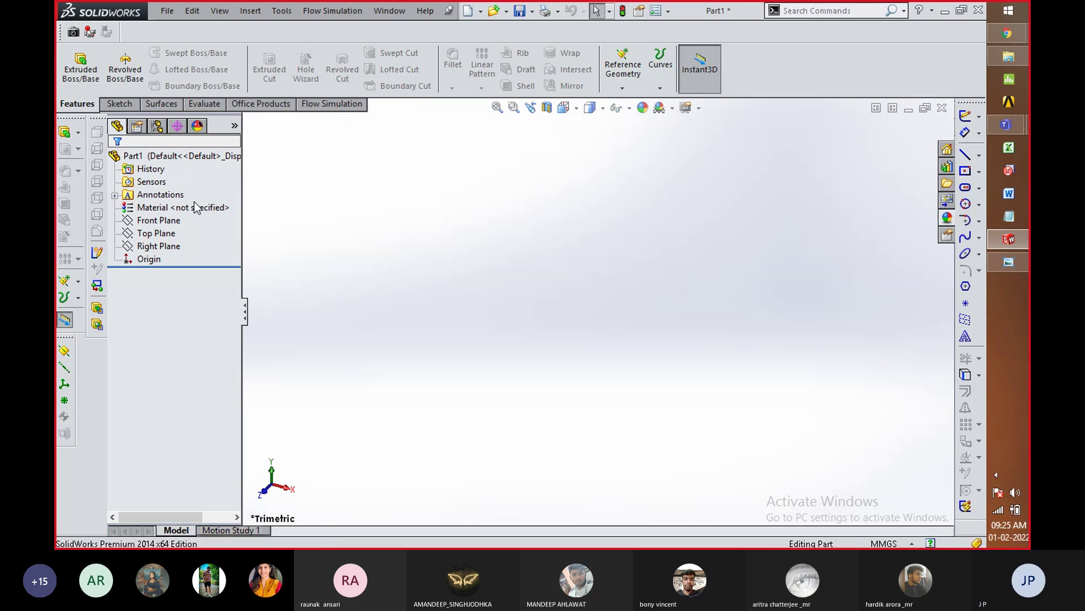
Step: On the Top Plane, draw a centre rectangle from the origin to a corner and close Sketch1
right_click(166, 241)
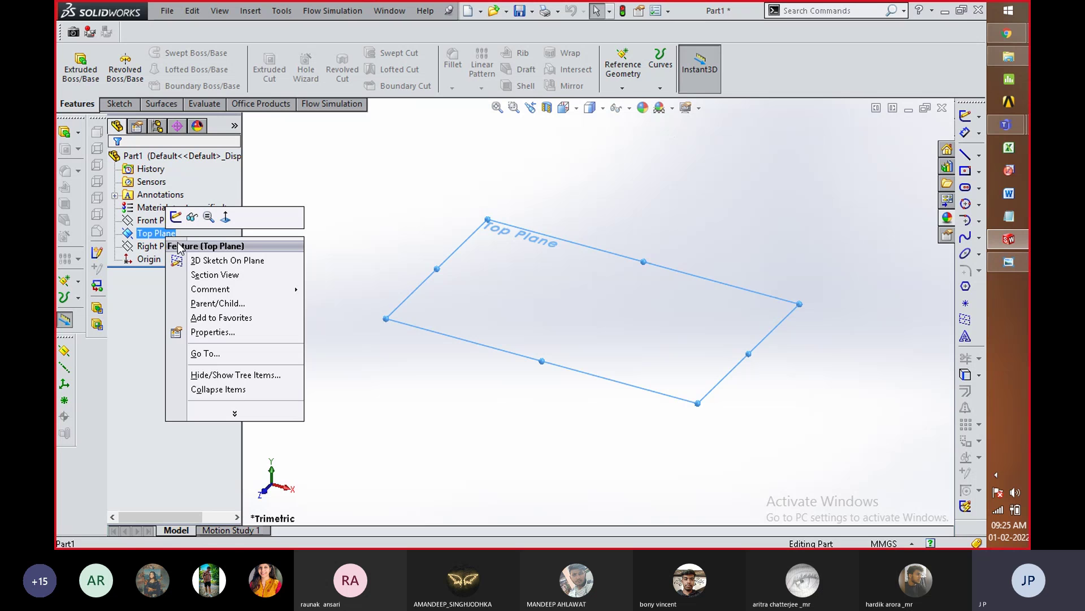
left_click(176, 217)
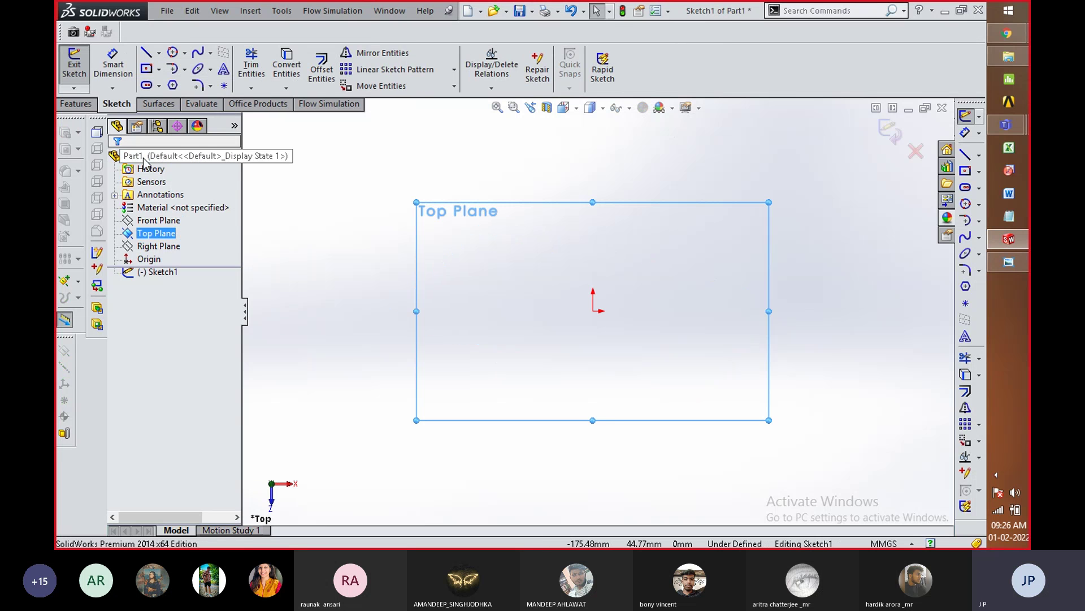
left_click(84, 105)
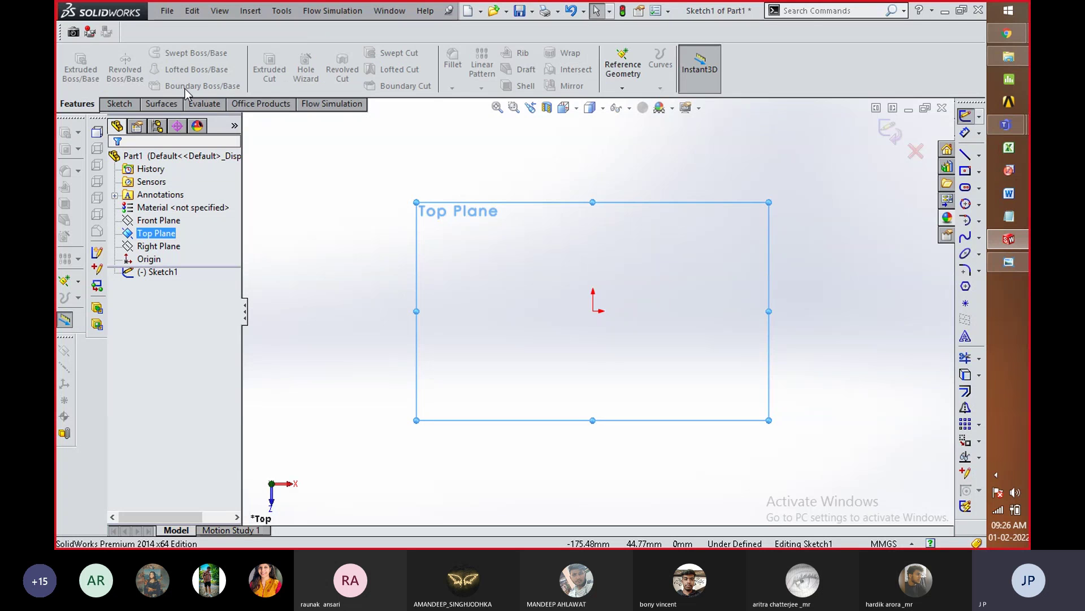
left_click(129, 106)
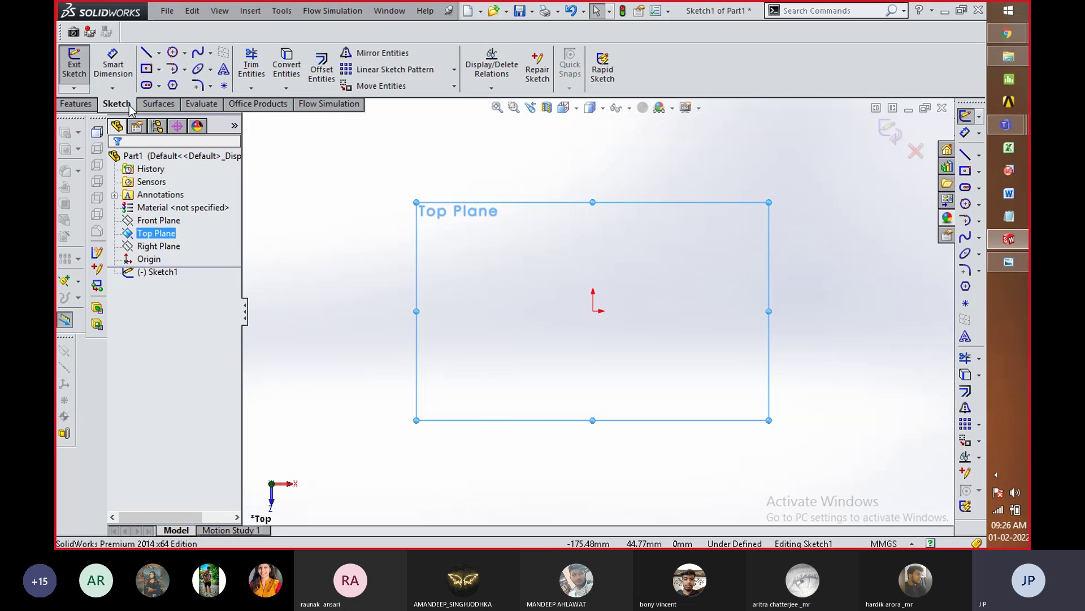
left_click(153, 74)
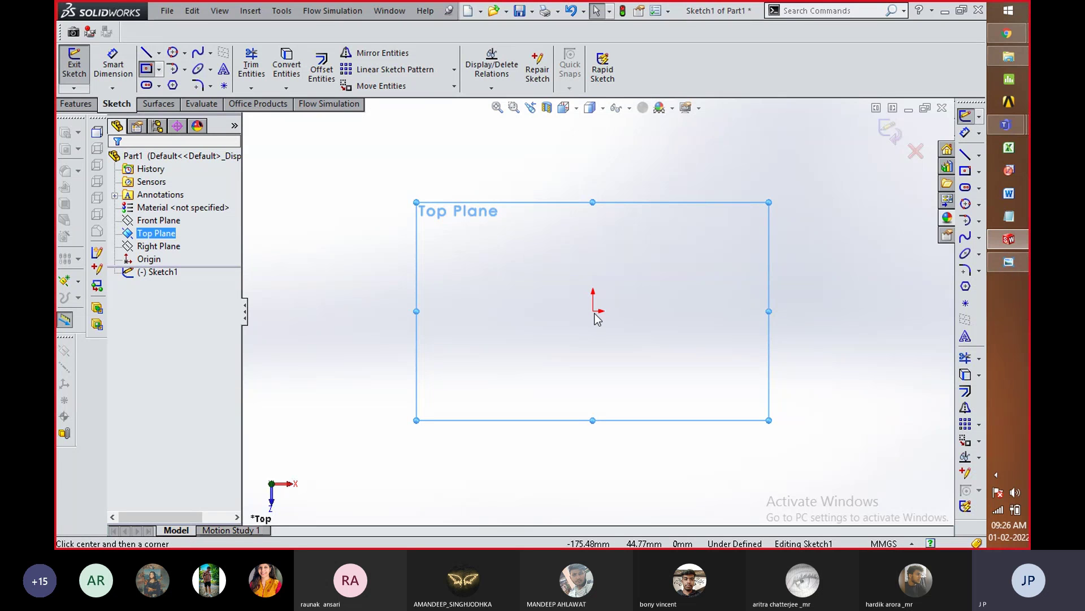
left_click(593, 311)
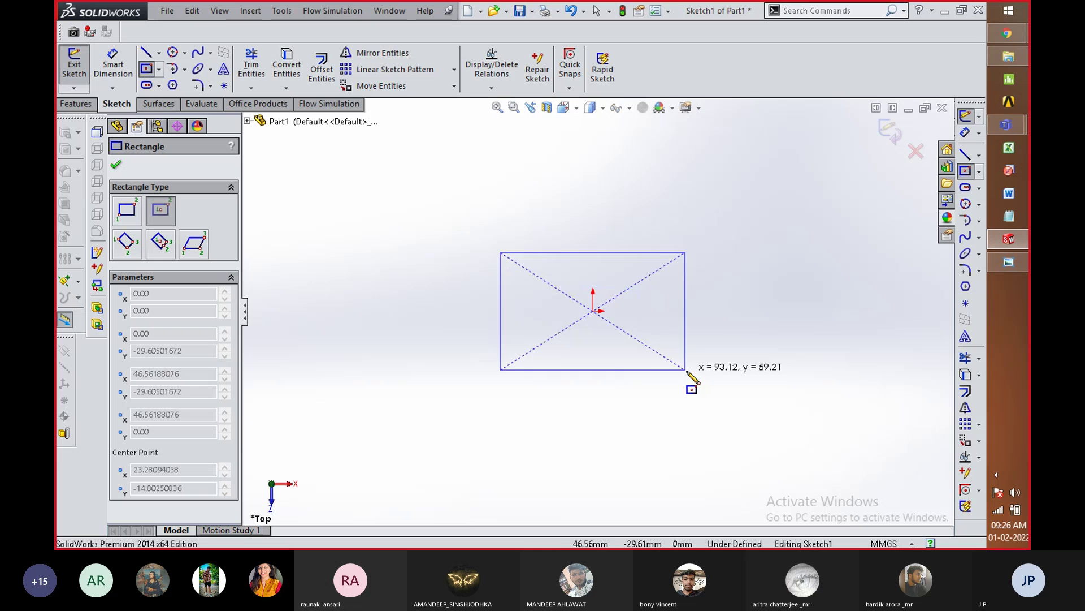
left_click(717, 385)
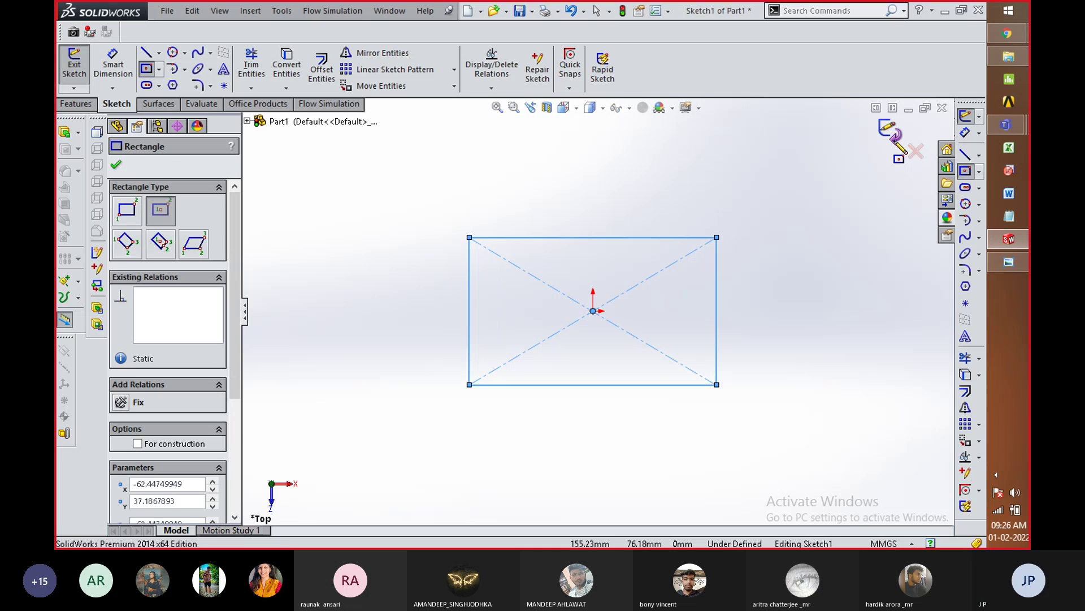
left_click(889, 129)
mouse_move(609, 435)
middle_mouse_down()
mouse_move(596, 395)
mouse_move(611, 305)
middle_mouse_up()
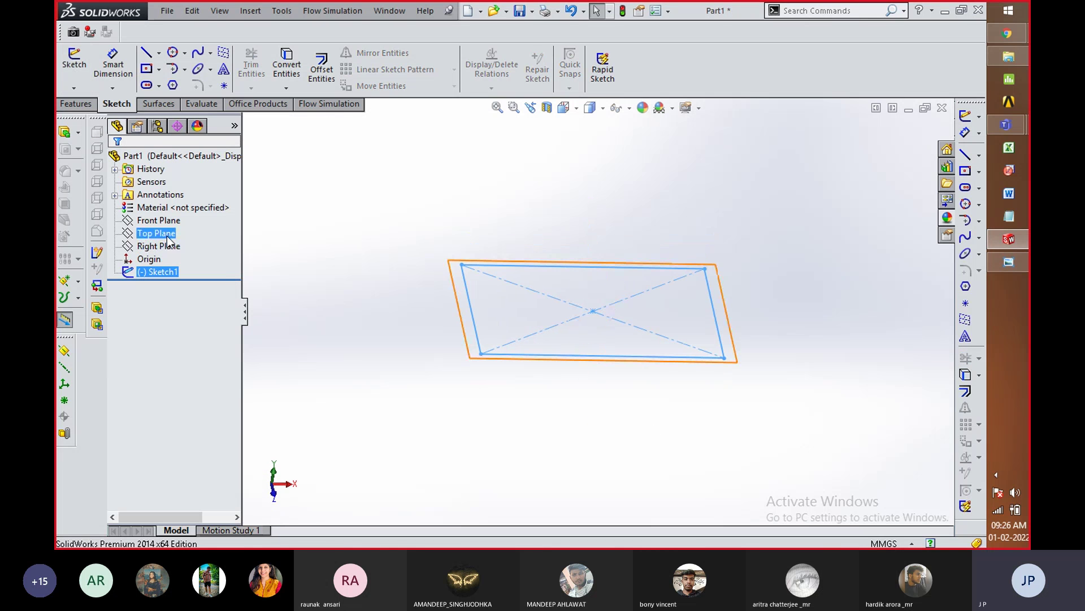
Step: Start a new reference plane based on the Top Plane
left_click(168, 235)
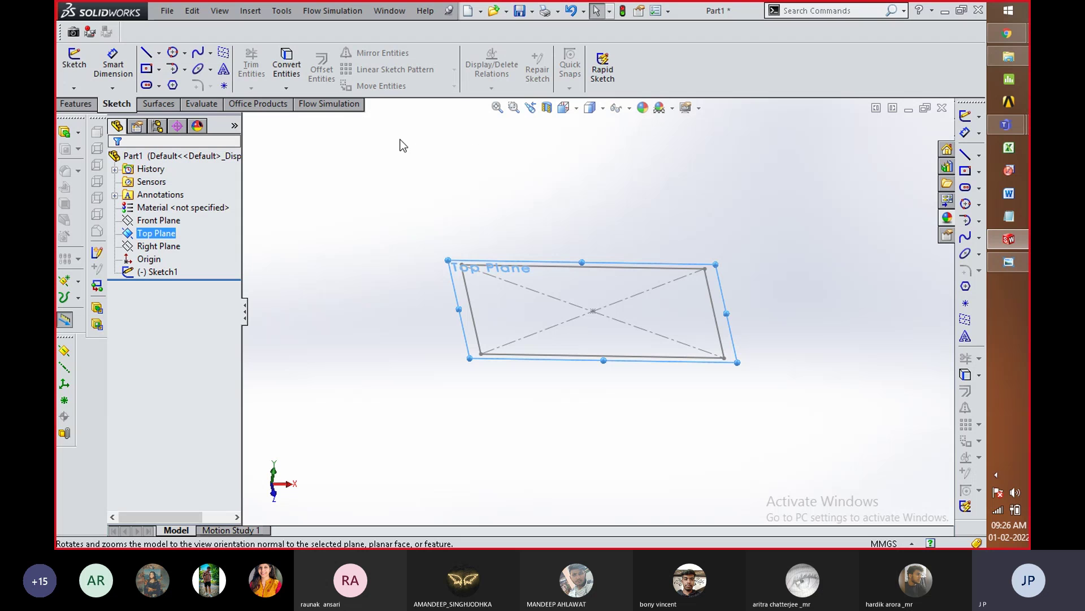
left_click(76, 105)
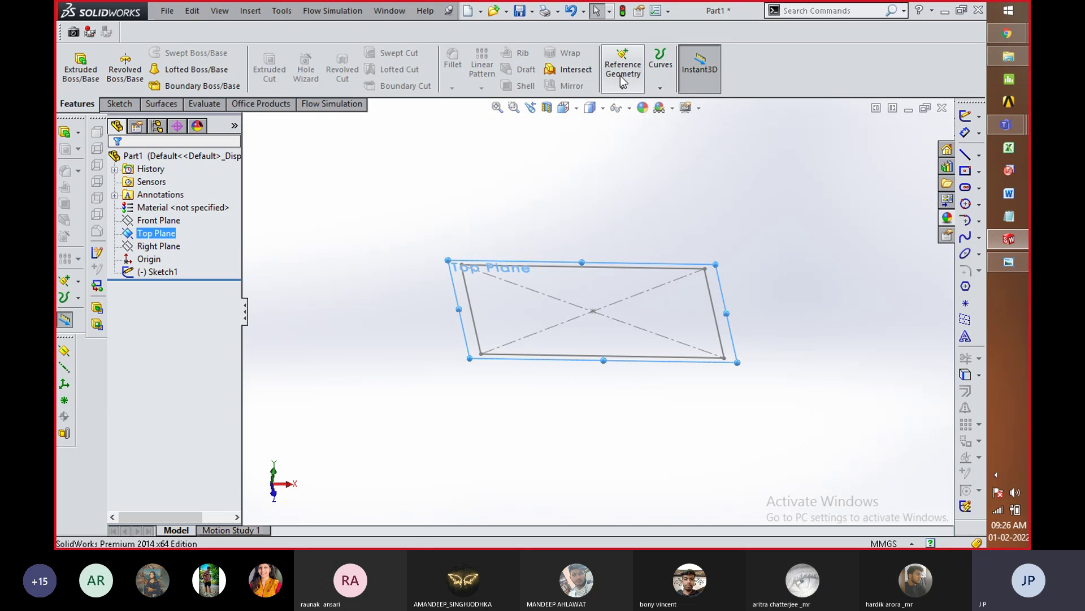
left_click(632, 89)
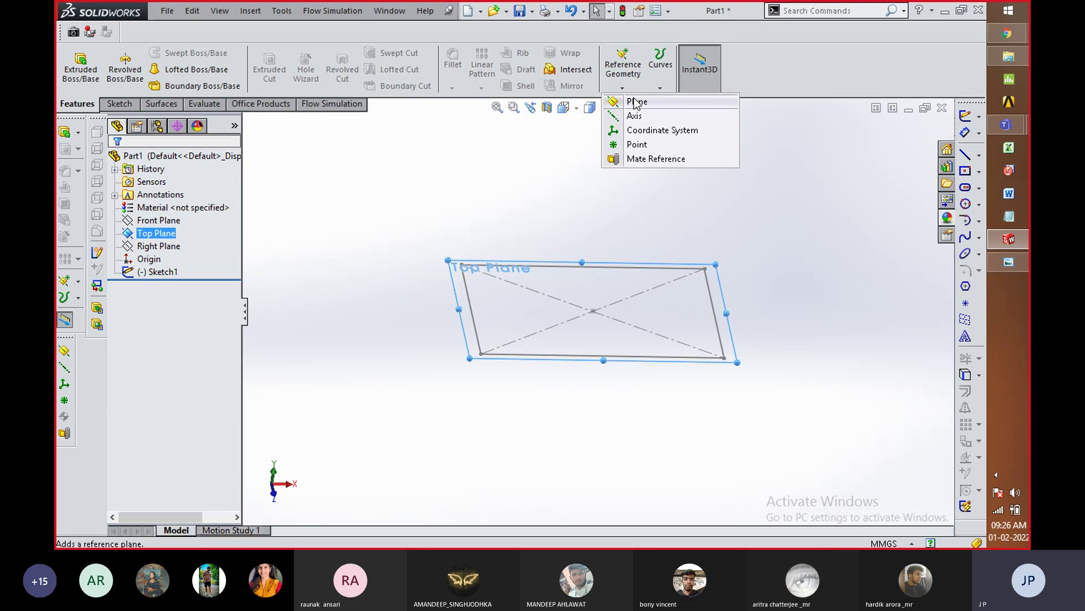
left_click(634, 102)
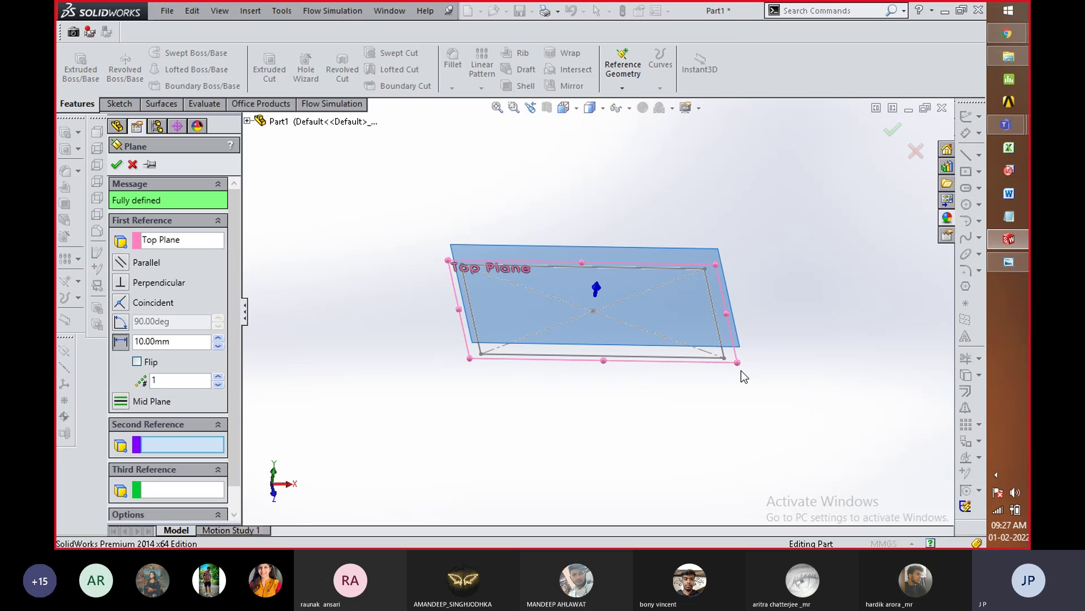
middle_click_drag(595, 398, 642, 368)
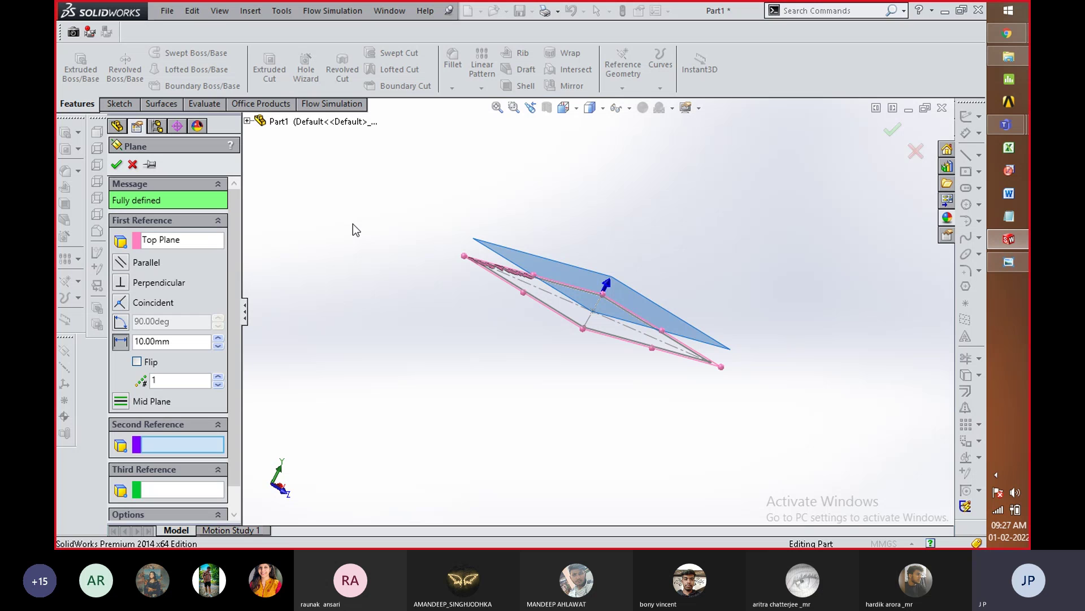
Step: Set the plane offset to 50.00mm, preview 3 planes, then return to a single plane
left_click(219, 339)
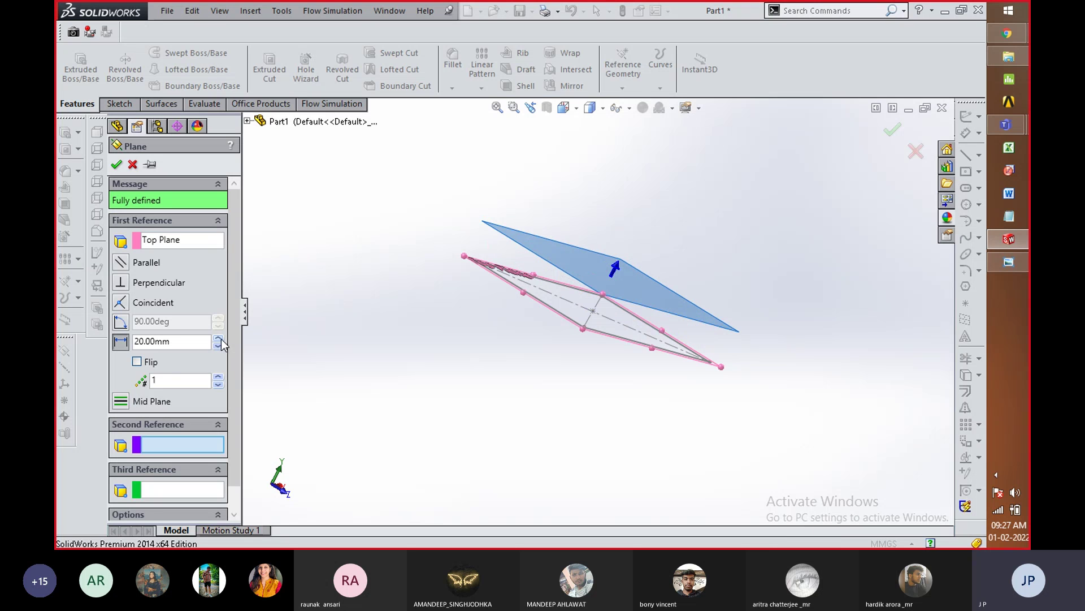
left_click(219, 339)
left_click(220, 339)
left_click(219, 338)
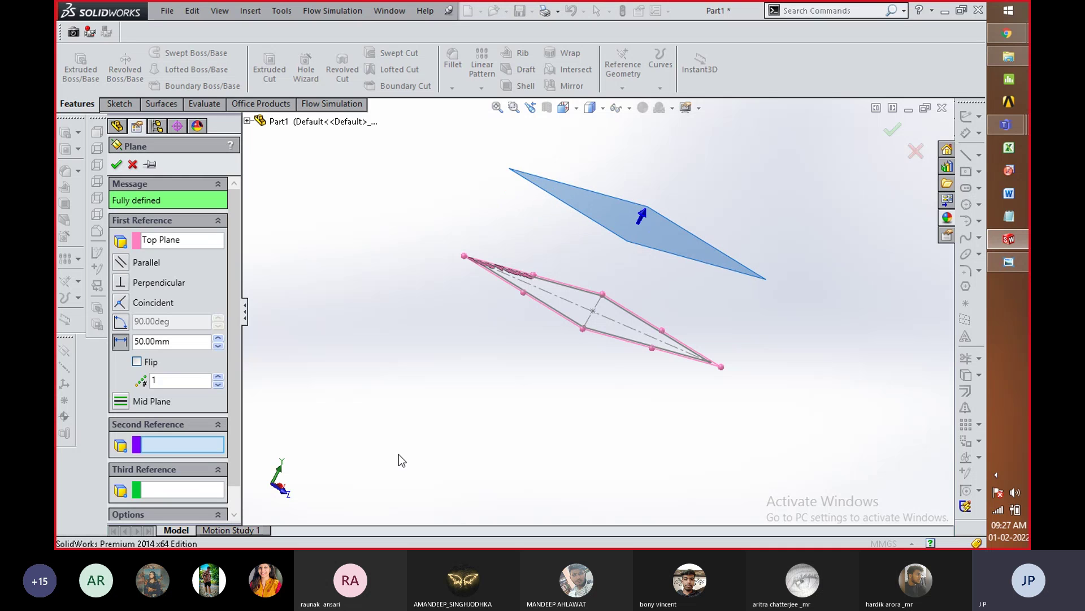
scroll(402, 443, "up", 4)
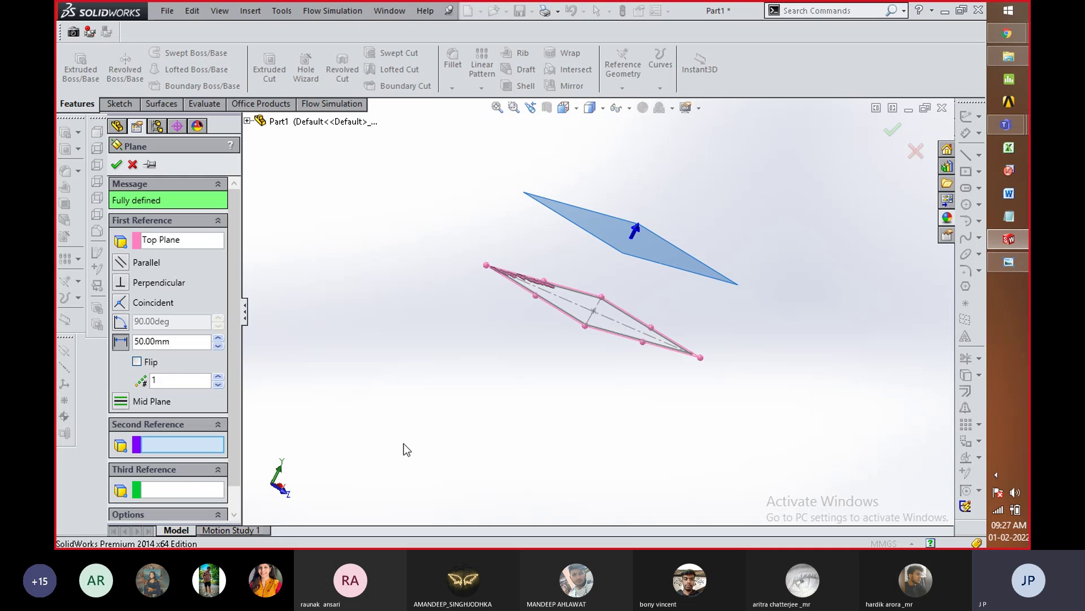
left_click(218, 377)
left_click(218, 377)
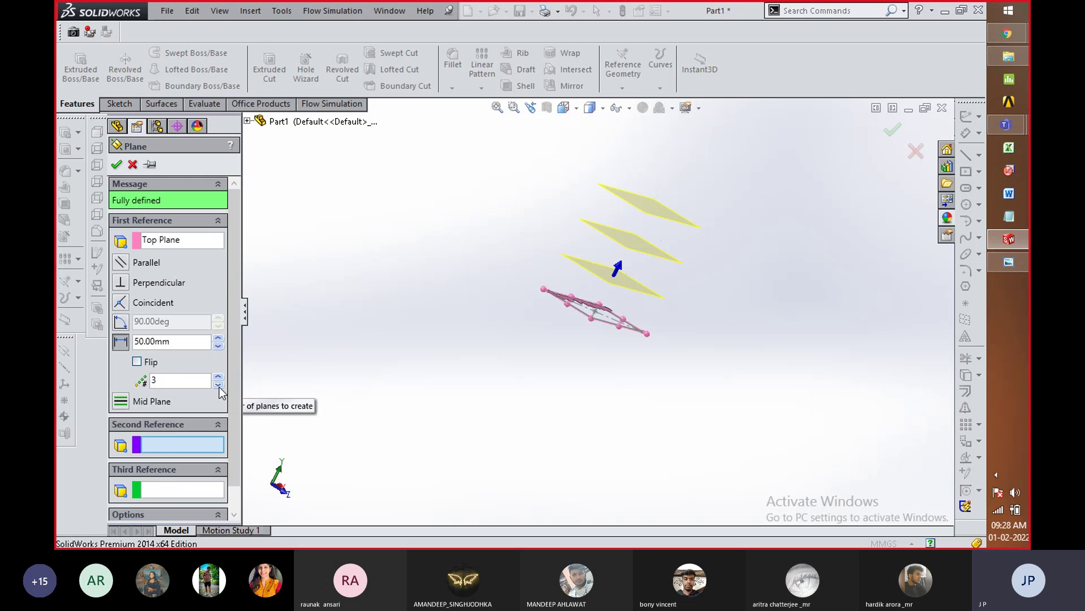
left_click(219, 385)
left_click(218, 385)
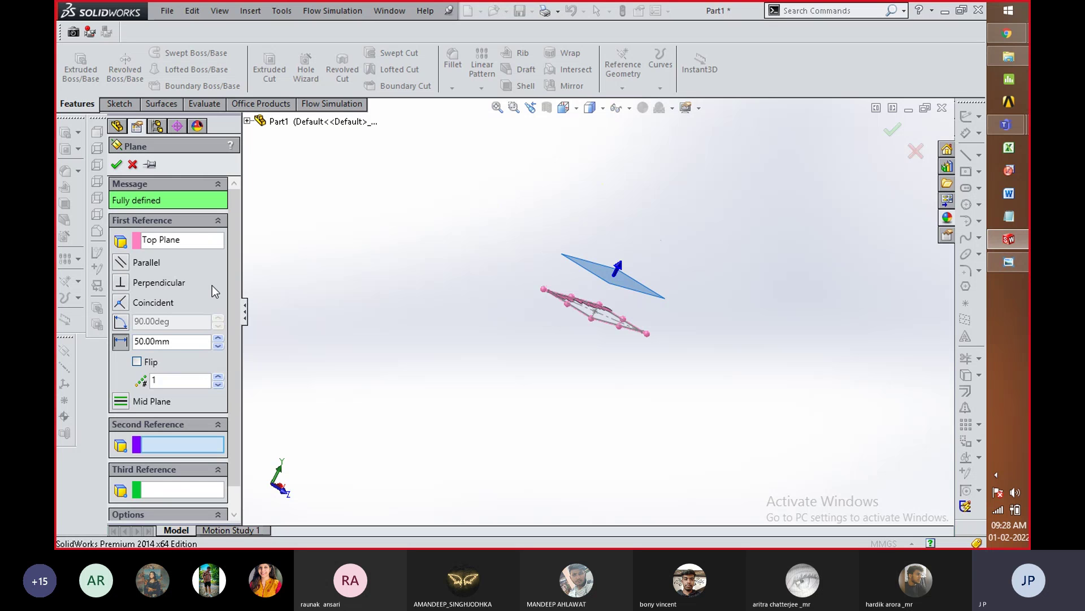
Step: Confirm Plane1 at the 50 mm offset and orbit the view around it
left_click(117, 165)
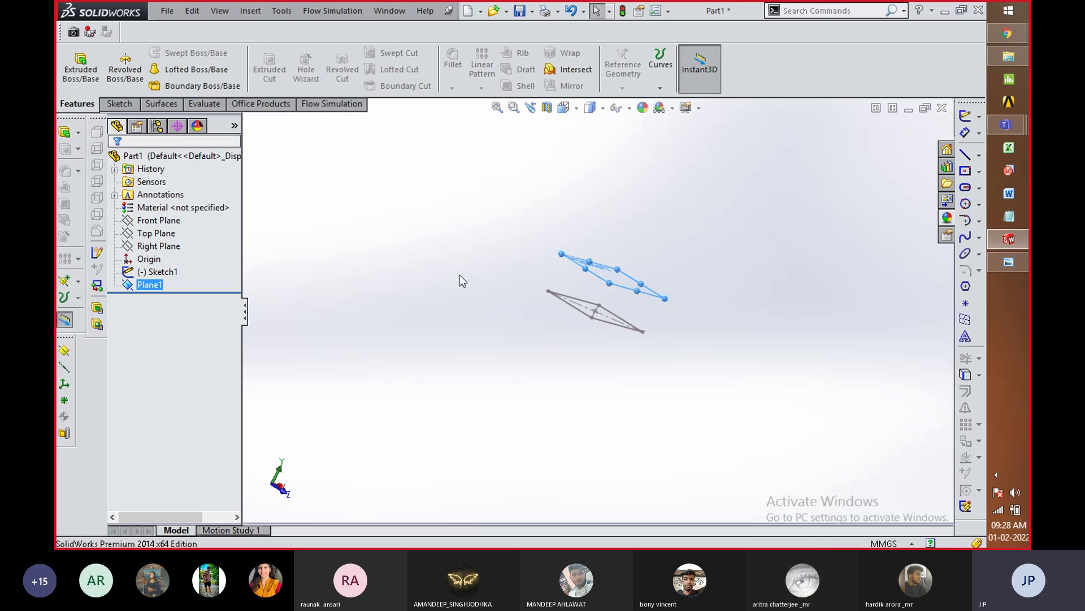
left_click(508, 337)
middle_click_drag(601, 254, 560, 295)
scroll(616, 280, "up", 1)
scroll(616, 280, "down", 5)
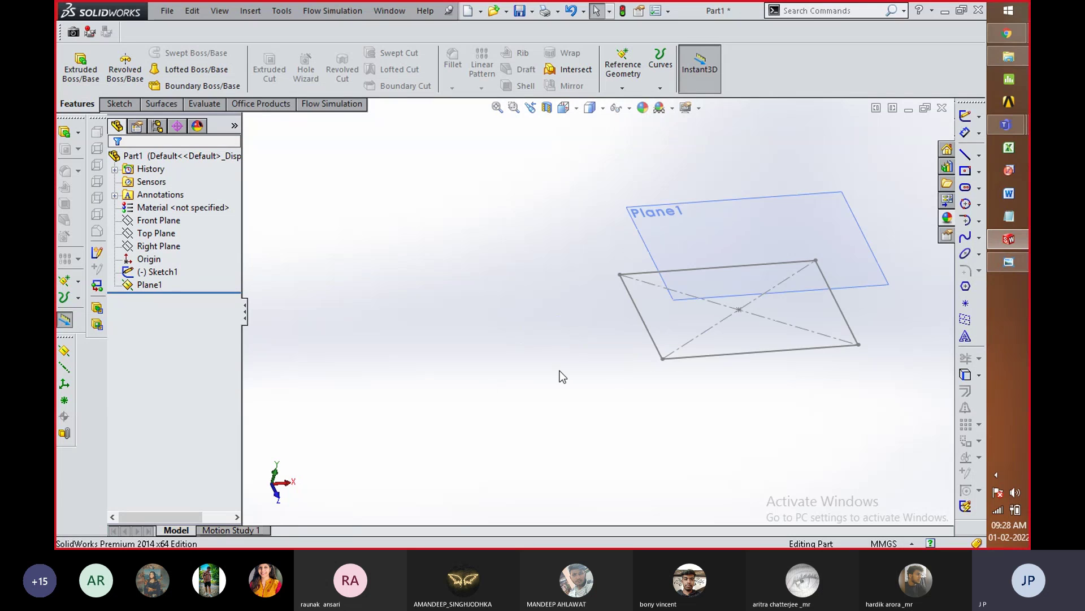
scroll(704, 299, "up", 3)
scroll(752, 284, "down", 4)
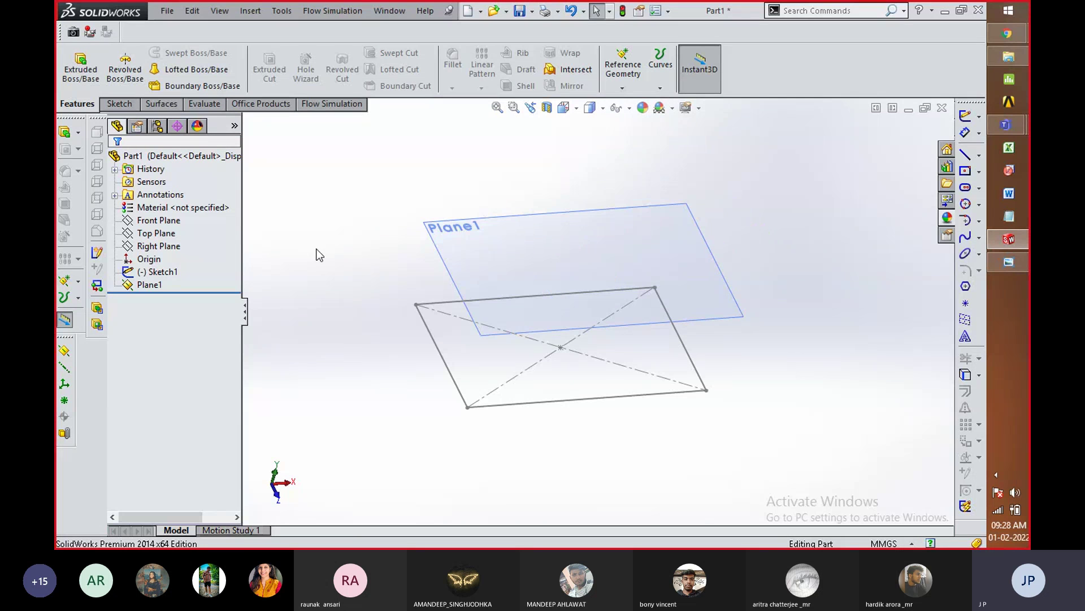
Step: Select Plane1 and bring up its context menu from the plane in the view
left_click(149, 286)
right_click(149, 288)
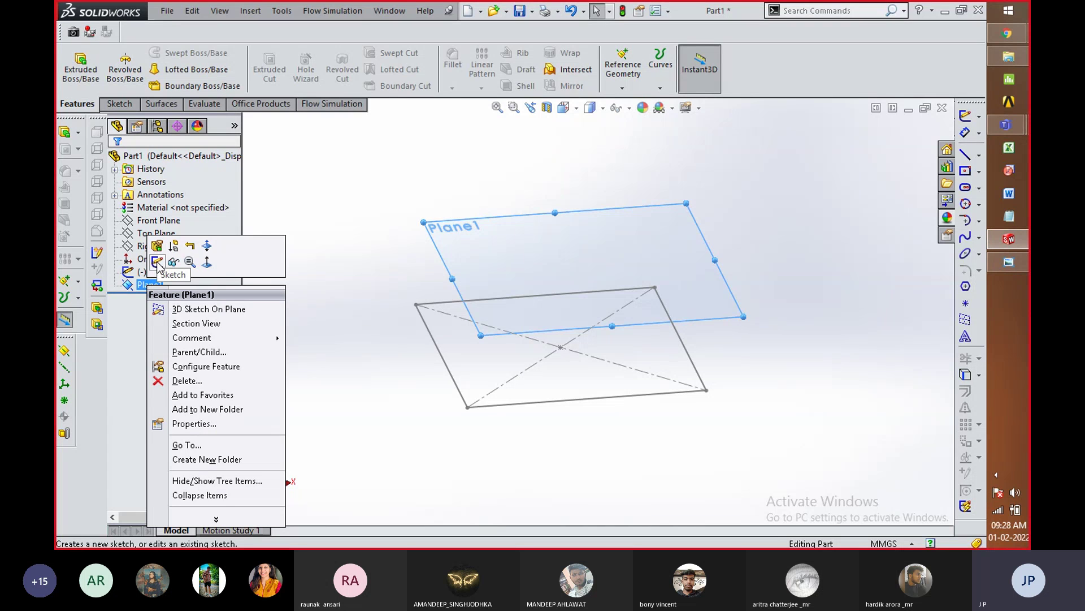
left_click(676, 226)
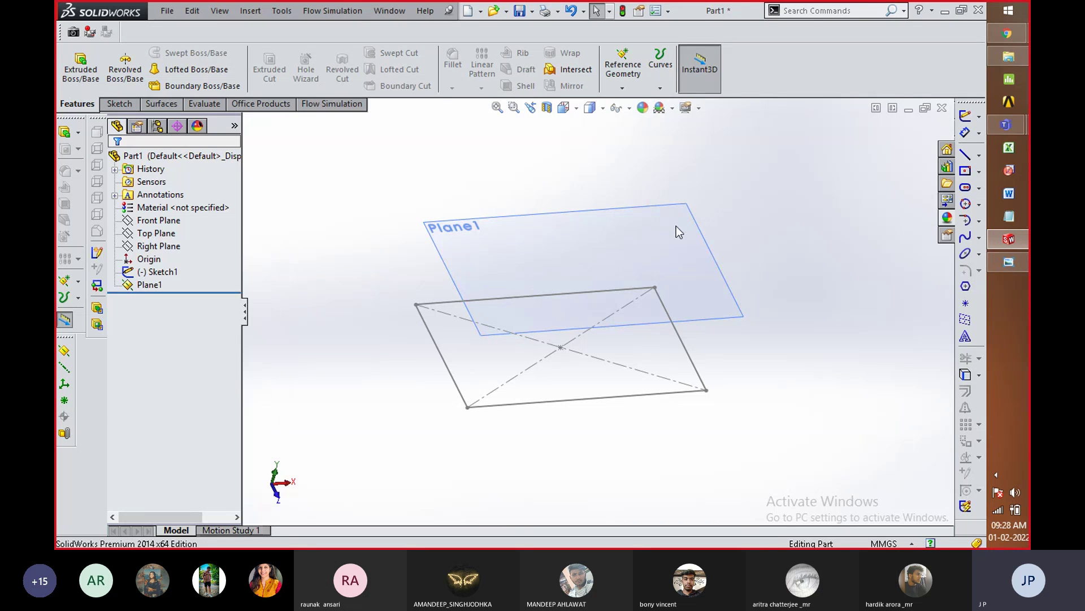
right_click(676, 226)
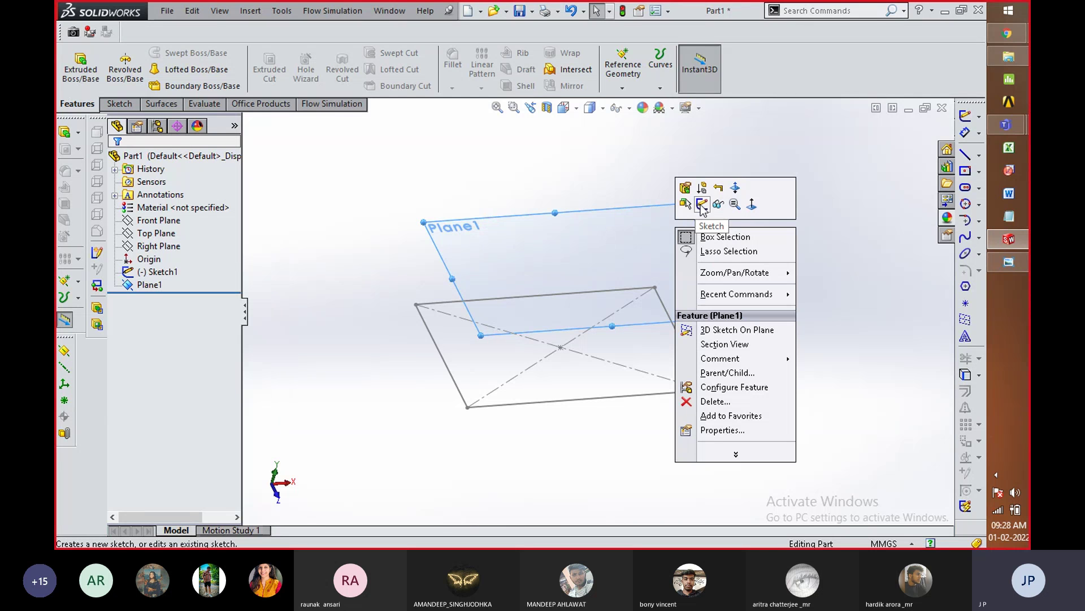
Step: Start a sketch on Plane1 and turn the view normal to it
left_click(701, 205)
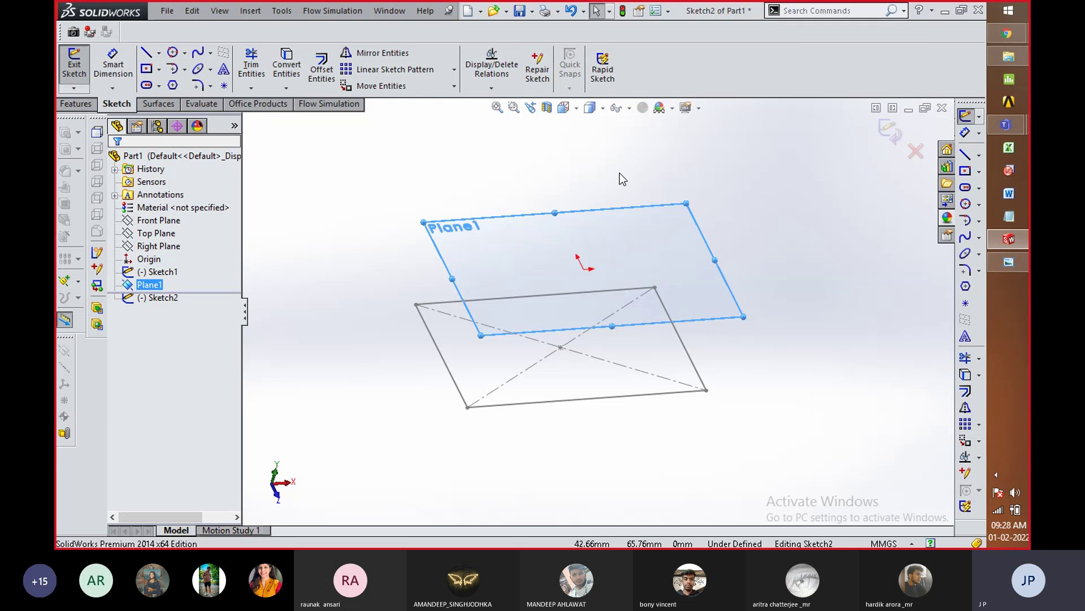
left_click(577, 109)
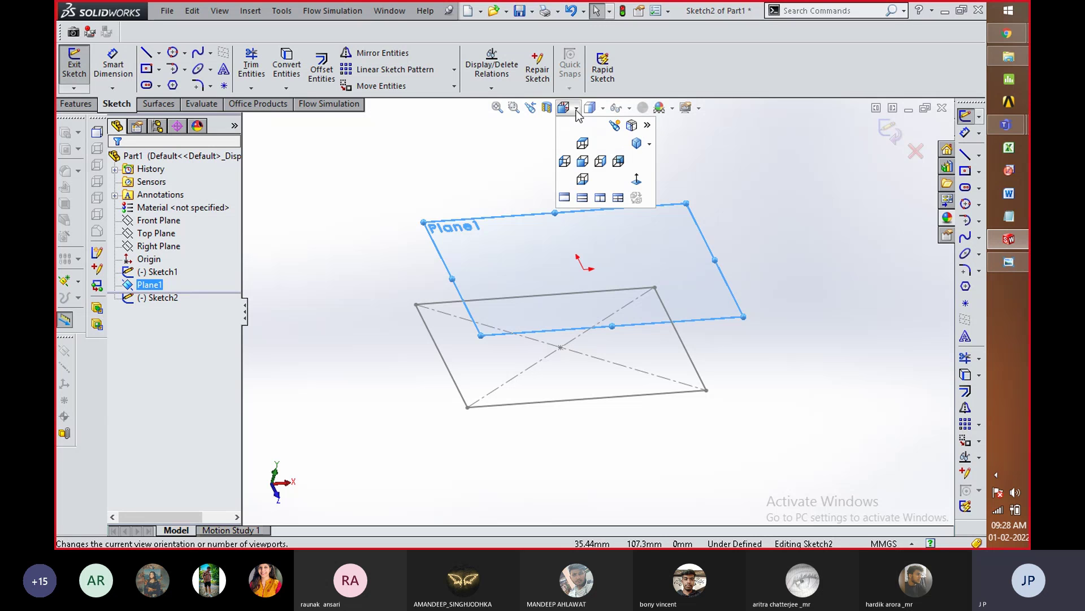
left_click(636, 180)
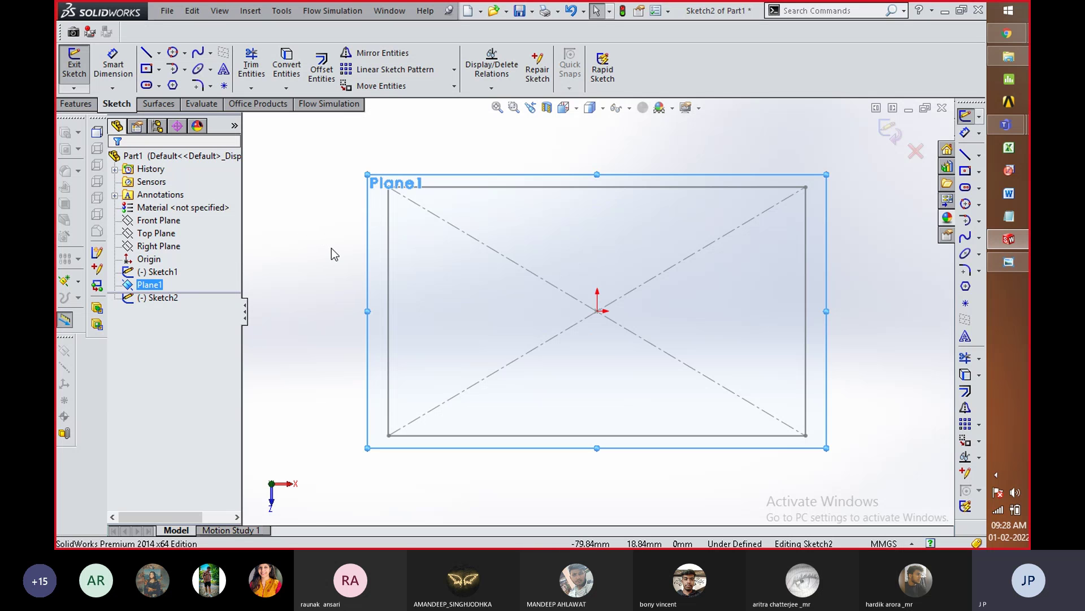
key("space")
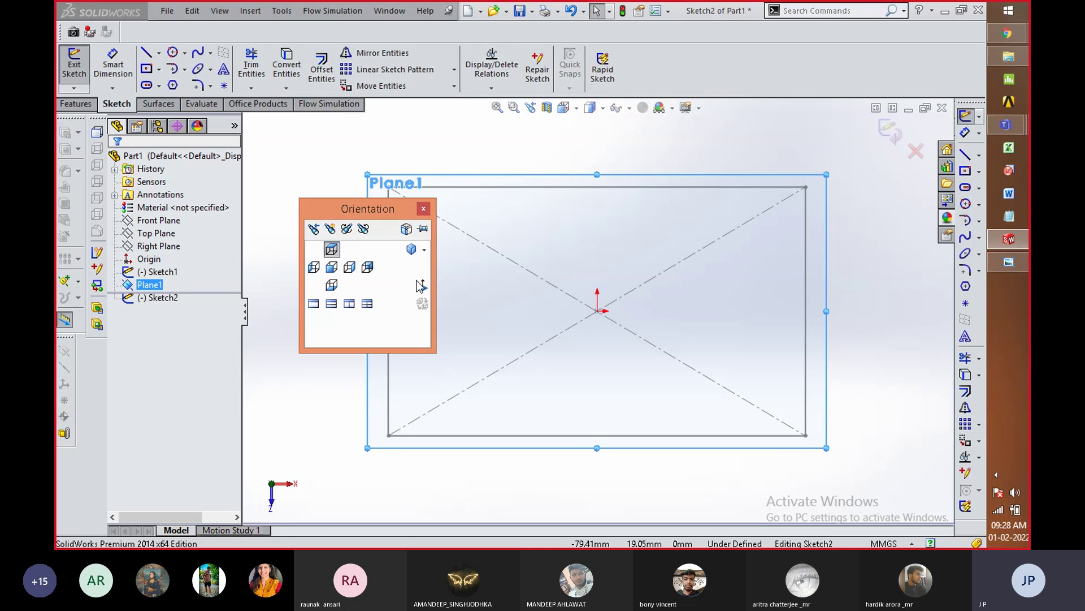
left_click(423, 285)
key("space")
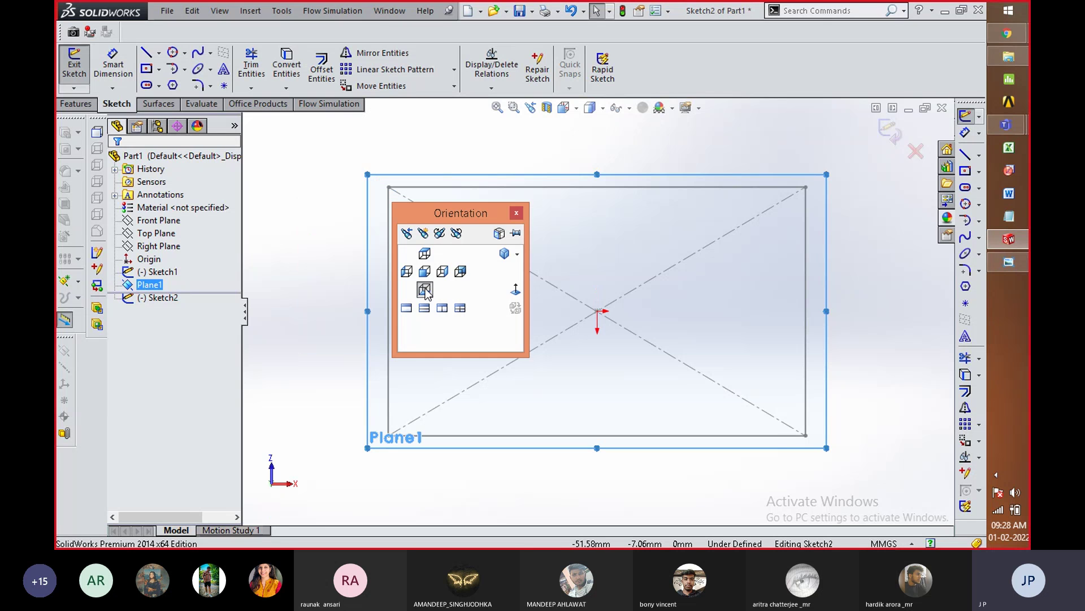
left_click(512, 292)
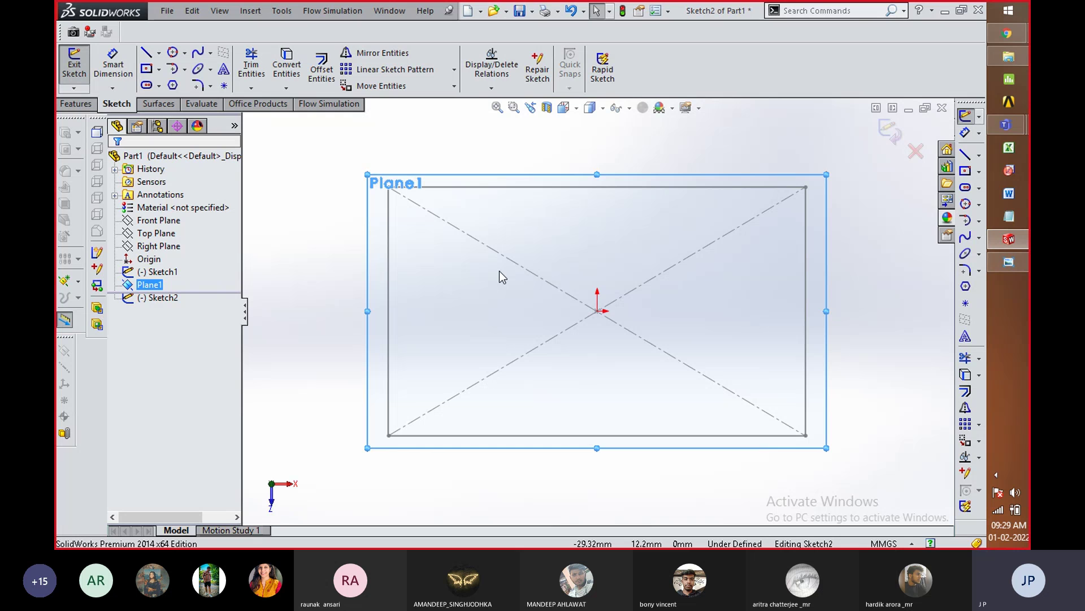
Step: Draw a circle of about 19.22 mm radius centred on the origin and close Sketch2
left_click(185, 53)
left_click(191, 67)
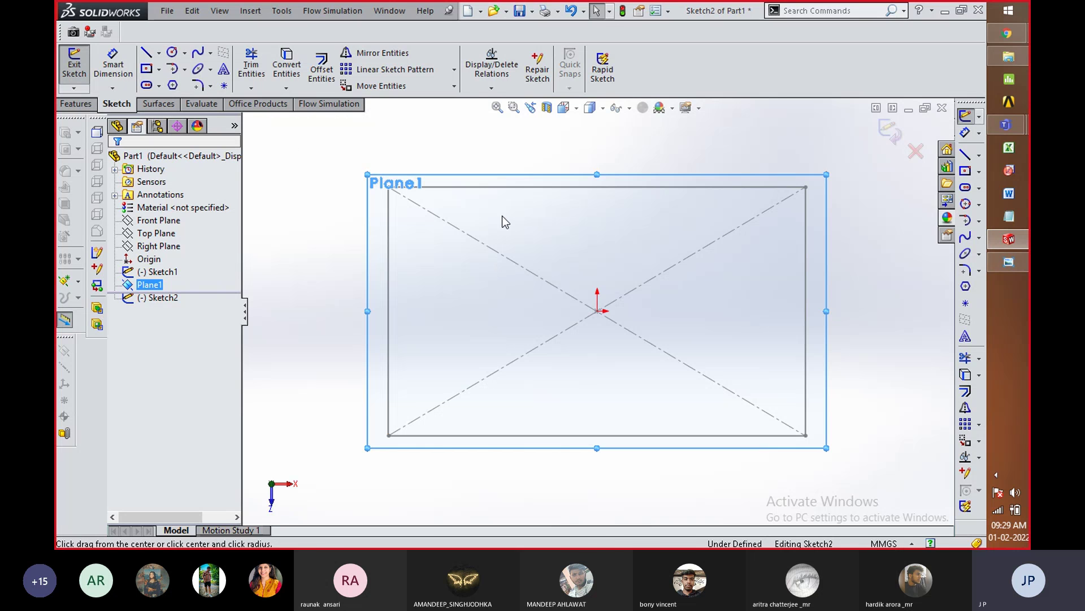
left_click(598, 311)
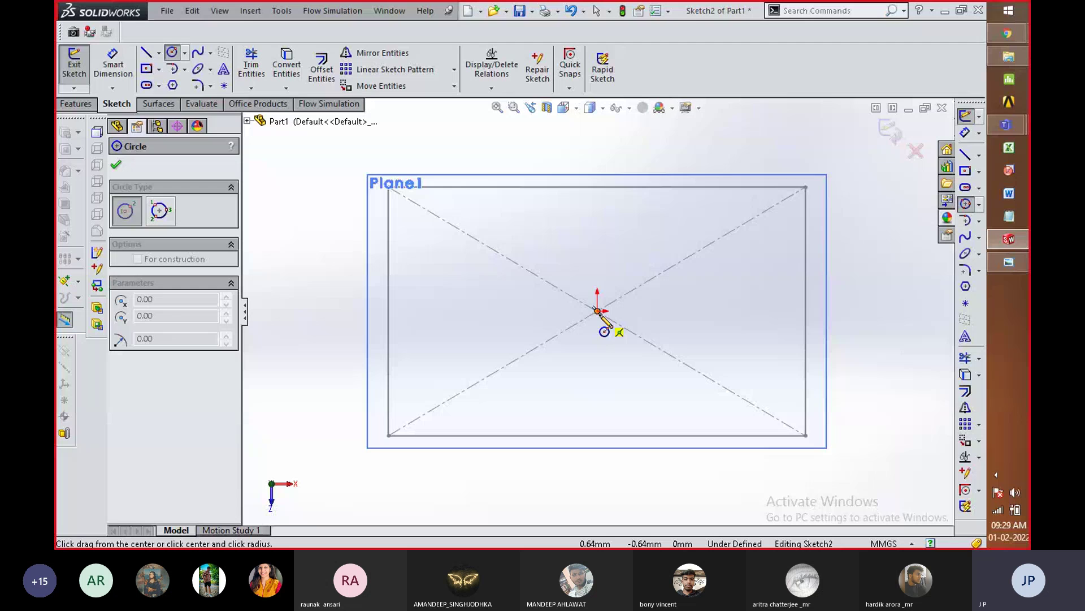
left_click(639, 366)
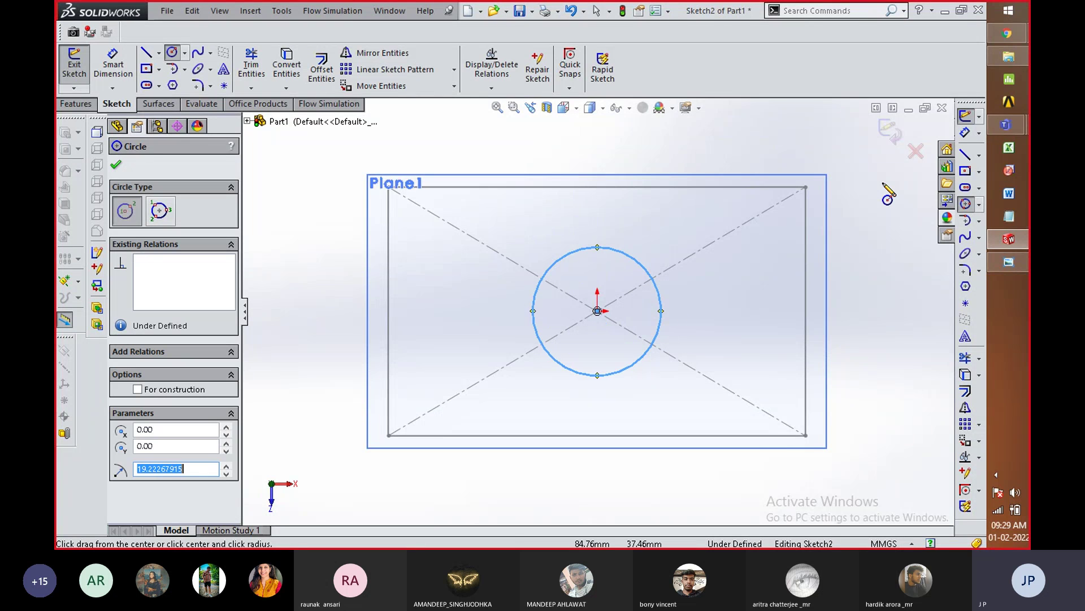
left_click(889, 131)
mouse_move(637, 463)
middle_mouse_down()
mouse_move(626, 317)
mouse_move(683, 377)
middle_mouse_up()
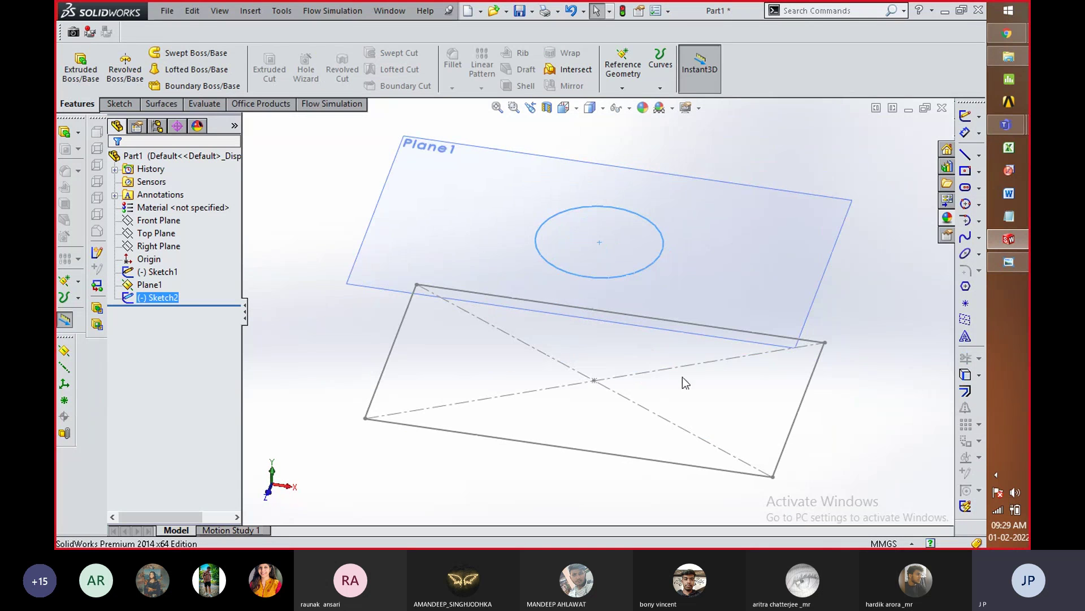
Step: Hide Plane1, then select both Sketch1 and Sketch2 in the FeatureManager tree
right_click(442, 171)
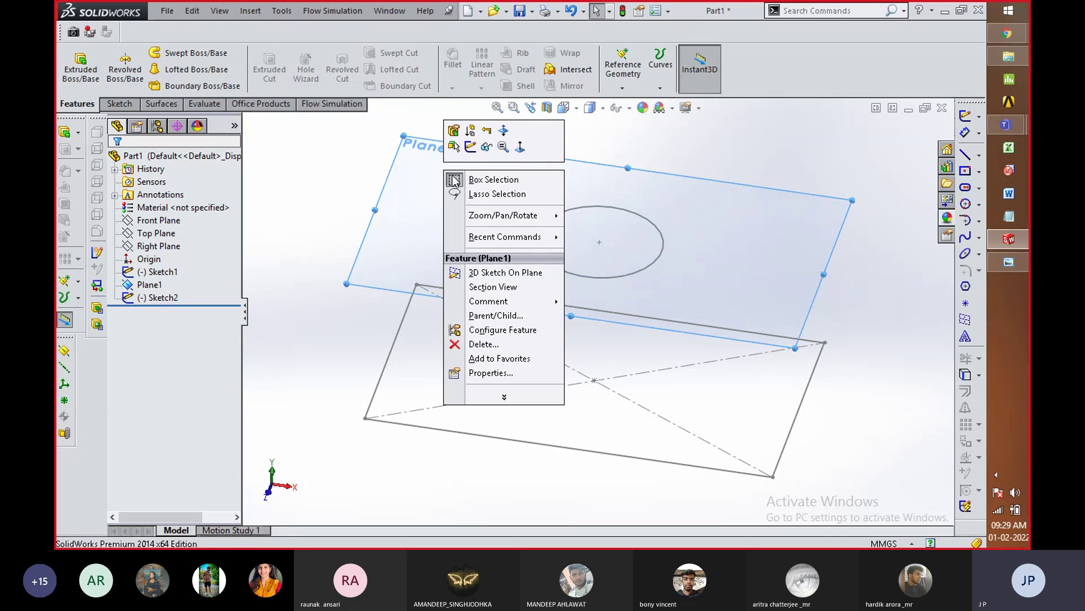
left_click(487, 148)
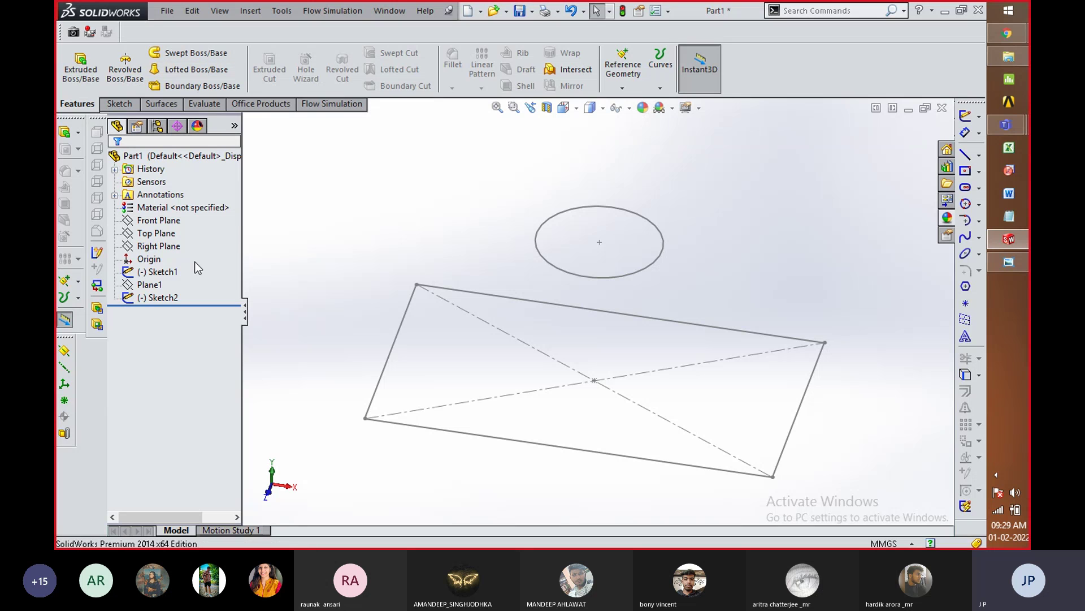
left_click(176, 274)
left_click(174, 299, "ctrl")
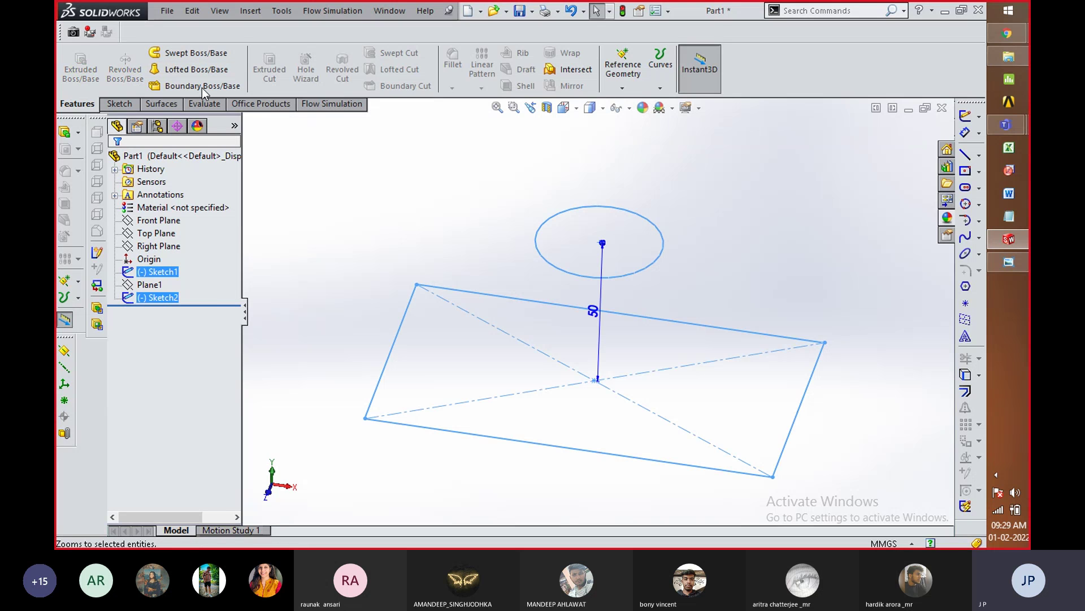
Step: Loft from the Sketch1 rectangle to the Sketch2 profile and move the connector to study the twist
left_click(184, 69)
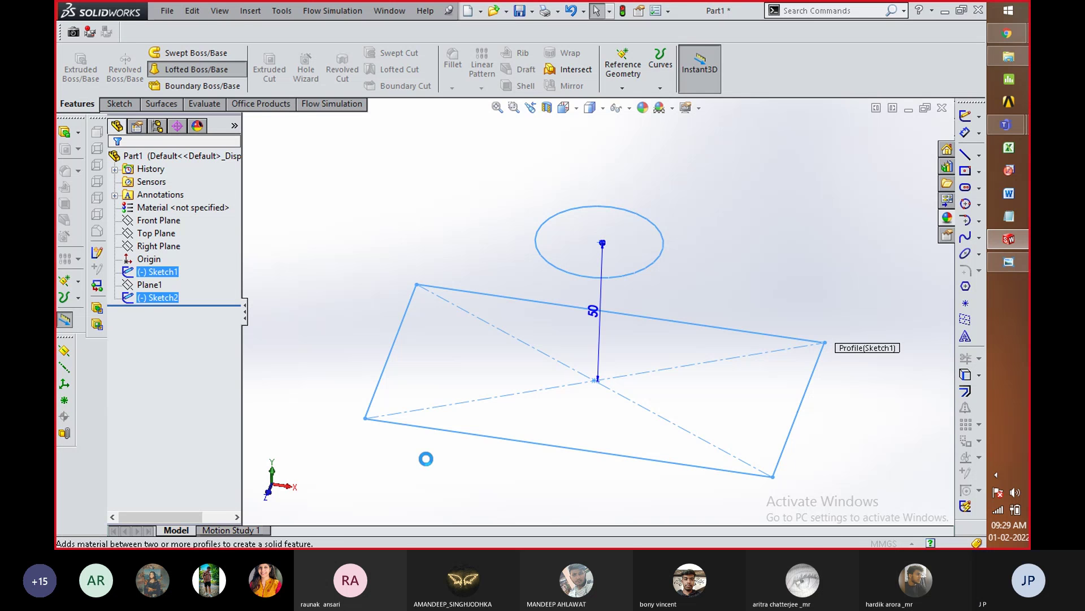
middle_click_drag(515, 454, 554, 425)
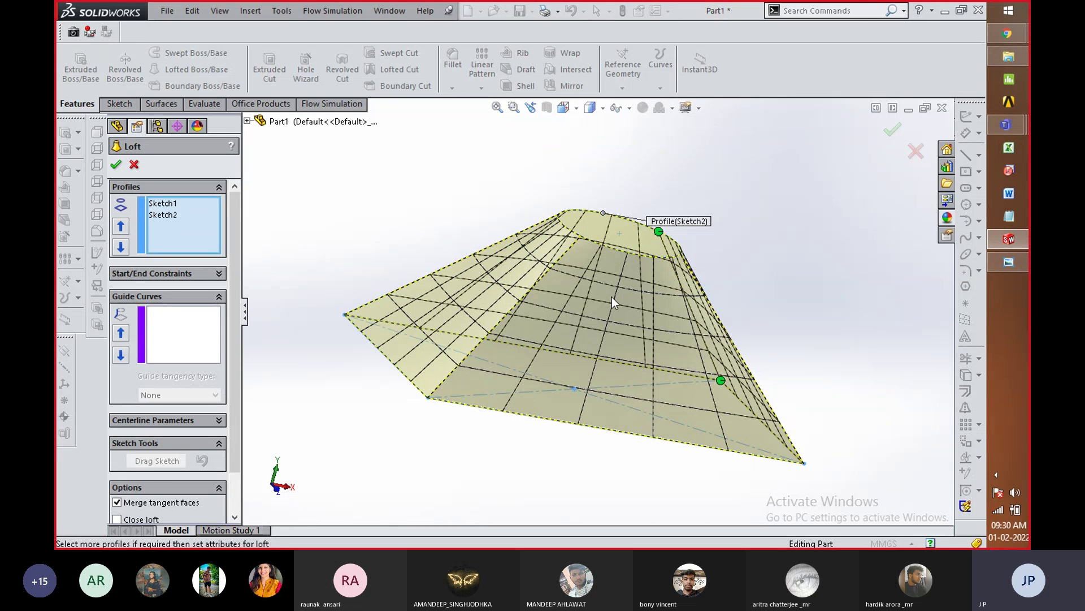
middle_click_drag(750, 253, 668, 302)
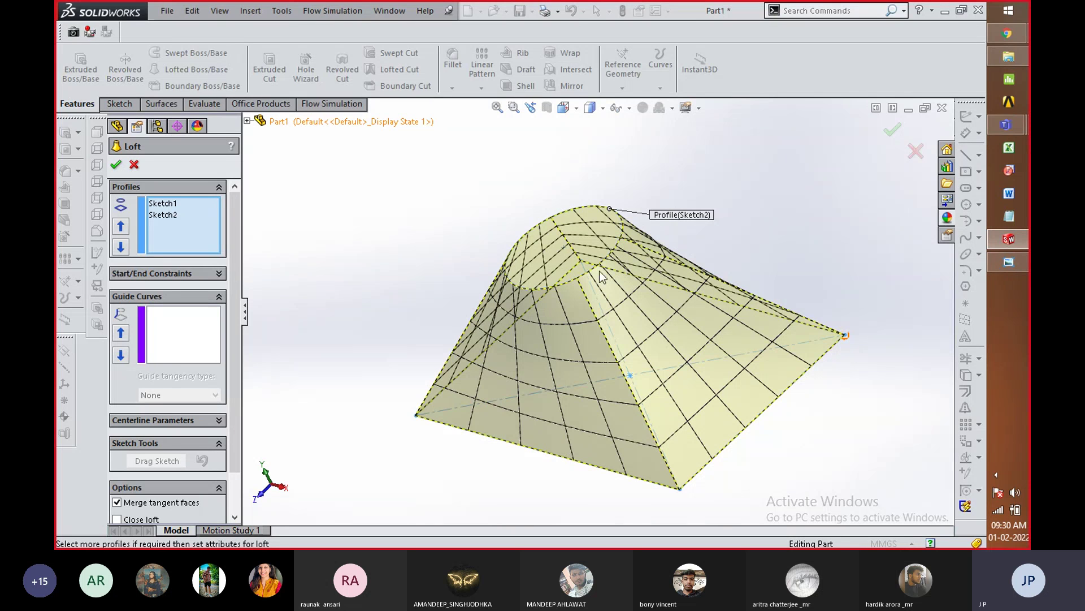
left_click_drag(579, 280, 579, 280)
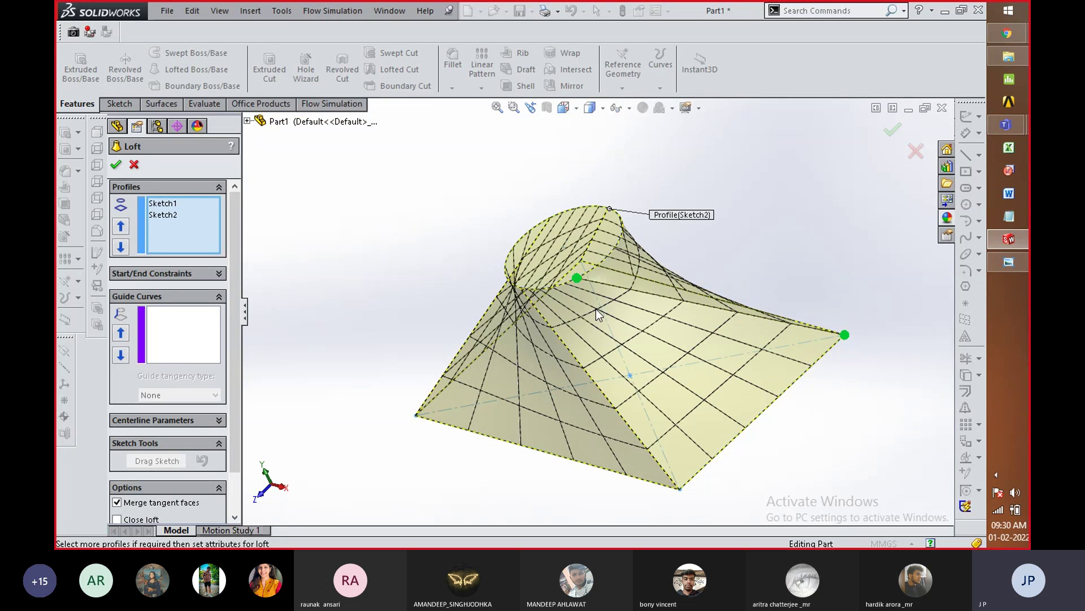
middle_click_drag(893, 399, 440, 341)
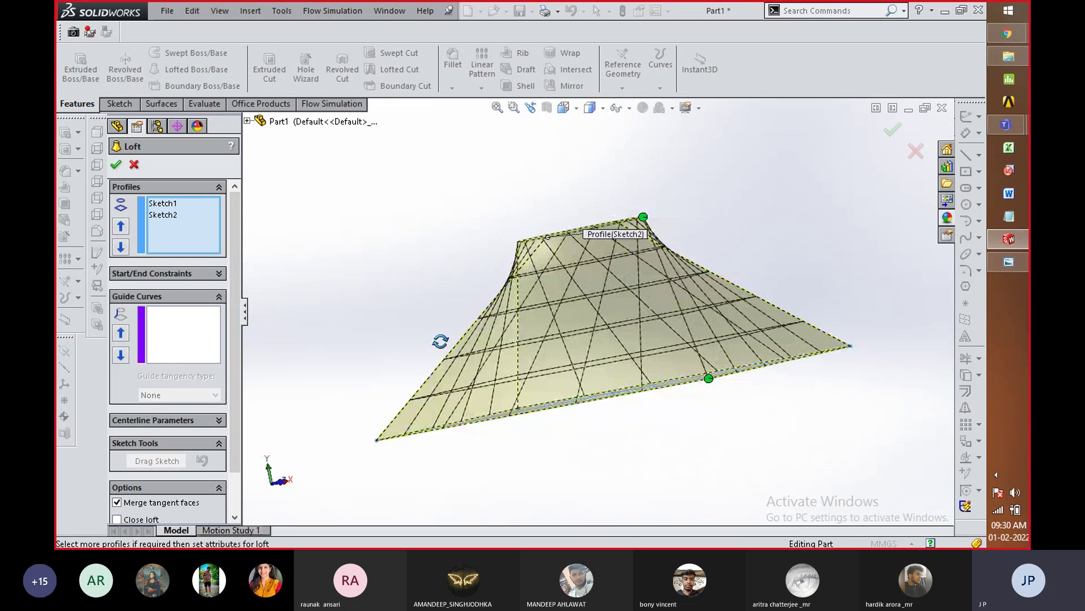
middle_click_drag(561, 275, 571, 313)
left_click(559, 294)
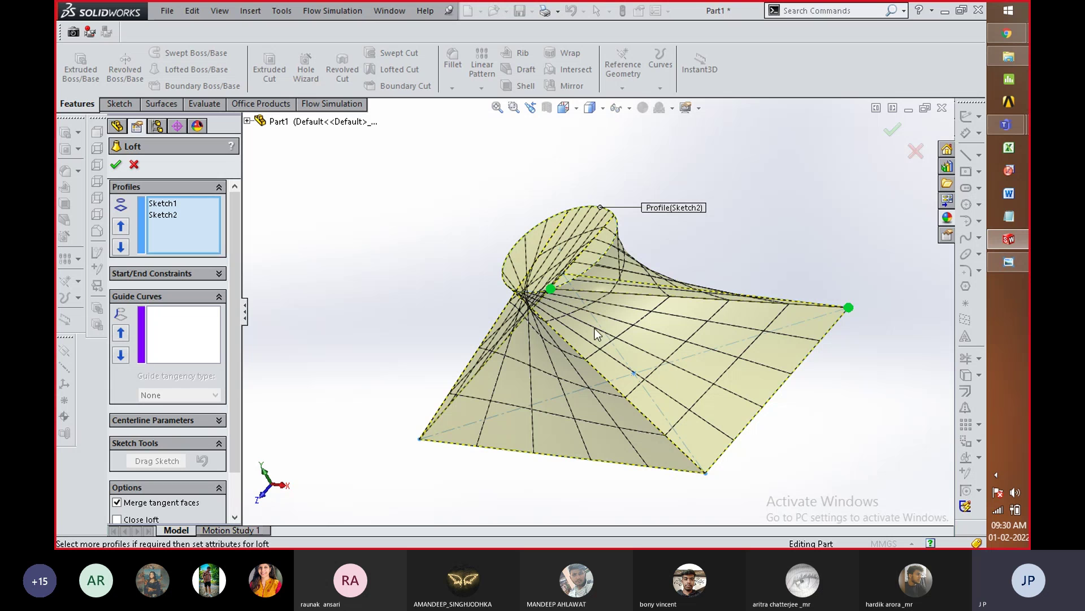
Step: Slide the loft connector along the ellipse to its top edge so the loft untwists
left_click_drag(553, 288, 533, 291)
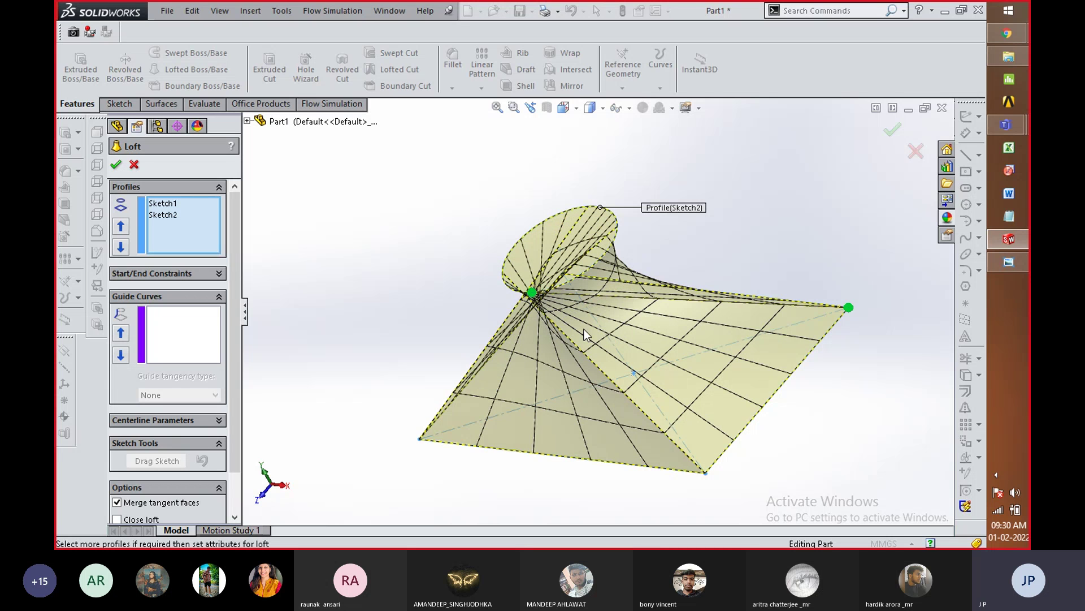
middle_click_drag(594, 324, 673, 291)
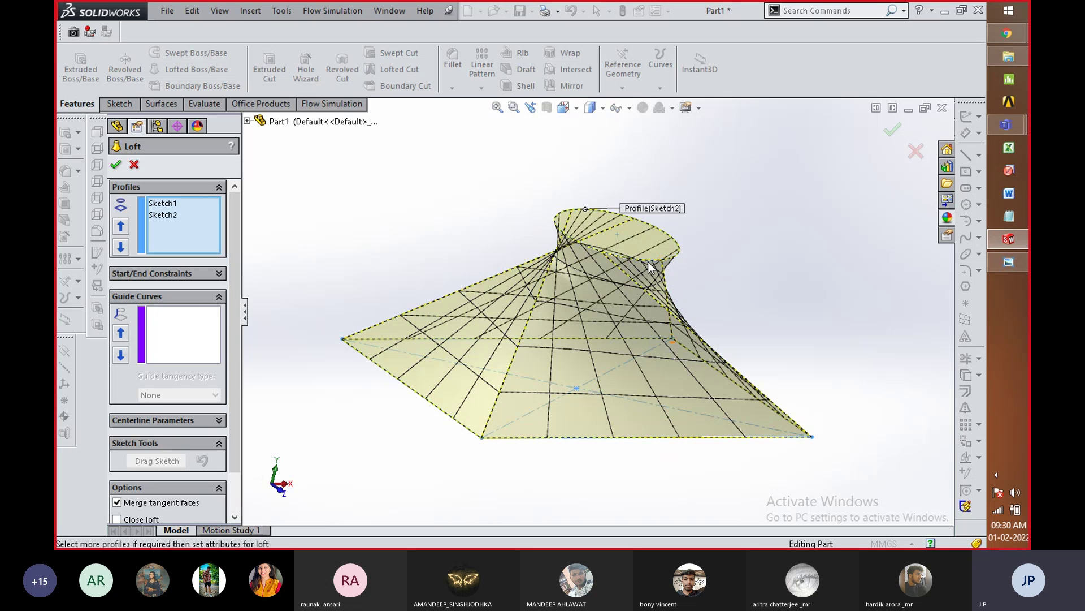
left_click_drag(643, 263, 637, 274)
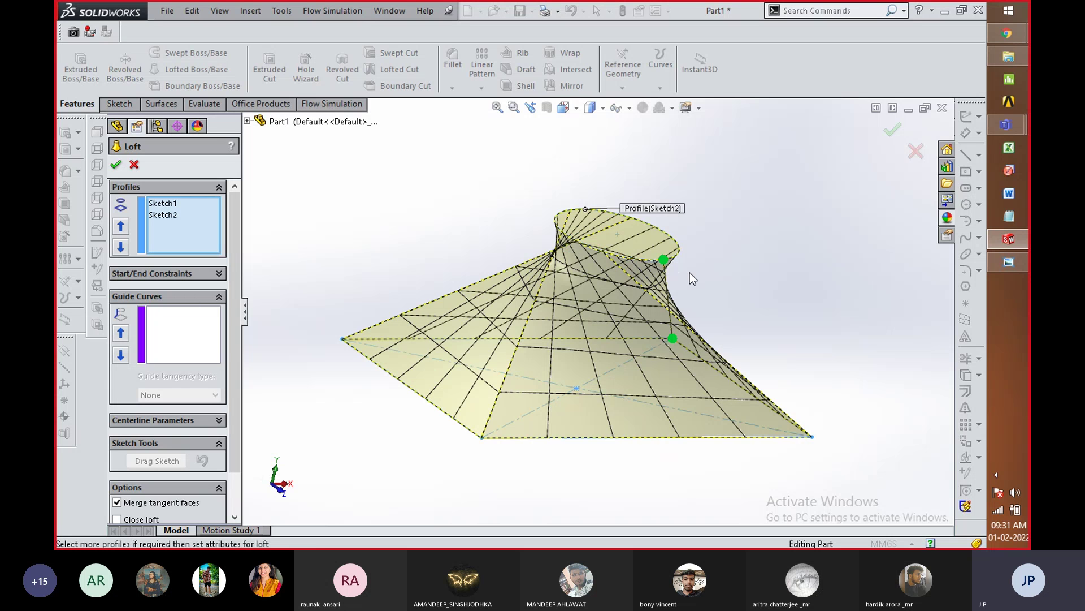
middle_click_drag(716, 267, 595, 283)
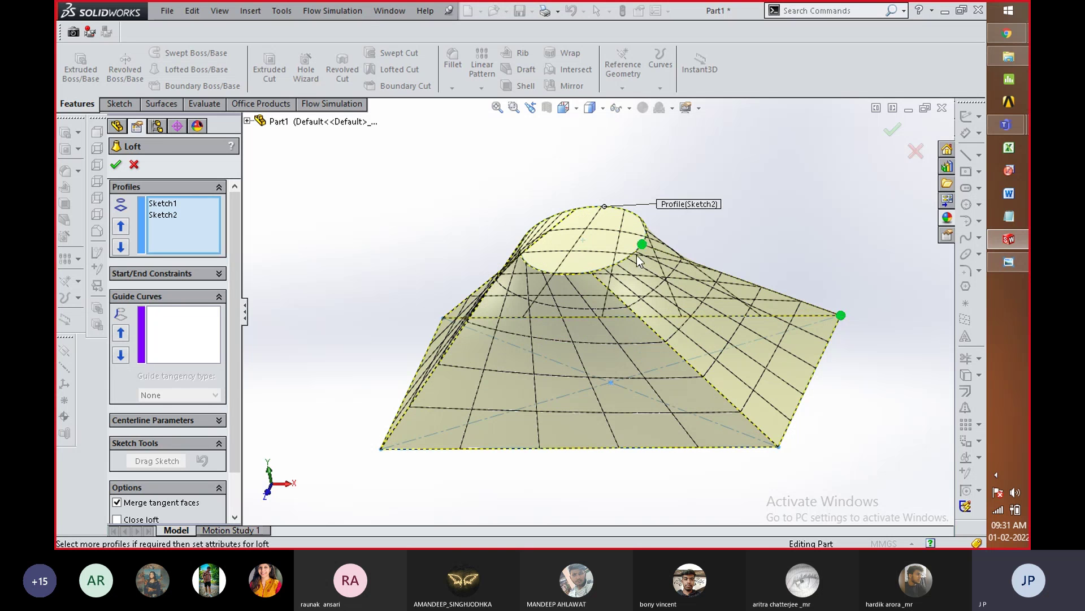
left_click_drag(642, 245, 649, 222)
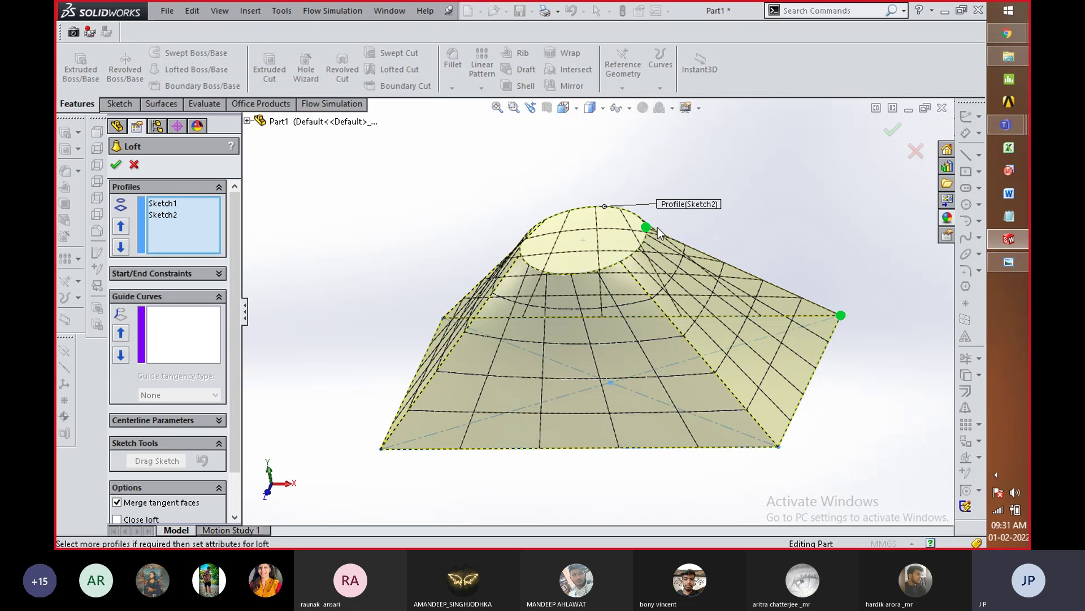
left_click_drag(653, 216, 639, 213)
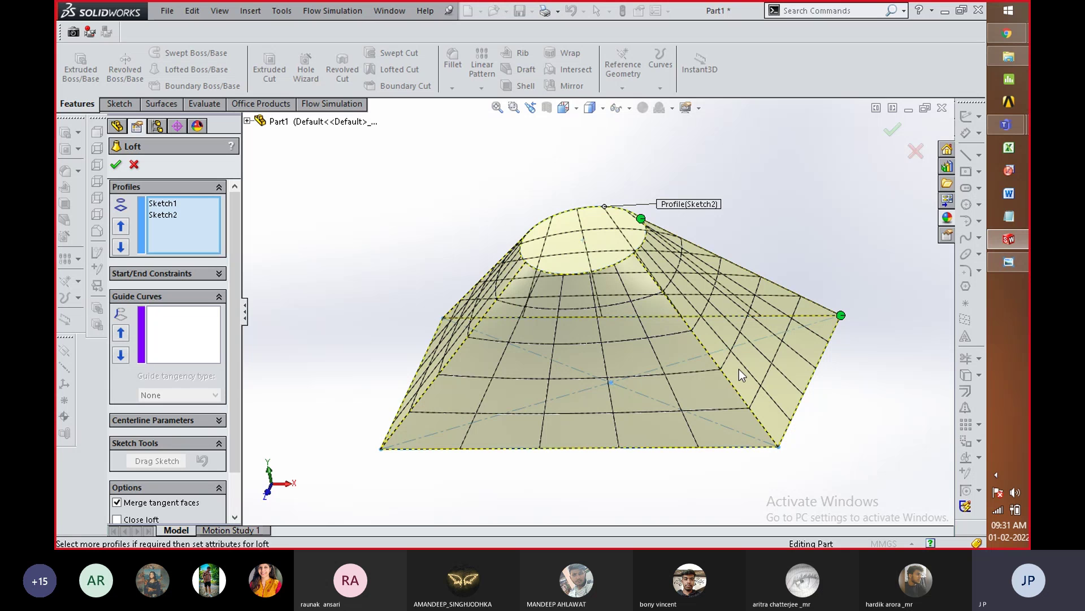
Step: Cancel the loft and start a Boundary Boss/Base between Sketch1 and Sketch2
left_click(911, 153)
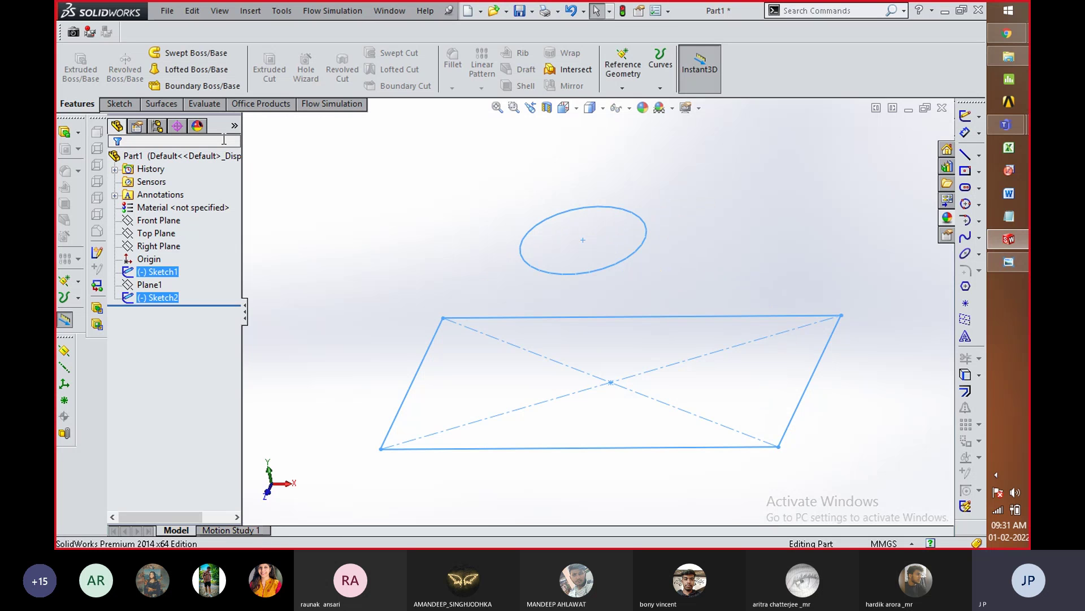
left_click(197, 85)
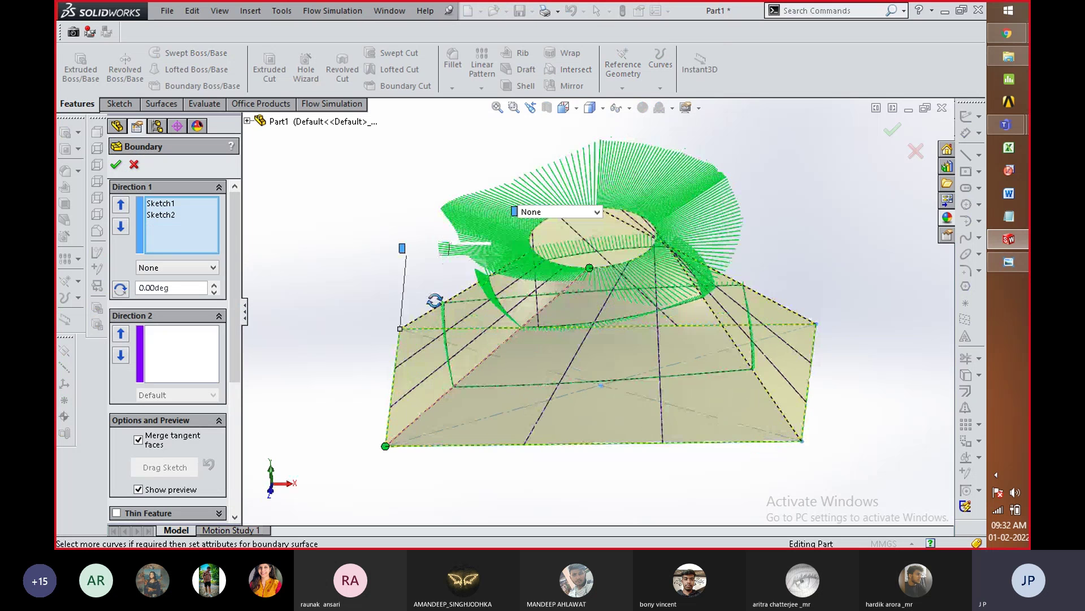
middle_click_drag(434, 300, 450, 300)
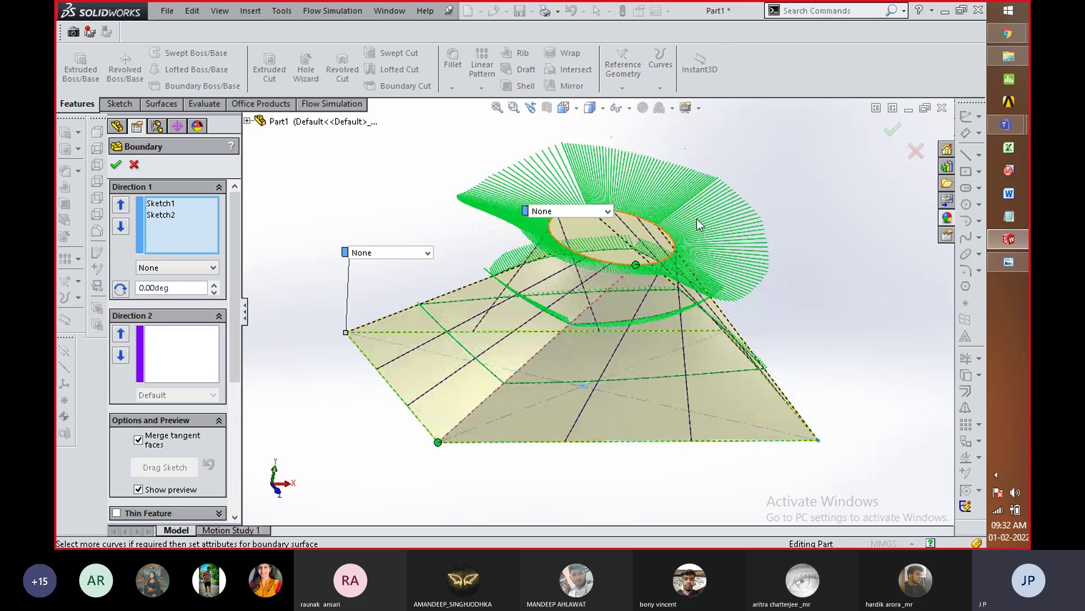
Step: Lower the curvature comb Scale slider in the Display options
left_click_drag(237, 357, 238, 517)
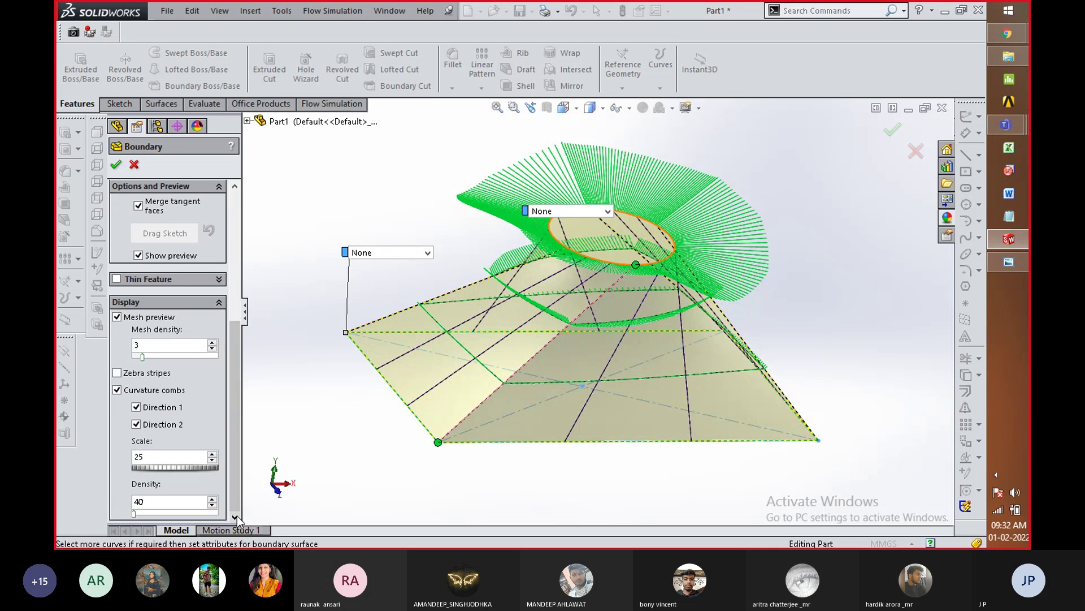
left_click_drag(180, 472, 96, 472)
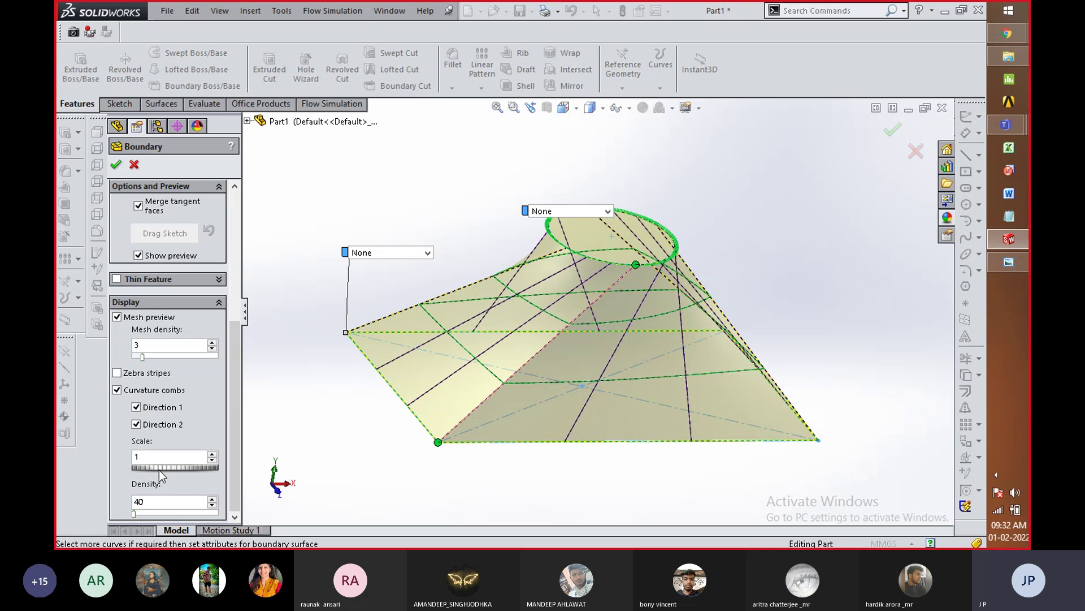
left_click_drag(159, 470, 168, 478)
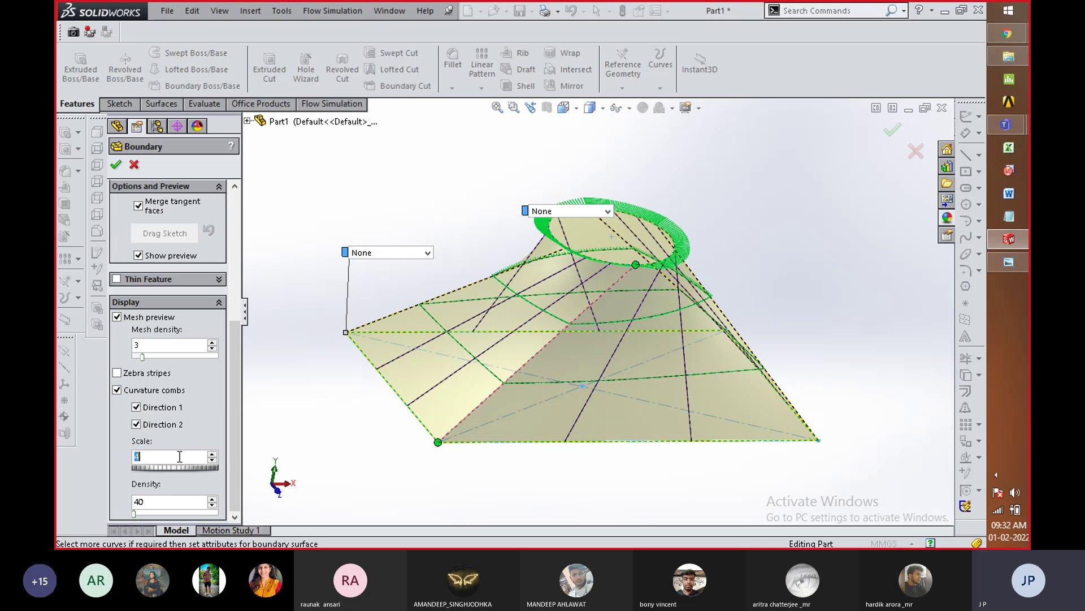
left_click_drag(234, 456, 259, 313)
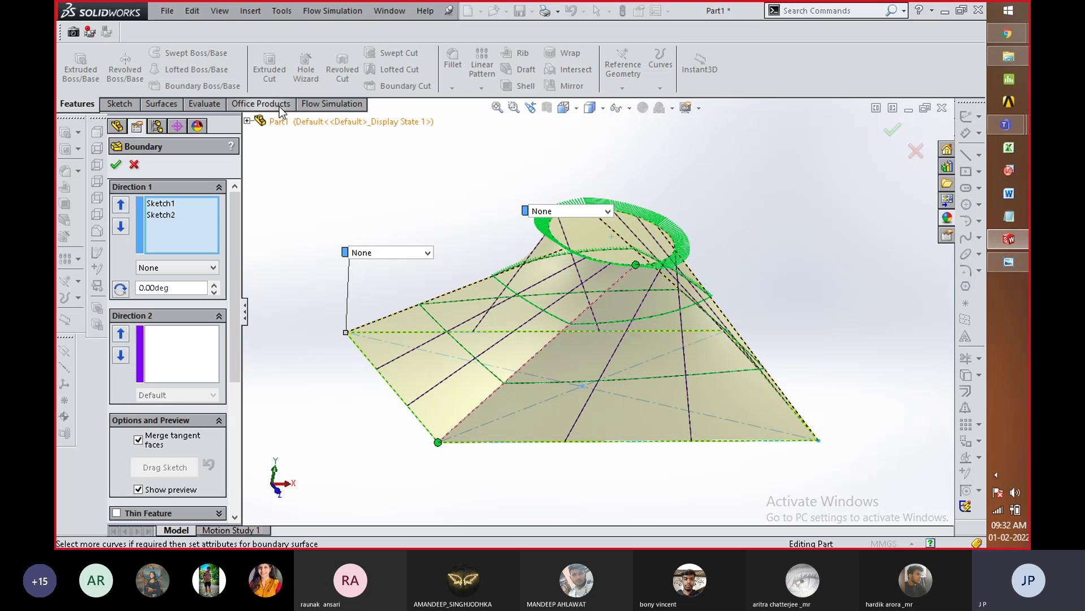
Step: Set the ellipse end's tangency to Normal To Profile
left_click(592, 212)
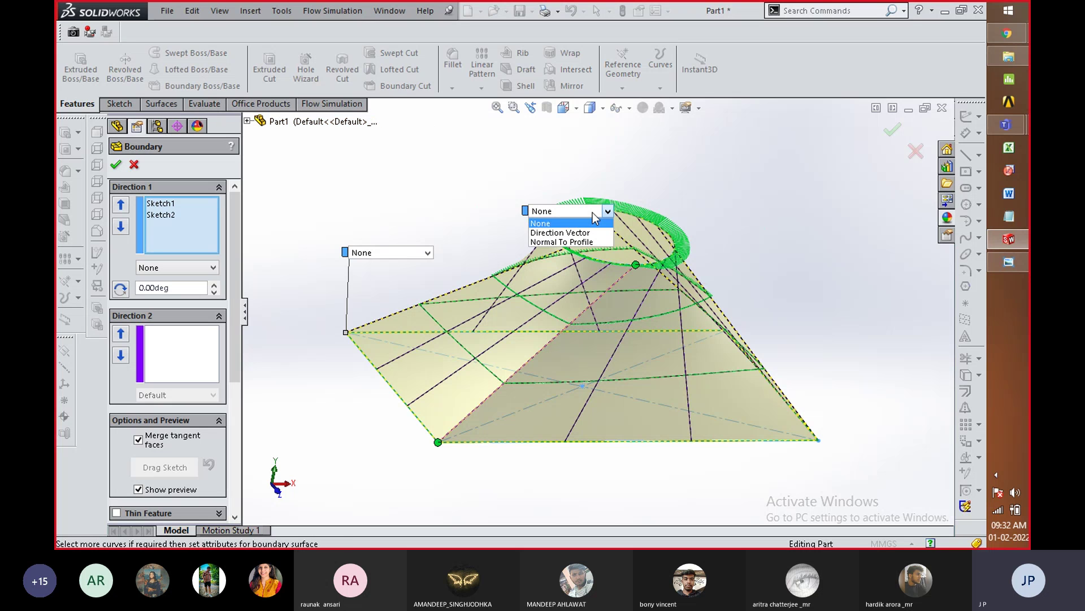
left_click(579, 240)
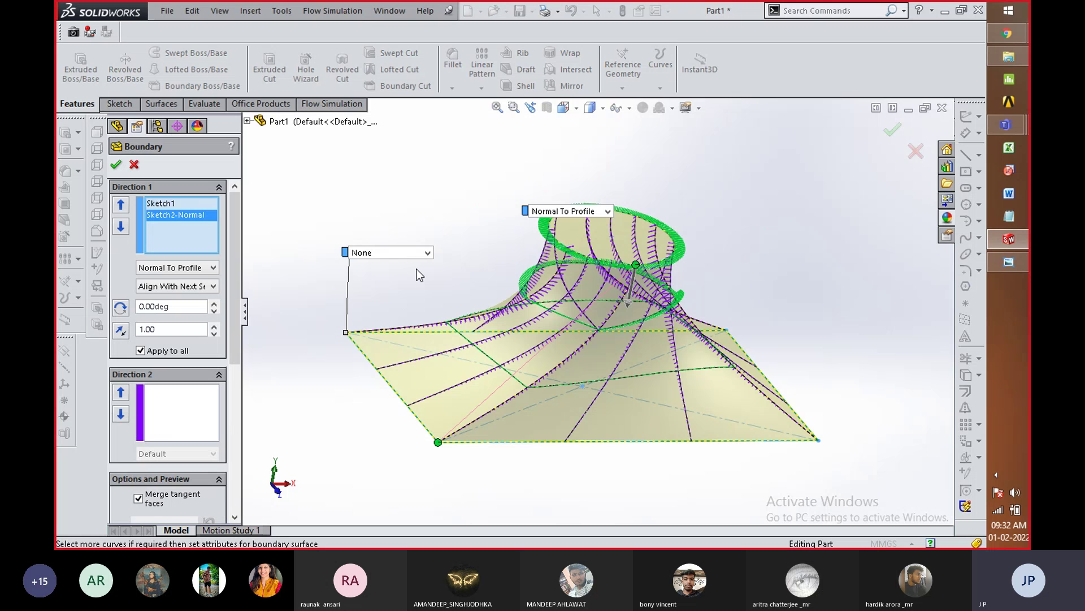
middle_click_drag(848, 407, 870, 356)
middle_click_drag(659, 260, 557, 293)
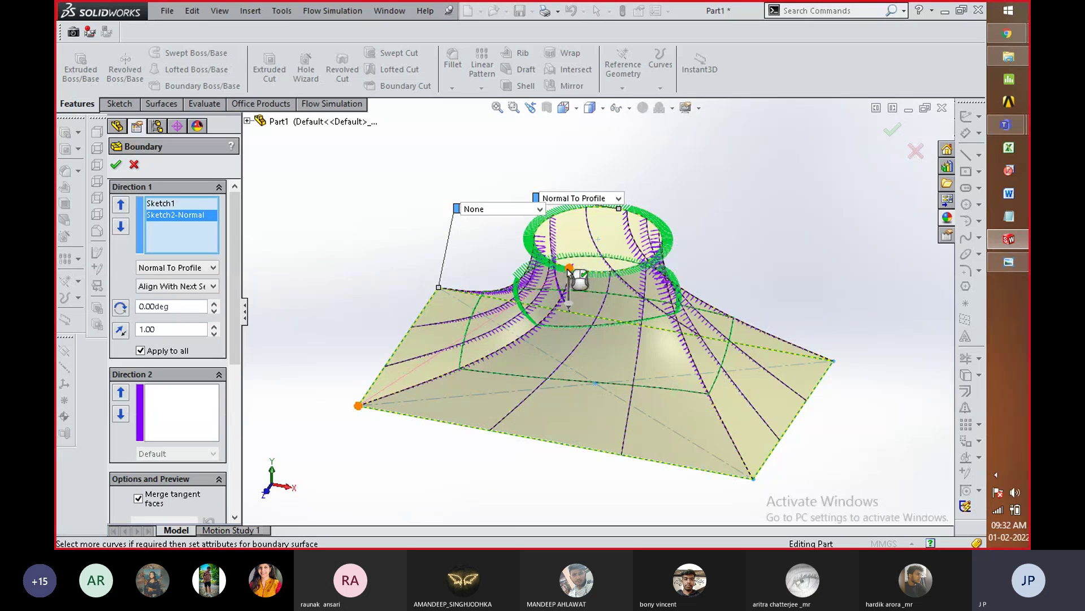
middle_click_drag(518, 417, 582, 417)
Step: Make the rectangle end Normal To Profile and reverse its tangent direction
left_click(437, 209)
left_click(420, 241)
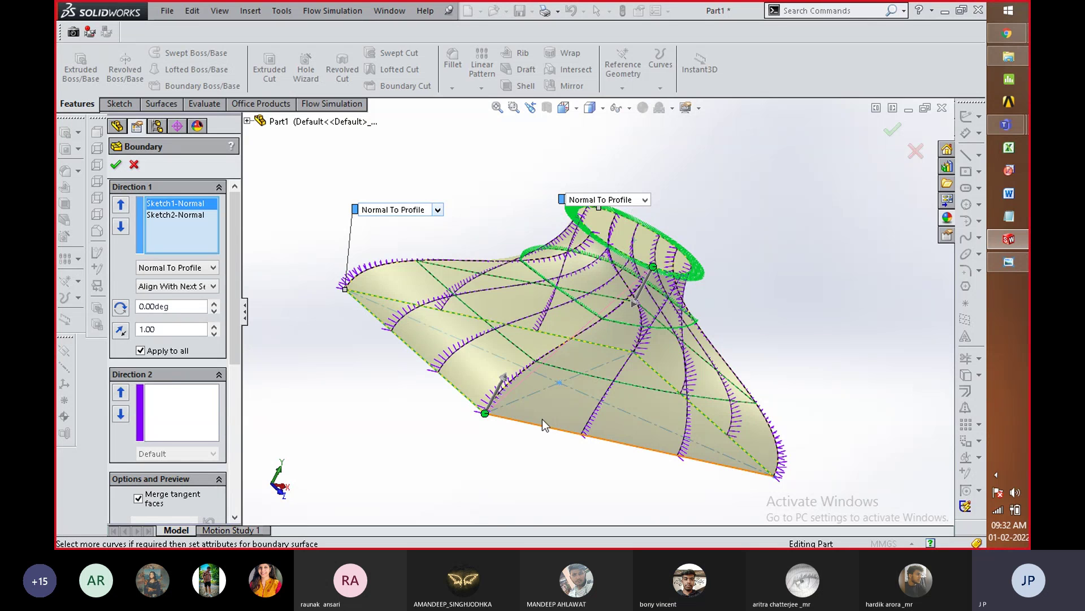
middle_click_drag(541, 419, 517, 364)
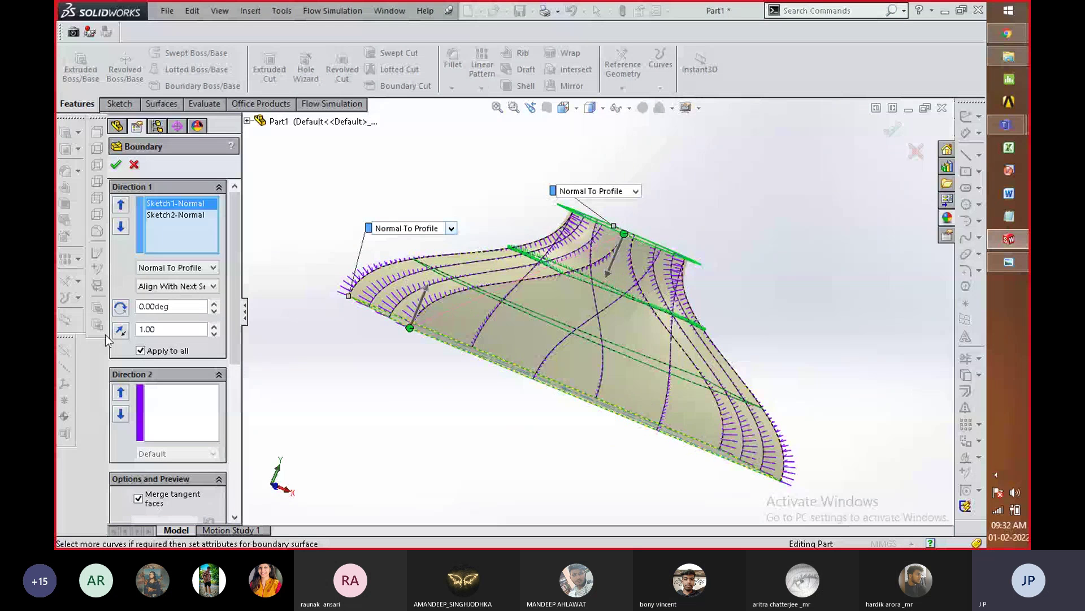
left_click(126, 332)
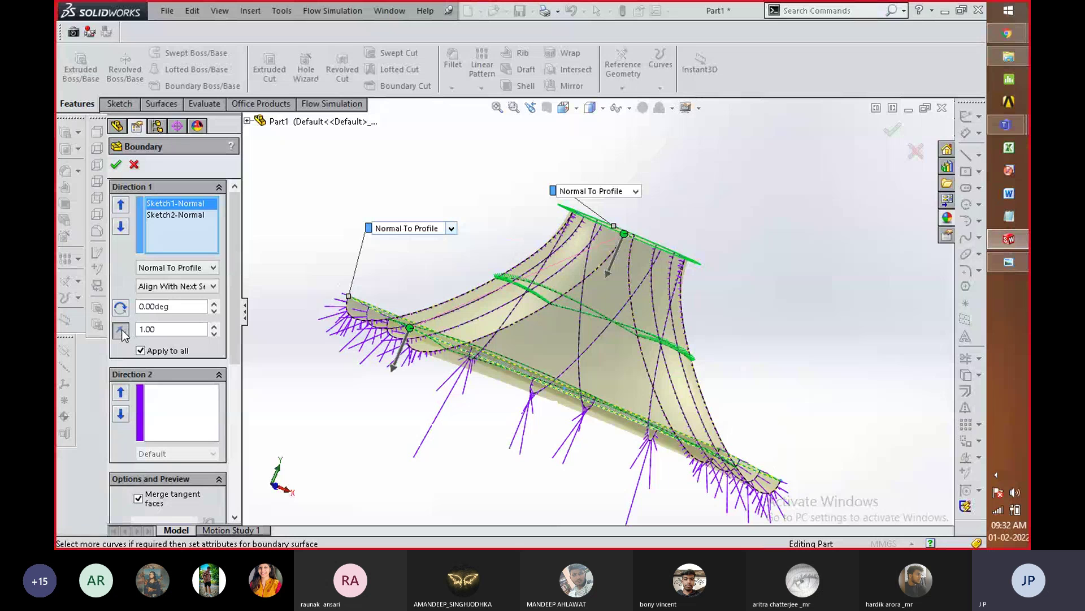
middle_click_drag(401, 350, 347, 298)
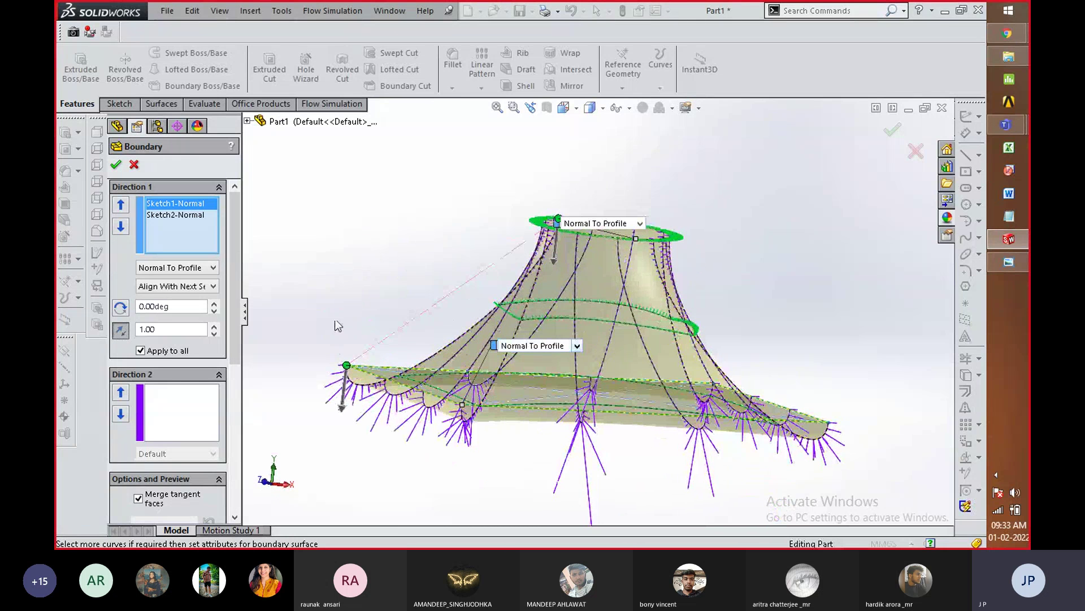
Step: Flip the rectangle-end tangent back and raise its tangent length to 1.40
left_click(121, 327)
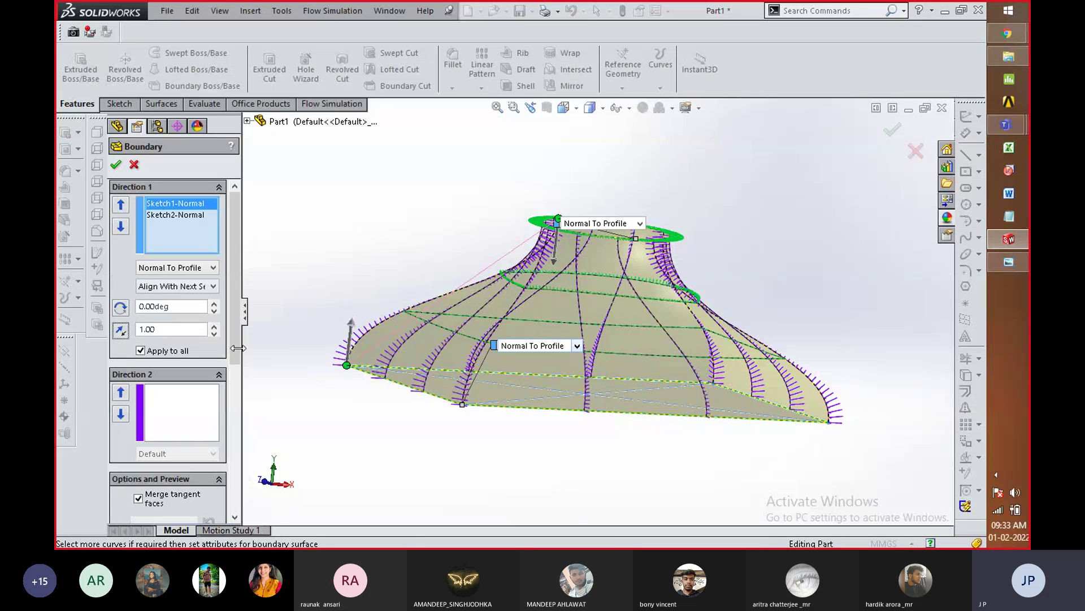
left_click(214, 326)
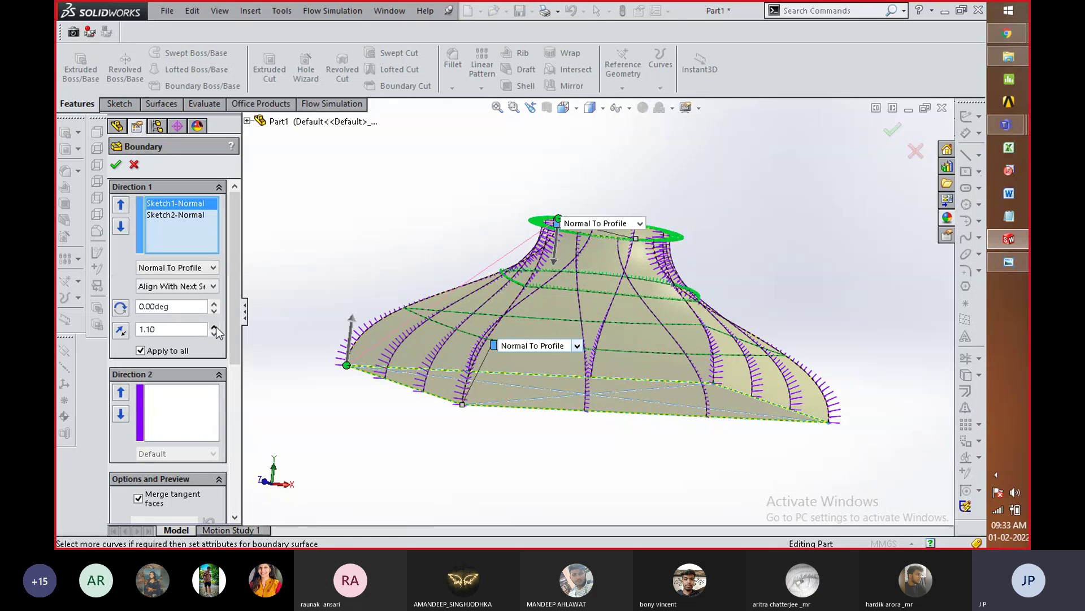
left_click(214, 326)
left_click(215, 326)
left_click(214, 326)
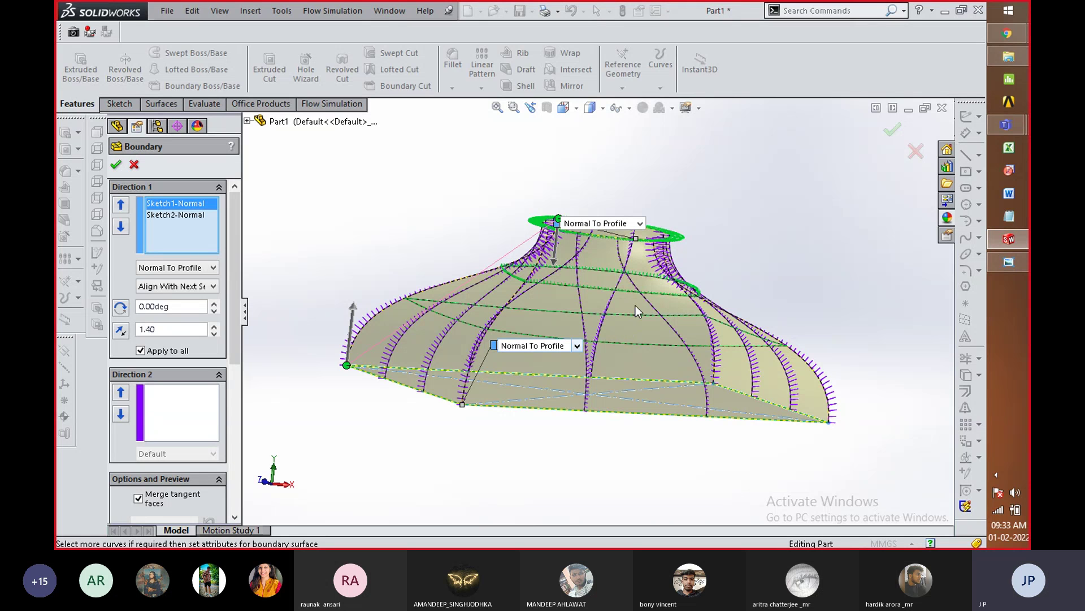
middle_click_drag(528, 402, 574, 462)
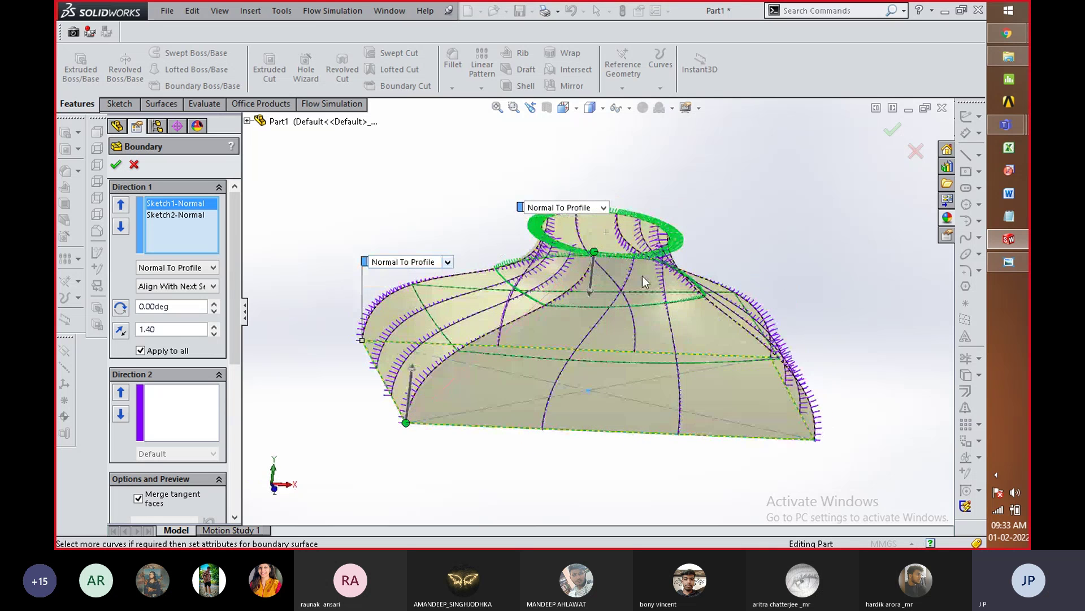
Step: Try Direction Vector then Normal To Profile for Sketch1, then cancel the boundary
left_click(587, 251)
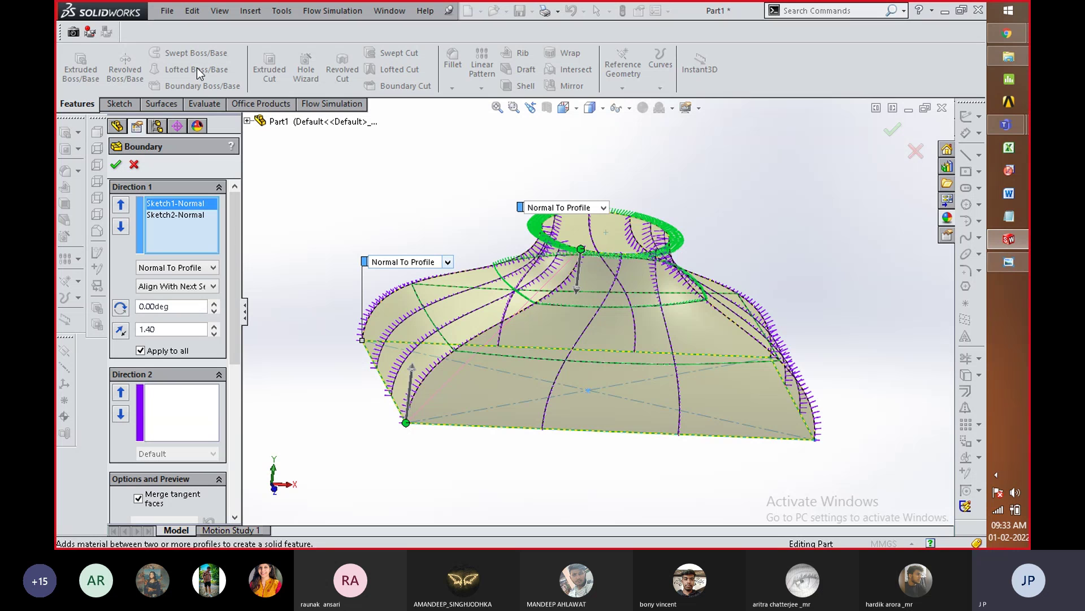
mouse_move(234, 354)
left_mouse_down()
mouse_move(250, 470)
mouse_move(283, 341)
left_mouse_up()
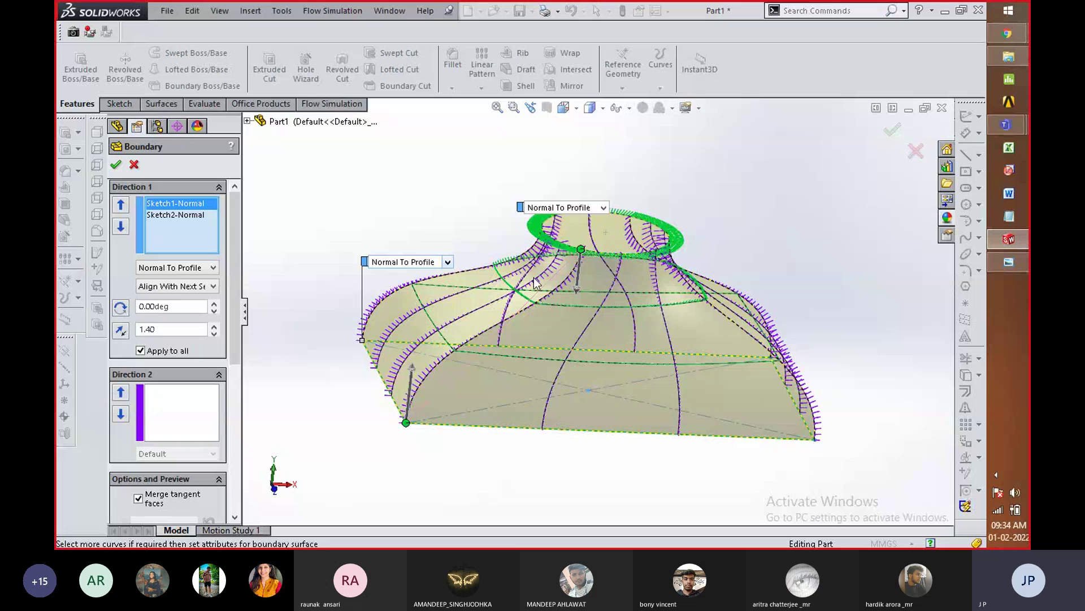
left_click(436, 263)
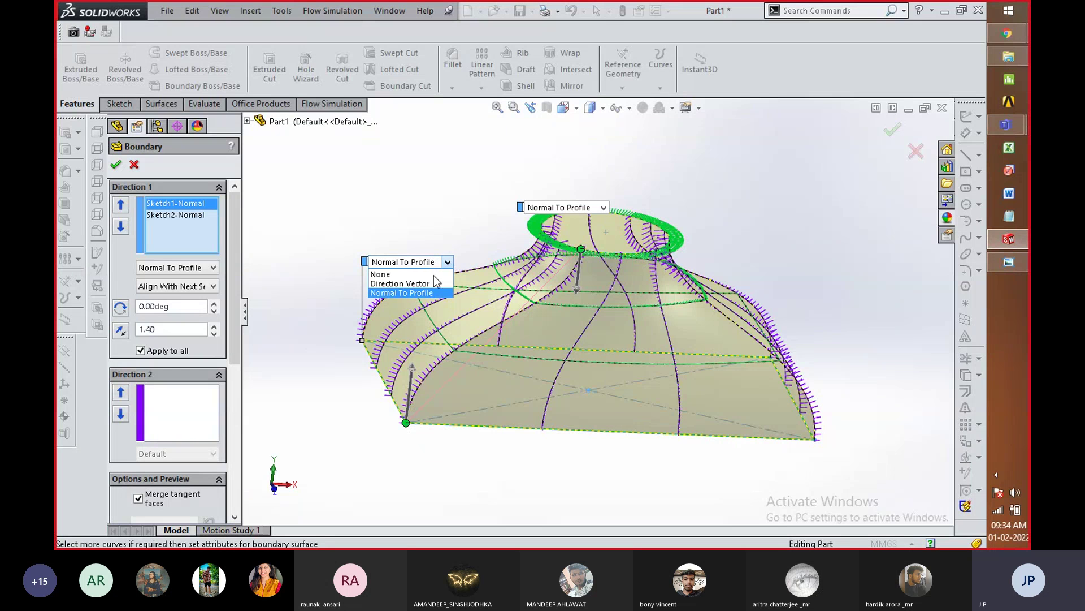
left_click(430, 280)
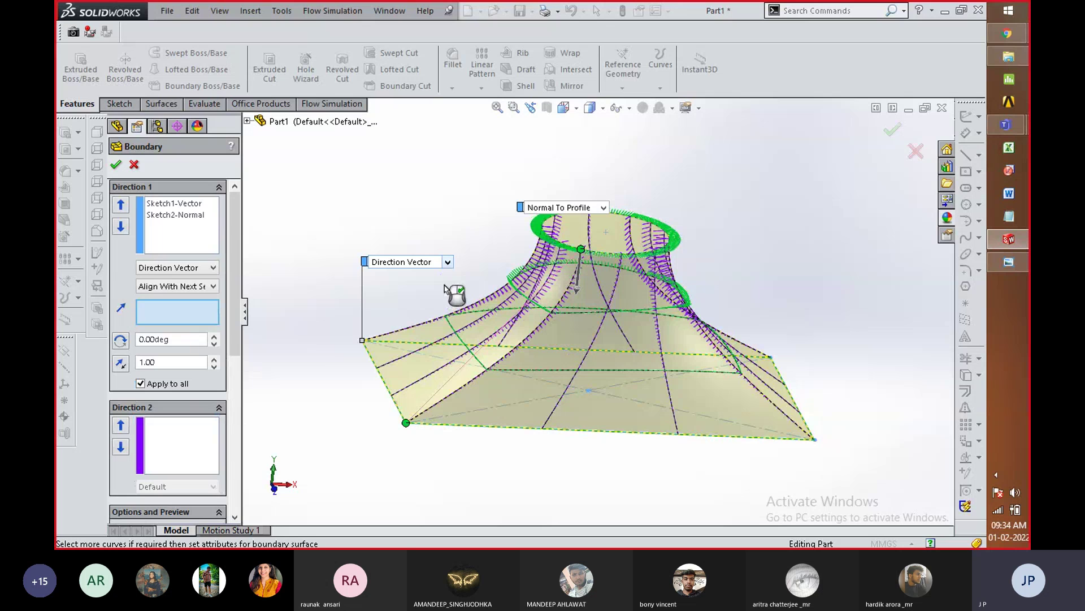
left_click(447, 262)
left_click(402, 288)
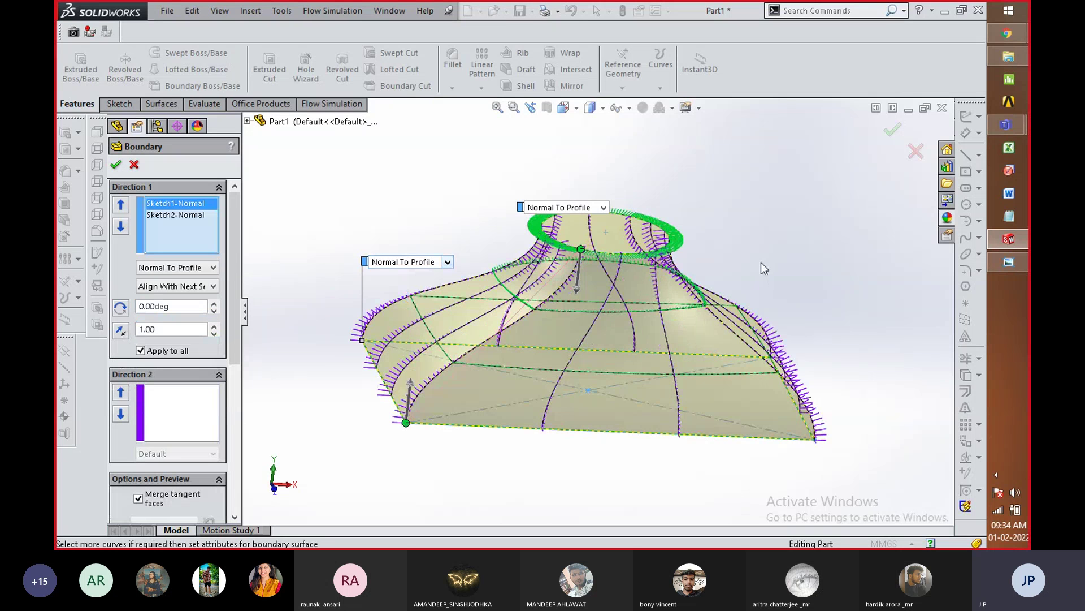
left_click(915, 152)
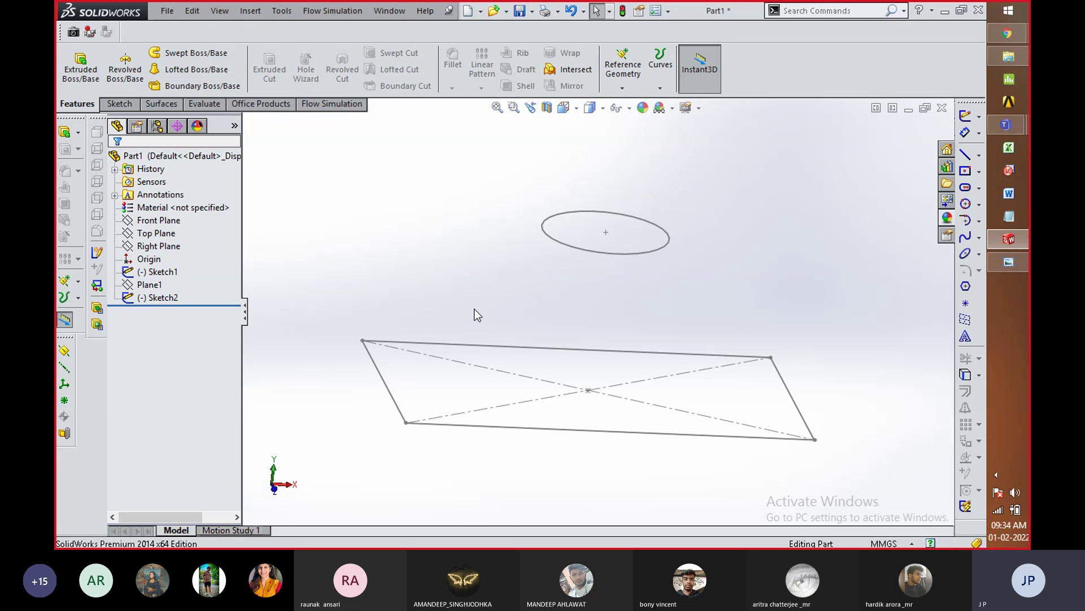
Step: Highlight the Top and Front planes, then start Sketch3 on the Front Plane
left_click(172, 236)
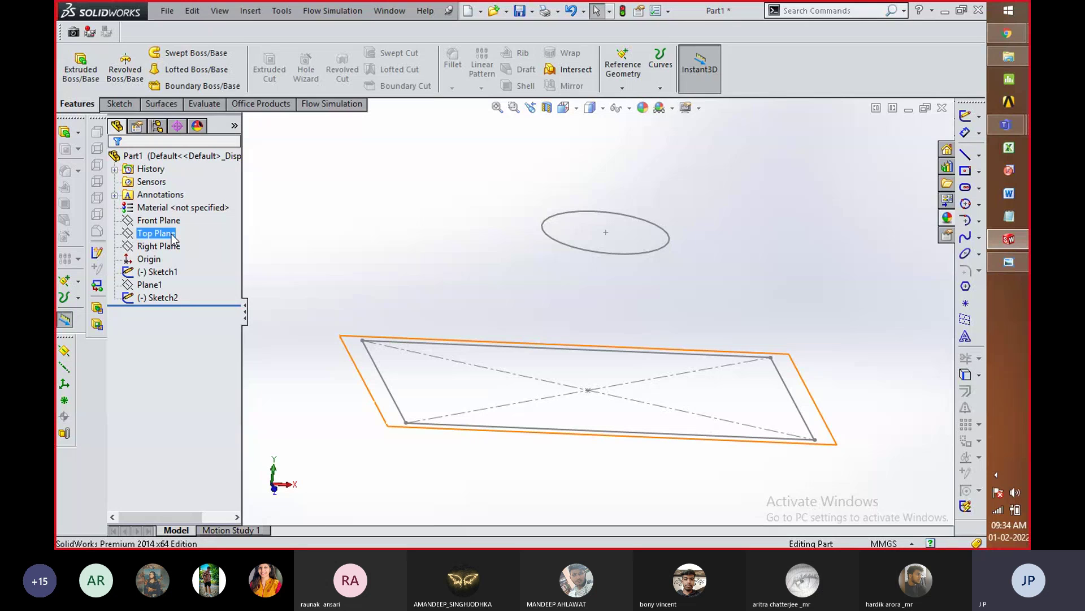
left_click(174, 224)
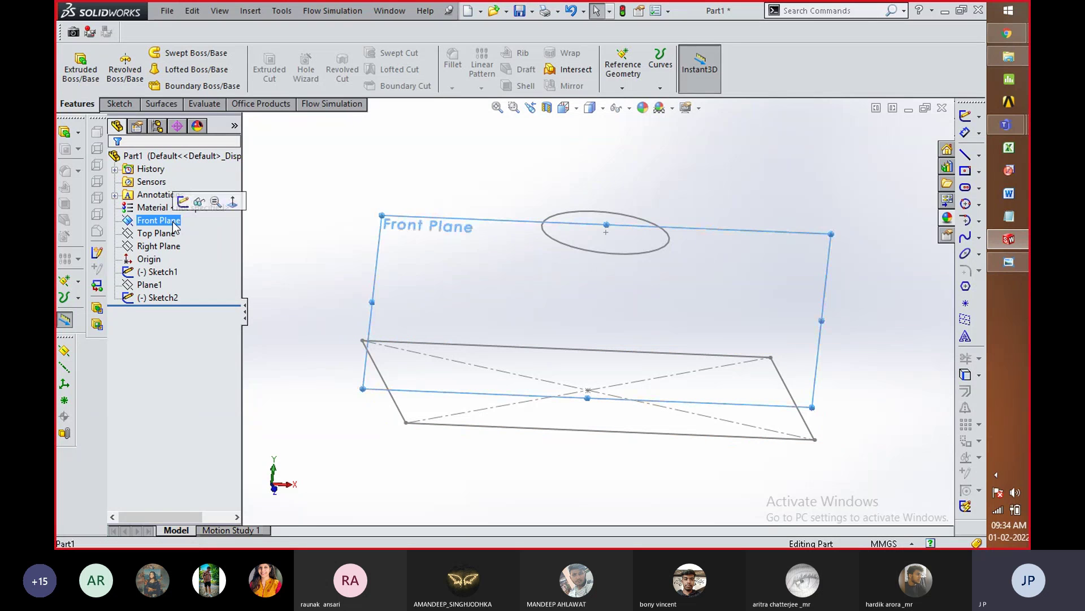
mouse_move(398, 405)
middle_mouse_down()
mouse_move(485, 417)
mouse_move(425, 408)
mouse_move(467, 414)
mouse_move(460, 406)
middle_mouse_up()
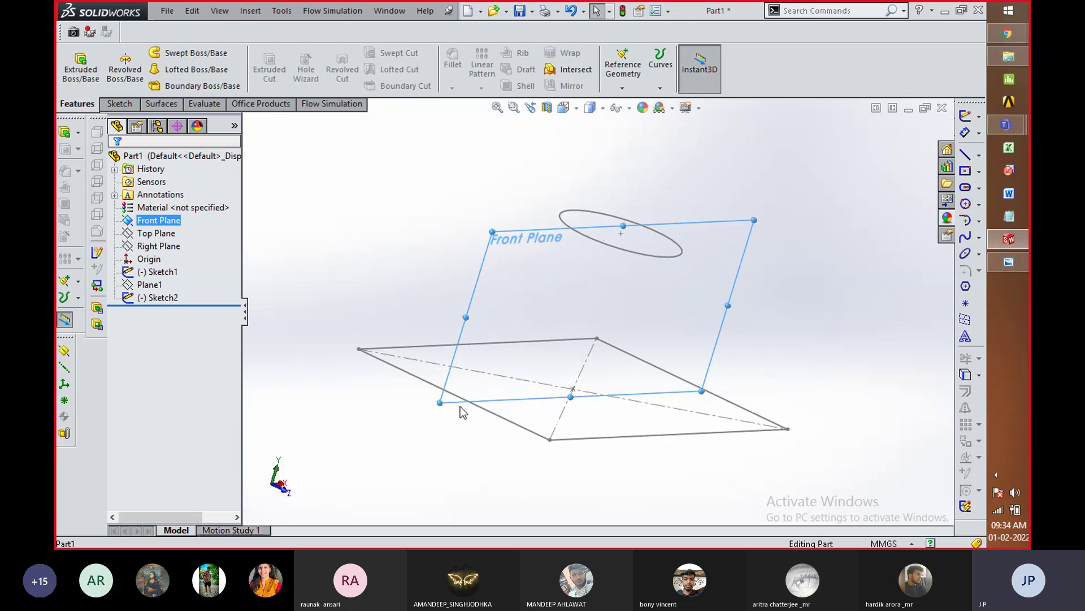
right_click(174, 225)
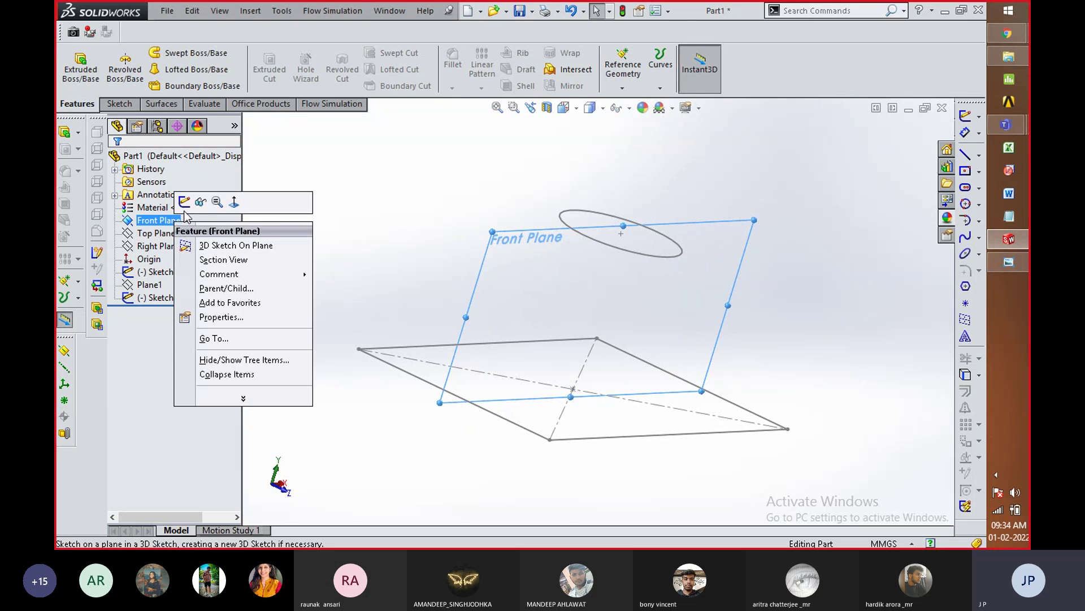
left_click(184, 202)
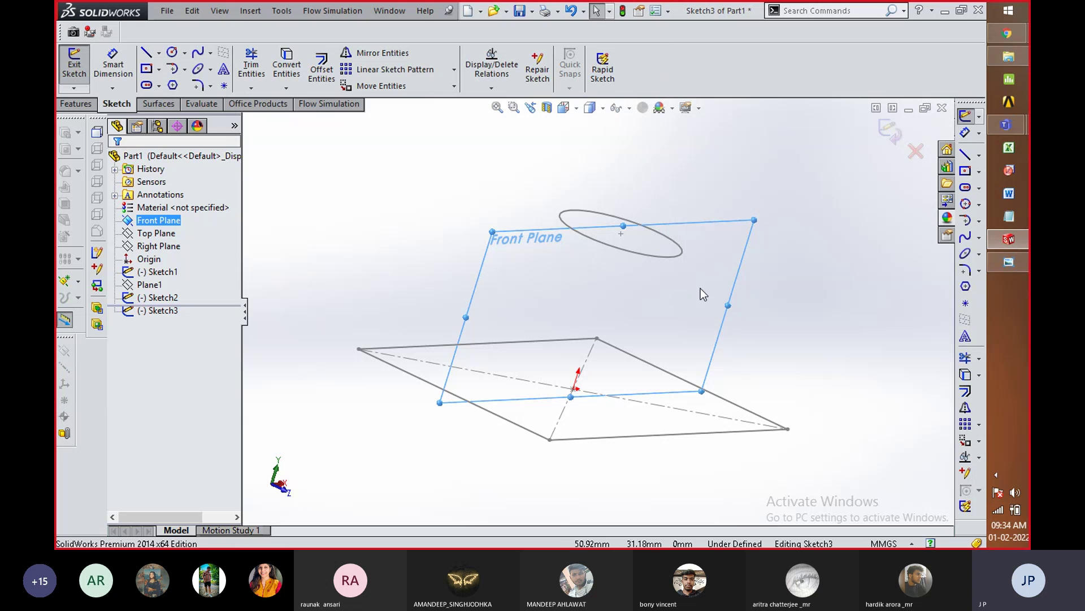
Step: In a Normal To view, draw a spline from the top line's left end to the bottom line's left end
key("space")
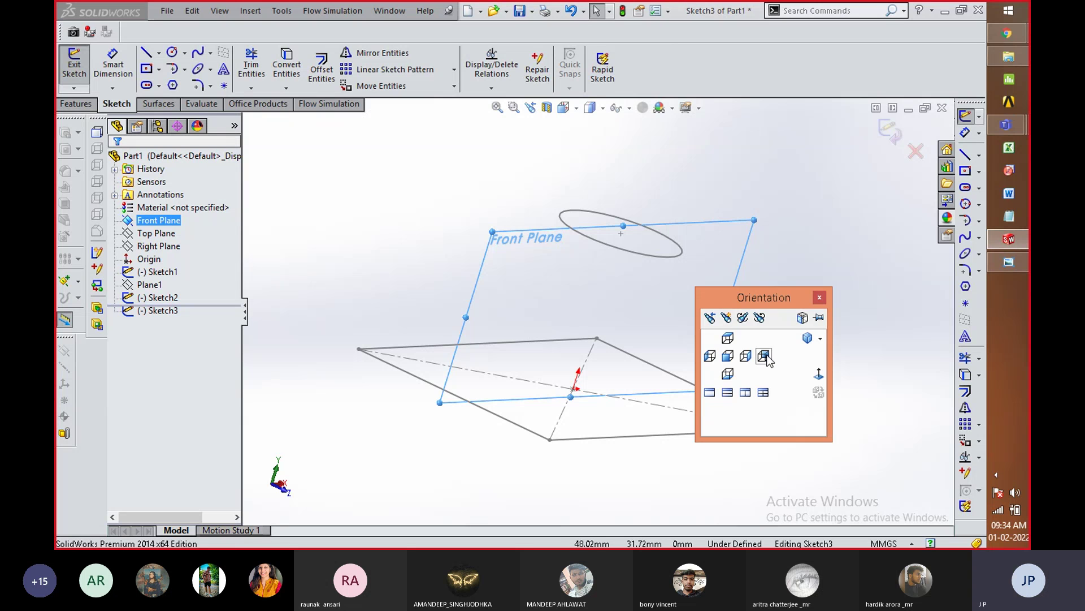
left_click(814, 374)
left_click(578, 287)
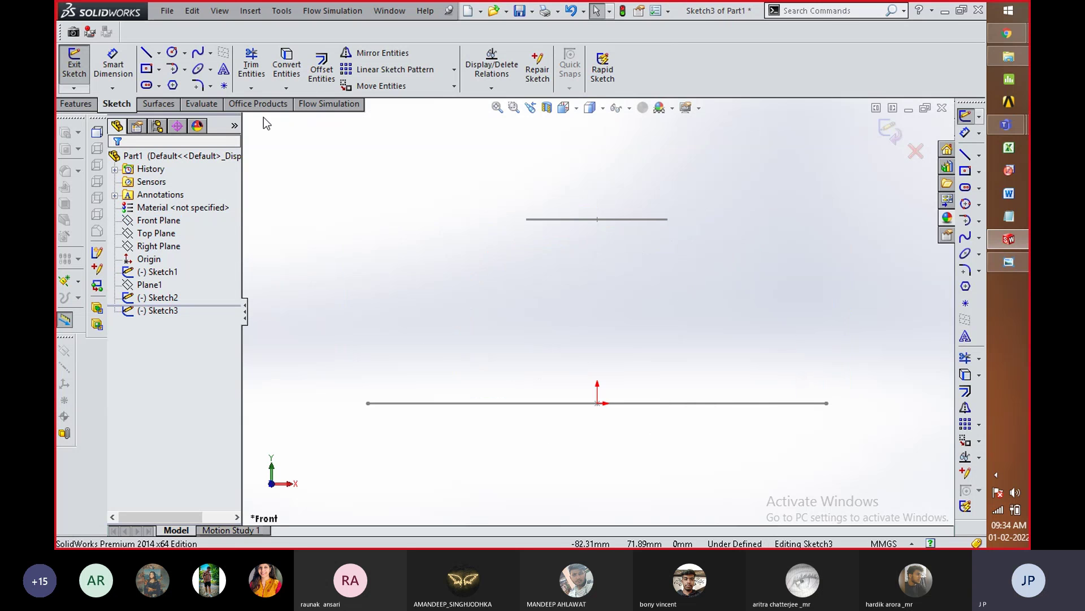
left_click(198, 54)
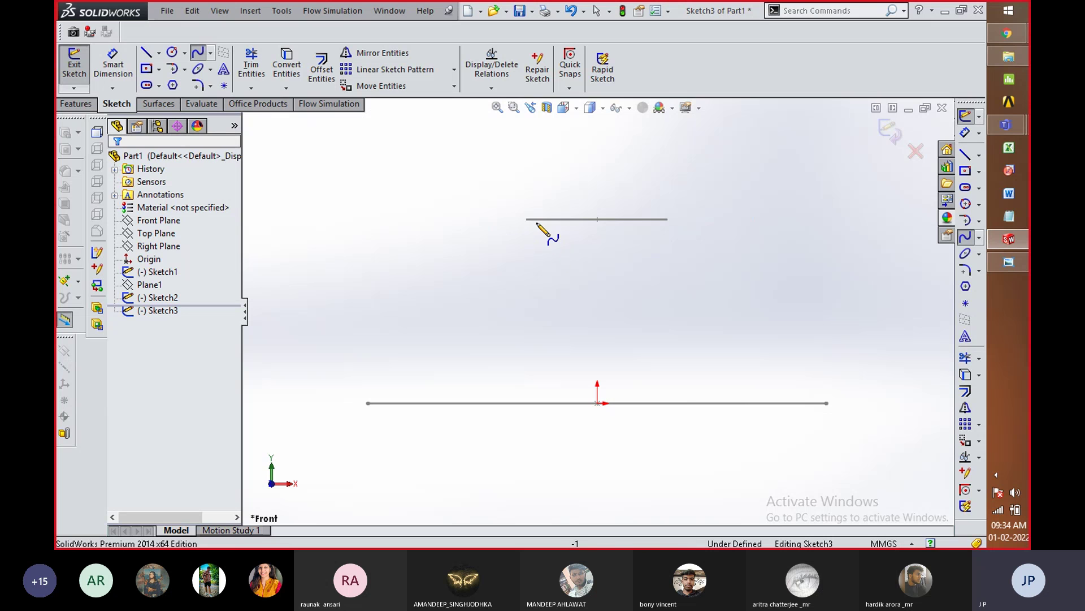
left_click(527, 219)
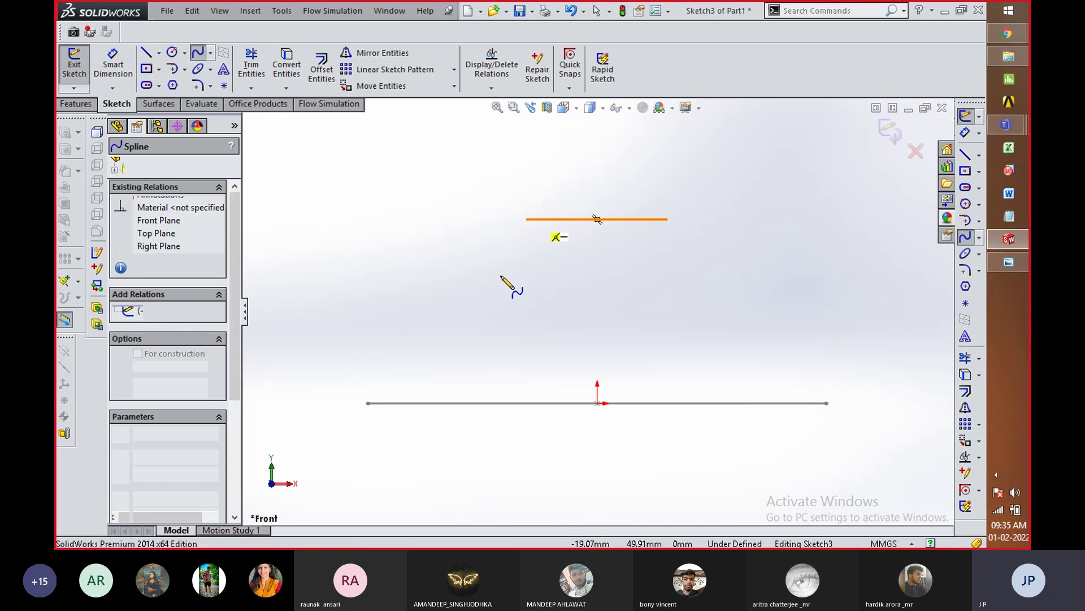
left_click(480, 315)
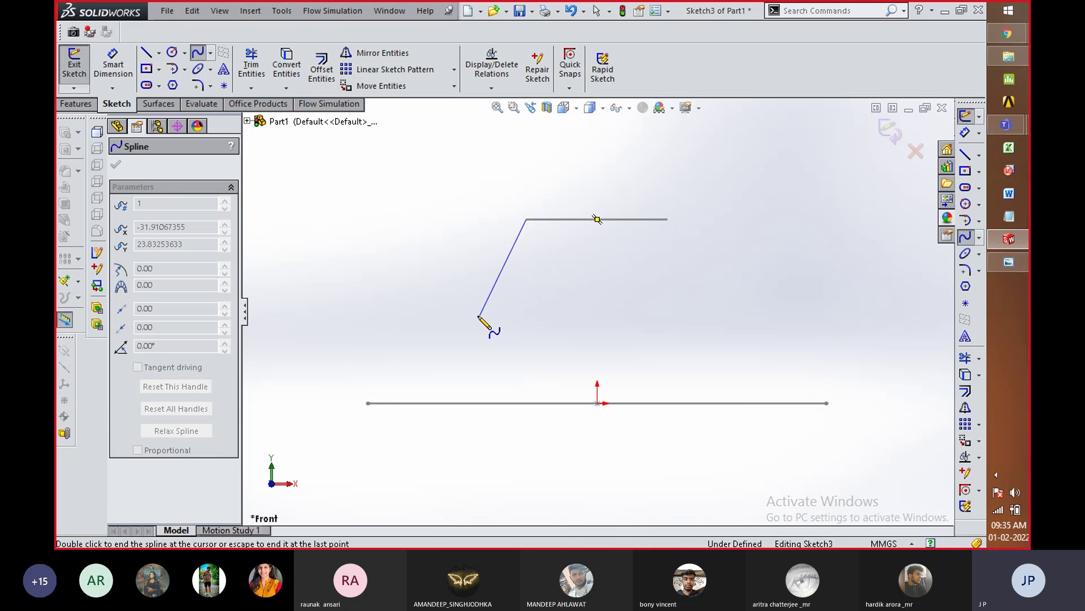
left_click(368, 403)
right_click(383, 337)
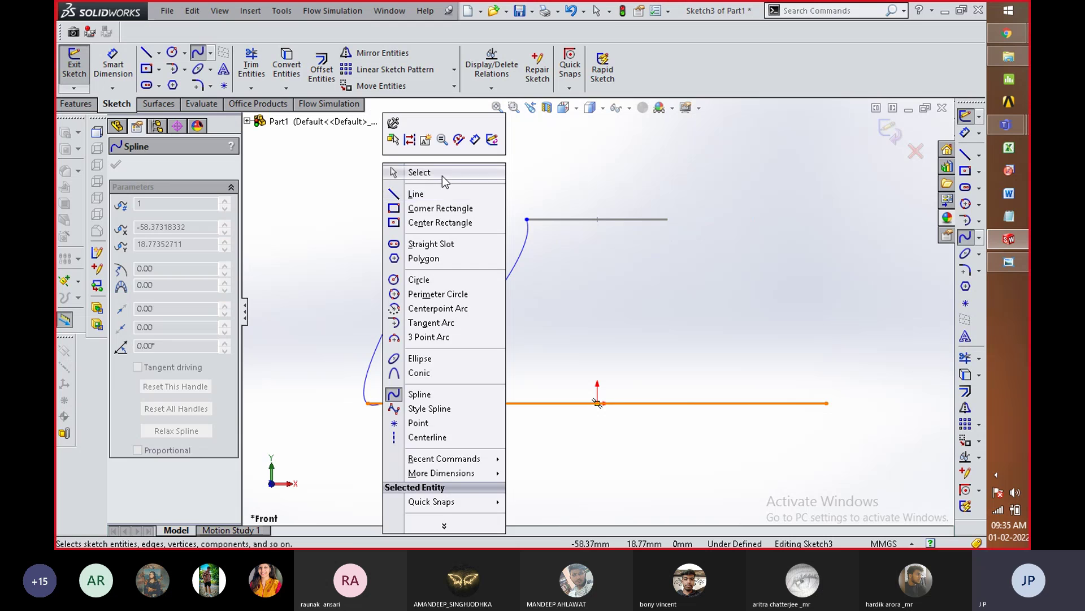
left_click(439, 175)
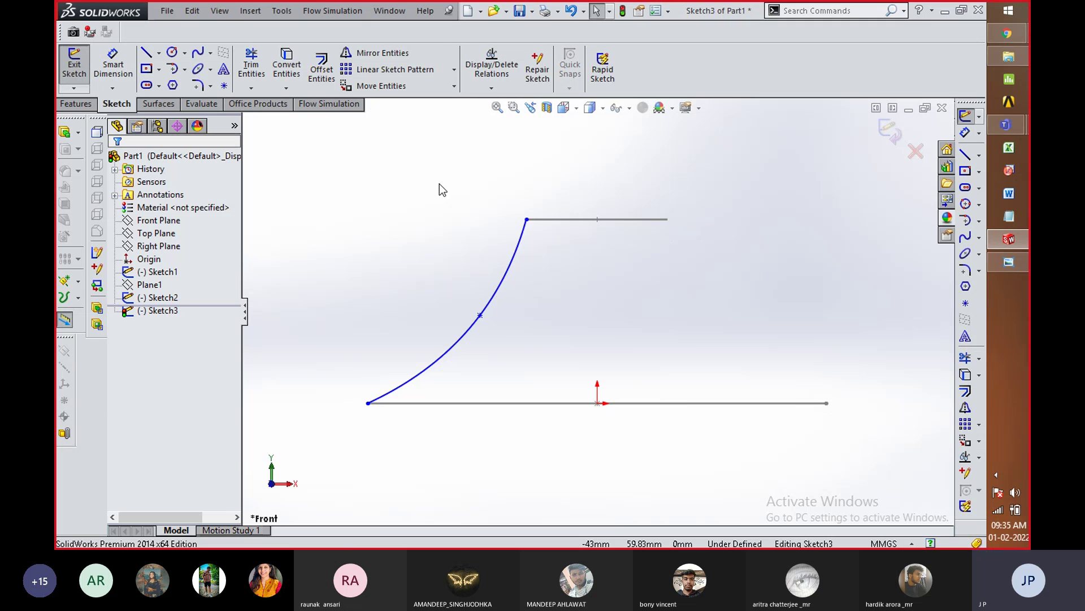
right_click(440, 184)
left_click(405, 273)
Step: Drag the spline's handles into a smooth S-curve and exit Sketch3
left_click(367, 403)
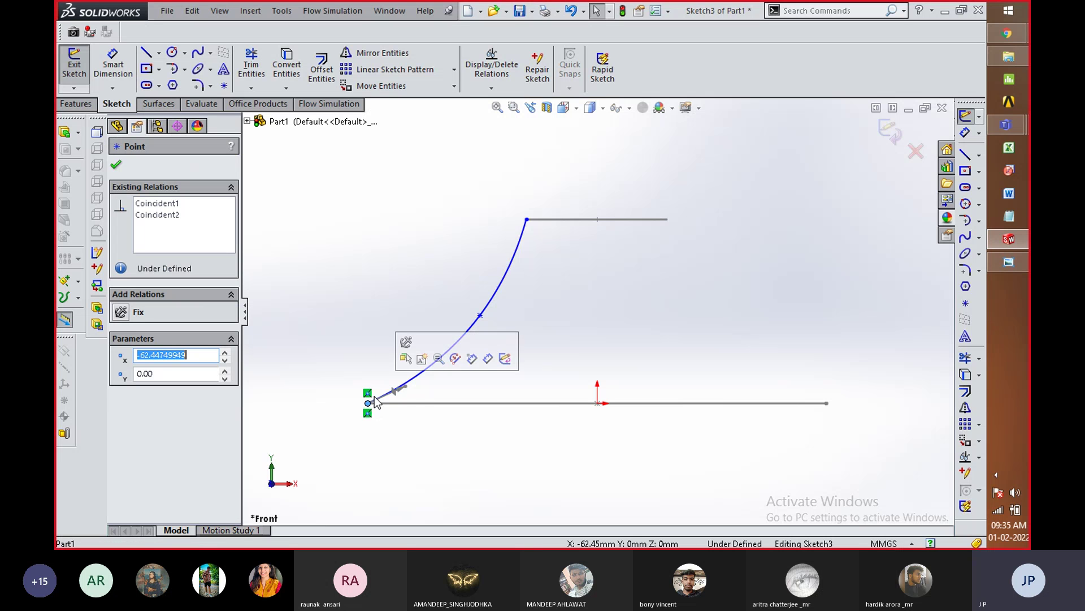
left_click_drag(408, 391, 385, 372)
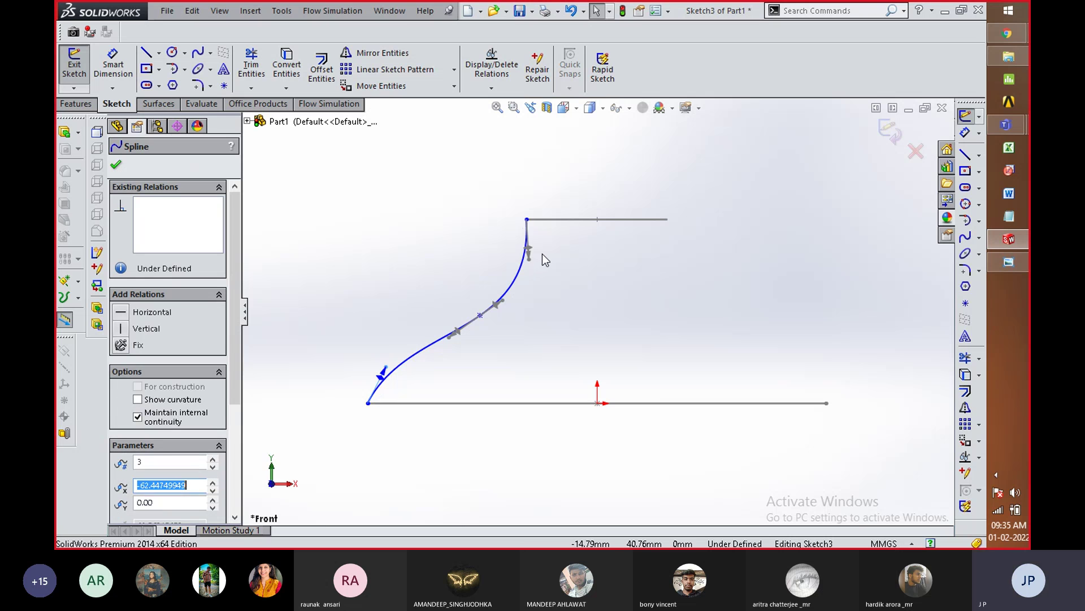
mouse_move(531, 260)
left_mouse_down()
mouse_move(545, 302)
mouse_move(540, 264)
mouse_move(534, 272)
left_mouse_up()
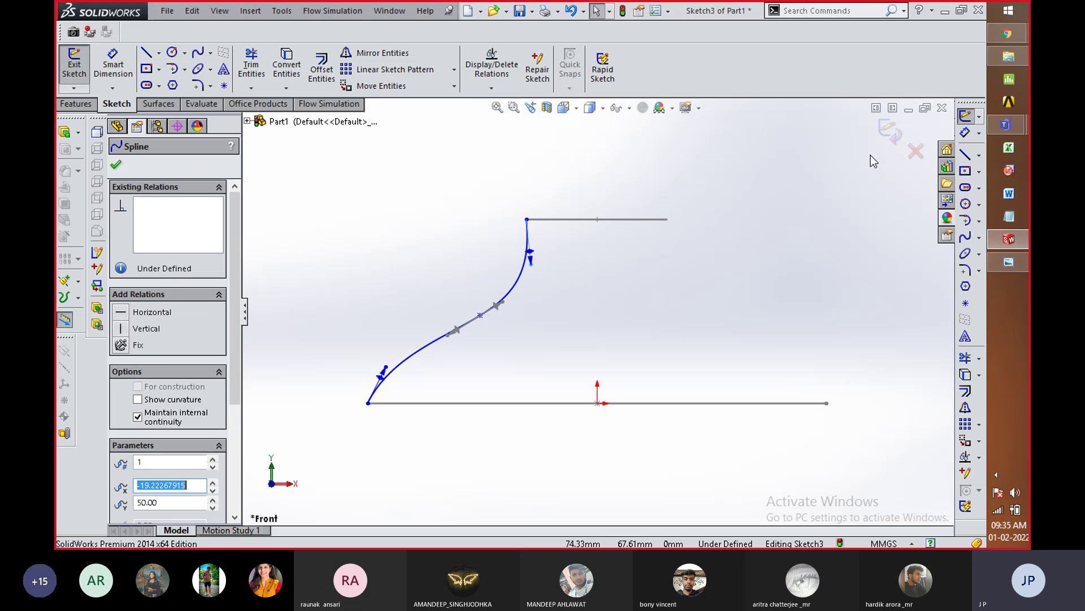
left_click_drag(450, 337, 409, 356)
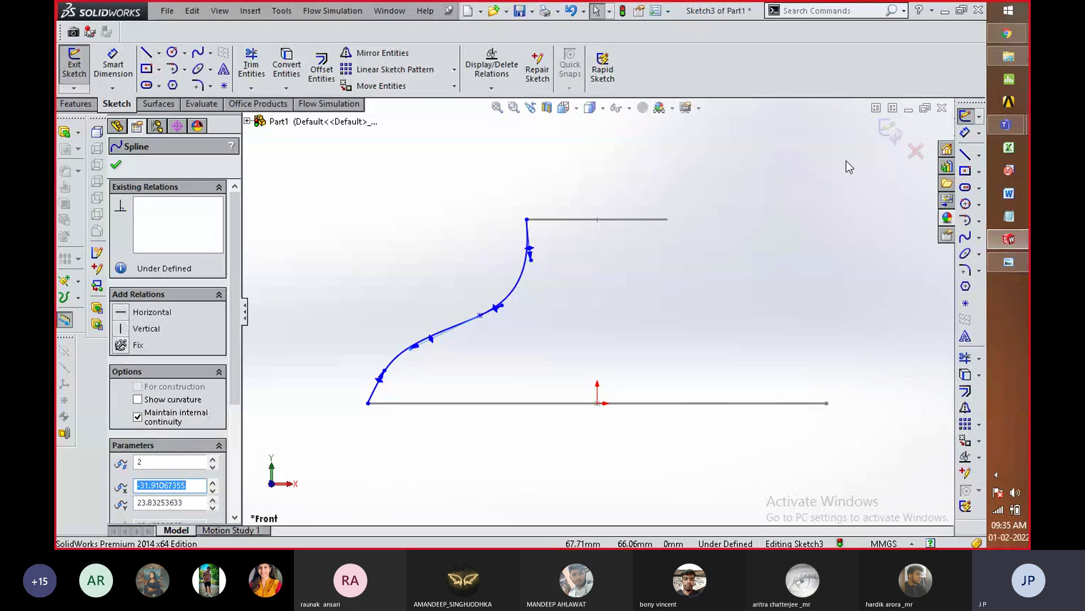
left_click(887, 134)
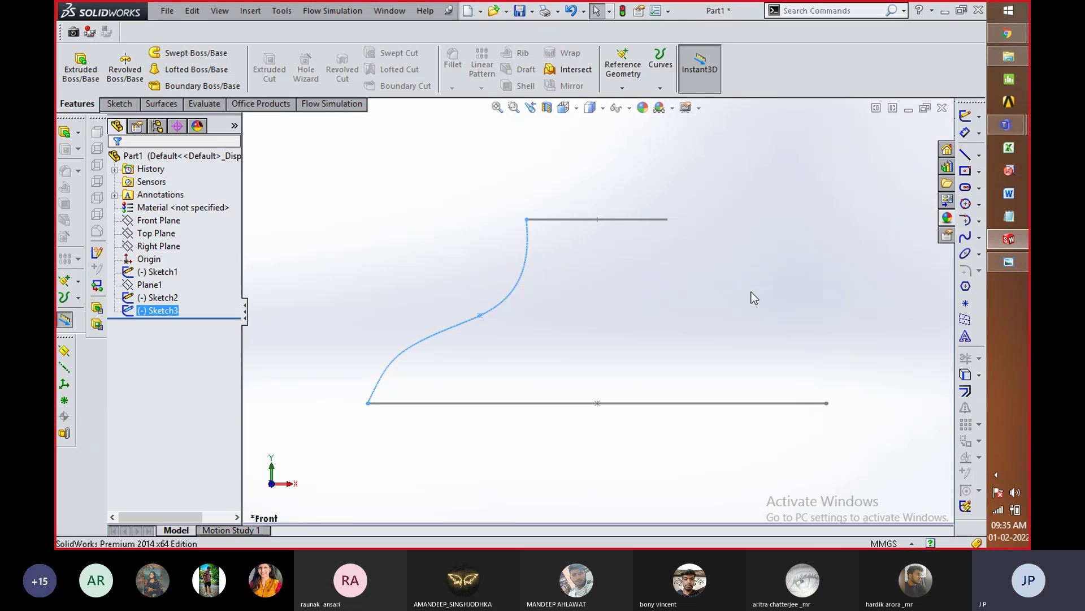
Step: Reopen Sketch3 for editing
left_click(700, 292)
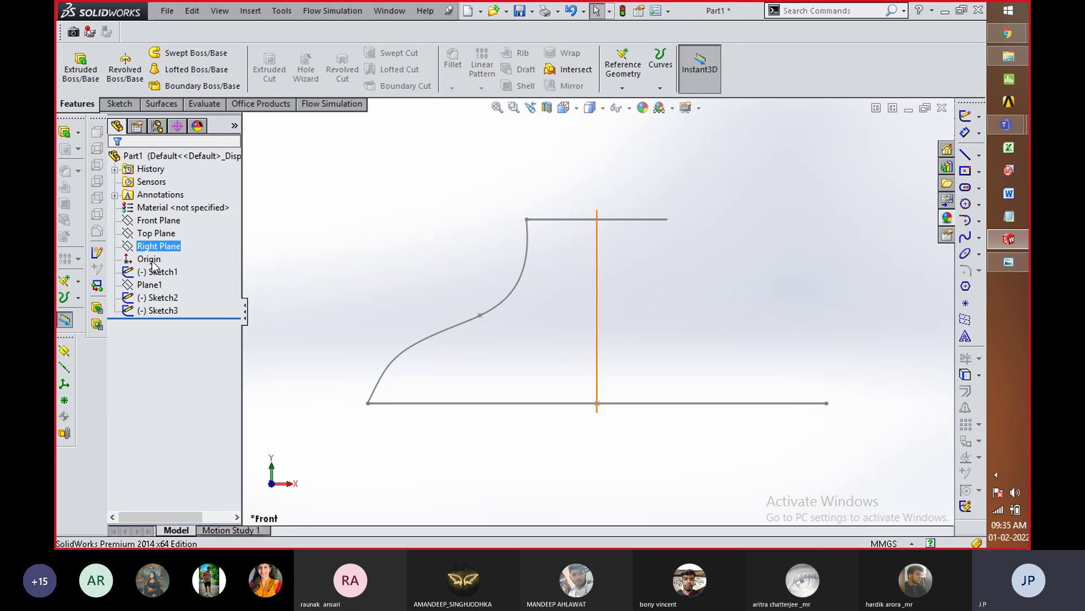
right_click(170, 311)
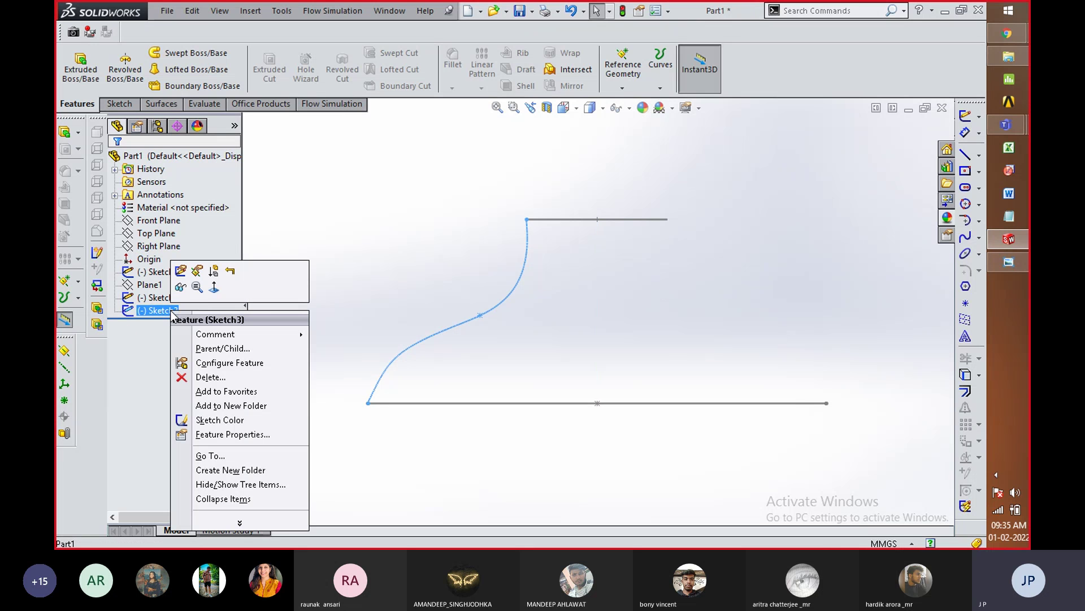
left_click(181, 274)
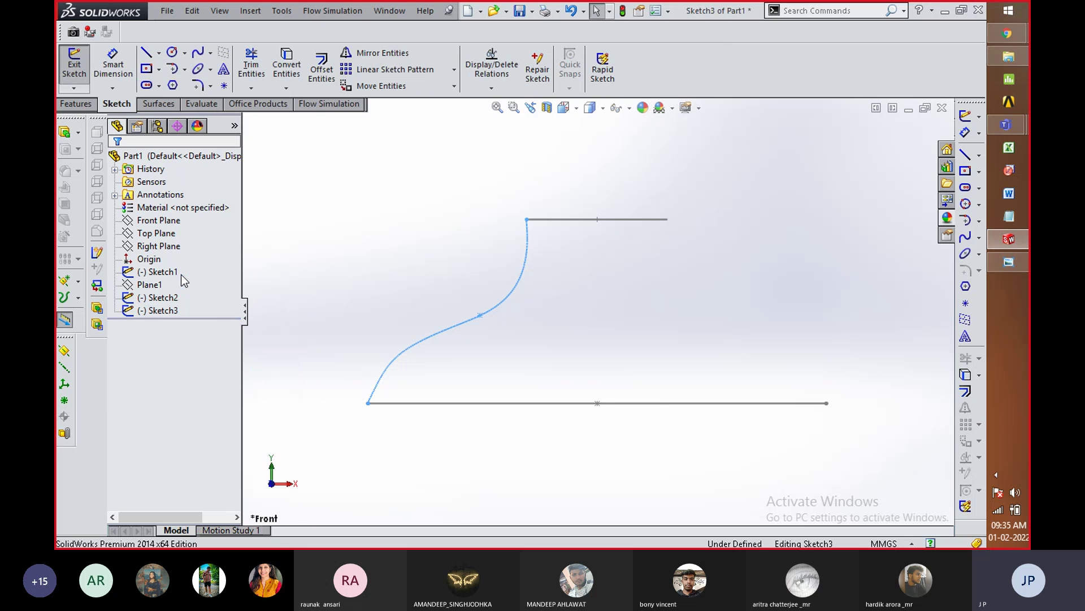
Step: Add a spline from the top line's midpoint to the origin, bow it gently, and exit
left_click(199, 57)
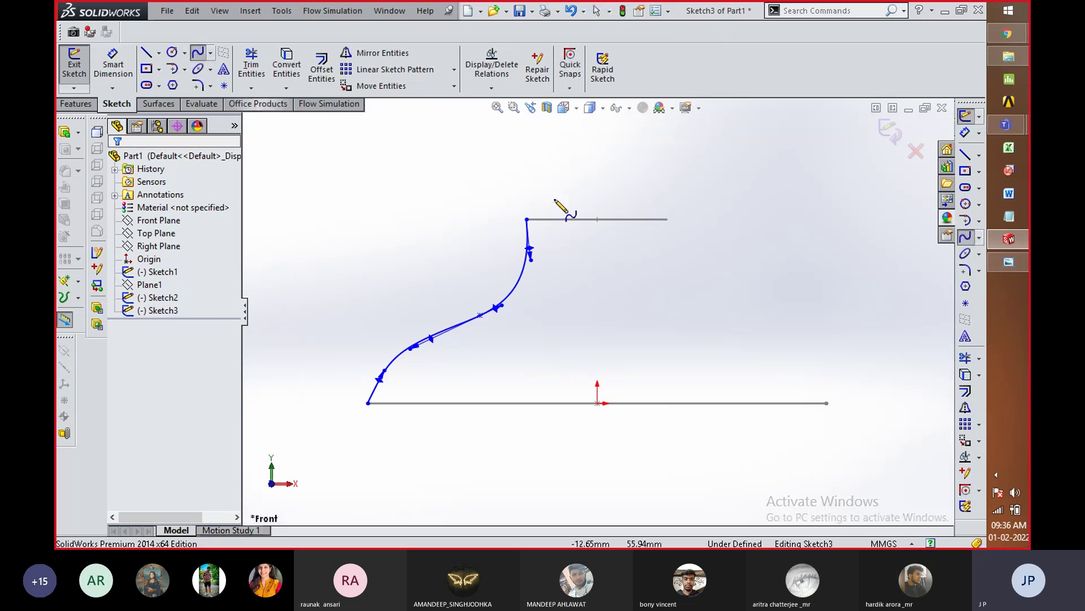
left_click(597, 218)
left_click(597, 403)
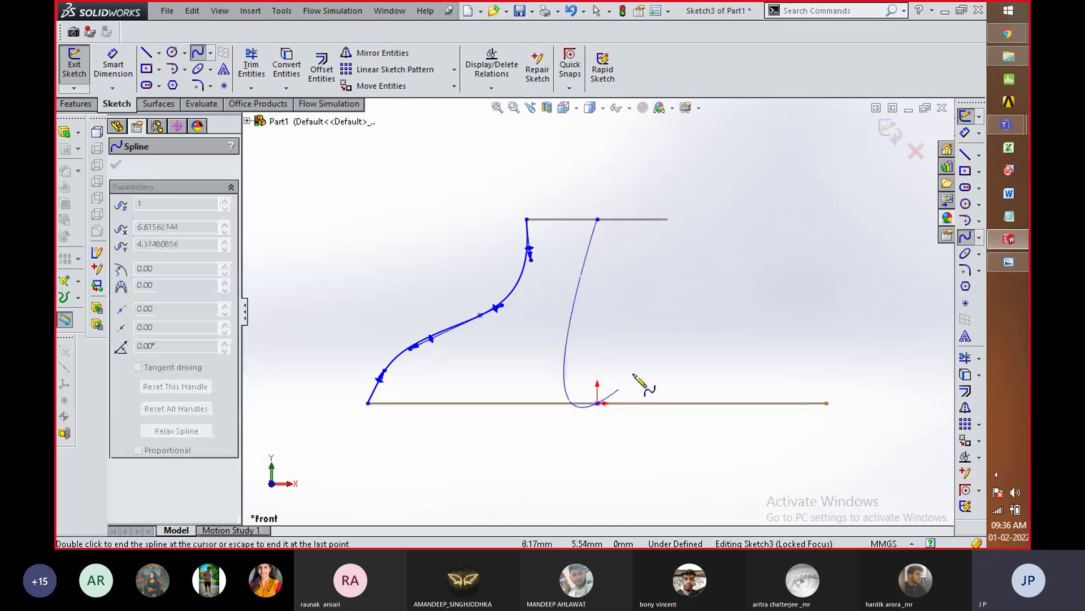
key("Escape")
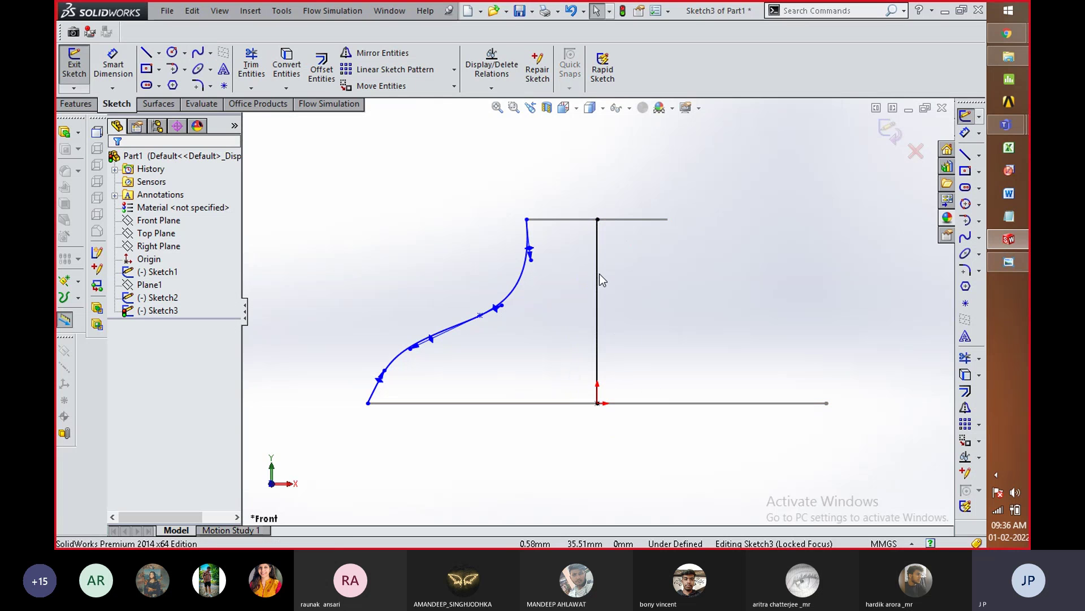
left_click(596, 219)
left_click_drag(598, 295, 619, 304)
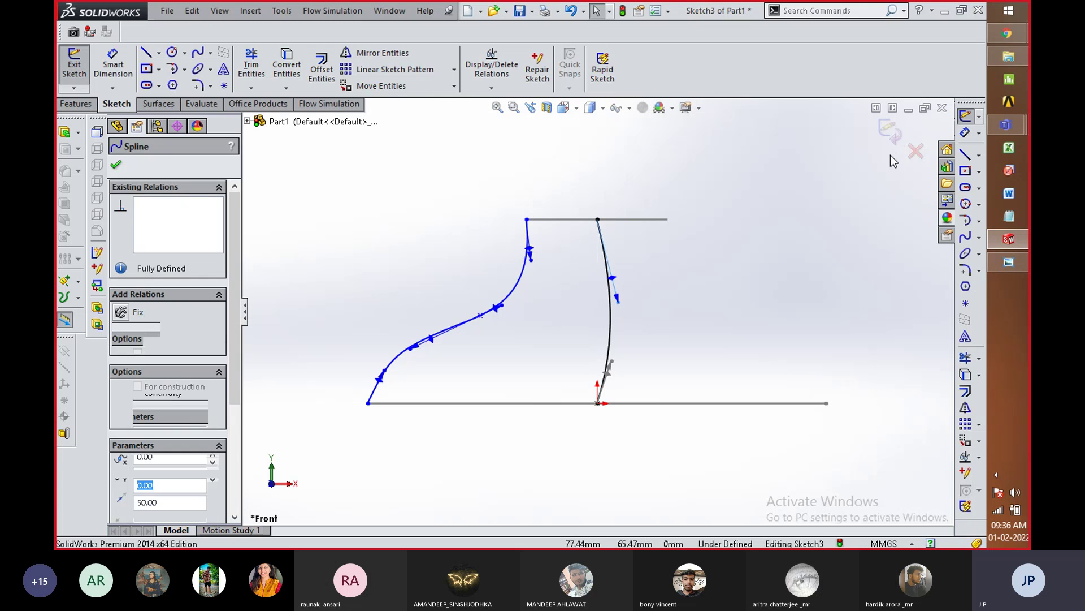
left_click(889, 132)
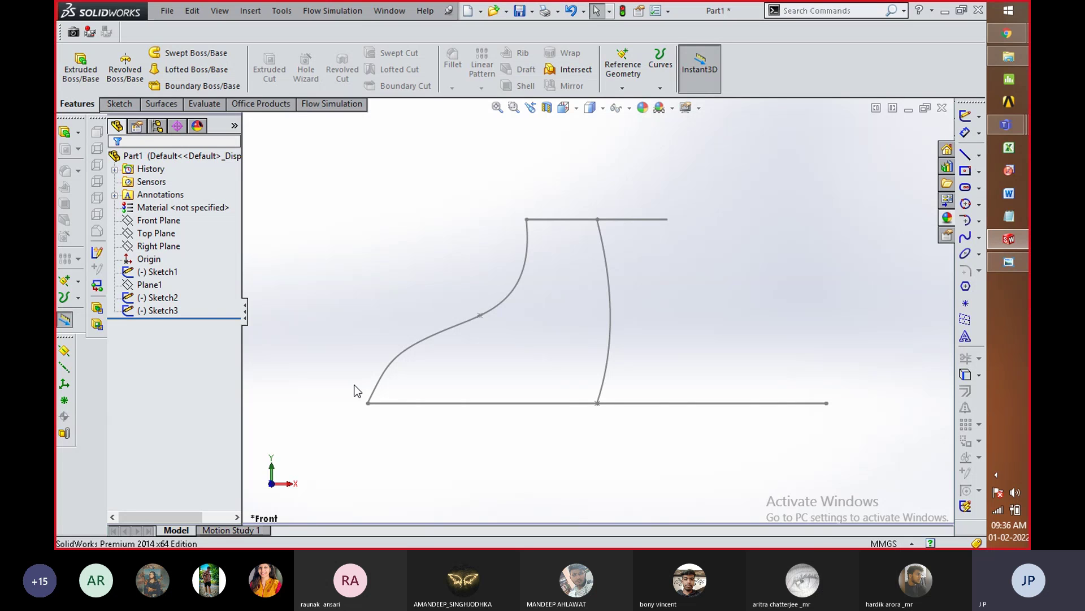
Step: Select Sketch2 and Sketch1 as the loft profiles
left_click(157, 310)
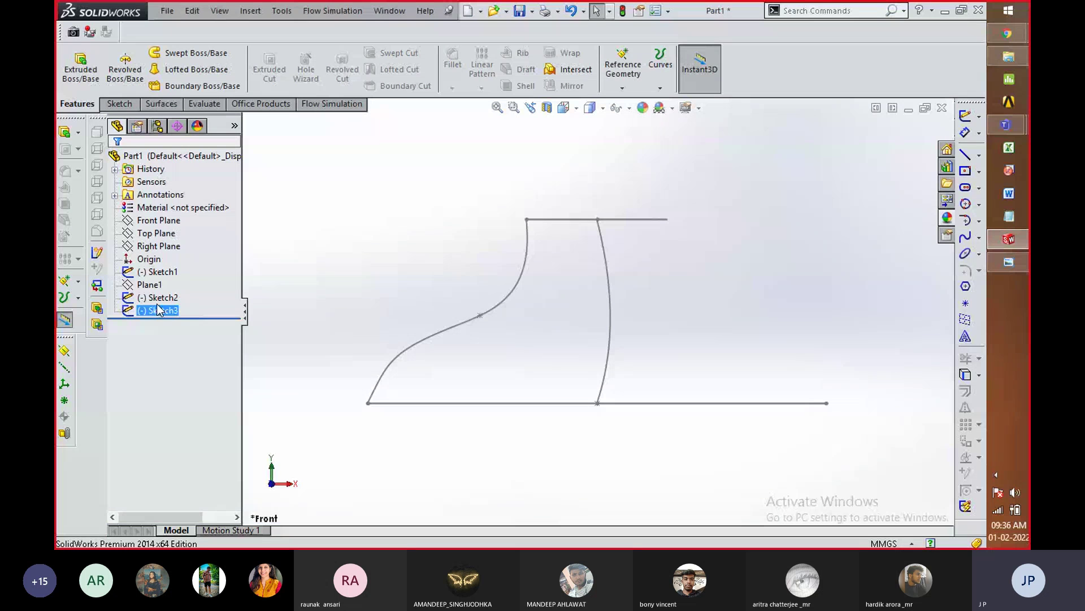
left_click(161, 297)
left_click(169, 272, "ctrl")
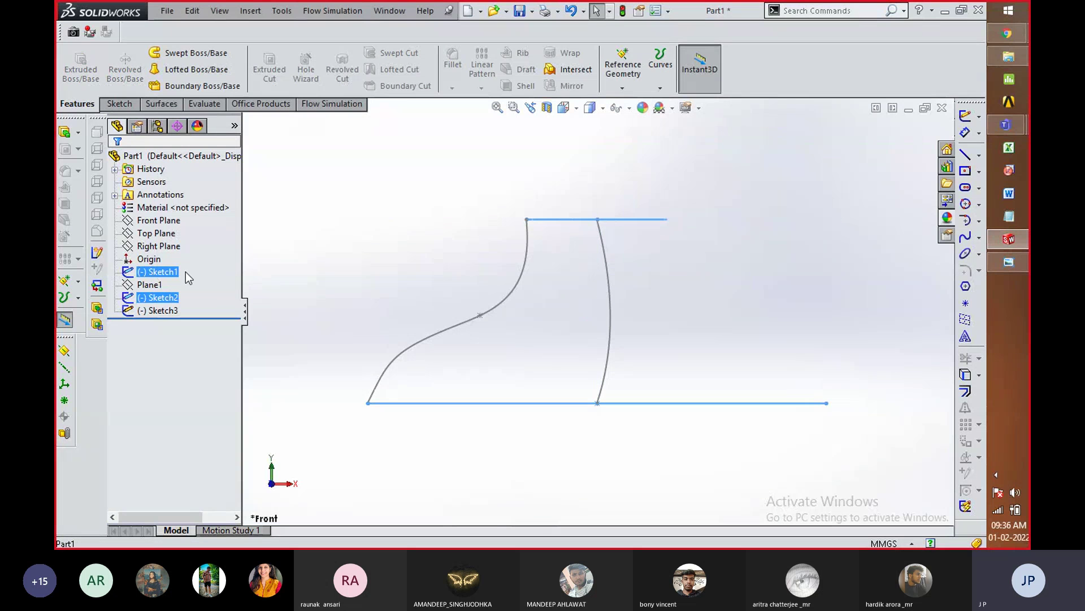
middle_click_drag(375, 229, 379, 276)
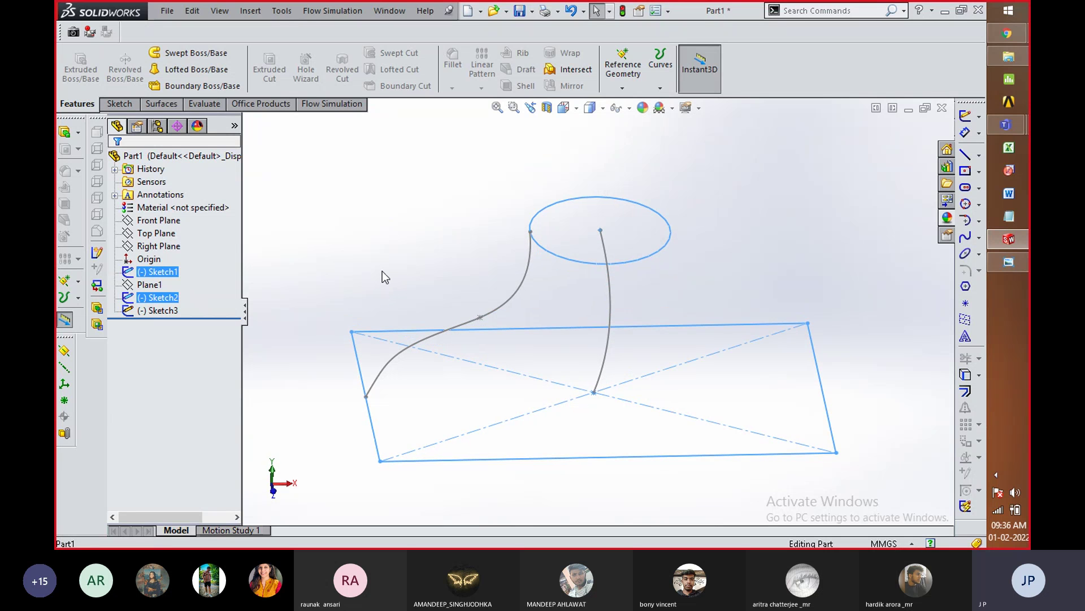
Step: Start a Lofted Boss/Base and add the S-curve as a guide curve
left_click(199, 74)
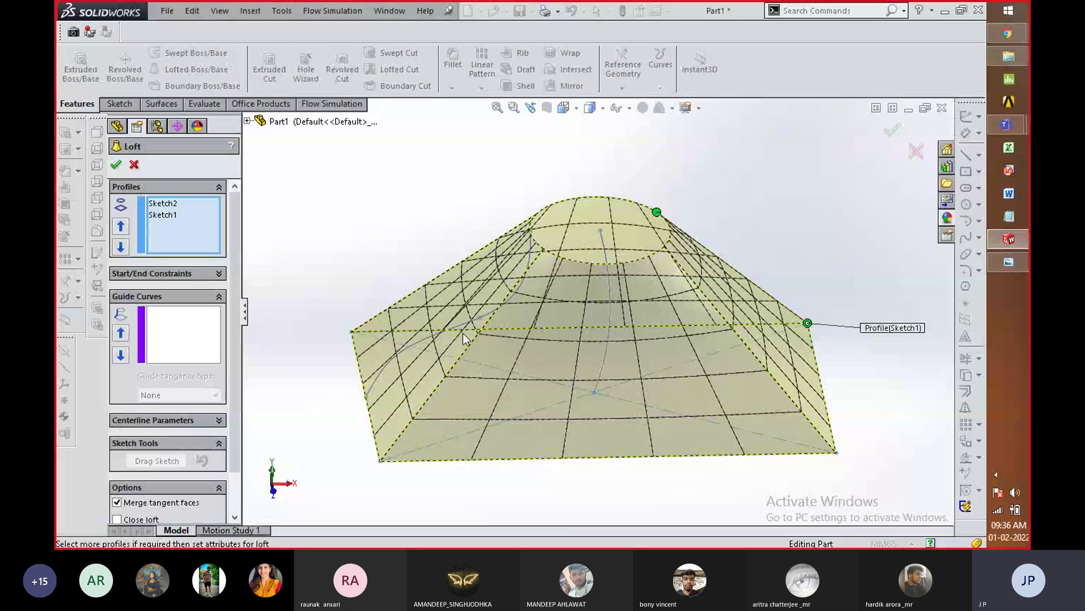
left_click(191, 342)
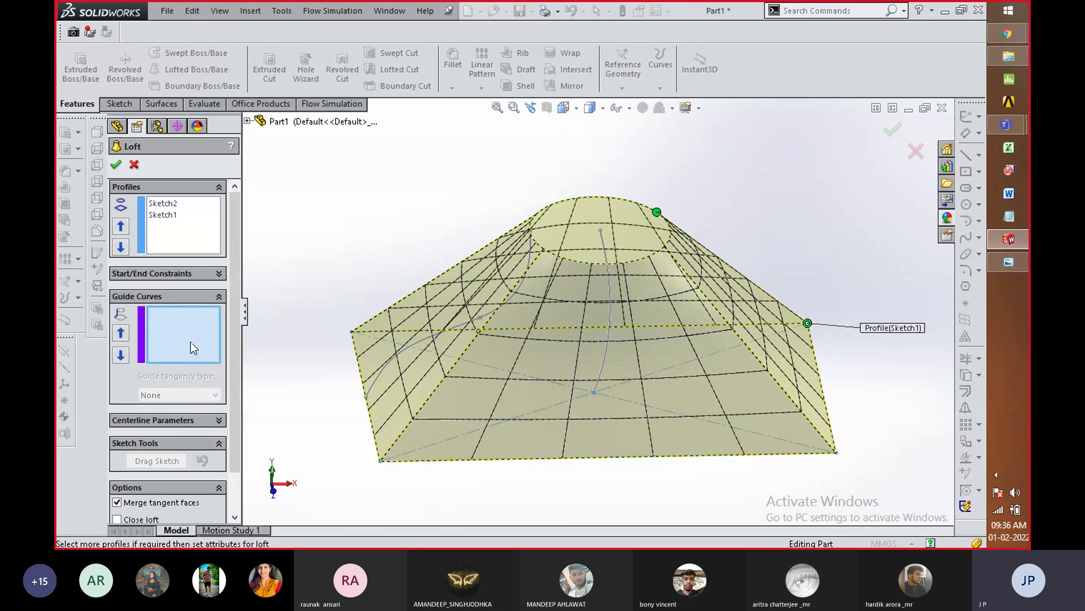
left_click(419, 344)
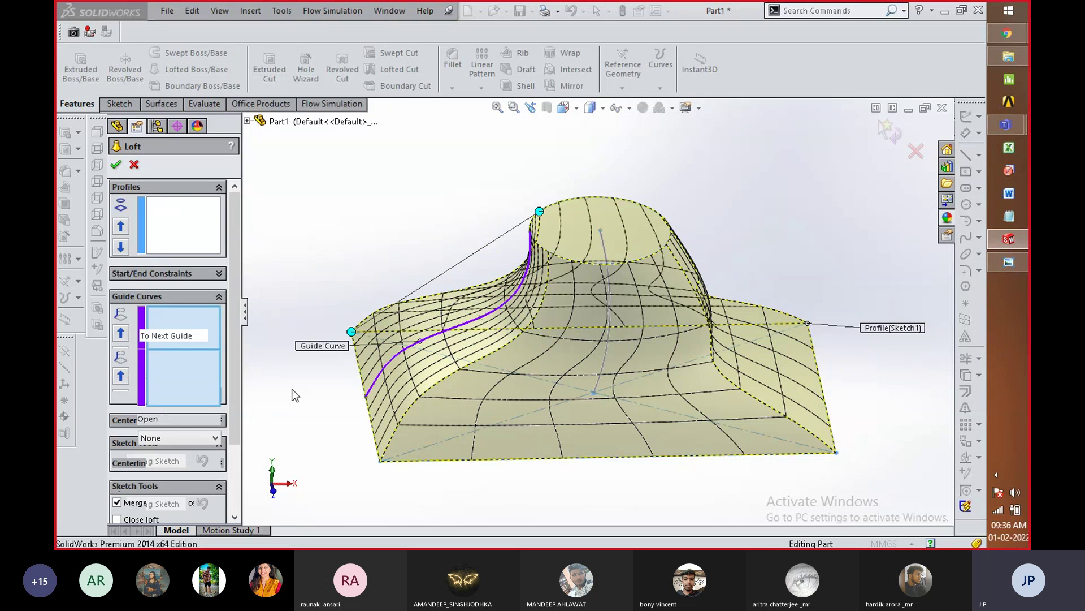
mouse_move(584, 508)
middle_mouse_down()
mouse_move(562, 434)
mouse_move(574, 356)
middle_mouse_up()
middle_click_drag(651, 407, 652, 452)
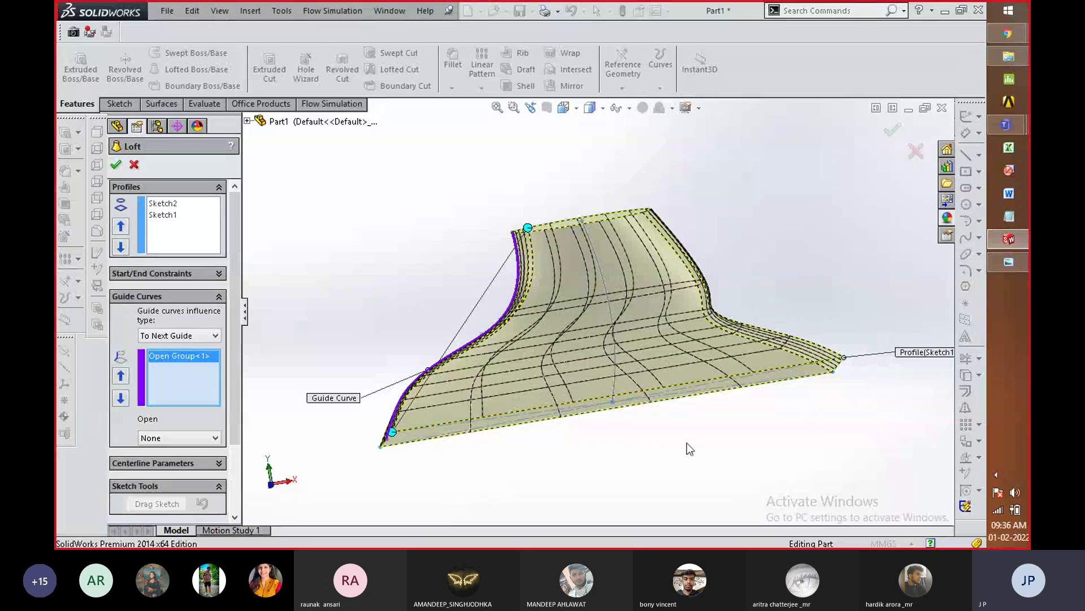
mouse_move(690, 427)
middle_mouse_down()
mouse_move(662, 439)
mouse_move(693, 441)
middle_mouse_up()
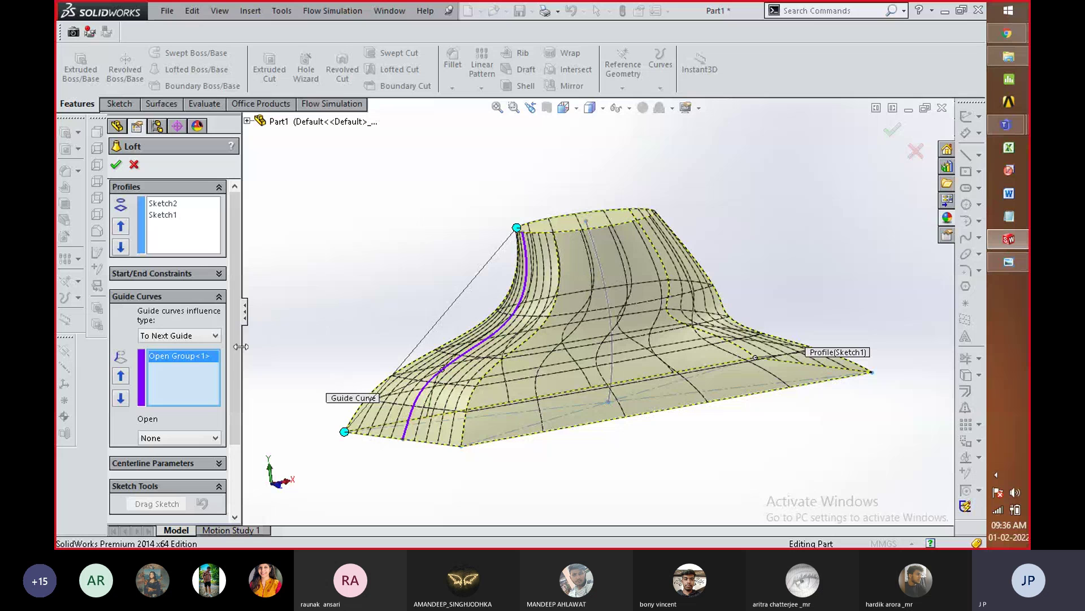
right_click(180, 359)
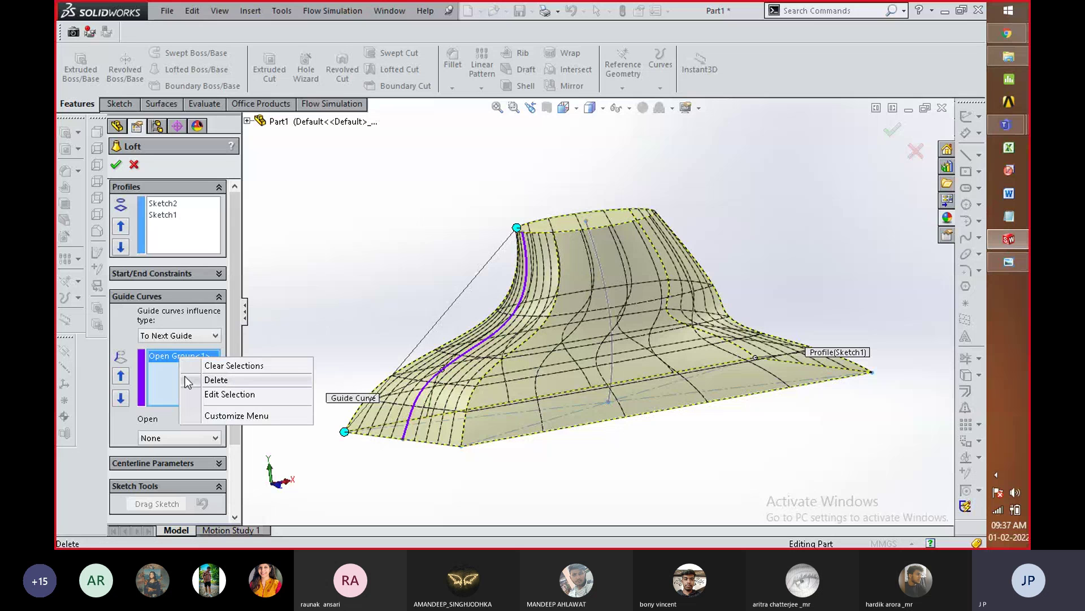
Step: Delete the guide curve and set the bowed middle curve as the loft centerline
left_click(215, 380)
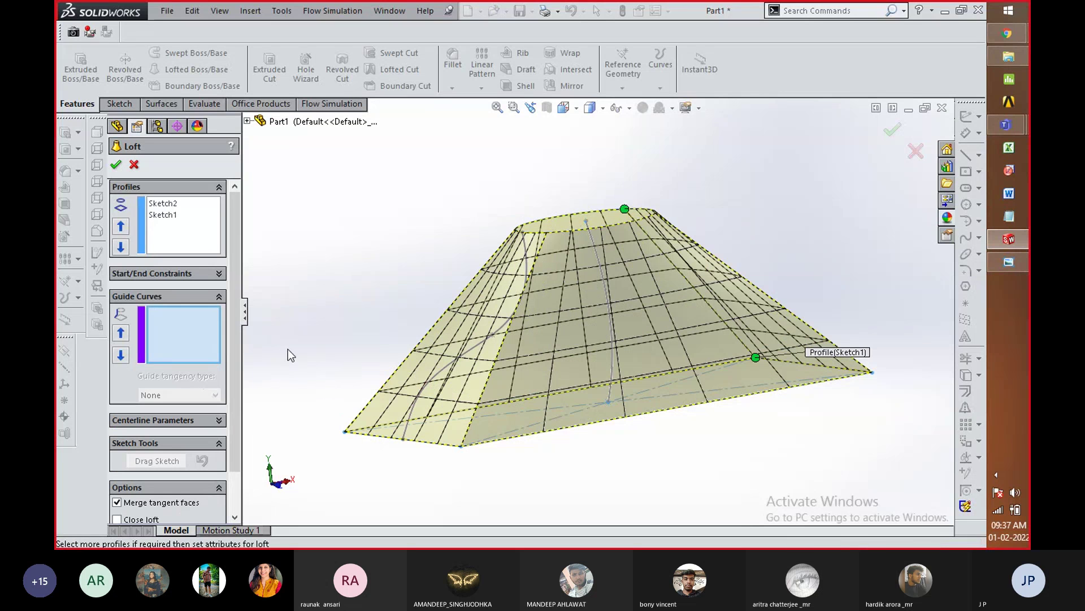
left_click(223, 418)
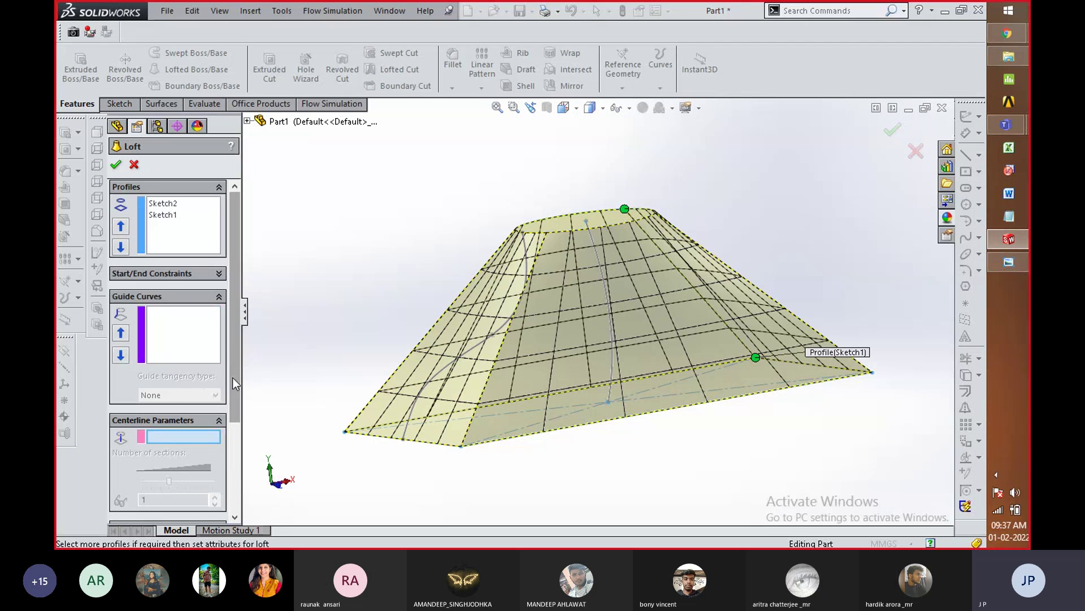
middle_click_drag(412, 287, 371, 285)
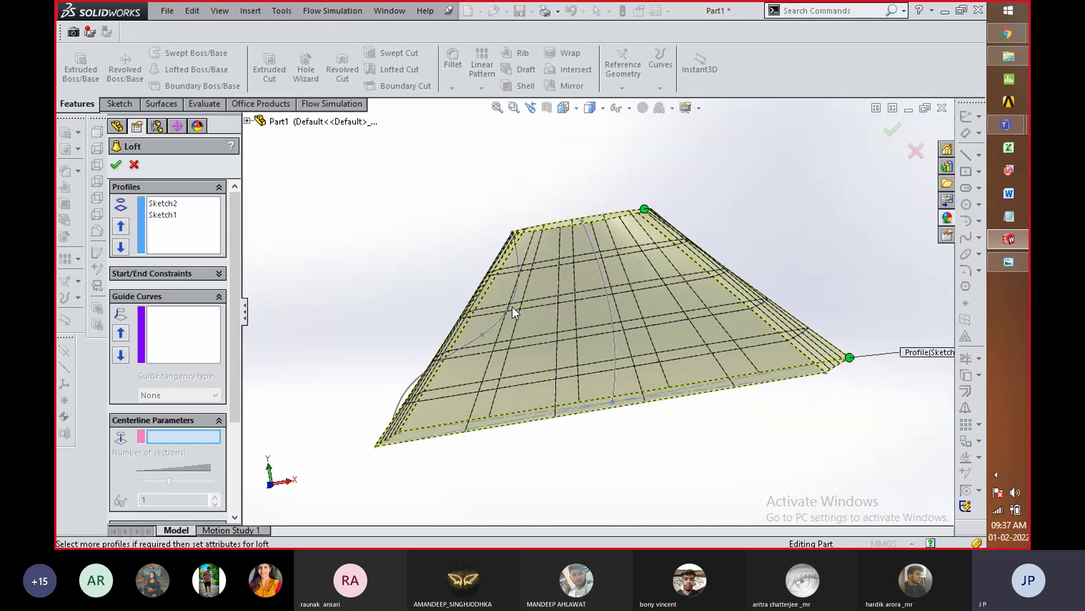
left_click(612, 315)
left_click(649, 354)
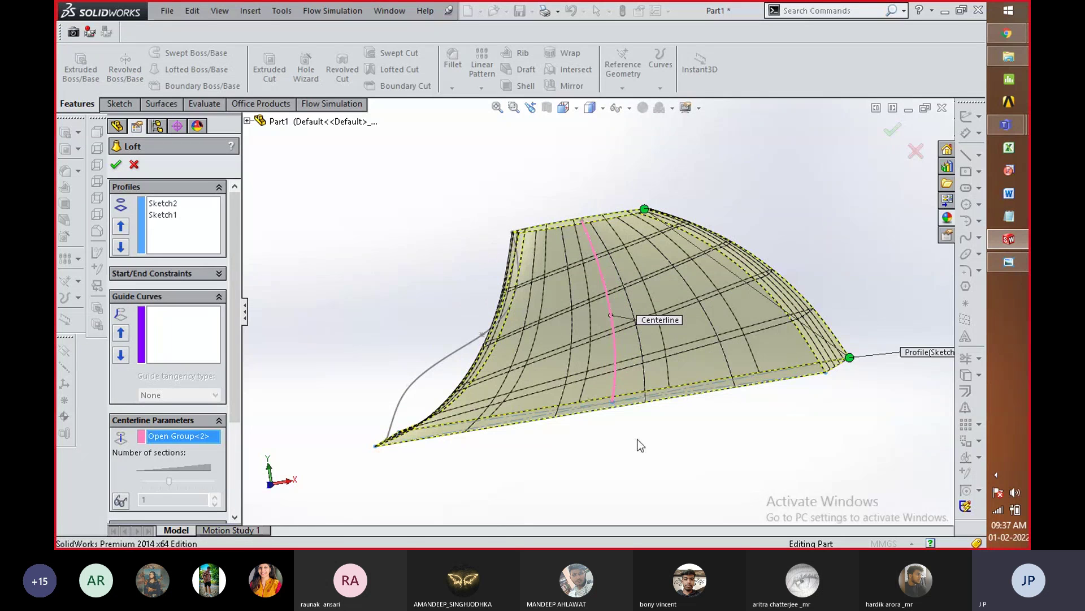
Step: Orbit and zoom around the centerline loft preview to inspect its shape
middle_click_drag(668, 438, 701, 452)
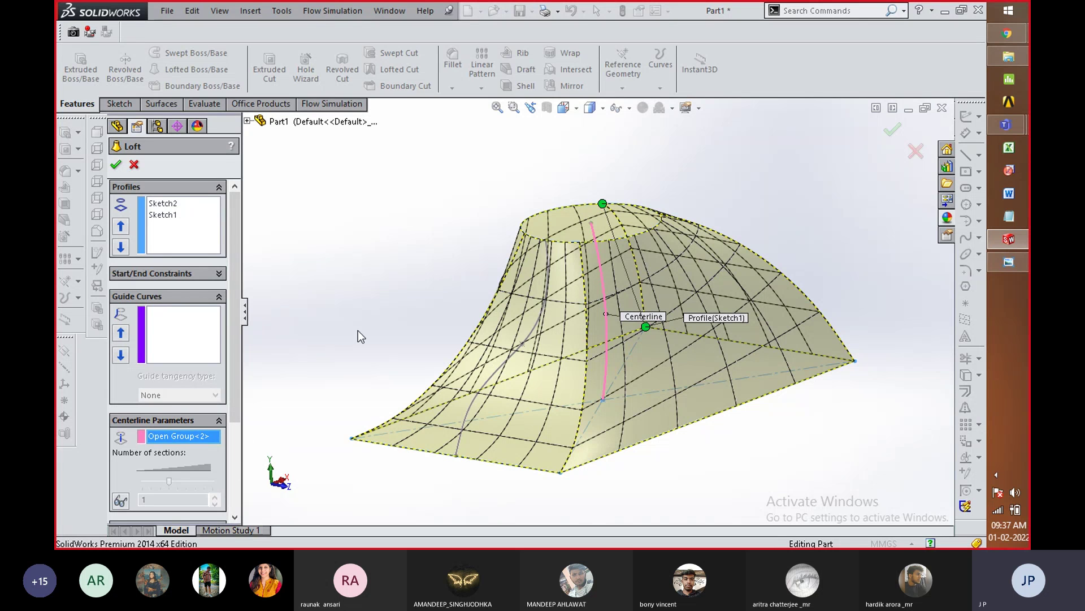
middle_click_drag(358, 332, 308, 340)
middle_click_drag(402, 372, 533, 318)
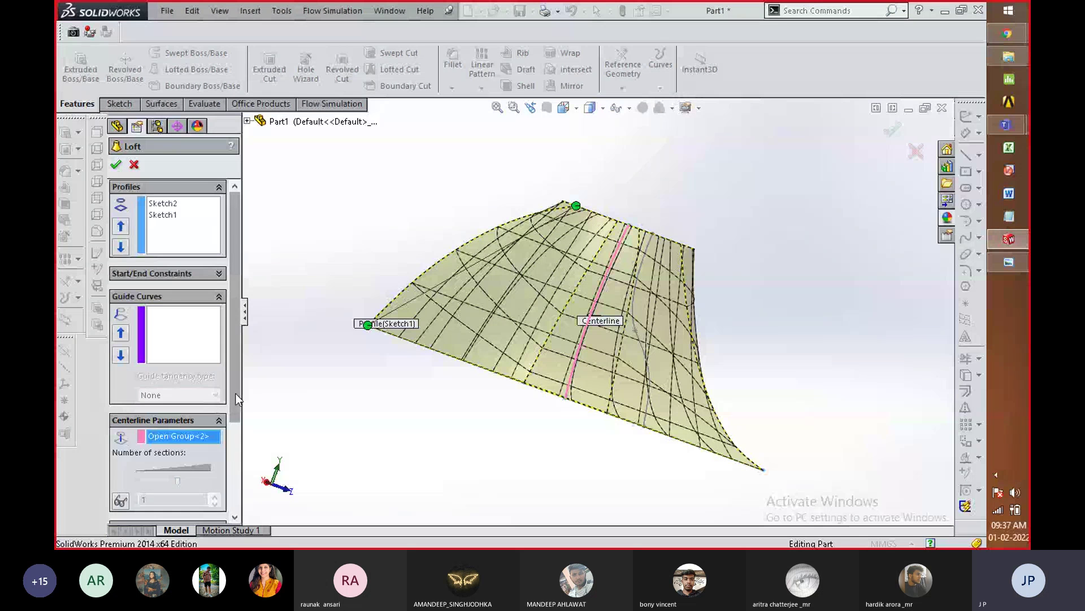
scroll(226, 491, "down", 3)
scroll(223, 492, "up", 3)
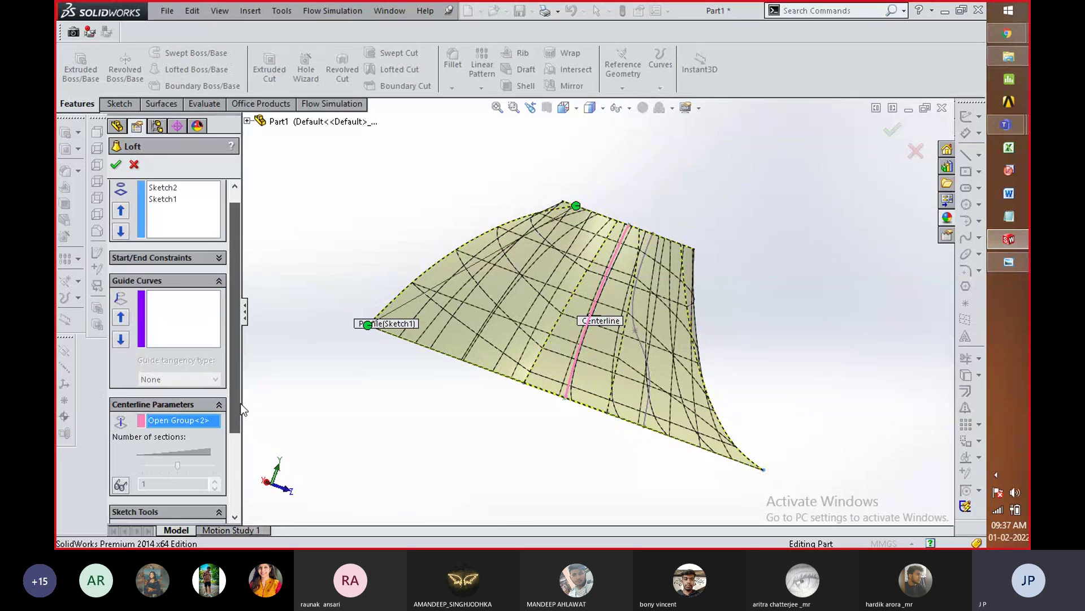
middle_click_drag(557, 440, 424, 455)
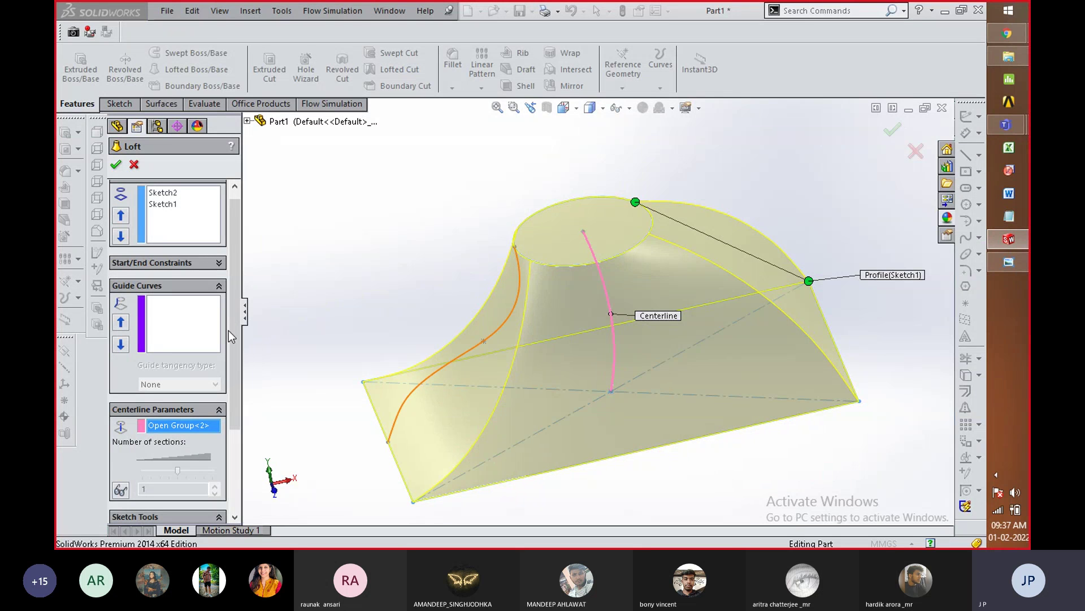
scroll(237, 341, "down", 3)
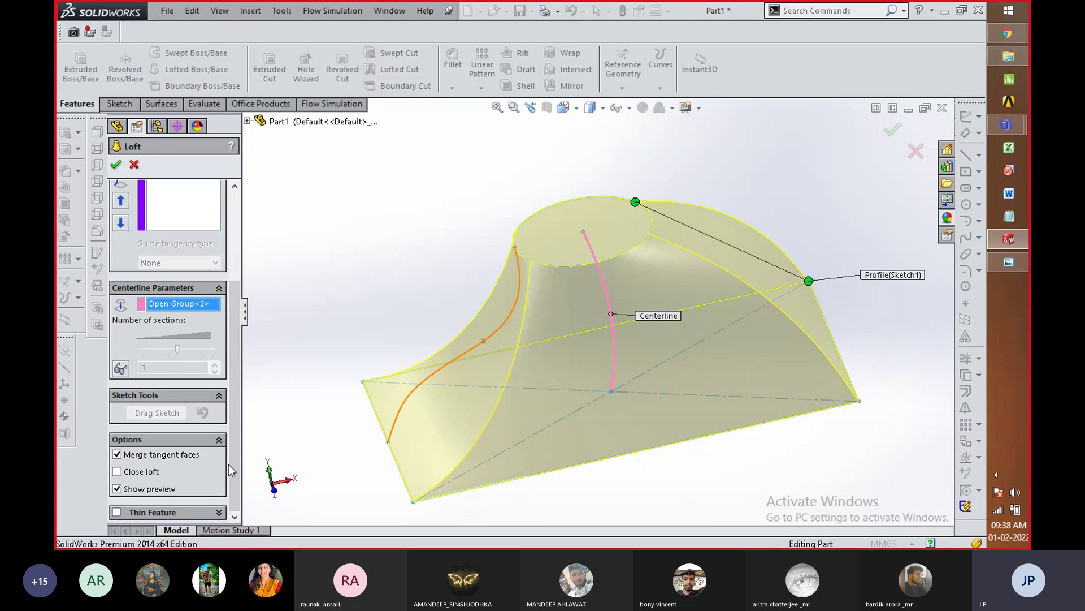
left_click_drag(236, 381, 244, 327)
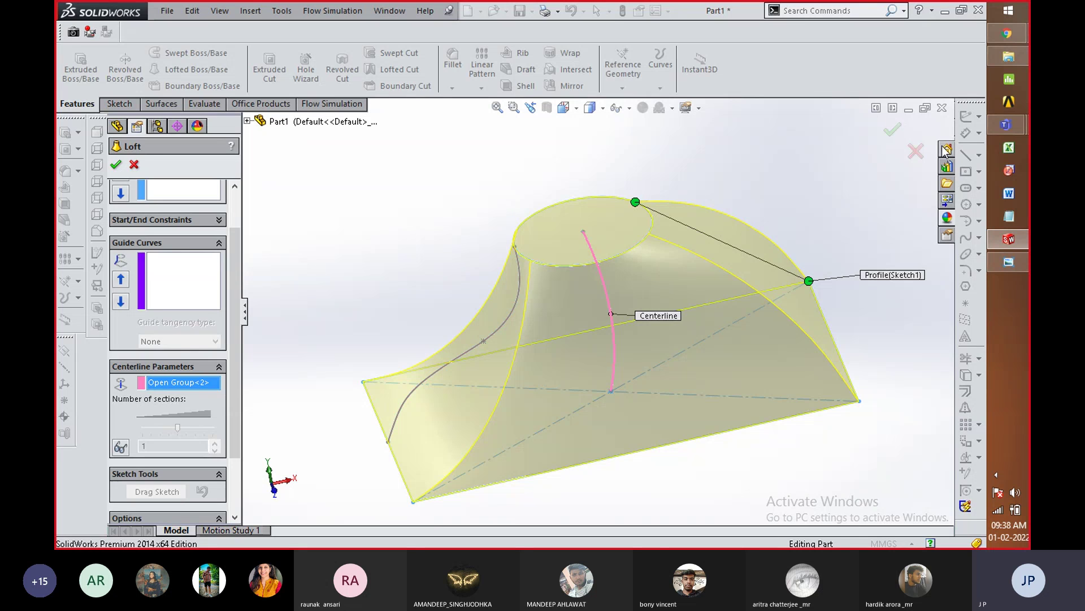
Step: Cancel the pending loft and delete the S-shaped spline from Sketch3
left_click(916, 152)
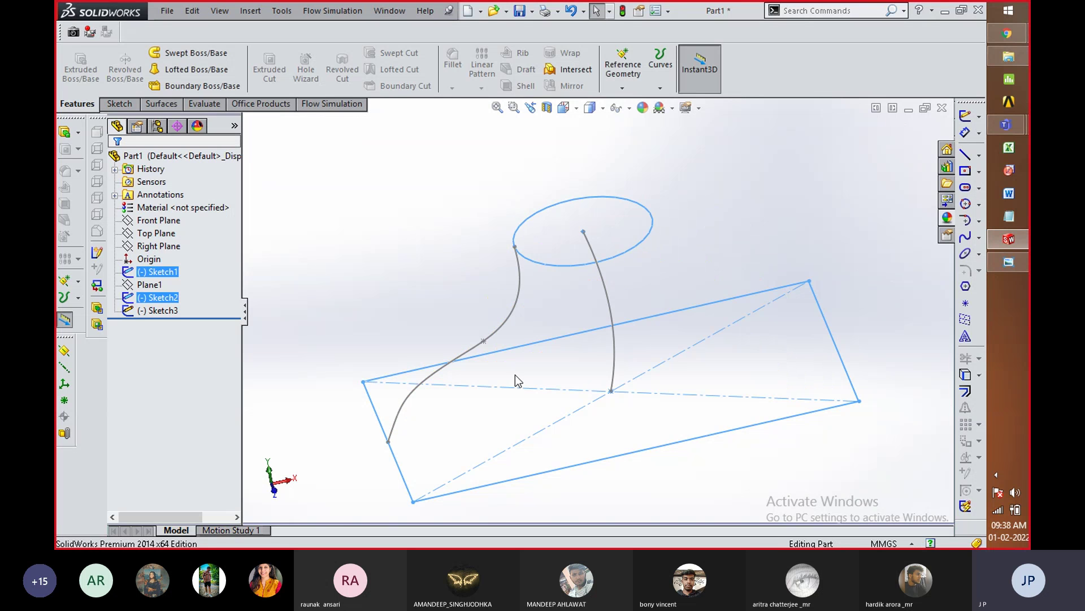
right_click(175, 310)
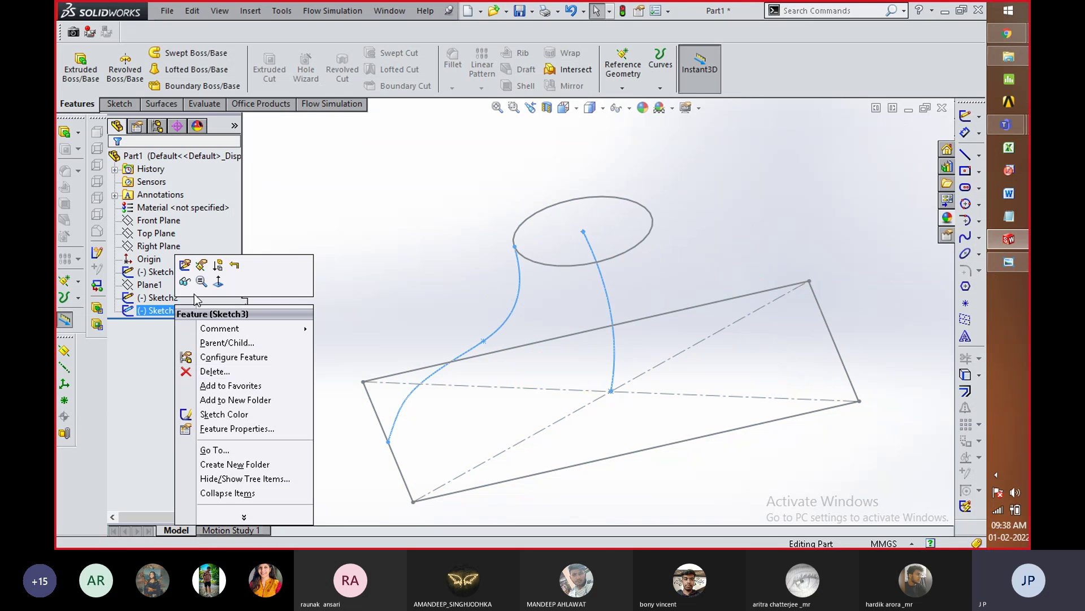
left_click(186, 265)
left_click(515, 312)
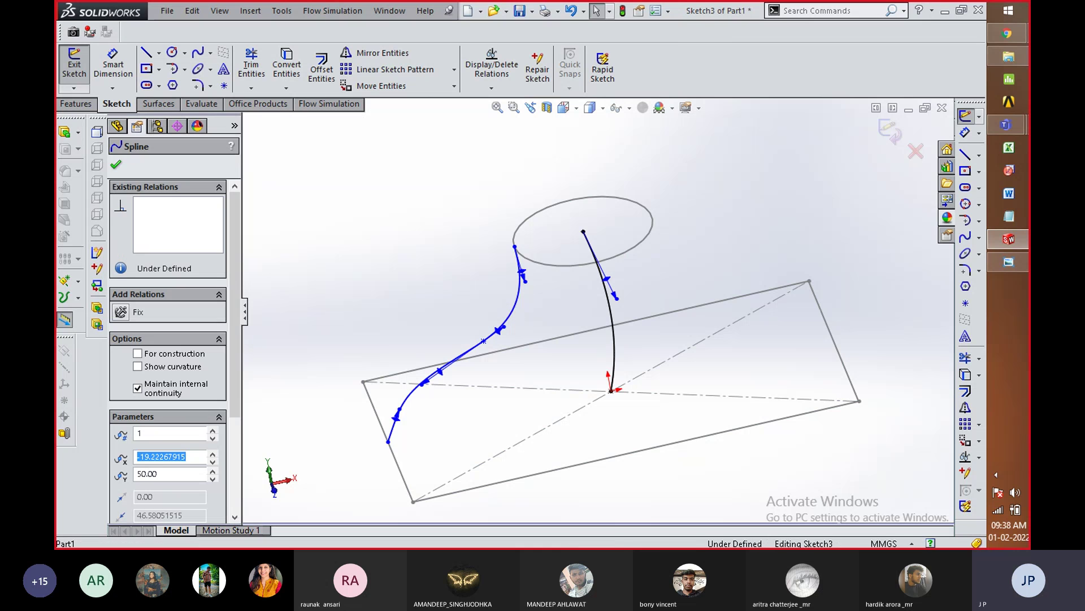
key("Delete")
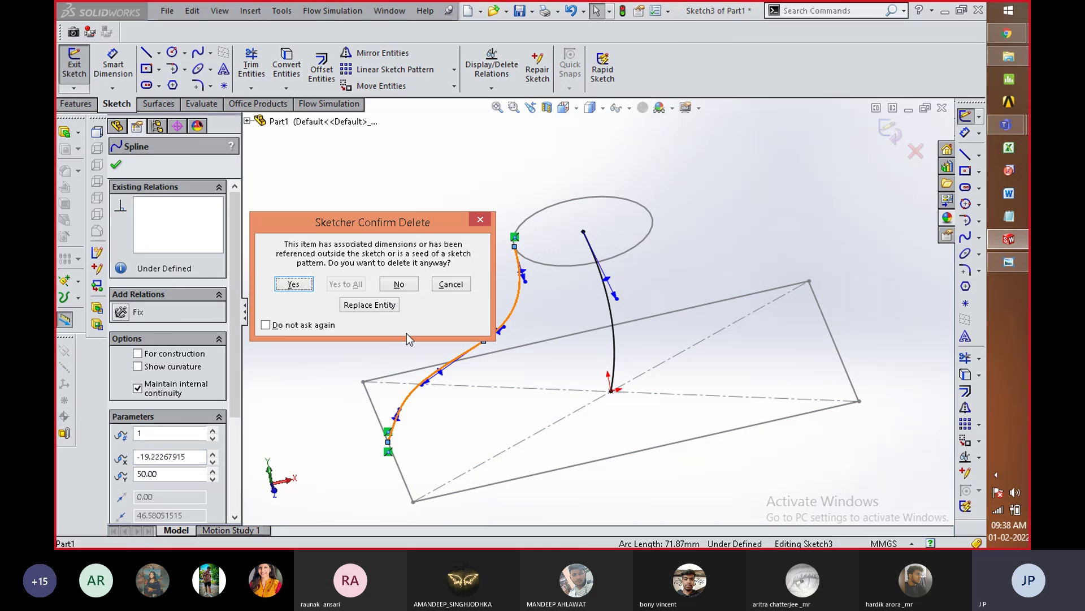
left_click(292, 285)
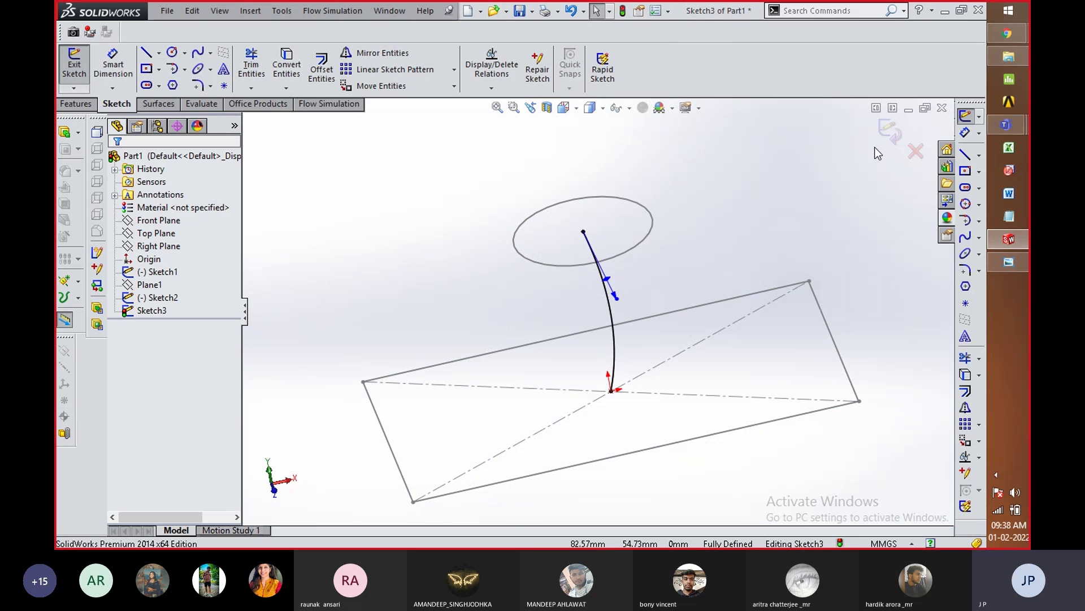
left_click(889, 131)
Step: Loft from Sketch1 to Sketch2 with Sketch3 as the centerline, creating Loft6
left_click(162, 272)
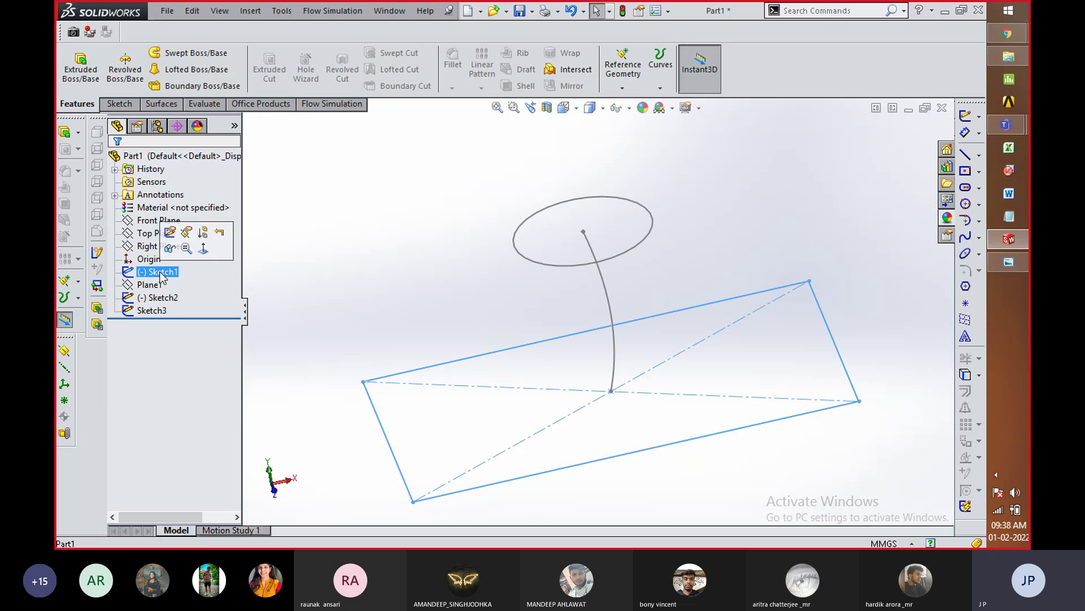
left_click(174, 296, "ctrl")
left_click(208, 72)
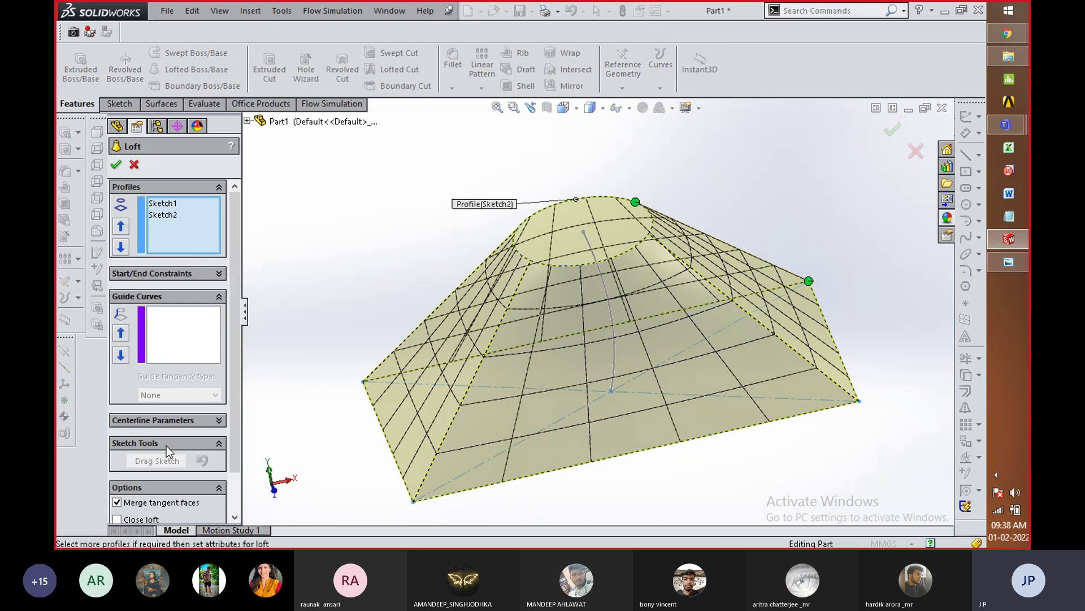
left_click(178, 420)
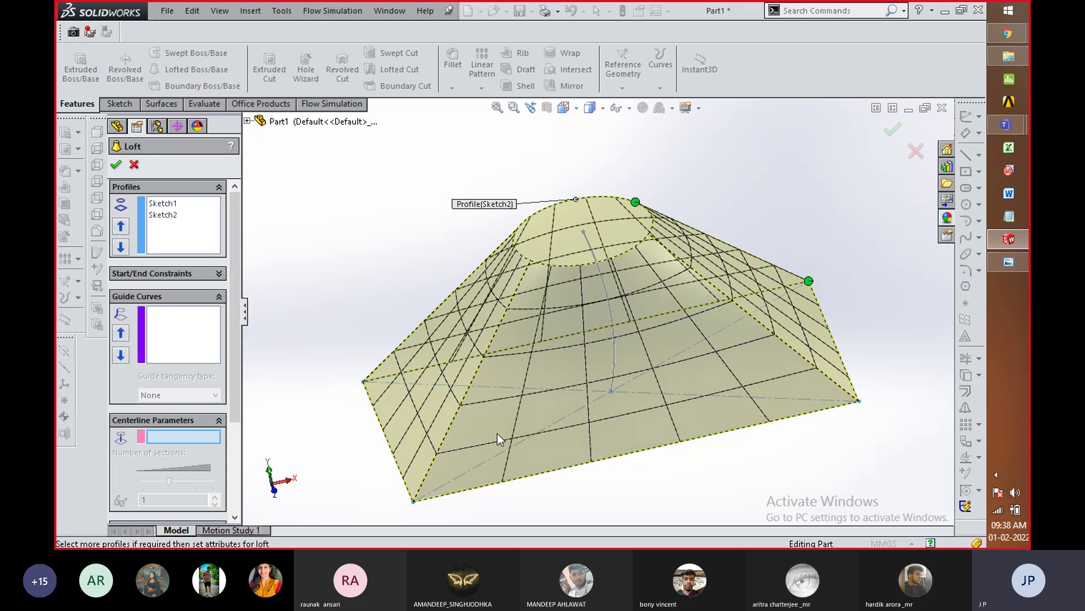
left_click(614, 331)
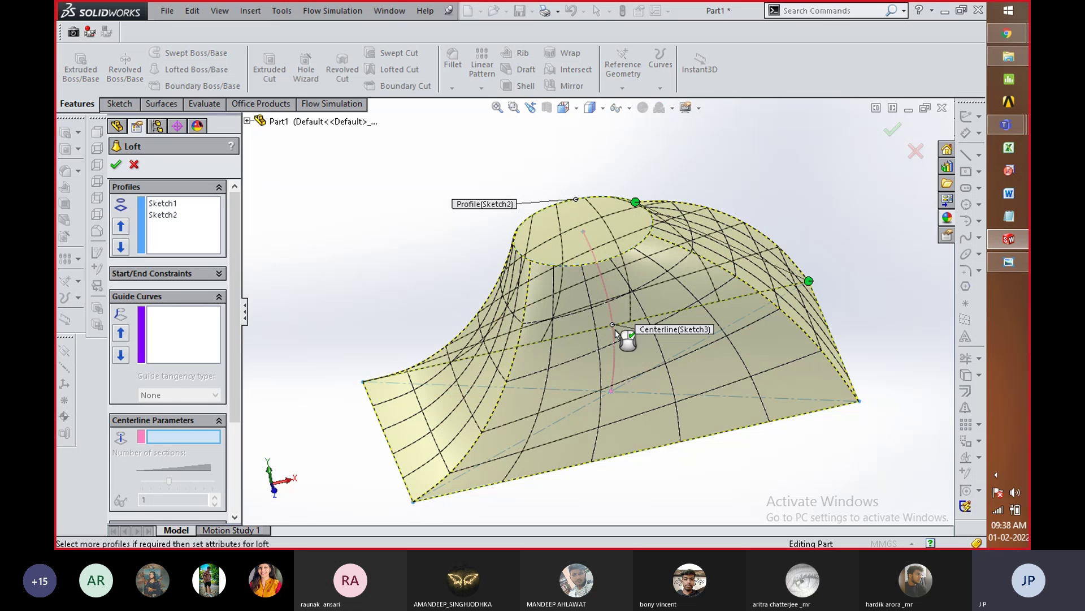
left_click(891, 131)
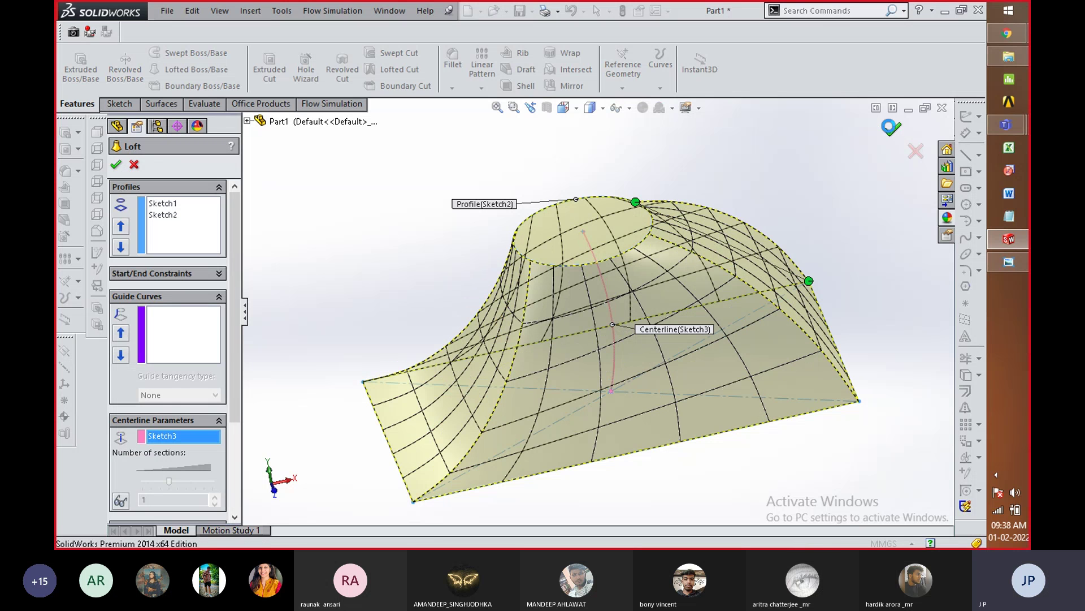
left_click(874, 160)
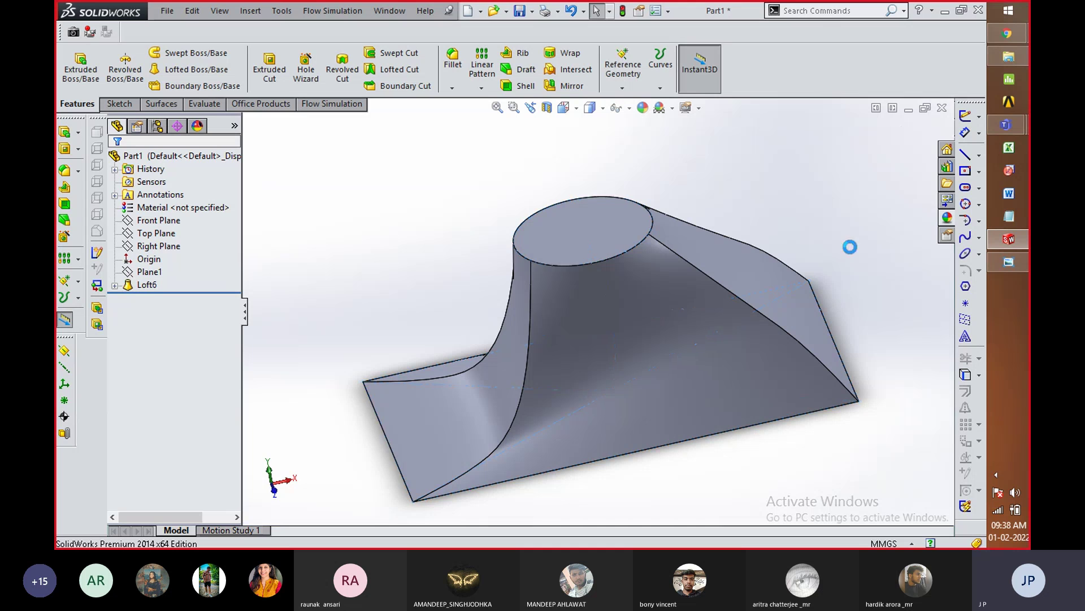
middle_click_drag(811, 451, 787, 407)
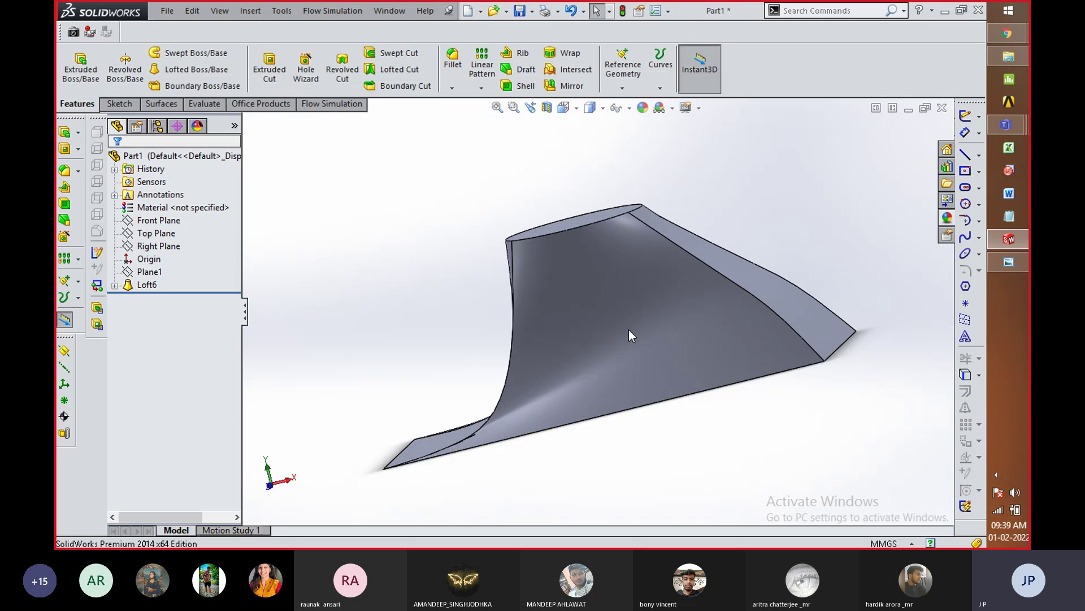
middle_click_drag(442, 344, 516, 342)
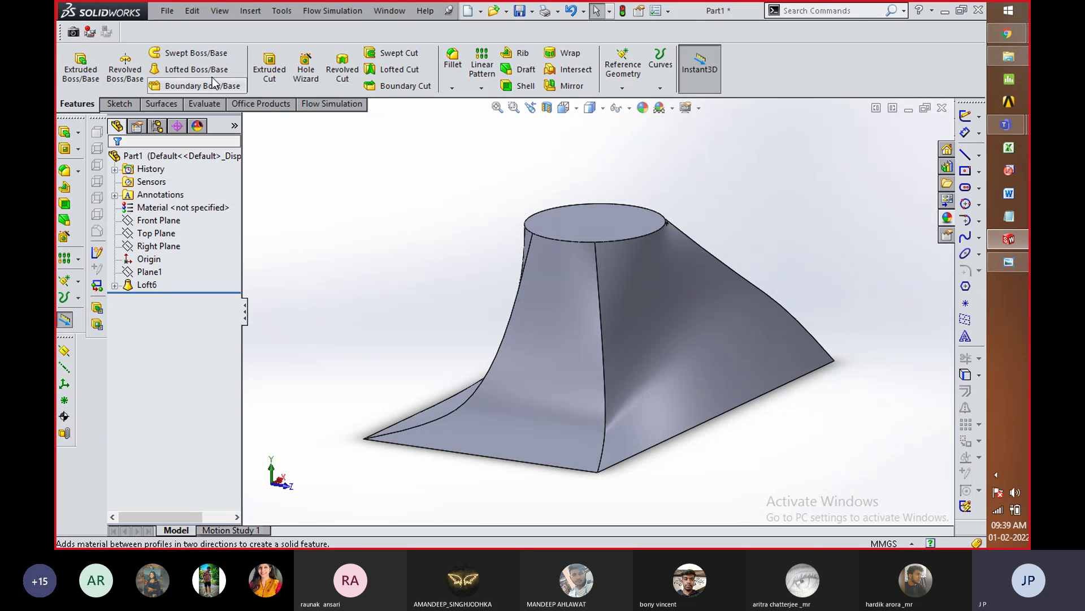
Step: Delete the Loft6 feature
left_click(154, 286)
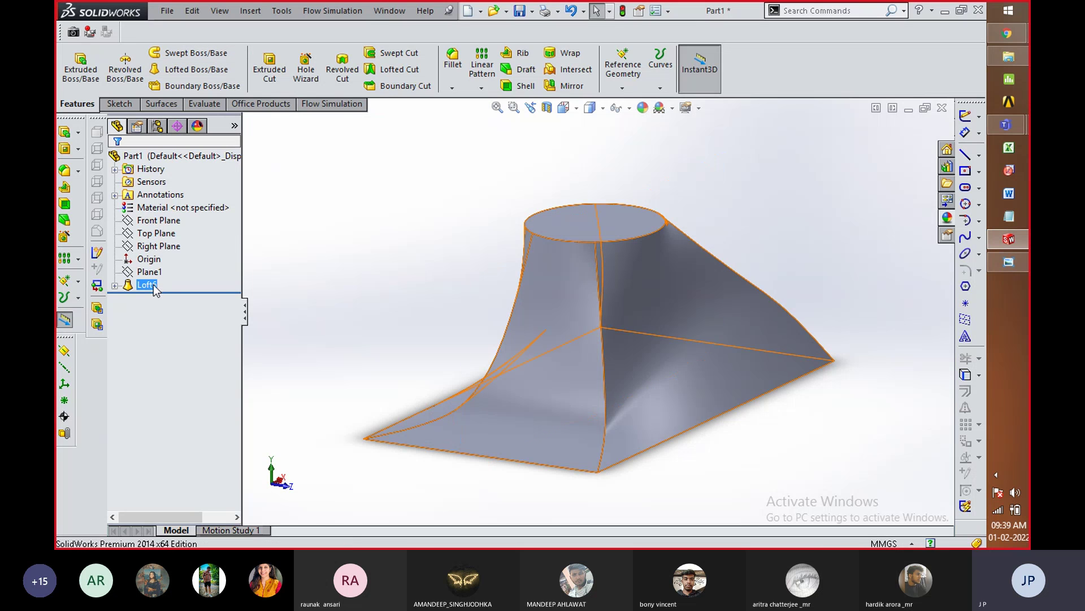
right_click(156, 289)
left_click(201, 350)
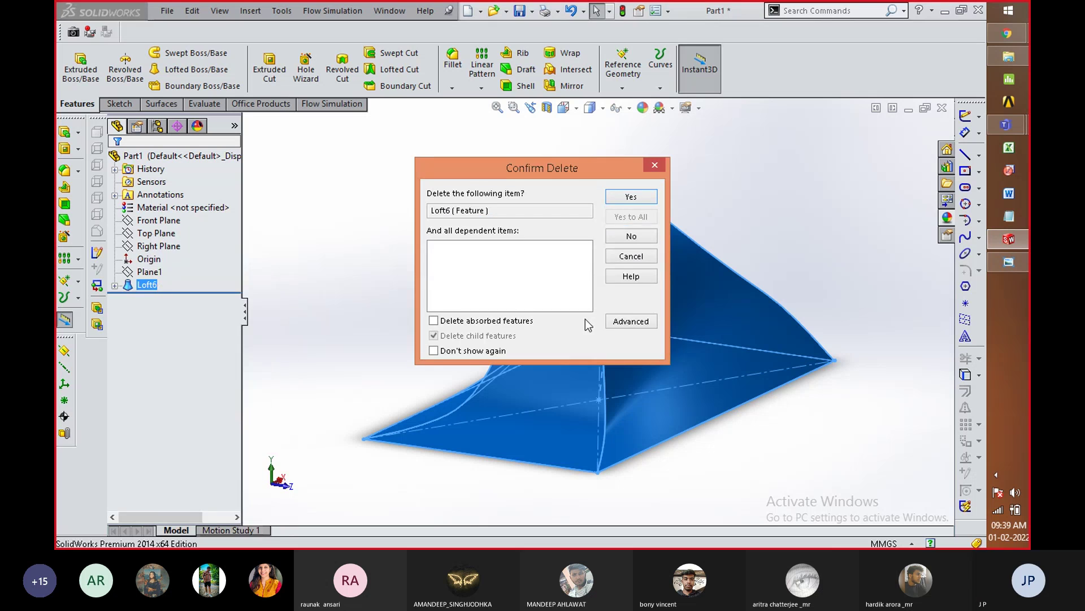
left_click(628, 197)
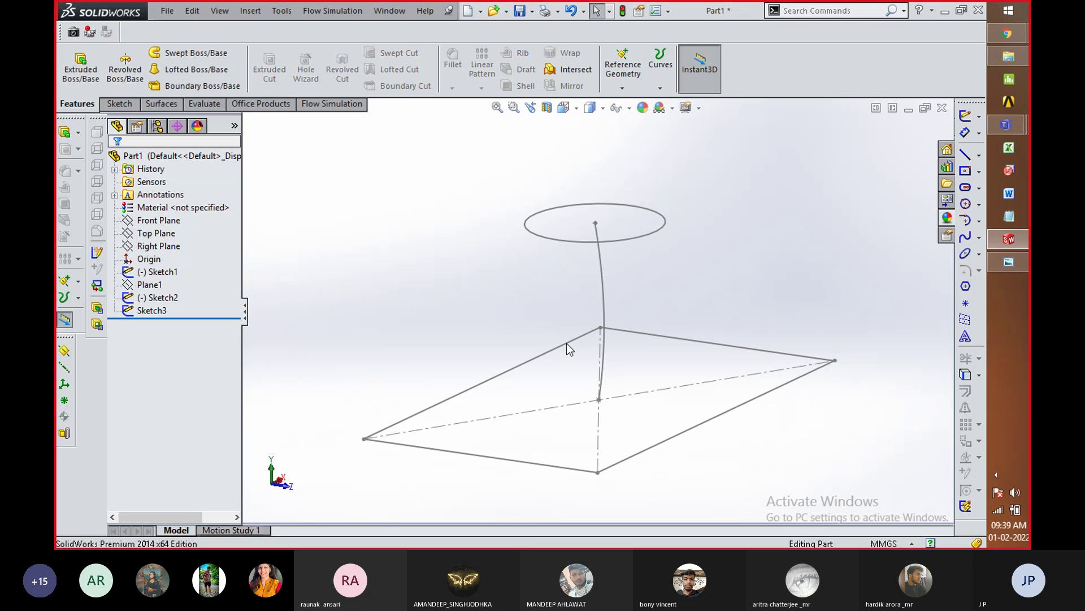
Step: Delete Sketch1 through Sketch3 together with Plane1
left_click(161, 272)
left_click(163, 311, "ctrl")
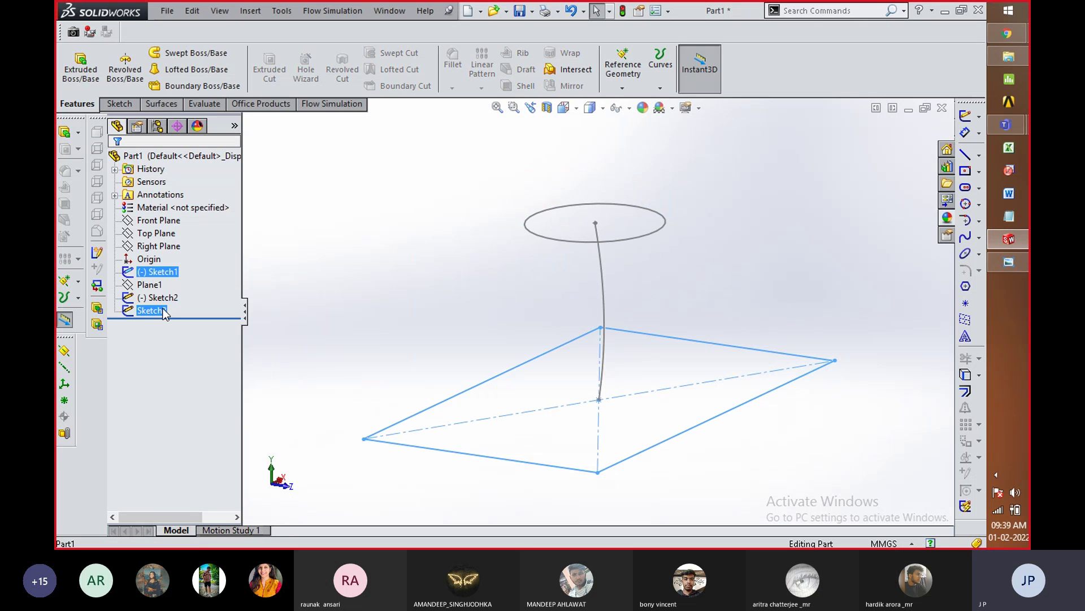
left_click(163, 311, "shift")
right_click(163, 311)
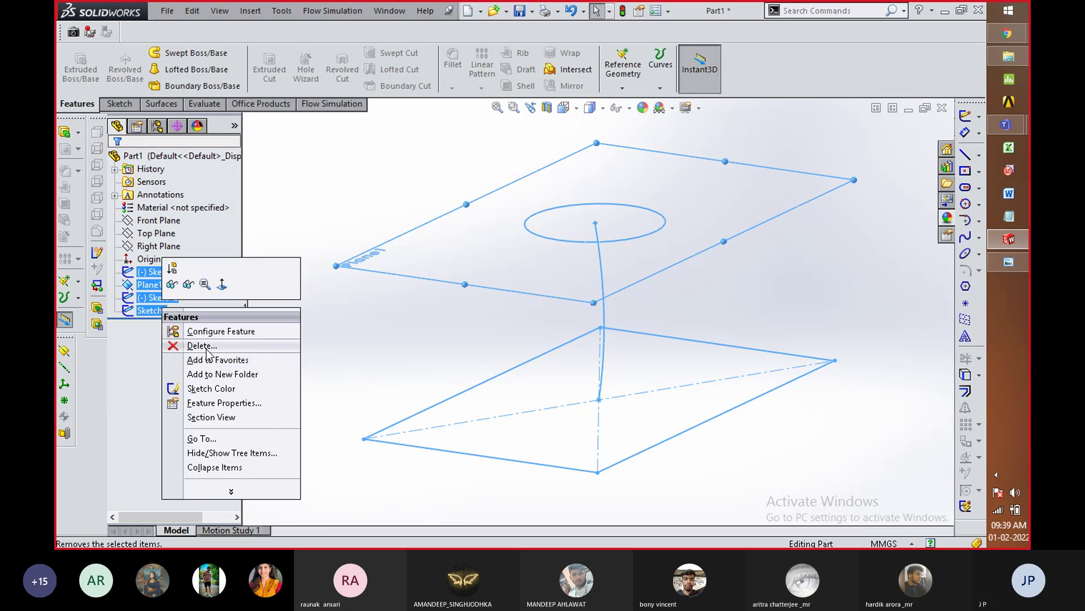
left_click(207, 350)
left_click(622, 221)
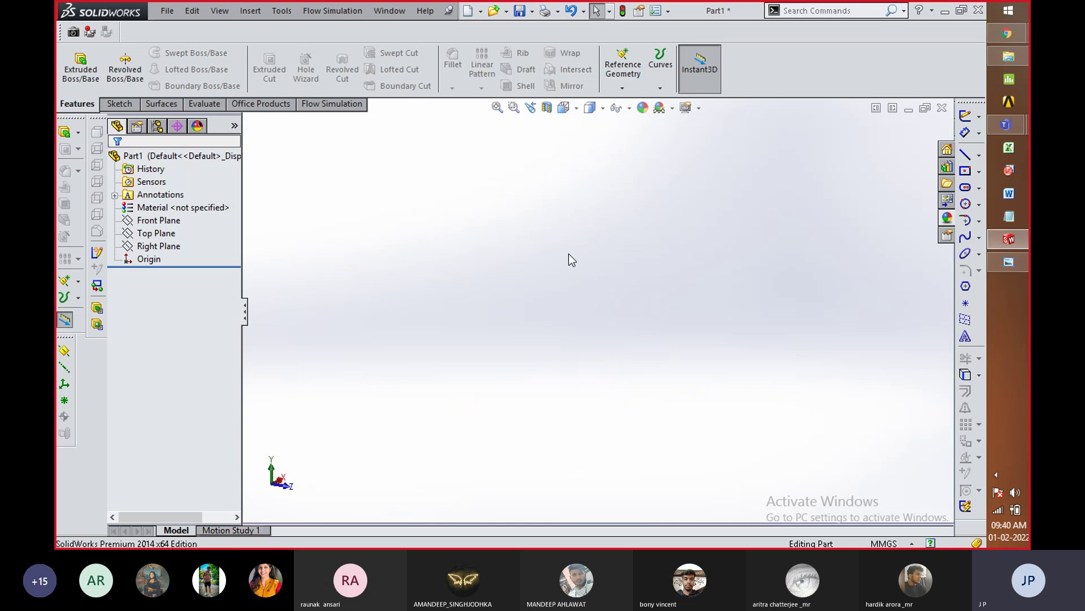
right_click(157, 233)
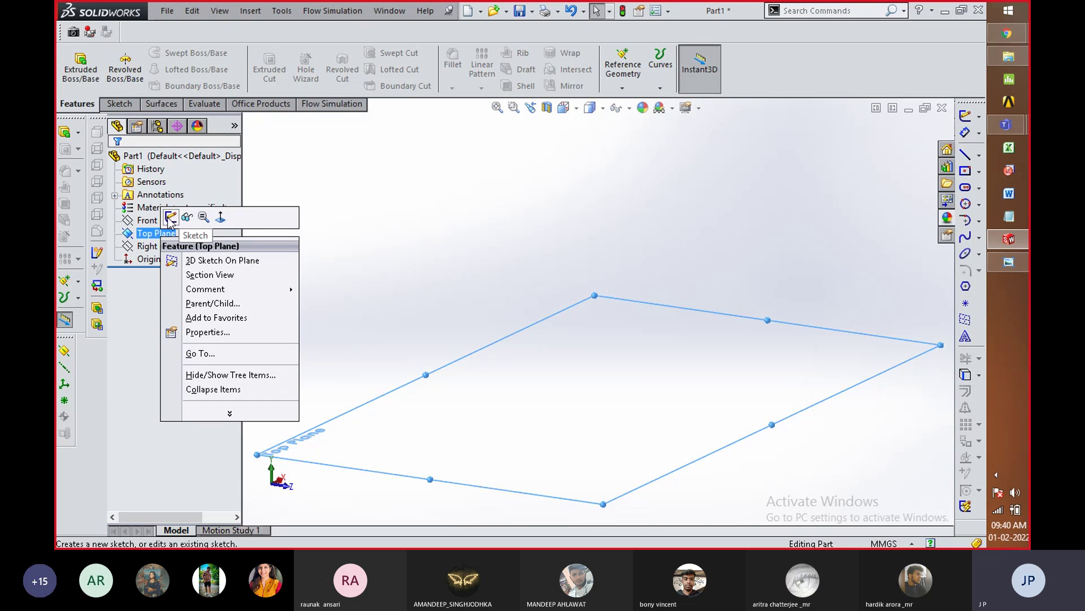
Step: Sketch a small circle, radius about 3.24, right of the origin on the Top Plane
left_click(170, 217)
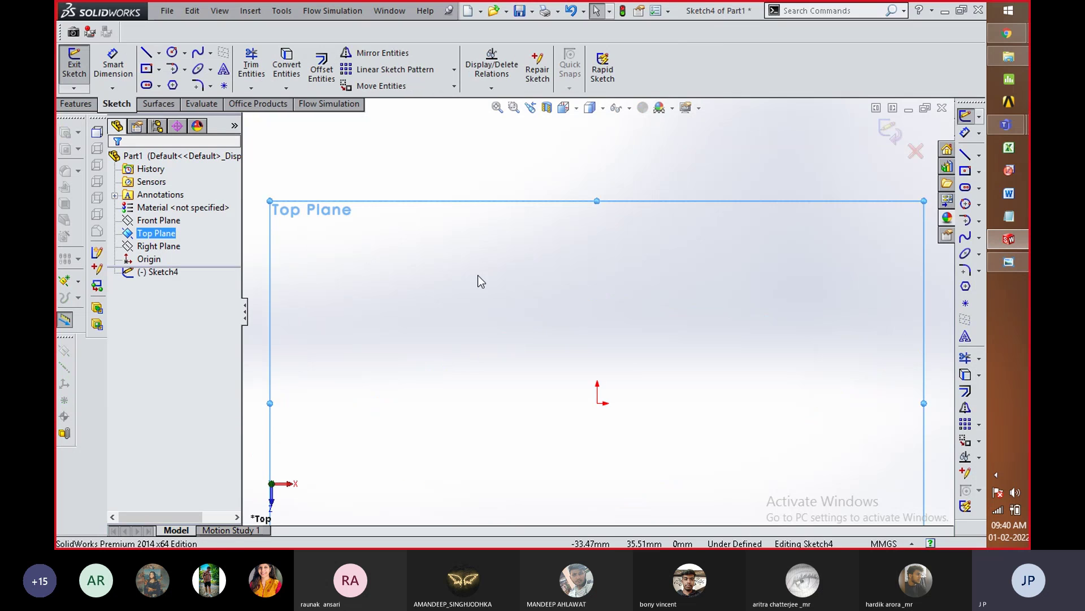
left_click(172, 52)
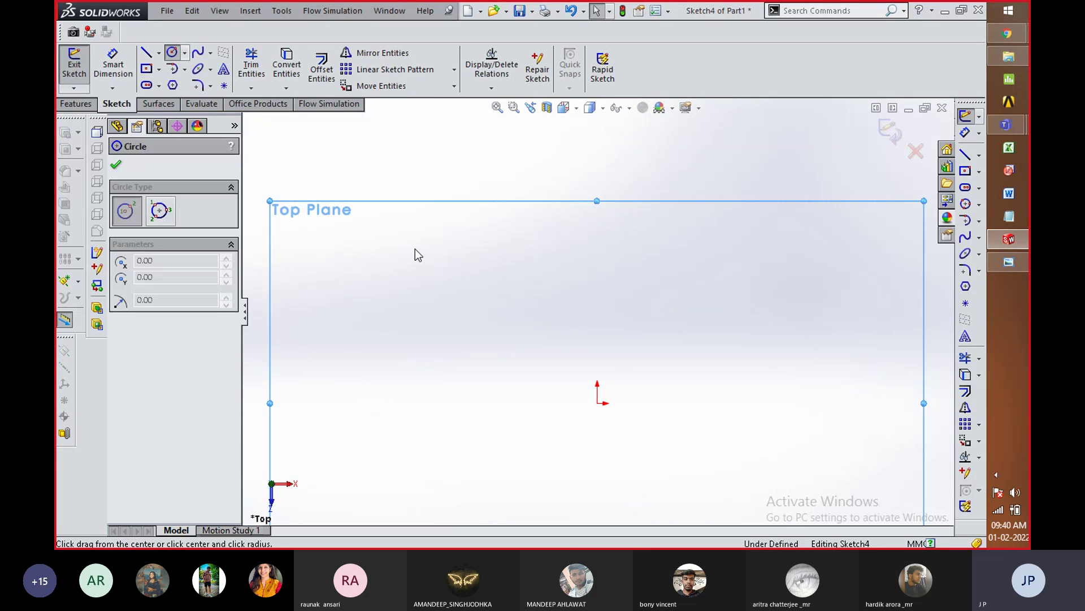
left_click(707, 403)
left_click(716, 414)
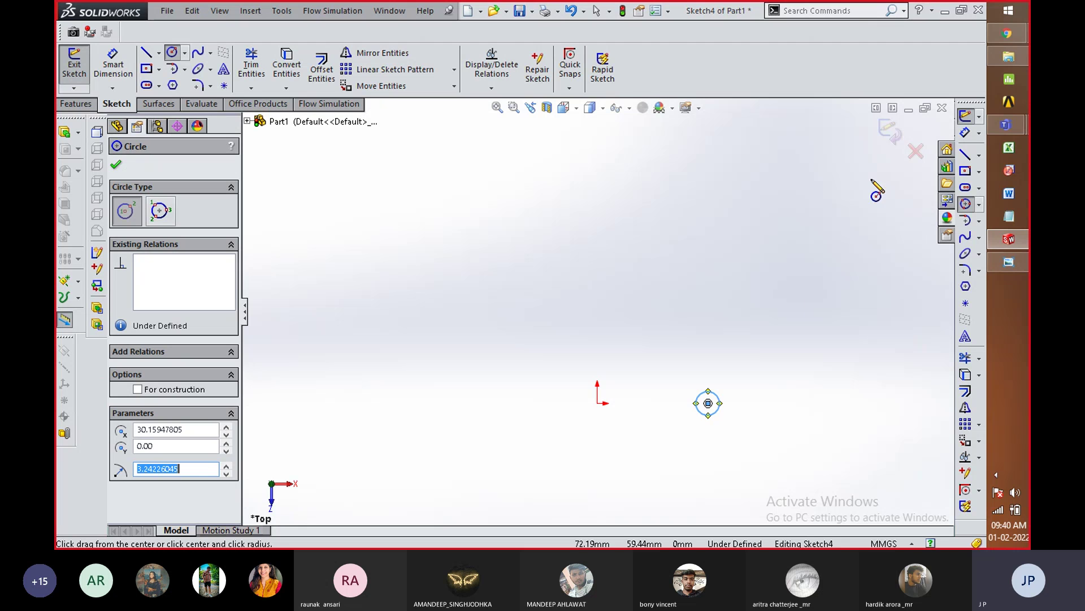
left_click(890, 132)
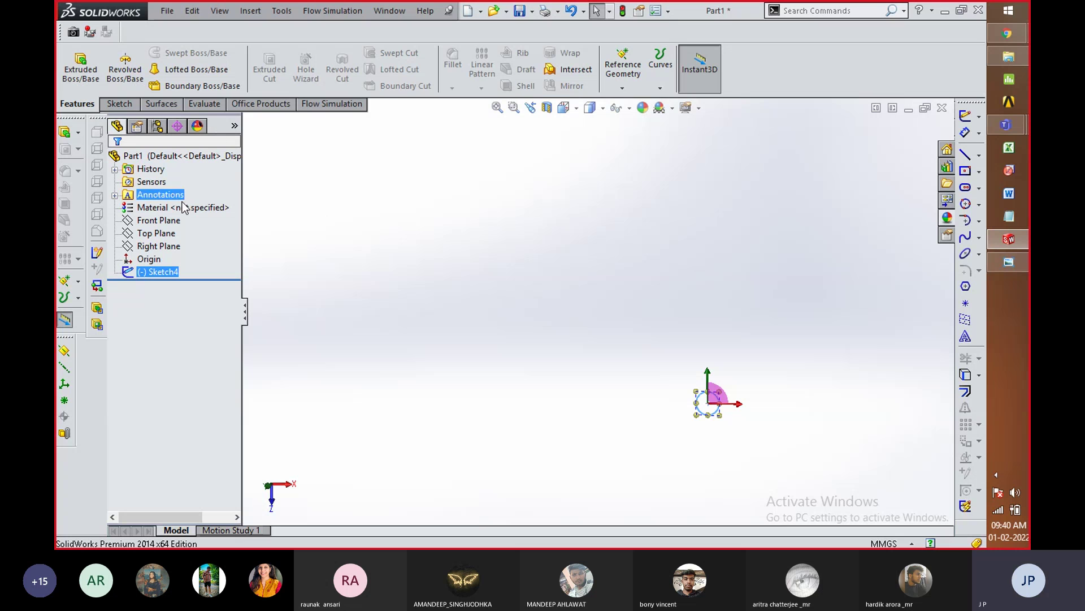
Step: Try a Revolved Boss on the circle, inspect it in 3D, then cancel it
left_click(121, 75)
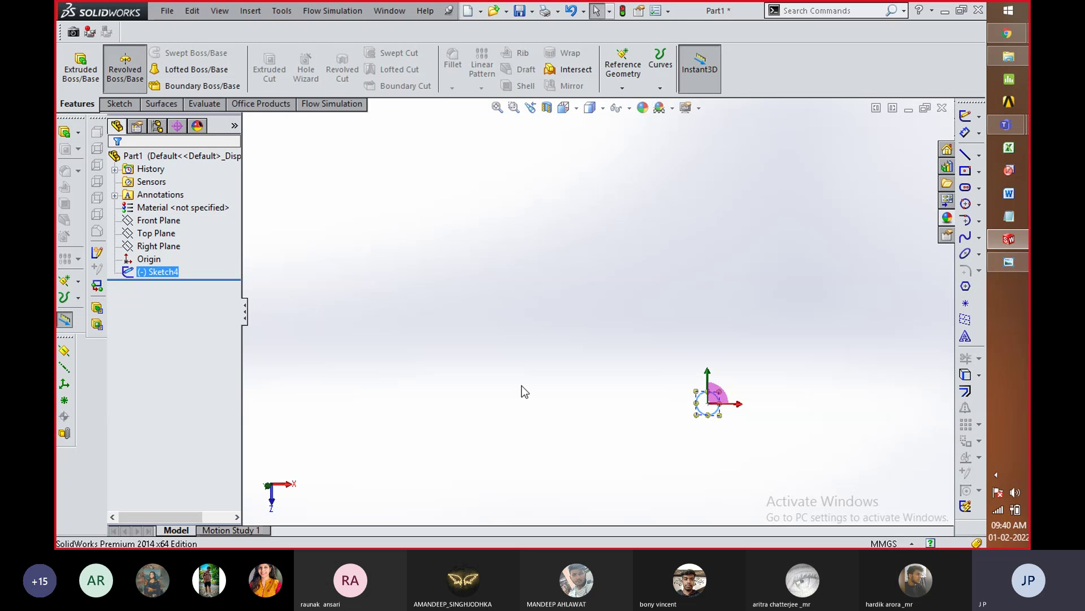
mouse_move(582, 405)
middle_mouse_down()
mouse_move(603, 356)
mouse_move(518, 418)
middle_mouse_up()
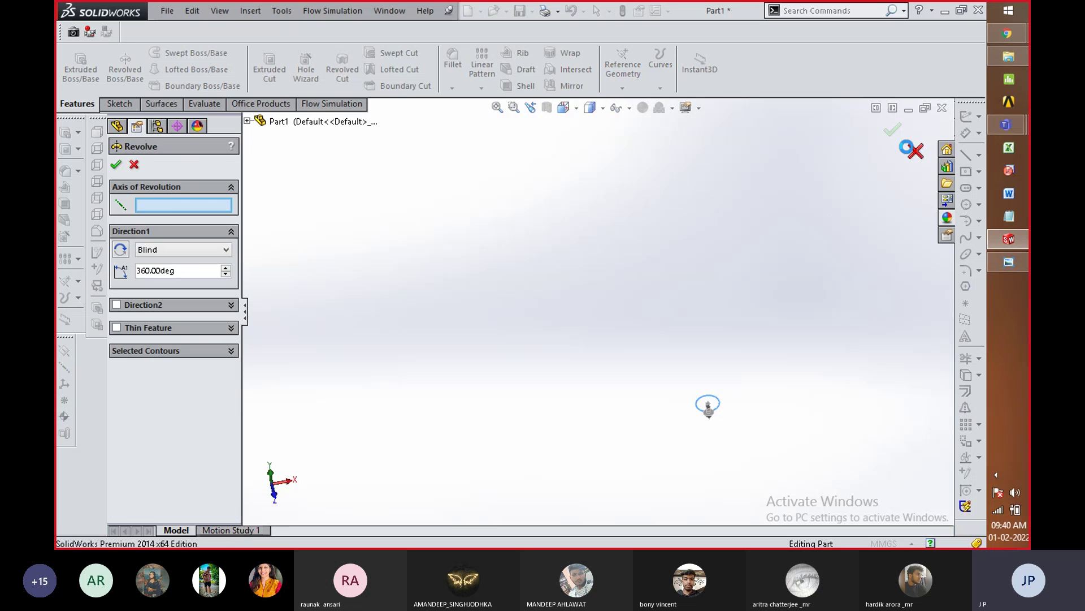
left_click(916, 151)
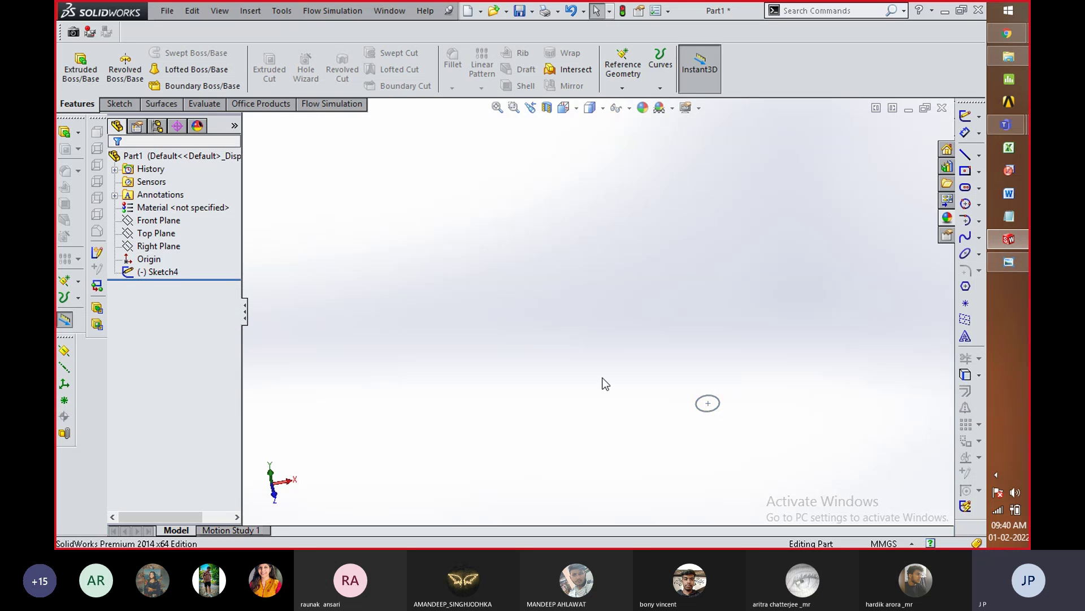
middle_click_drag(639, 390, 582, 396)
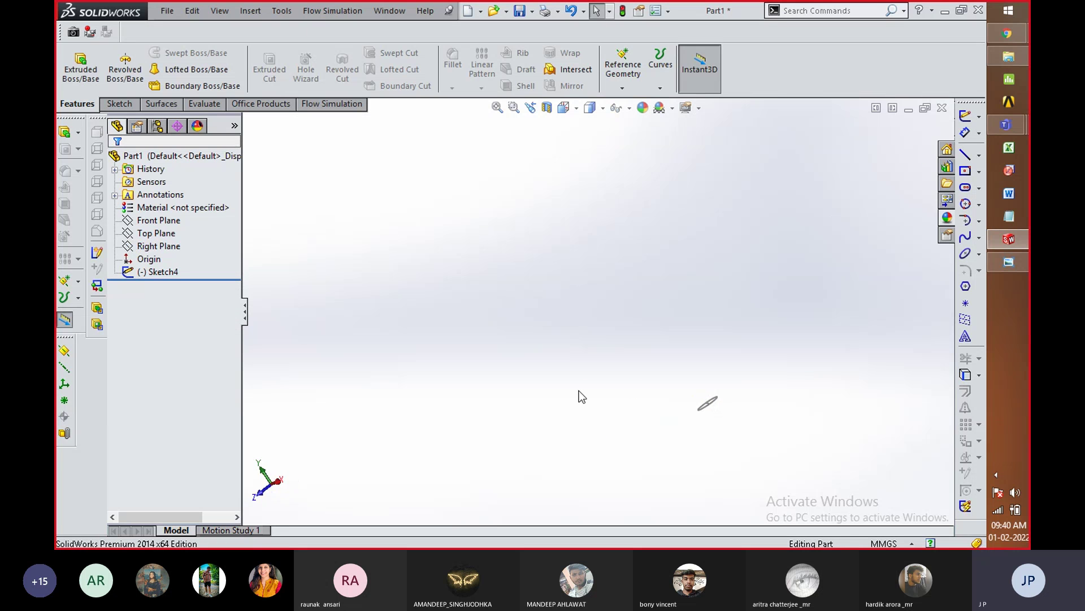
Step: Start a new sketch on the Right Plane, viewed normal to it
left_click(180, 247)
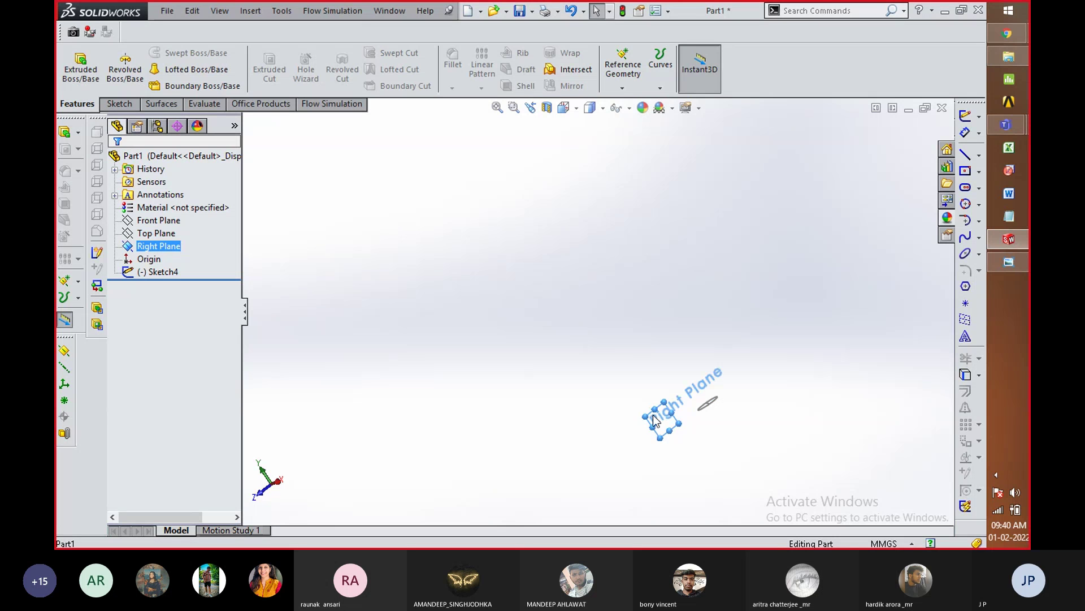
right_click(659, 398)
left_click(686, 322)
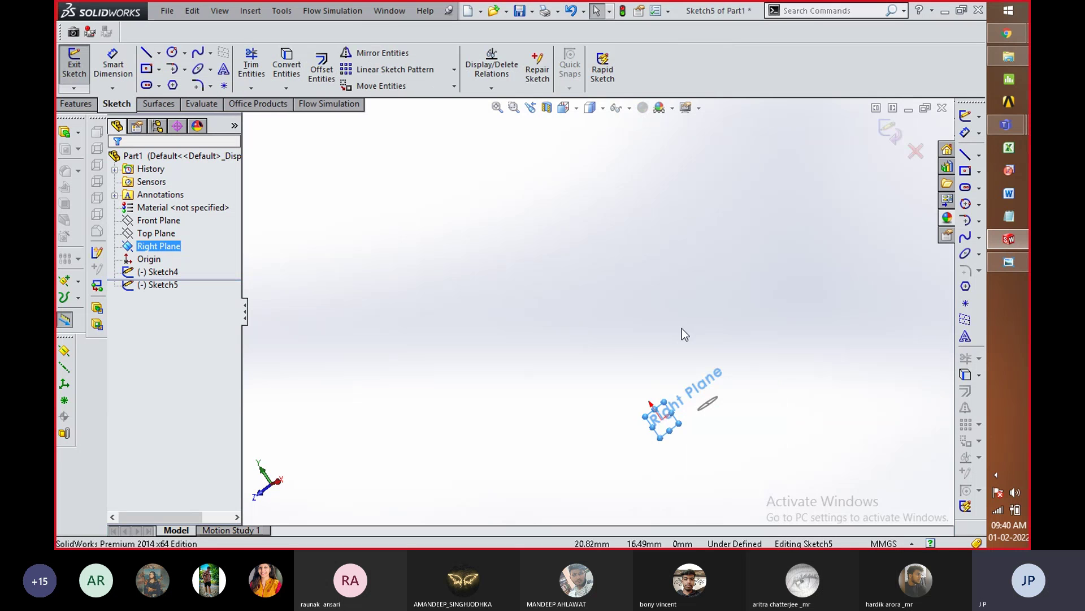
key("space")
left_click(778, 471)
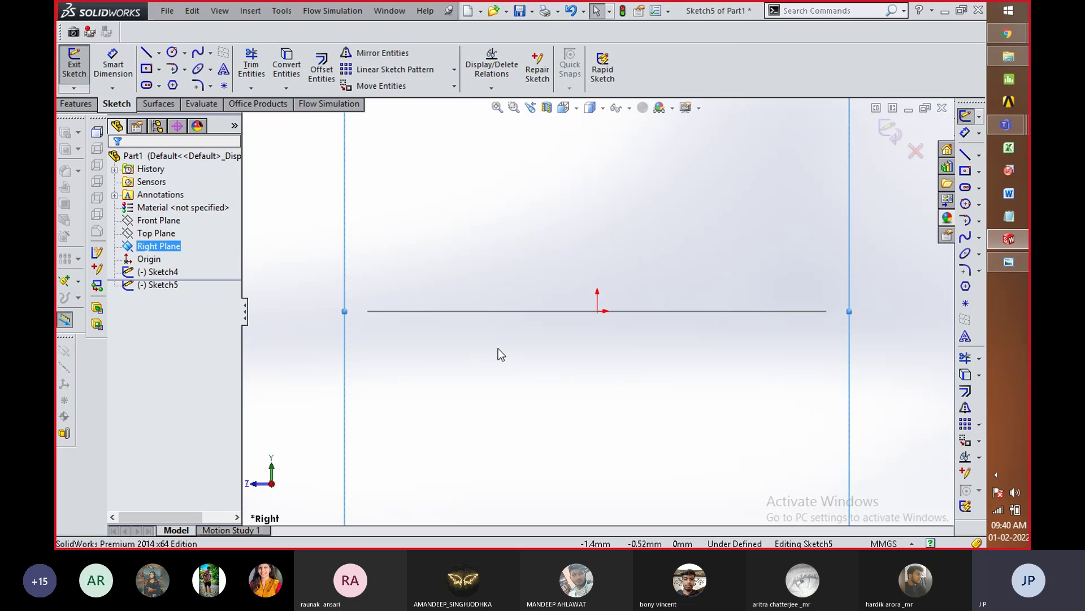
Step: Draw a horizontal centerline ending right of the origin, then delete it
left_click(159, 53)
left_click(180, 84)
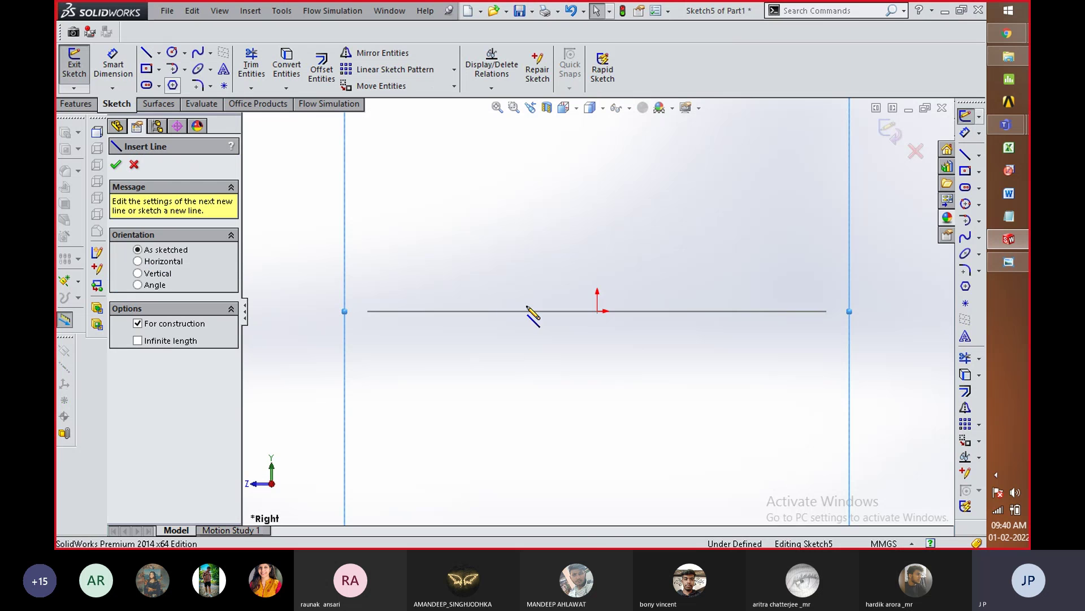
left_click(498, 311)
left_click(686, 311)
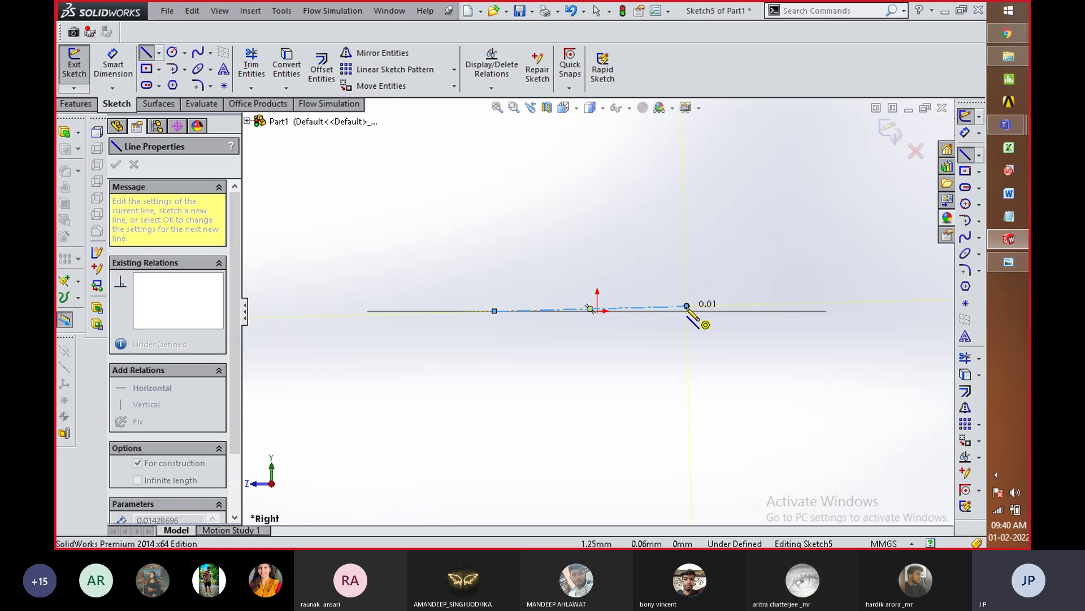
right_click(687, 297)
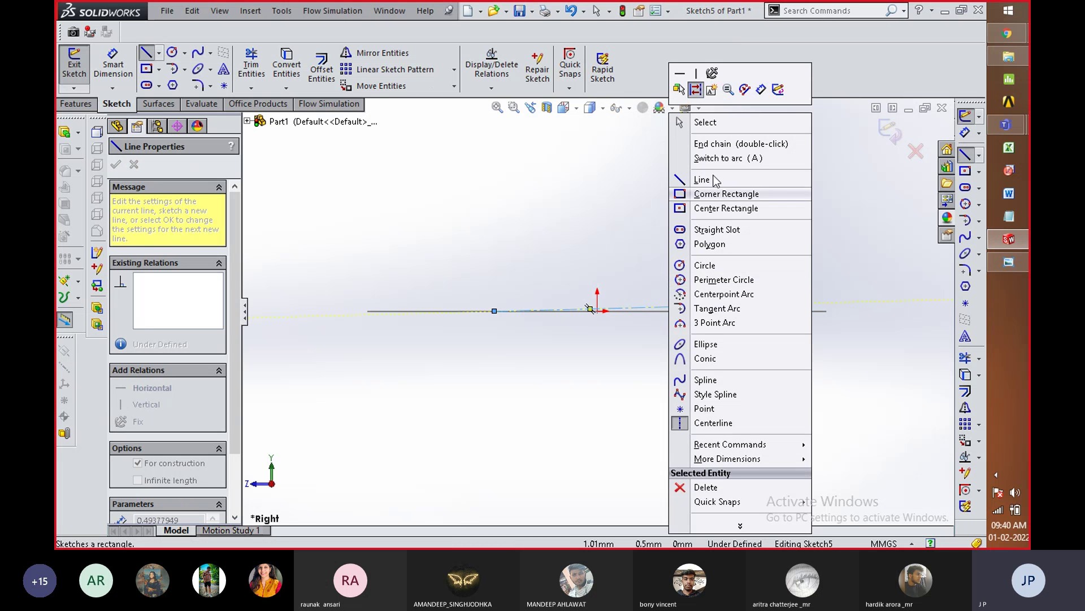
left_click(726, 122)
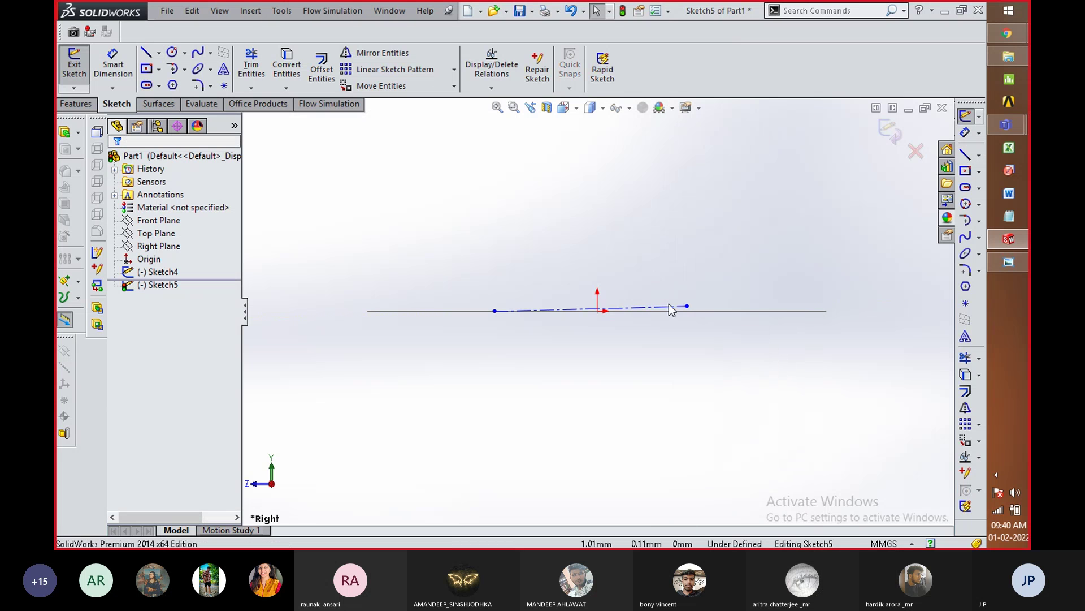
left_click(688, 307)
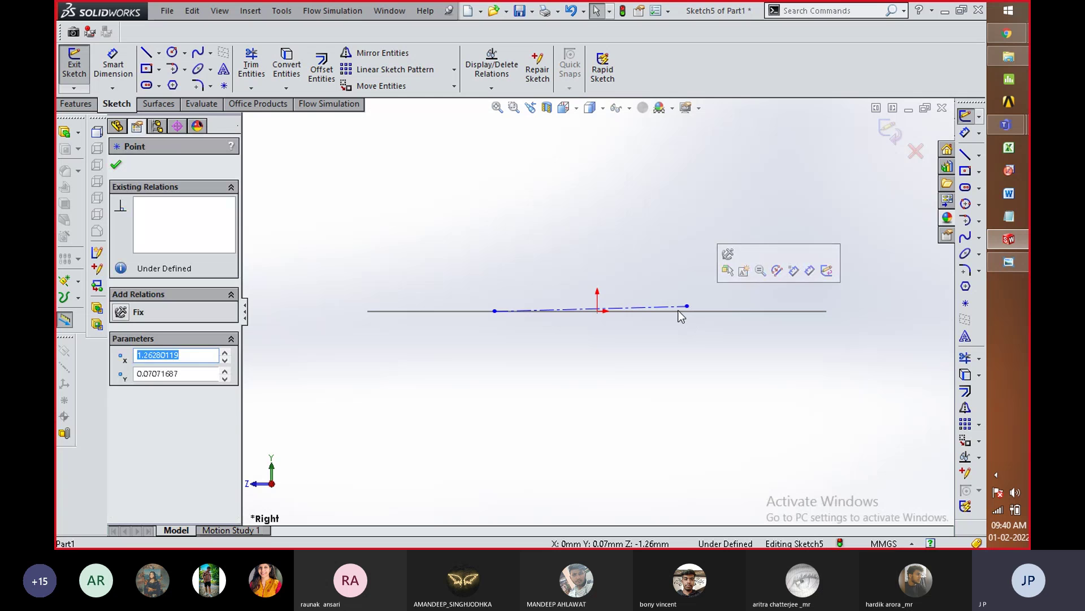
left_click(678, 308)
key("Delete")
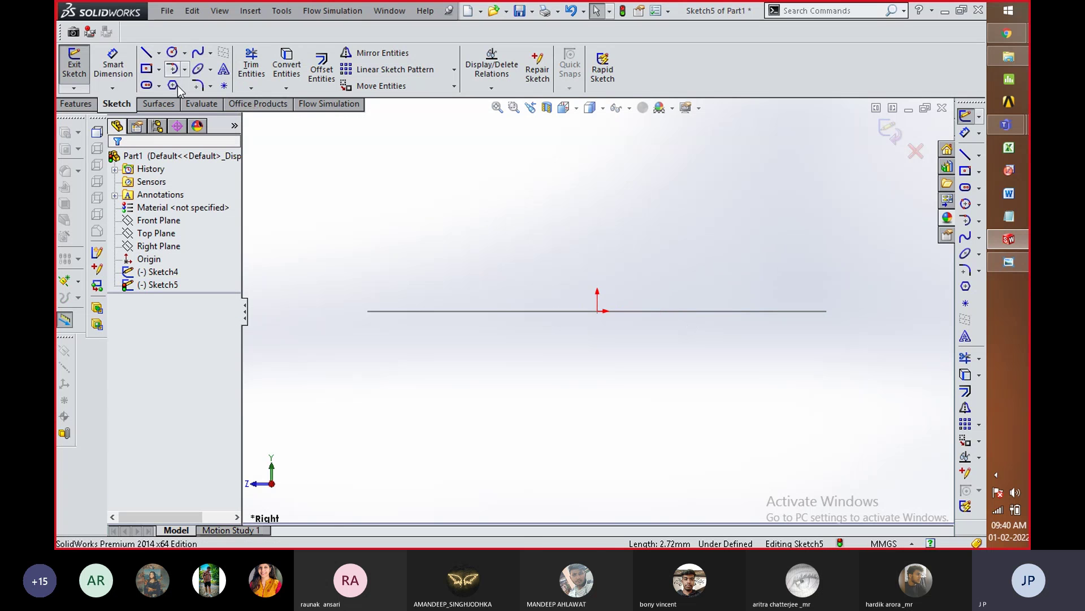
Step: Begin another centerline, cancel it, and exit Sketch5
left_click(146, 52)
left_click(648, 311)
key("Escape")
left_click(891, 131)
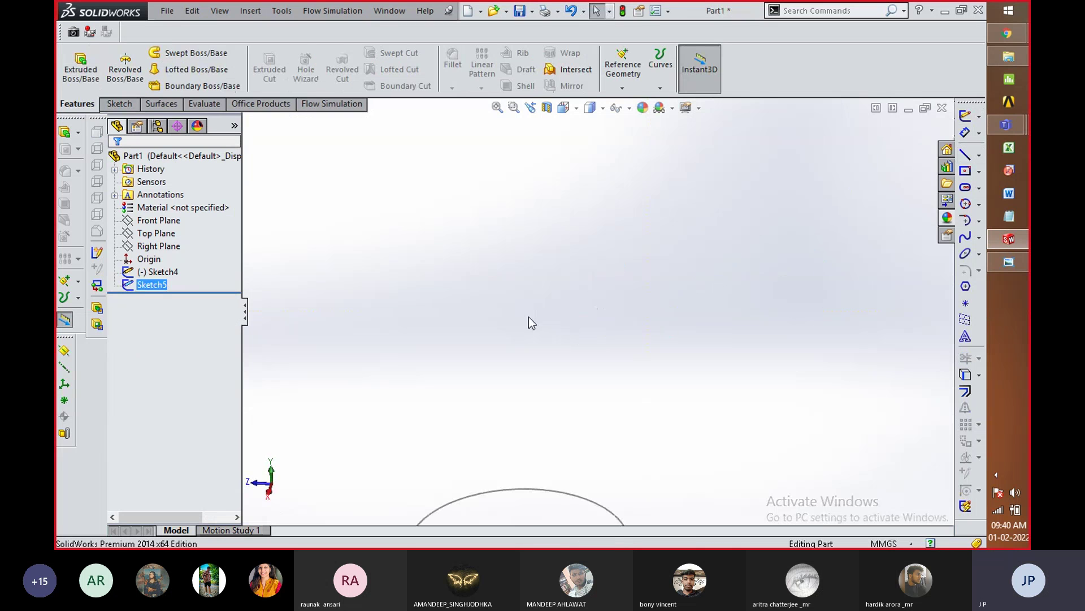
left_click(565, 346)
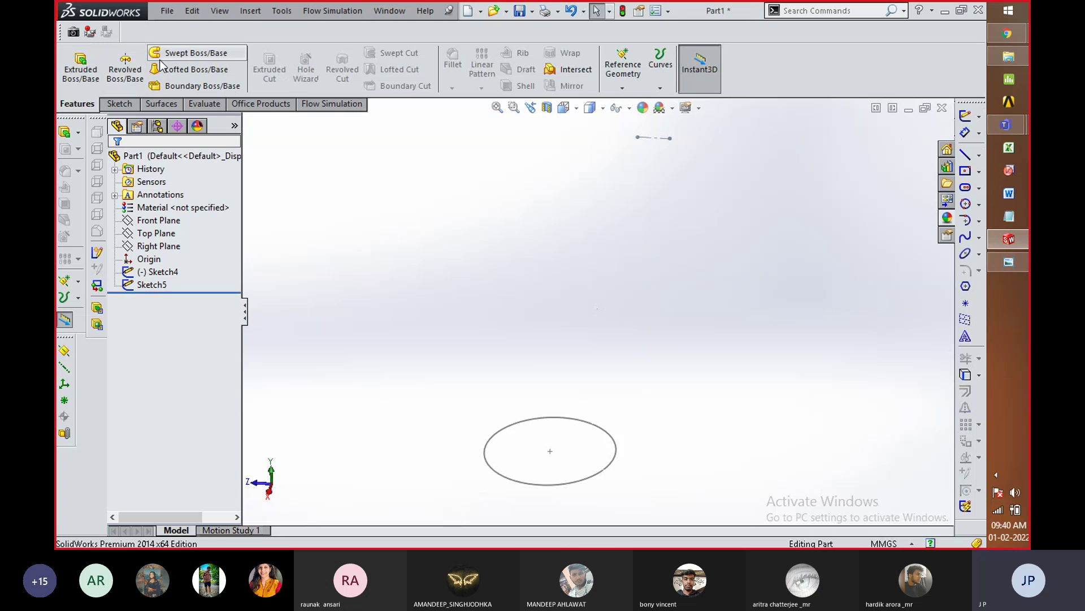
Step: Revolve the ellipse sketch 360° about Line3 to form the Revolve1 ring
left_click(135, 70)
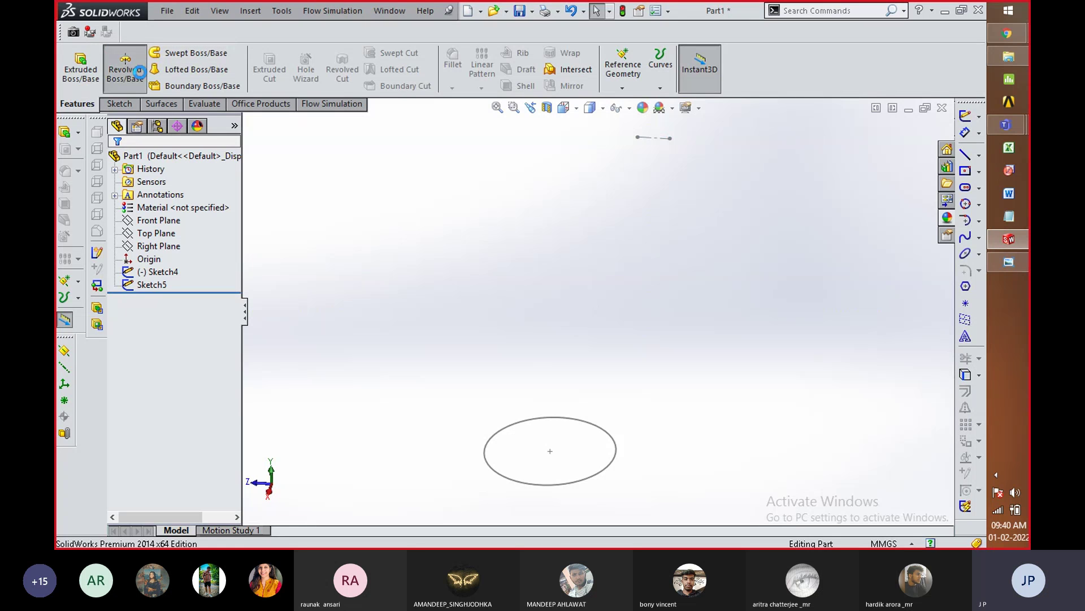
left_click(552, 418)
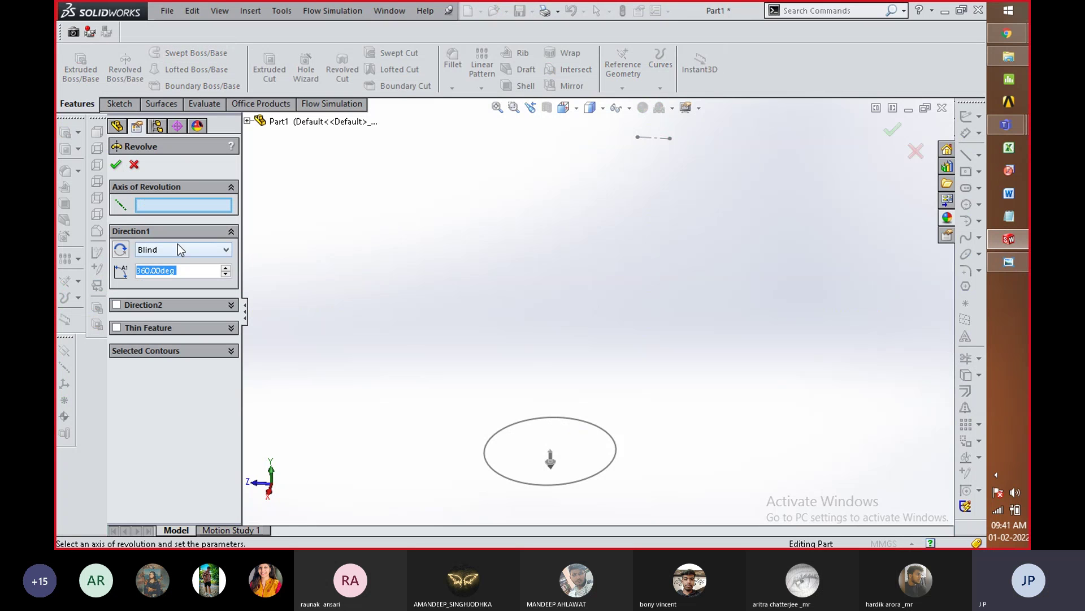
left_click(656, 139)
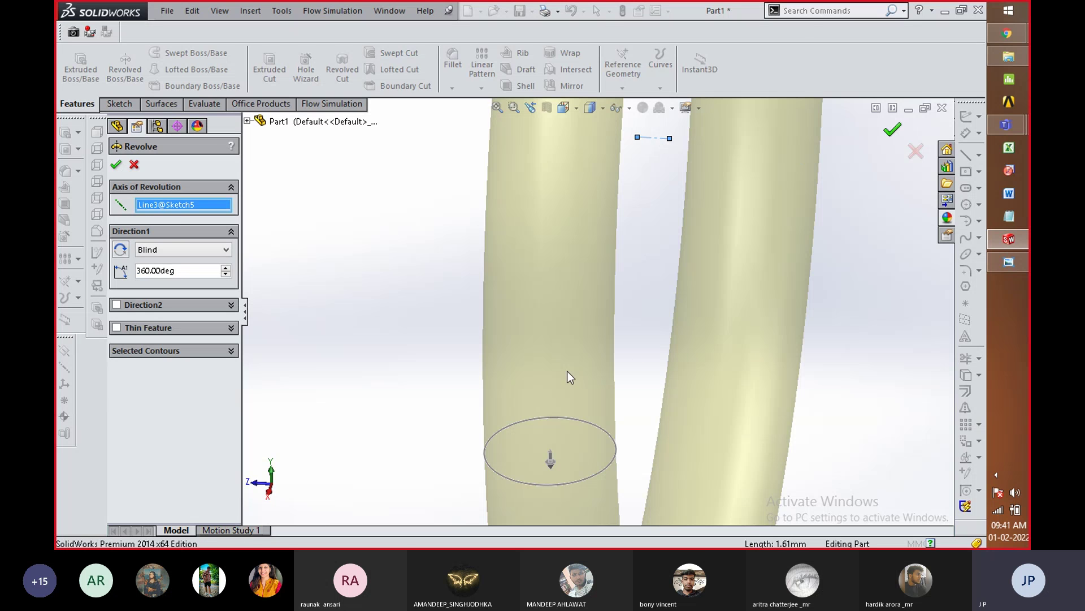
key("Return")
key("f")
middle_click_drag(379, 360, 558, 404)
key("Escape")
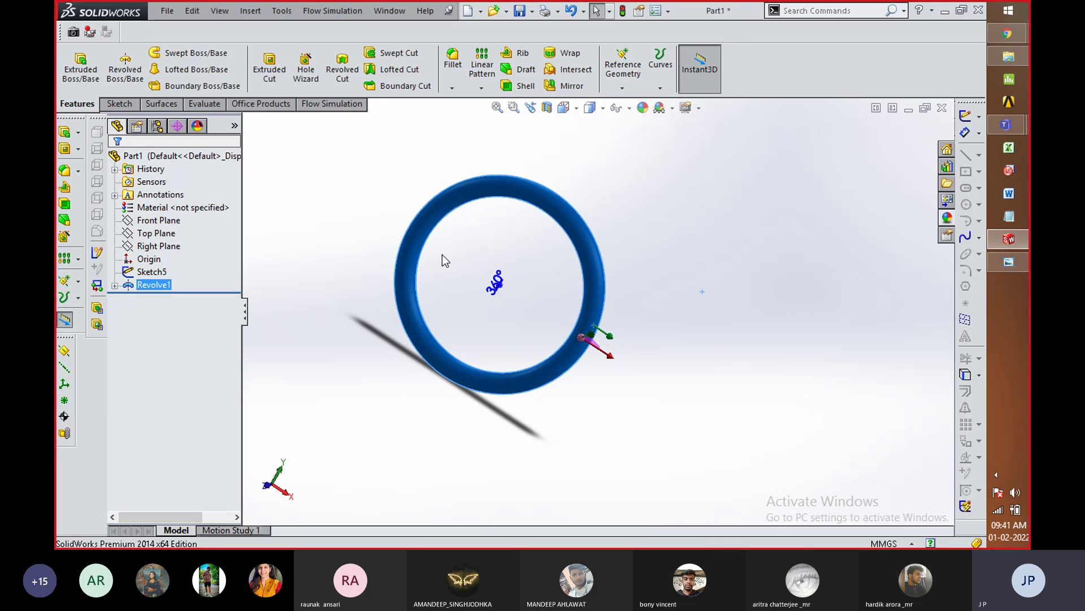
Step: Create Plane2 offset 23.00mm from the Right Plane, cutting through the ring
left_click(157, 247)
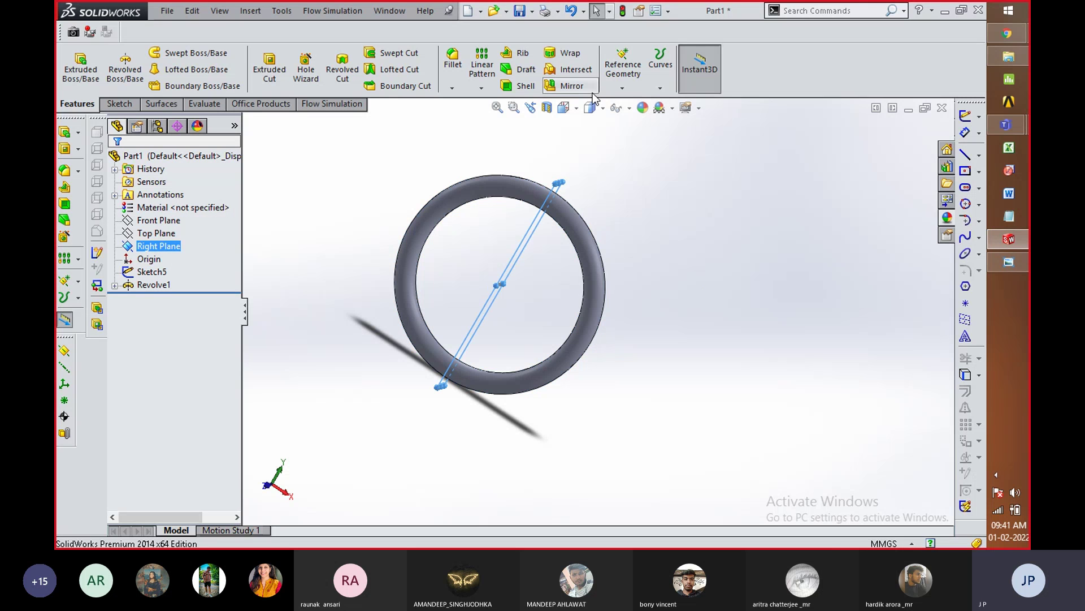
left_click(622, 88)
left_click(637, 102)
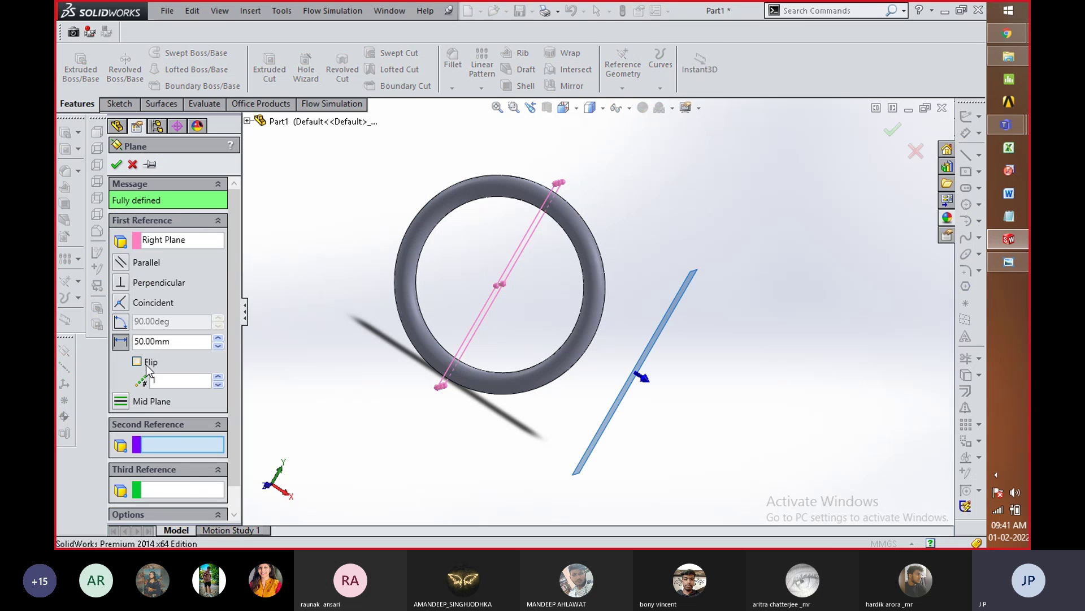
left_click(217, 346)
left_click(218, 345)
left_click(217, 345)
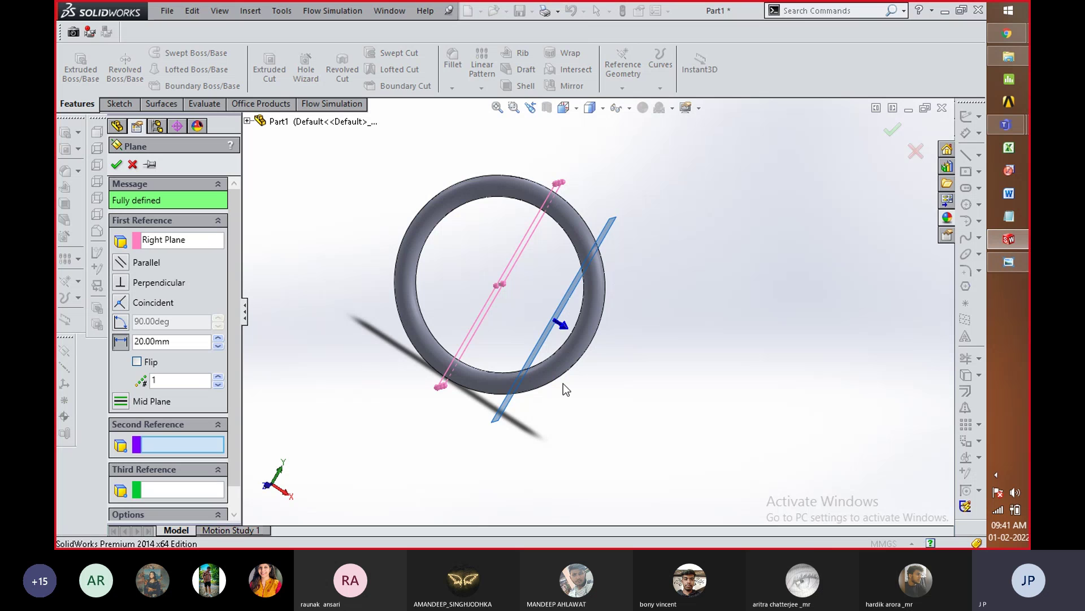
scroll(564, 336, "down", 5)
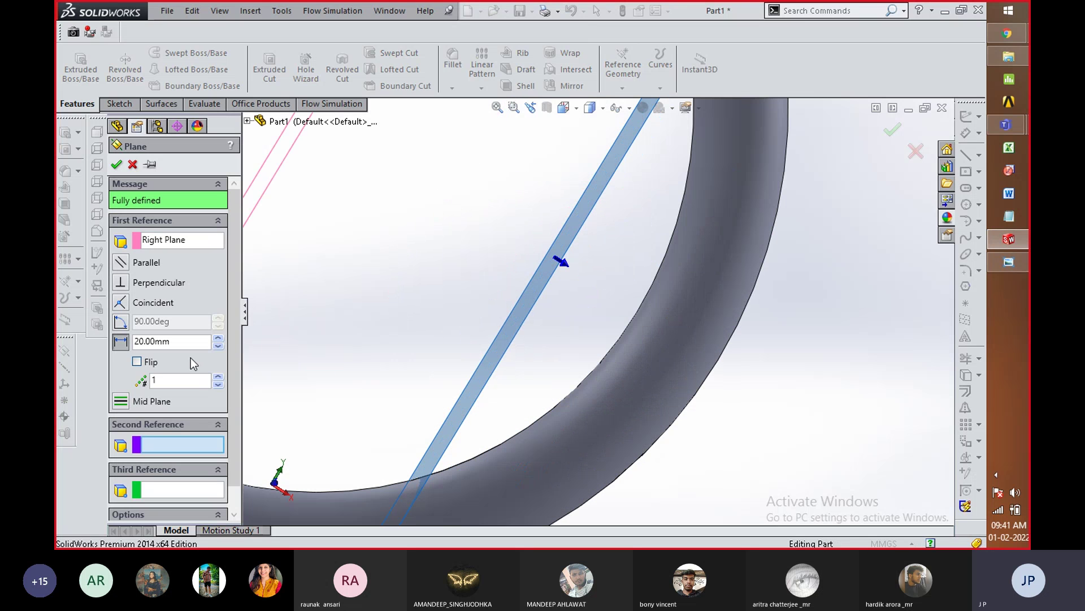
left_click(169, 342)
type("25")
key("Return")
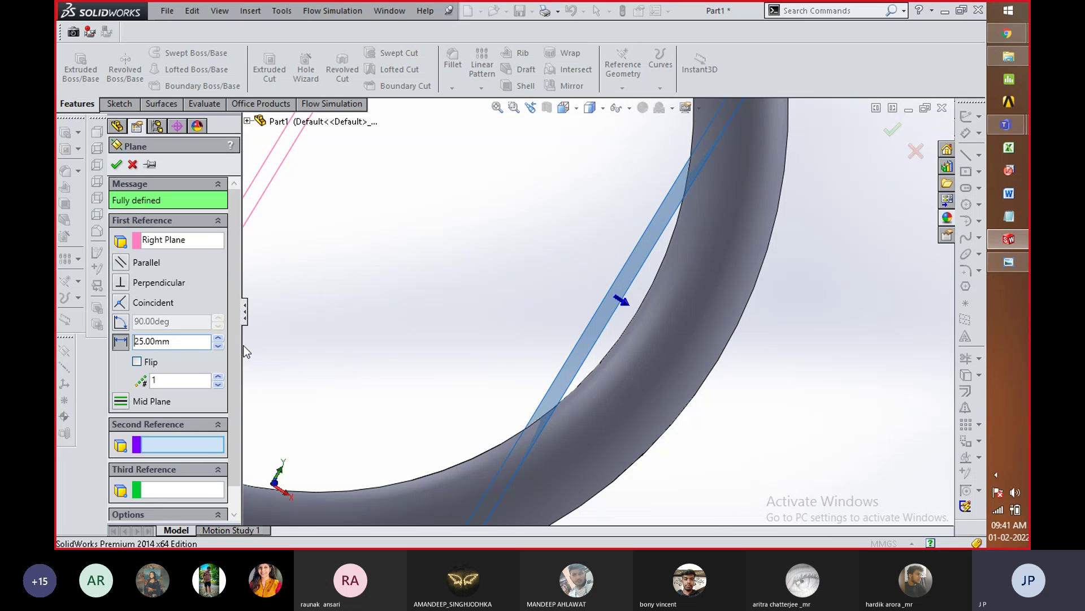
left_click(199, 348)
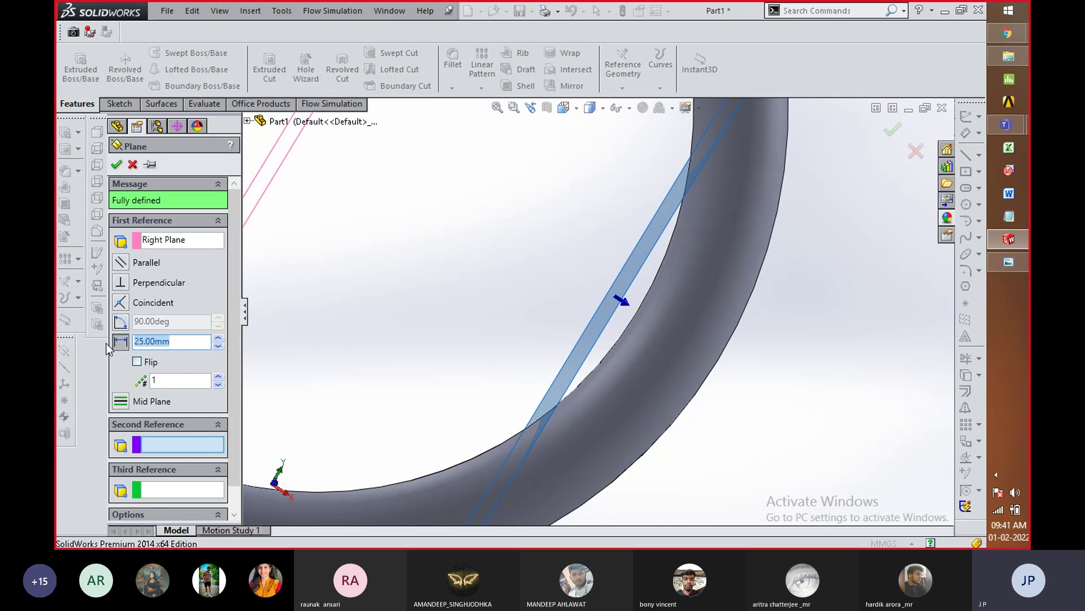
type("23")
key("Return")
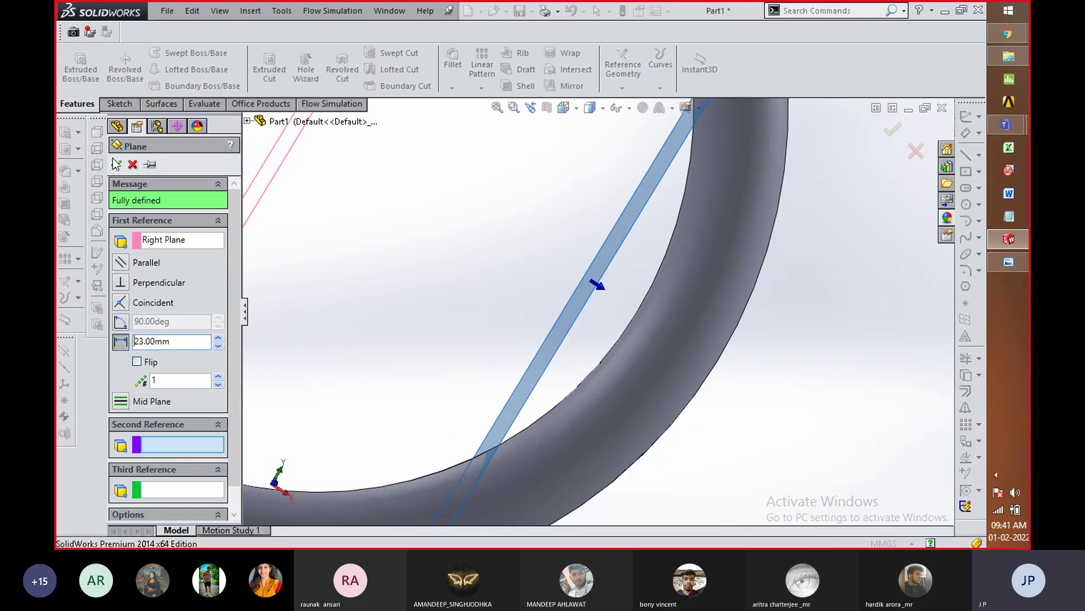
left_click(116, 164)
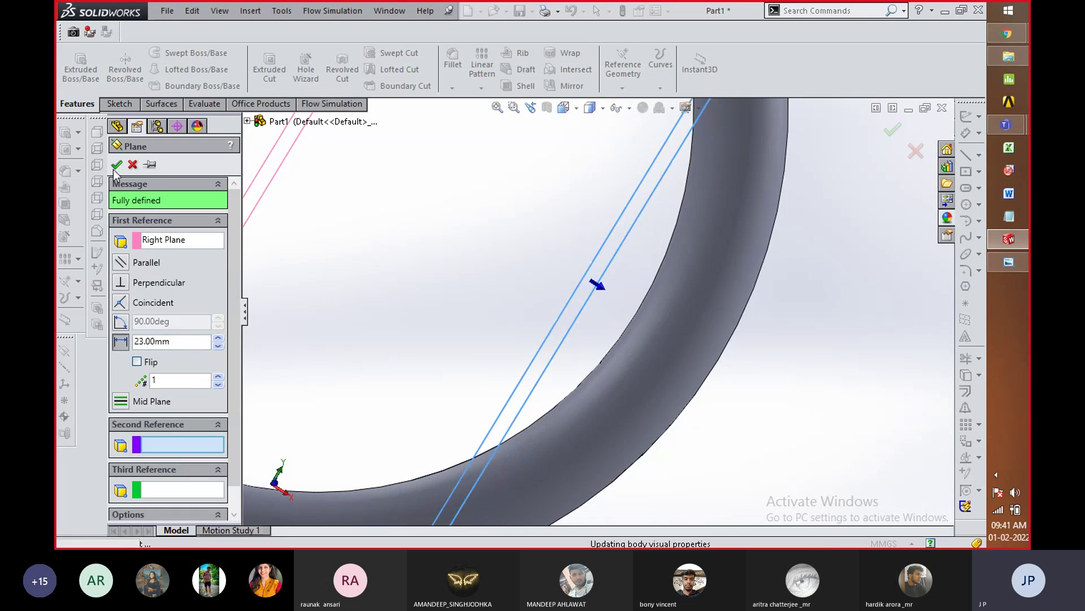
Step: Start a sketch on Plane2, facing it squarely with Hidden Lines Visible display
right_click(607, 254)
left_click(631, 227)
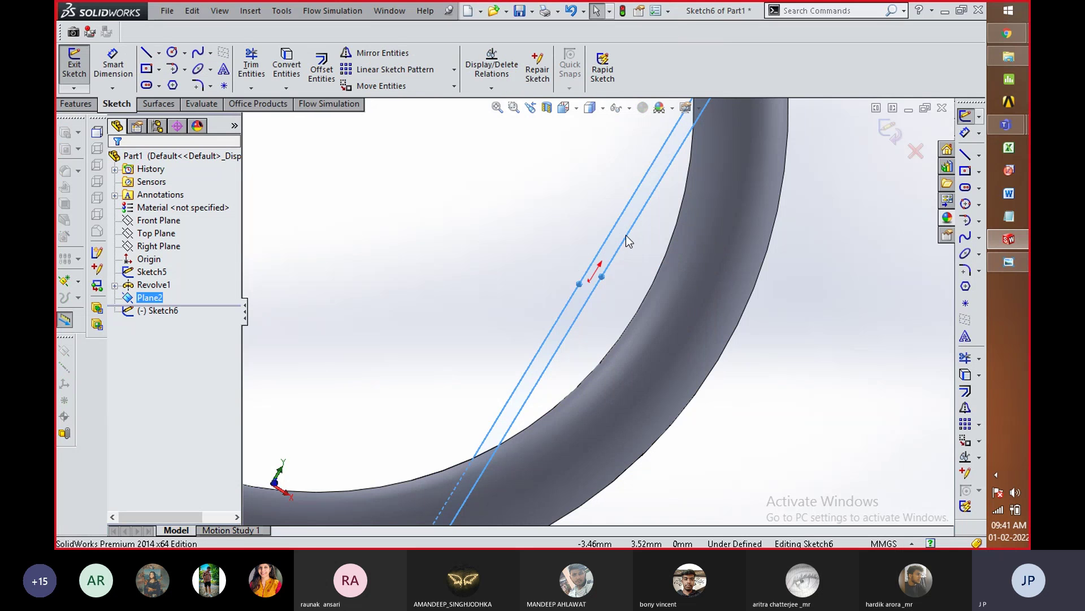
key("space")
left_click(726, 368)
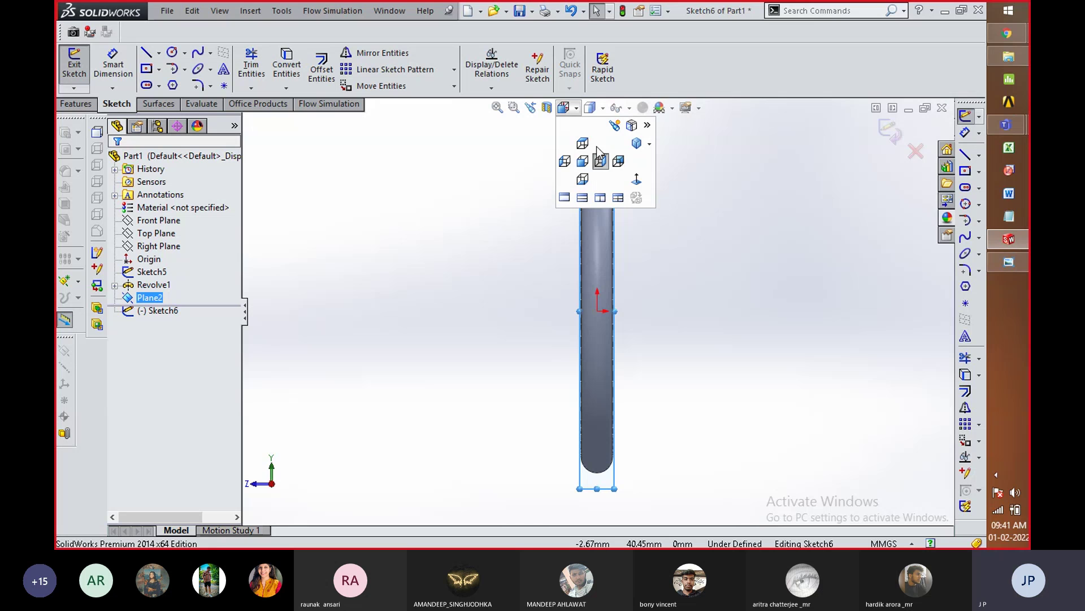
left_click(602, 108)
left_click(602, 108)
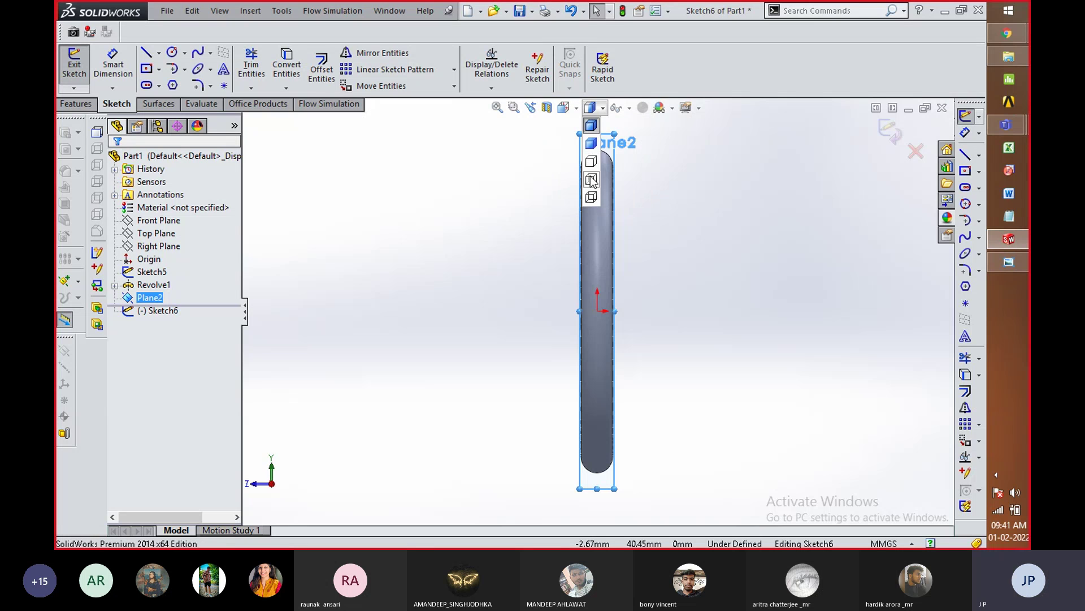
left_click(590, 179)
Step: Draw a small circle at the sketch origin and close Sketch6
right_click_drag(699, 333, 758, 337)
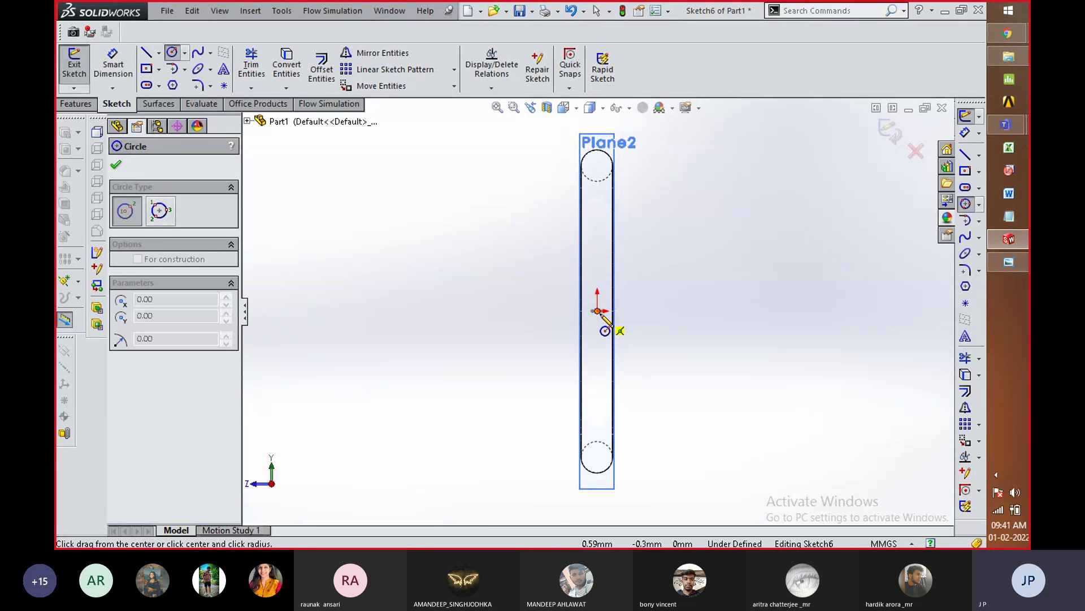
left_click_drag(598, 311, 604, 311)
left_click(890, 133)
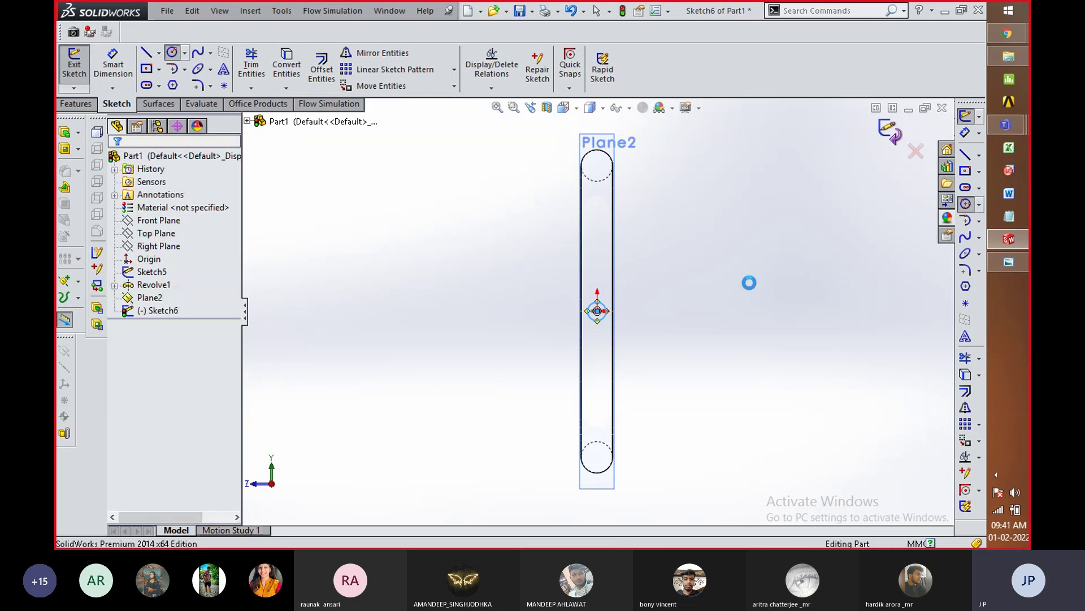
middle_click_drag(704, 308, 552, 325)
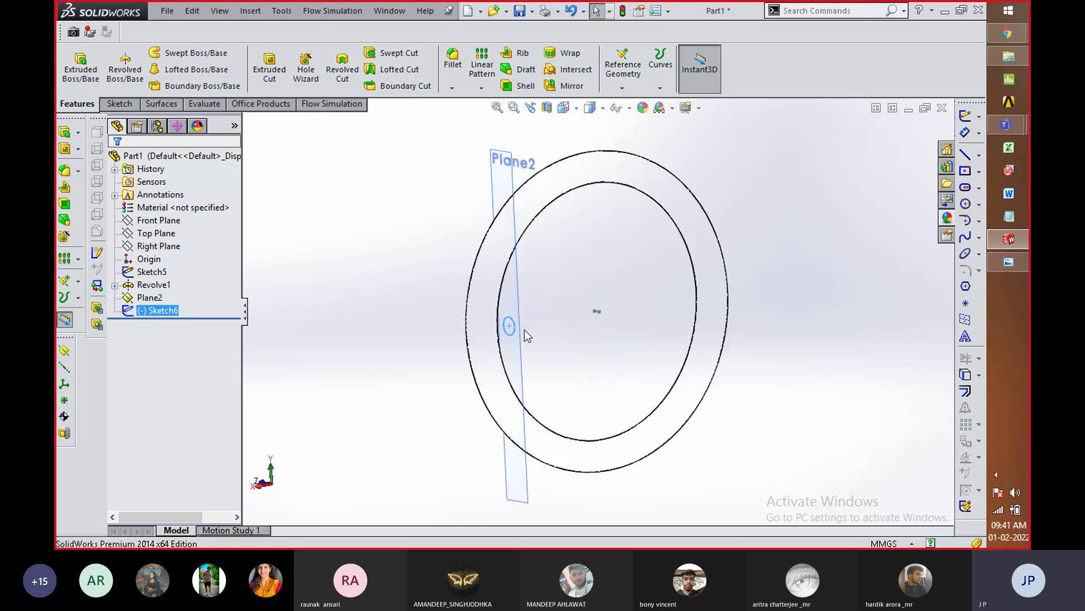
scroll(525, 330, "down", 3)
left_click(598, 109)
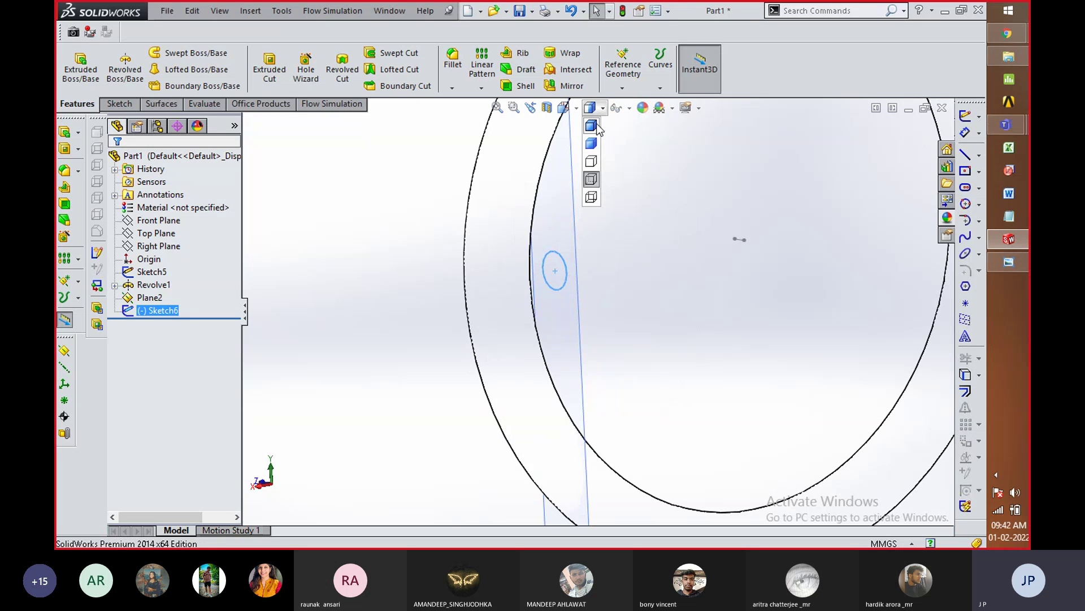
Step: Restore shaded display and extrude the circle Up To Next into pin Boss-Extrude1
left_click(592, 143)
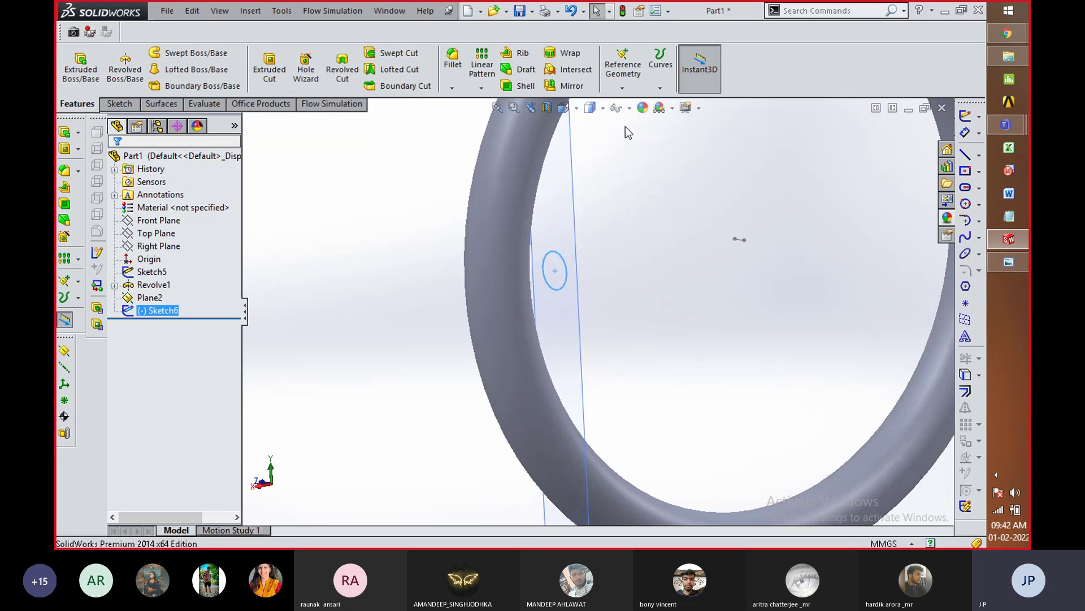
mouse_move(441, 219)
middle_mouse_down()
mouse_move(356, 271)
mouse_move(376, 272)
middle_mouse_up()
middle_click_drag(443, 257, 375, 235)
left_click(85, 71)
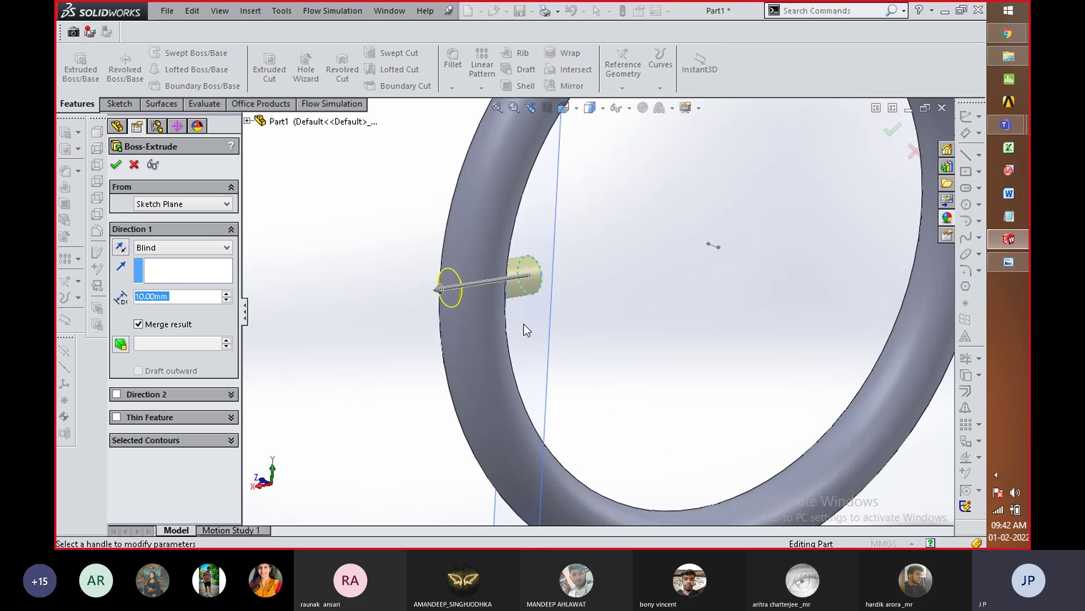
left_click(204, 249)
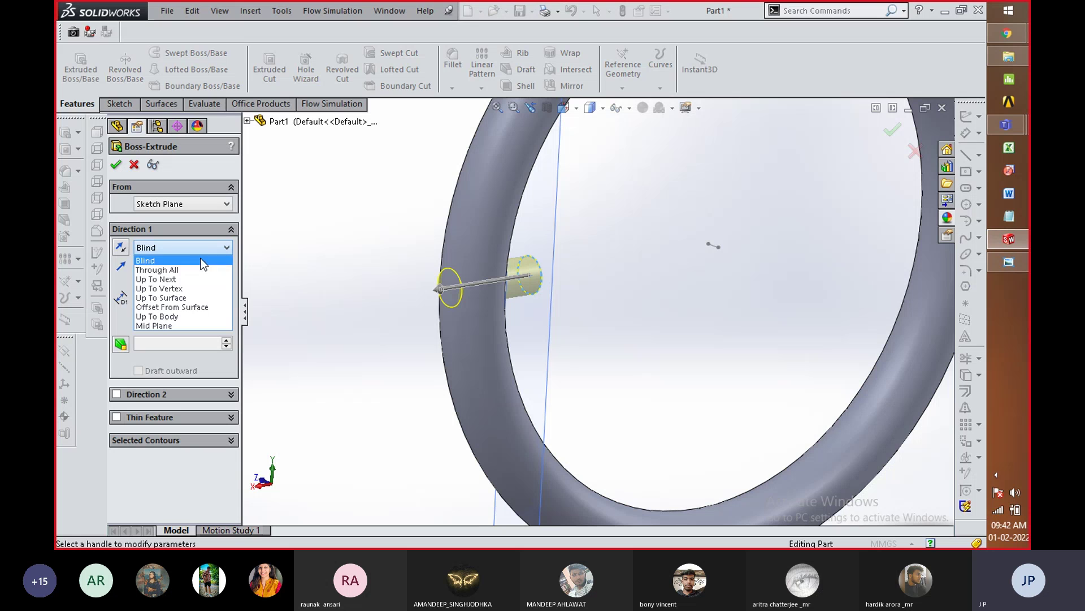
left_click(169, 279)
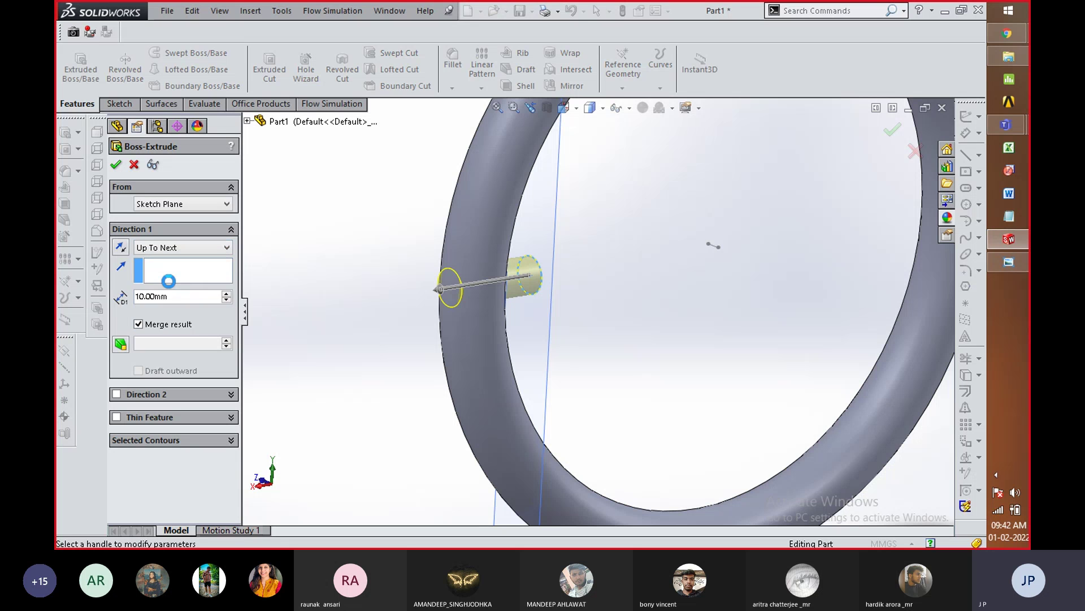
middle_click_drag(553, 303, 411, 277)
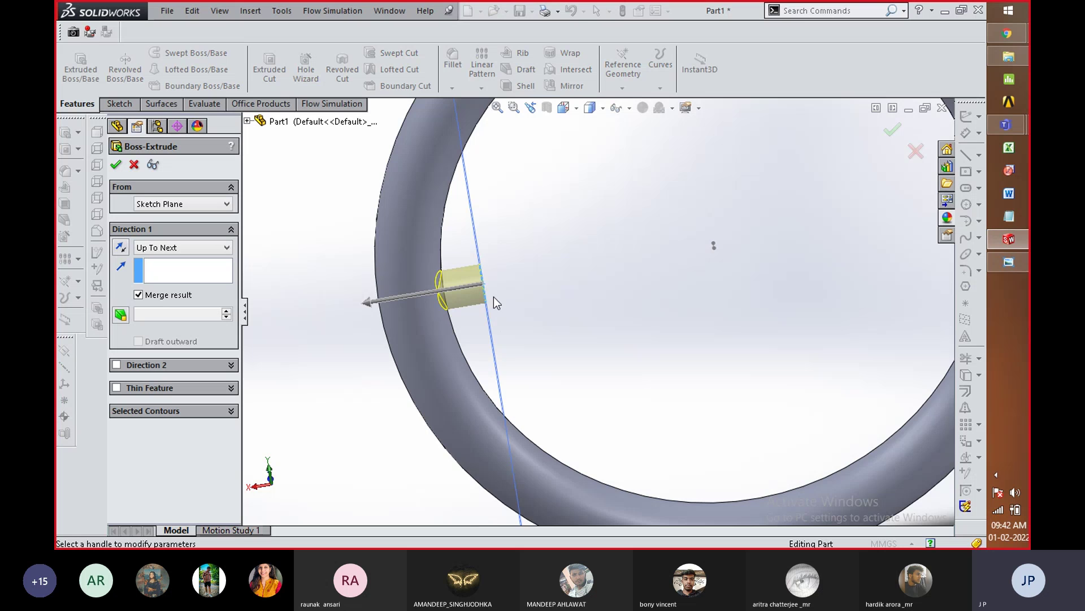
scroll(495, 297, "down", 3)
middle_click_drag(563, 284, 510, 313)
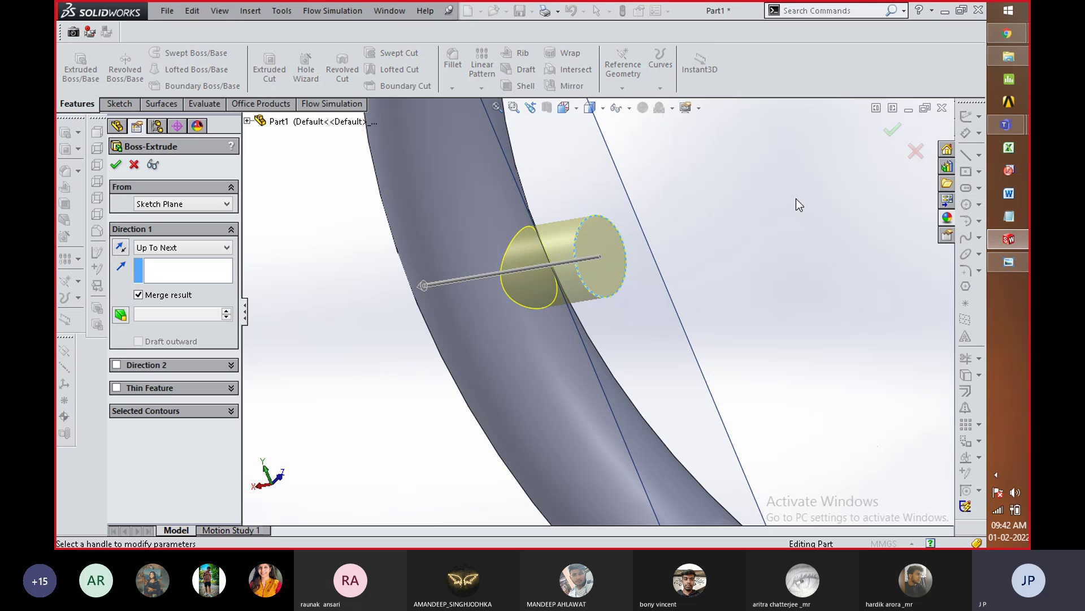
left_click(892, 130)
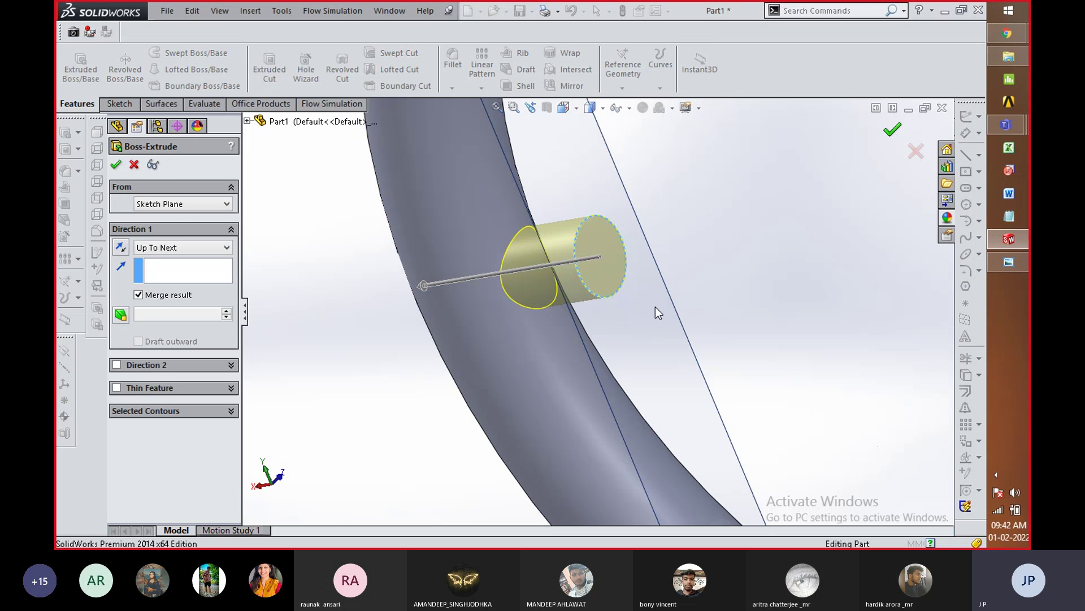
scroll(355, 273, "up", 3)
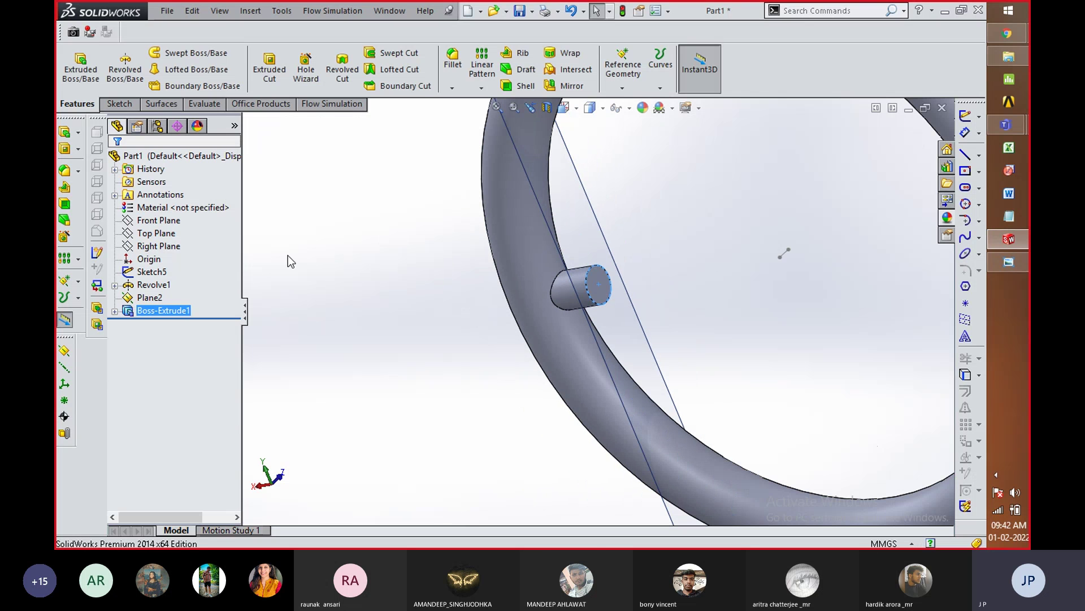
Step: Hide Plane2, reorient the ring, and select the Boss-Extrude1 pin
right_click(152, 298)
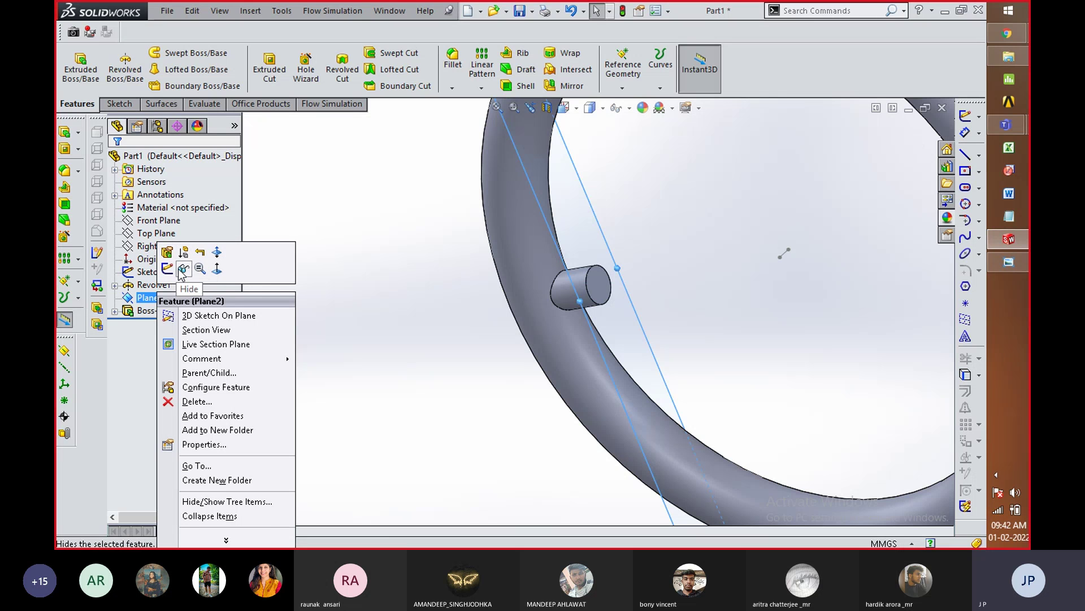
left_click(182, 270)
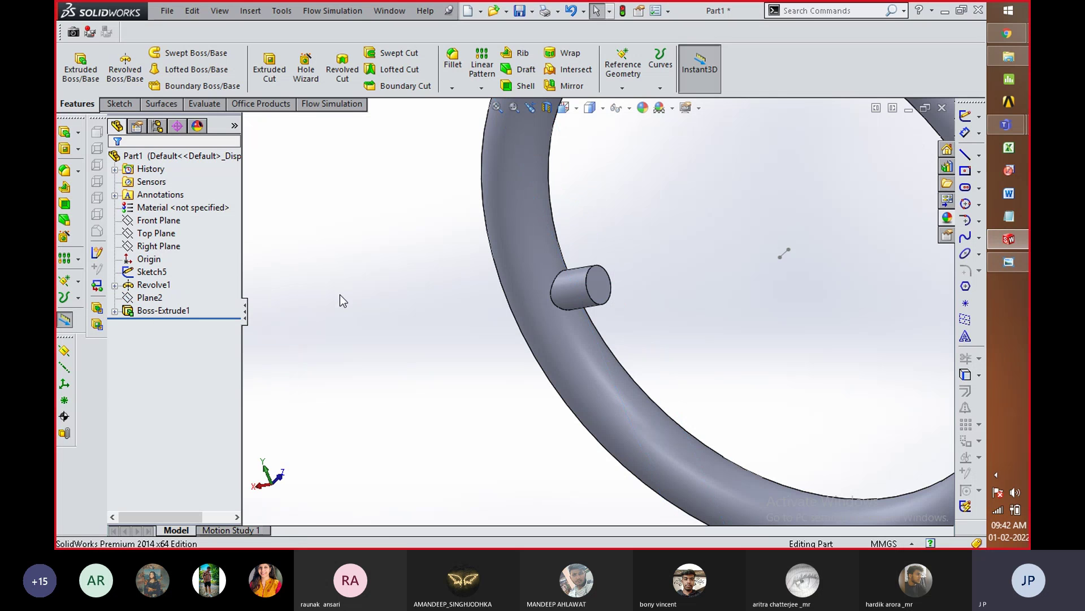
scroll(565, 325, "up", 3)
middle_click_drag(620, 317, 654, 289)
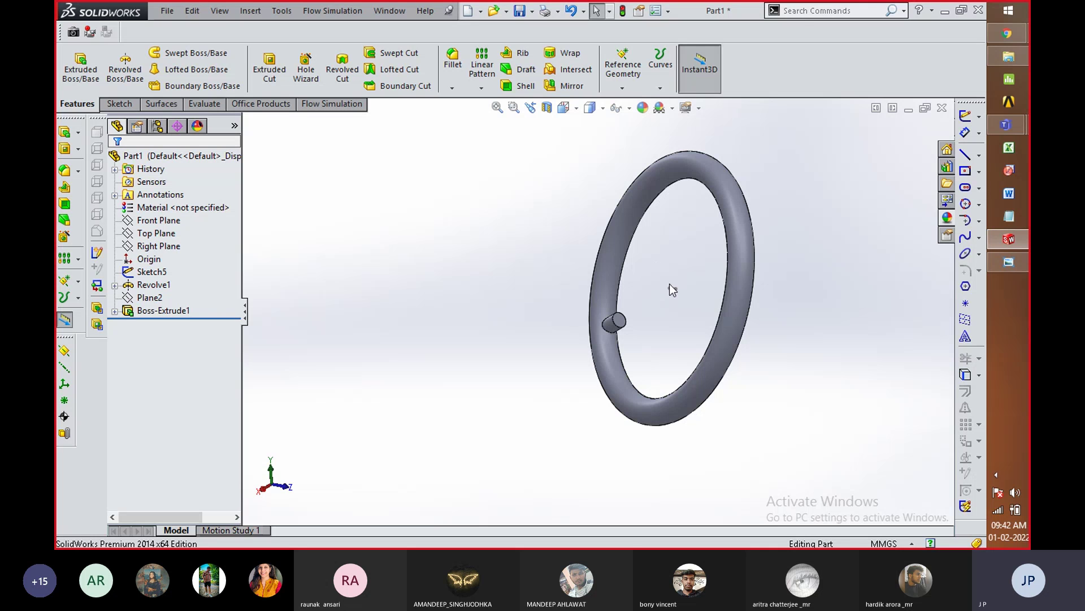
middle_click_drag(742, 288, 757, 292)
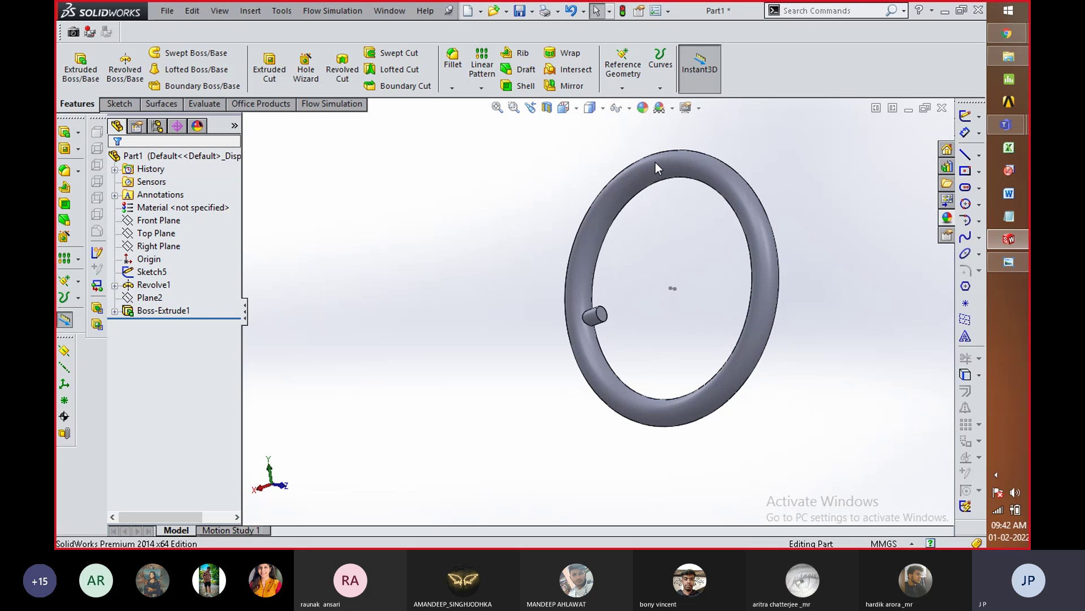
left_click(173, 308)
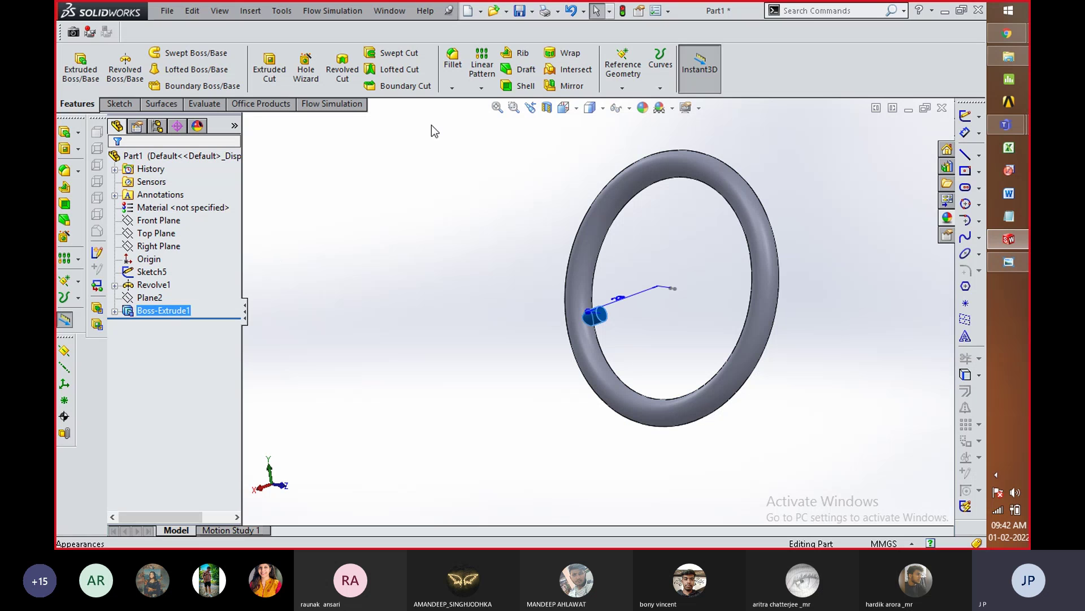
left_click(481, 87)
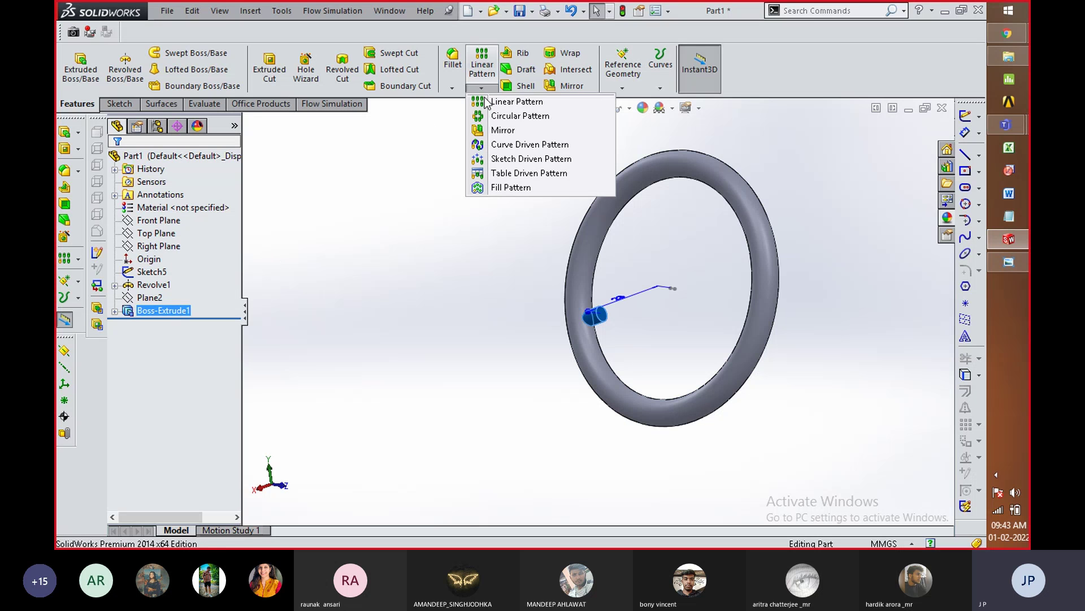
left_click(509, 117)
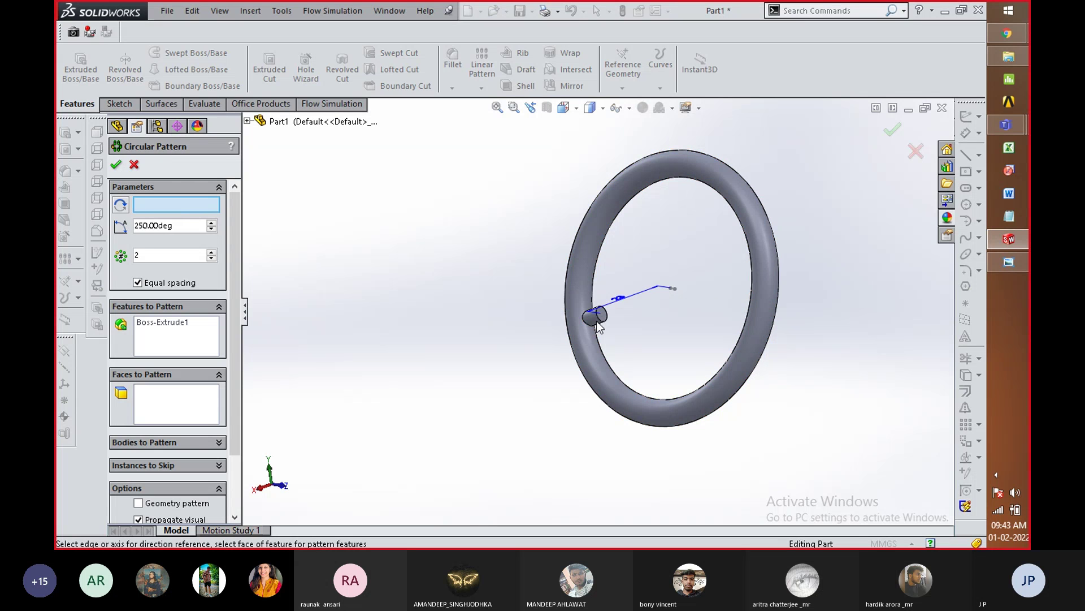
mouse_move(699, 257)
middle_mouse_down()
mouse_move(693, 295)
mouse_move(738, 354)
mouse_move(733, 338)
middle_mouse_up()
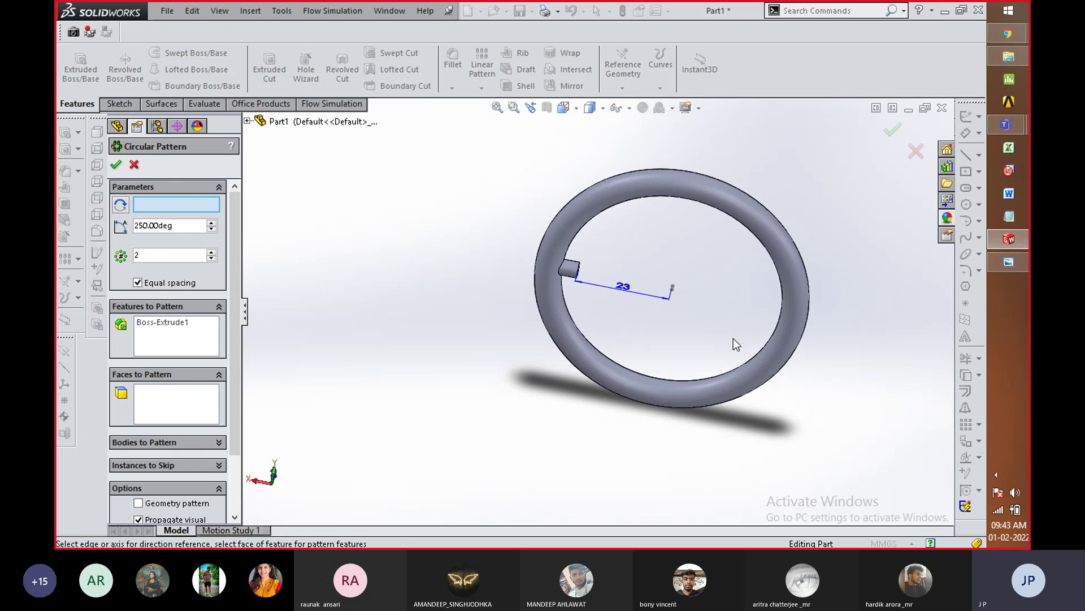
scroll(701, 300, "down", 5)
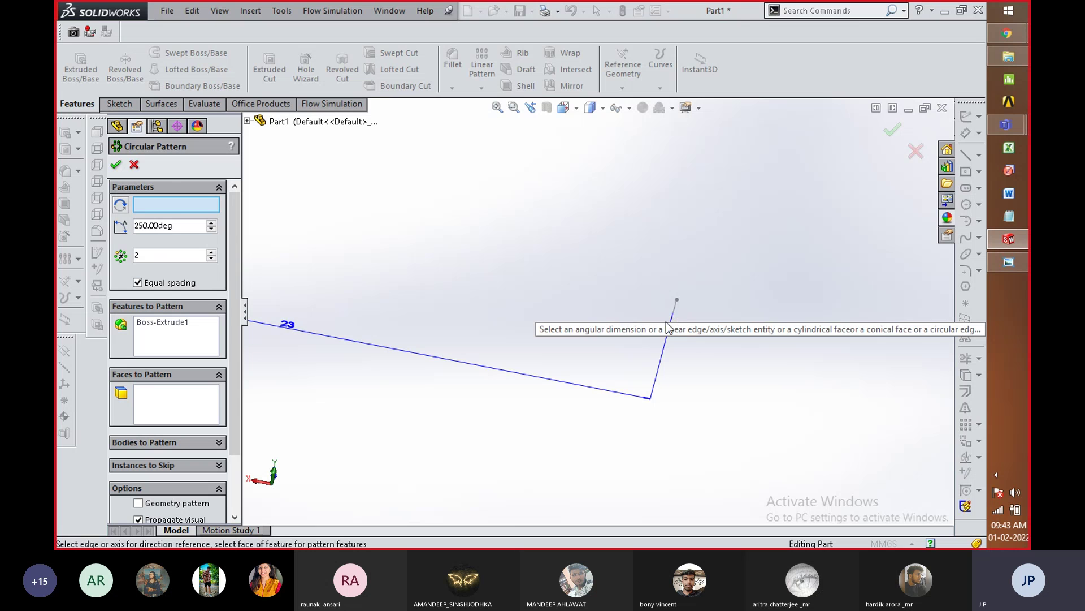
scroll(410, 249, "up", 5)
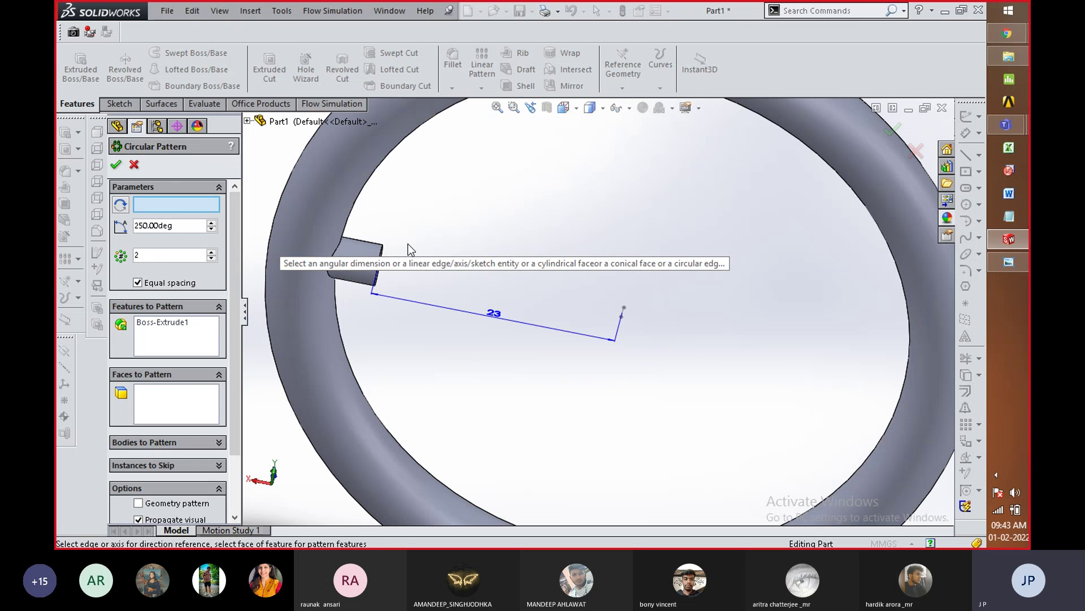
left_click(411, 134)
scroll(498, 244, "up", 4)
middle_click_drag(549, 276, 479, 265)
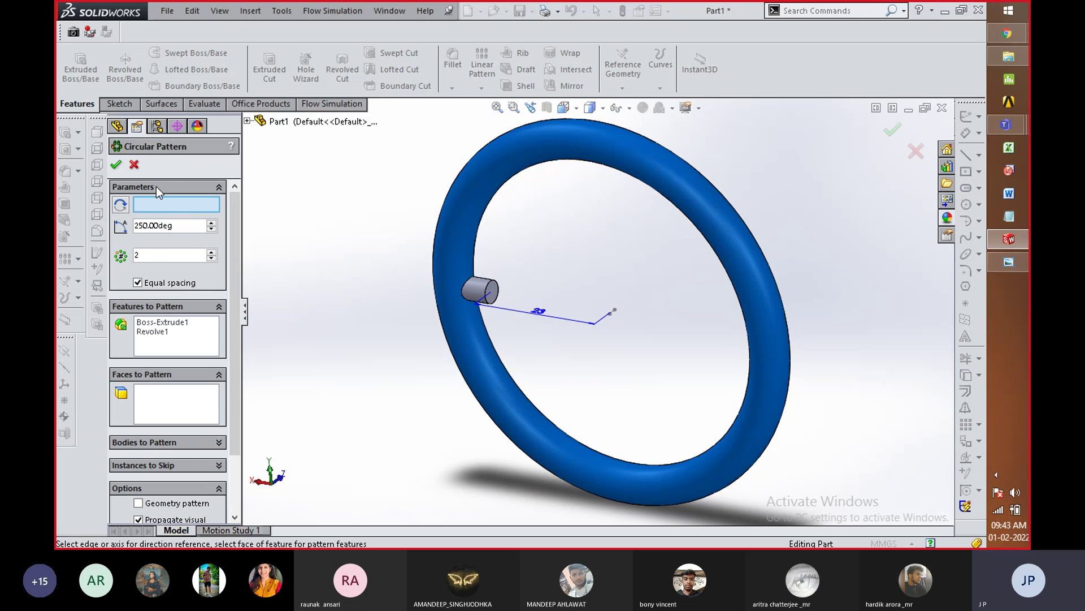
left_click(135, 165)
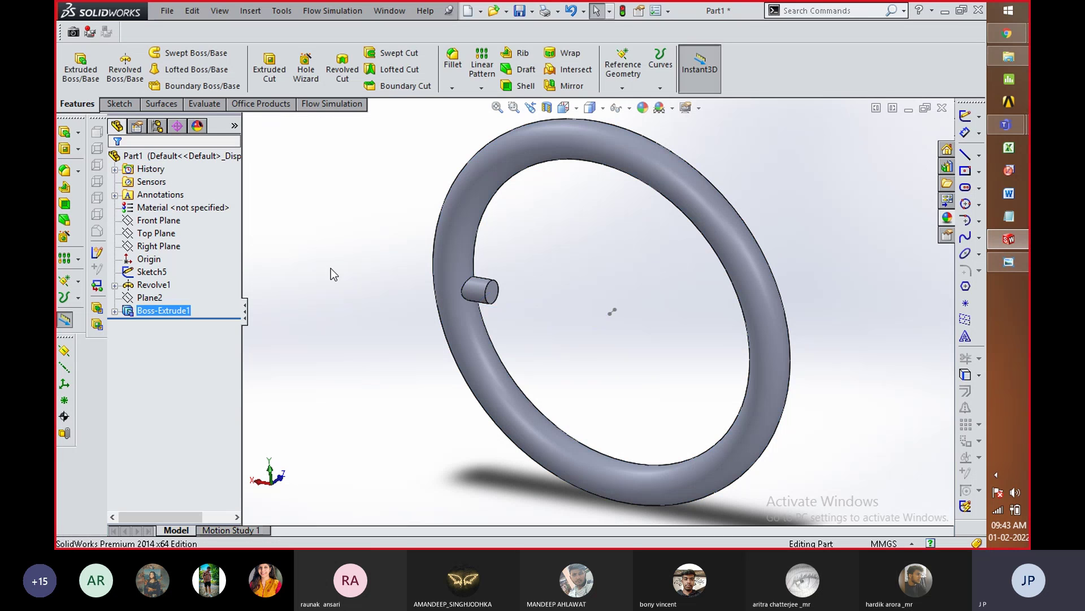
Step: Start a circular pattern of Boss-Extrude1 around the ring's temporary central axis
left_click(484, 292)
left_click(610, 301)
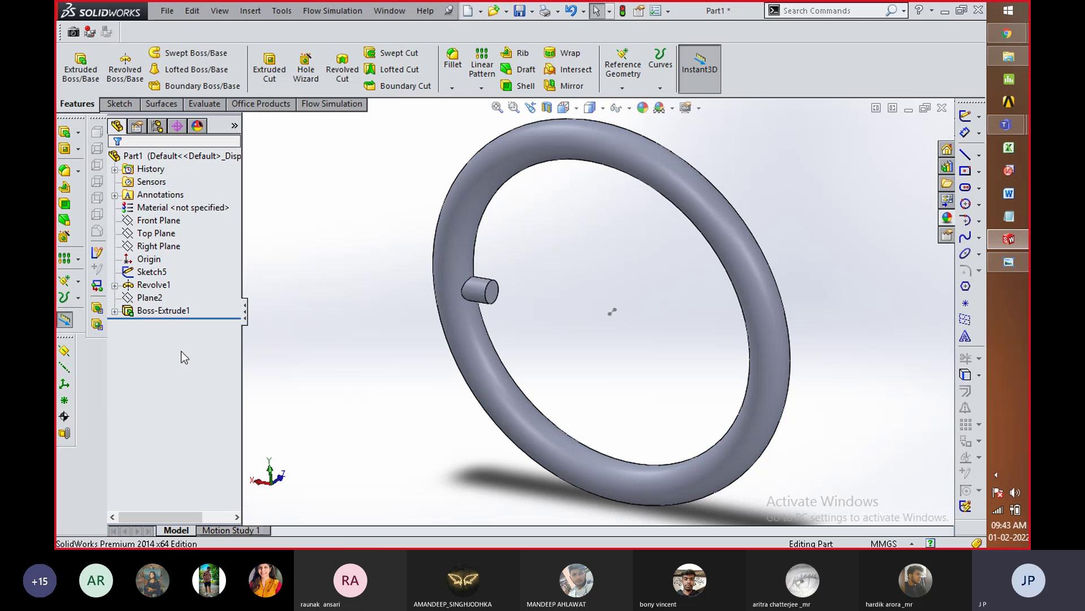
left_click(162, 310)
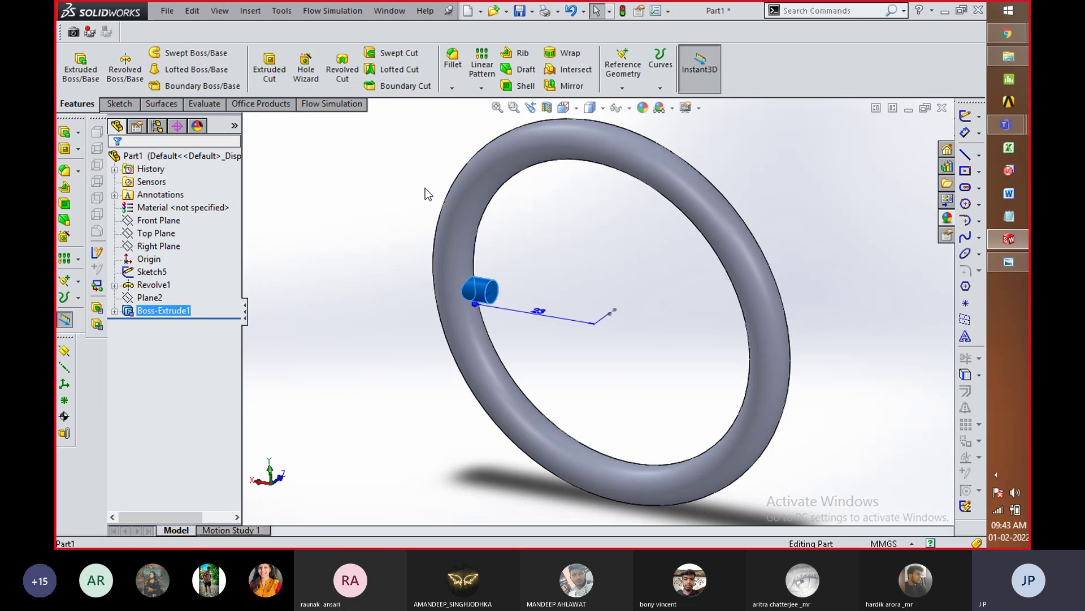
left_click(479, 88)
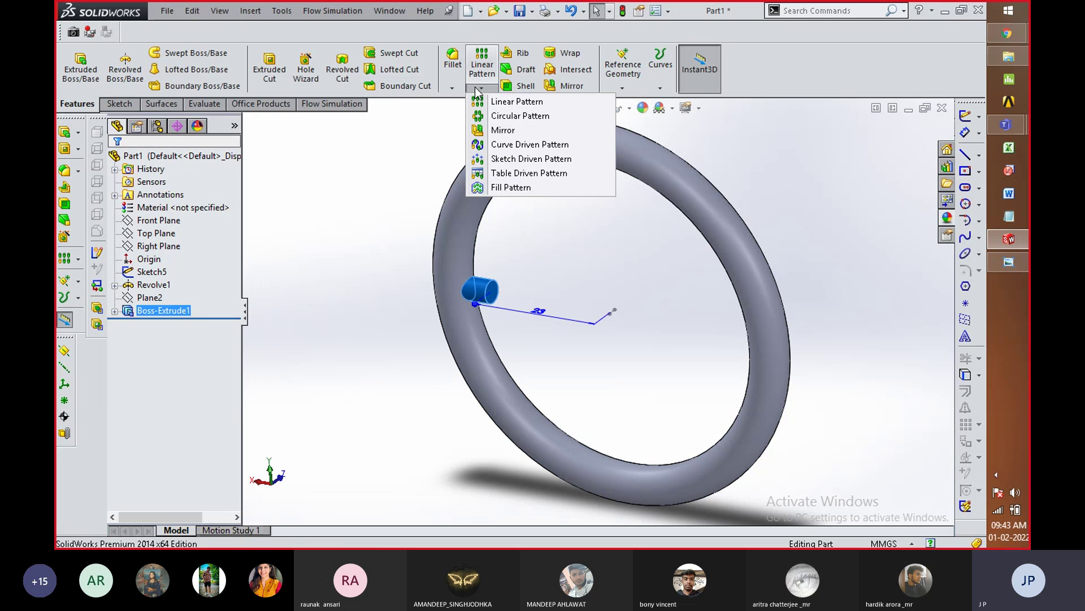
left_click(507, 116)
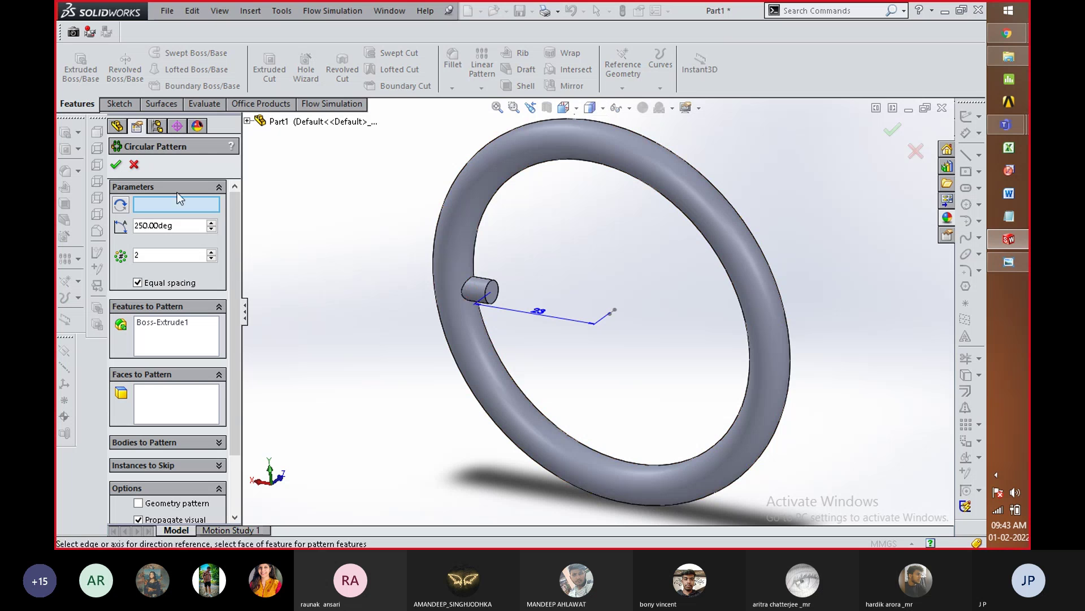
left_click(619, 107)
left_click(635, 145)
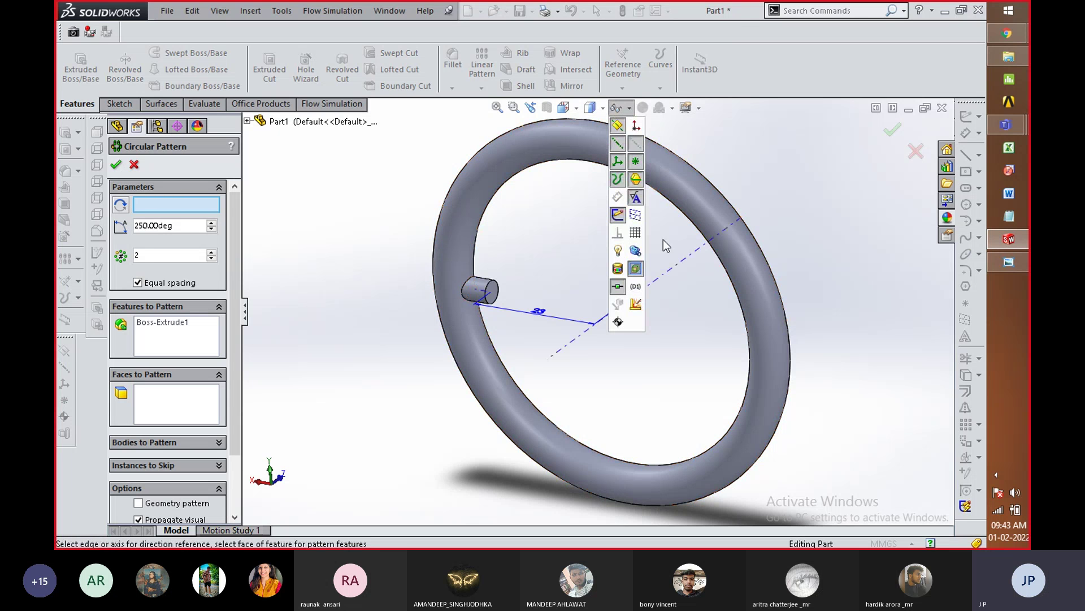
left_click(650, 287)
Step: Set 4 instances over 360° and accept CirPattern1
double_click(137, 255)
type("4")
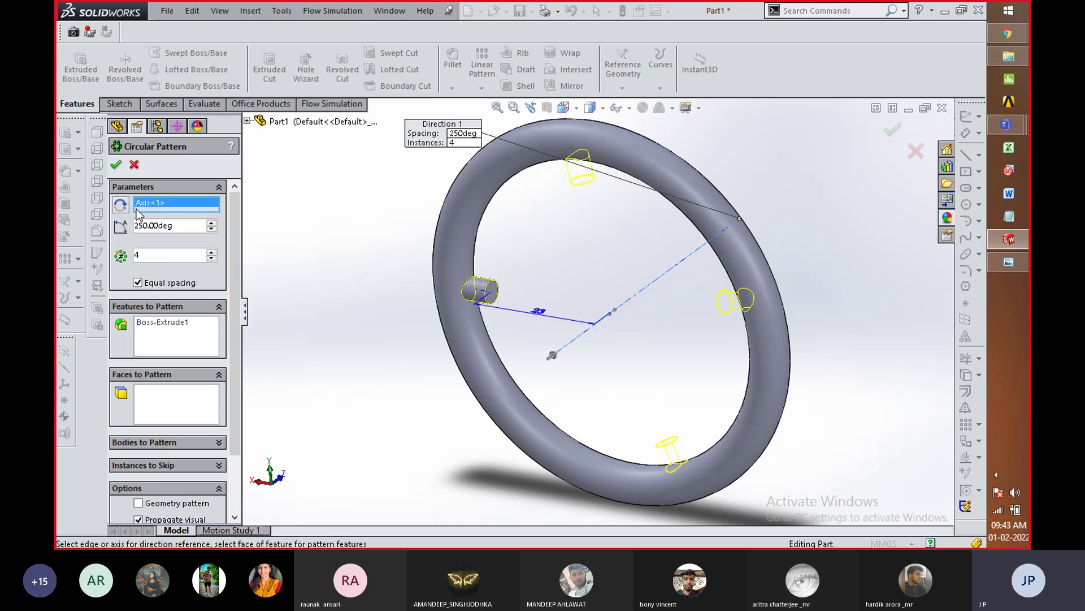
double_click(188, 225)
type("360")
key("Tab")
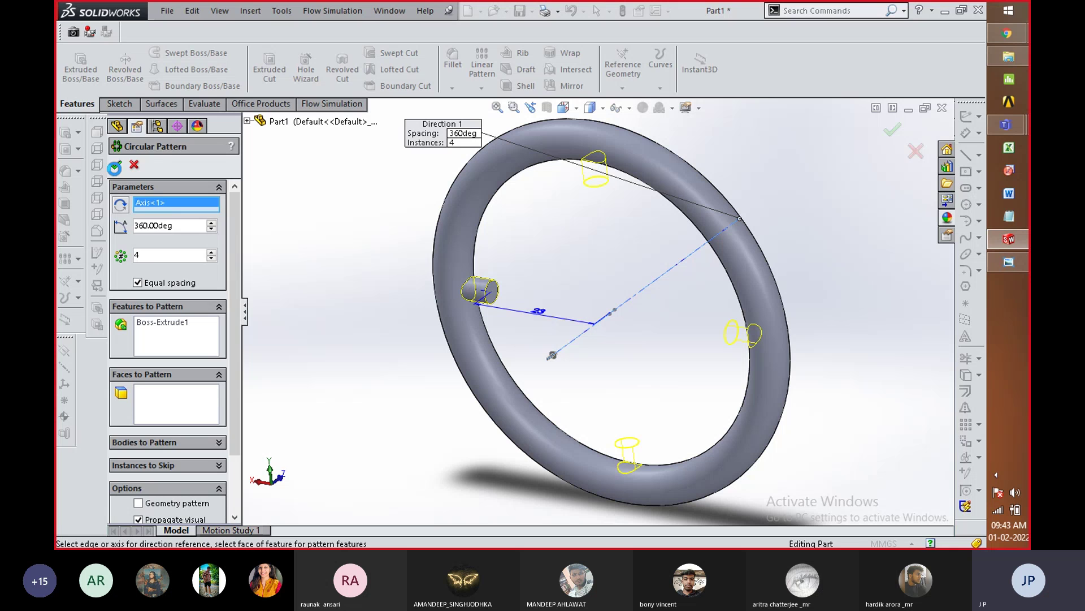
left_click(116, 165)
left_click(368, 343)
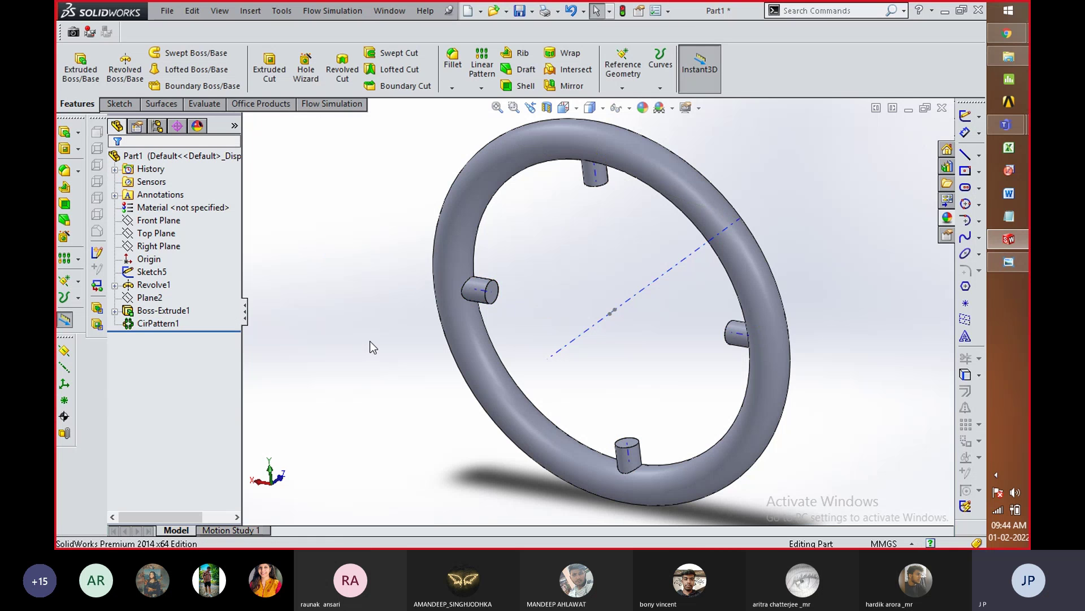
key("ctrl+1")
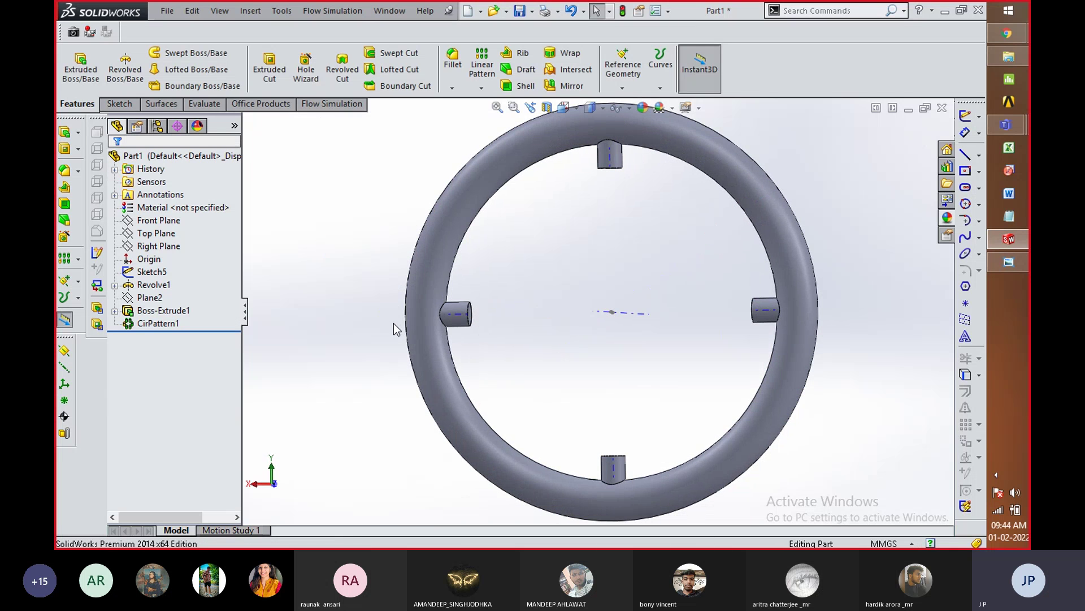
scroll(396, 327, "down", 3)
scroll(341, 235, "up", 5)
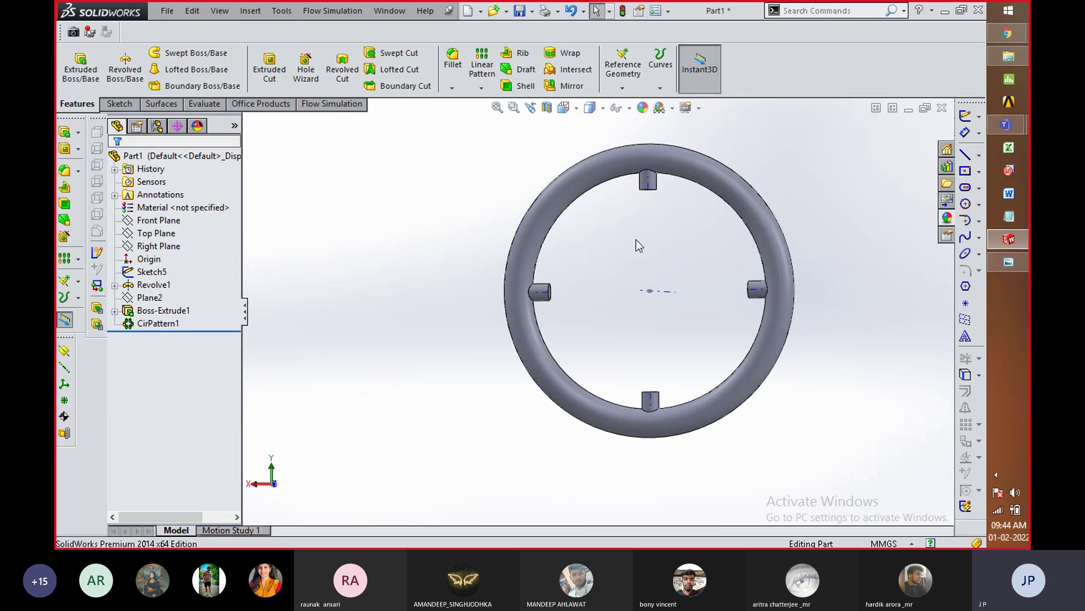
middle_click_drag(665, 298, 632, 306)
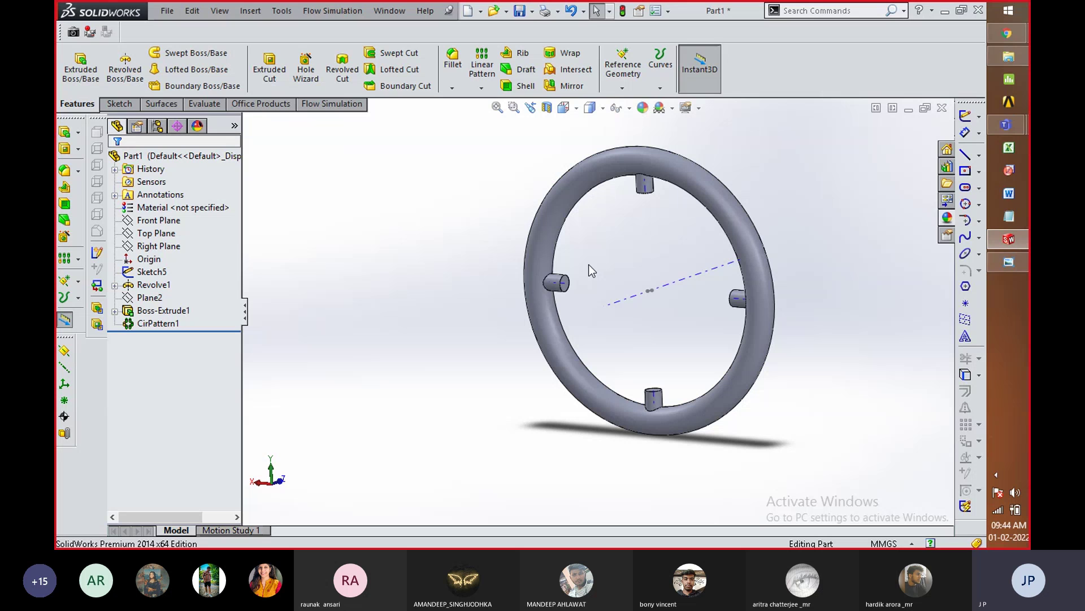
Step: Start a new sketch on the pin's end face
scroll(556, 283, "up", 8)
right_click(547, 285)
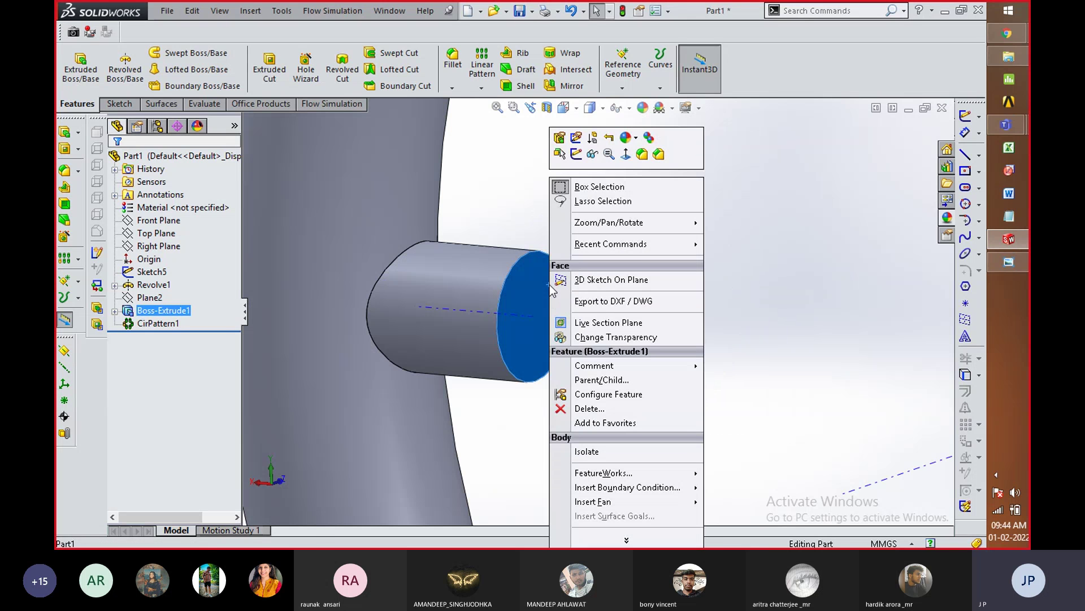
left_click(576, 153)
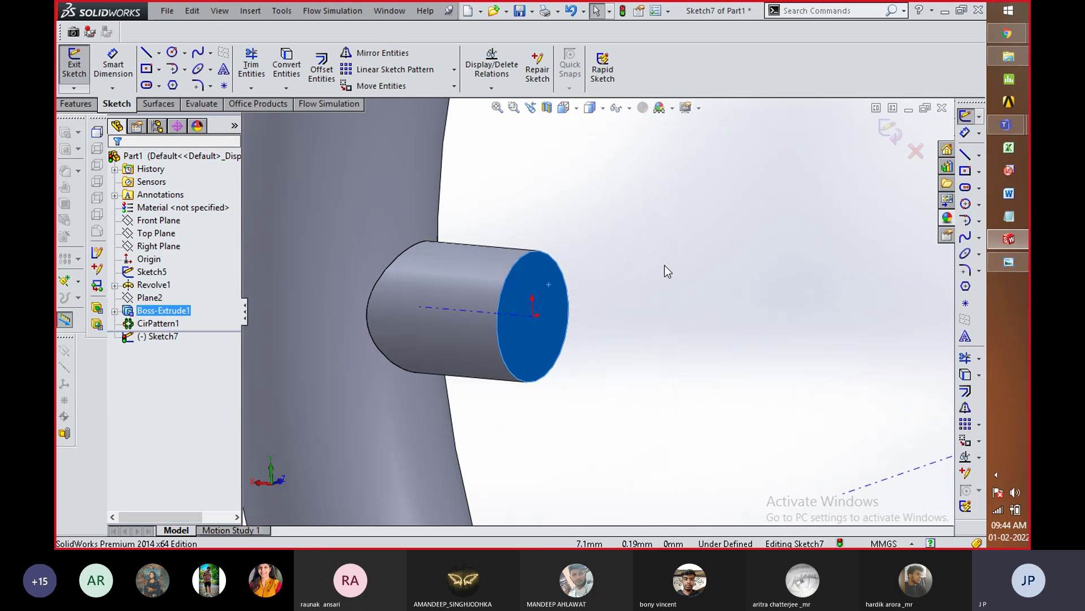
key("space")
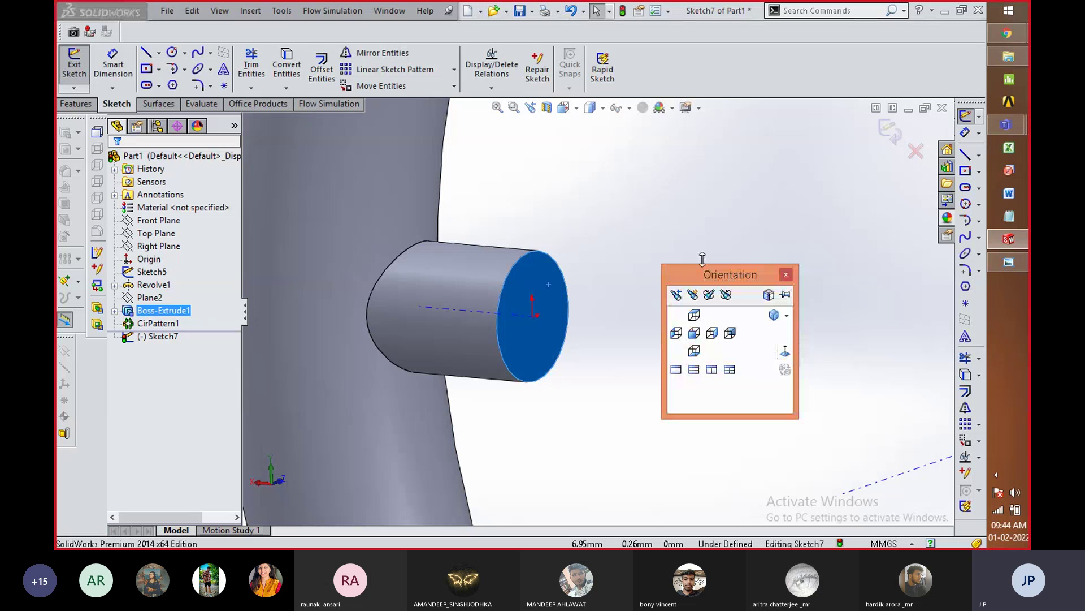
key("Escape")
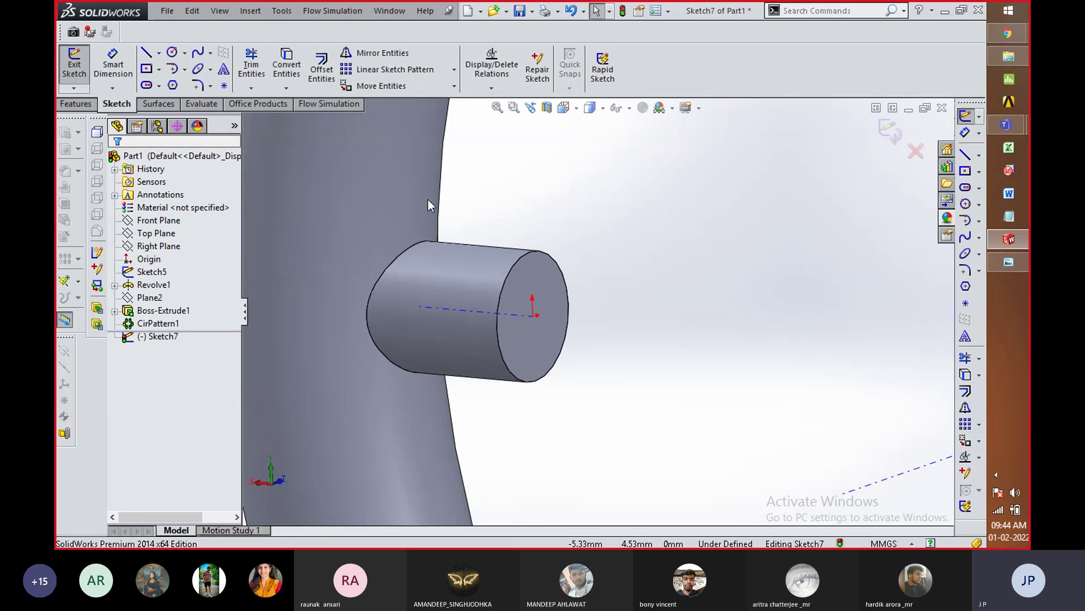
Step: Draw a circle of radius about 0.54 centred on the pin's end face
left_click(171, 52)
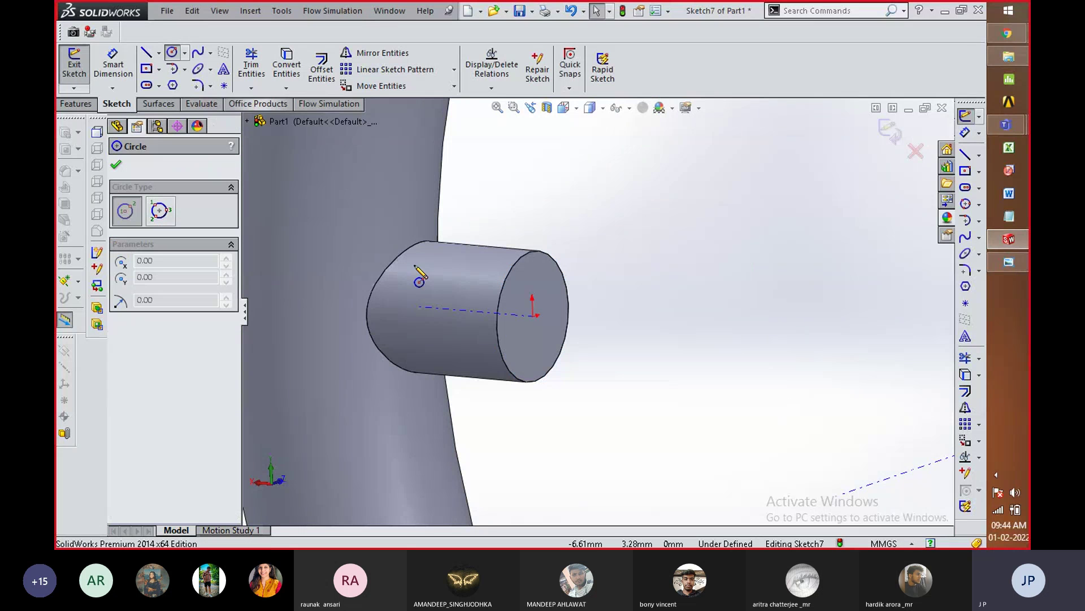
left_click(532, 315)
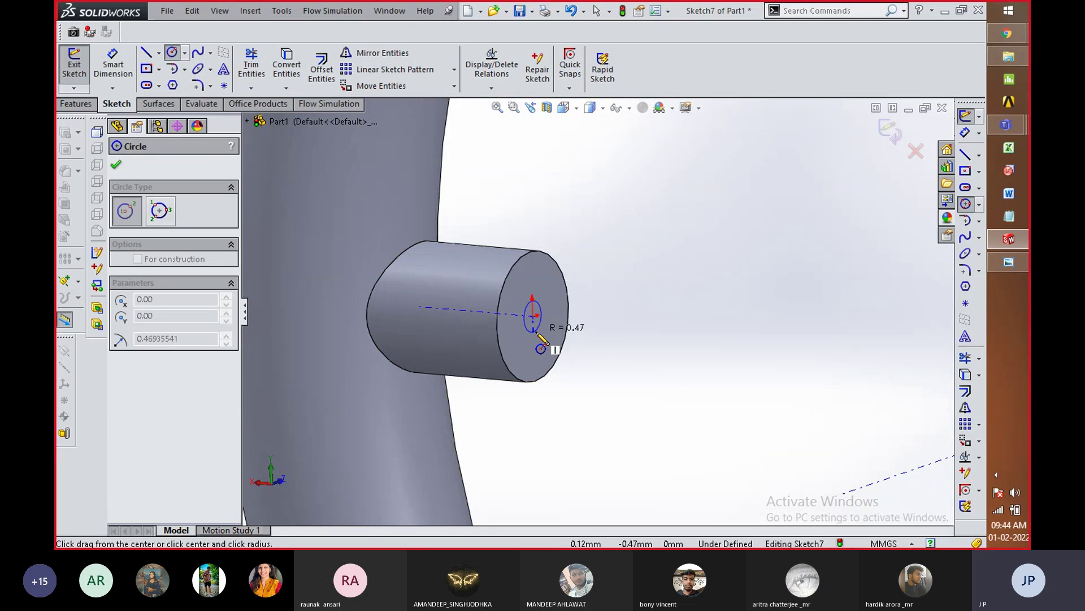
left_click(538, 332)
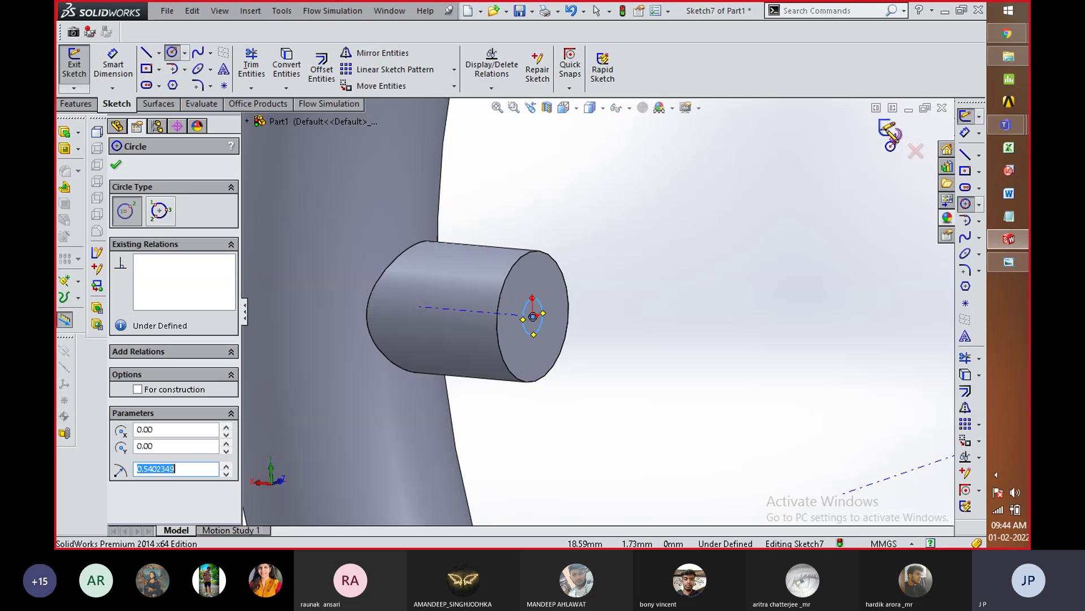
left_click(890, 133)
Step: Cut the small circle 13 mm deep through the pin into the ring as Cut-Extrude1
left_click(269, 68)
scroll(608, 294, "up", 3)
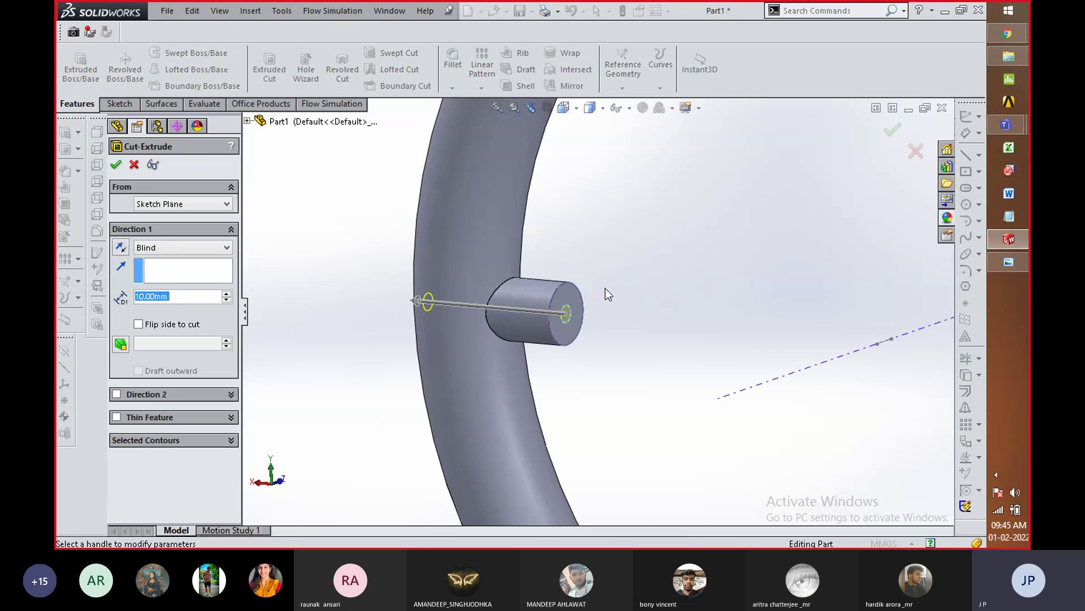
middle_click_drag(548, 282, 631, 283)
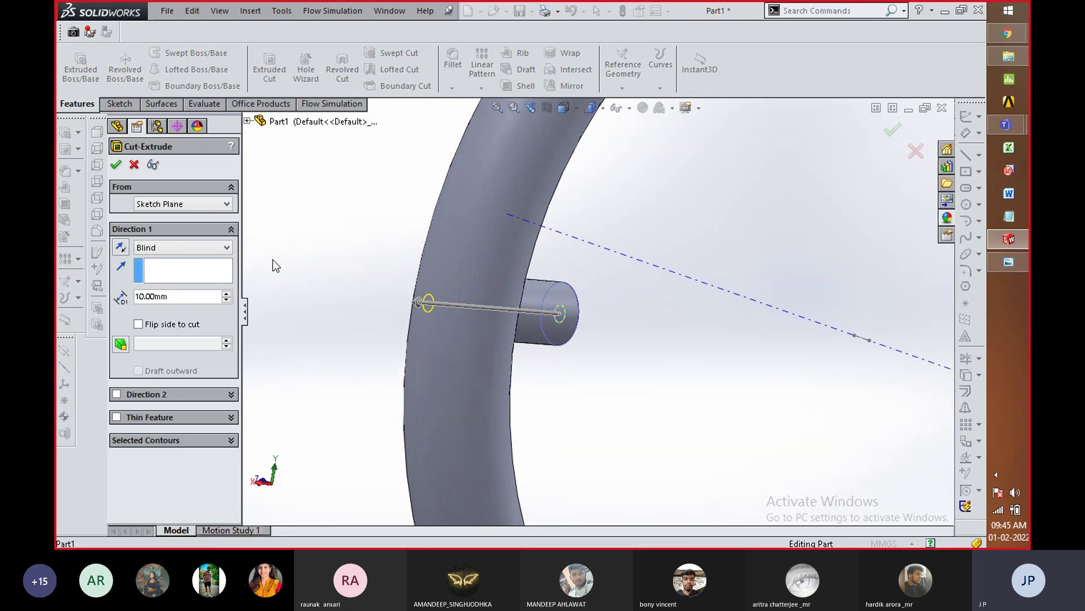
left_click_drag(419, 302, 378, 298)
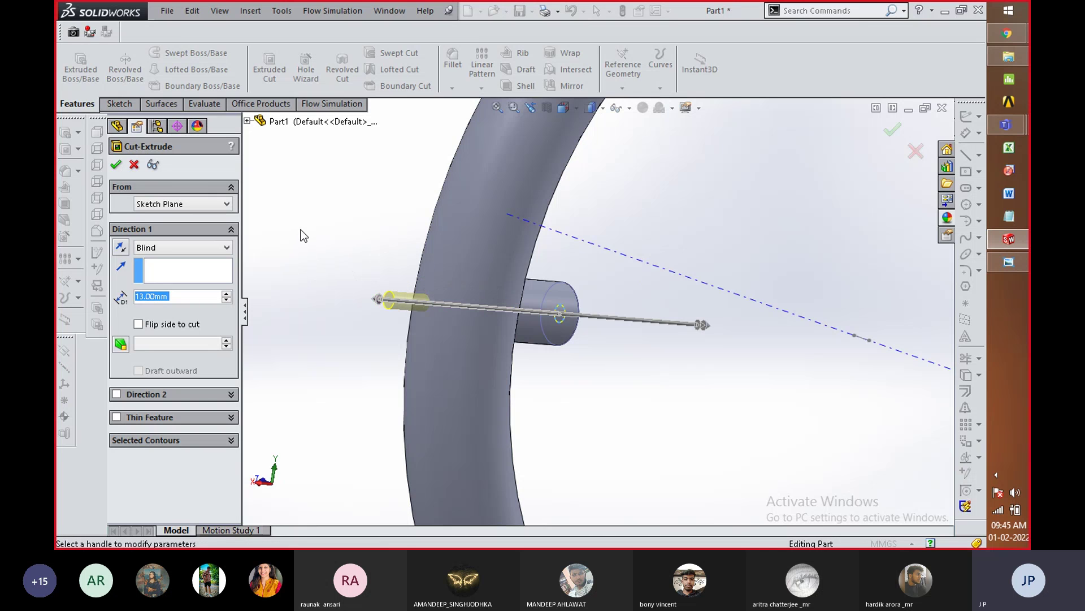
left_click(115, 165)
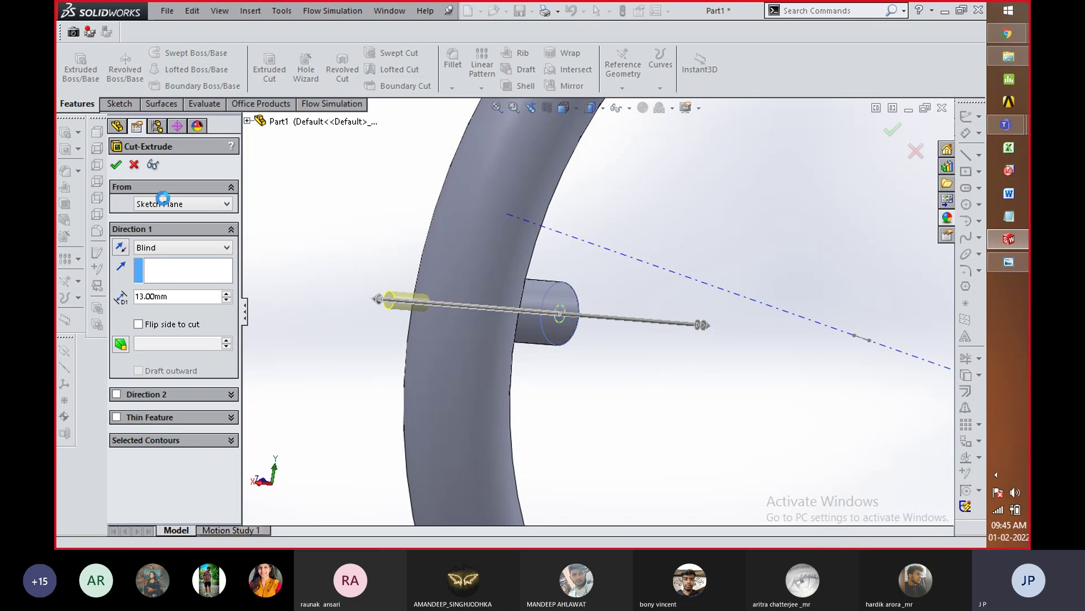
scroll(461, 299, "up", 5)
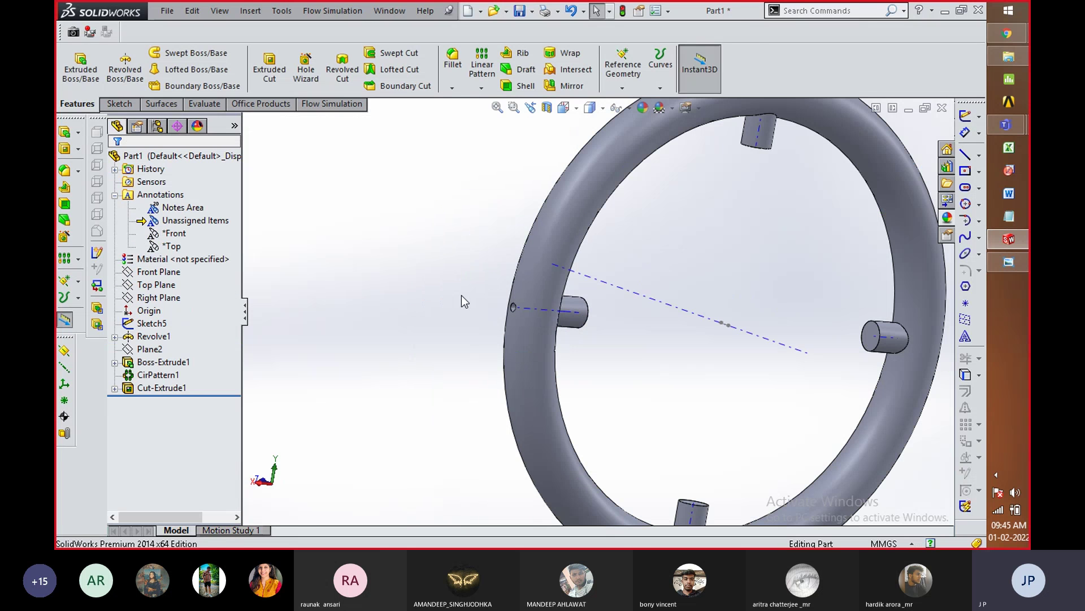
Step: Switch the display style to Hidden Lines Visible, then back to Shaded
left_click(604, 108)
left_click(591, 179)
scroll(598, 313, "down", 5)
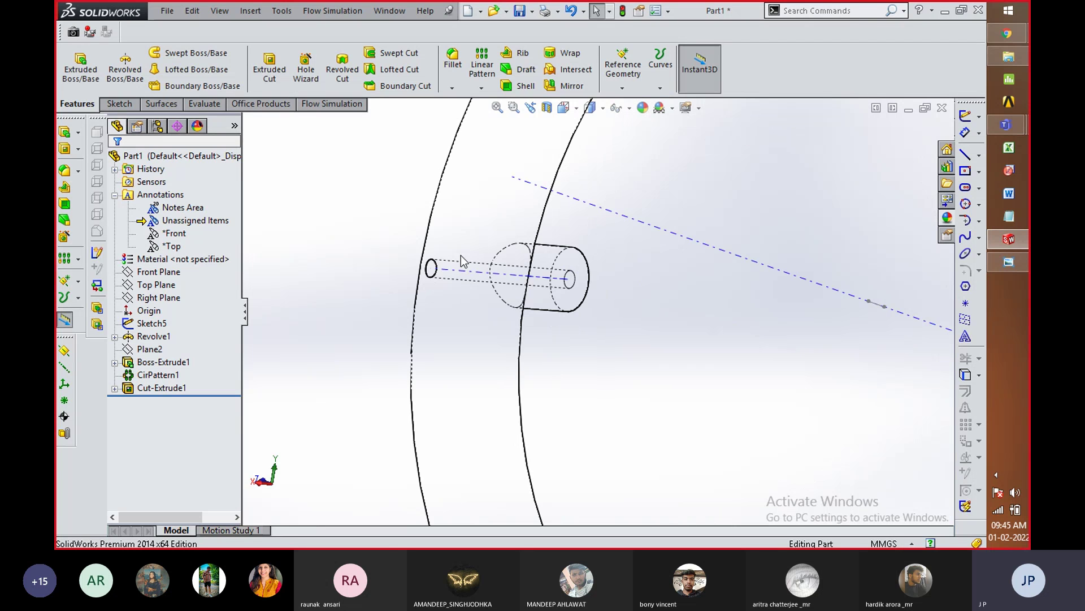
left_click(590, 108)
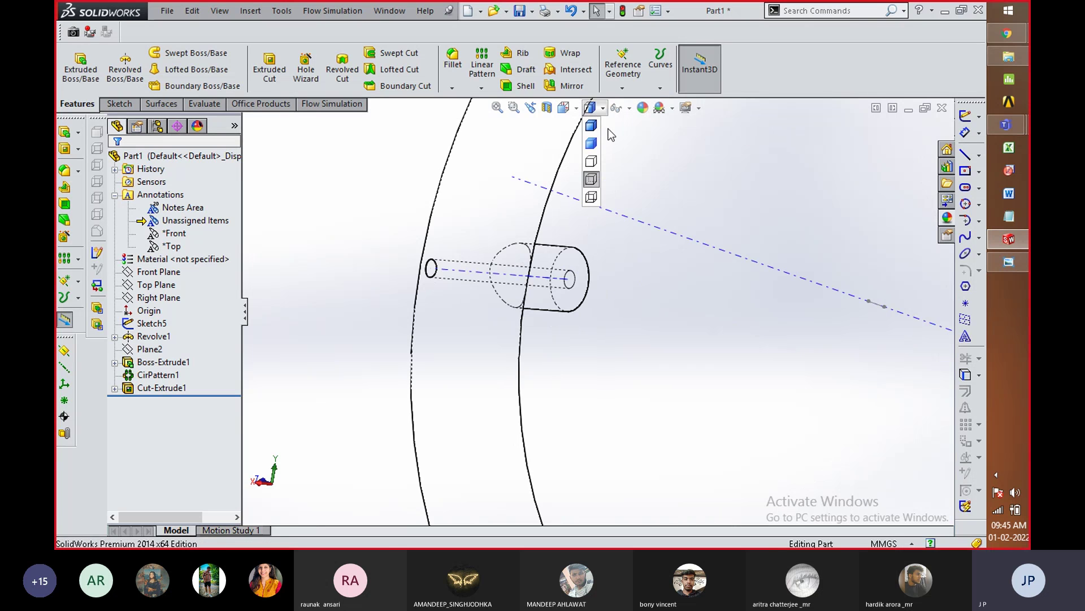
left_click(591, 127)
scroll(617, 286, "up", 6)
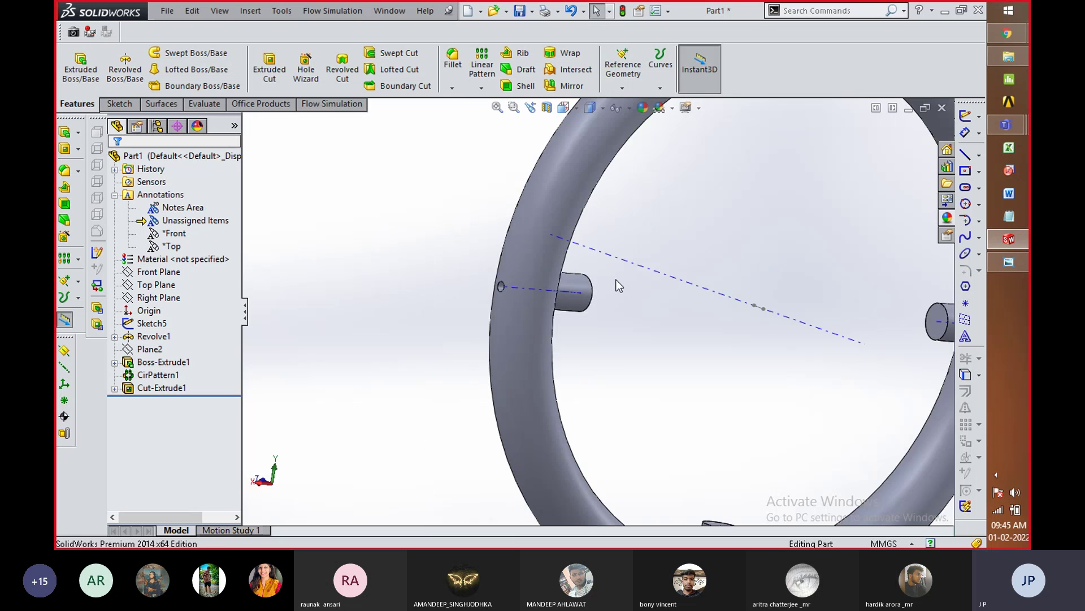
Step: Apply a Front Plane section view to expose the drilled hole through the pin
left_click(546, 108)
middle_click_drag(436, 259, 475, 263)
scroll(877, 346, "down", 5)
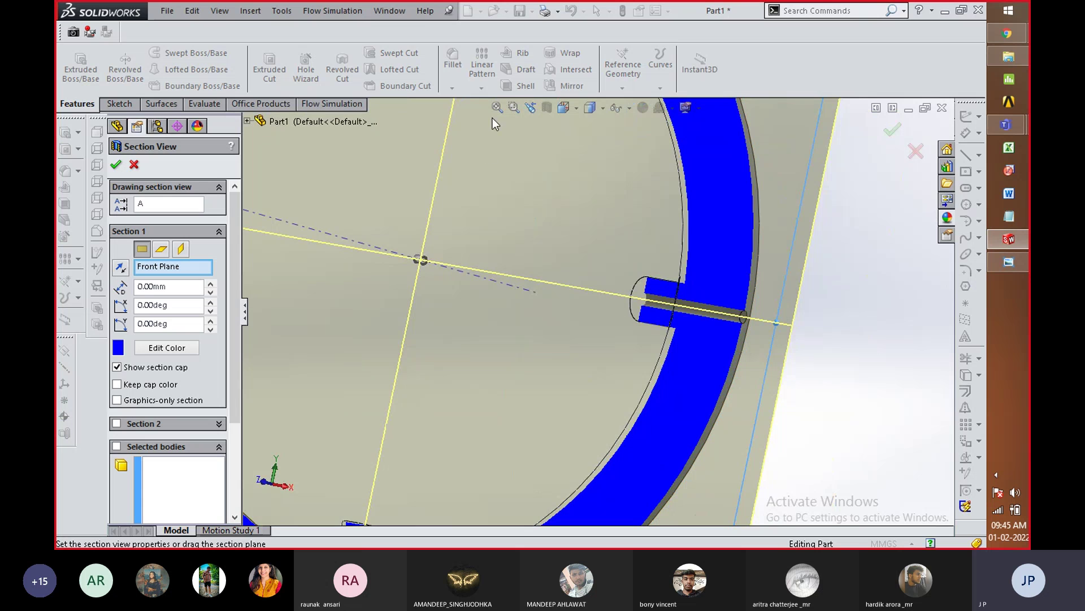
left_click(892, 133)
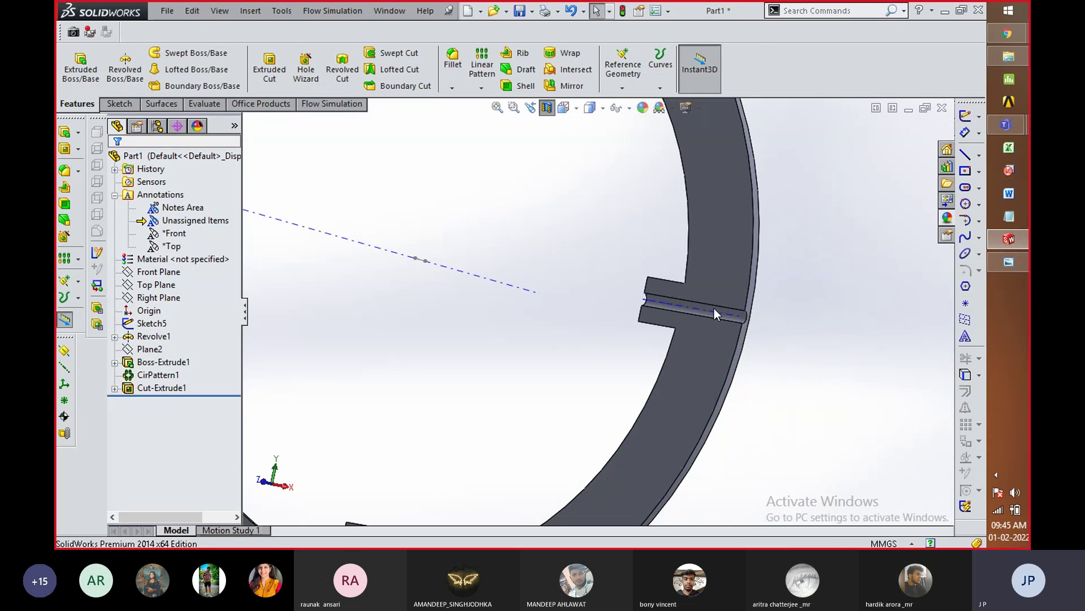
scroll(718, 299, "up", 2)
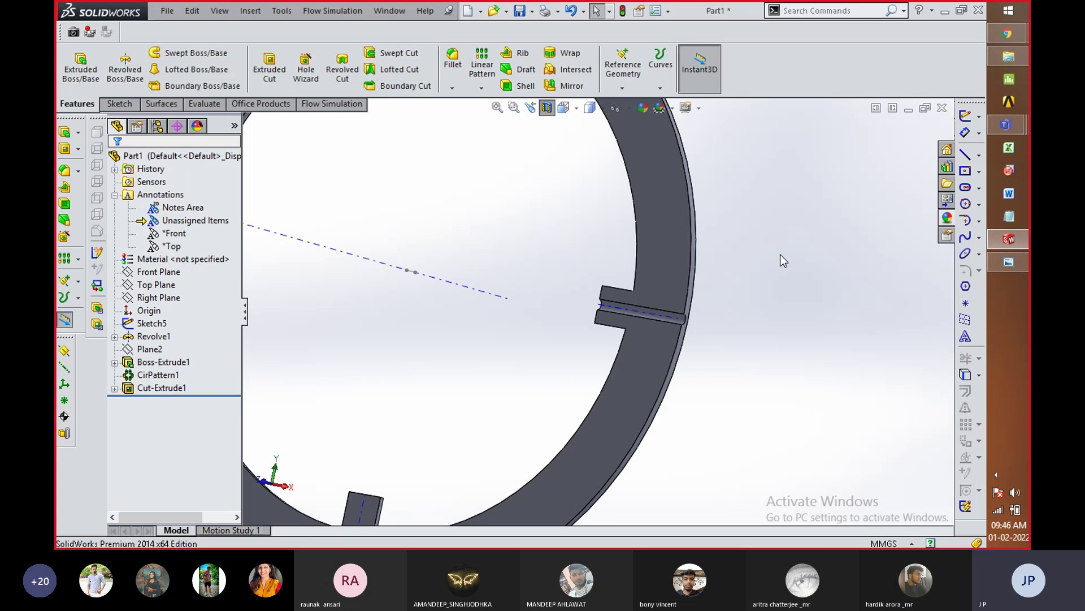
scroll(780, 254, "down", 3)
scroll(779, 253, "up", 5)
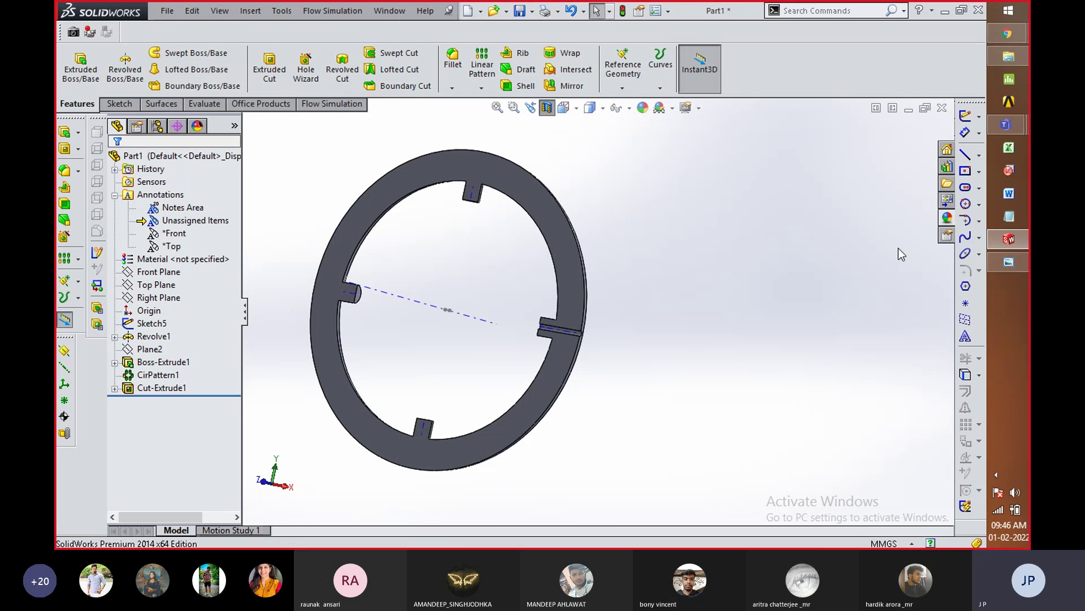
left_click(1010, 264)
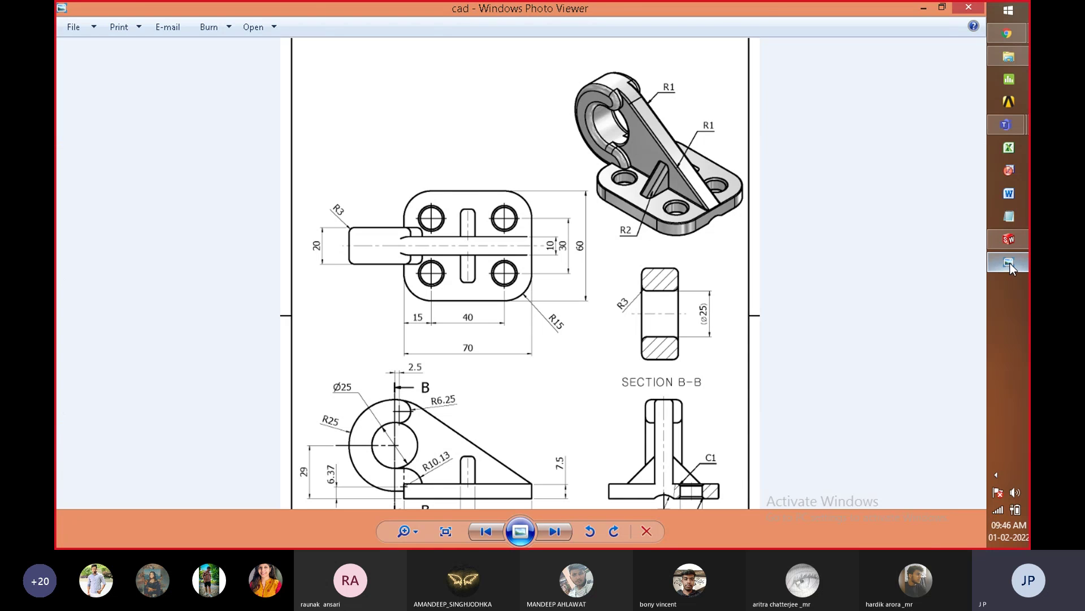
left_click(1010, 263)
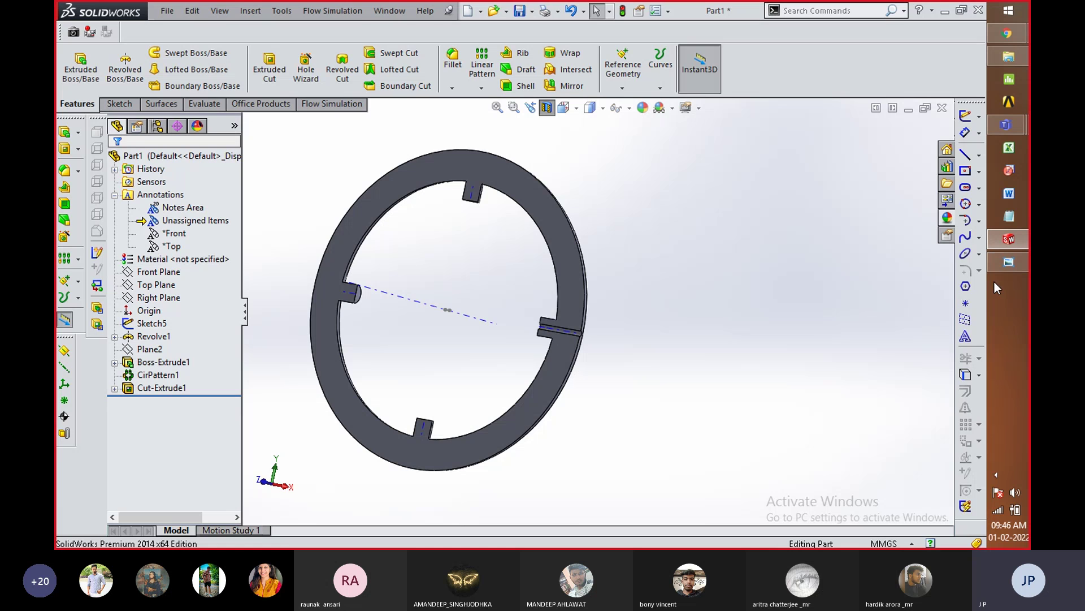
Step: Create a new blank part, Part2, and set its units to MMGS
left_click(1010, 263)
left_click(1010, 262)
left_click(164, 12)
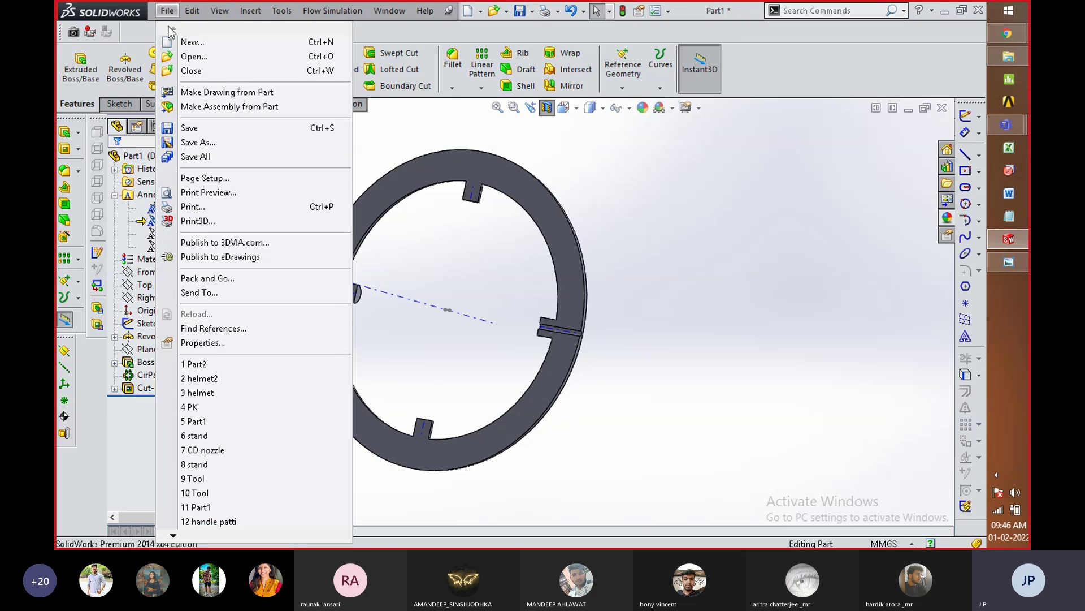
left_click(190, 43)
double_click(252, 160)
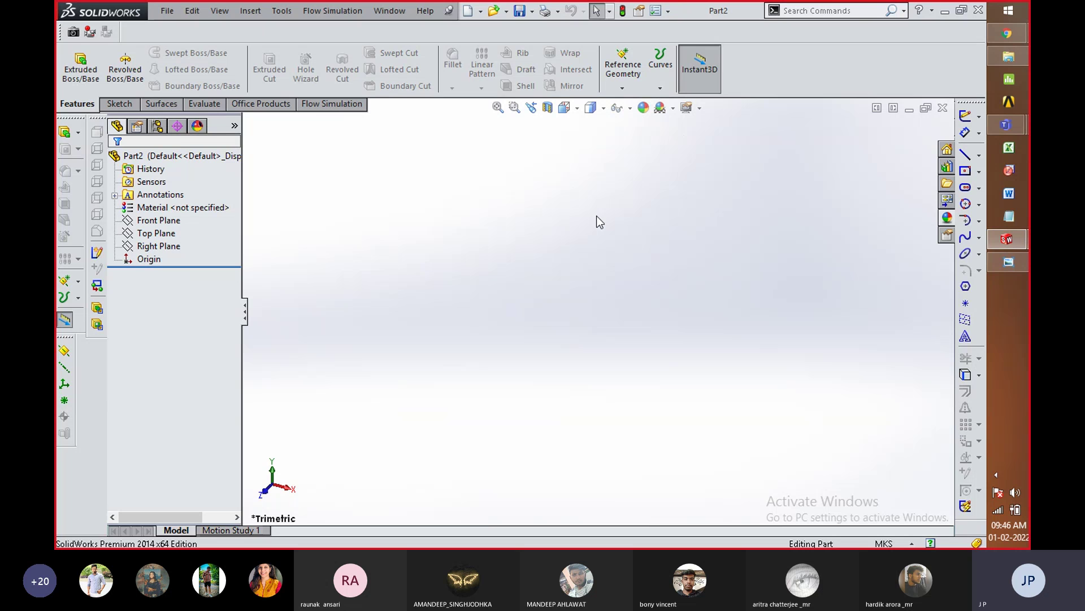
left_click(885, 542)
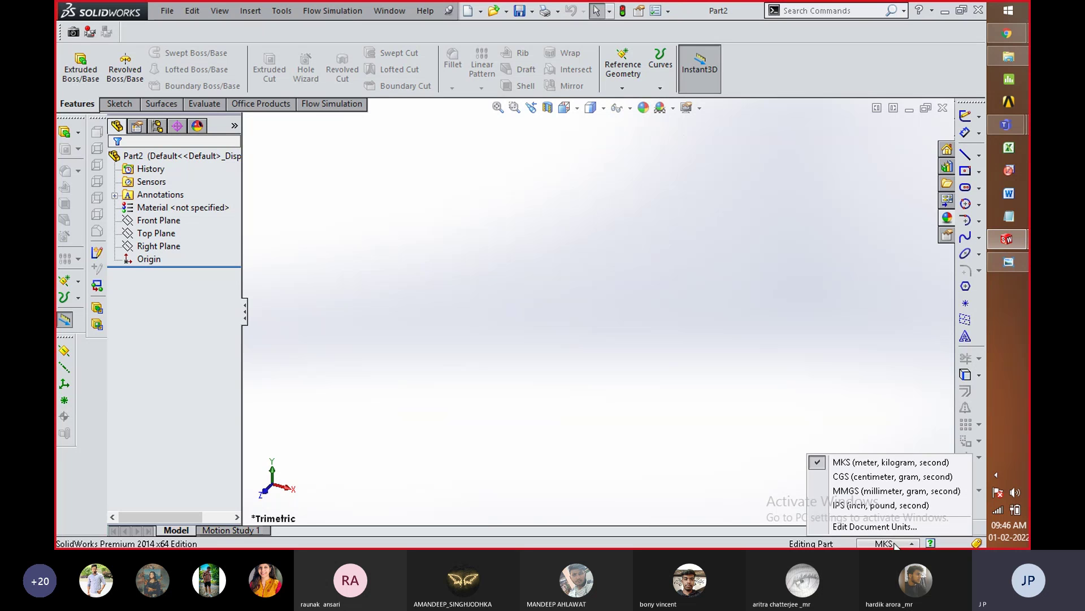
left_click(880, 490)
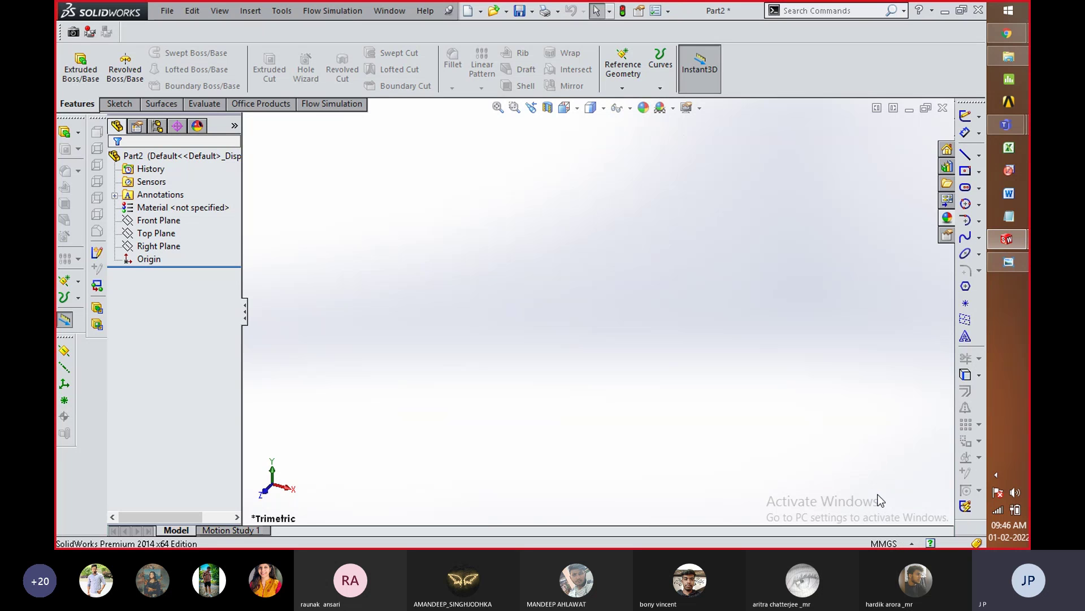
Step: Restore, reposition and re-maximize the Part2 window beside the ring part
left_click(878, 108)
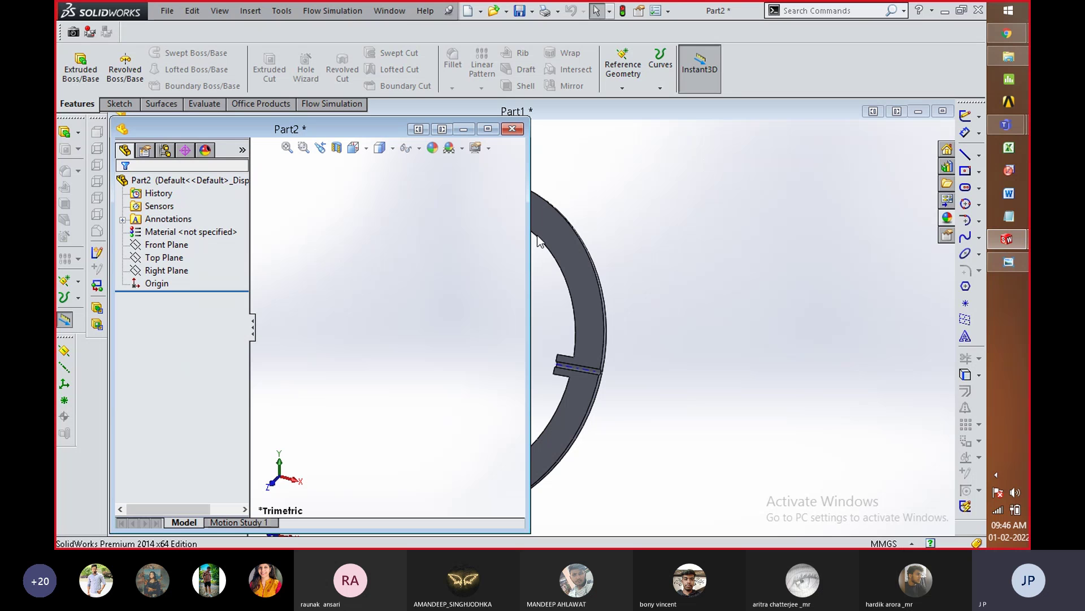
left_click_drag(371, 127, 758, 153)
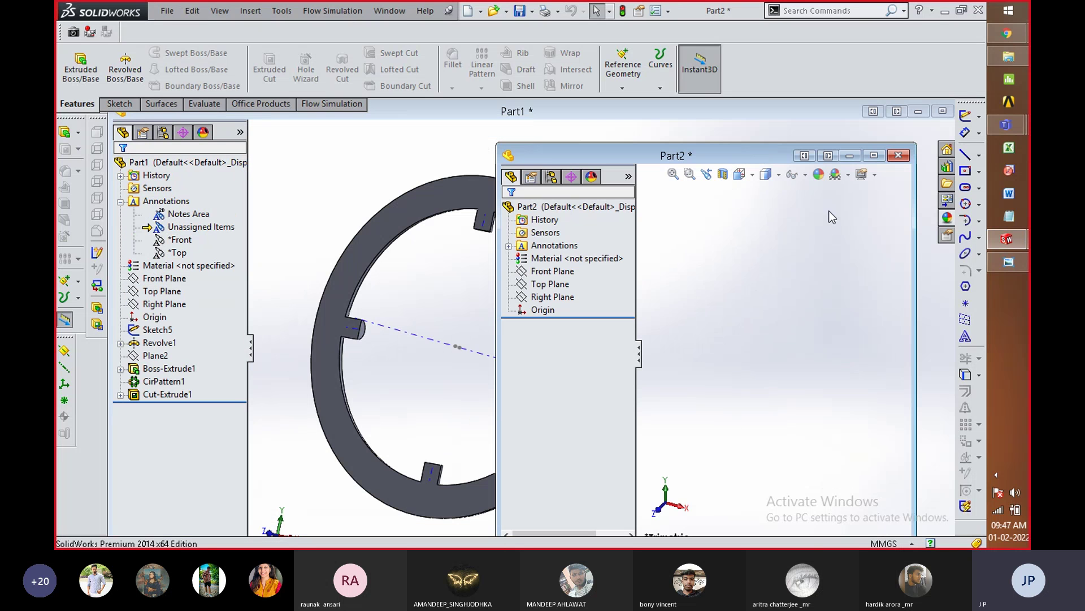
left_click(874, 154)
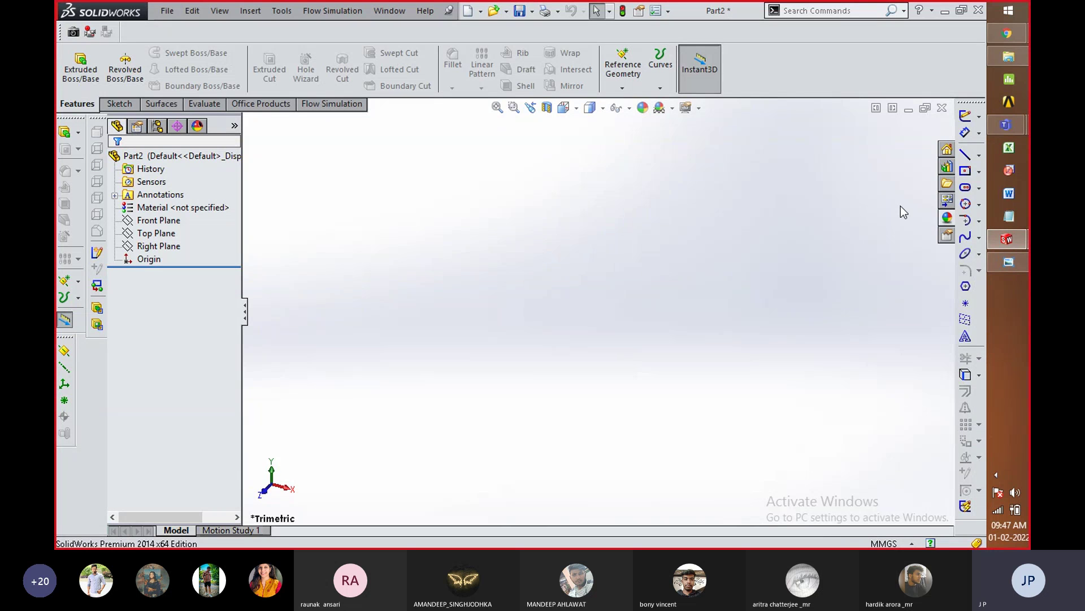
left_click(925, 107)
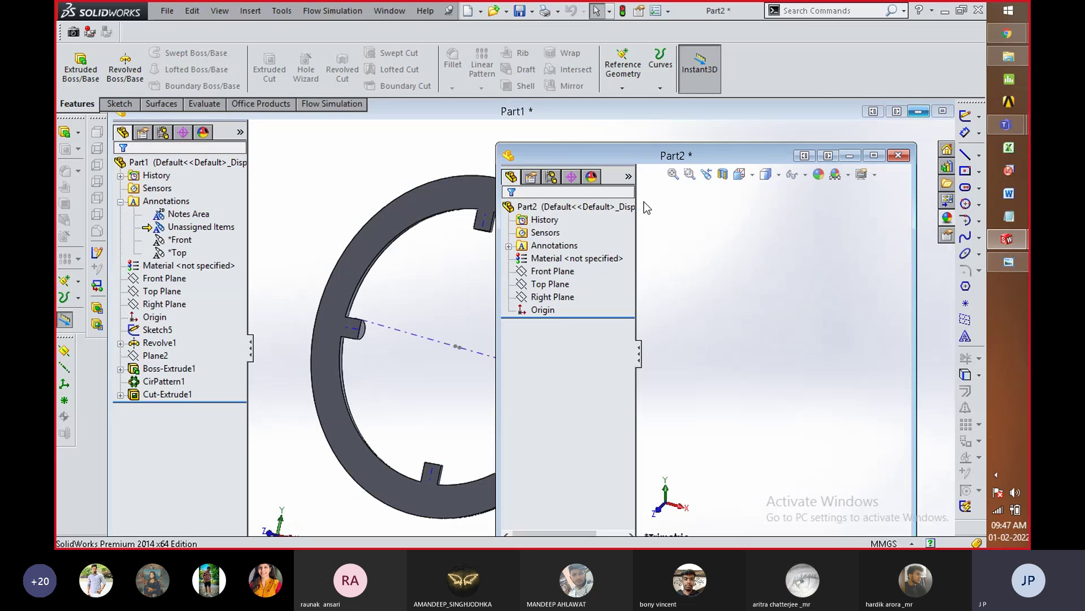
left_click_drag(638, 158, 661, 151)
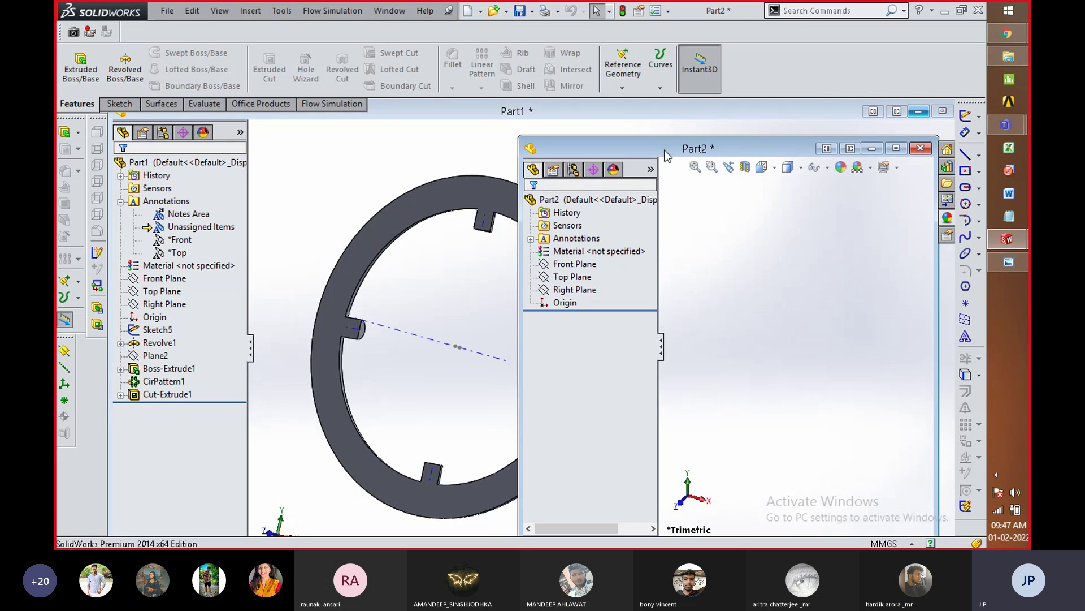
left_click(895, 148)
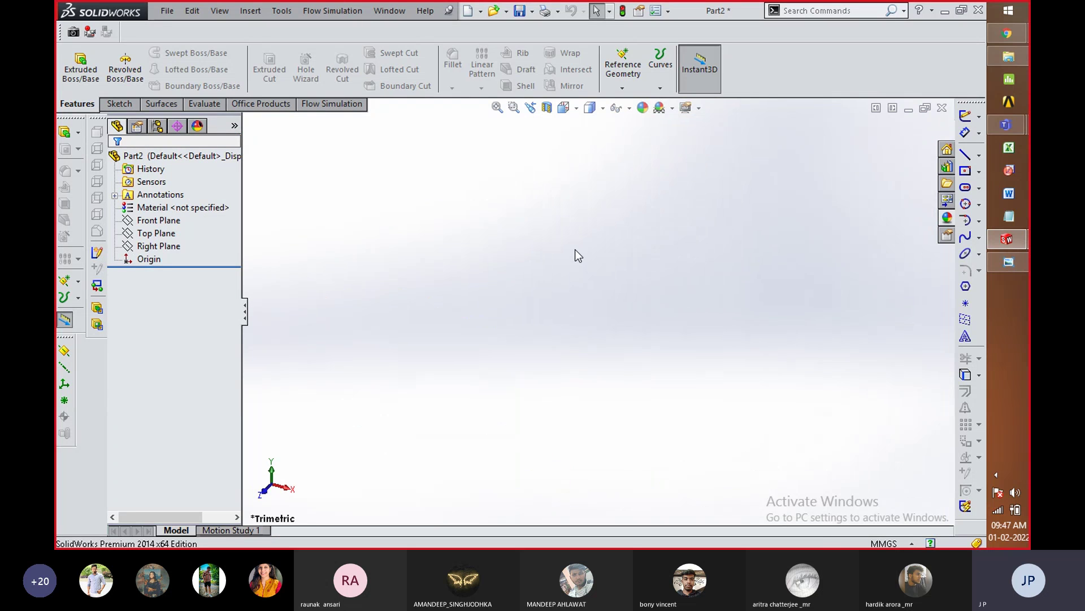
Step: Show the Modeling Practice Drawings 49 bracket sheet in Photo Viewer, zoomed to fit
left_click(1017, 263)
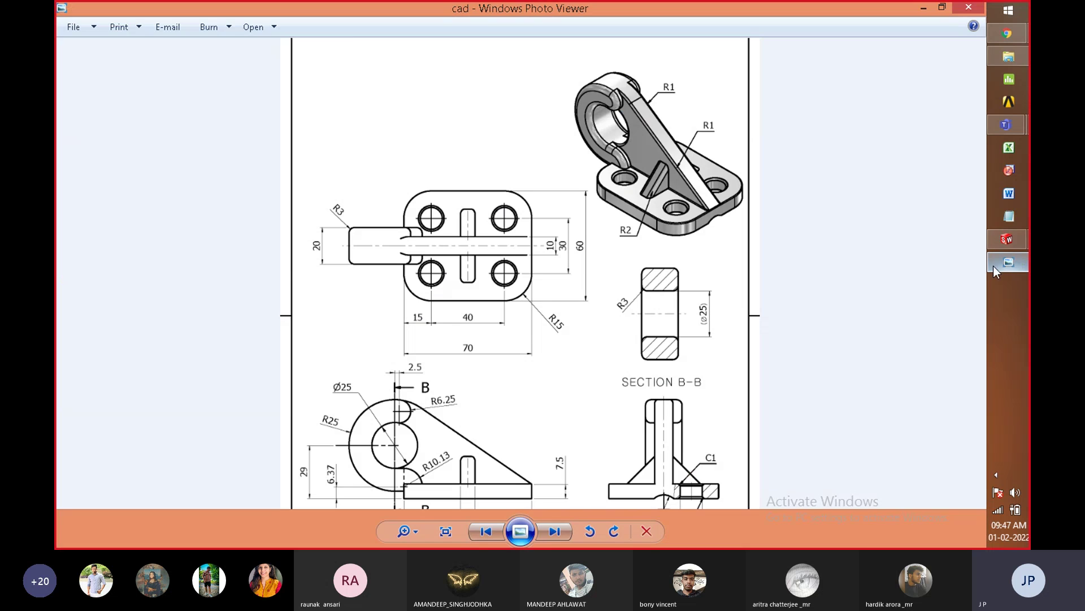
scroll(616, 323, "down", 2)
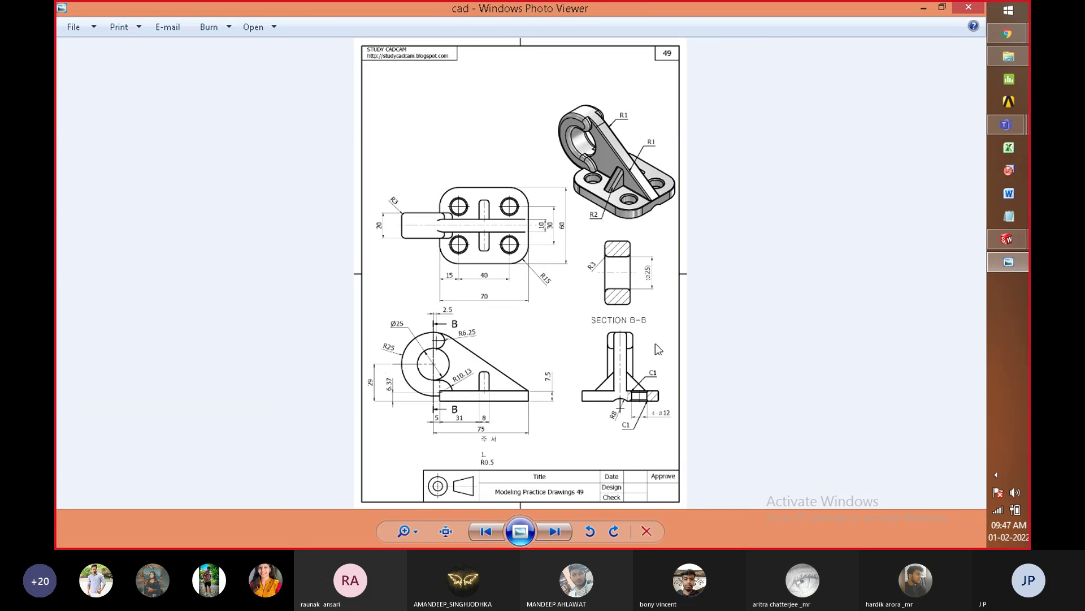
scroll(605, 427, "up", 3)
scroll(605, 427, "down", 2)
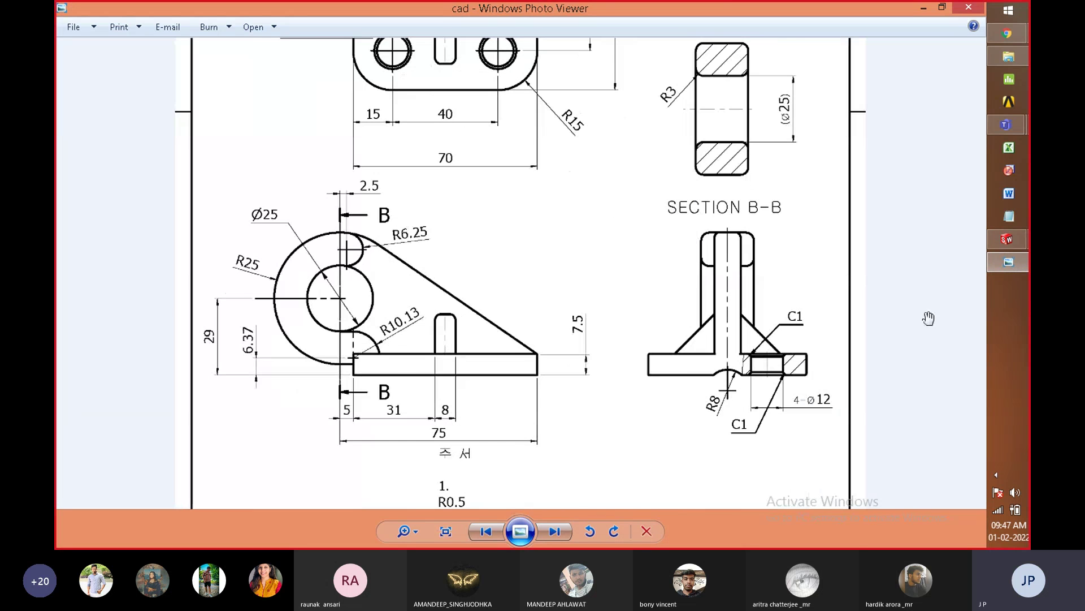
scroll(815, 323, "up", 2)
scroll(815, 323, "down", 1)
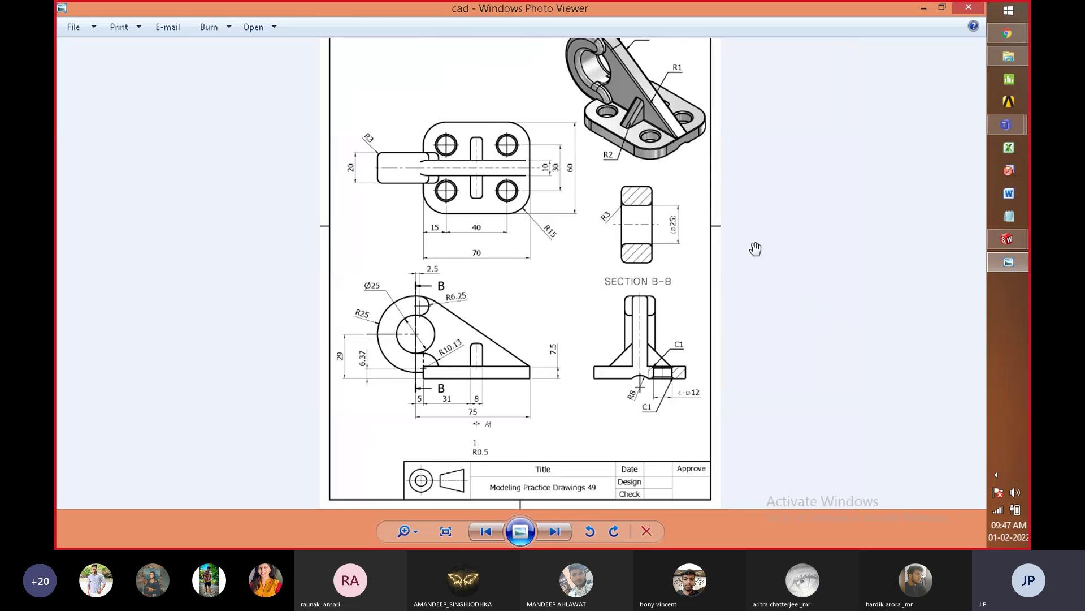
scroll(756, 247, "down", 1)
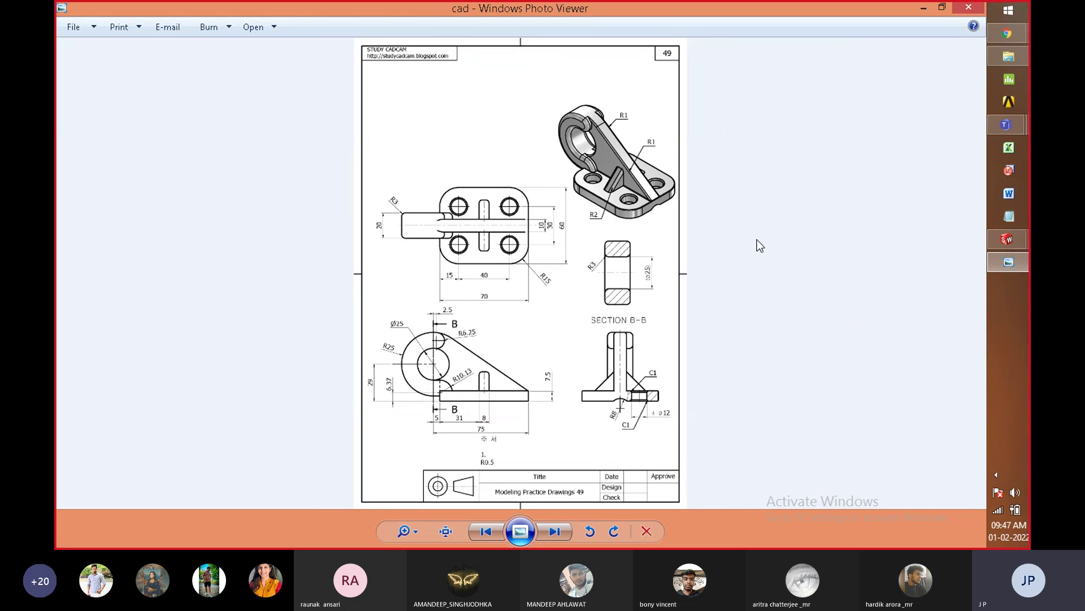
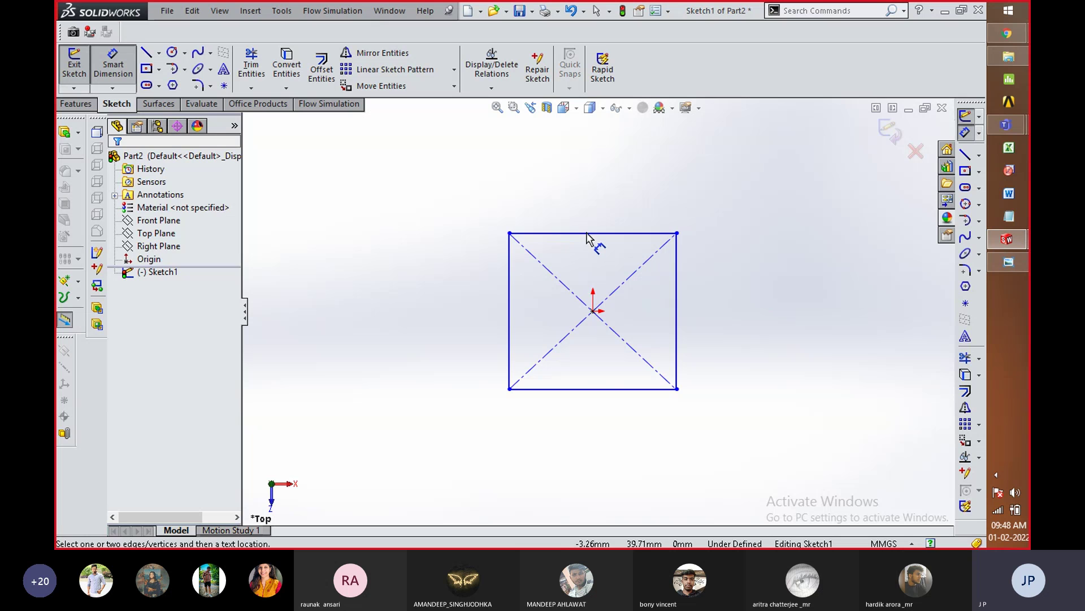
Step: Dimension the rectangle 60 mm wide along the top edge and 70 mm tall on the left
left_click(588, 233)
left_click(591, 214)
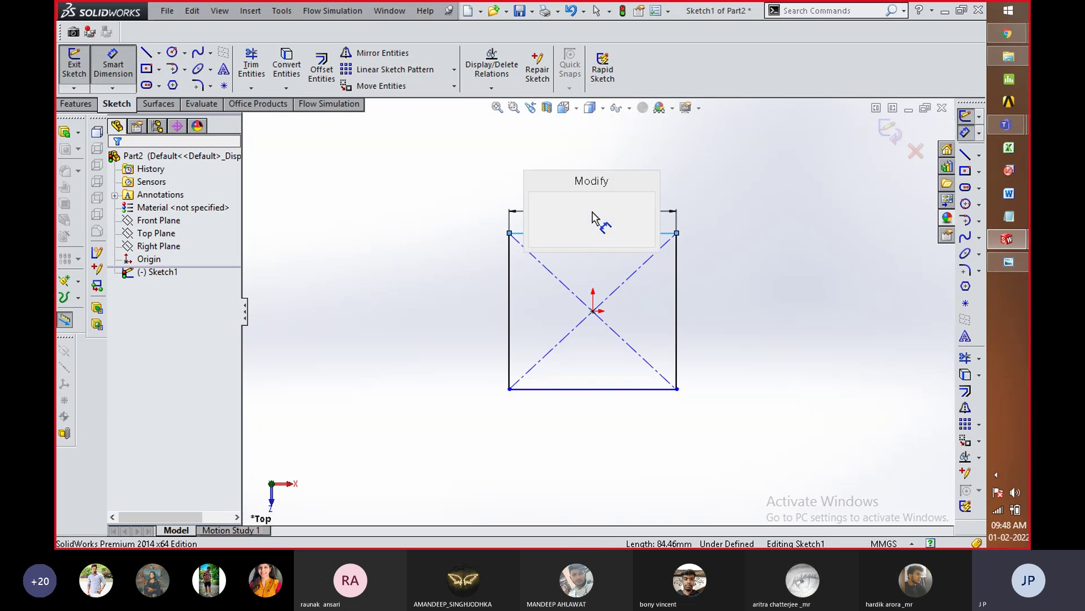
type("60")
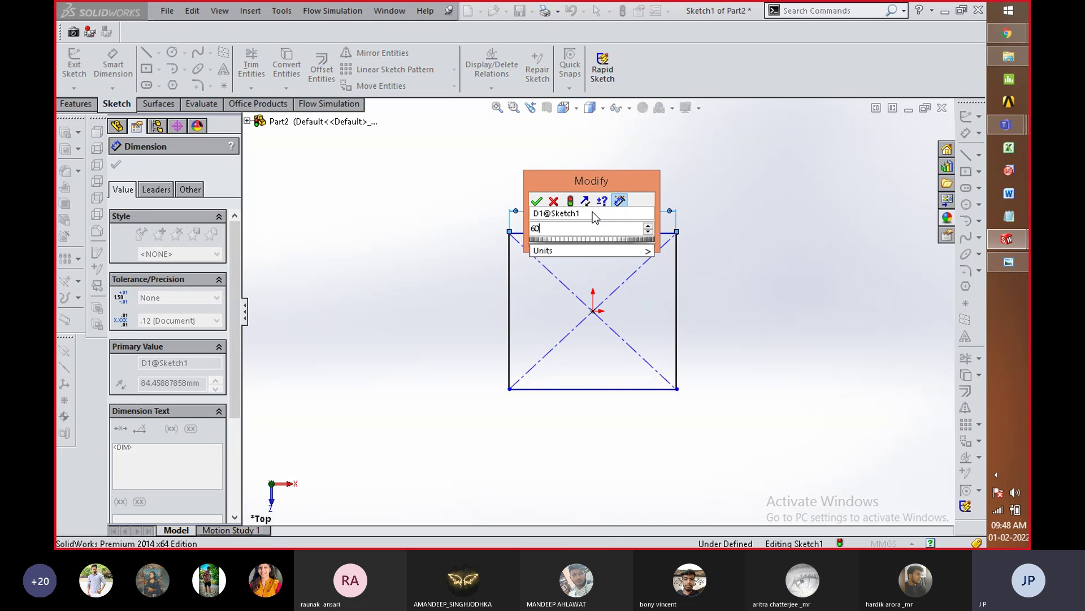
key("Return")
left_click(510, 333)
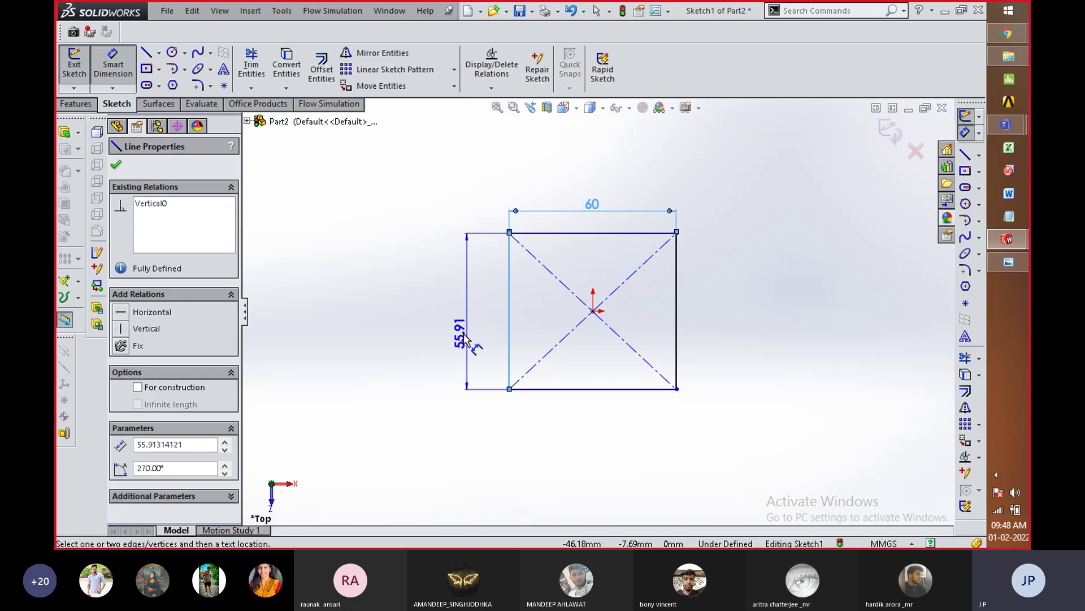
left_click(467, 334)
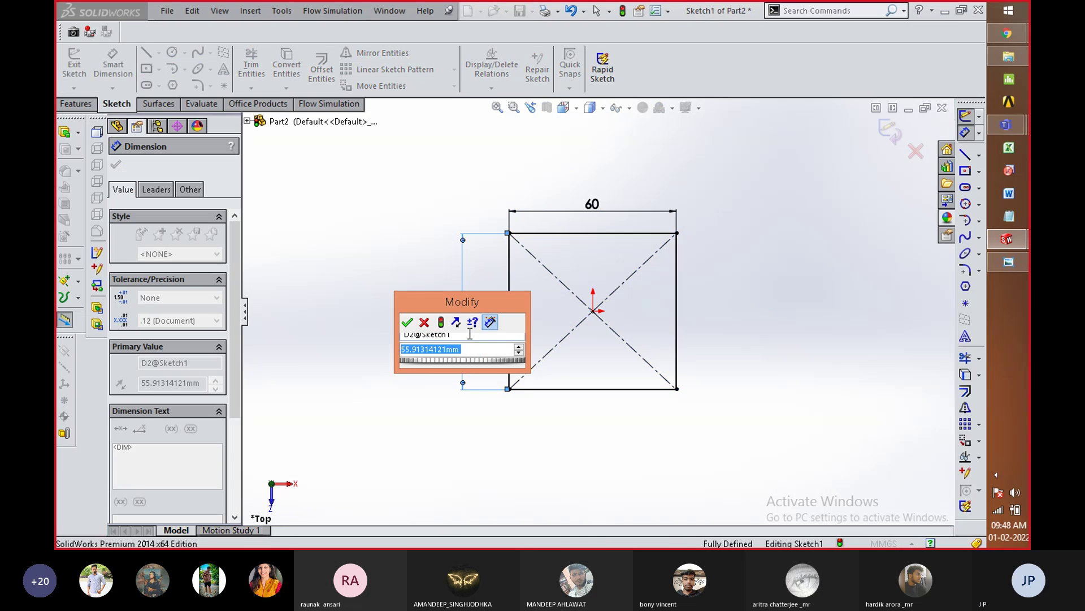
type("6")
key("Escape")
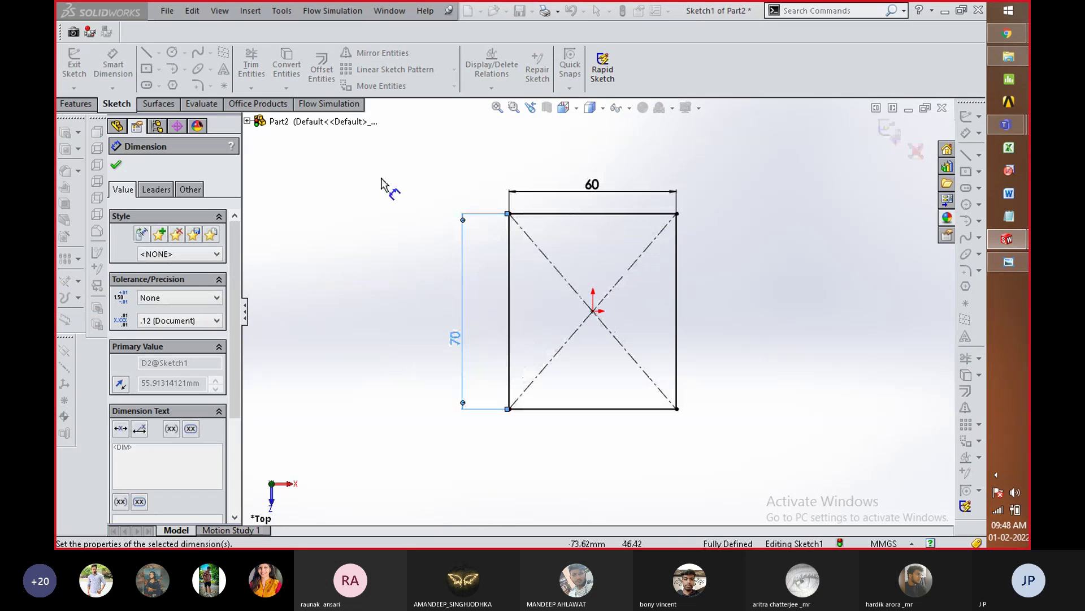
left_click(116, 165)
Step: Round all four rectangle corners with R15 sketch fillets
left_click(198, 86)
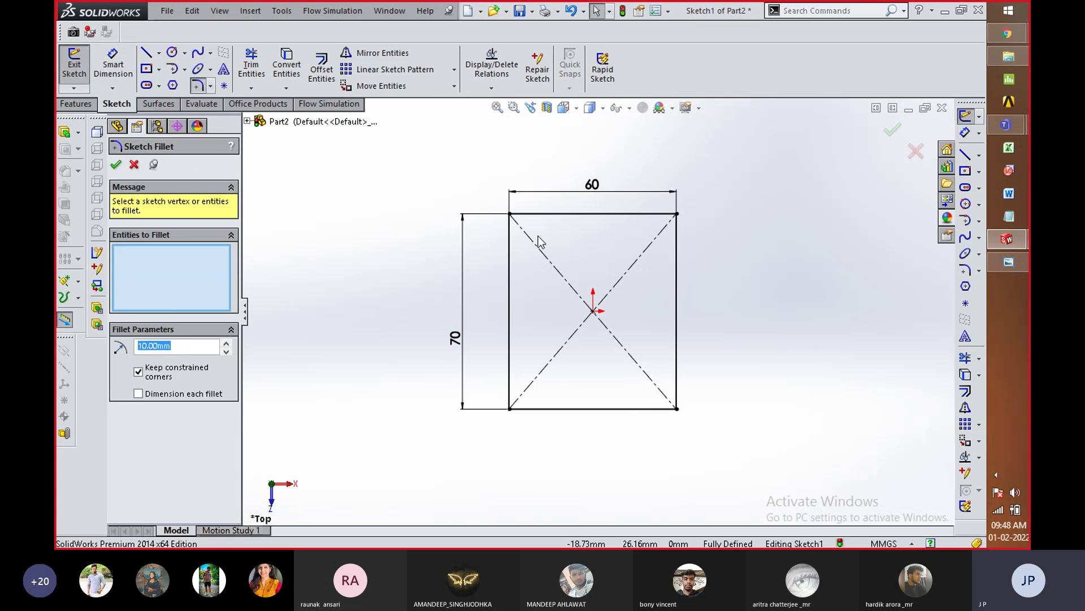
type("15")
key("Return")
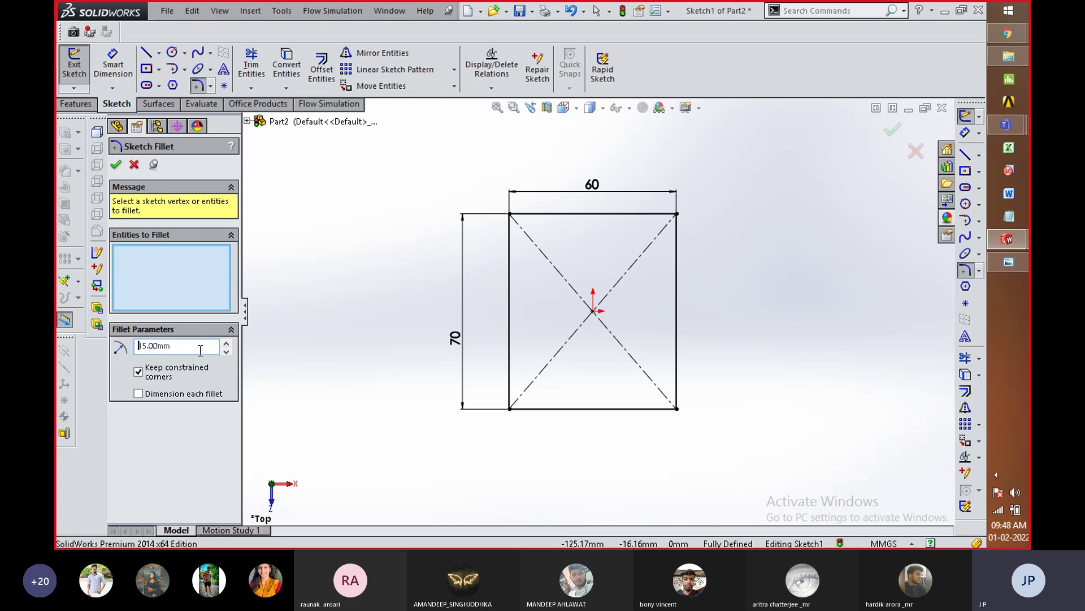
left_click(513, 217)
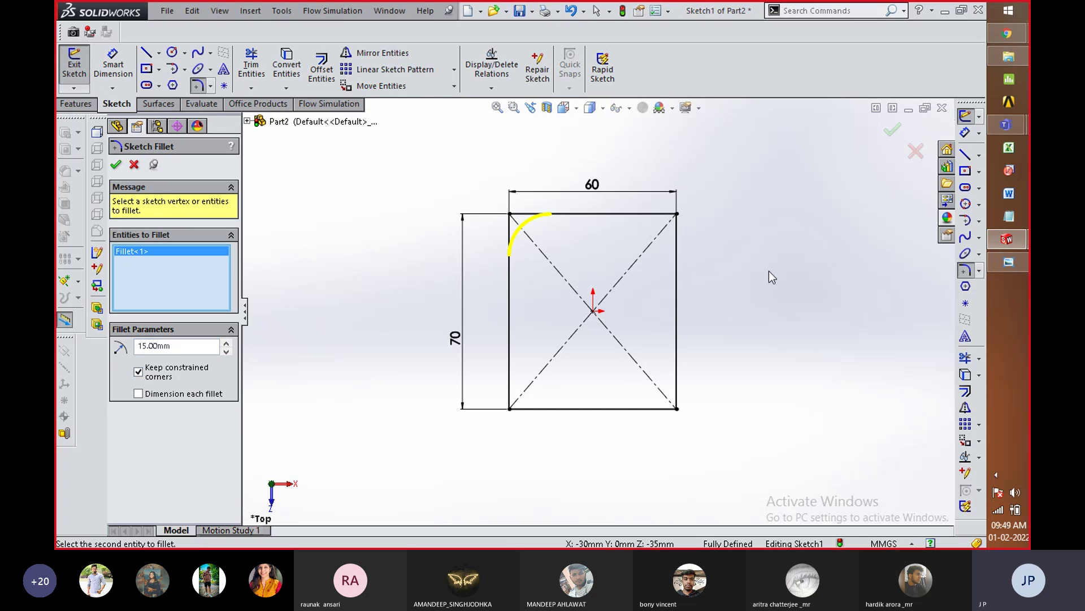
left_click(677, 214)
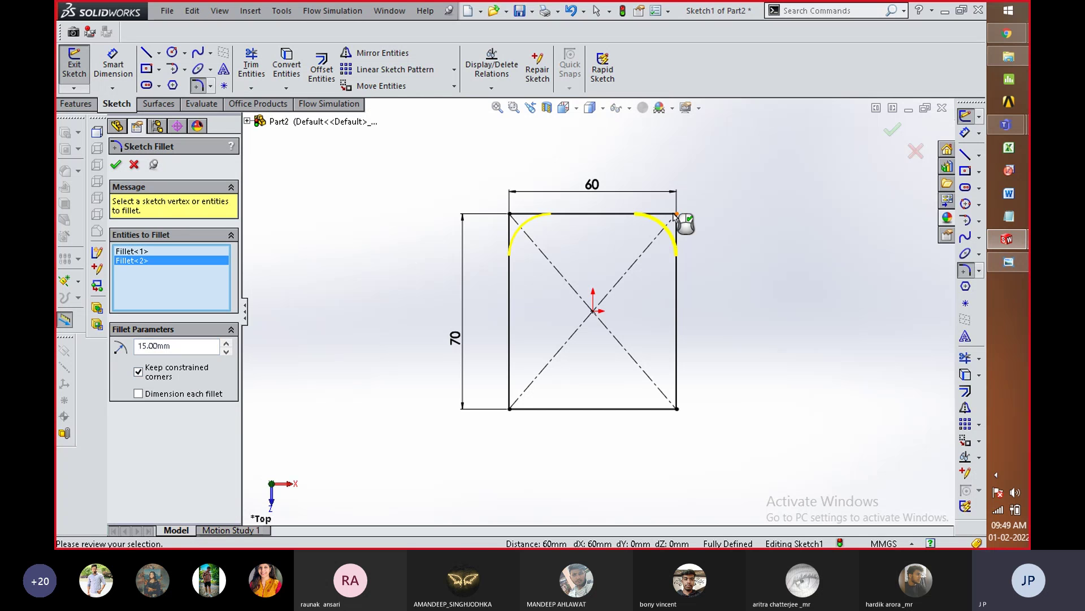
left_click(678, 409)
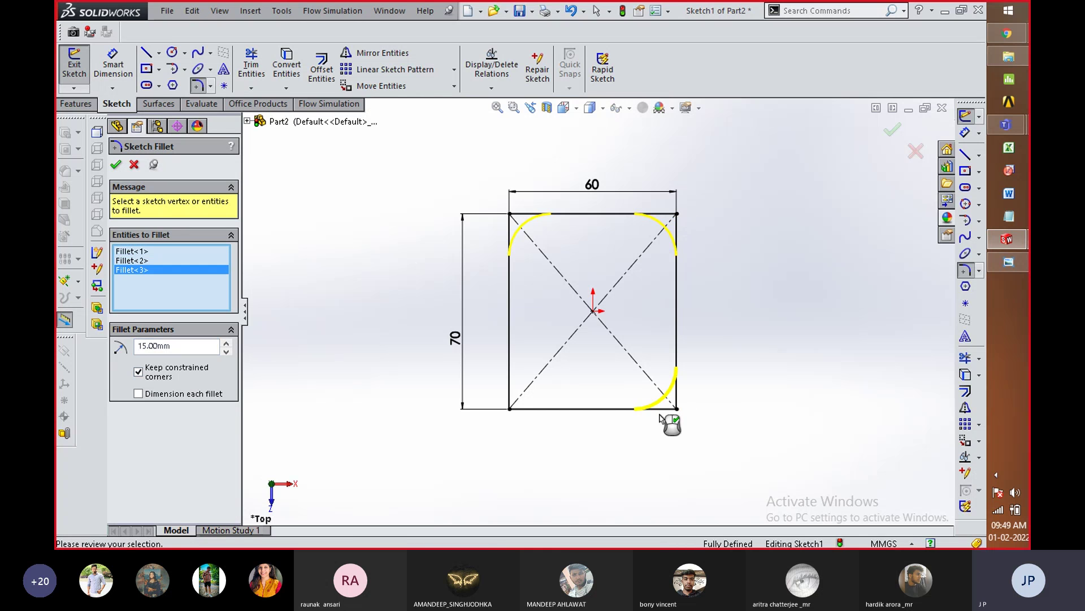
left_click(510, 410)
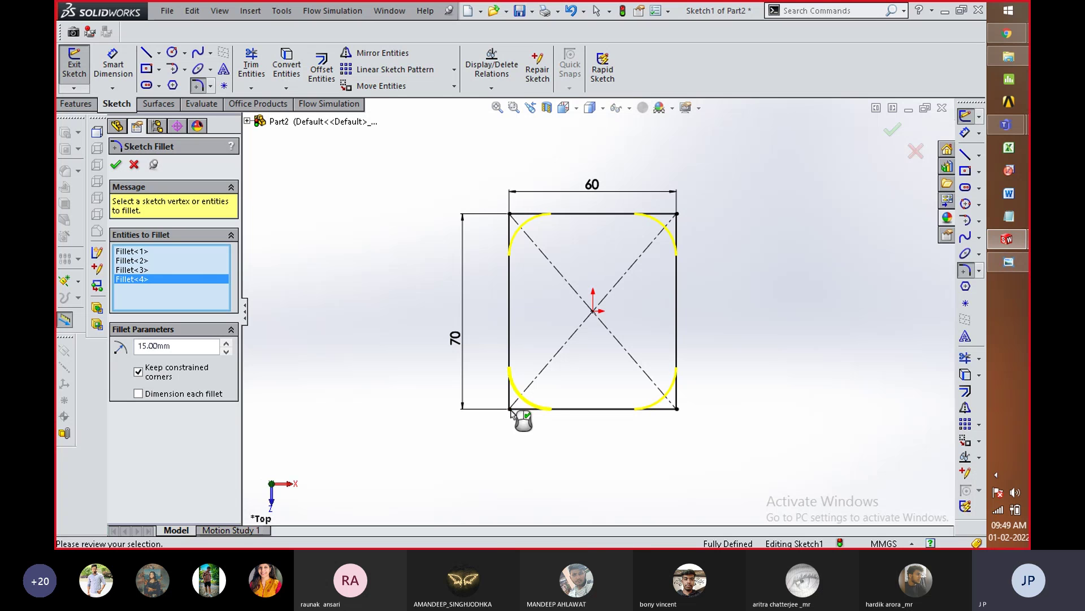
left_click(116, 165)
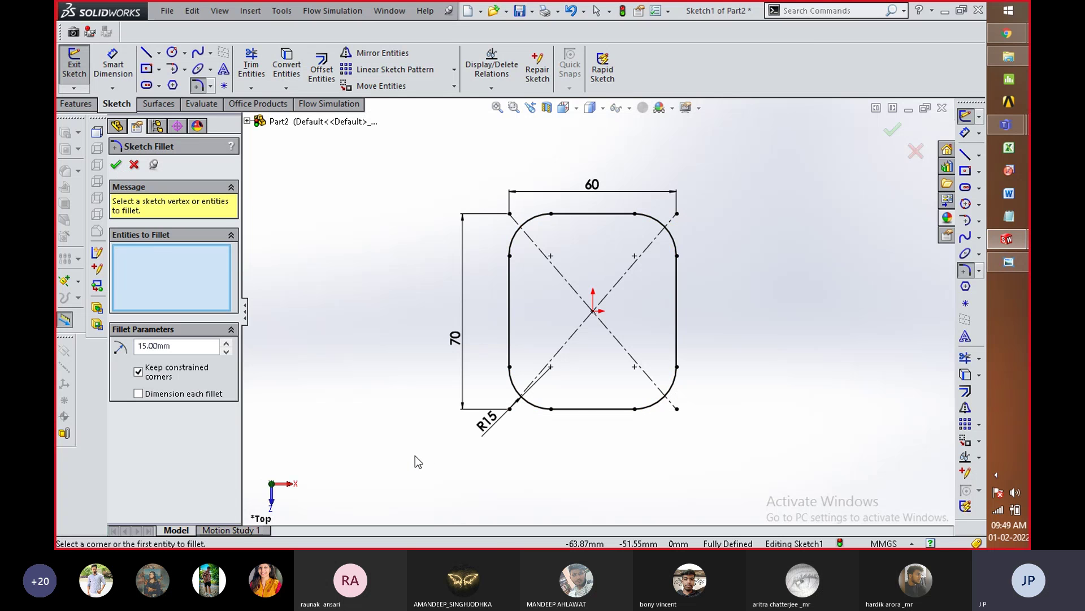
key("alt+Tab")
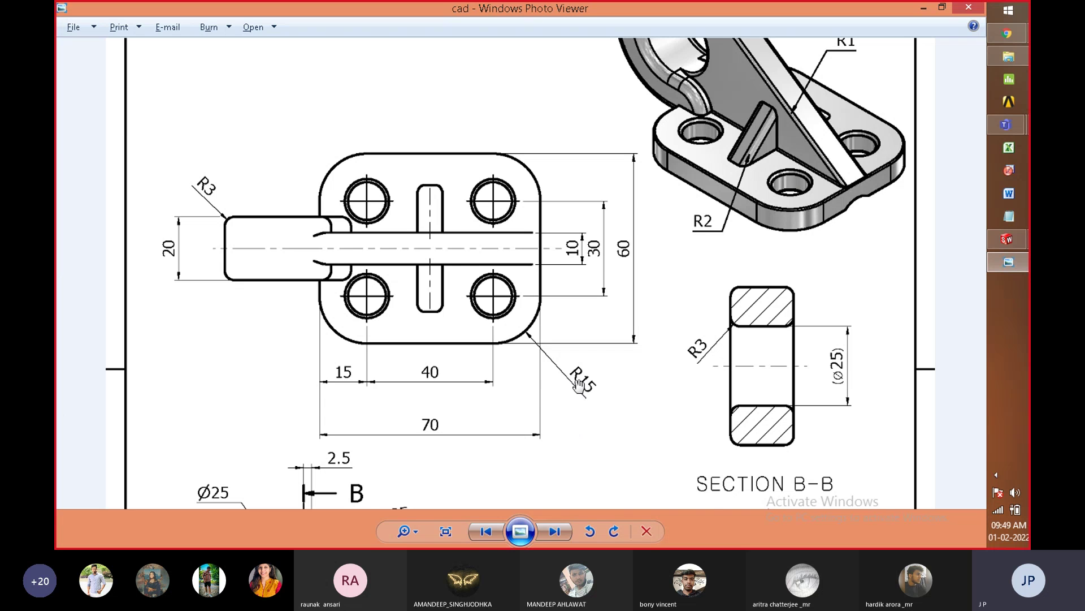
scroll(577, 374, "down", 3)
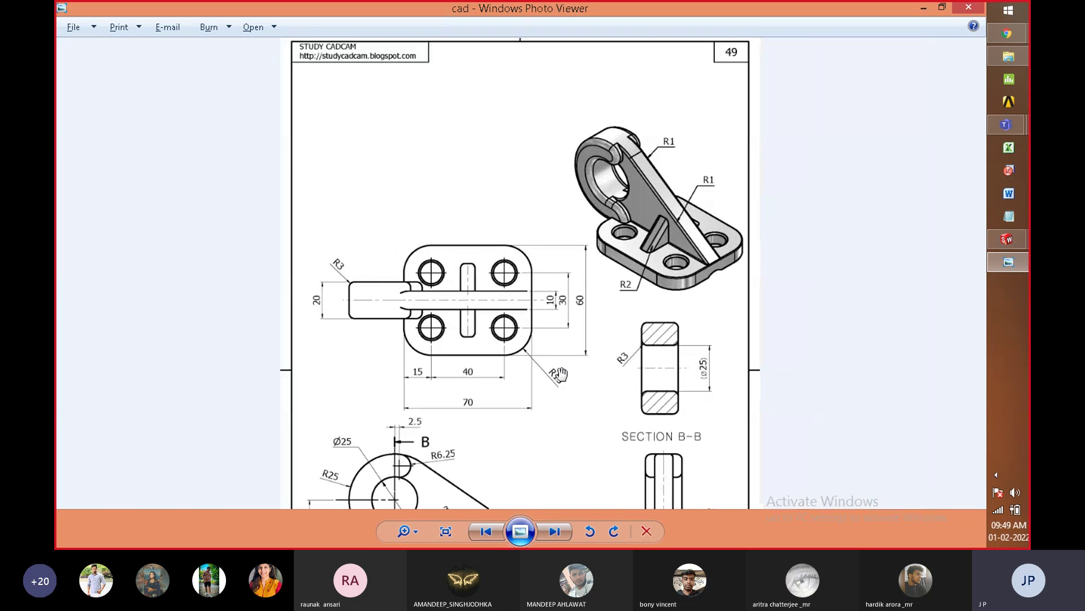
scroll(561, 373, "down", 1)
scroll(559, 357, "down", 1)
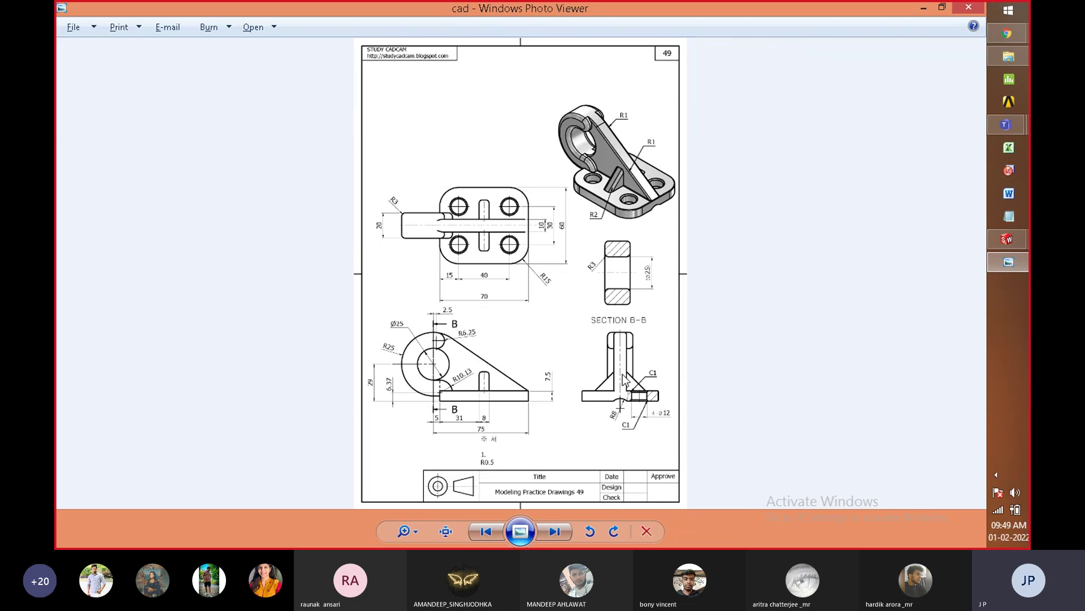
scroll(623, 380, "up", 2)
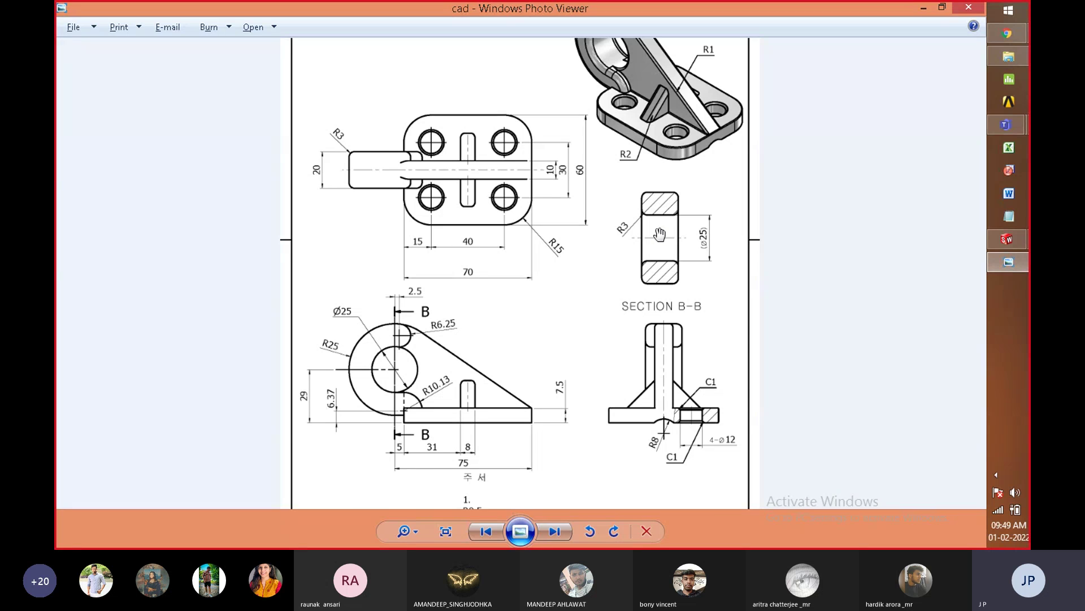
scroll(692, 144, "up", 3)
scroll(819, 146, "down", 3)
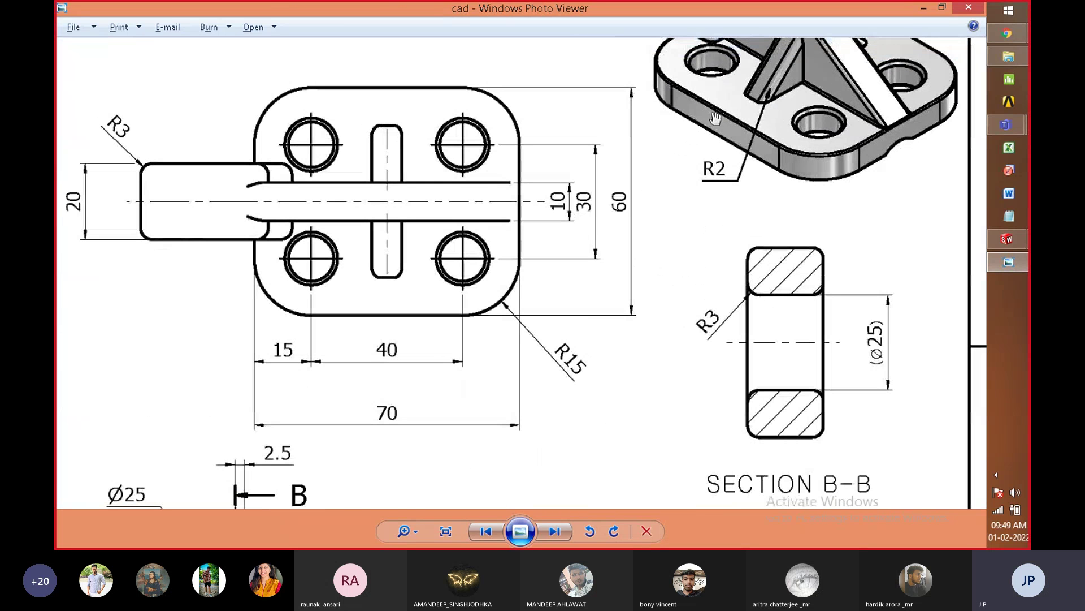
scroll(418, 235, "down", 1)
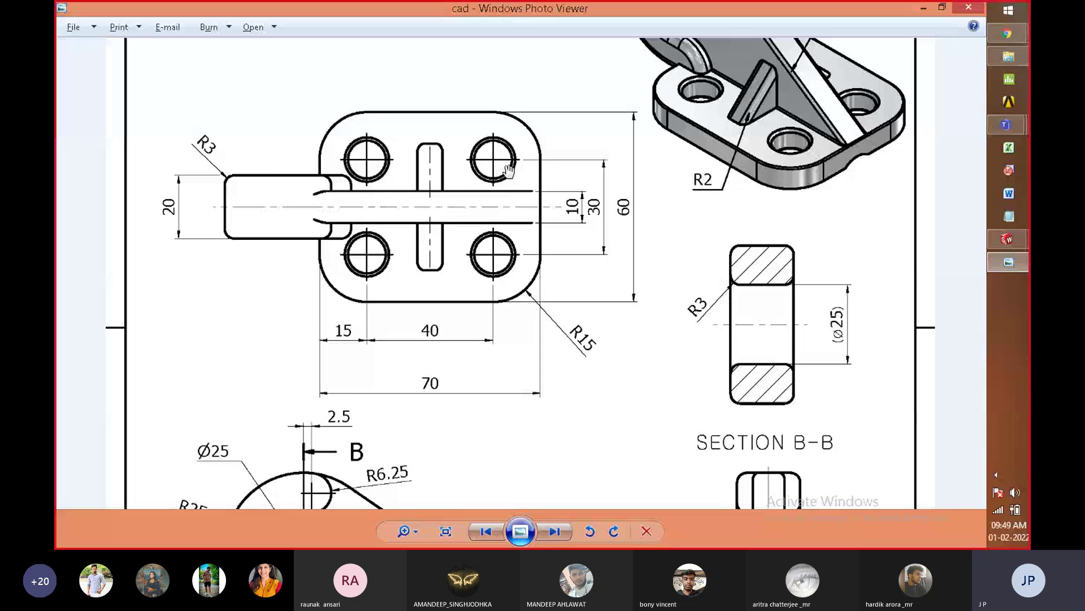
scroll(509, 170, "down", 1)
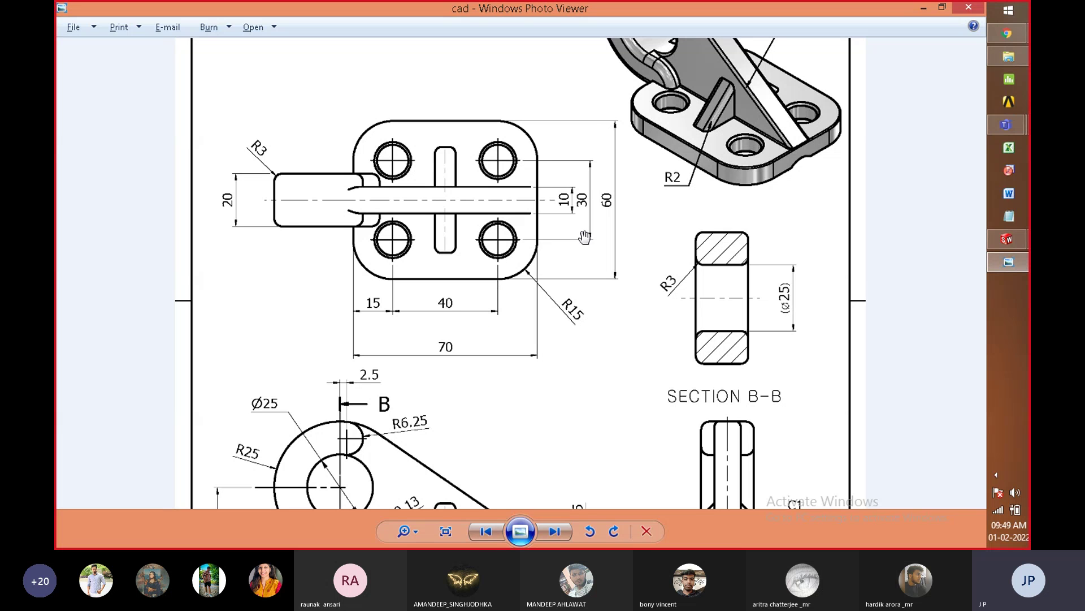
key("alt+Tab")
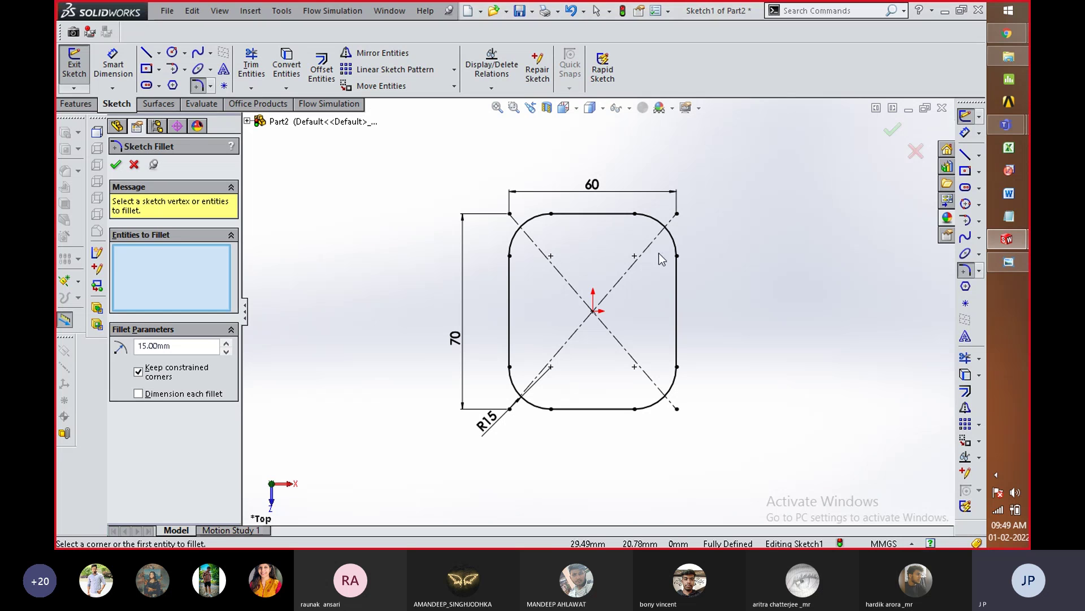
Step: Extrude the rounded sketch into a 7.5 mm thick plate, Boss-Extrude1
left_click(115, 165)
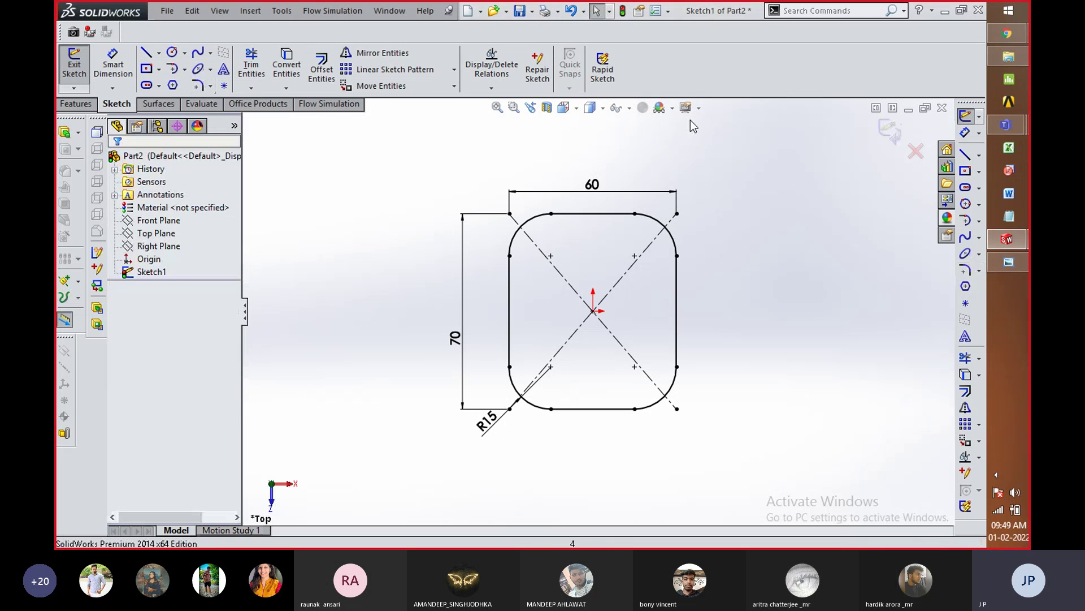
left_click(82, 106)
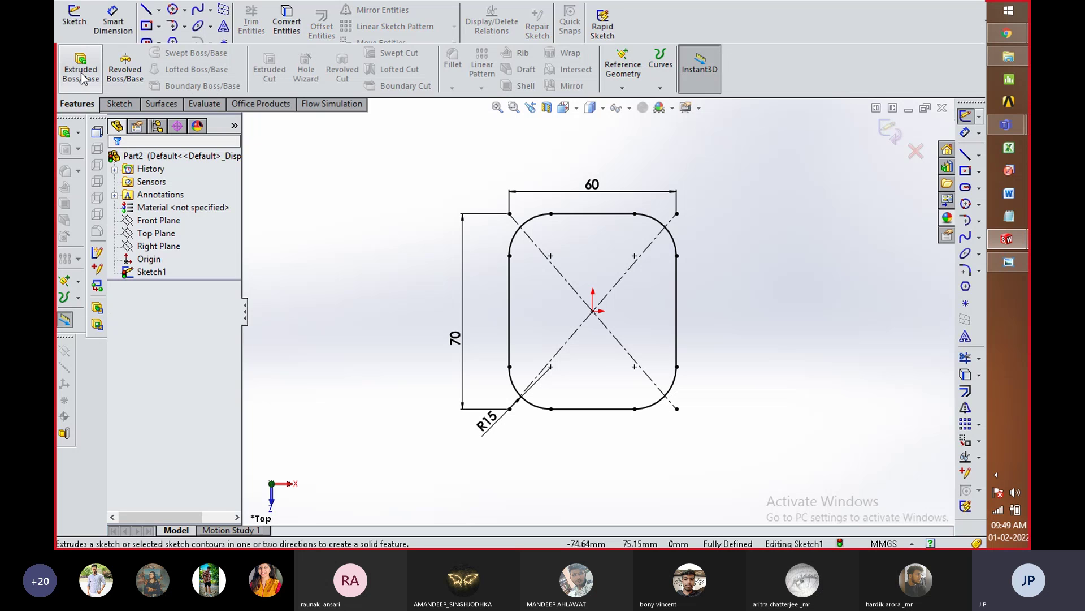
left_click(82, 78)
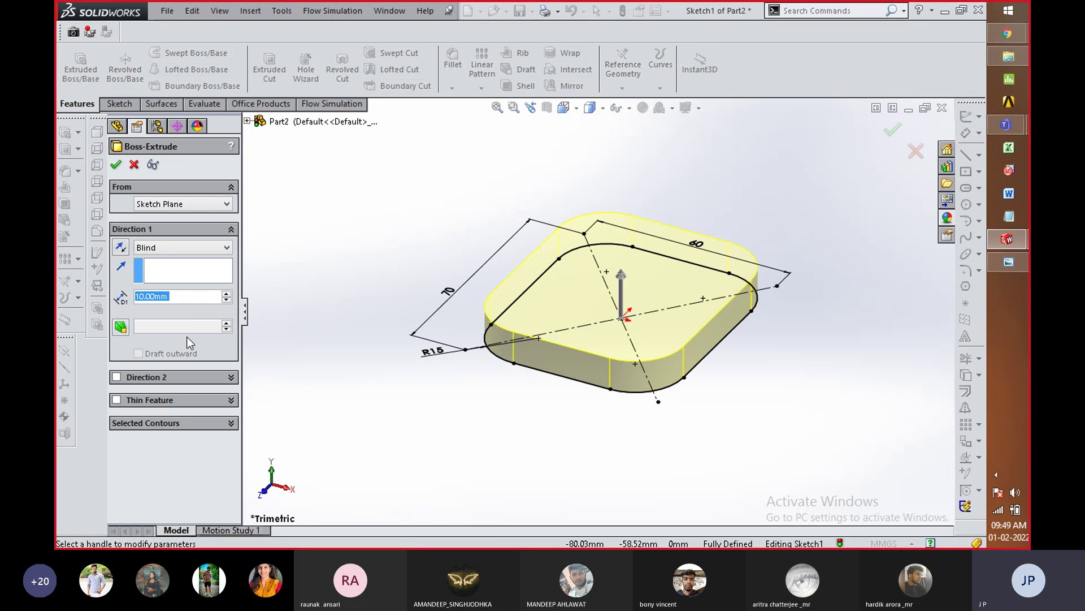
type("7.5")
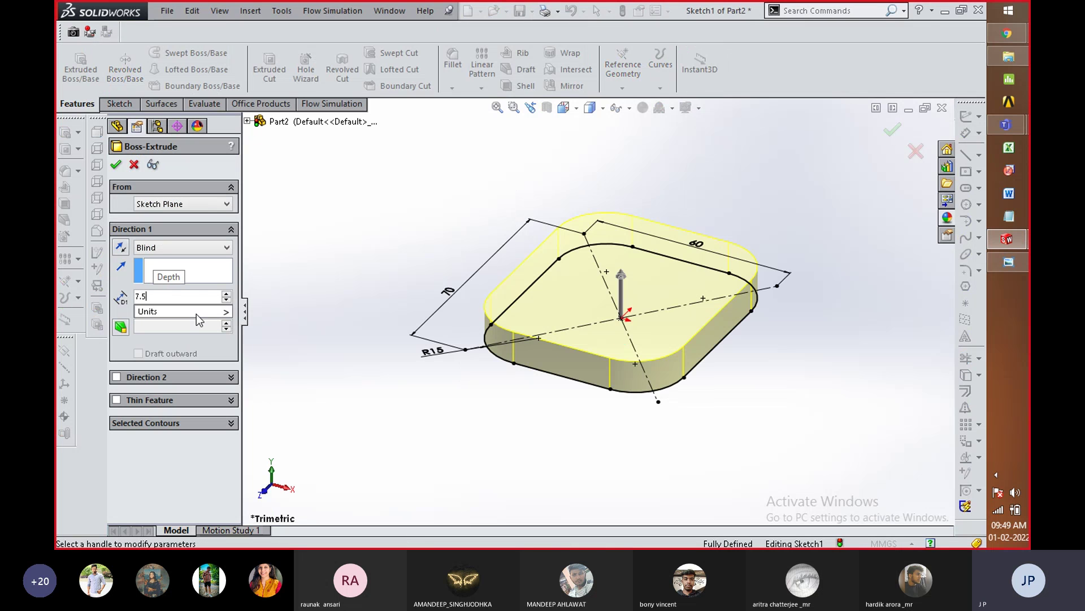
key("Return")
left_click(116, 164)
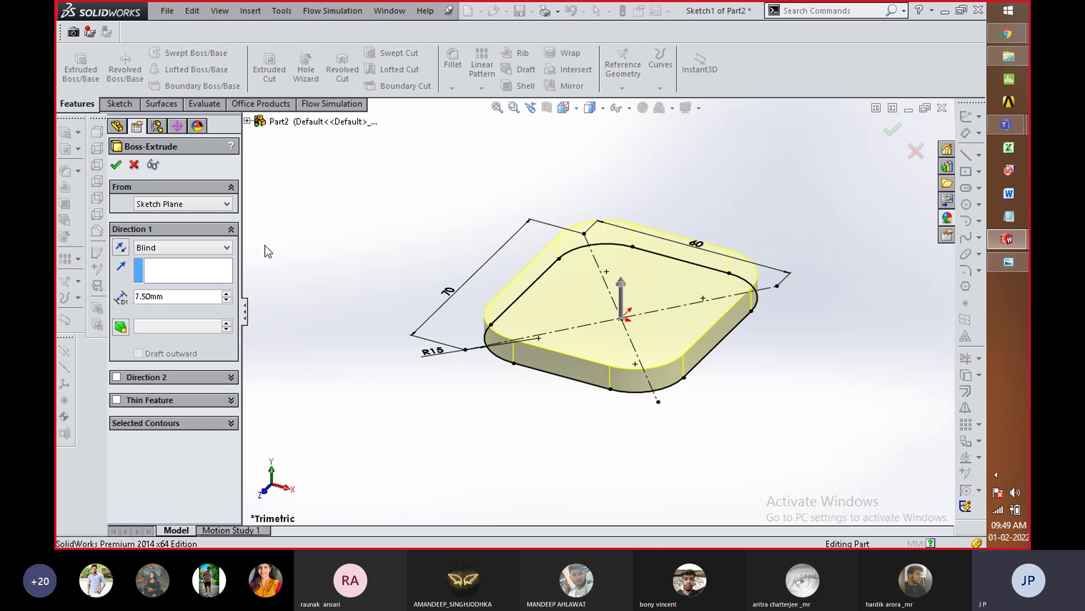
Step: Start the Hole Wizard on the plate and bring the reference drawing to front
left_click(531, 453)
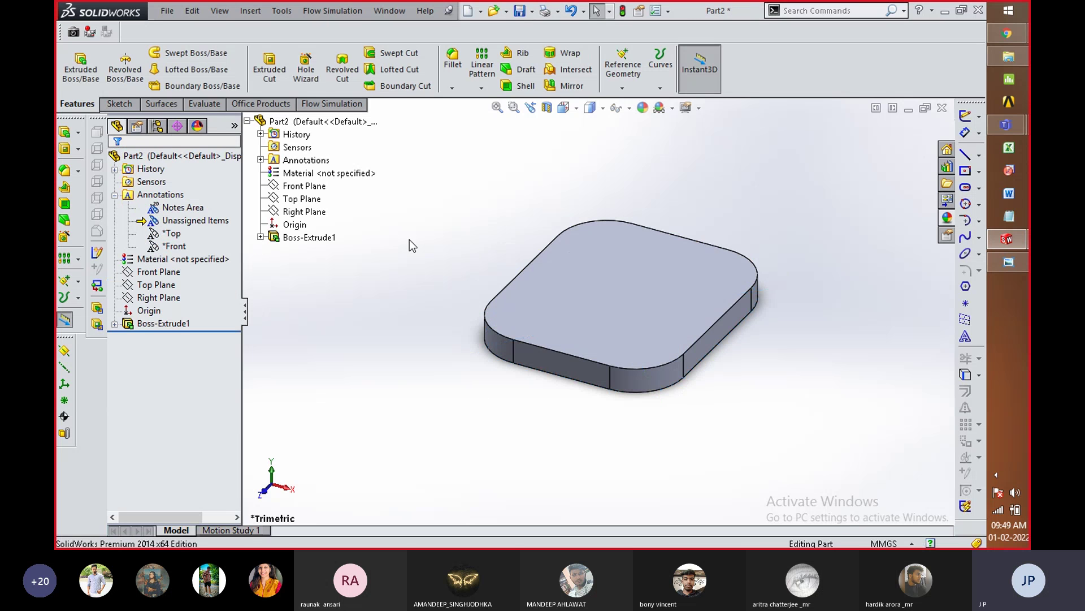
left_click(306, 68)
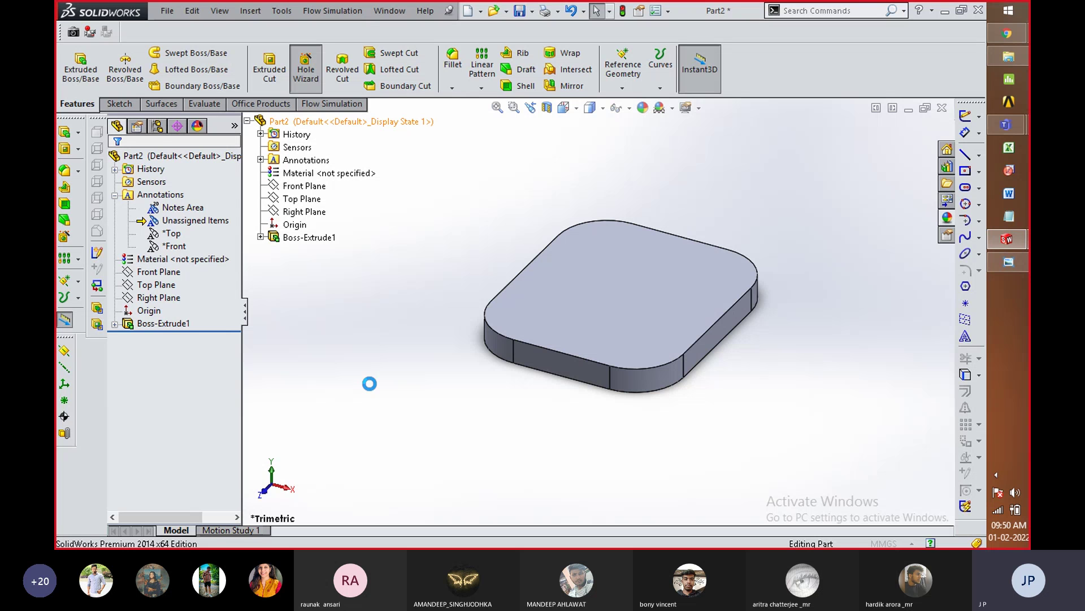
key("alt+Tab")
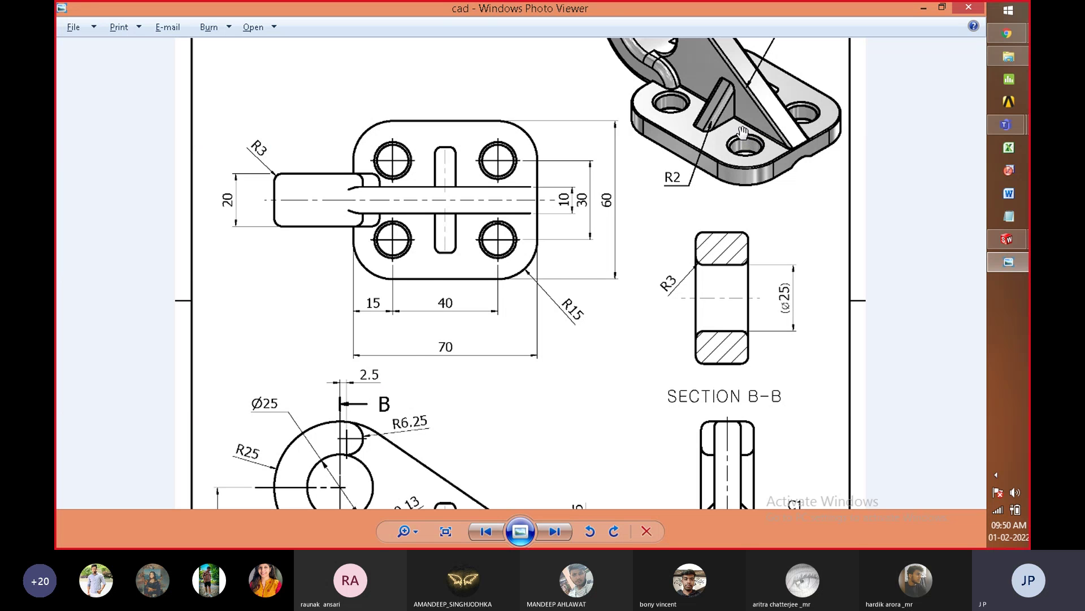
Step: Zoom and pan the drawing to show the top view, section B-B and front view
scroll(742, 133, "down", 1)
scroll(740, 131, "up", 2)
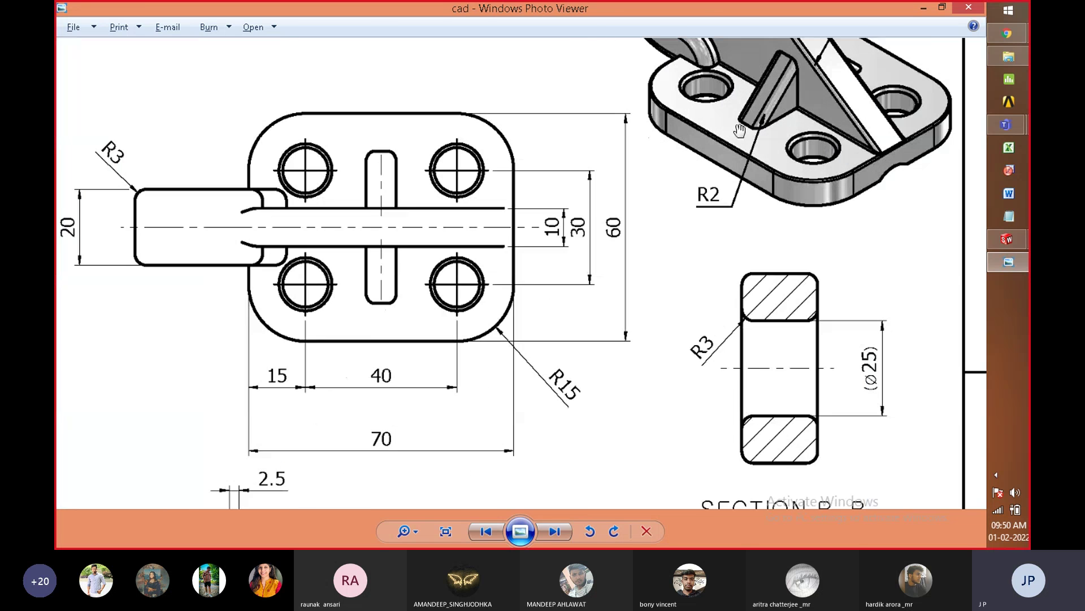
scroll(739, 131, "up", 1)
scroll(796, 142, "down", 1)
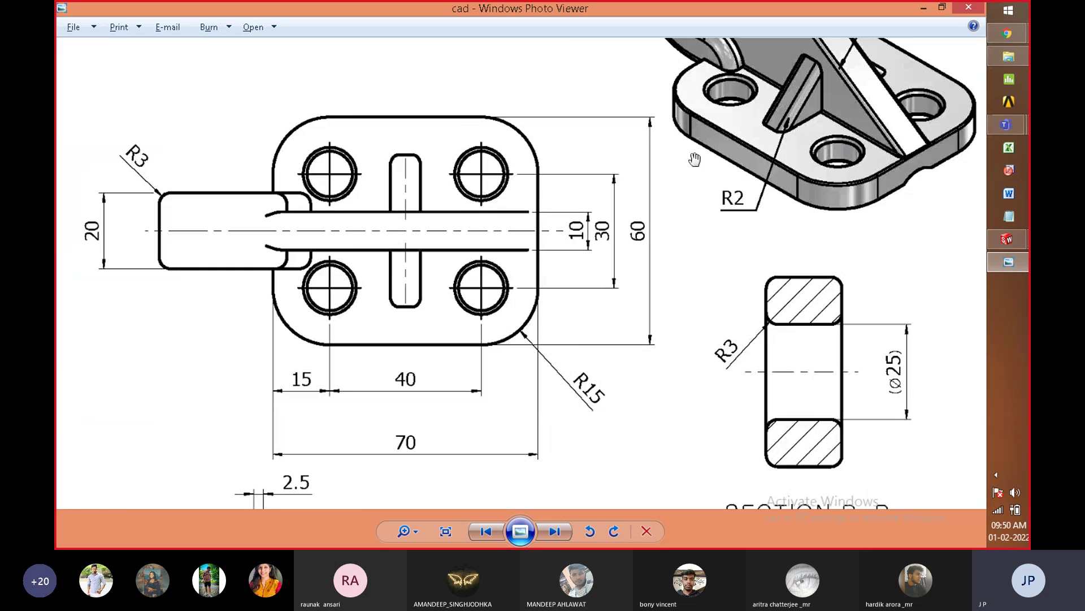
scroll(695, 160, "down", 2)
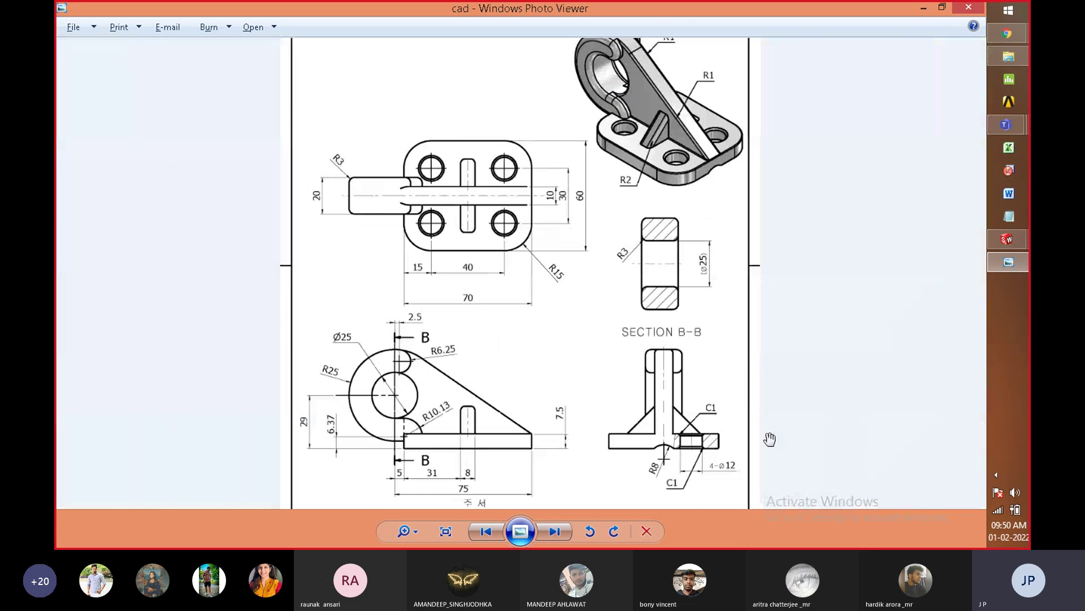
scroll(770, 439, "up", 1)
mouse_move(742, 177)
left_mouse_down()
mouse_move(729, 205)
mouse_move(728, 161)
left_mouse_up()
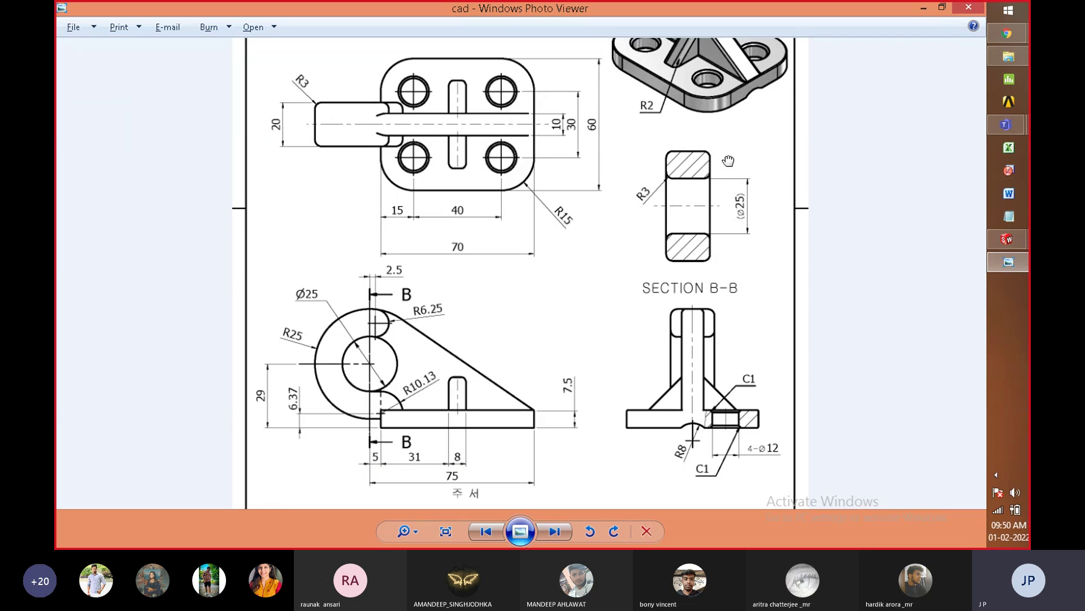
left_click_drag(728, 161, 728, 164)
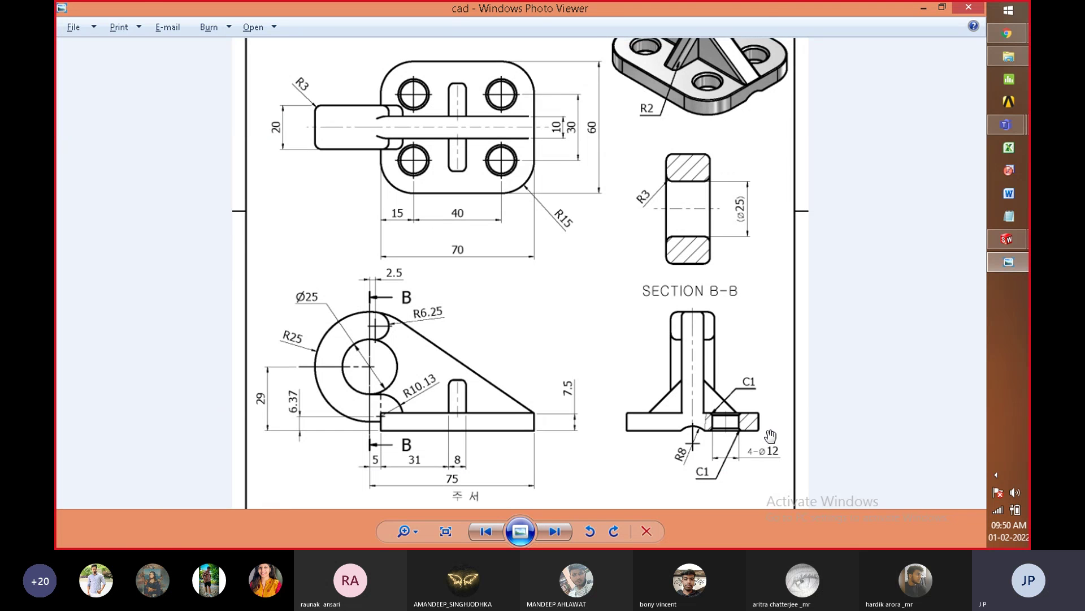
key("alt+Tab")
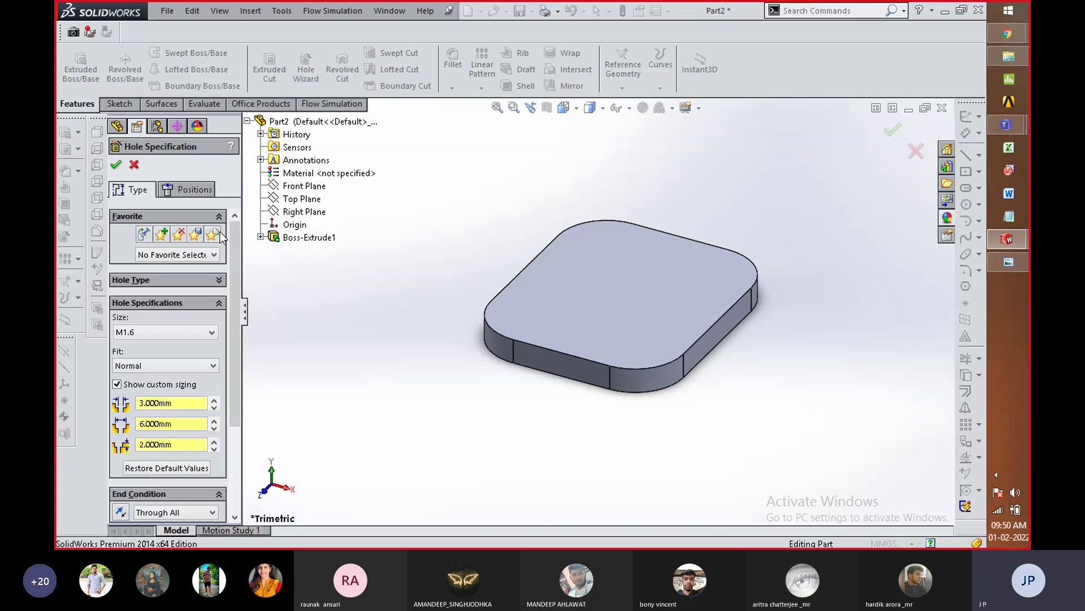
Step: Set the hole to size M4, countersink type, JIS standard
left_click(206, 333)
left_click(167, 396)
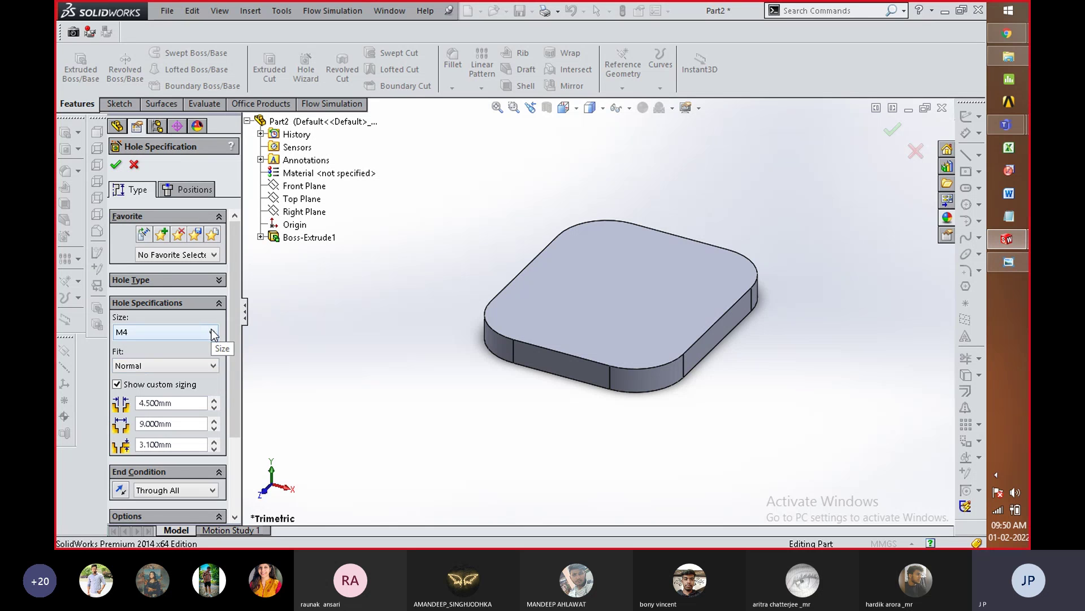
left_click(219, 282)
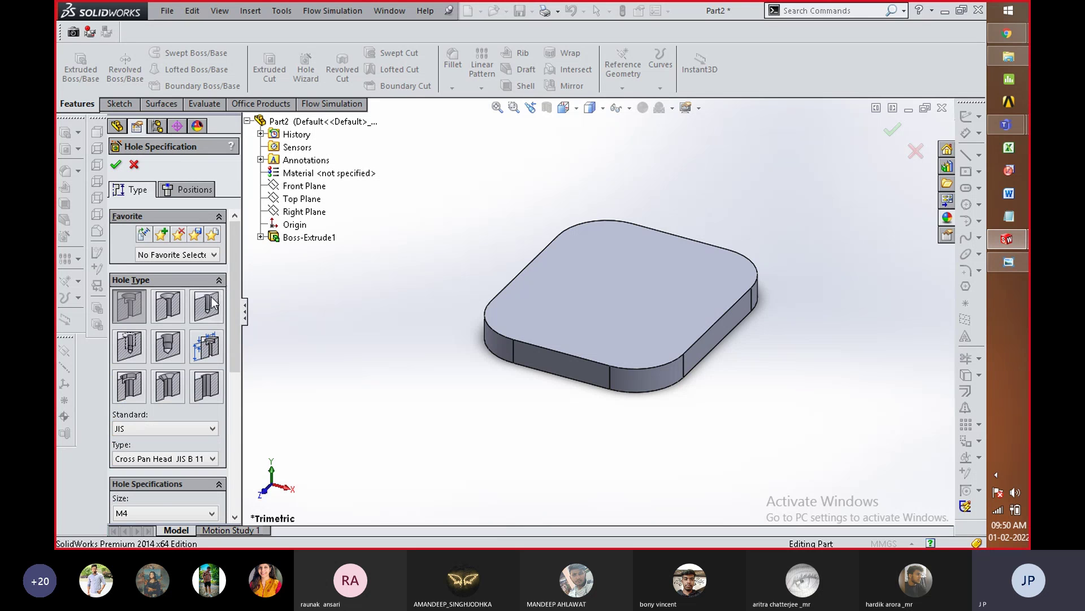
left_click(173, 310)
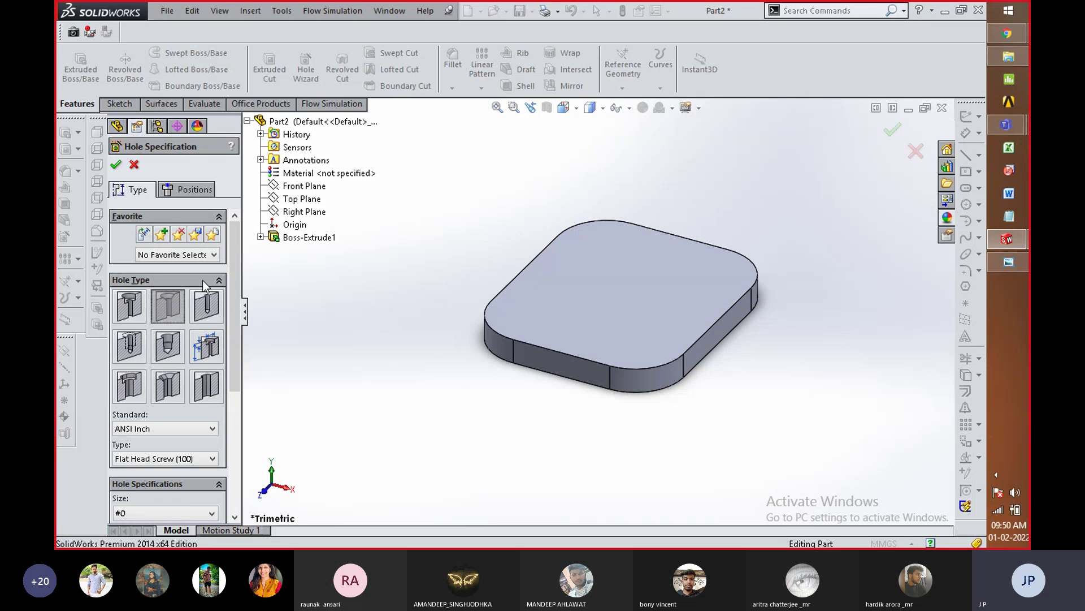
left_click(199, 428)
scroll(199, 427, "down", 1)
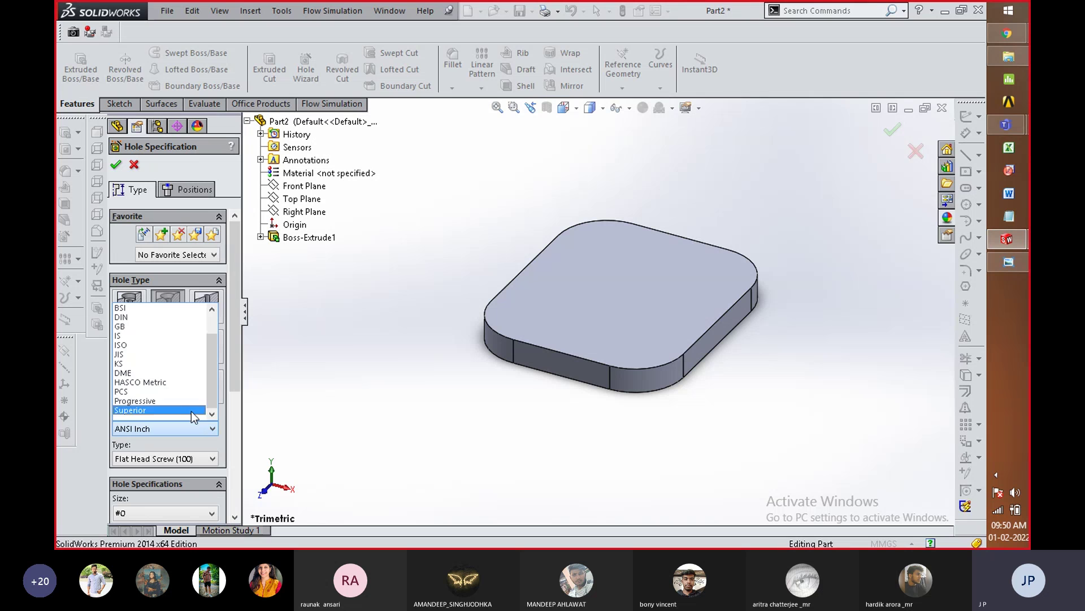
left_click(153, 352)
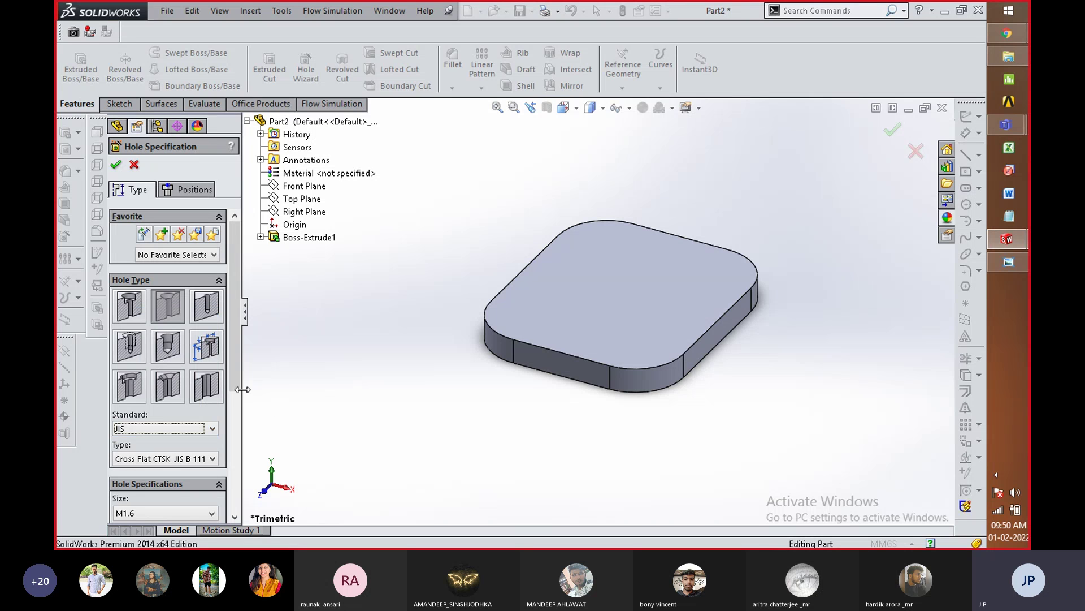
Step: Try the ANSI Metric hole standard, revert to JIS, and view the reference drawing
left_click_drag(234, 374, 223, 465)
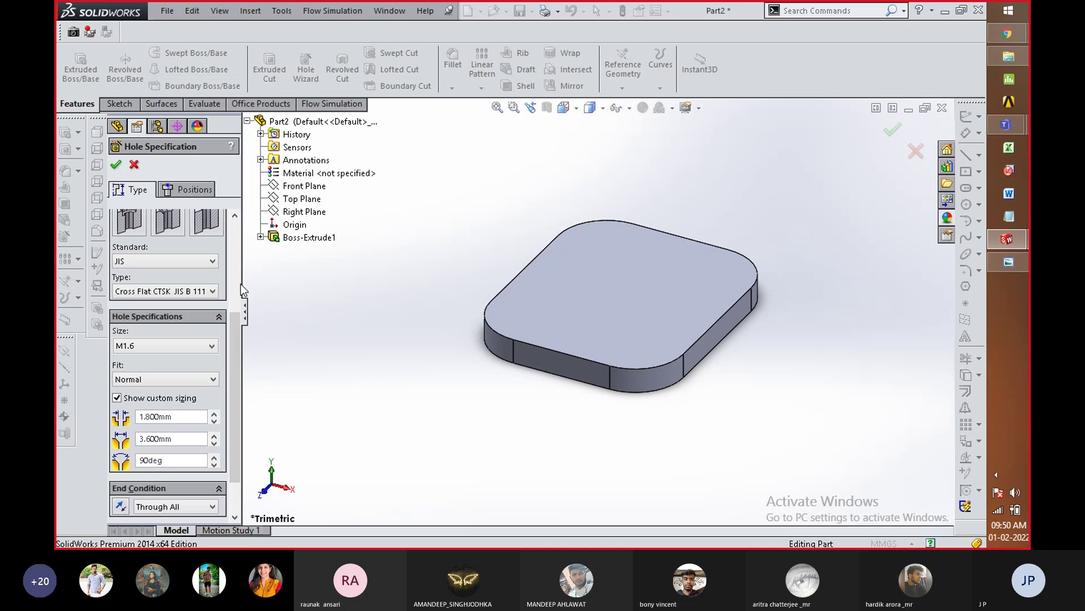
left_click_drag(234, 337, 241, 252)
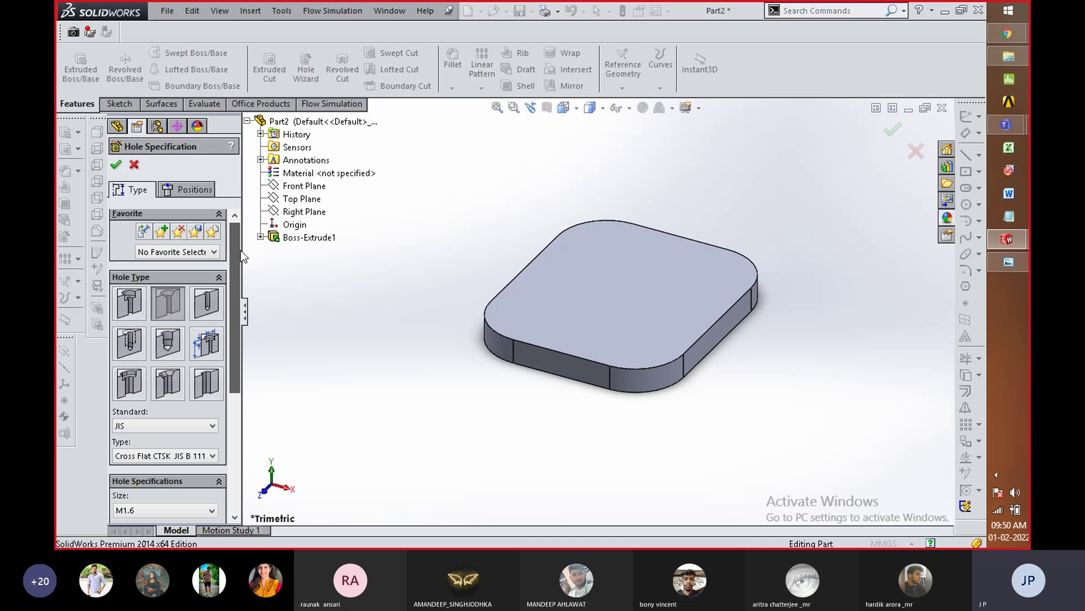
left_click_drag(237, 301, 237, 385)
left_click_drag(229, 333, 240, 258)
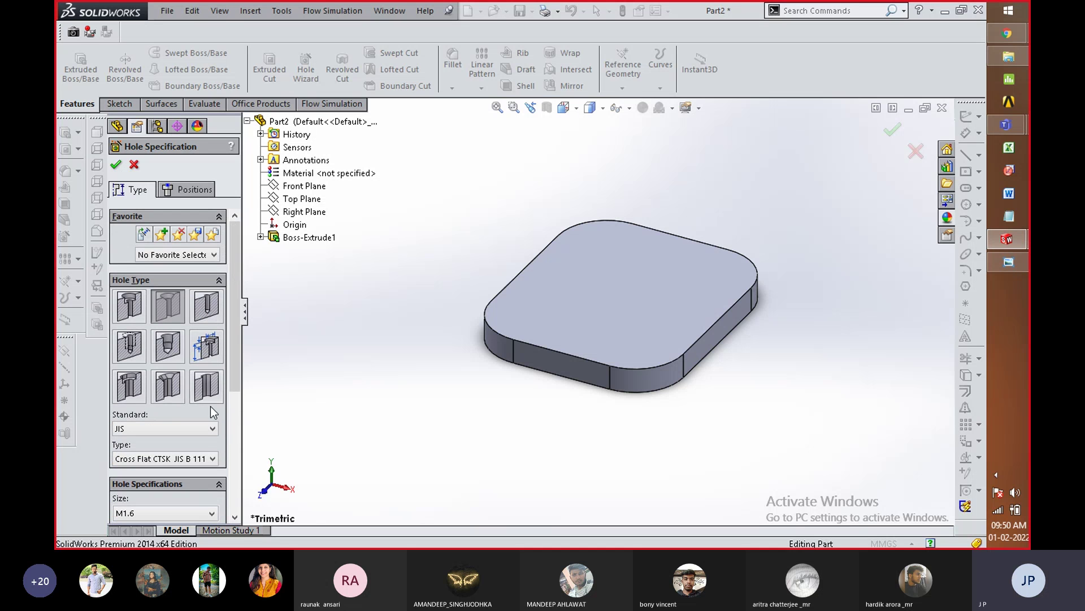
left_click(199, 428)
scroll(157, 336, "up", 1)
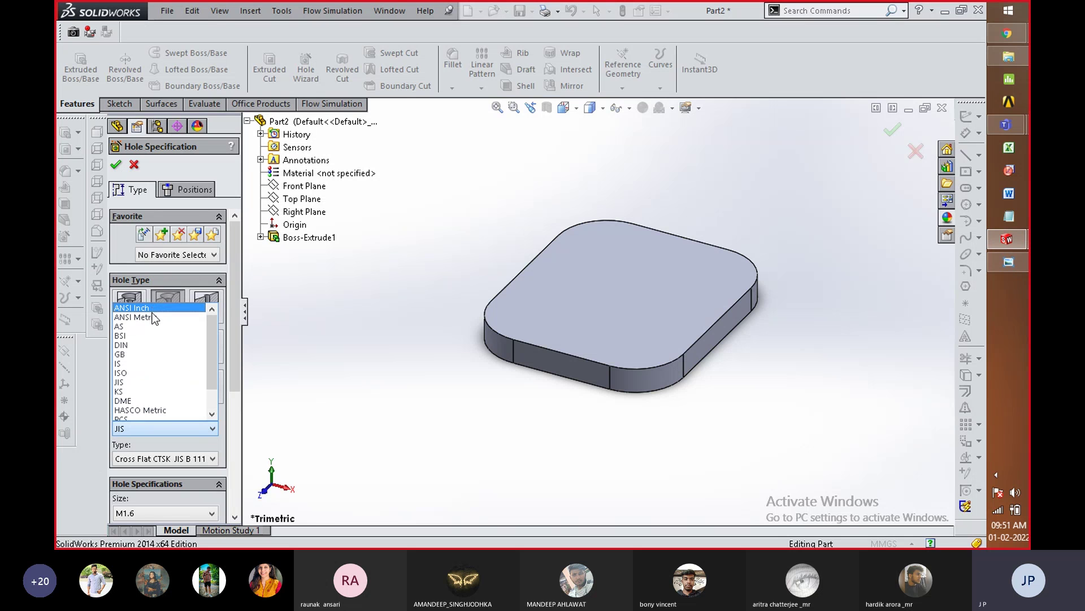
left_click(153, 320)
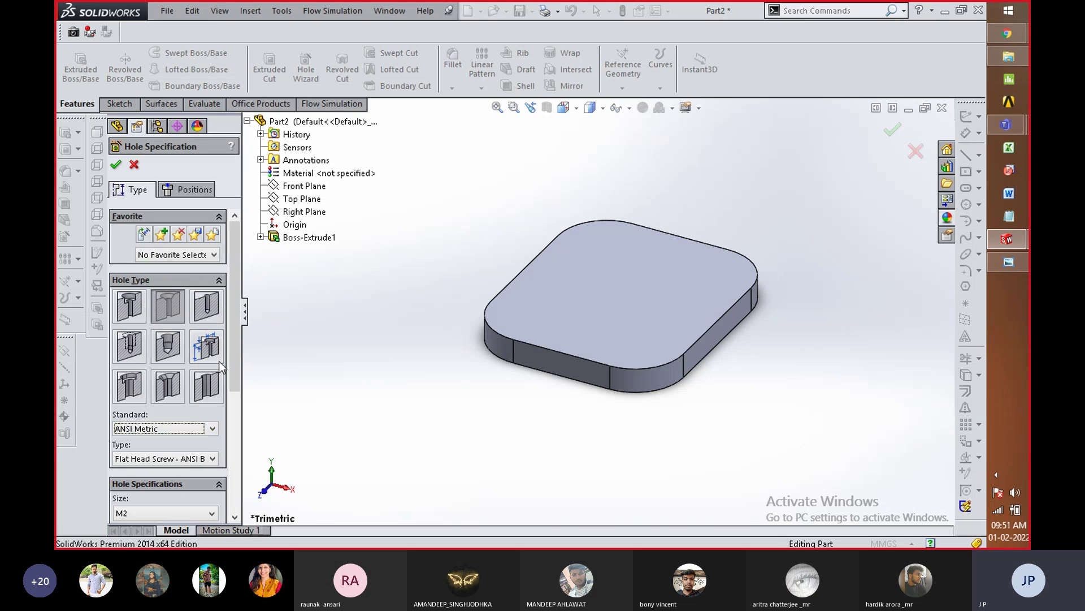
left_click_drag(232, 344, 230, 438)
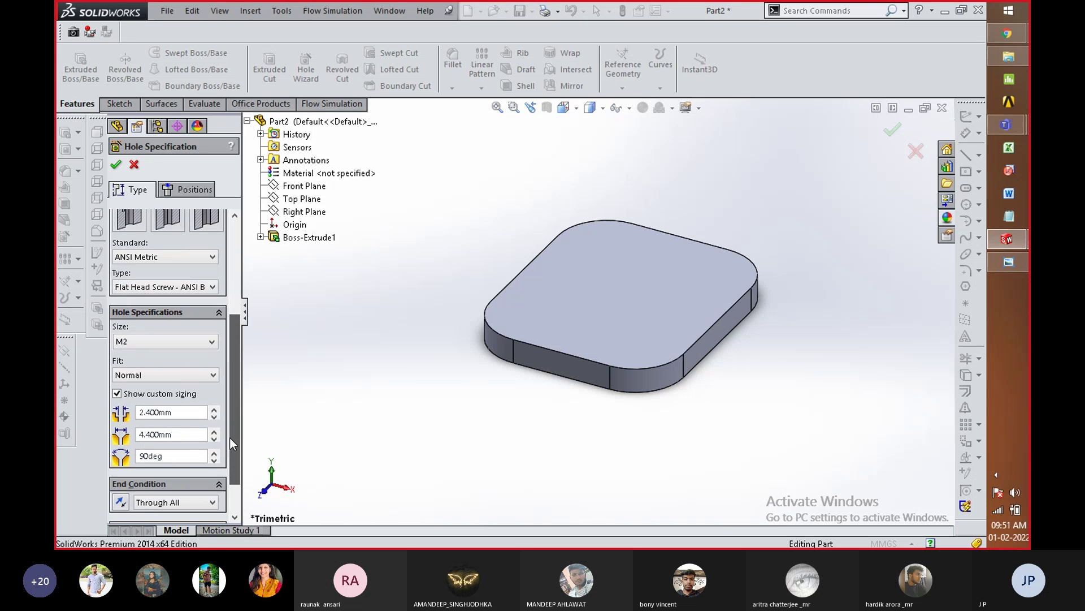
left_click_drag(230, 437, 230, 437)
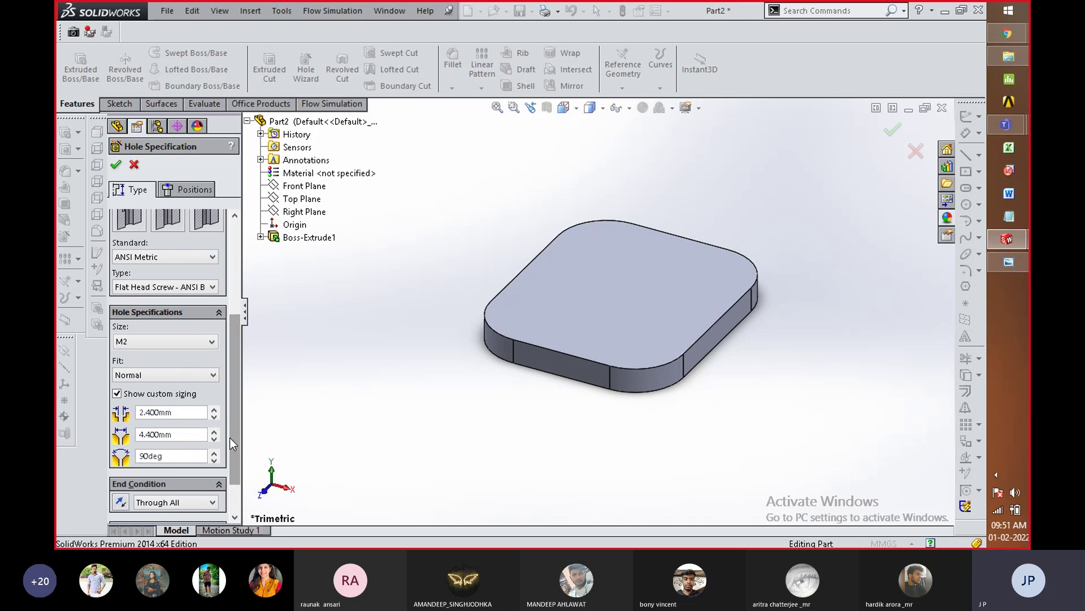
left_click(151, 258)
left_click(131, 336)
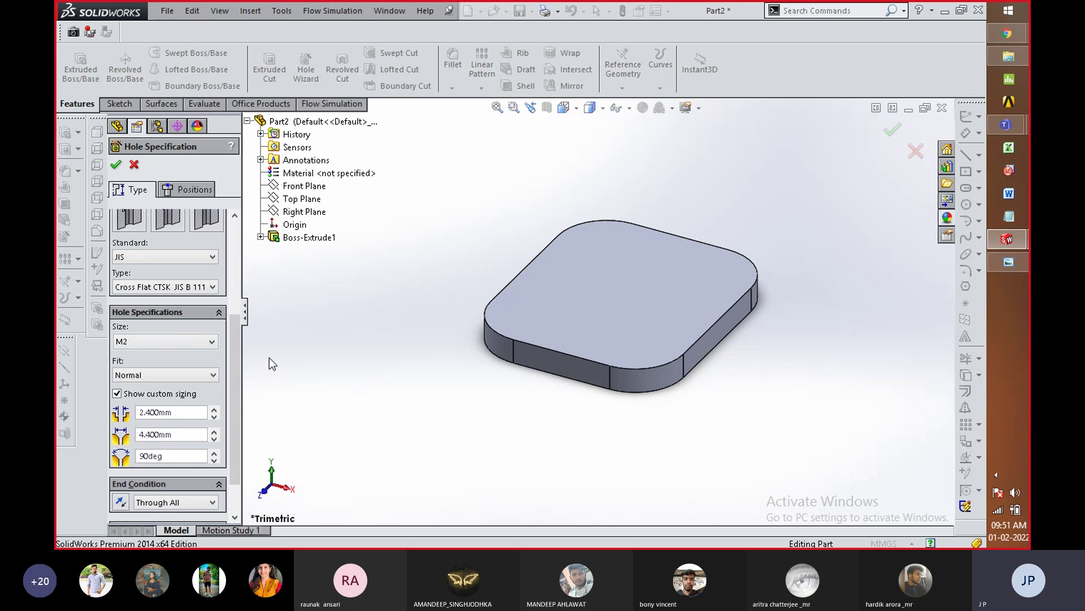
key("alt+Tab")
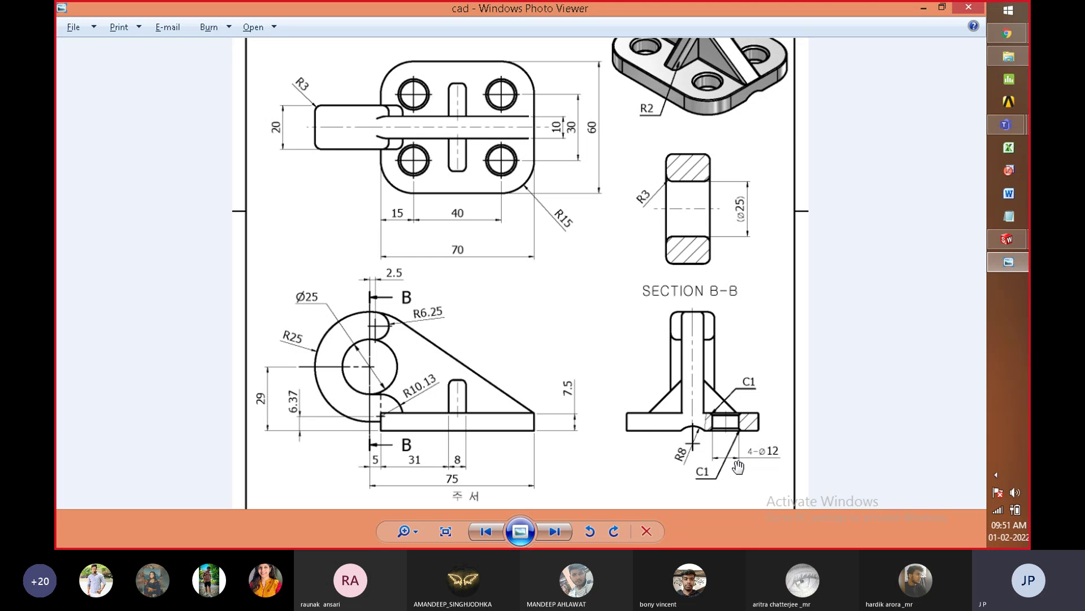
Step: Flip between the drawing and SolidWorks, ending on the hole specification panel
key("alt+Tab")
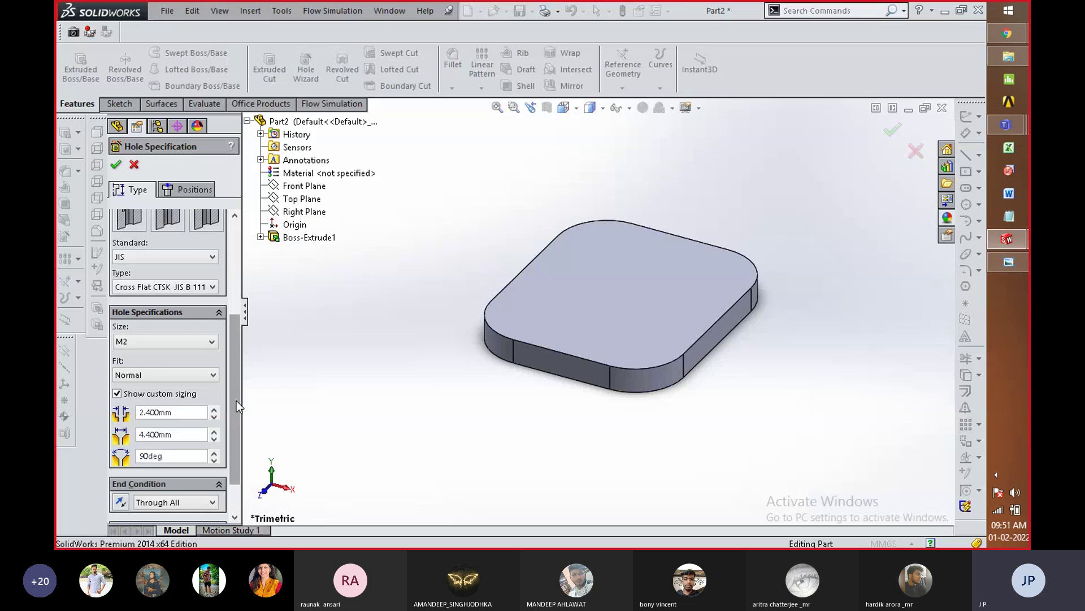
key("alt+Tab")
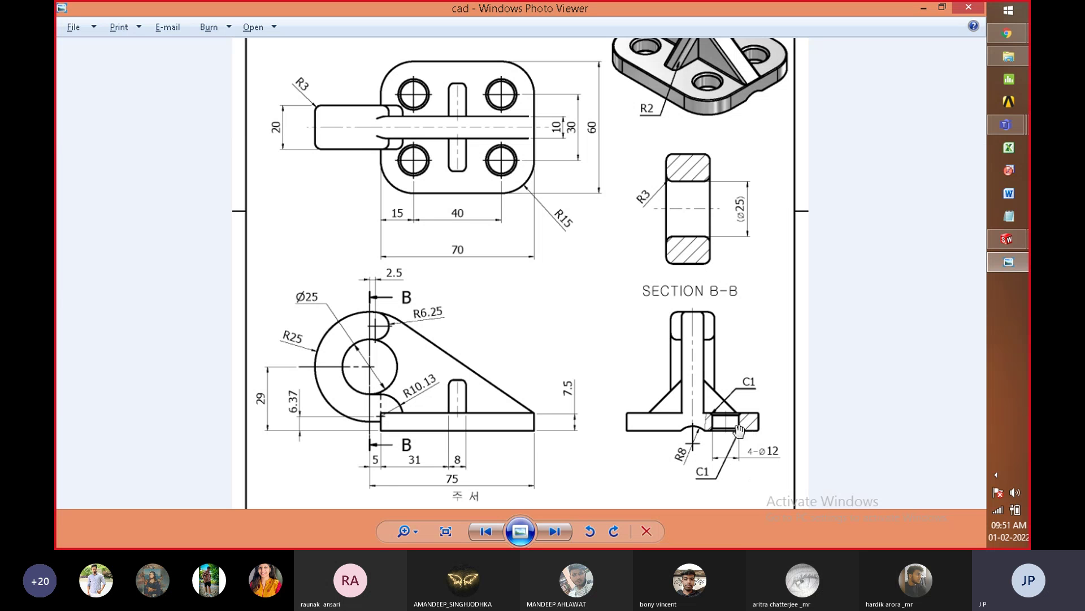
key("alt+Tab")
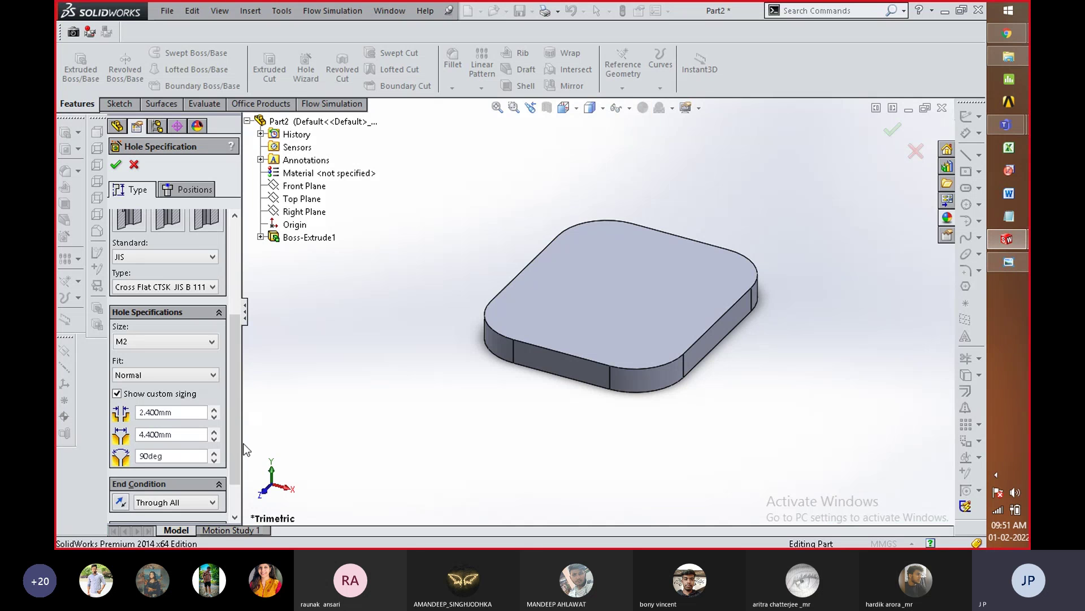
Step: Cancel the hole command and start a new sketch on the plate's top face
left_click(135, 165)
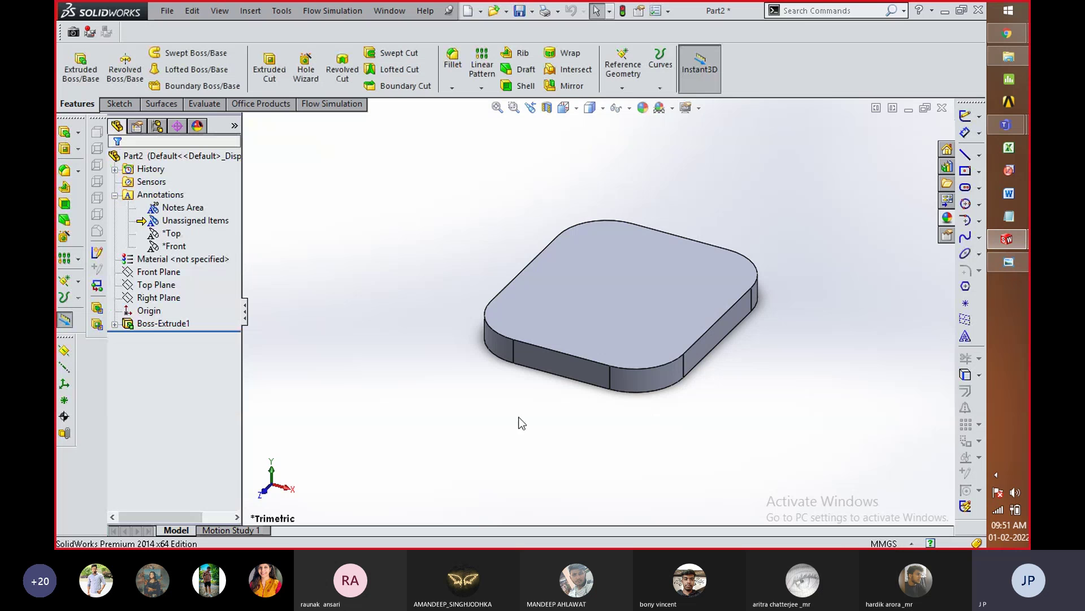
right_click(653, 306)
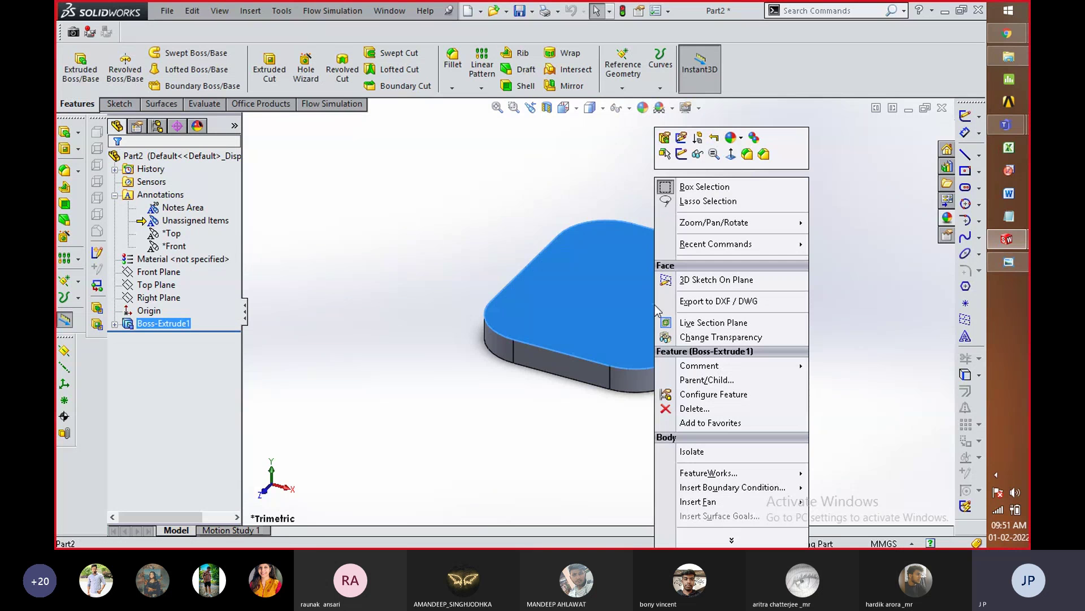
left_click(682, 154)
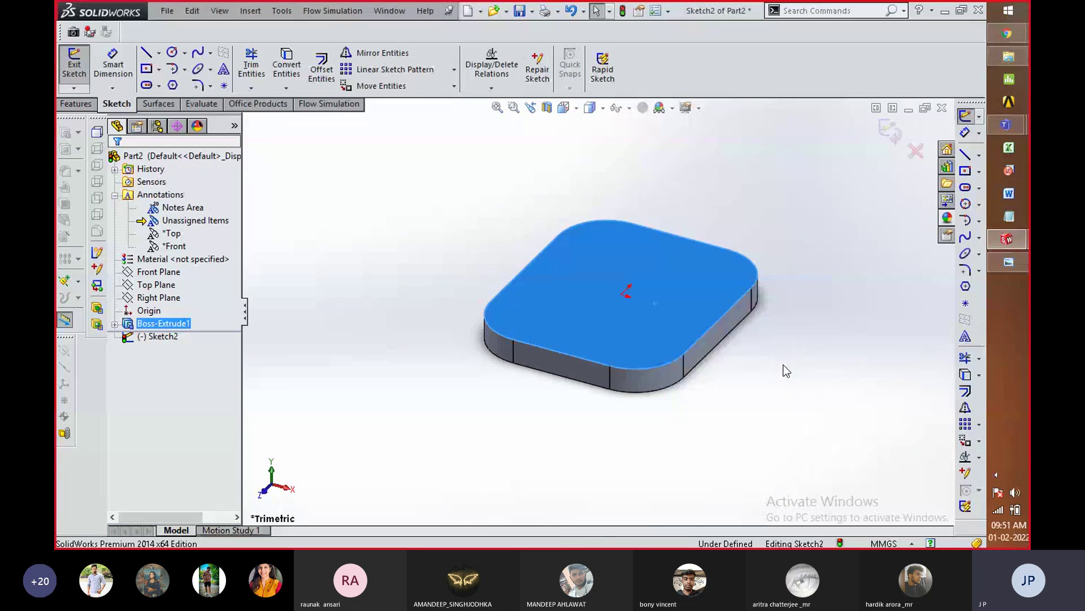
left_click(818, 419)
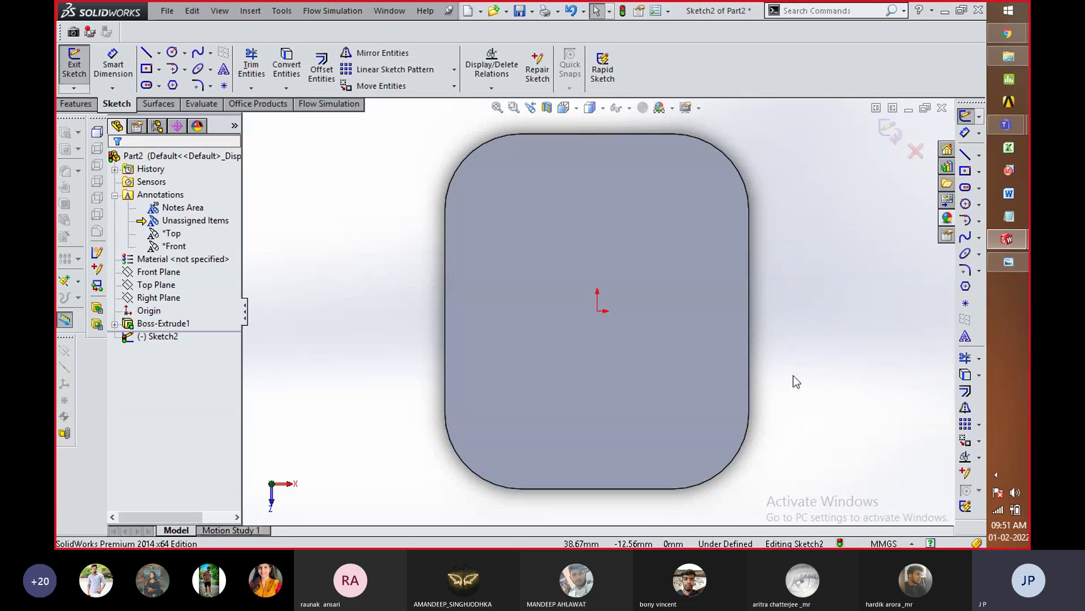
Step: Check the reference drawing, then return to the new Sketch2
key("alt+Tab")
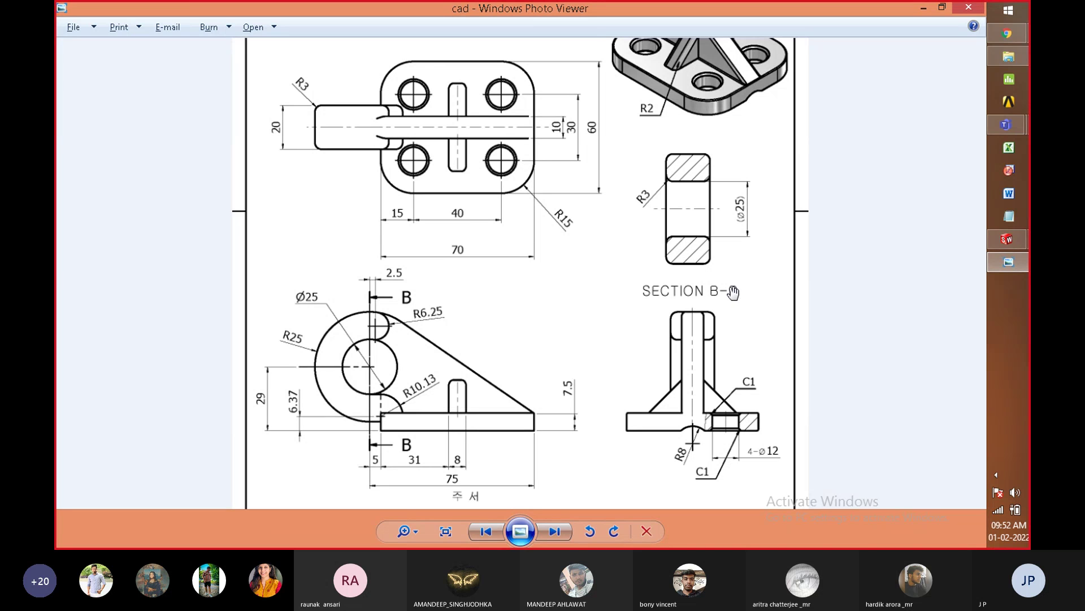
key("alt+Tab")
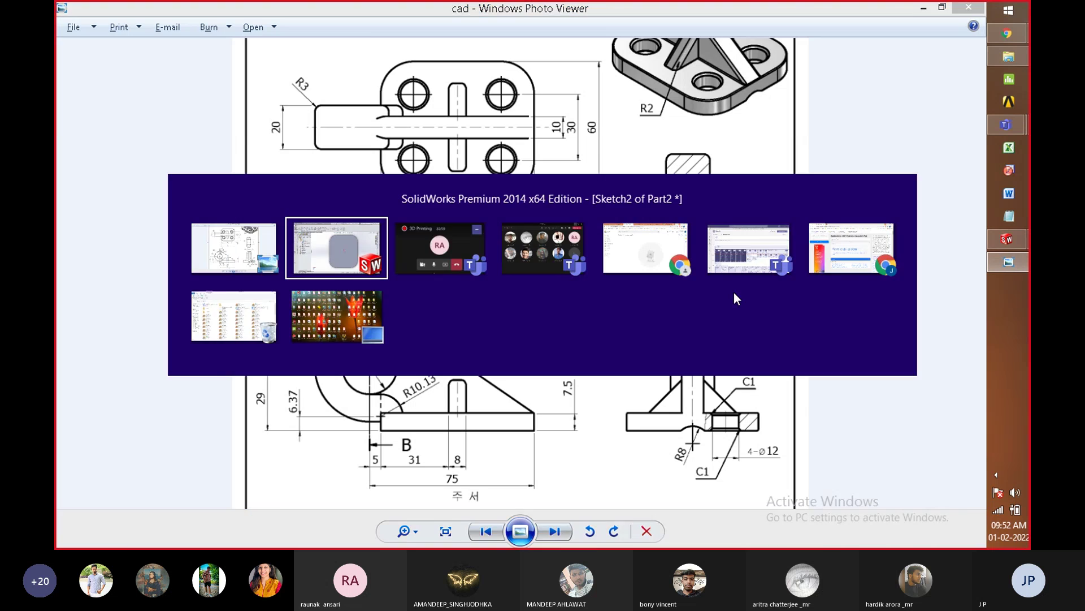
mouse_move(358, 255)
right_mouse_down()
mouse_move(365, 231)
mouse_move(419, 256)
right_mouse_up()
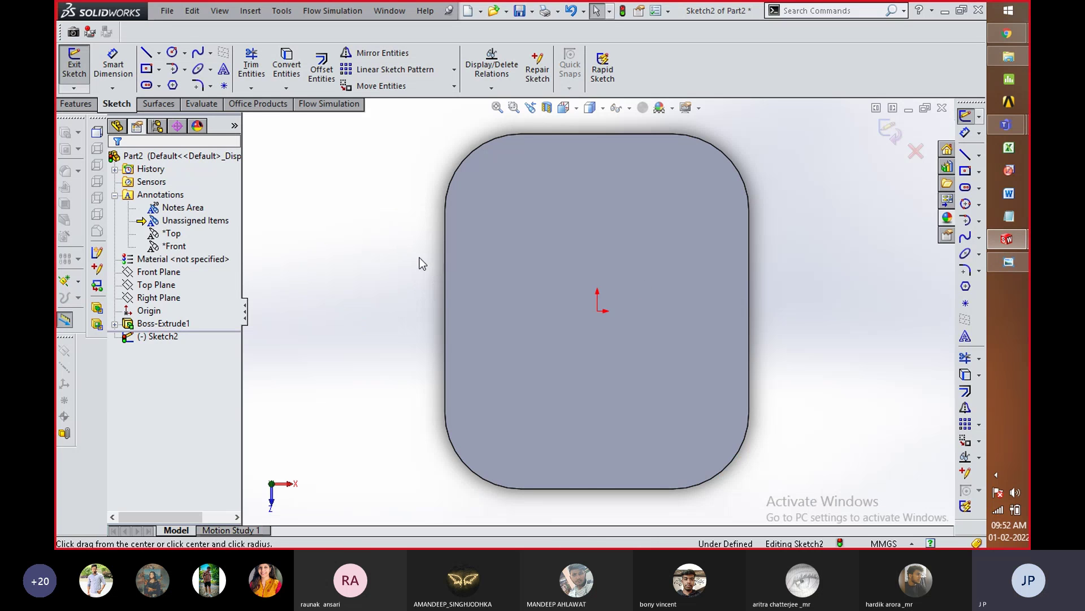
Step: Draw four circles near the corners of the rounded plate sketch
left_click(661, 201)
left_click(681, 225)
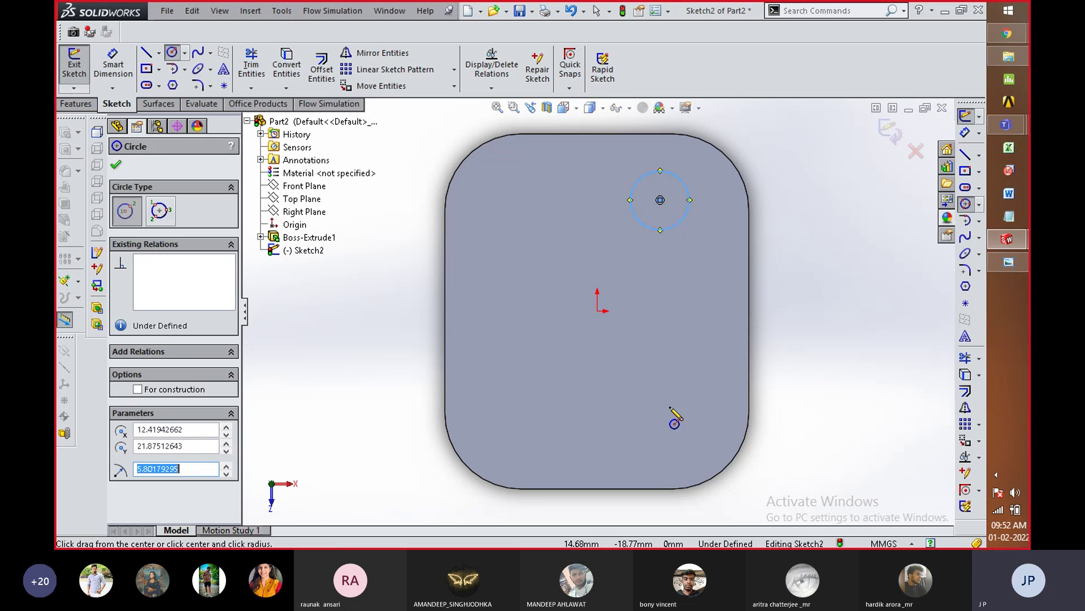
left_click(672, 416)
left_click(697, 451)
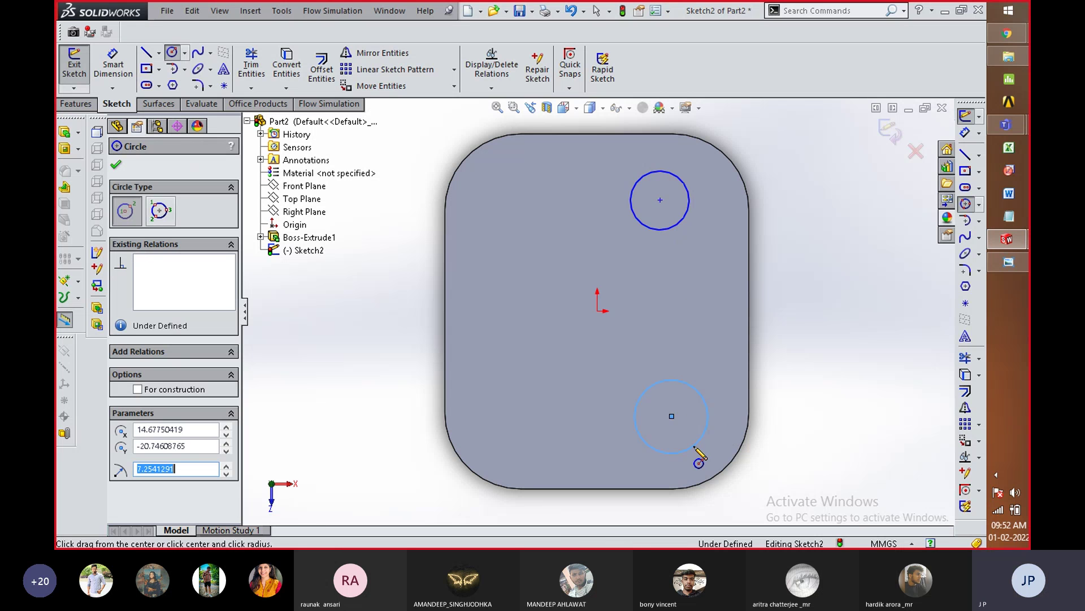
left_click(516, 416)
left_click(548, 456)
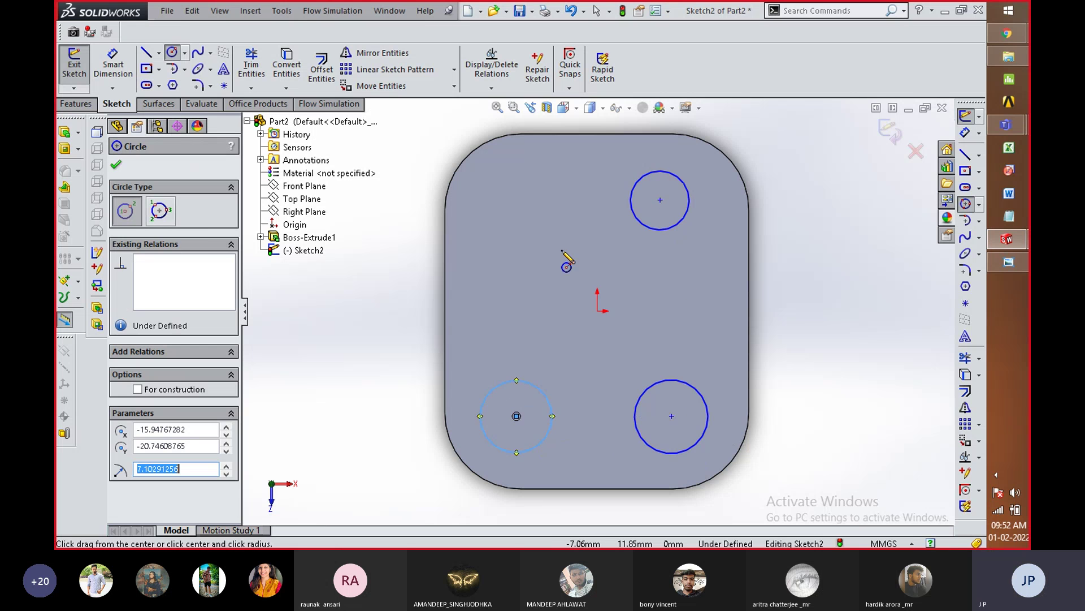
left_click(521, 217)
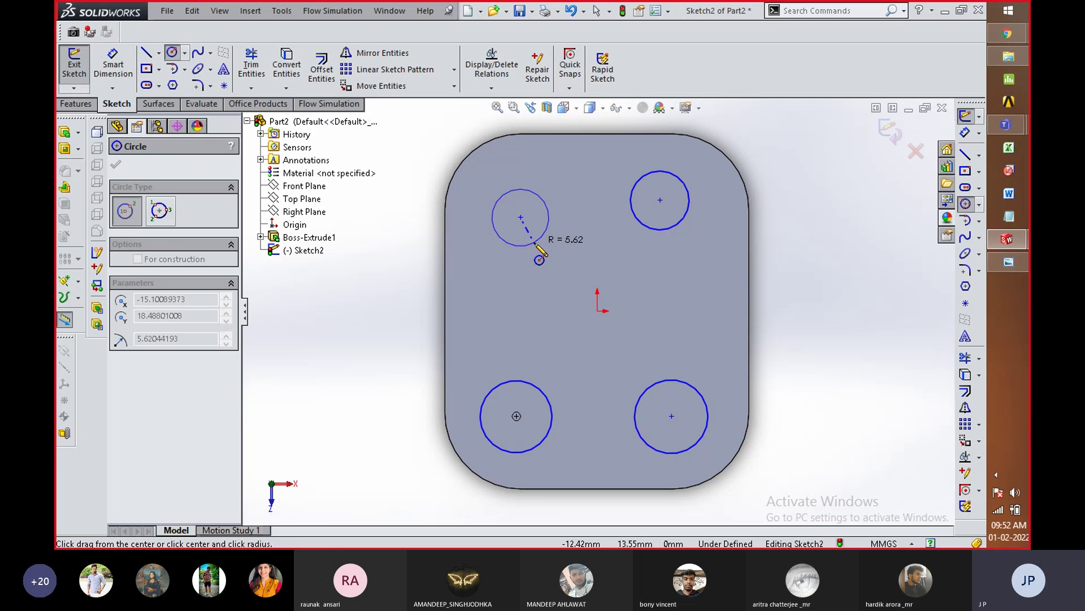
left_click(538, 246)
right_click(882, 271)
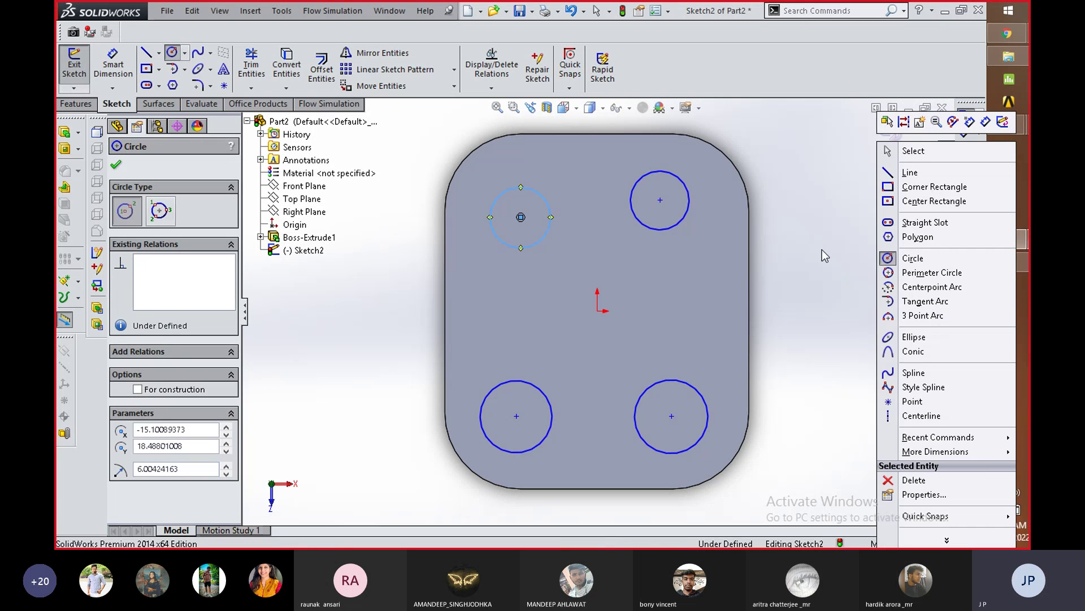
left_click(818, 229)
right_click(834, 178)
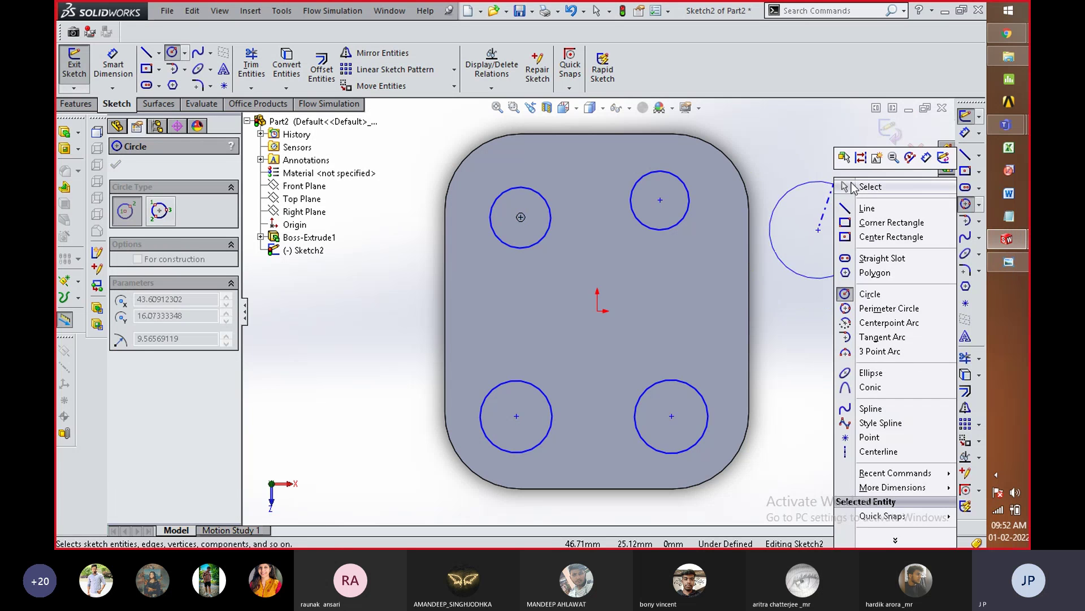
left_click(851, 188)
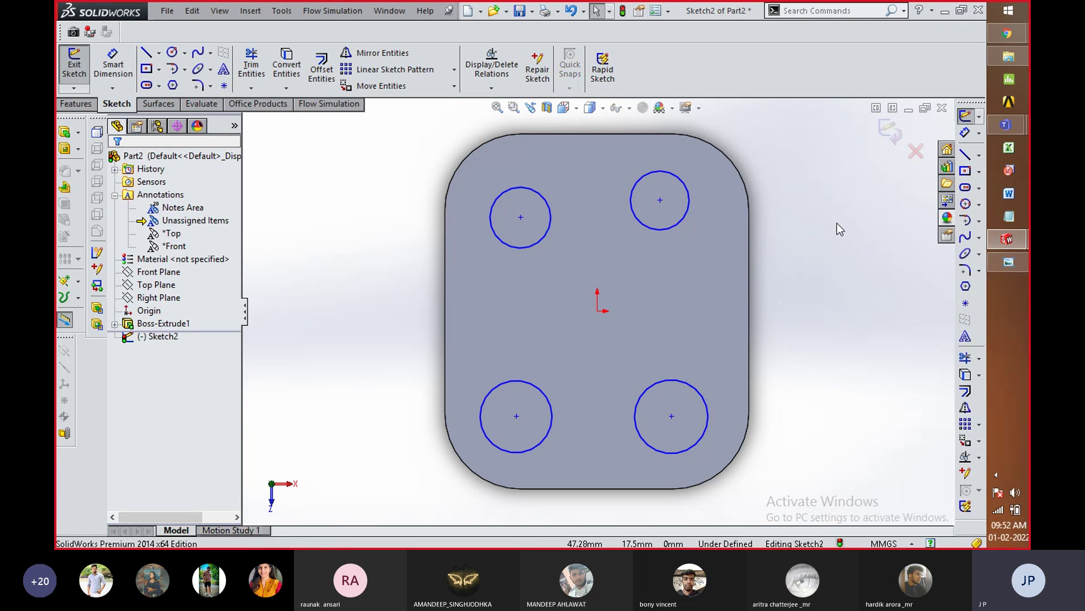
Step: Make the four corner circles equal with an Equal relation
left_click(690, 200)
left_click(686, 382, "ctrl")
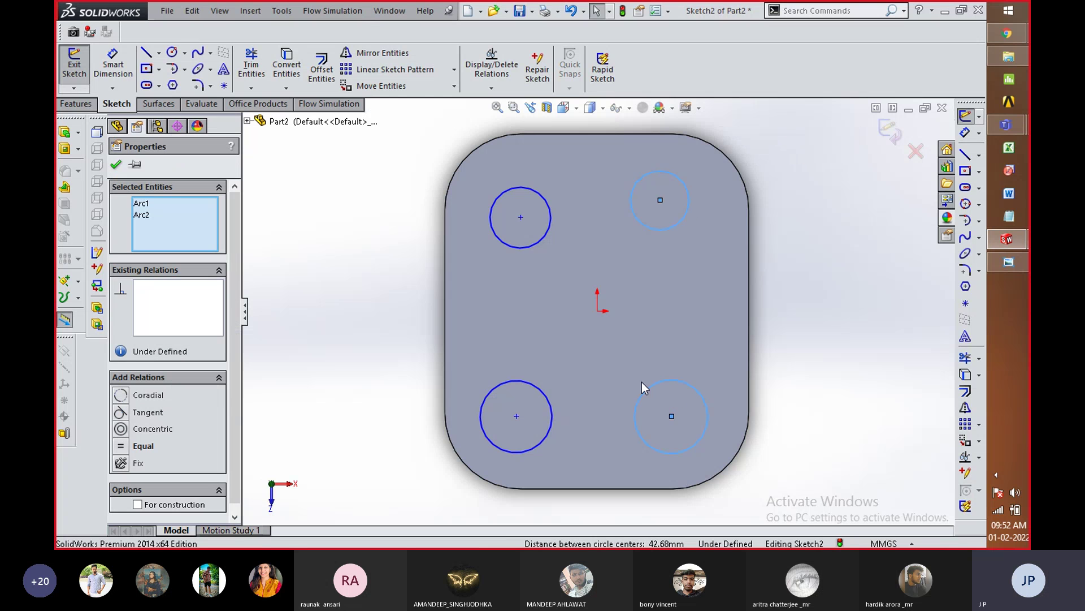
left_click(524, 381, "ctrl")
left_click(529, 246, "ctrl")
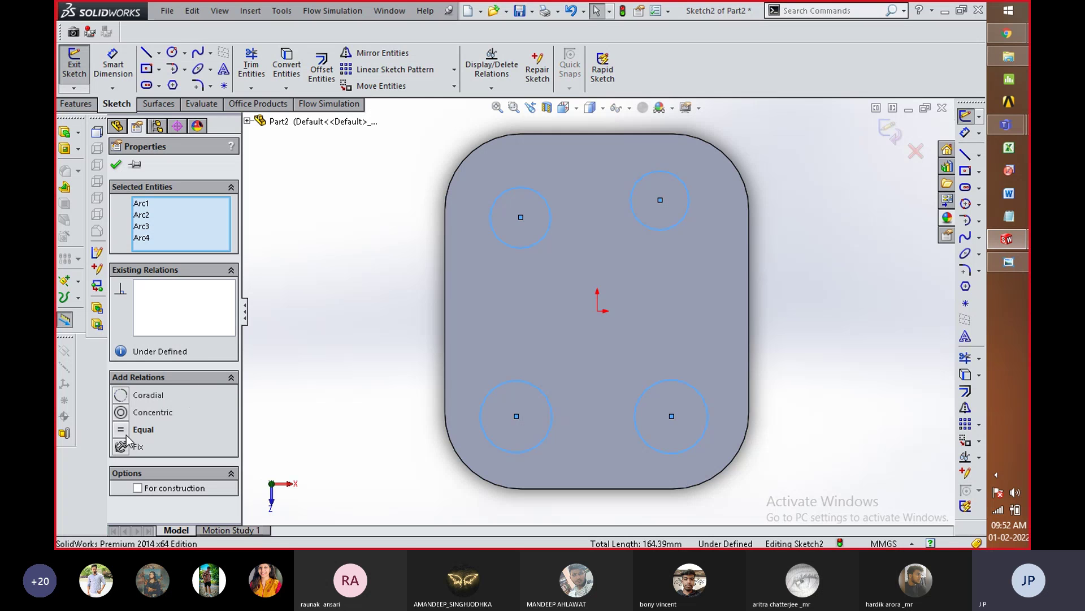
left_click(115, 167)
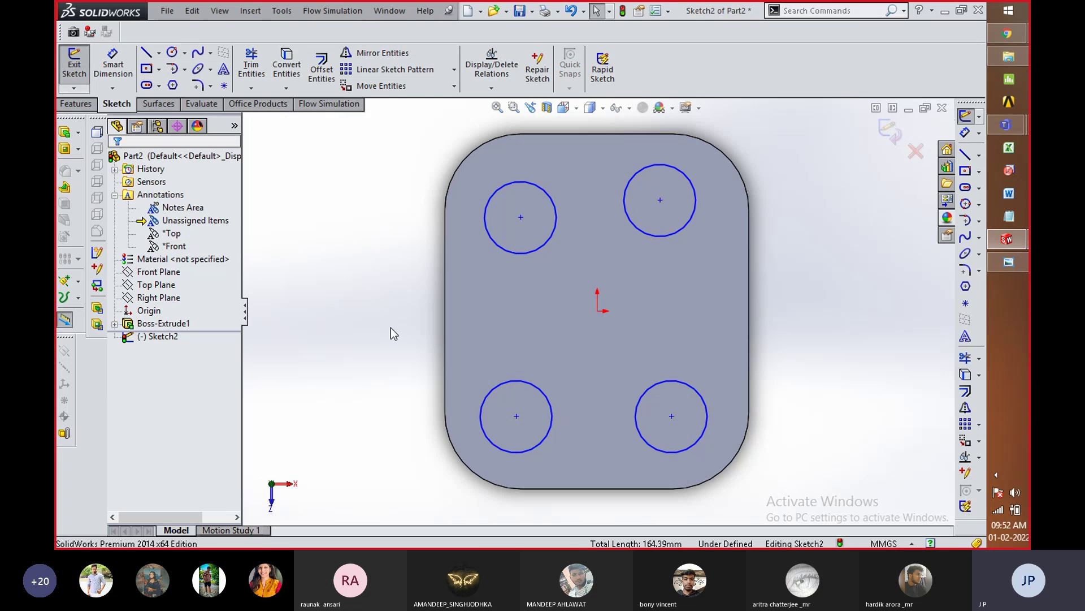
key("alt+Tab")
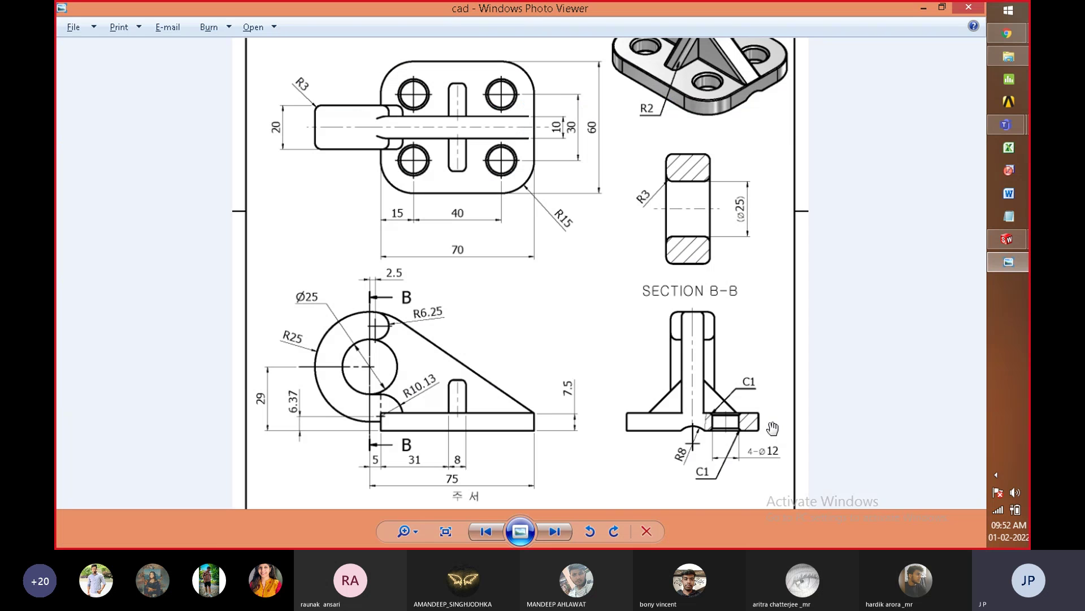
key("alt+Tab")
right_click_drag(814, 277, 807, 224)
Step: Give the upper-right circle a Ø12 diameter dimension
left_click(697, 220)
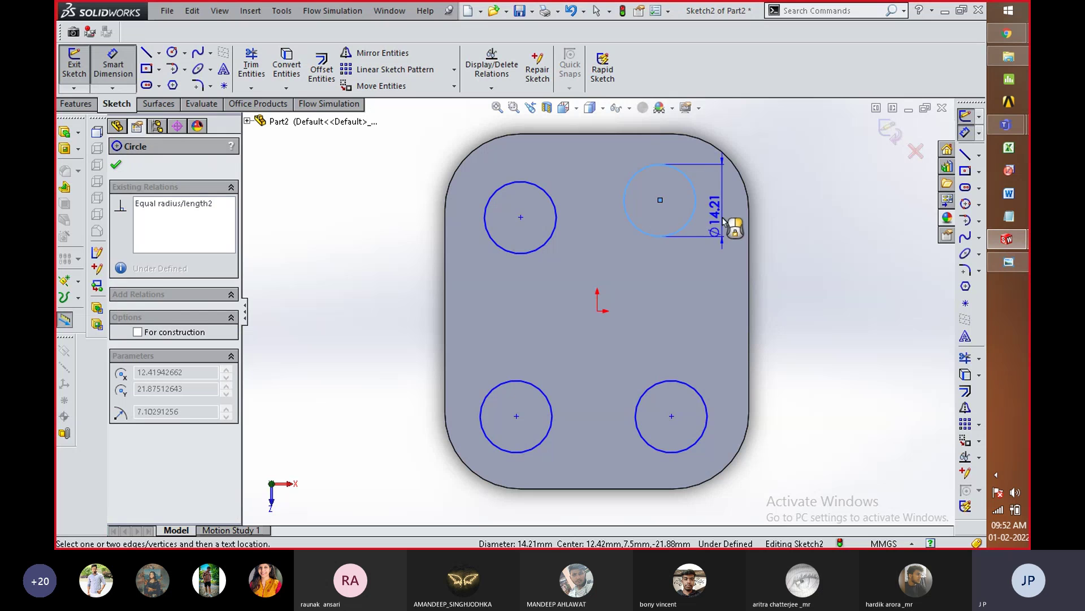
left_click(721, 249)
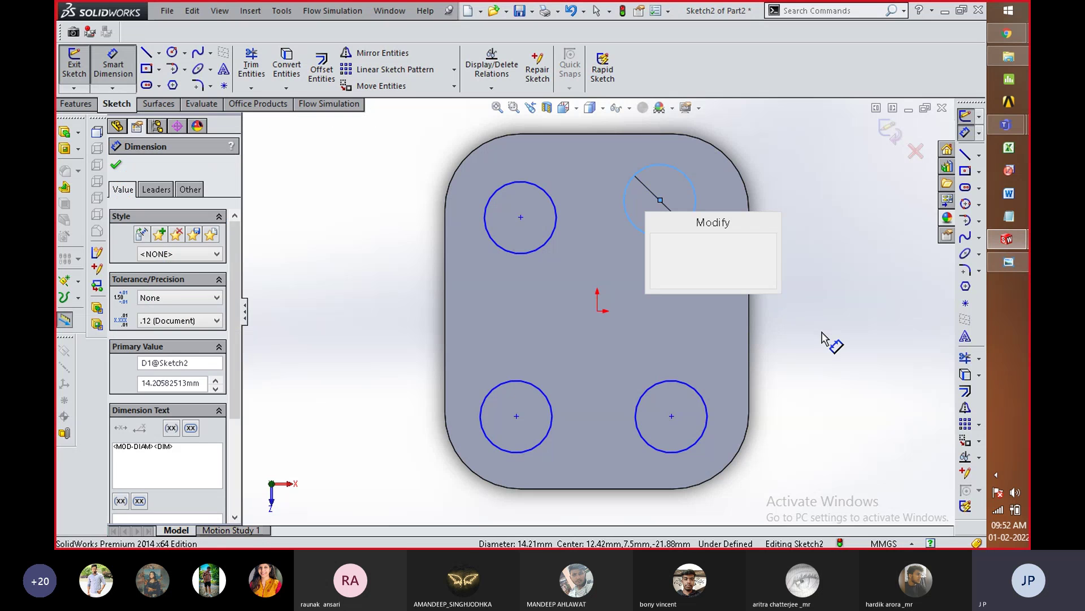
type("12")
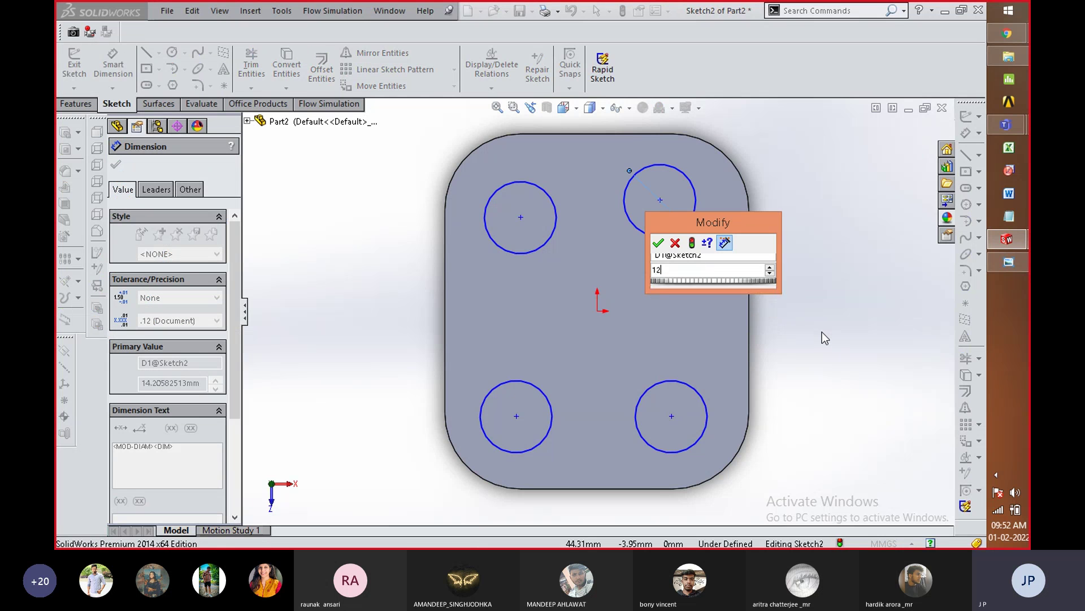
key("Return")
left_click(835, 295)
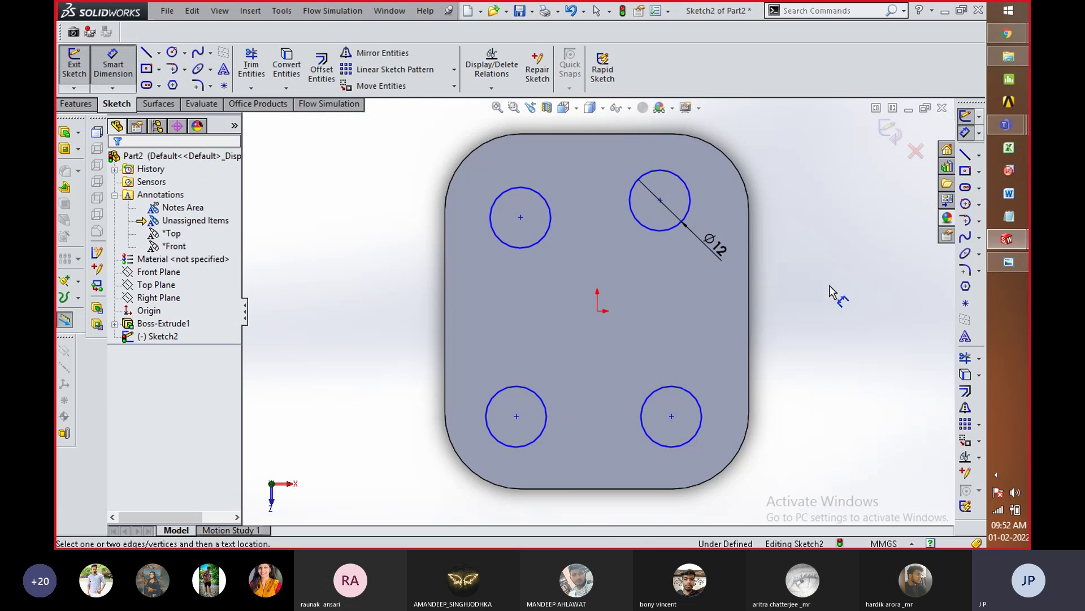
key("alt+Tab")
Step: Zoom and pan the reference drawing to check the 15 and 40 hole spacings
scroll(618, 315, "up", 2)
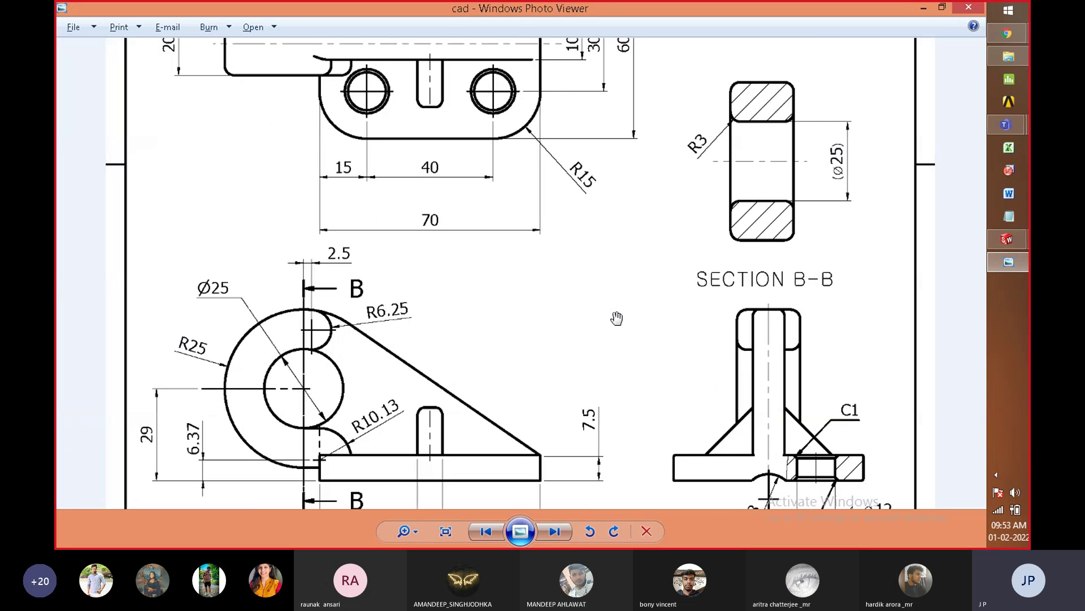
scroll(611, 312, "down", 2)
left_click_drag(486, 188, 477, 275)
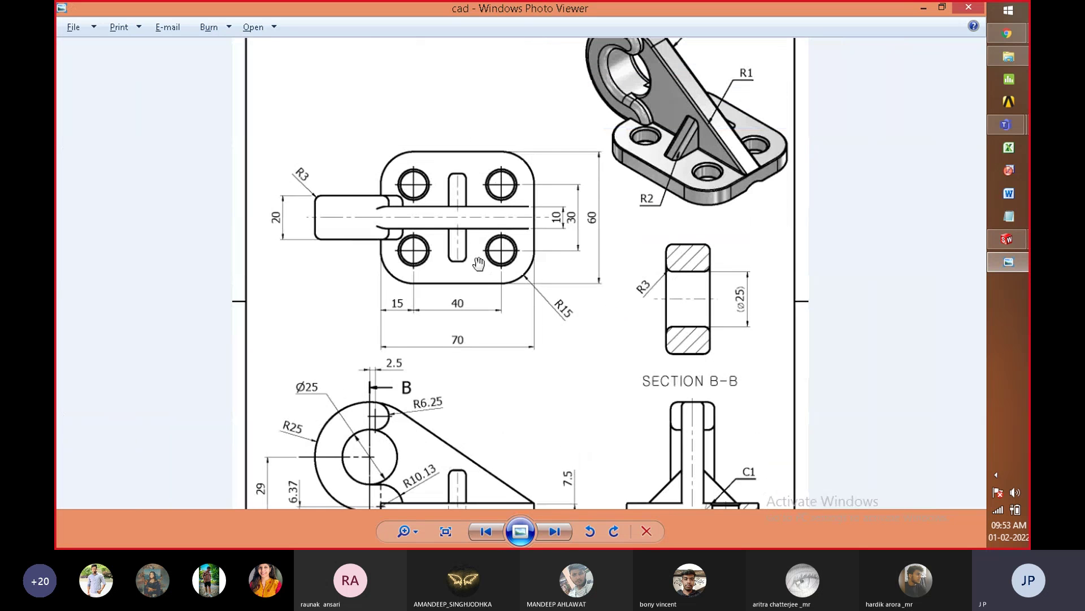
scroll(479, 264, "up", 1)
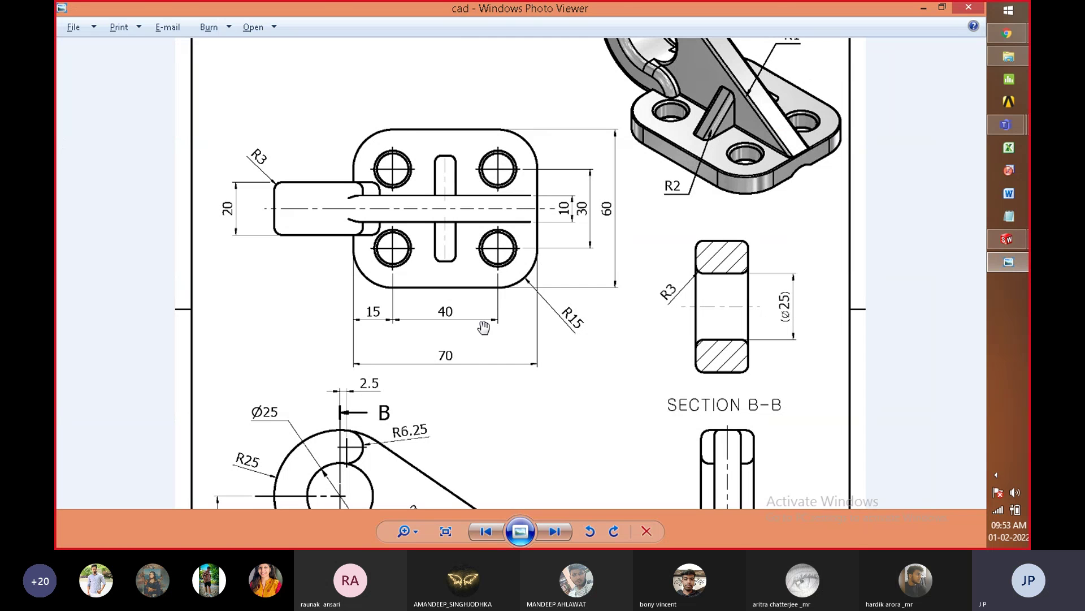
key("alt+Tab")
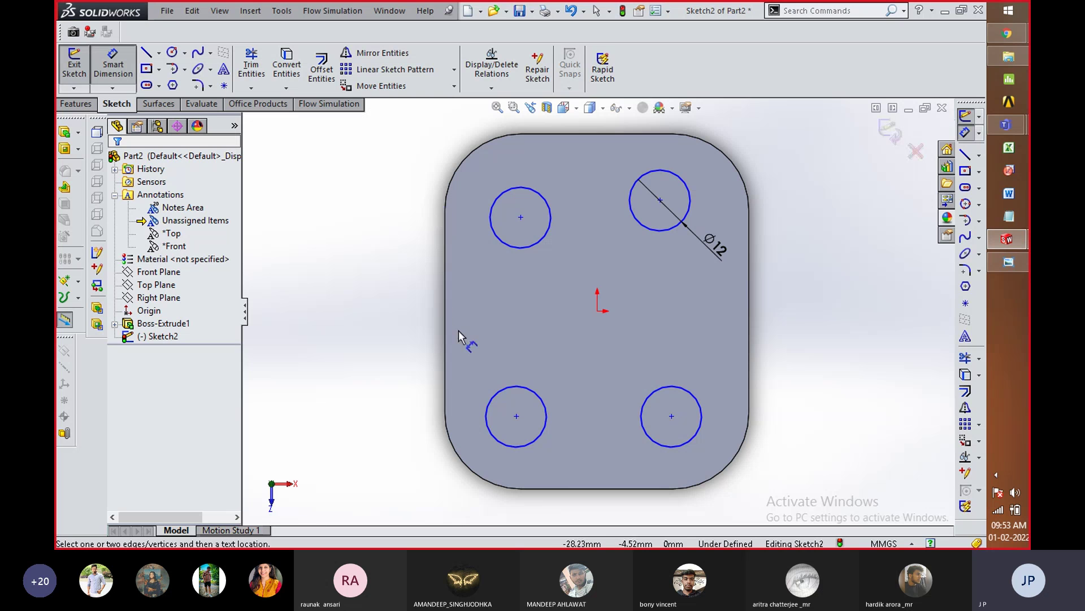
Step: Place the left hole centres 15 mm below the top edge and 40 mm apart
left_click(558, 136)
left_click(520, 217)
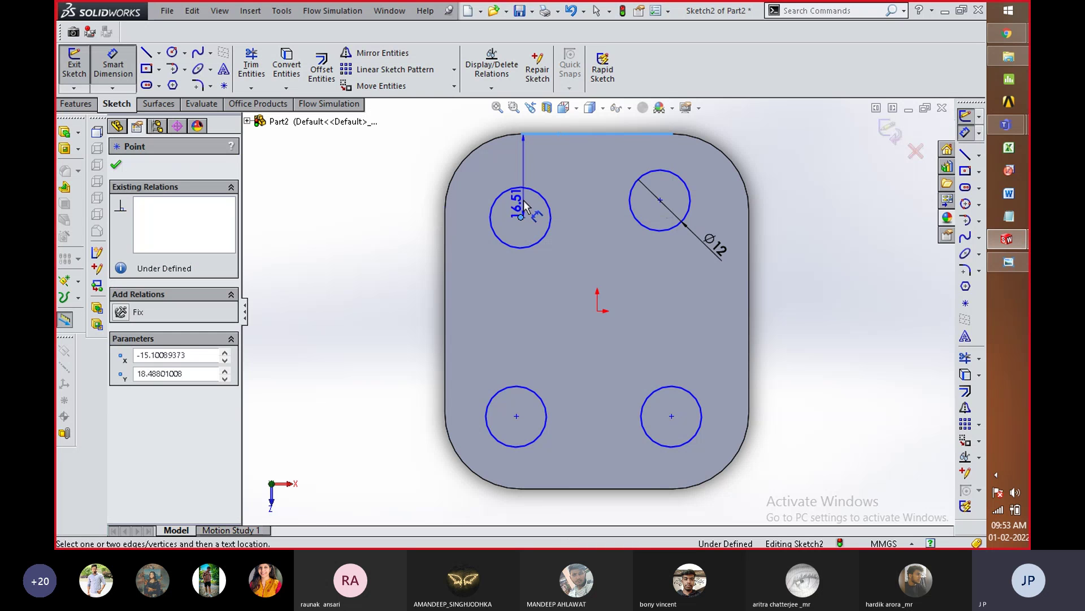
left_click(524, 173)
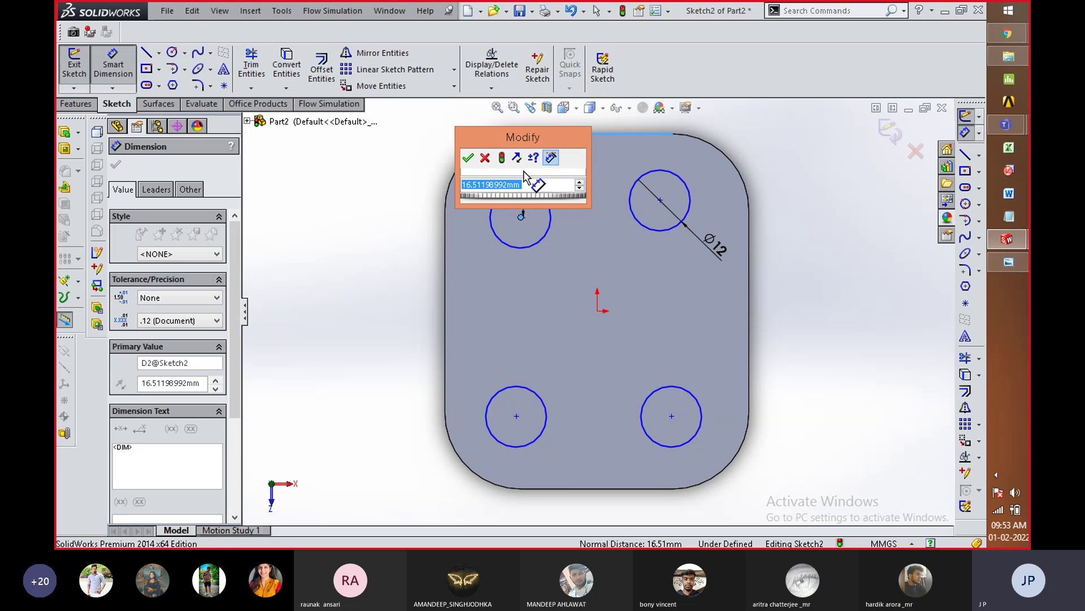
type("15")
key("Return")
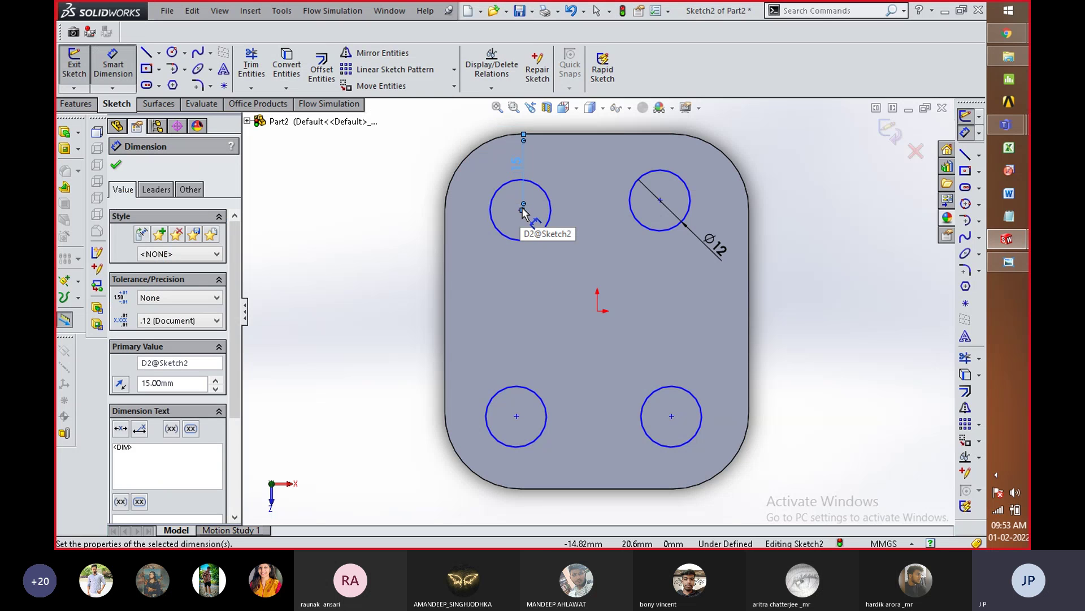
left_click(516, 416)
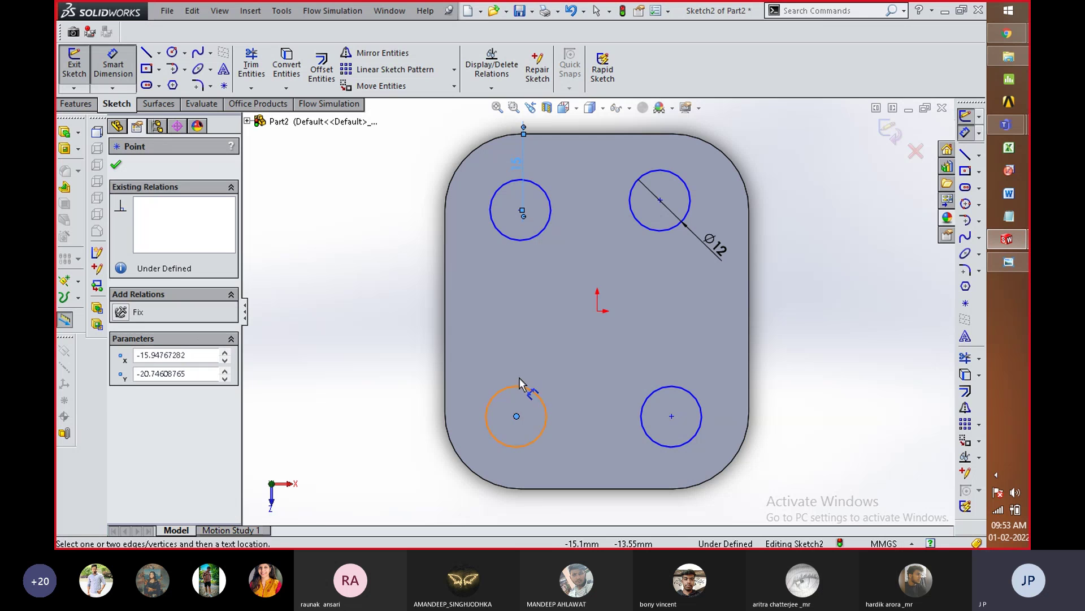
left_click(524, 213)
left_click(516, 306)
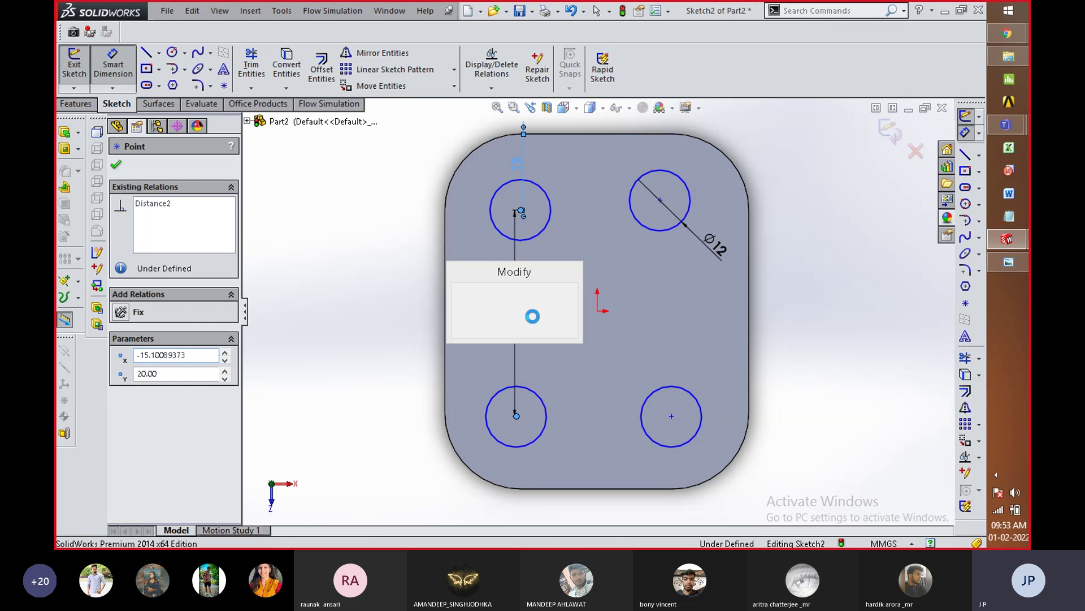
type("40")
key("Return")
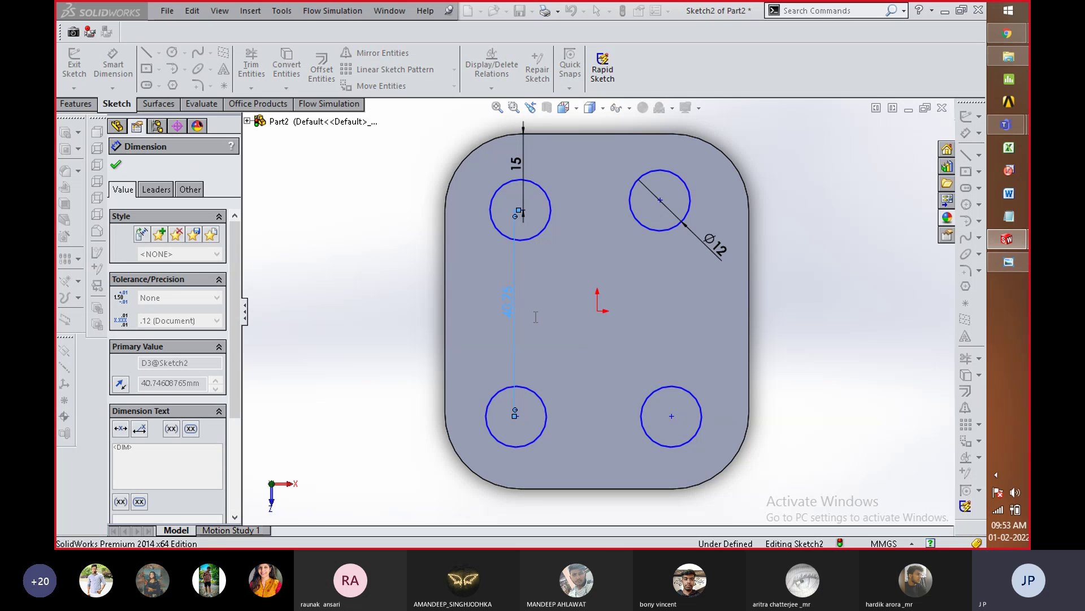
Step: Place the right hole centres 15 mm below the top edge and 40 mm apart
left_click(663, 133)
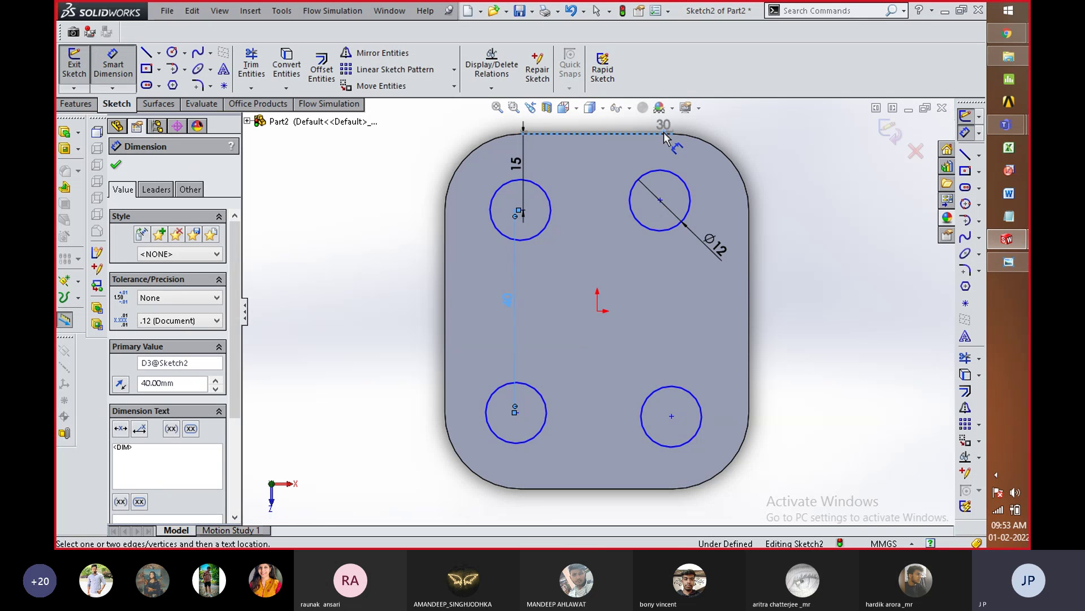
left_click(659, 199)
left_click(706, 171)
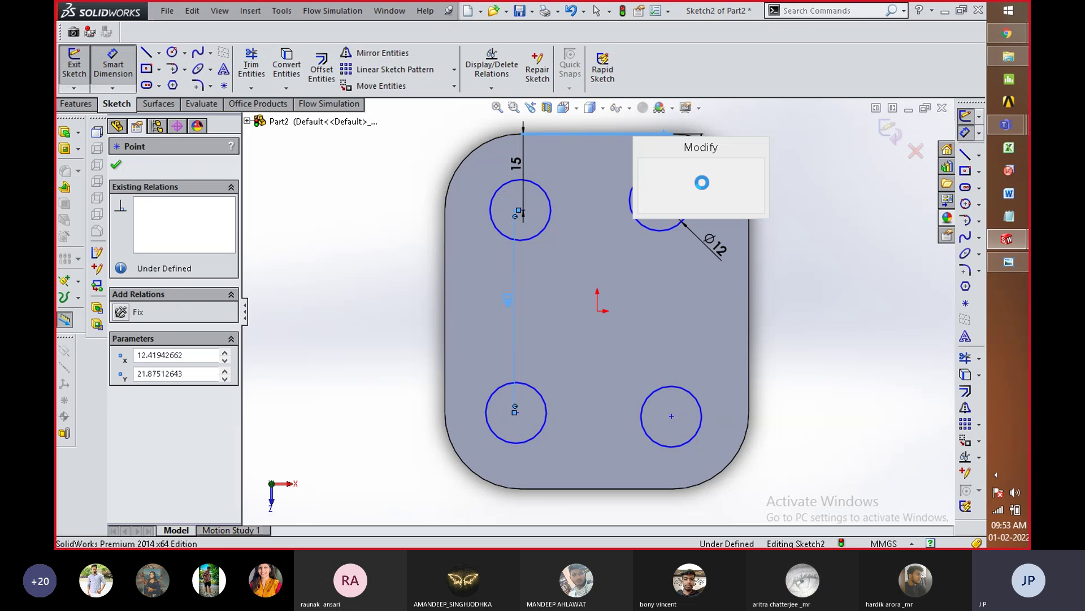
key("Return")
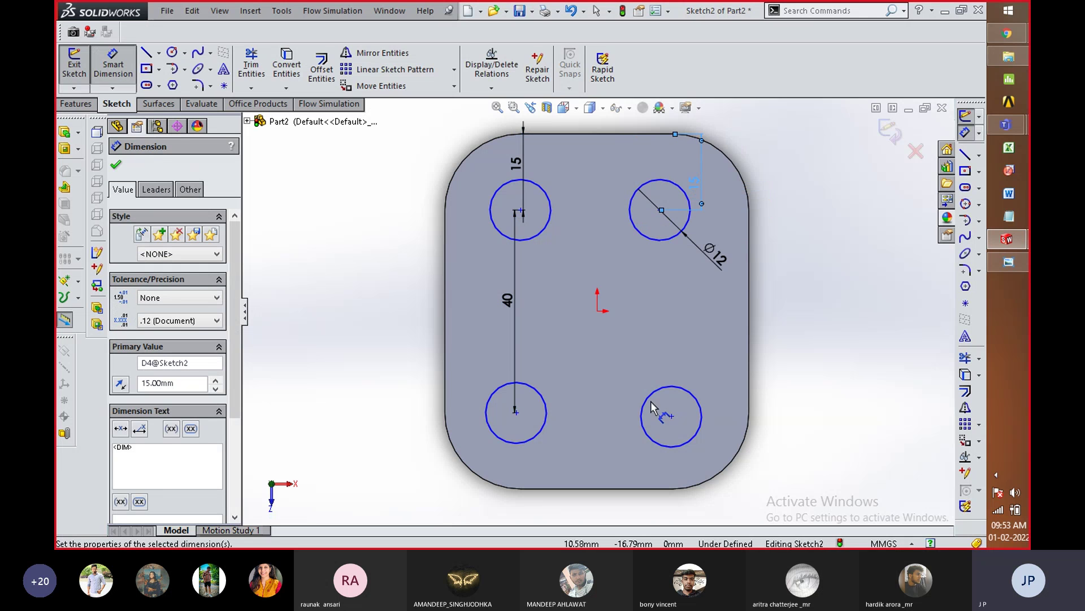
left_click(672, 416)
left_click(660, 210)
left_click(686, 286)
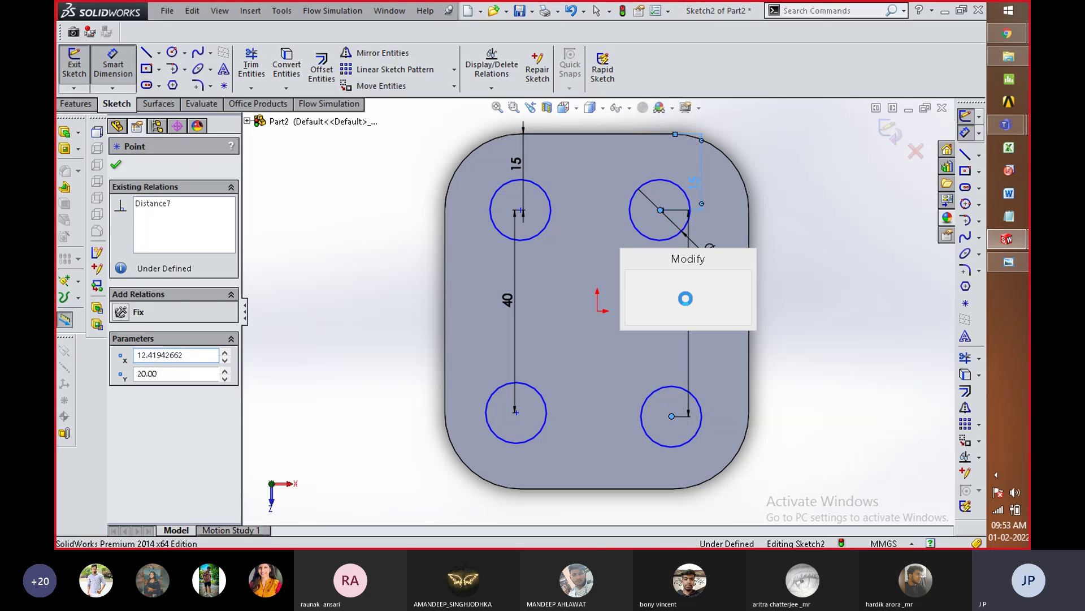
type("40")
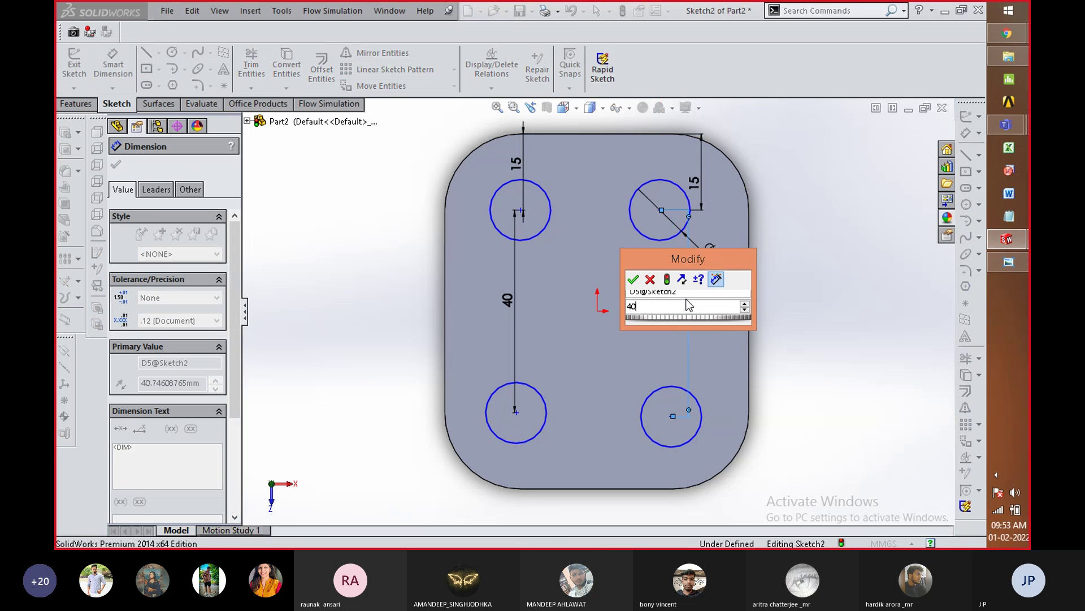
key("Return")
key("alt+Tab")
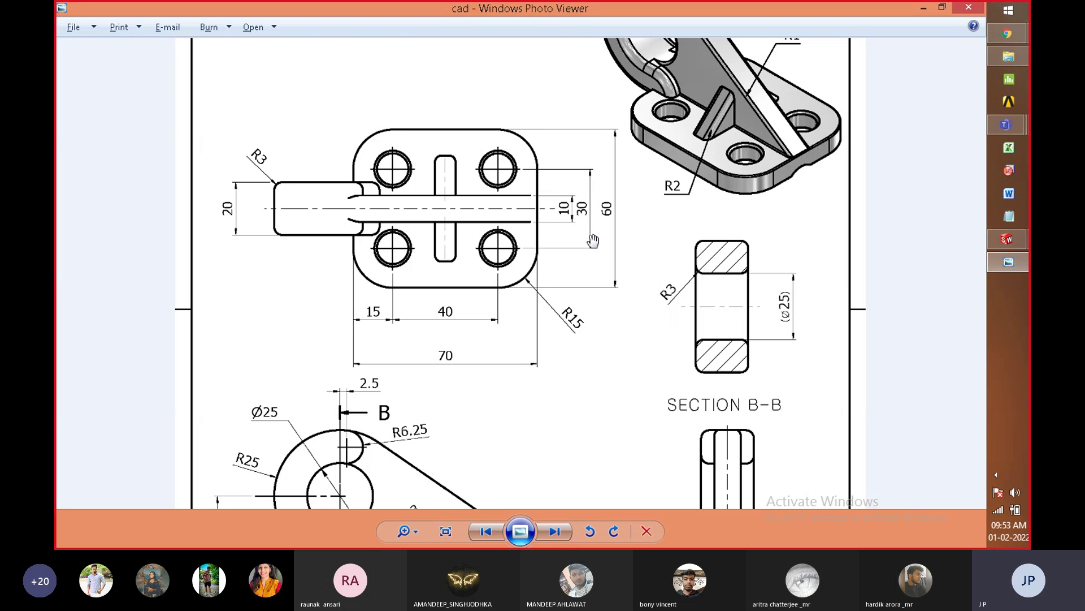
key("alt+Tab")
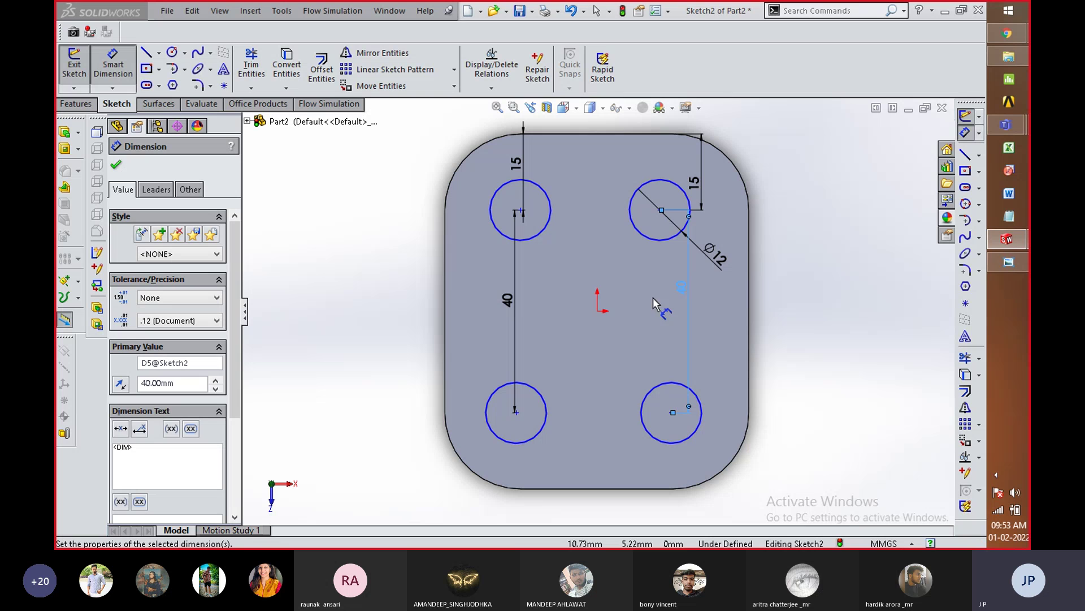
Step: Dimension the lower-left hole centre 15 mm from the left edge and the lower holes 30 mm apart
left_click(515, 412)
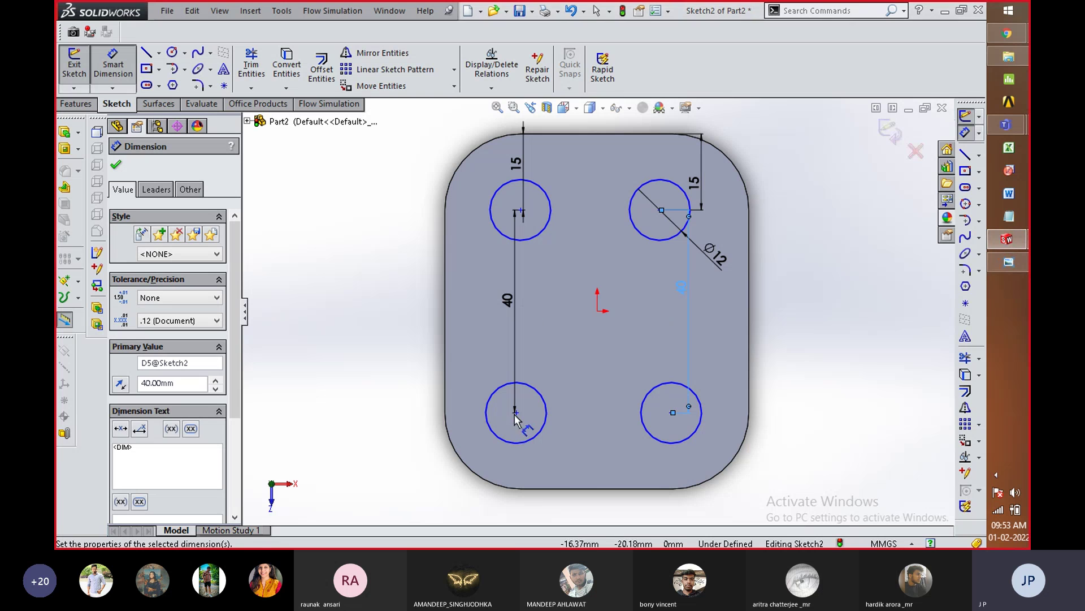
left_click(446, 388)
left_click(480, 344)
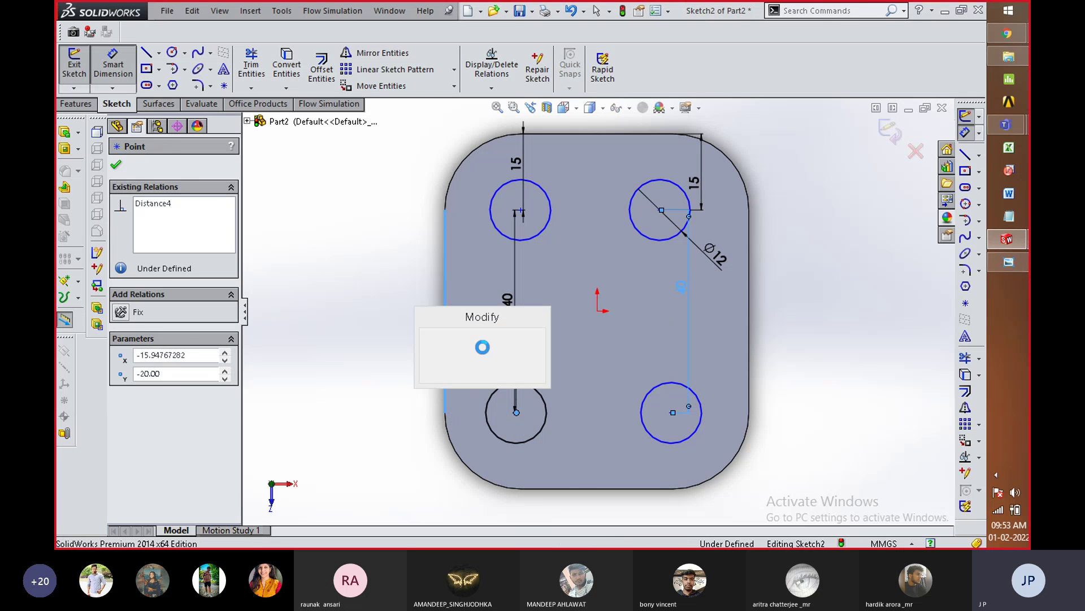
type("15")
key("Return")
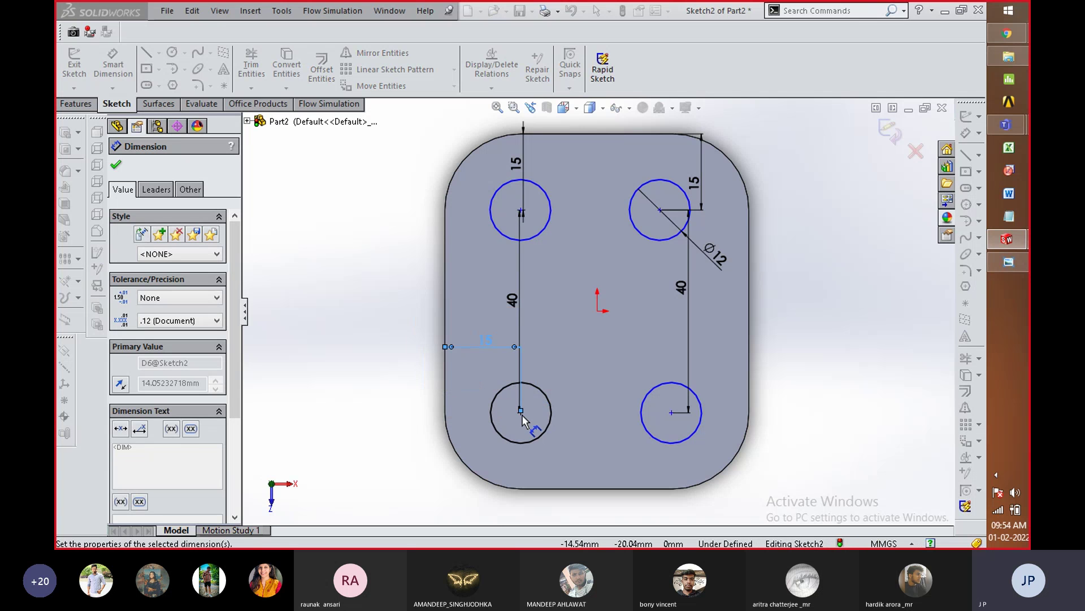
left_click(521, 412)
left_click(671, 412)
left_click(620, 346)
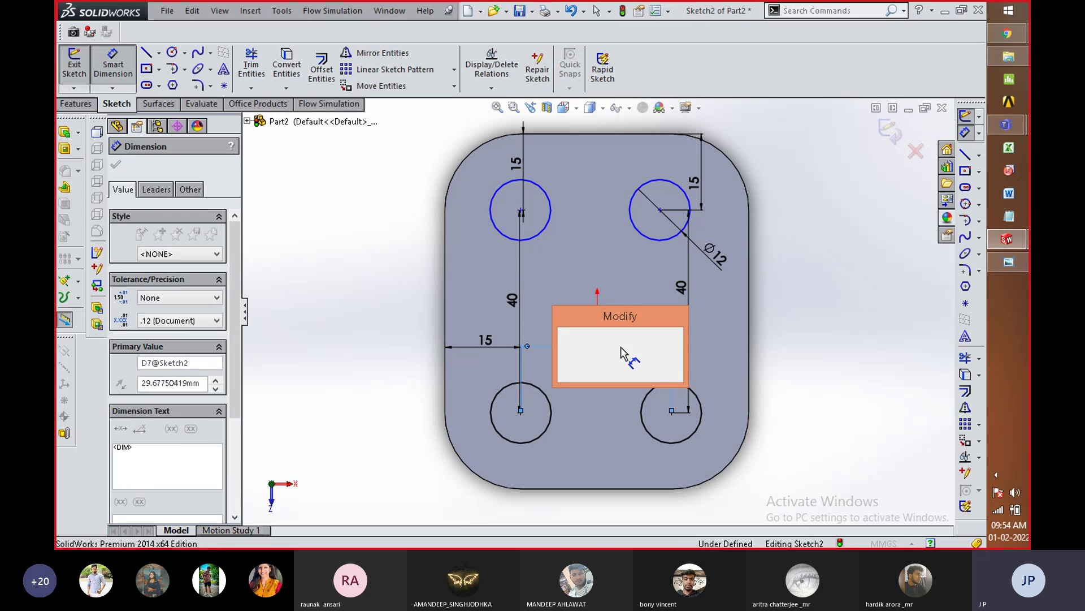
key("Return")
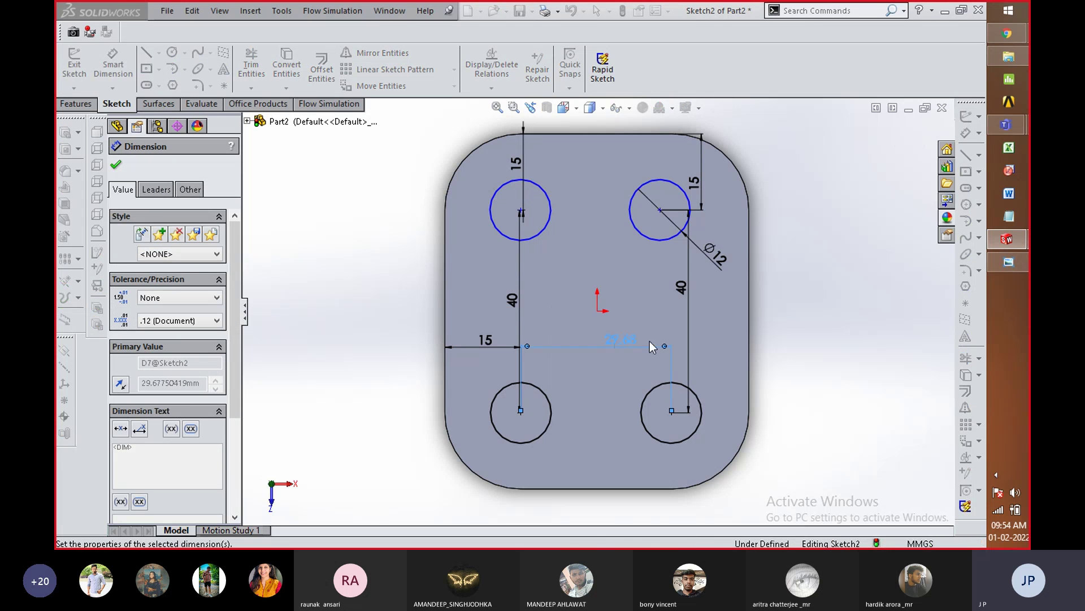
Step: Dimension the upper hole centres 30 mm apart
left_click(521, 212)
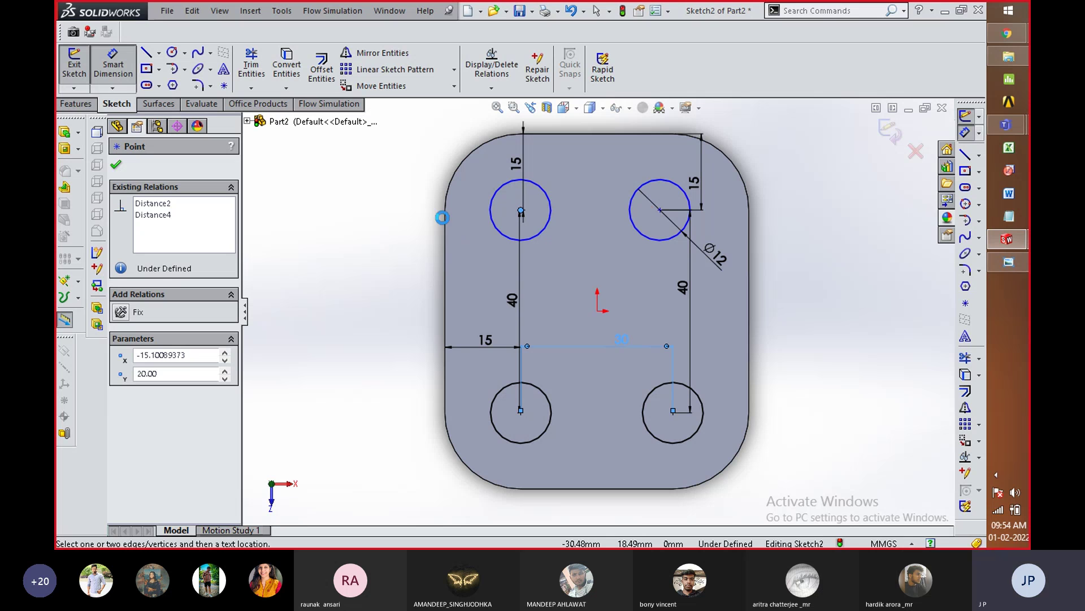
left_click(443, 214)
left_click(634, 286)
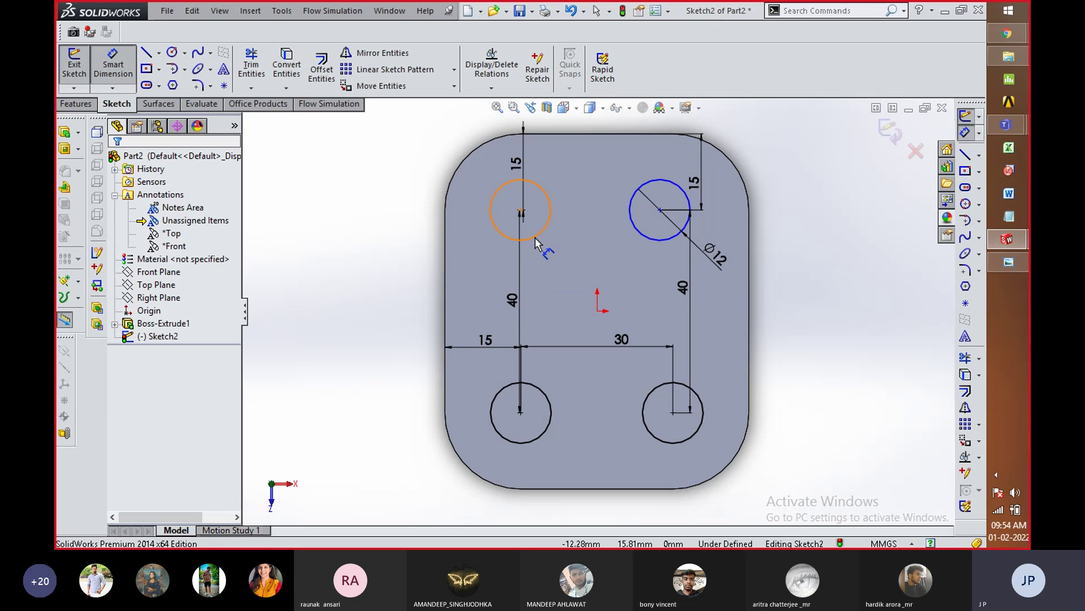
left_click(660, 211)
left_click(521, 212)
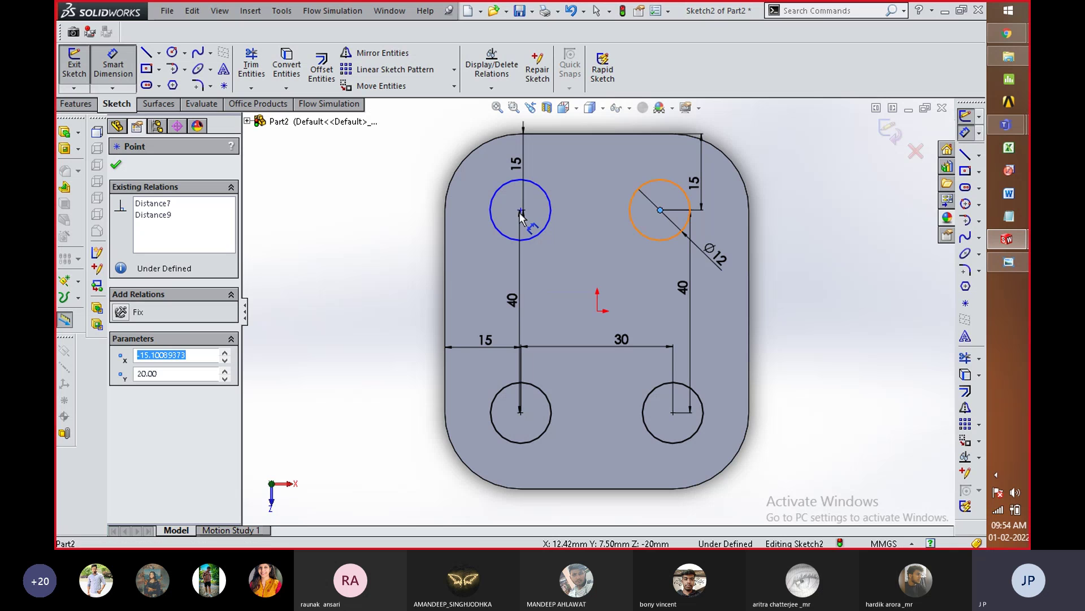
left_click(588, 180)
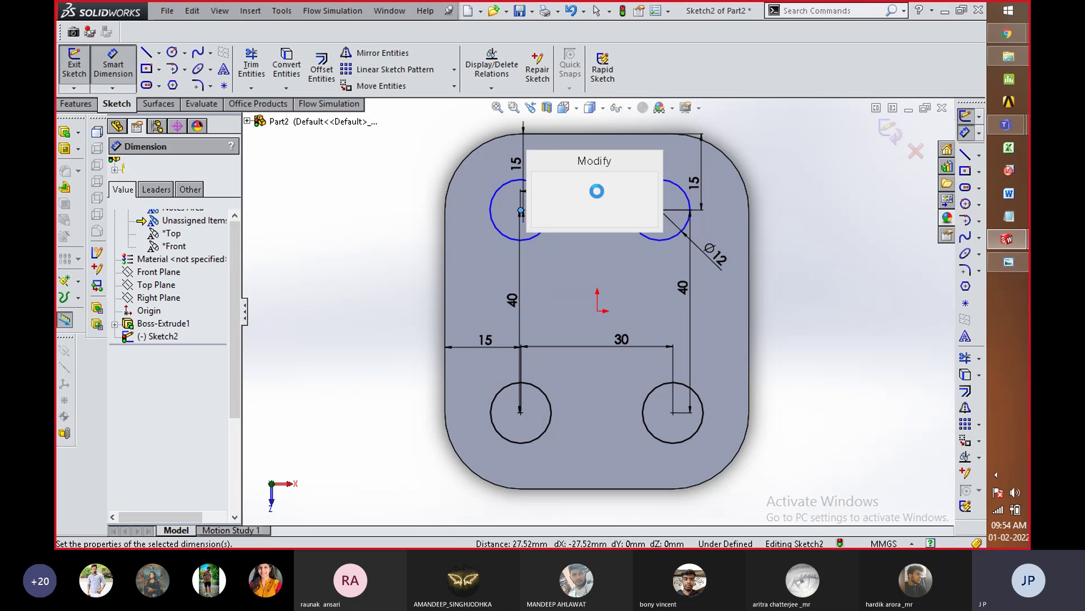
key("Return")
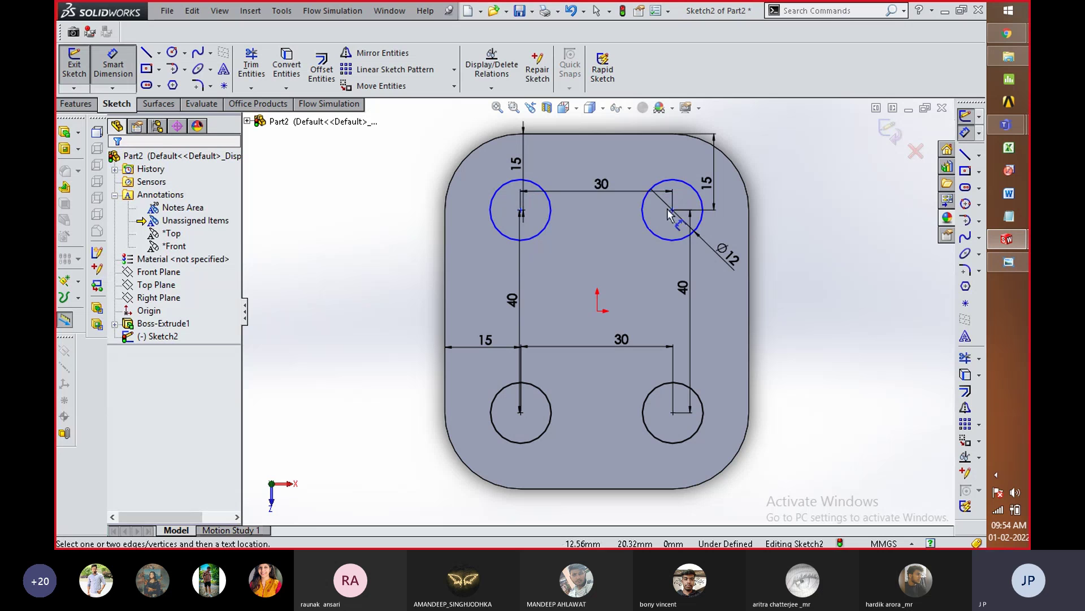
Step: Dimension the upper-right hole centre 15 mm from the right edge and exit the sketch
left_click(750, 225)
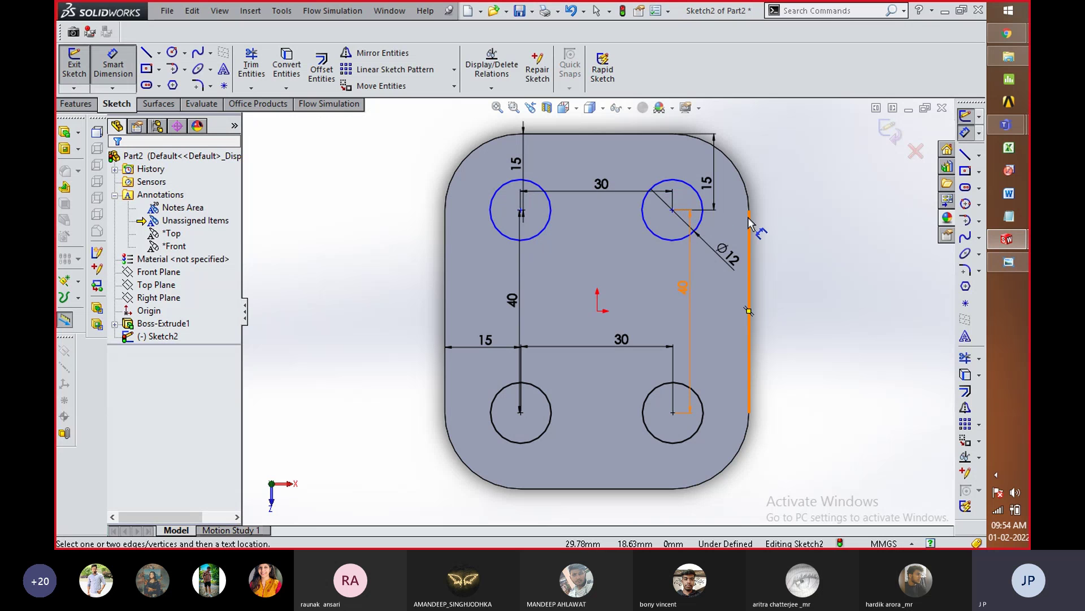
left_click(675, 212)
left_click(724, 191)
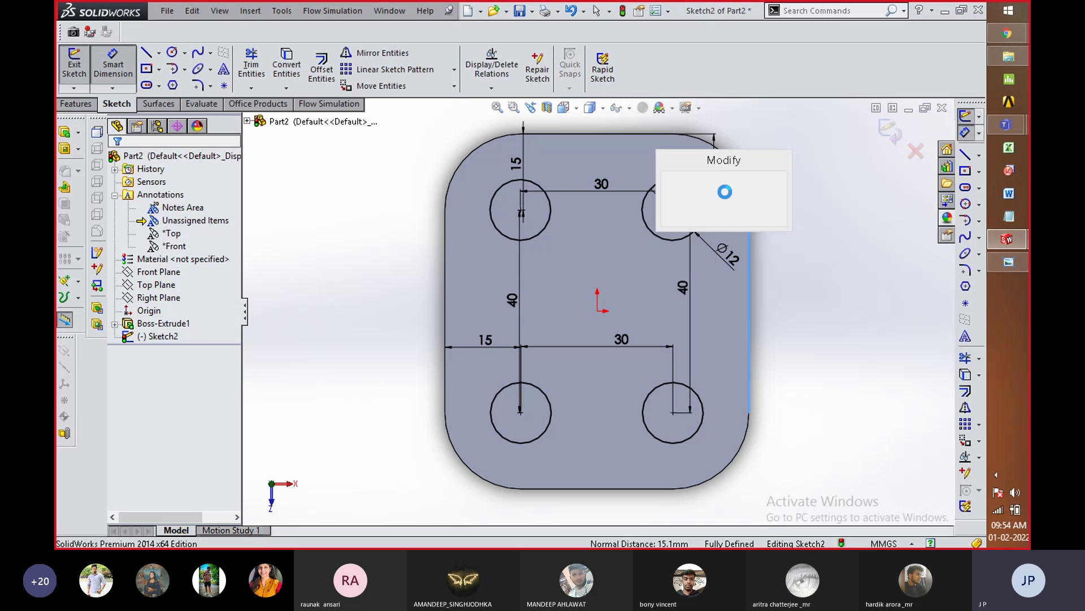
type("15")
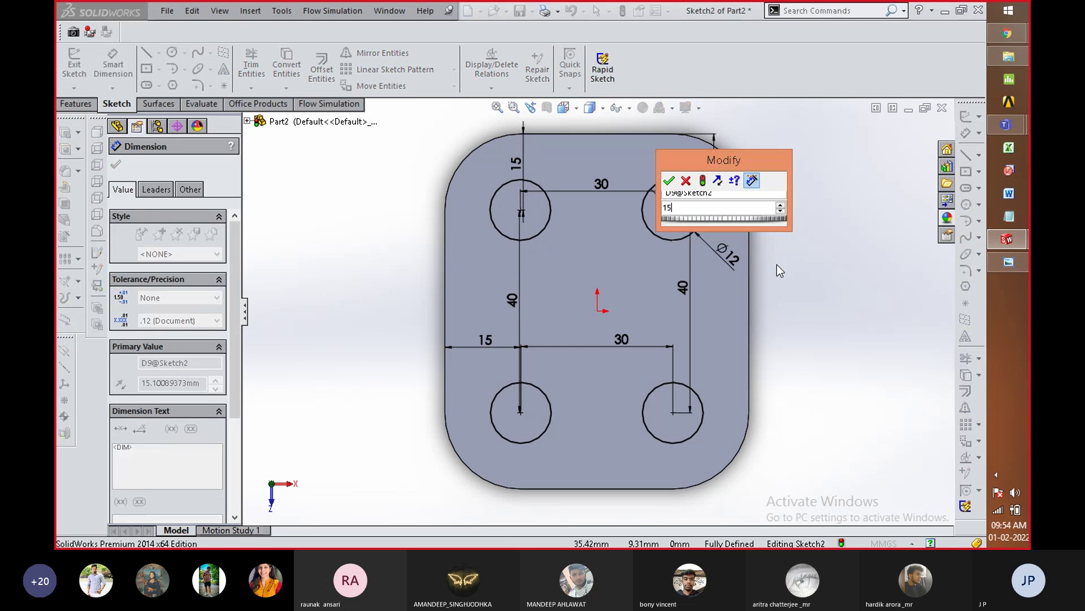
key("Return")
left_click(825, 249)
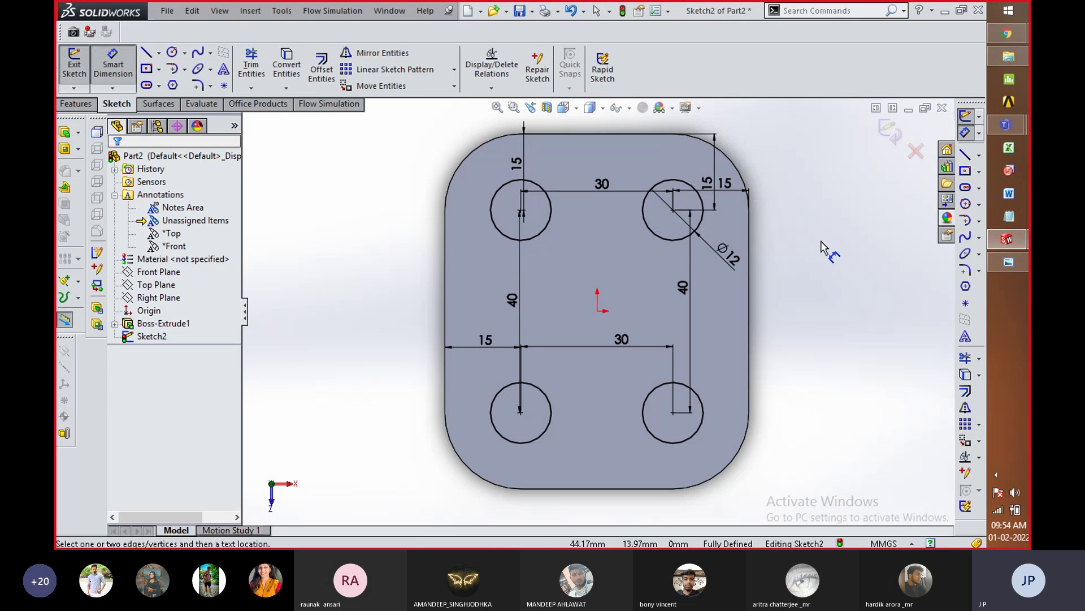
left_click(885, 134)
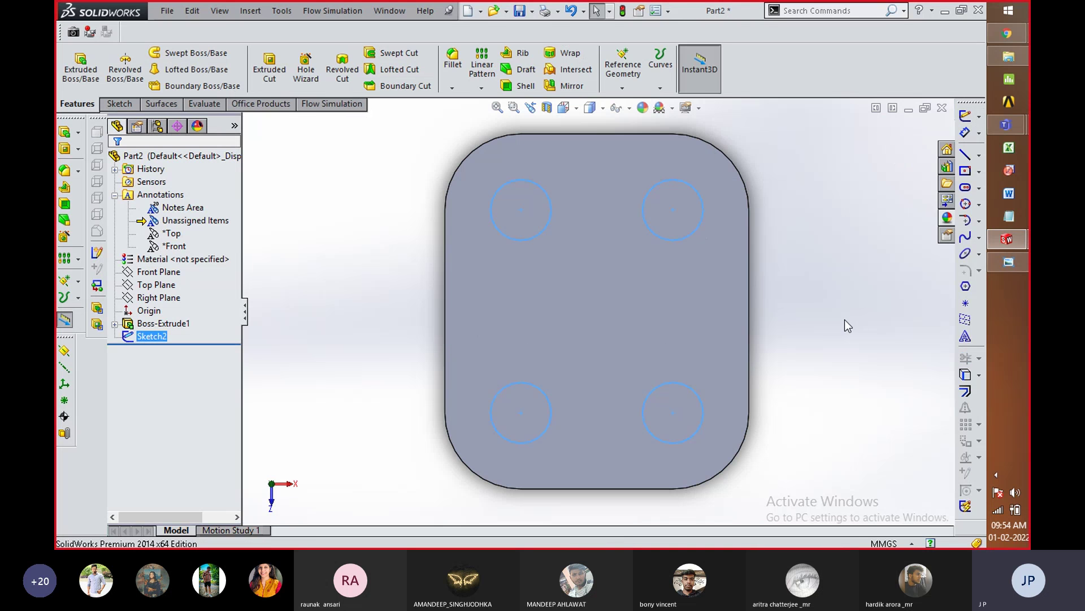
Step: Cut the four sketched holes into the plate with a Blind 7.50 mm extruded cut
middle_click_drag(787, 427, 806, 298)
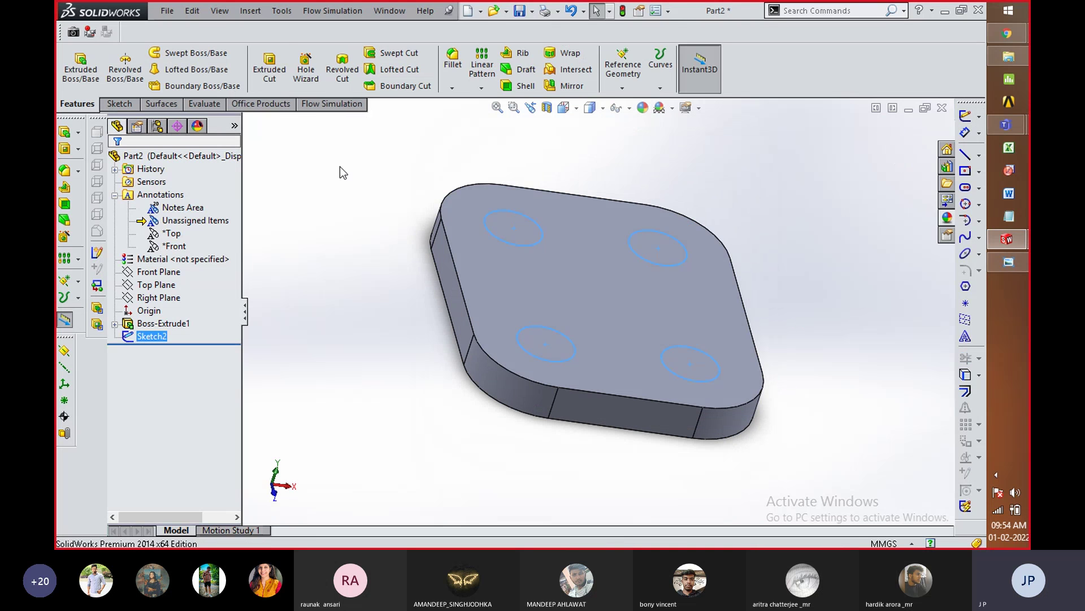
left_click(269, 68)
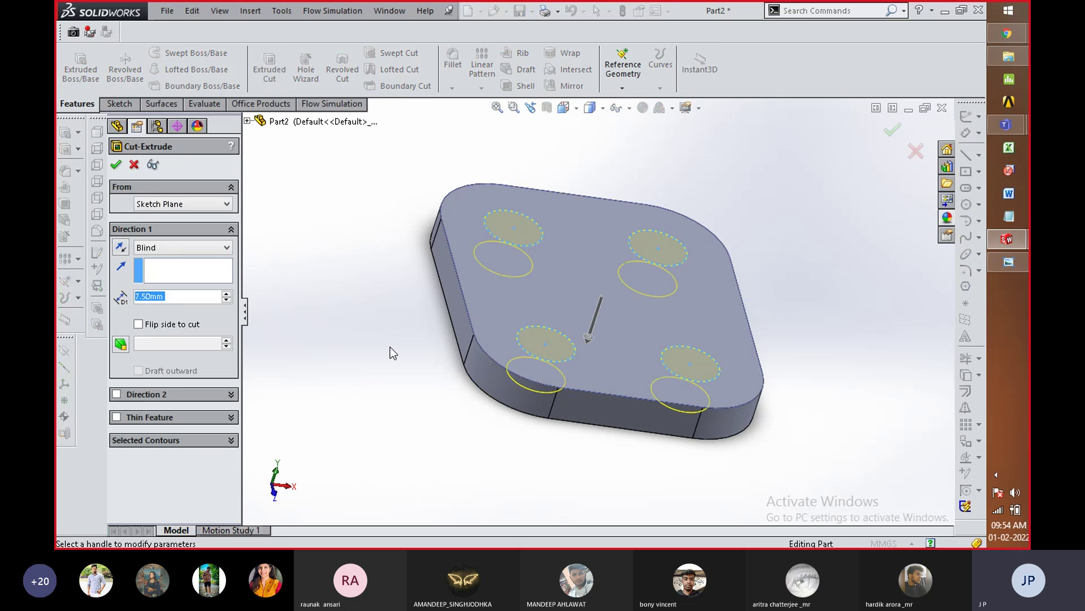
left_click(117, 165)
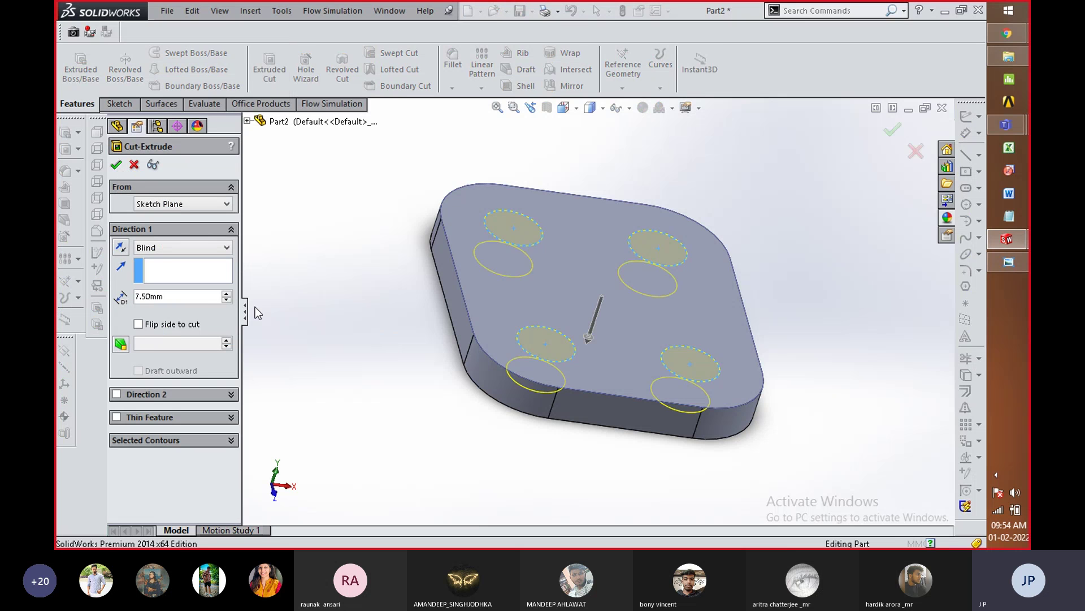
left_click(398, 440)
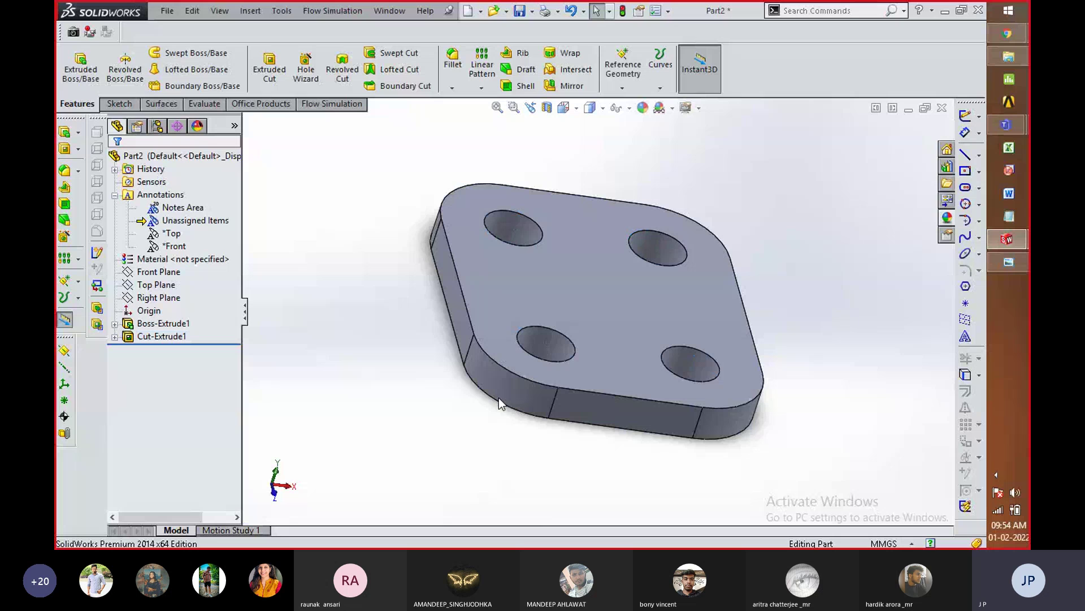
middle_click_drag(498, 398, 485, 402)
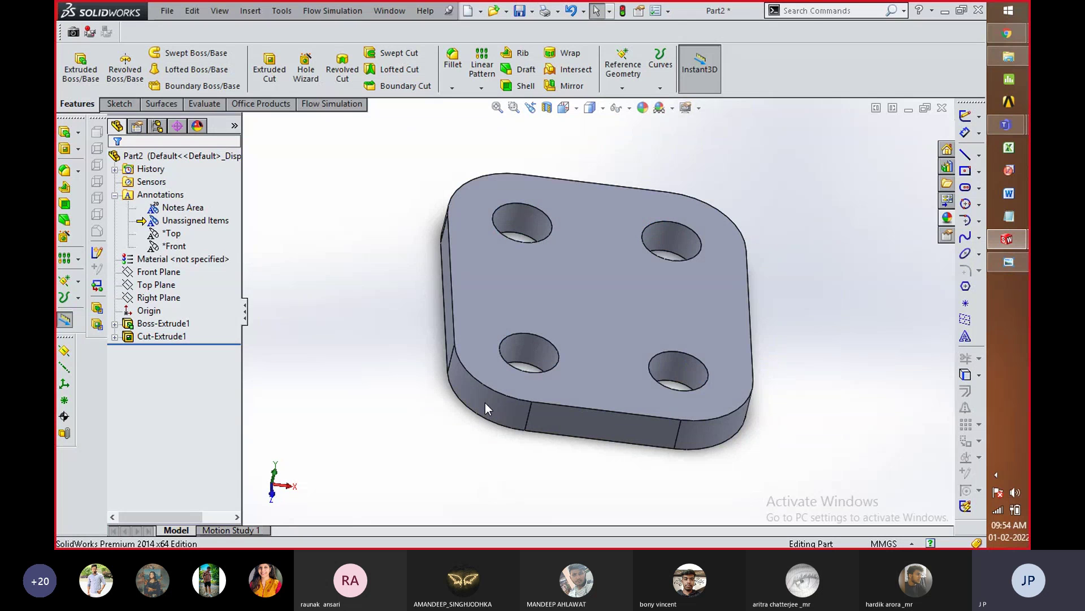
key("alt+Tab")
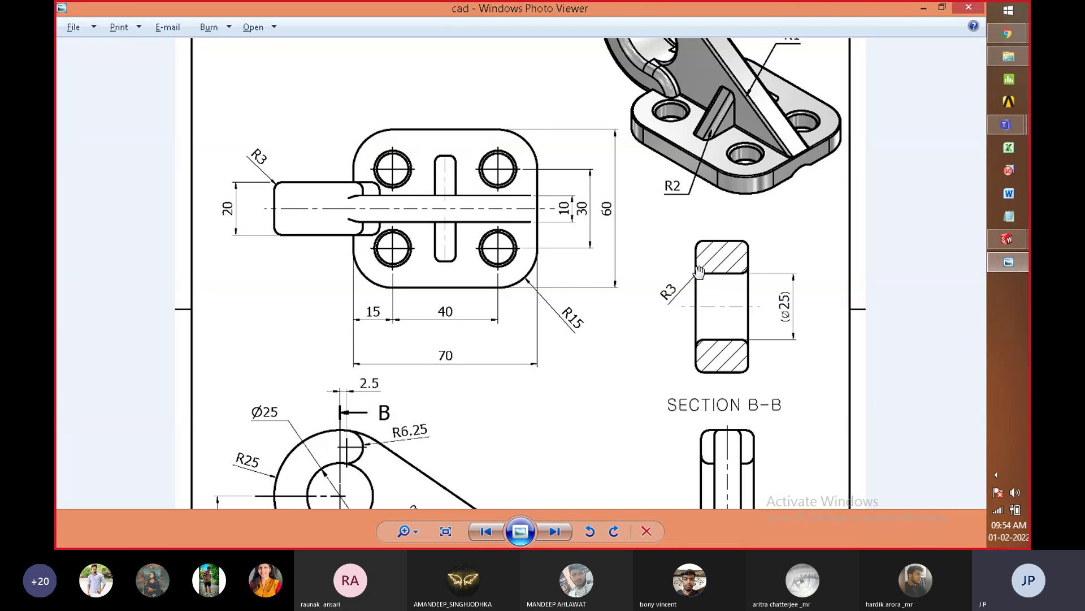
key("alt+Tab")
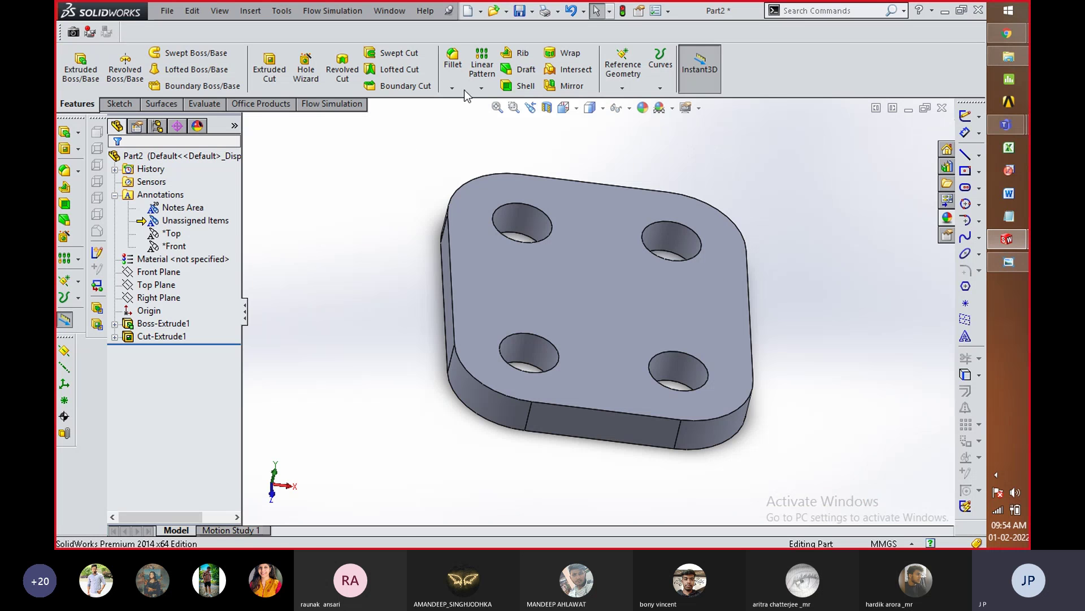
Step: Start a 3 mm fillet and select the top edges of all four holes
left_click(460, 61)
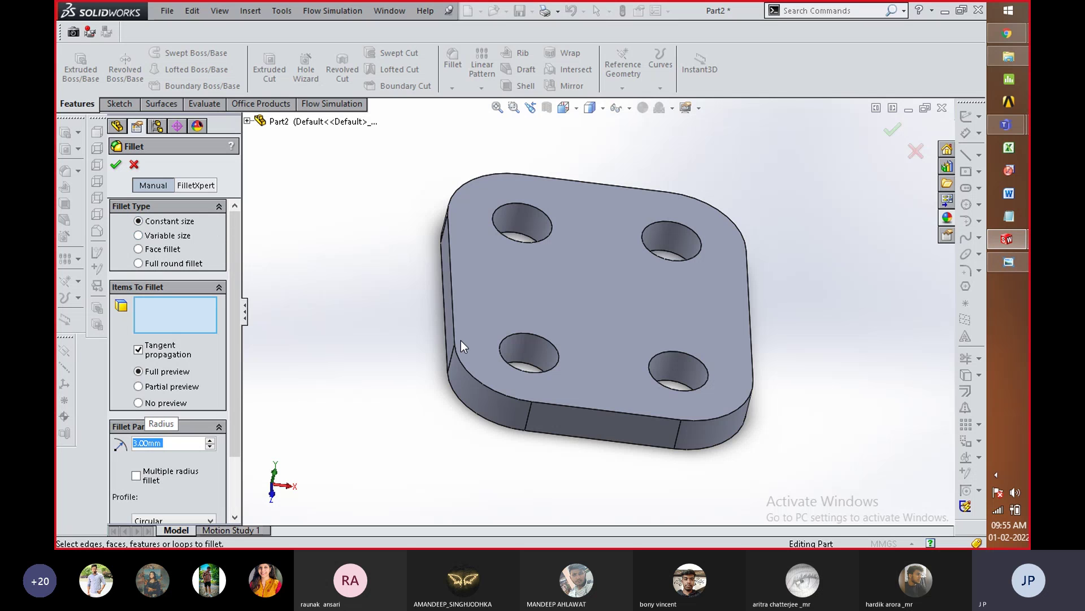
left_click(534, 335)
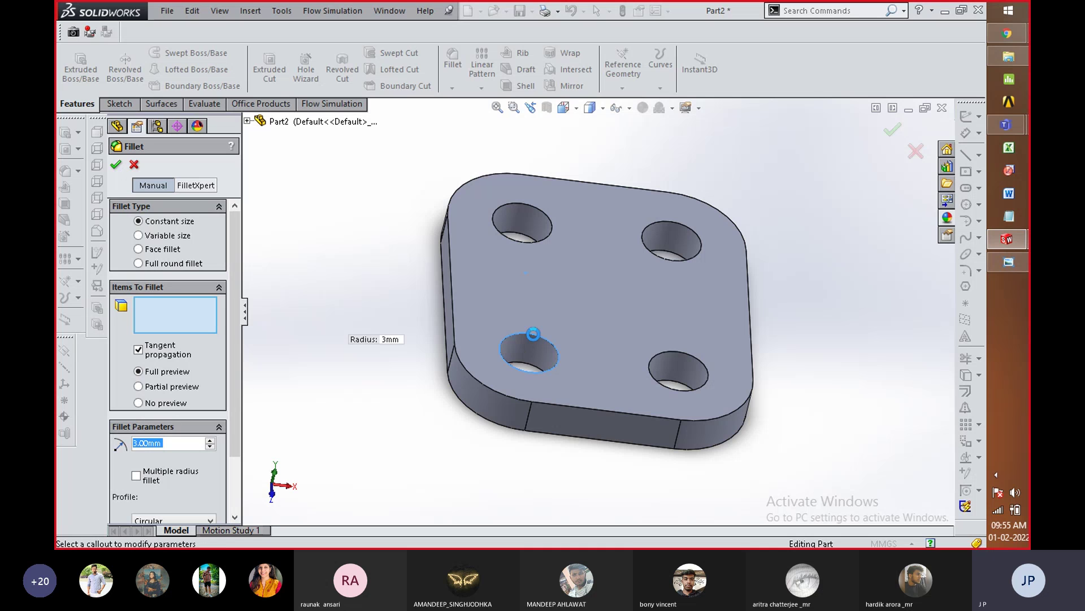
left_click(534, 207)
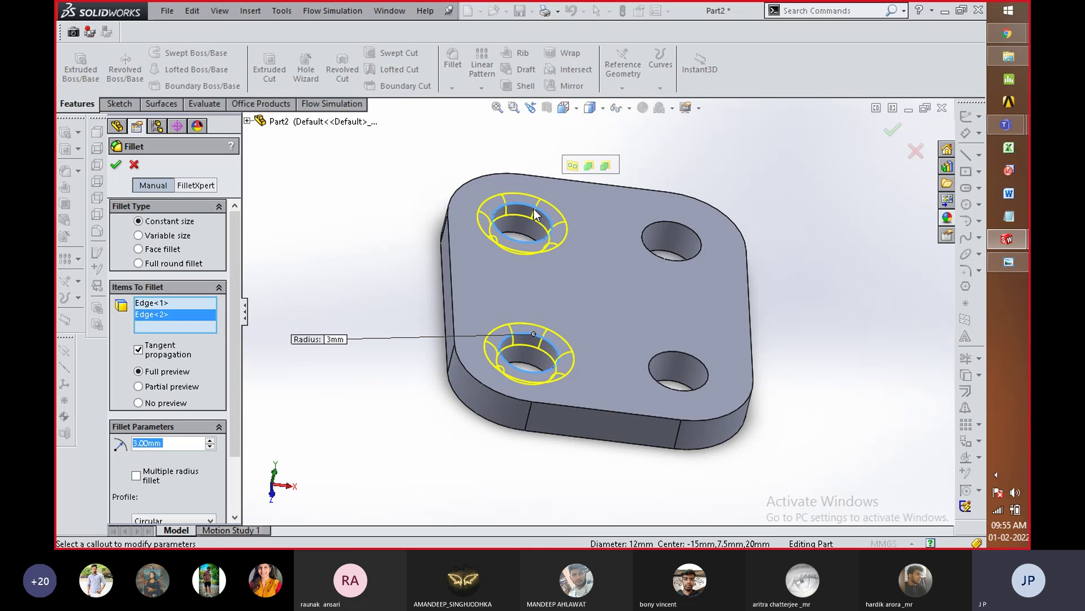
left_click(698, 233)
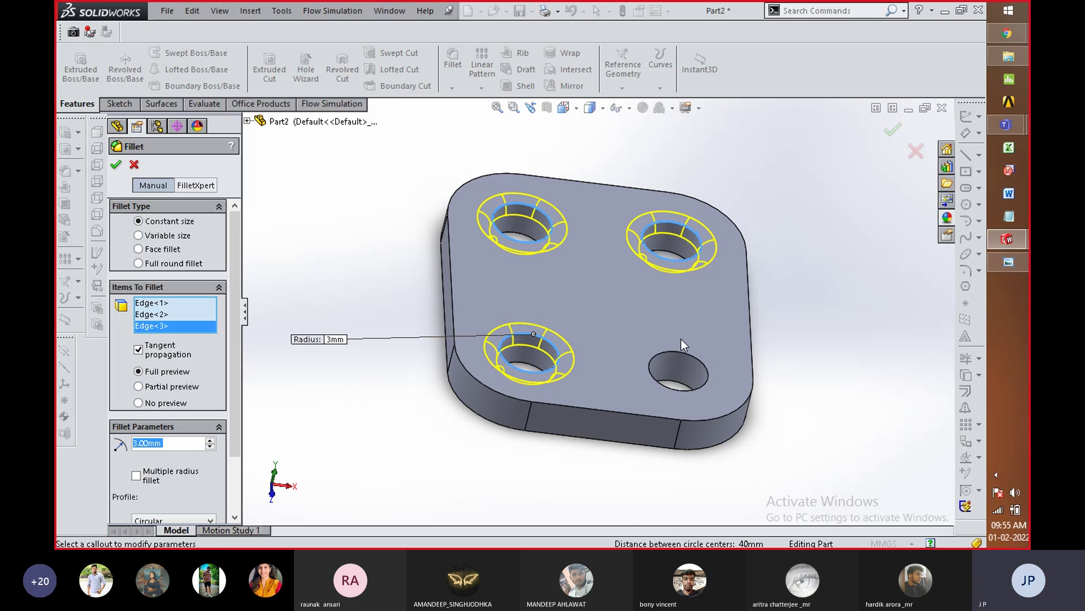
key("alt+Tab")
left_click(691, 355)
Step: Add the four holes' underside edges and apply the 3 mm fillet
middle_click_drag(562, 459, 590, 249)
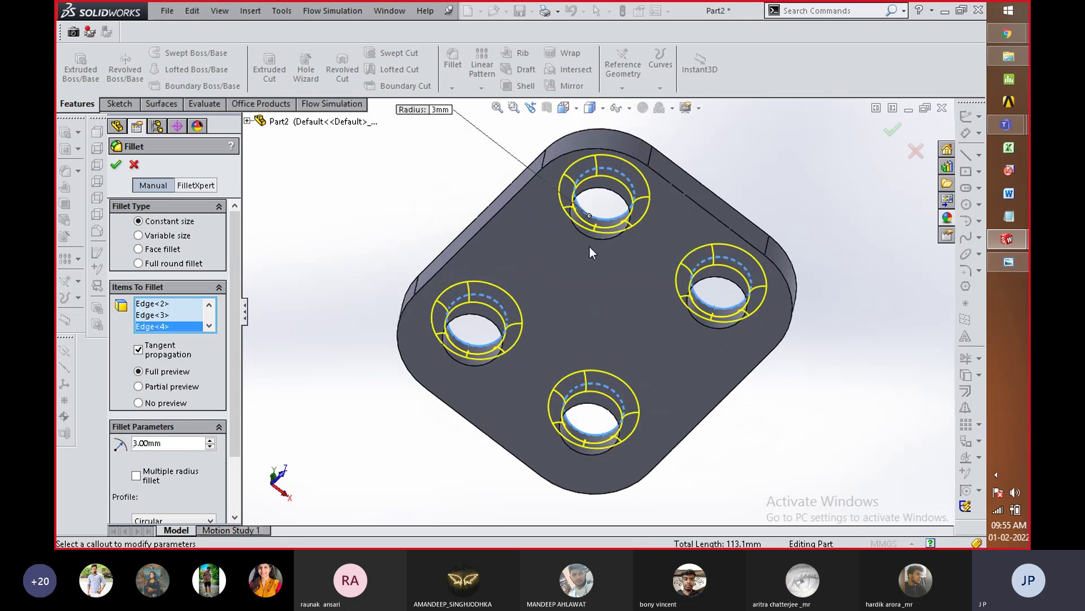
left_click(586, 196)
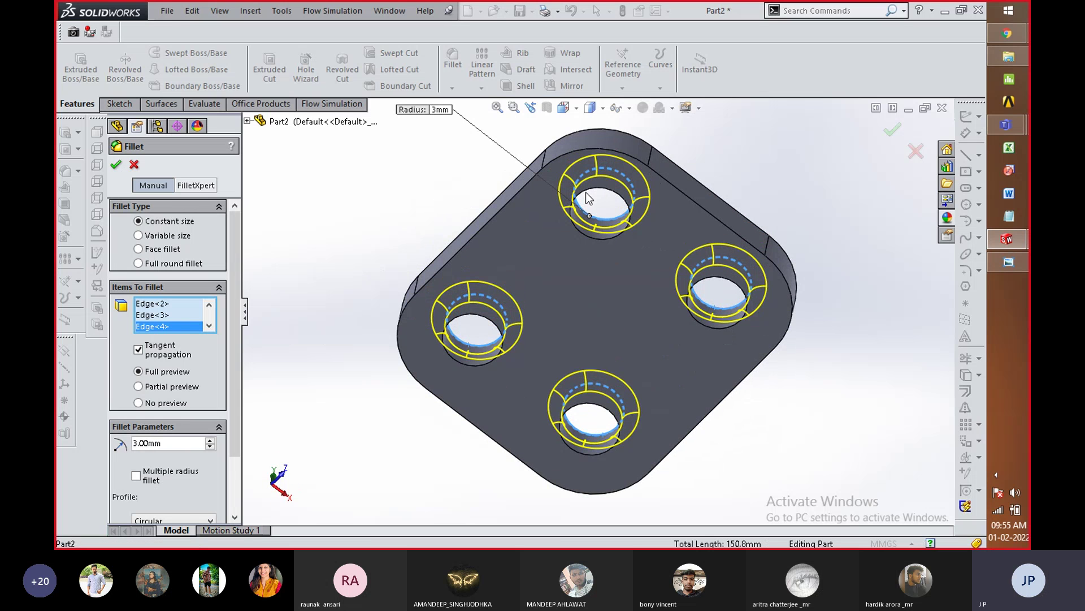
left_click(478, 321)
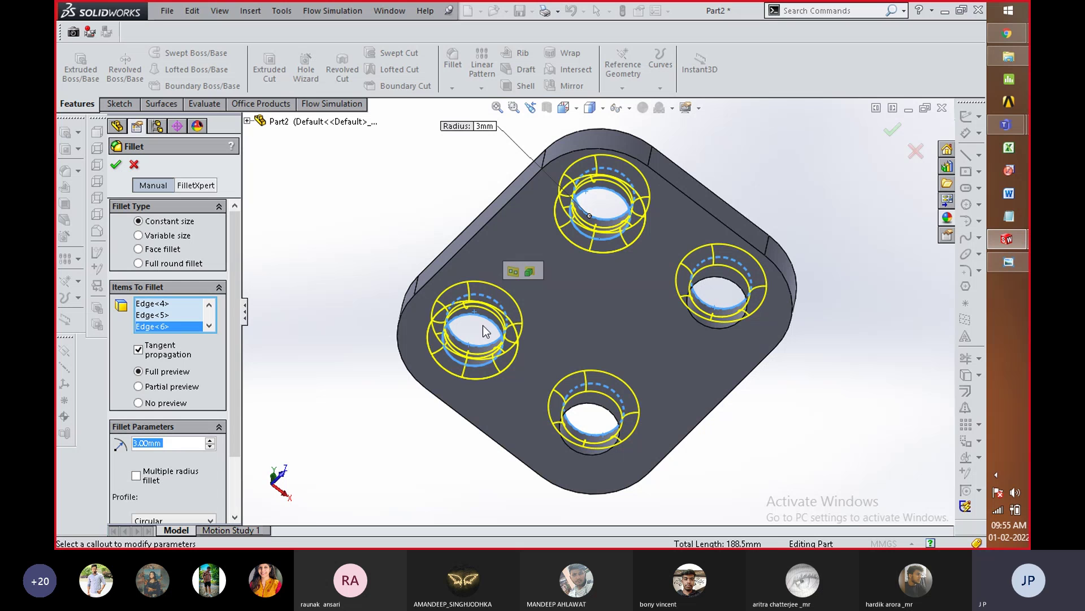
left_click(604, 412)
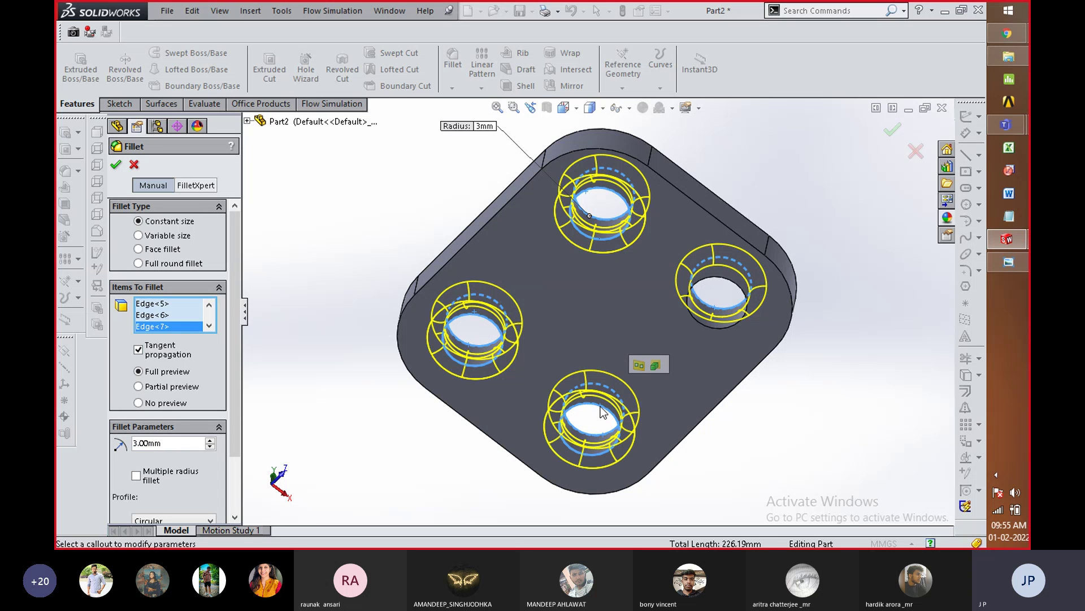
left_click(733, 283)
middle_click_drag(733, 283, 579, 425)
left_click(116, 165)
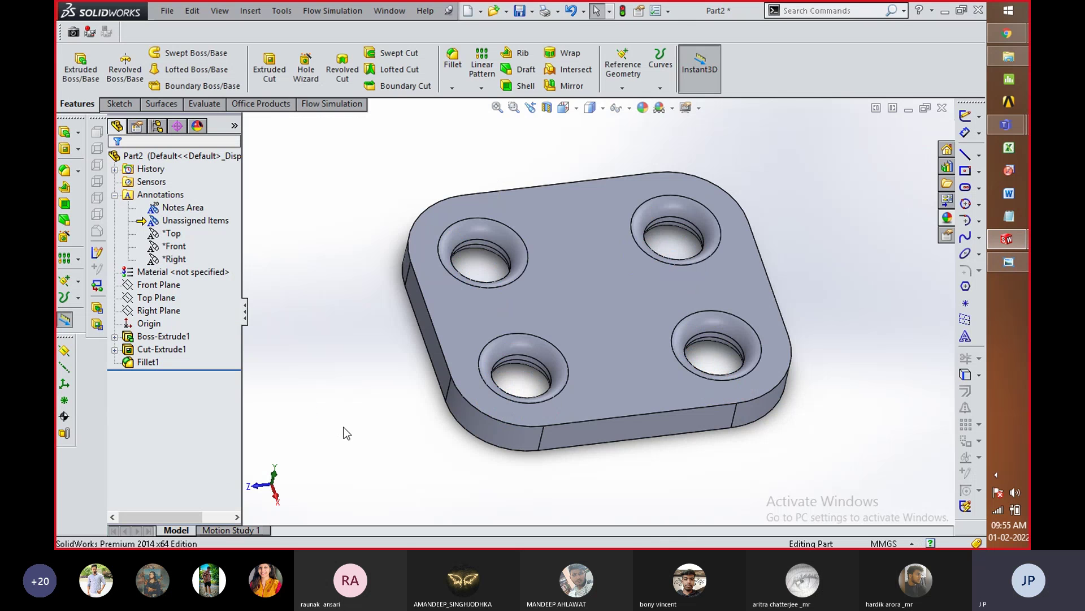
mouse_move(452, 421)
middle_mouse_down()
mouse_move(477, 213)
mouse_move(419, 412)
middle_mouse_up()
key("alt+Tab")
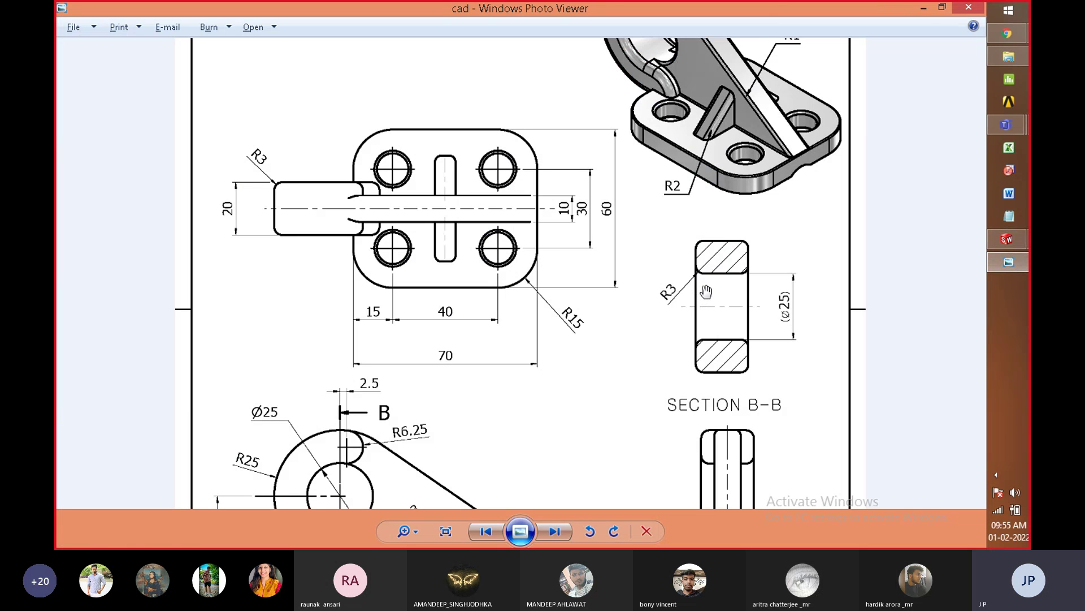
Step: Edit Fillet1 to lower its hole-edge radius from 3 mm to 1.50 mm
key("alt+Tab")
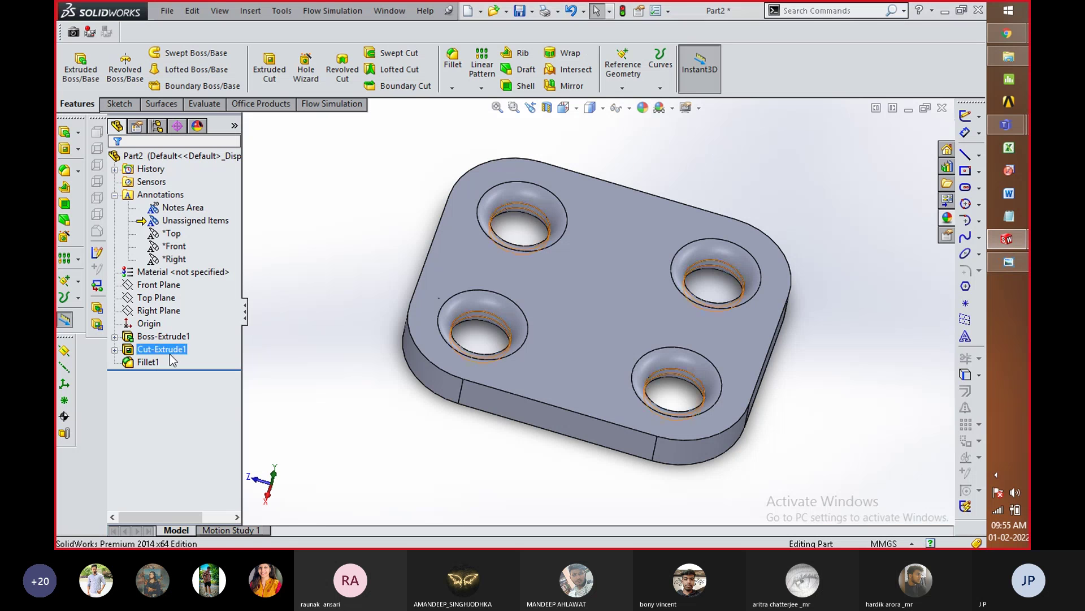
right_click(146, 362)
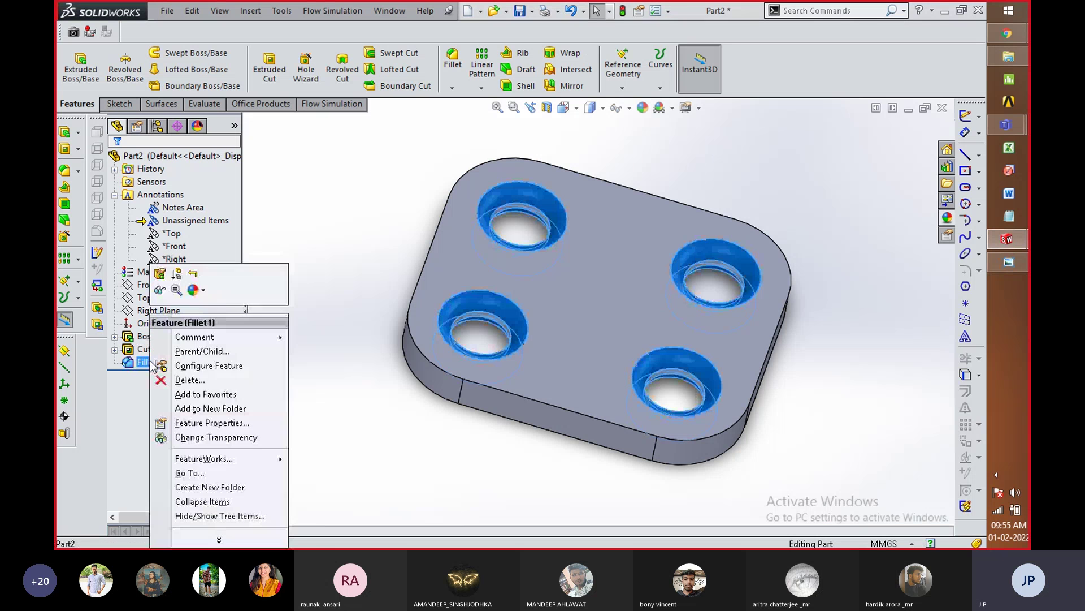
left_click(161, 274)
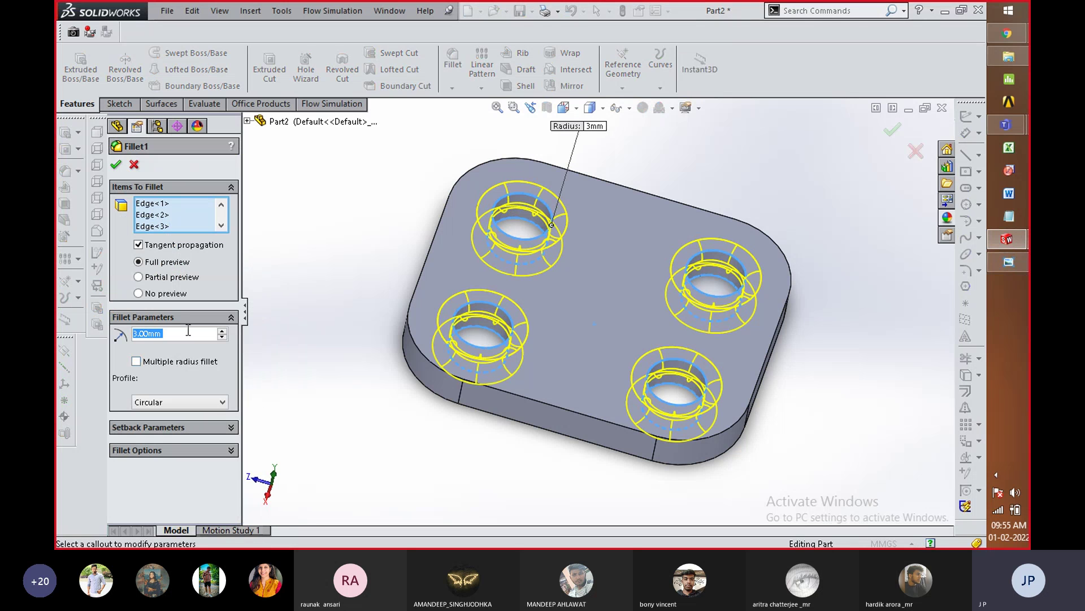
left_click(222, 337)
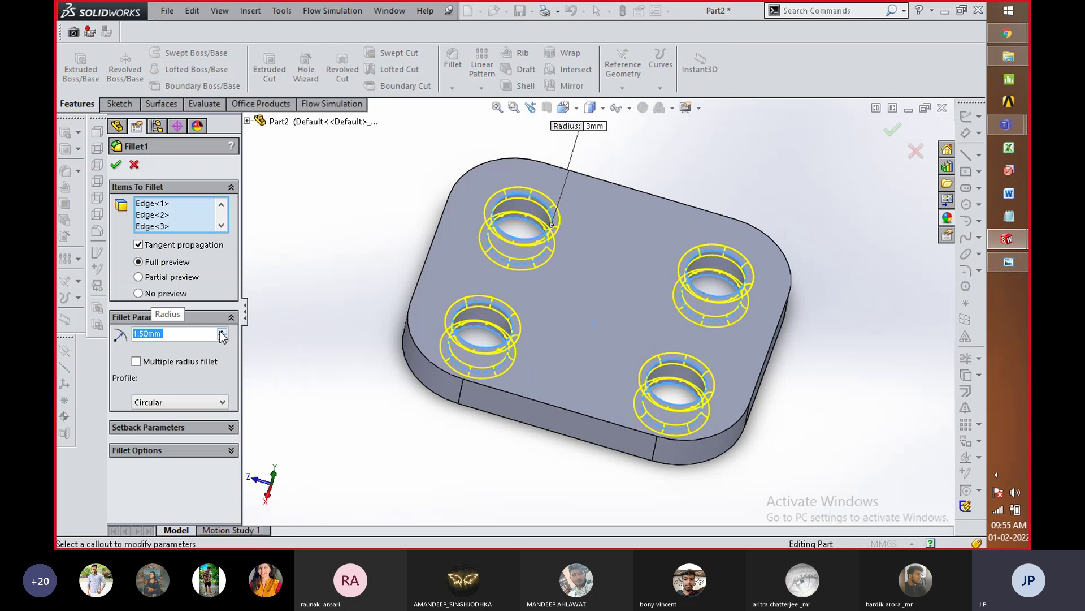
left_click(117, 165)
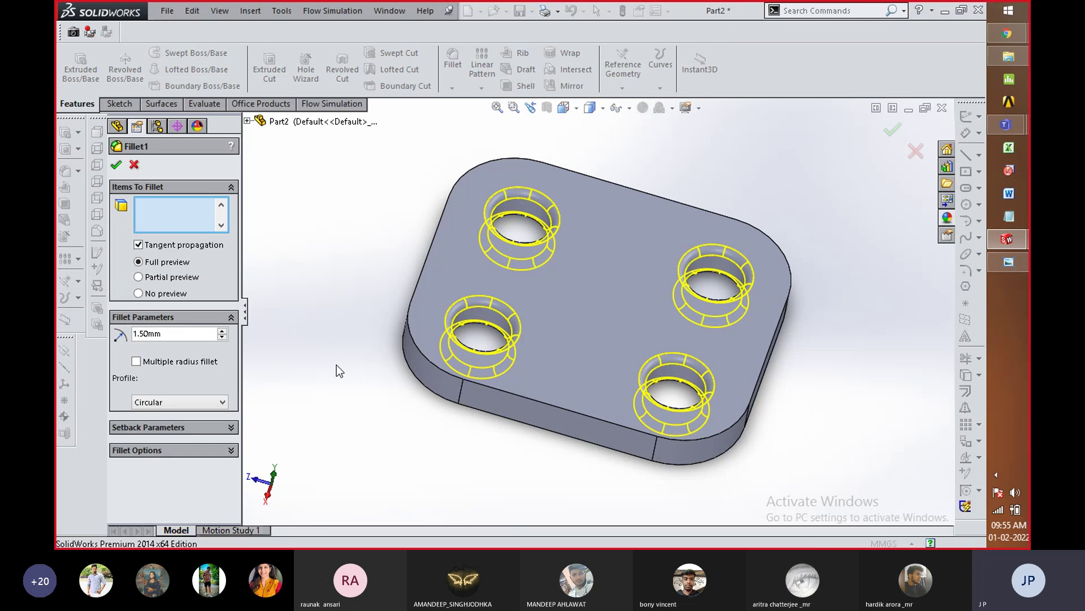
middle_click_drag(483, 419, 512, 246)
mouse_move(596, 276)
middle_mouse_down()
mouse_move(464, 447)
mouse_move(469, 392)
mouse_move(456, 390)
middle_mouse_up()
Step: Zoom and pan the reference drawing to the side view showing Ø25, R25 and R10.13
key("alt+Tab")
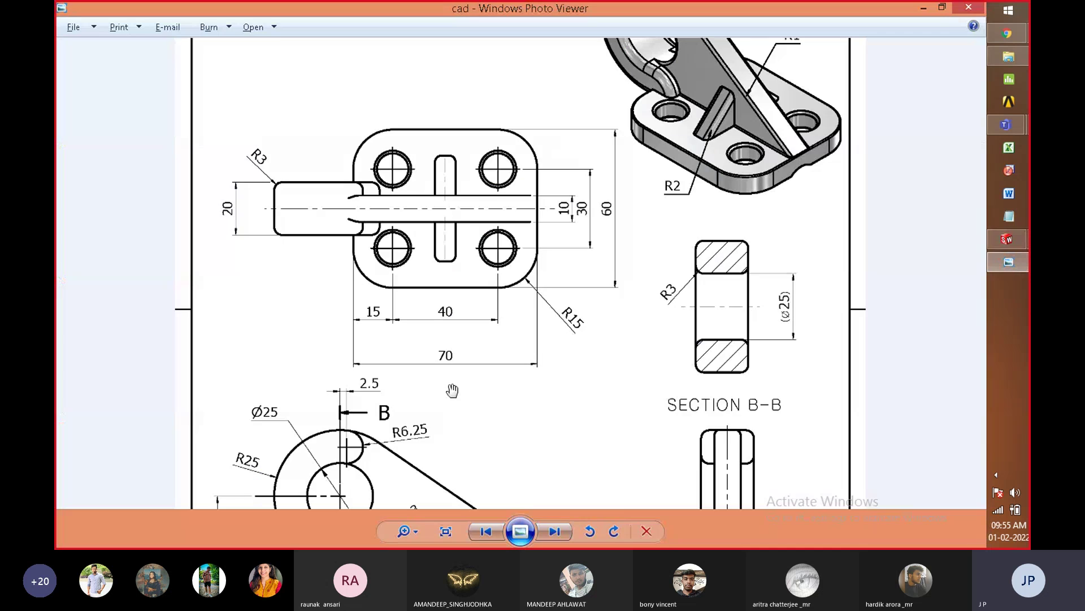
scroll(500, 347, "down", 5)
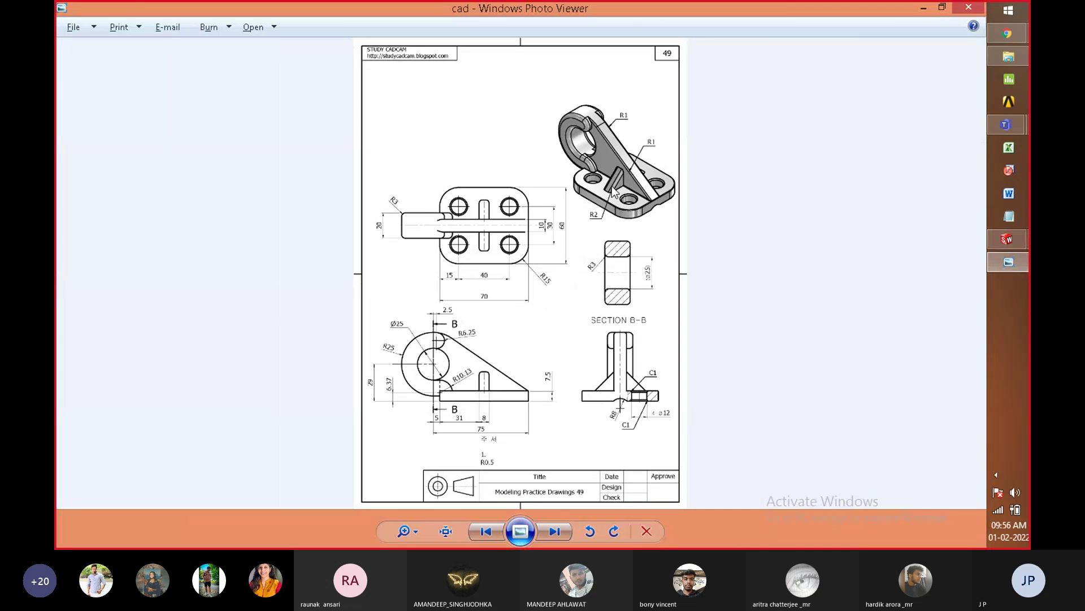
scroll(627, 173, "up", 5)
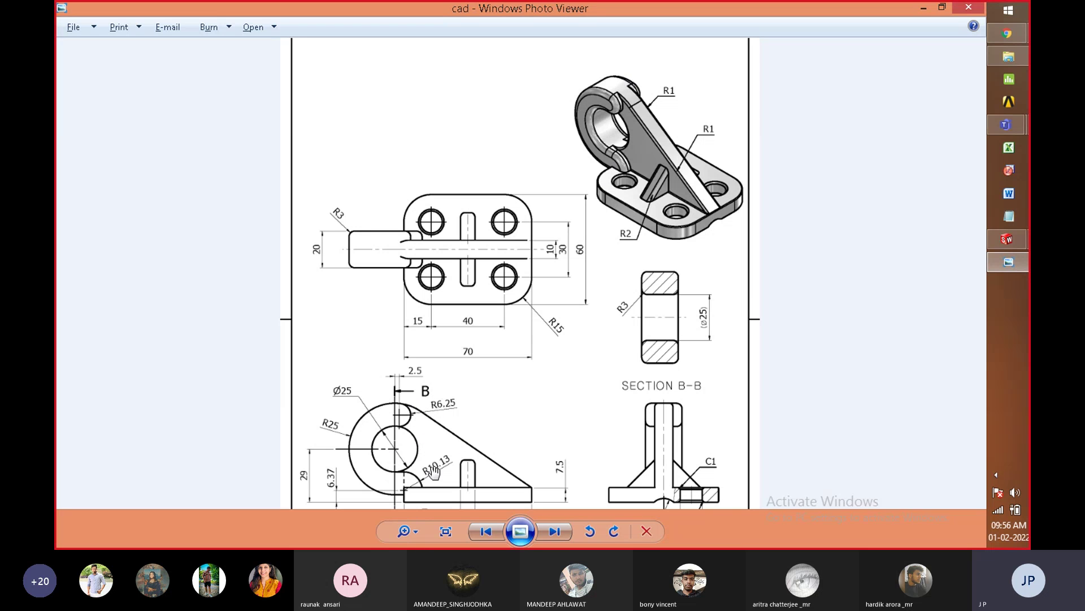
left_click_drag(435, 468, 435, 276)
scroll(419, 317, "up", 3)
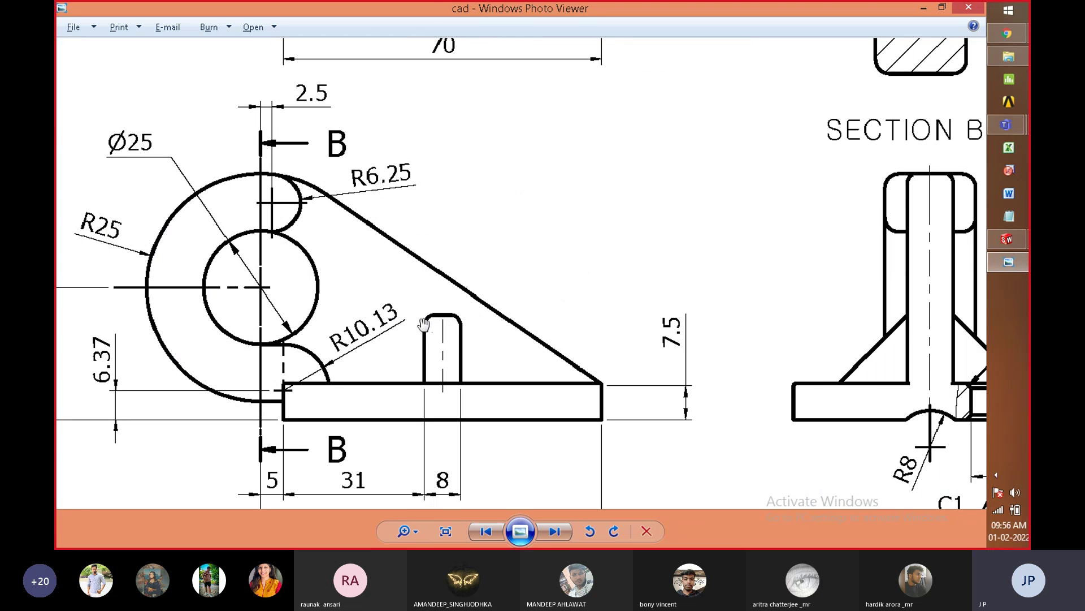
left_click_drag(423, 324, 537, 290)
scroll(549, 289, "down", 2)
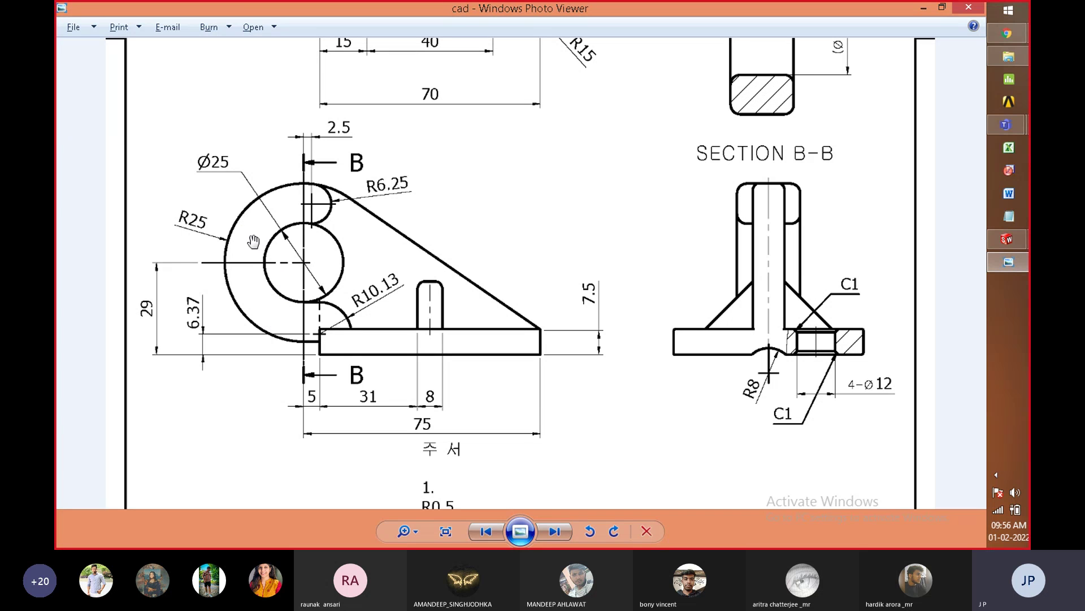
key("alt+Tab")
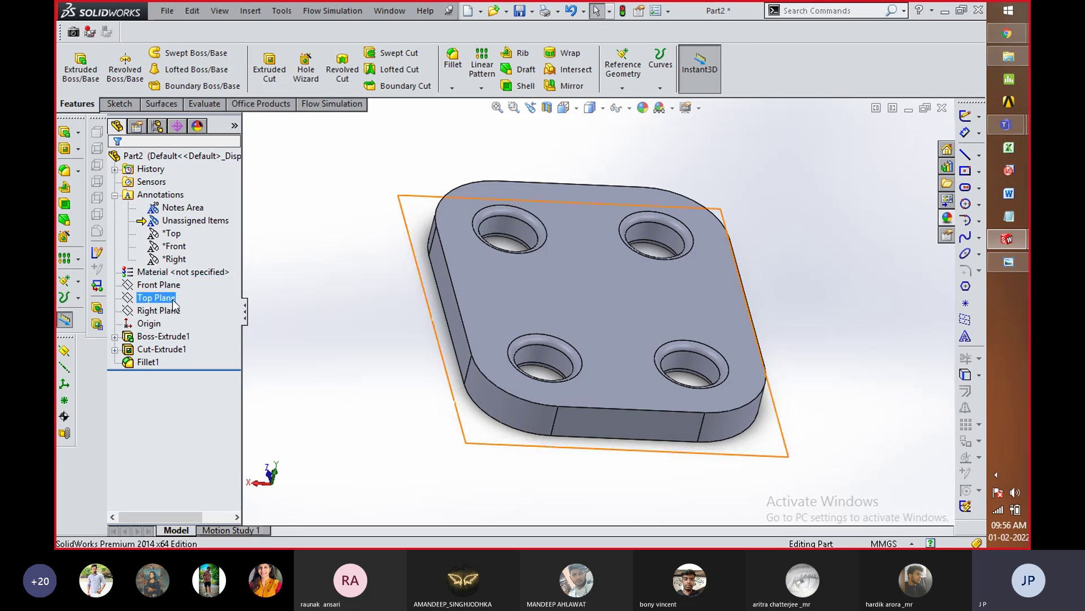
Step: Start a new sketch on the Right Plane
left_click(115, 196)
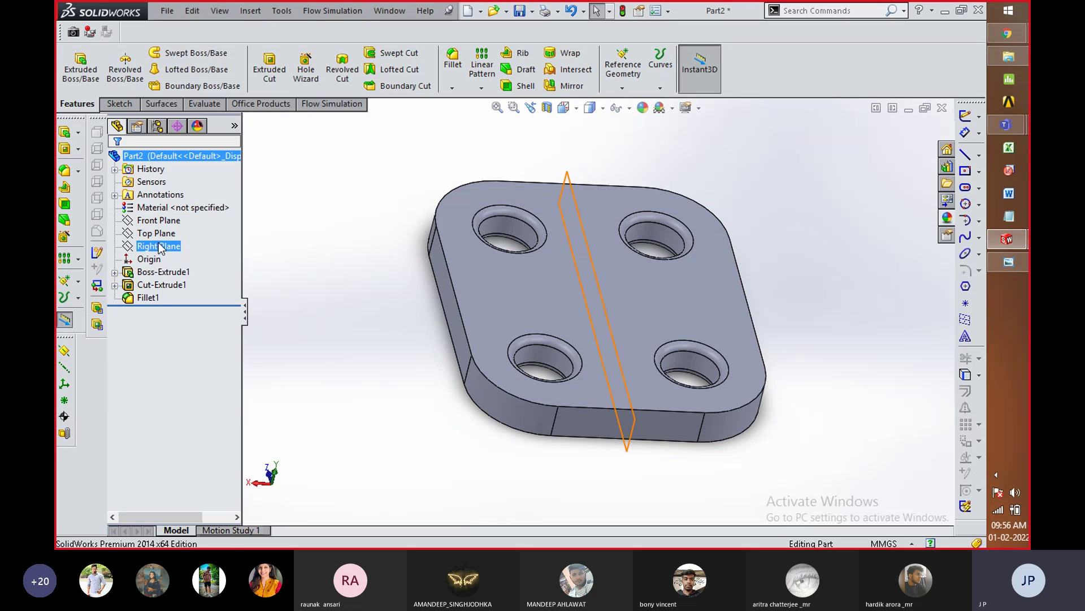
left_click(160, 247)
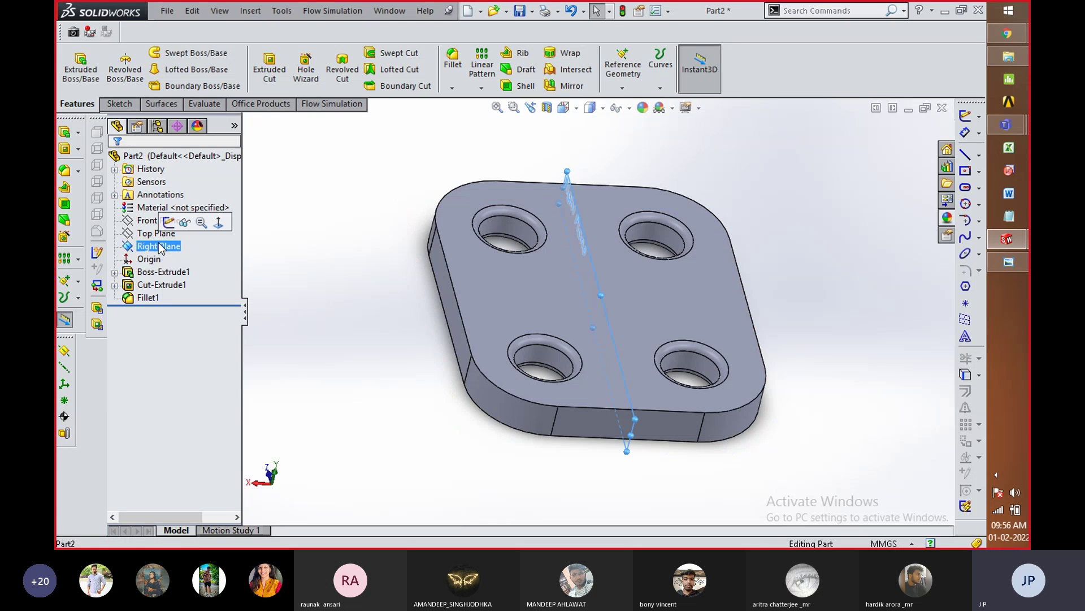
key("alt+Tab")
key("alt+Tab")
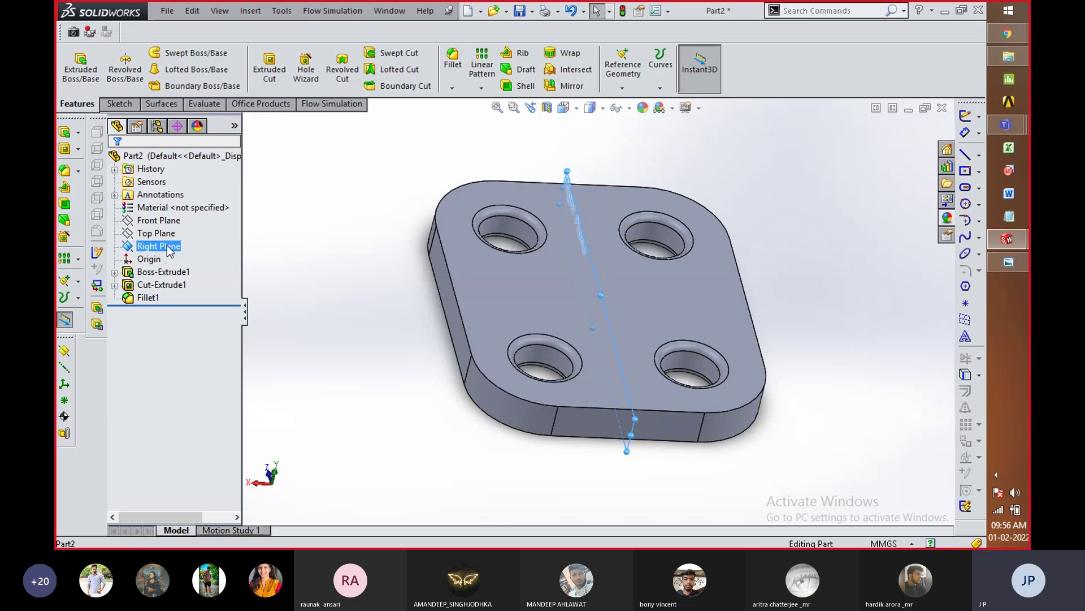
left_click(170, 251)
left_click(180, 232)
Step: View the Right Plane sketch Normal To and centre the part on screen
key("space")
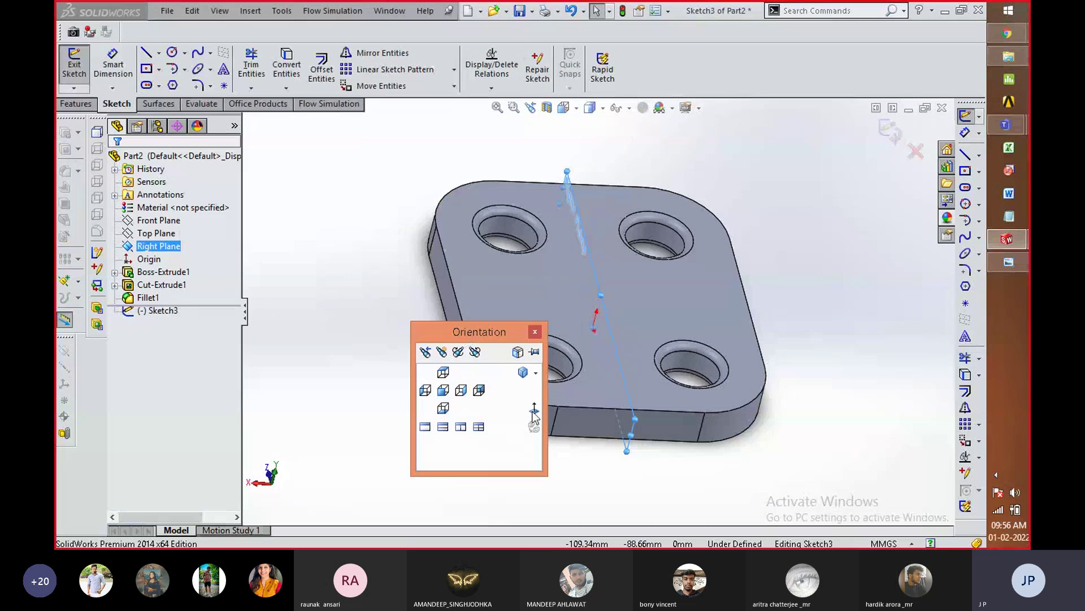
left_click(533, 411)
left_click(480, 415)
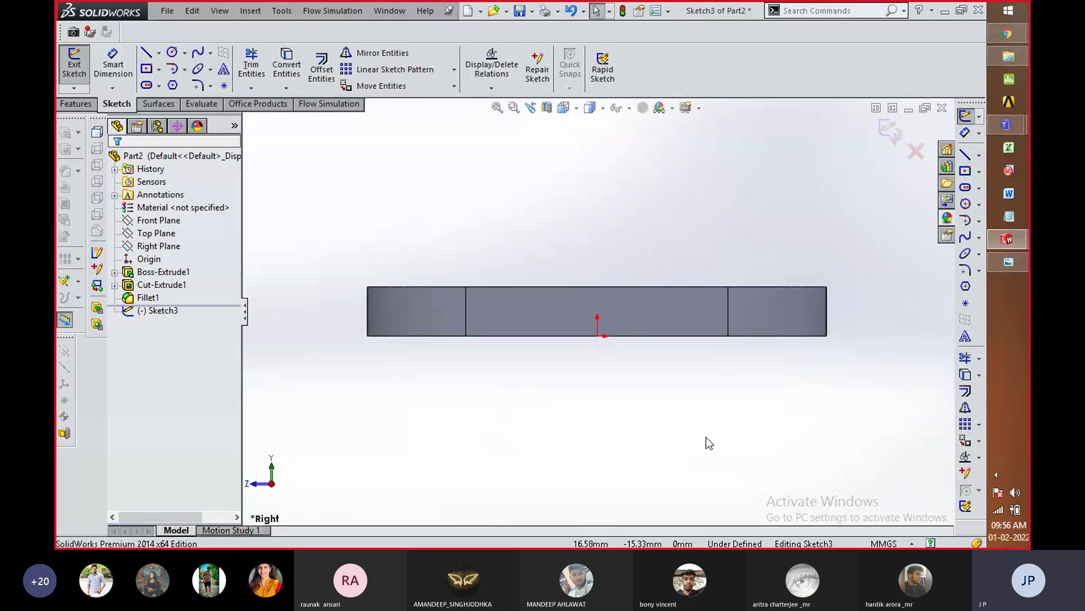
middle_click_drag(572, 321, 646, 330, "ctrl")
scroll(674, 286, "down", 3)
key("alt+Tab")
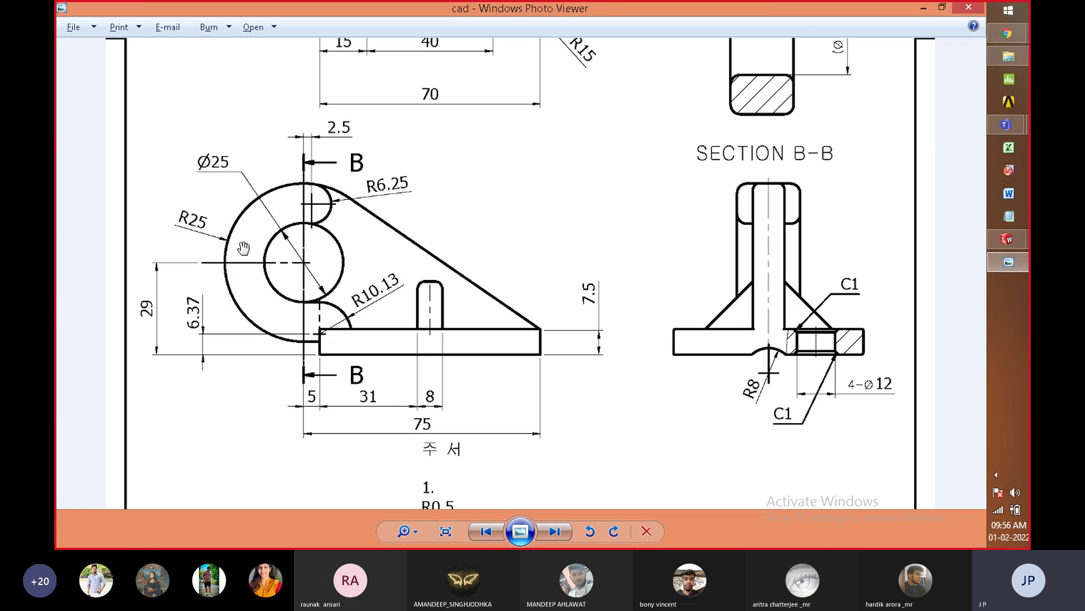
key("alt+Tab")
right_click_drag(464, 262, 514, 257)
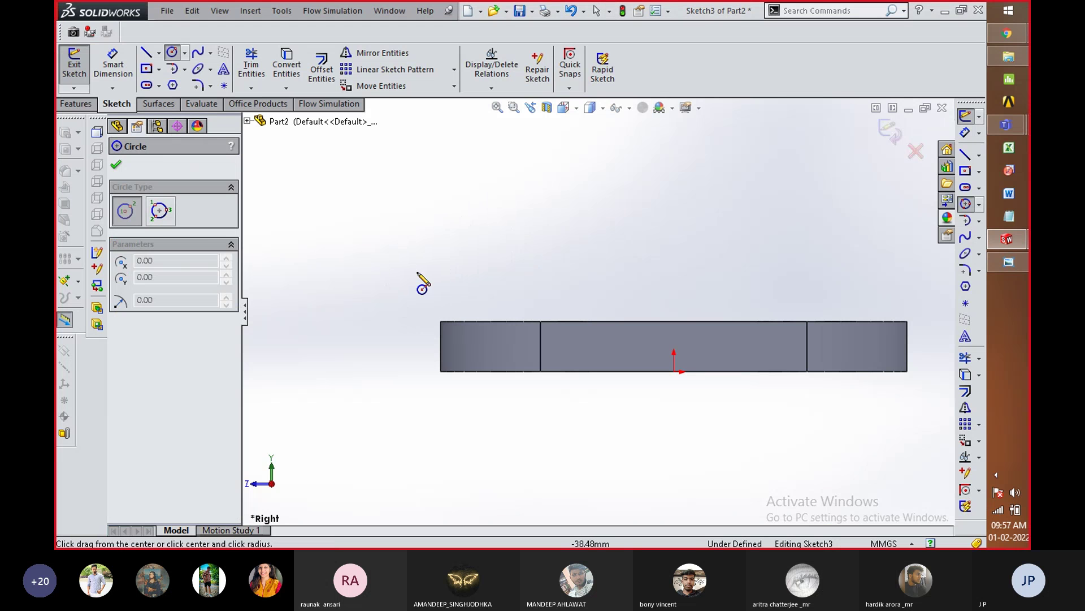
Step: Draw a circle above the plate's left end and dimension it Ø50
left_click(426, 254)
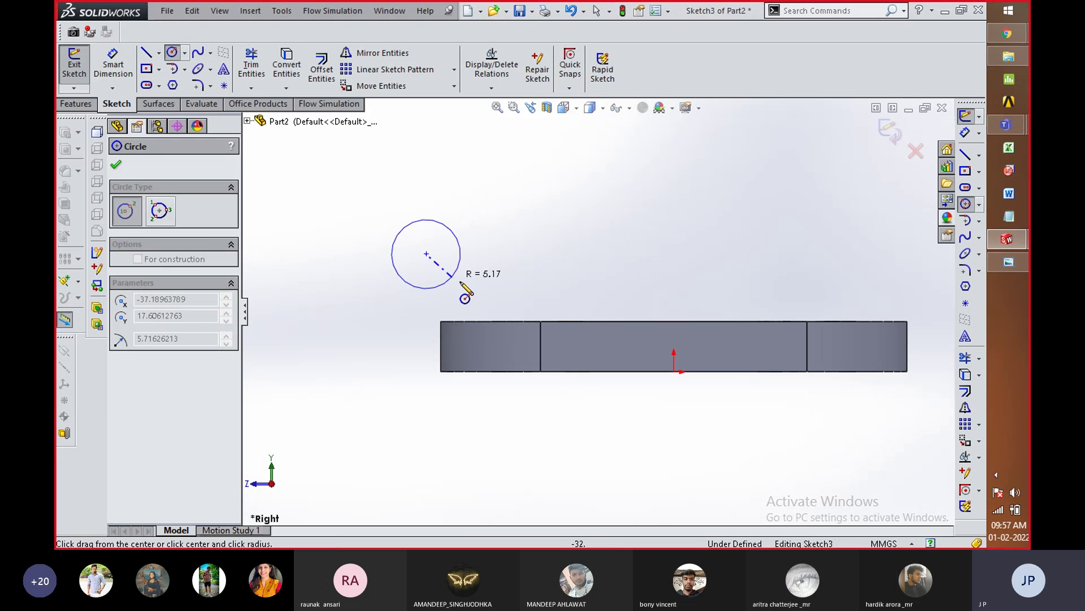
left_click(500, 293)
key("alt+Tab")
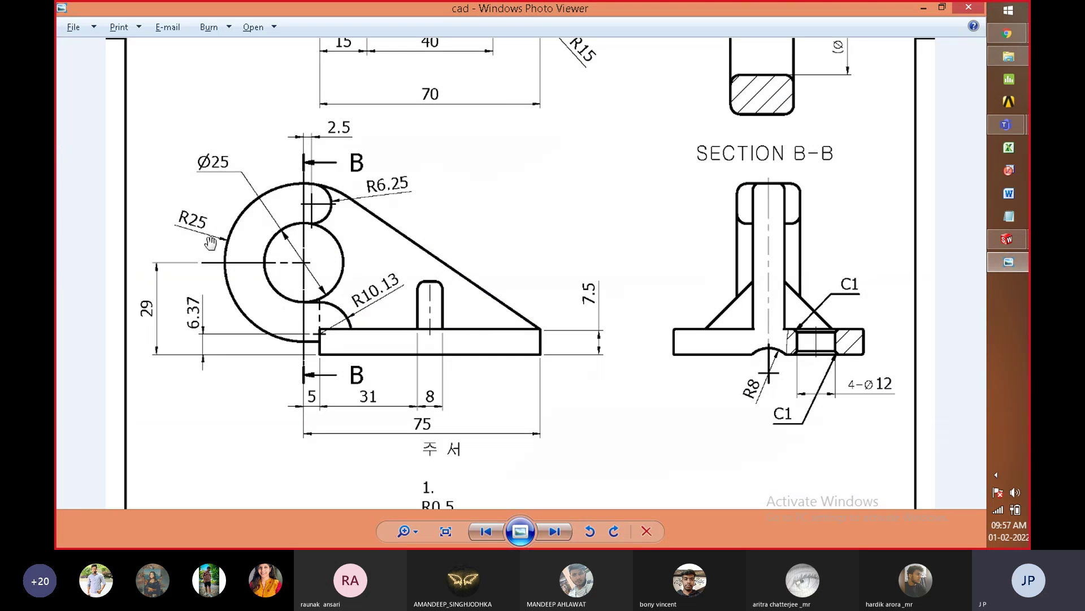
key("alt+Tab")
key("Escape")
key("d")
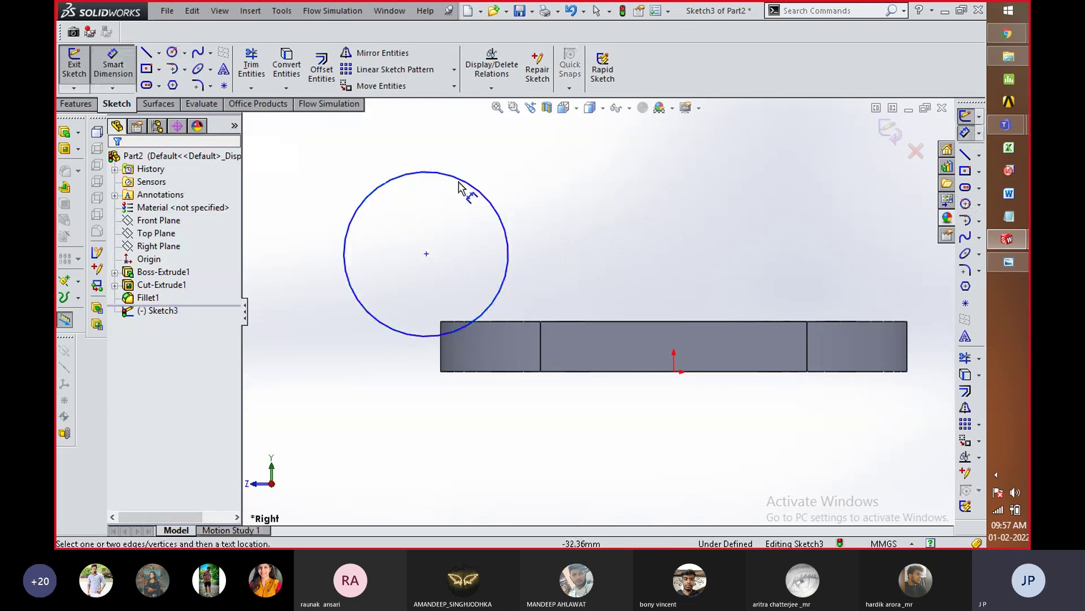
left_click(471, 187)
left_click(558, 179)
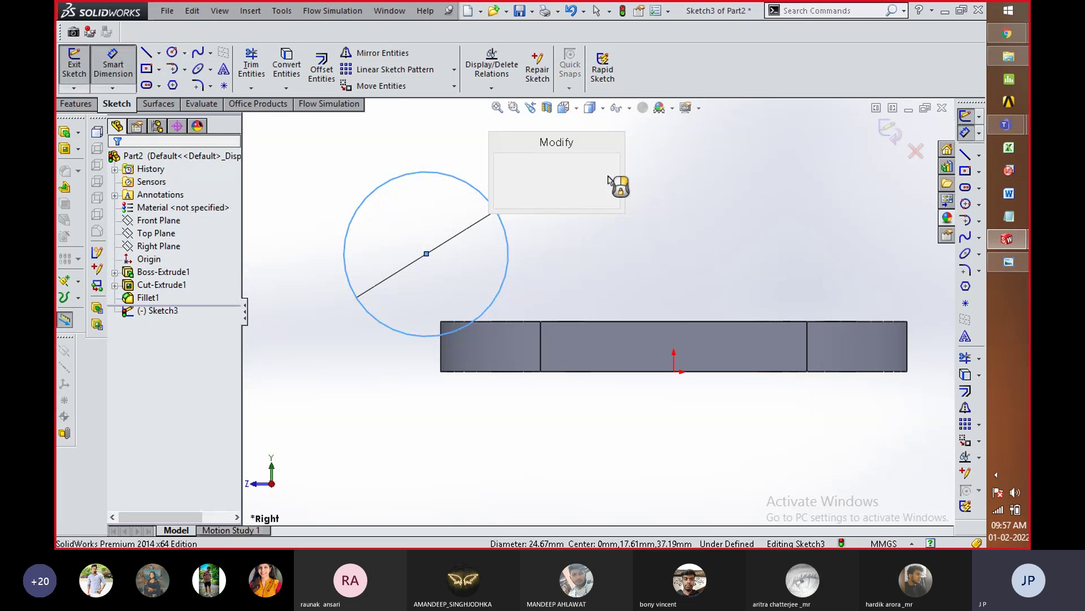
type("50")
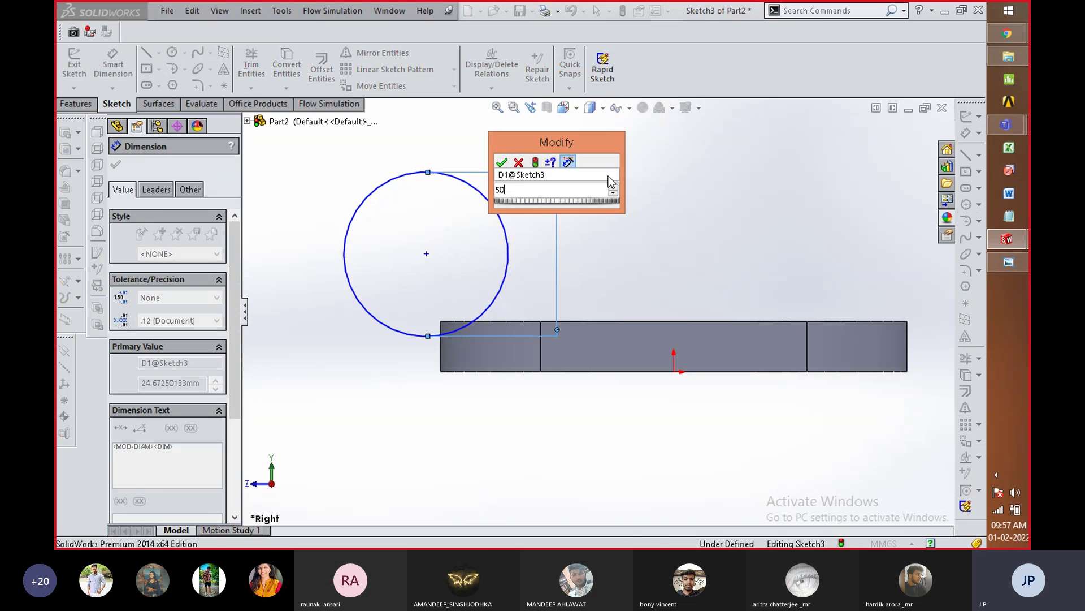
key("Return")
Step: Dimension the circle's centre 29 mm above the plate's bottom edge
key("alt+Tab")
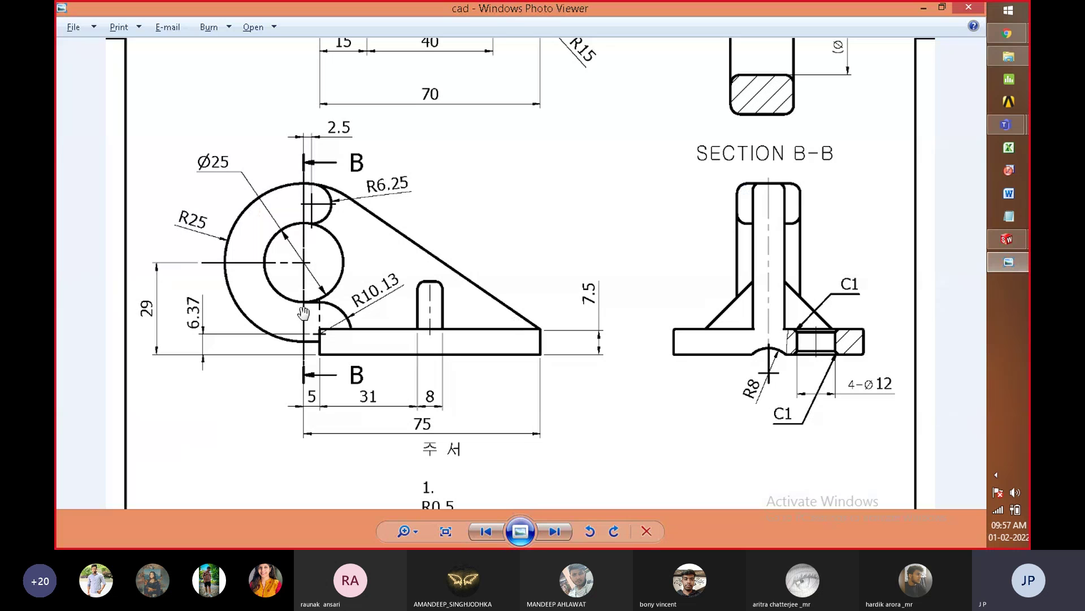
key("alt+Tab")
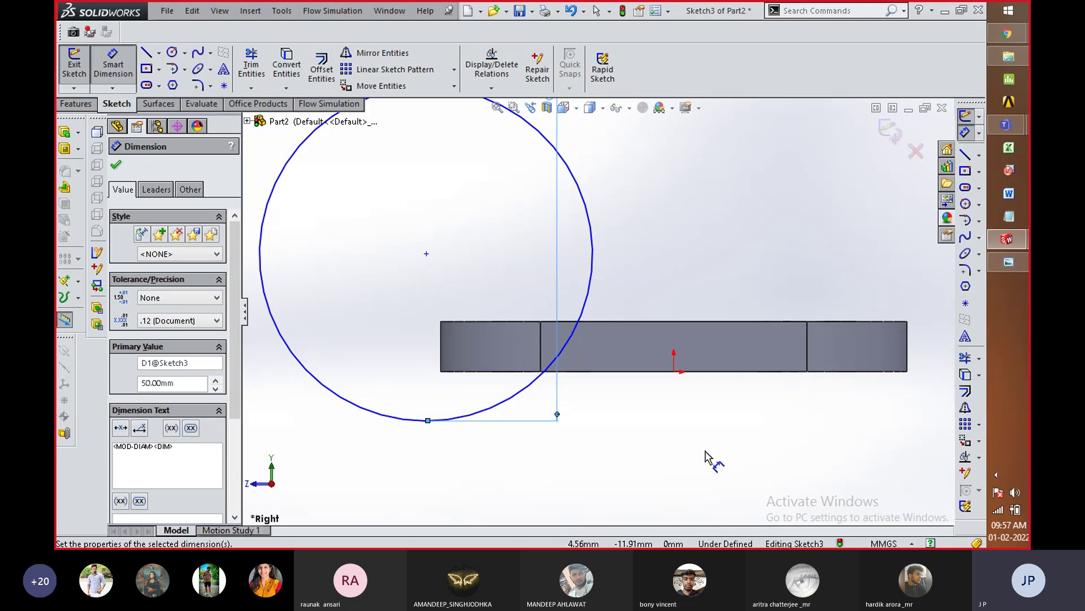
left_click(426, 253)
left_click(591, 373)
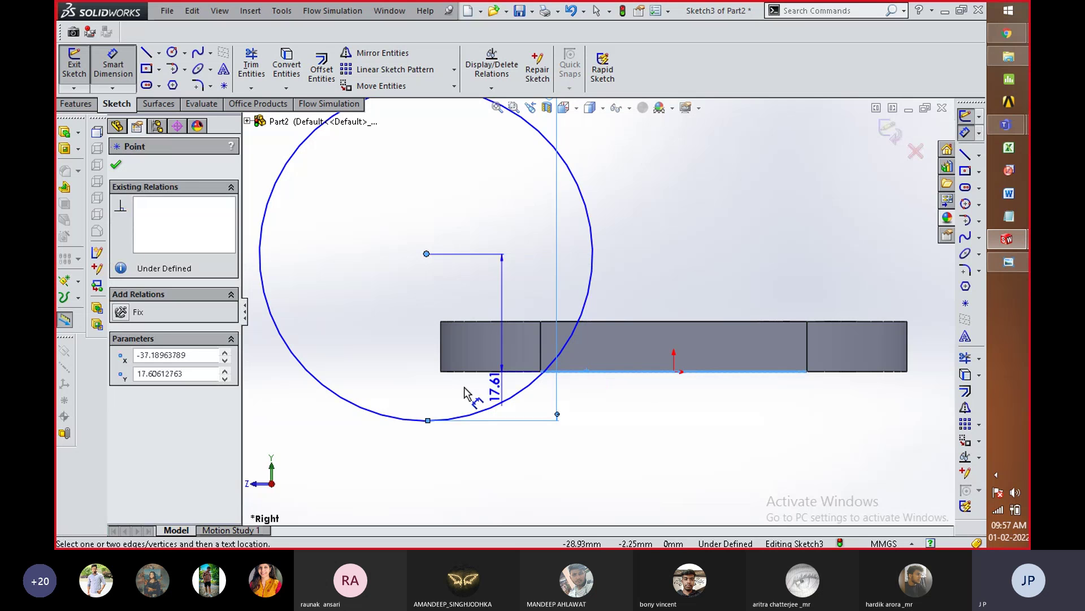
left_click(396, 387)
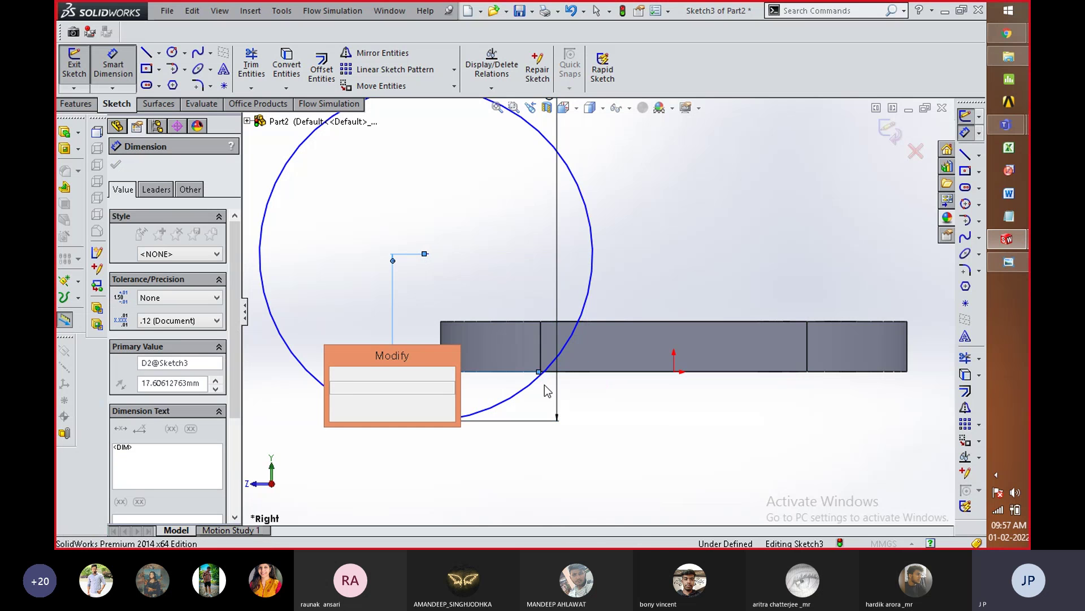
type("29")
key("Return")
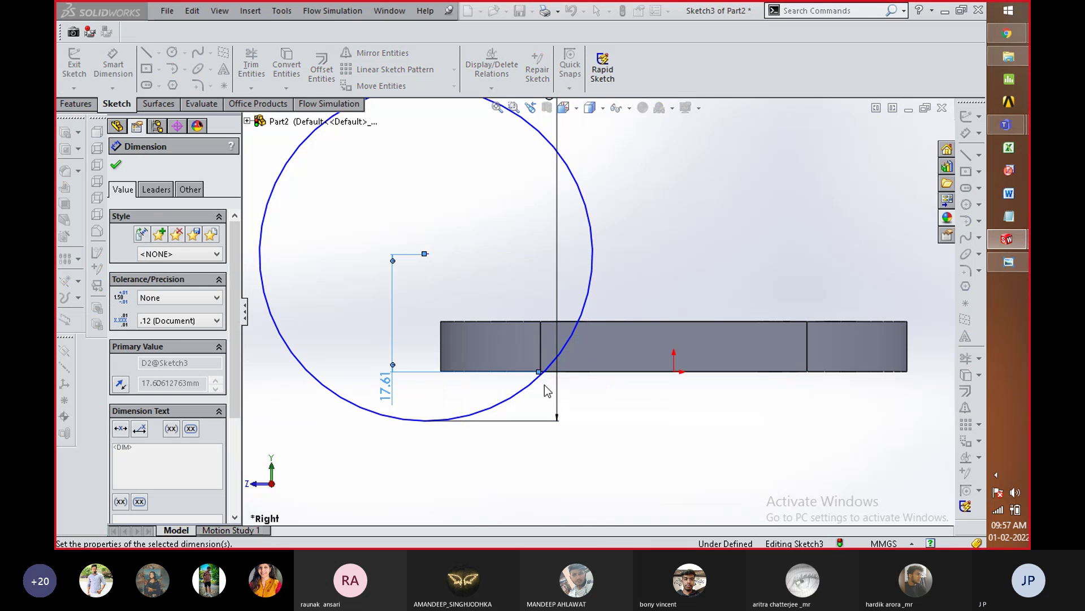
Step: Dimension the circle's centre 5 mm from the plate's left end edge
key("alt+Tab")
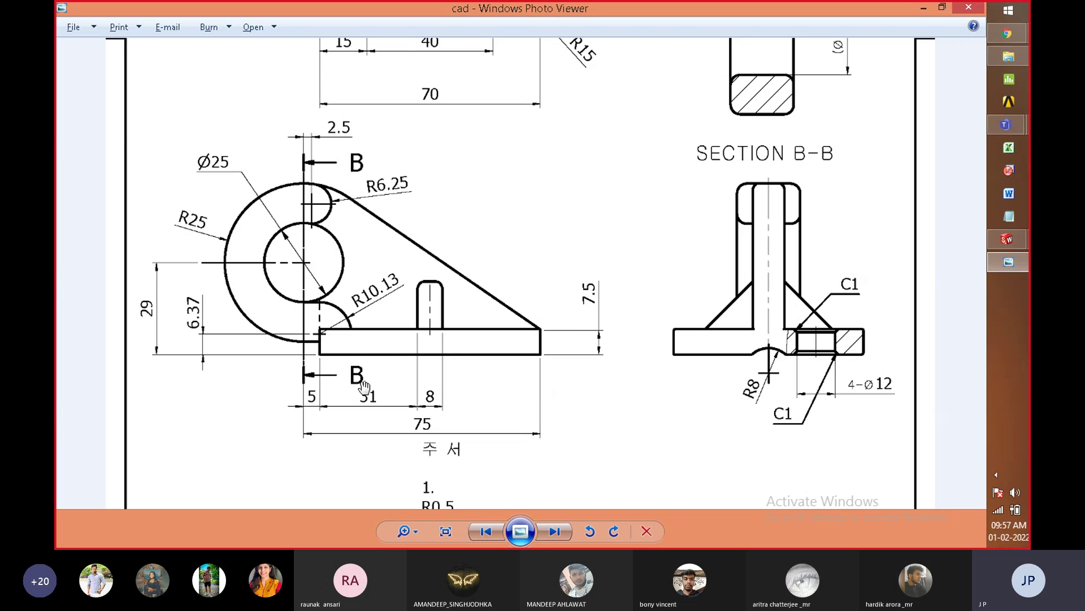
key("alt+Tab")
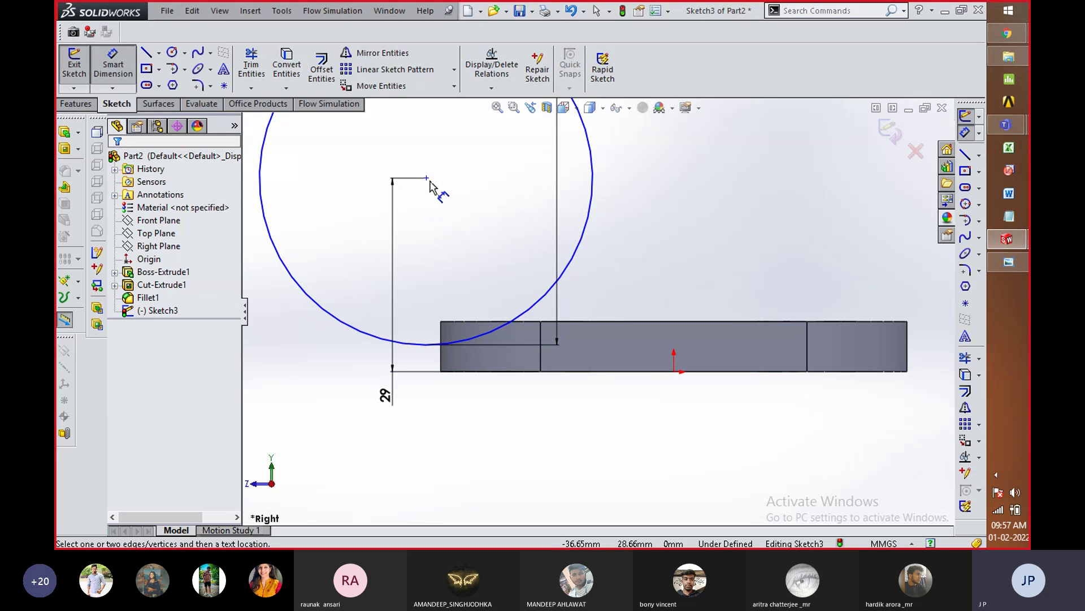
left_click(428, 178)
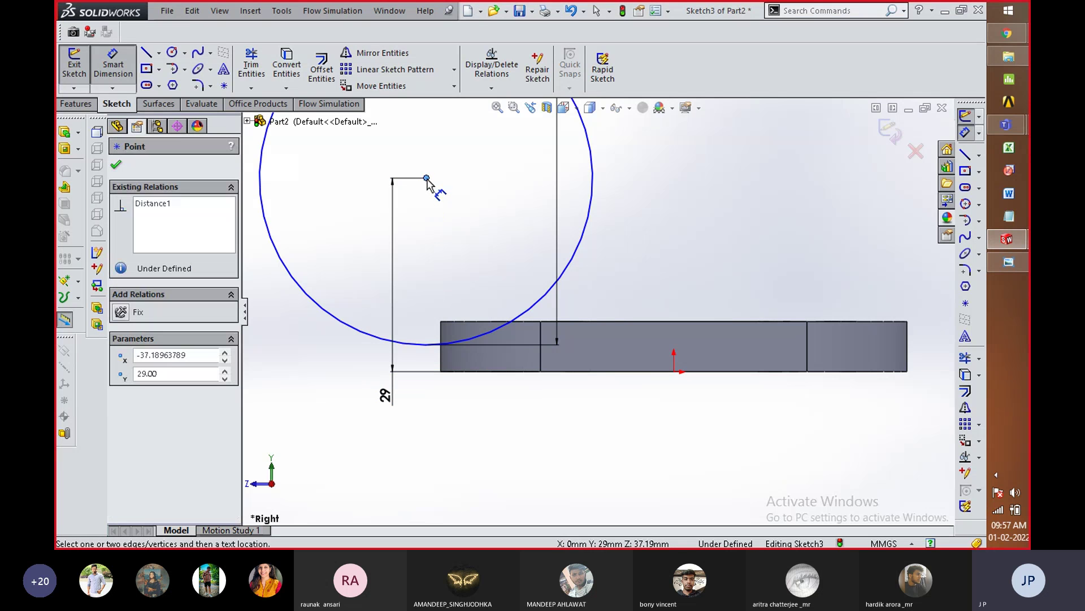
left_click(441, 353)
left_click(451, 421)
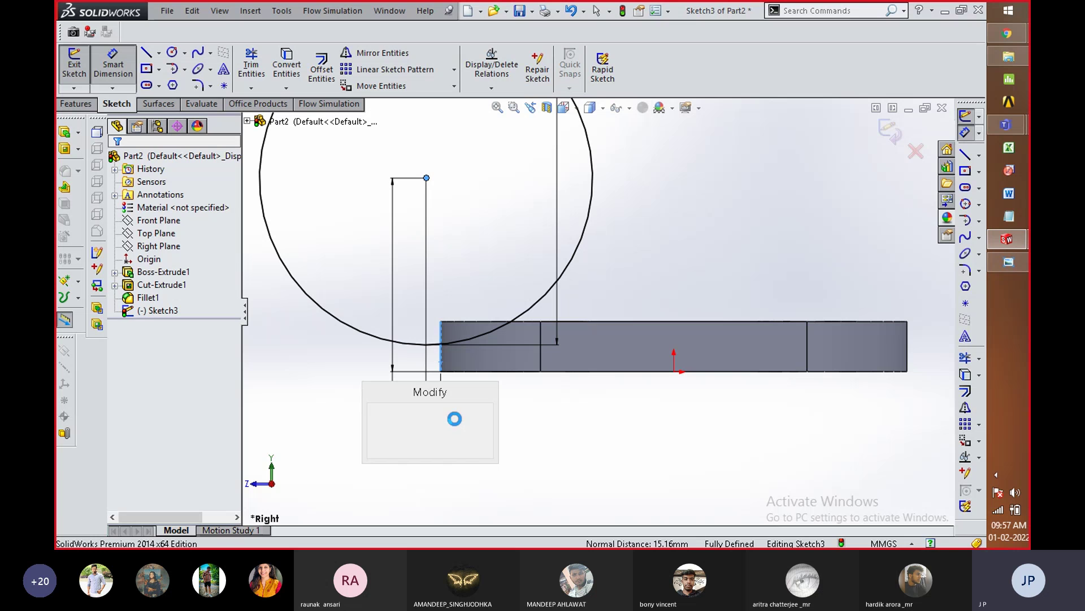
key("Return")
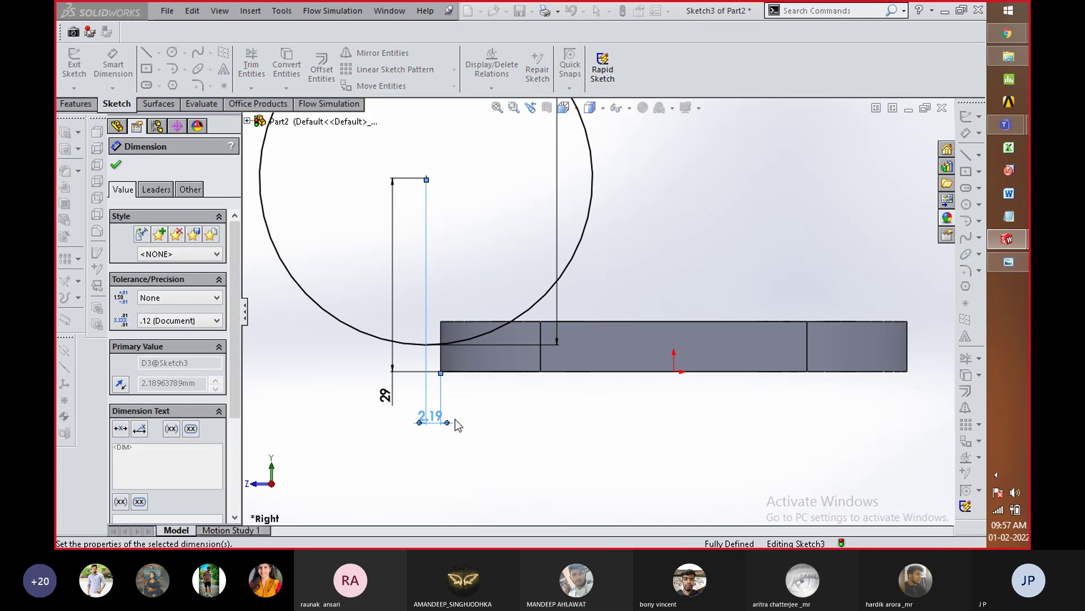
left_click(539, 456)
key("f")
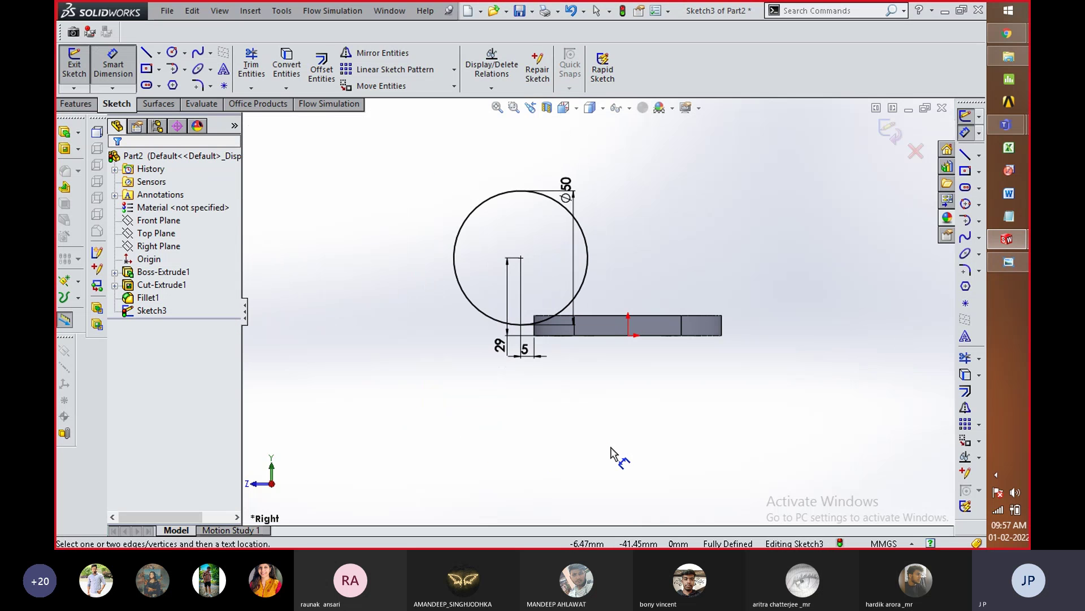
scroll(570, 242, "down", 3)
Step: Reopen Sketch3 with Edit Sketch from its FeatureManager shortcut menu
key("alt+Tab")
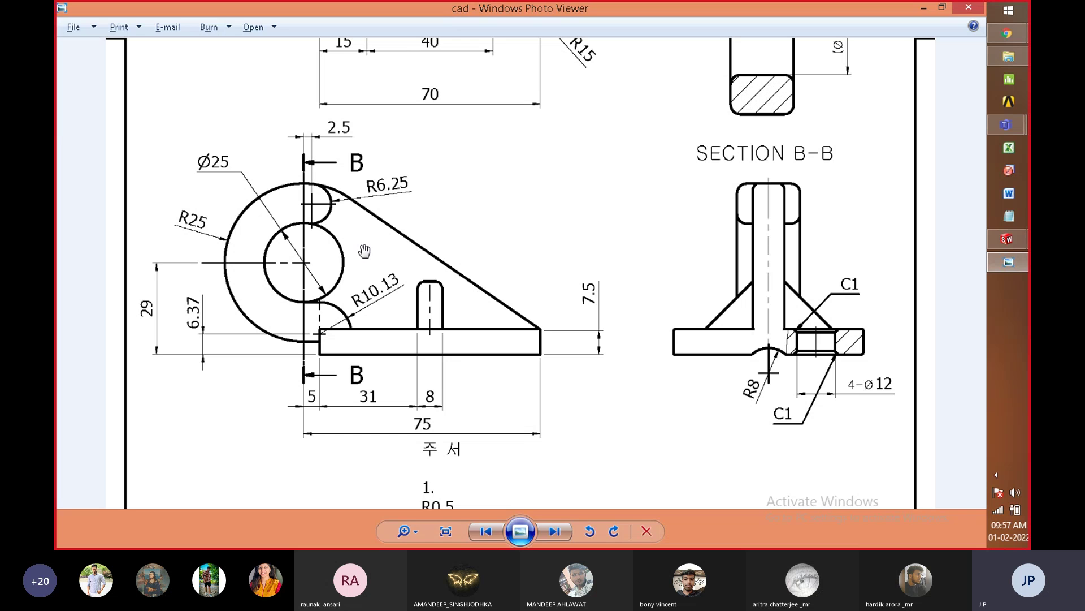
key("alt+Tab")
key("alt+Tab")
key("alt+Tab")
mouse_move(767, 286)
right_mouse_down()
mouse_move(776, 252)
mouse_move(813, 240)
right_mouse_up()
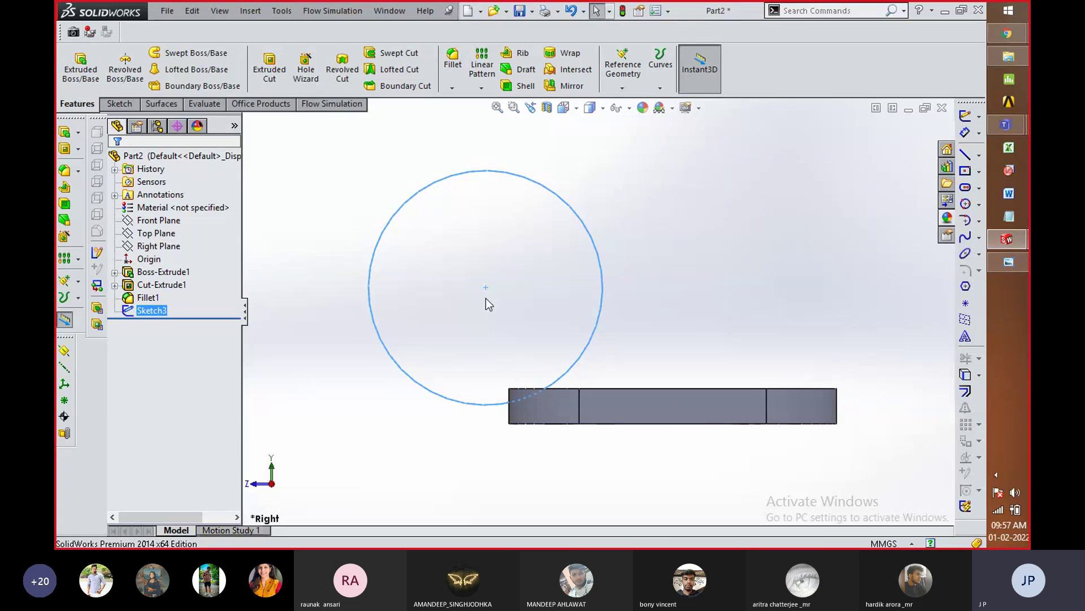
right_click(150, 315)
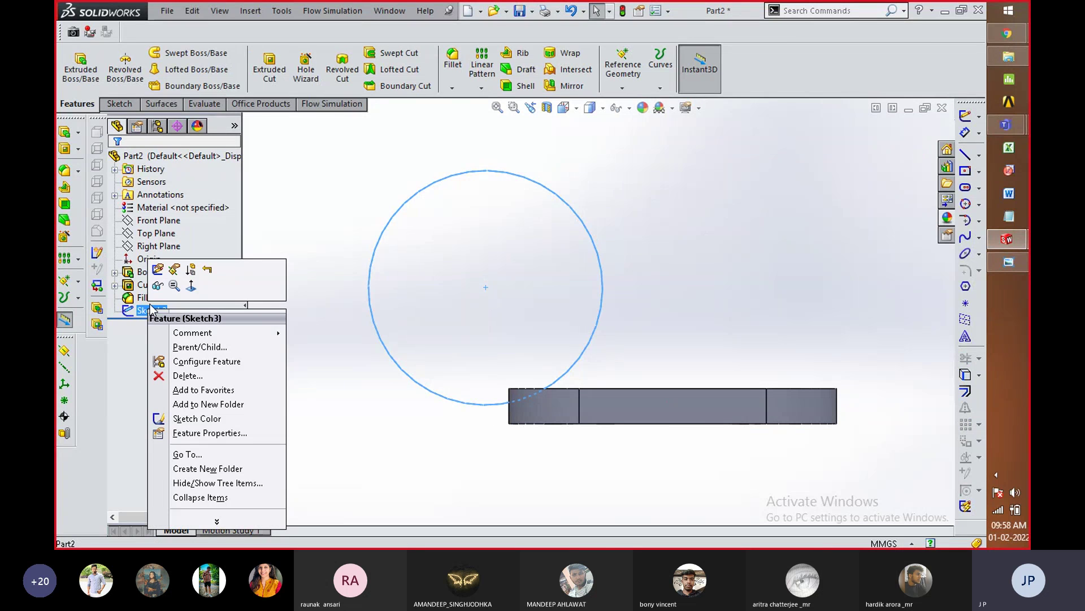
left_click(160, 270)
Step: Draw a circle on the Ø50 circle's centre point and dimension it Ø25
right_click_drag(735, 282, 792, 287)
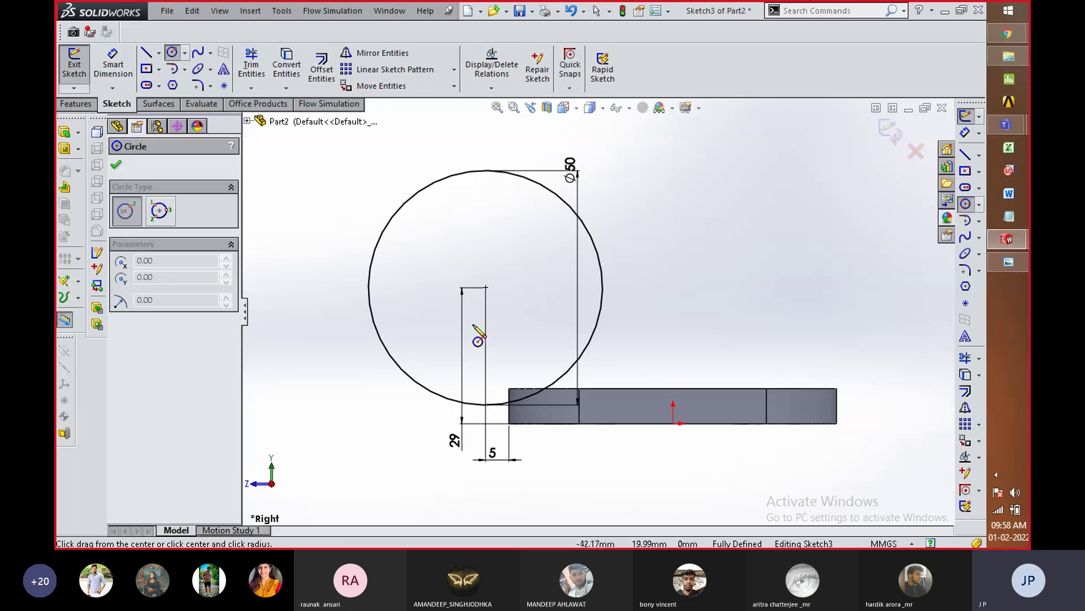
left_click(485, 287)
left_click(505, 306)
right_click_drag(540, 317, 551, 259)
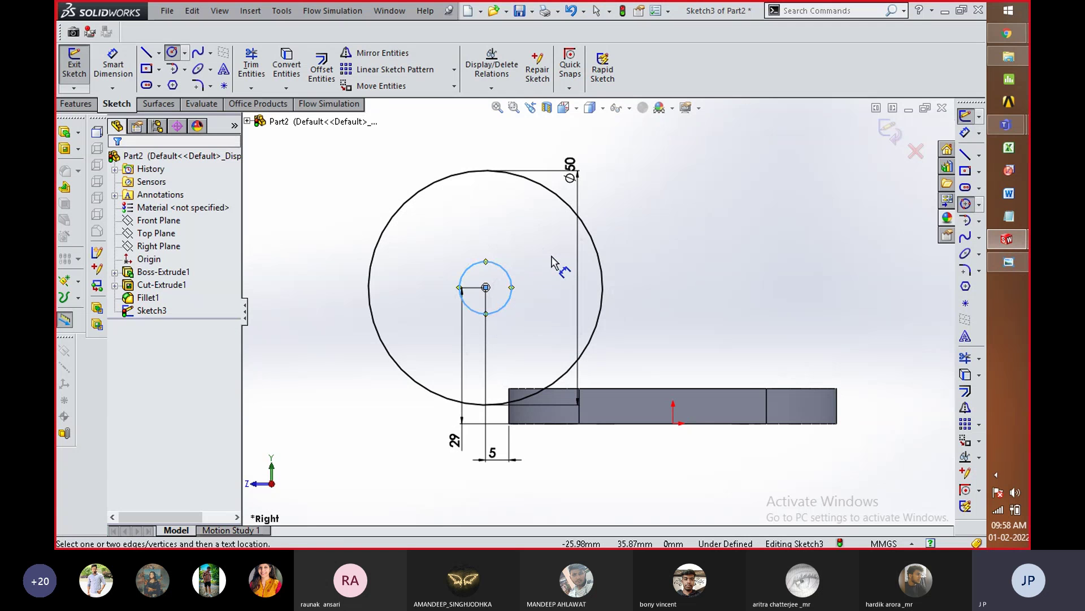
left_click(495, 271)
left_click(542, 248)
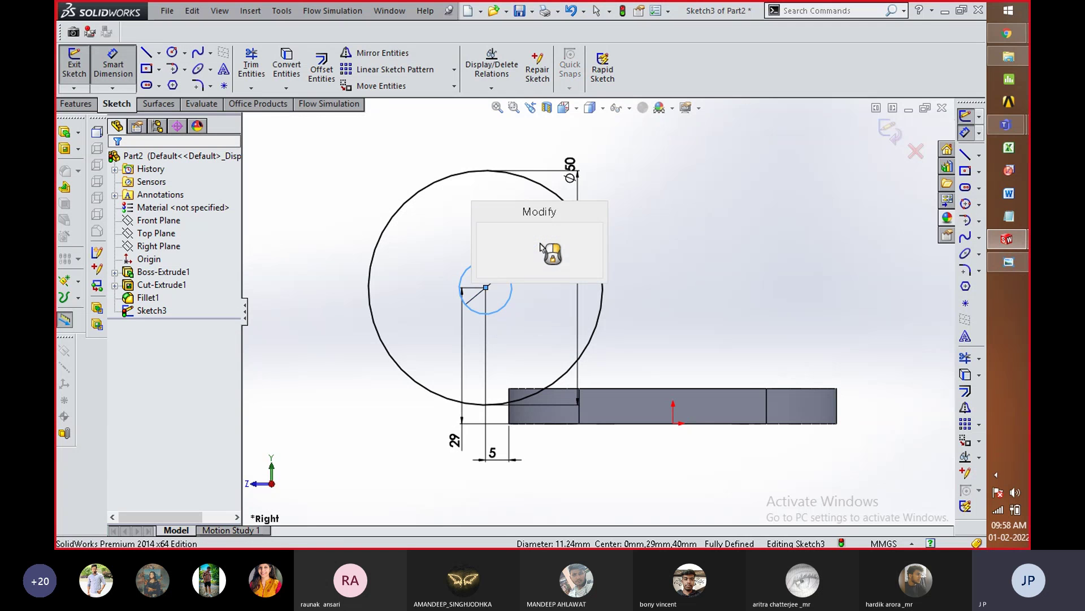
type("25")
key("Return")
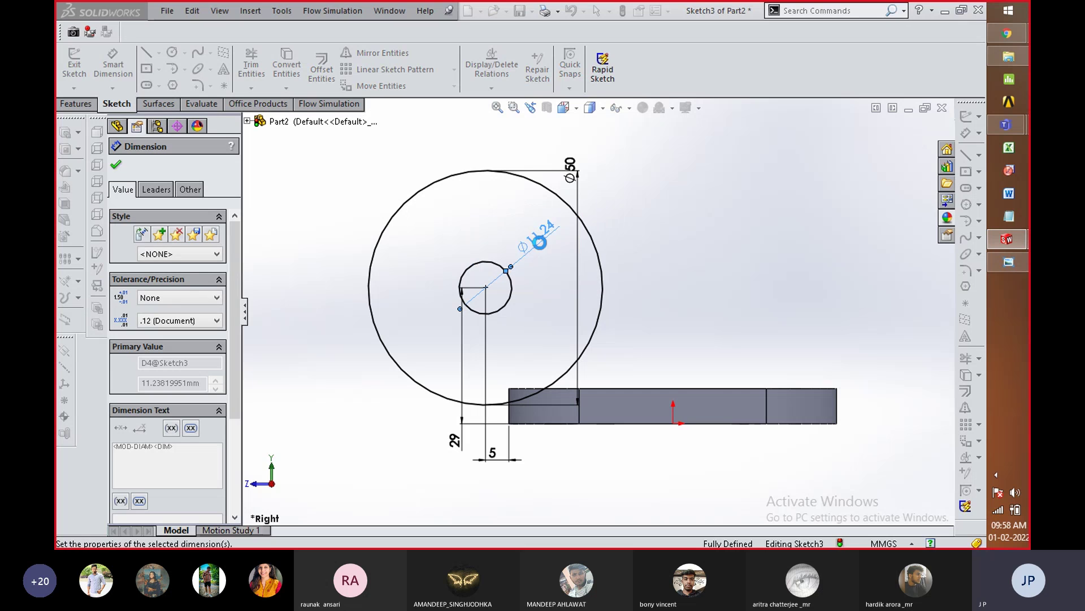
key("alt+Tab")
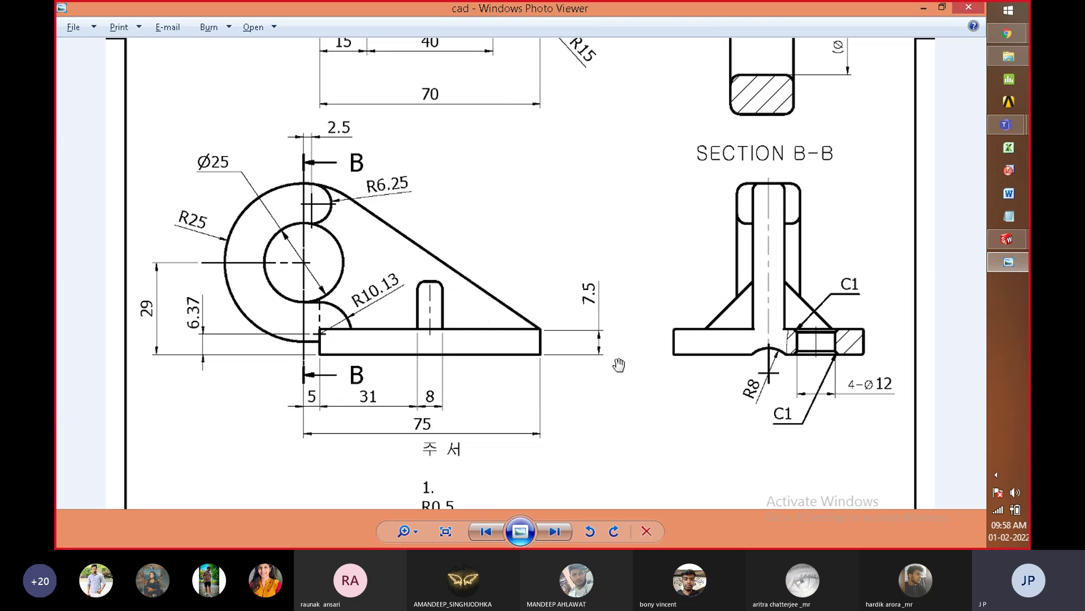
key("alt+Tab")
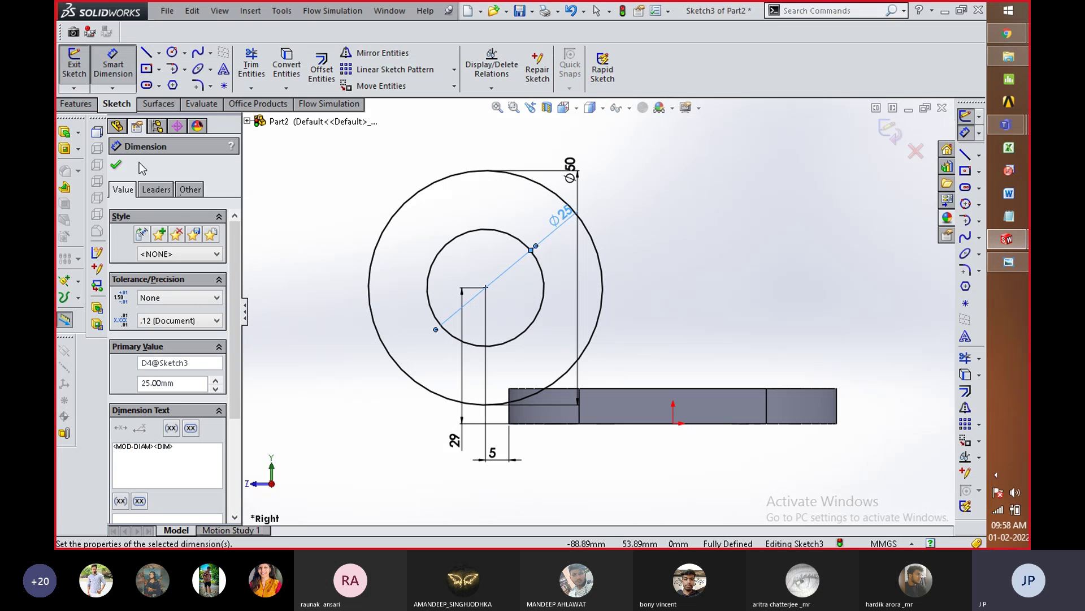
left_click(146, 52)
Step: Draw a line from the plate's top right corner tangent to the Ø50 circle
left_click(834, 389)
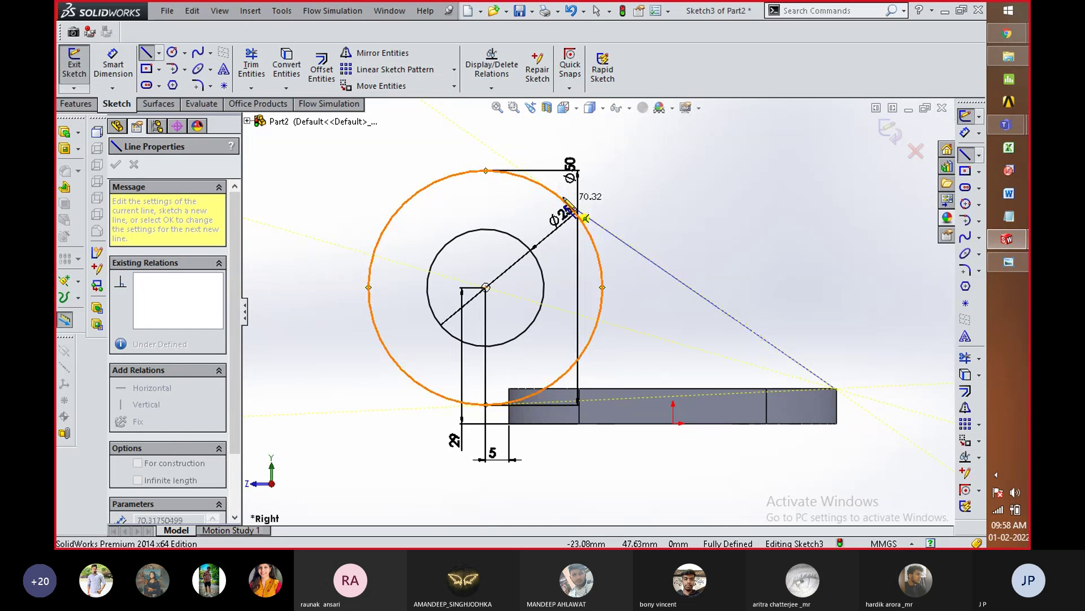
left_click(554, 192)
right_click(688, 243)
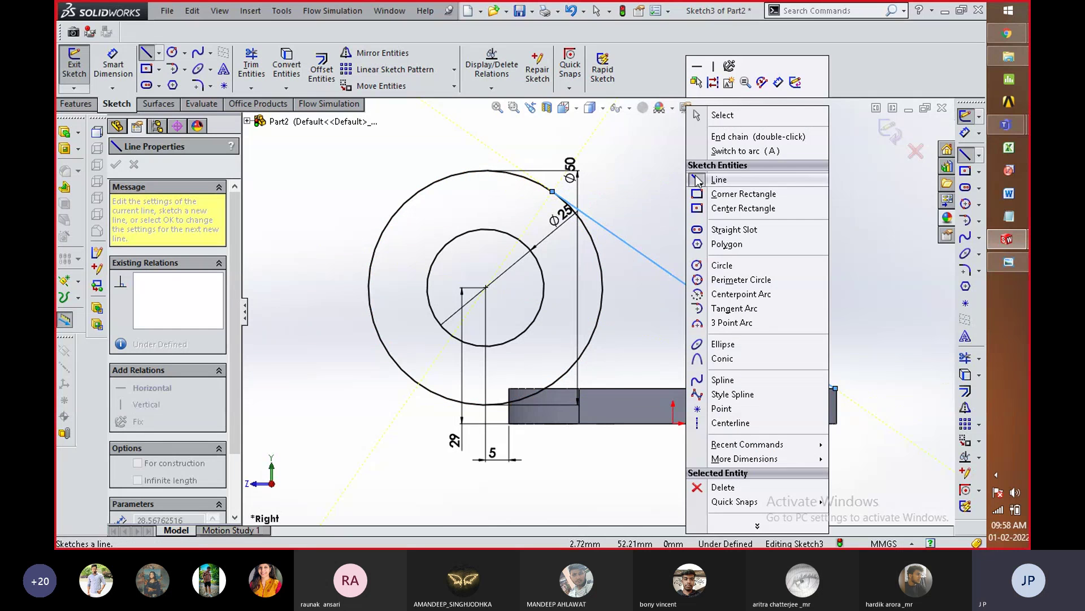
left_click(744, 118)
key("alt+Tab")
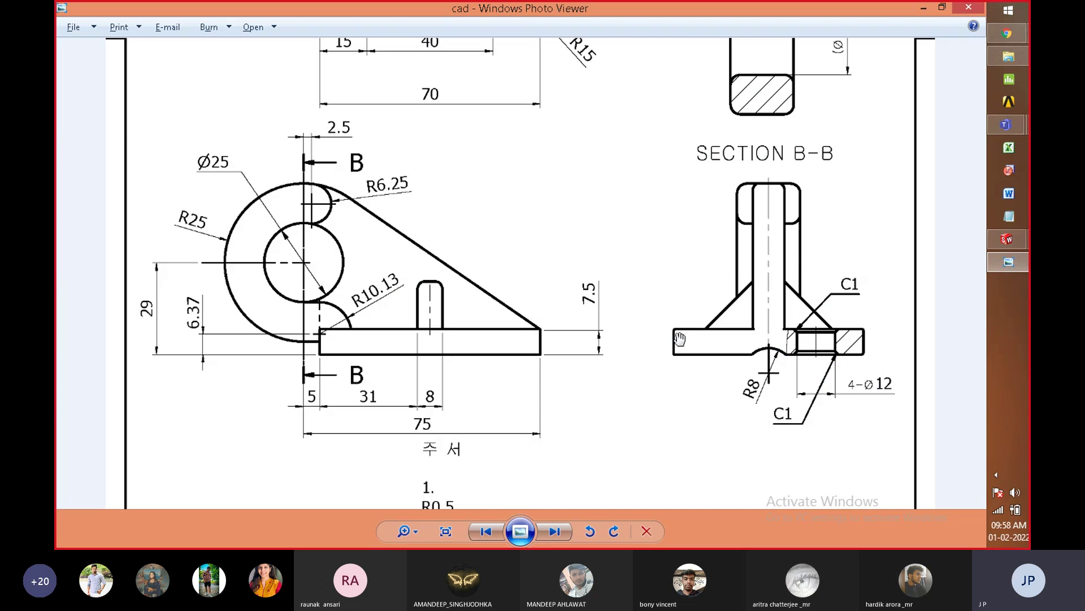
key("alt+Tab")
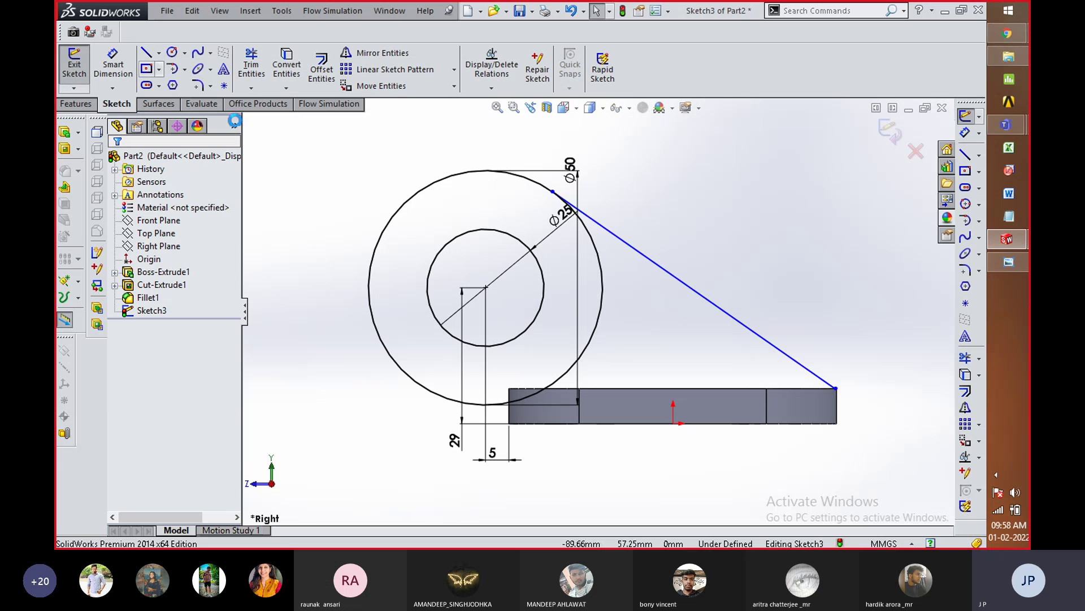
Step: Sketch a short vertical line up from the base plate corner, following the reference drawing
left_click(148, 53)
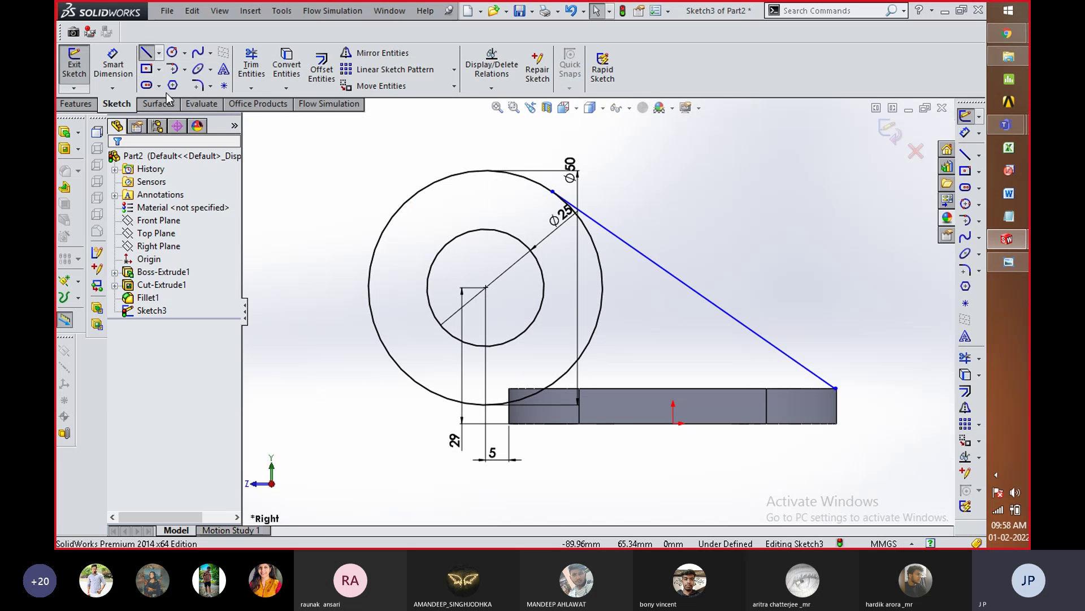
scroll(557, 337, "up", 2)
scroll(556, 337, "down", 4)
scroll(557, 337, "down", 3)
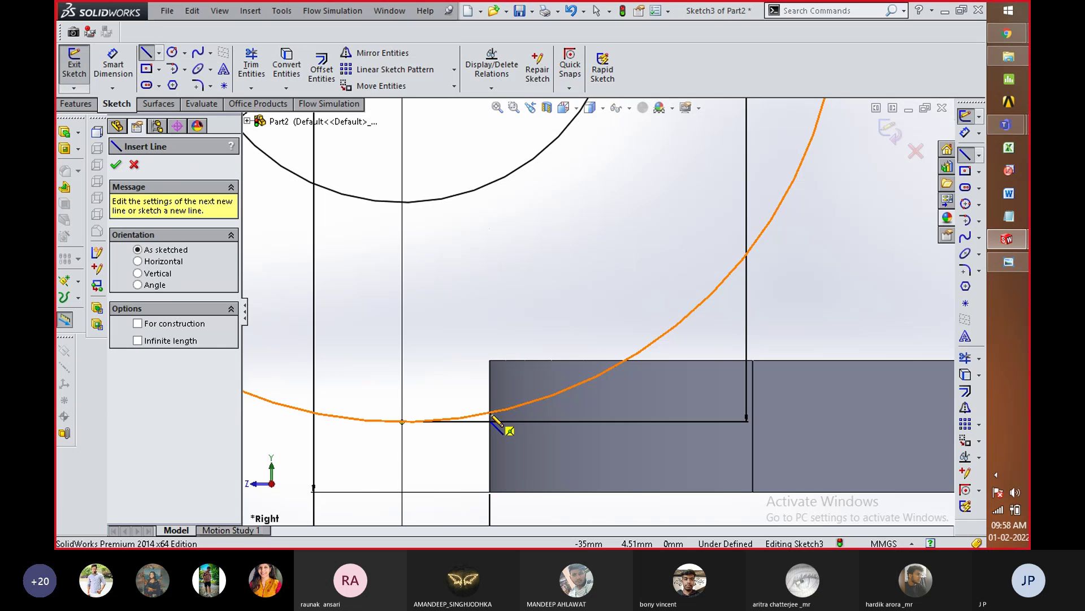
key("alt+Tab")
scroll(546, 373, "down", 3)
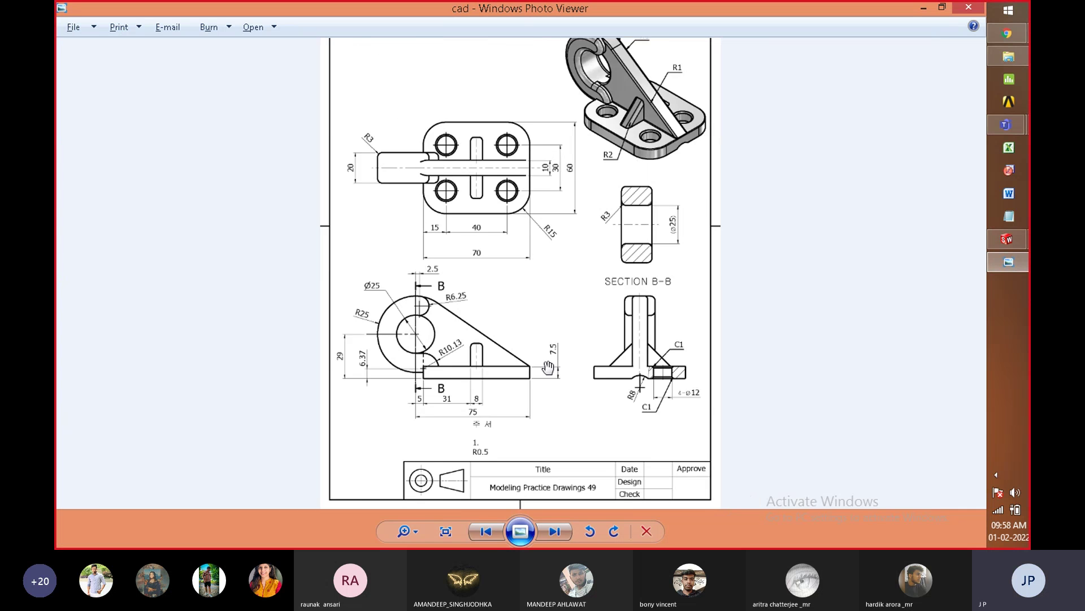
scroll(548, 367, "down", 2)
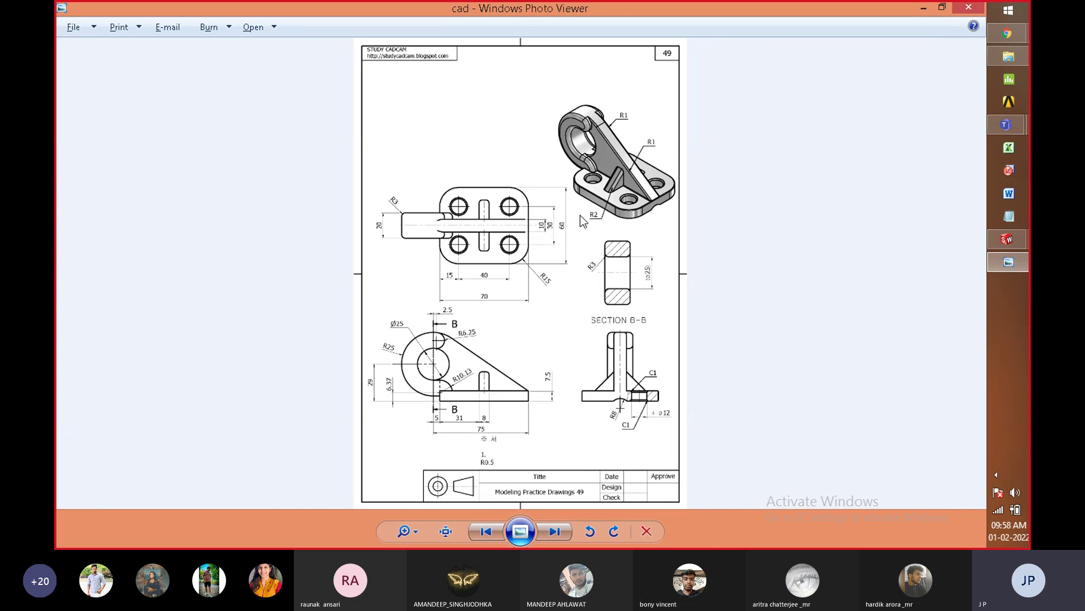
key("alt+Tab")
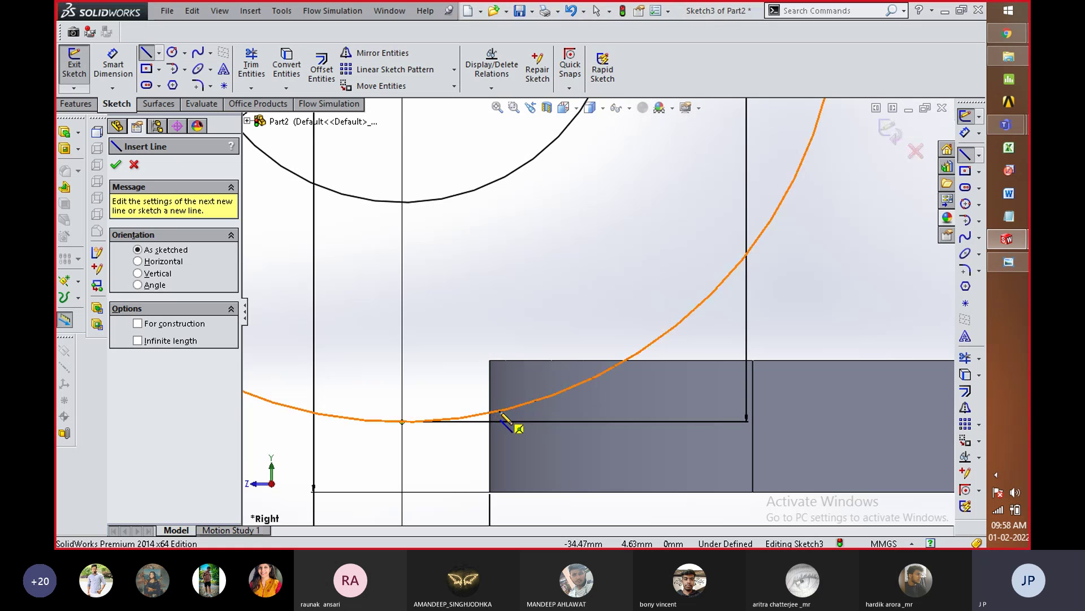
left_click(491, 414)
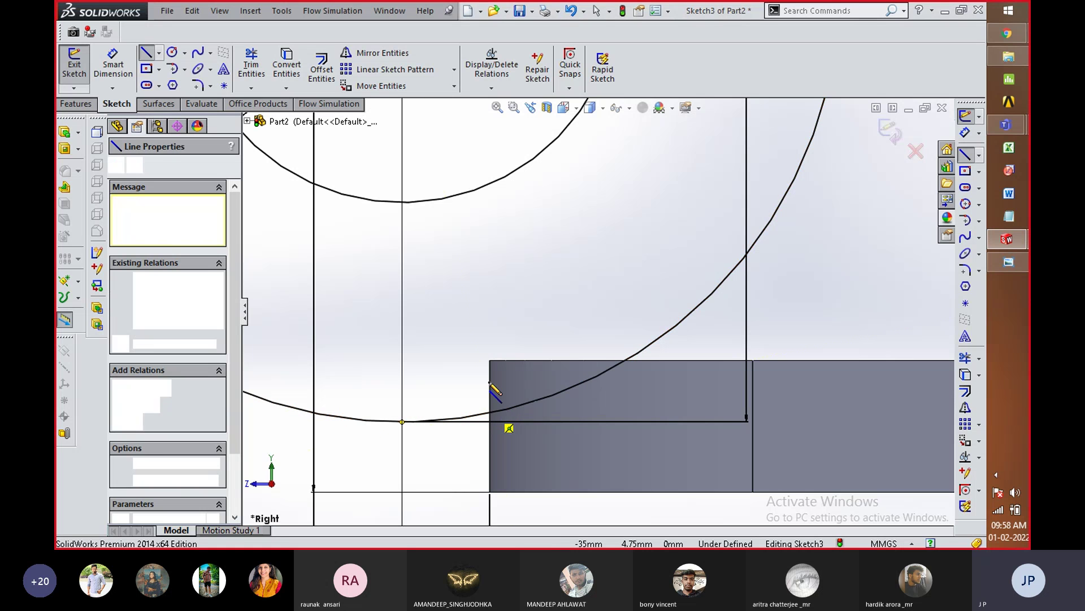
left_click(490, 360)
Step: Continue the line along the plate's top edge to its right-end corner (70) and end the Line tool
scroll(492, 365, "up", 3)
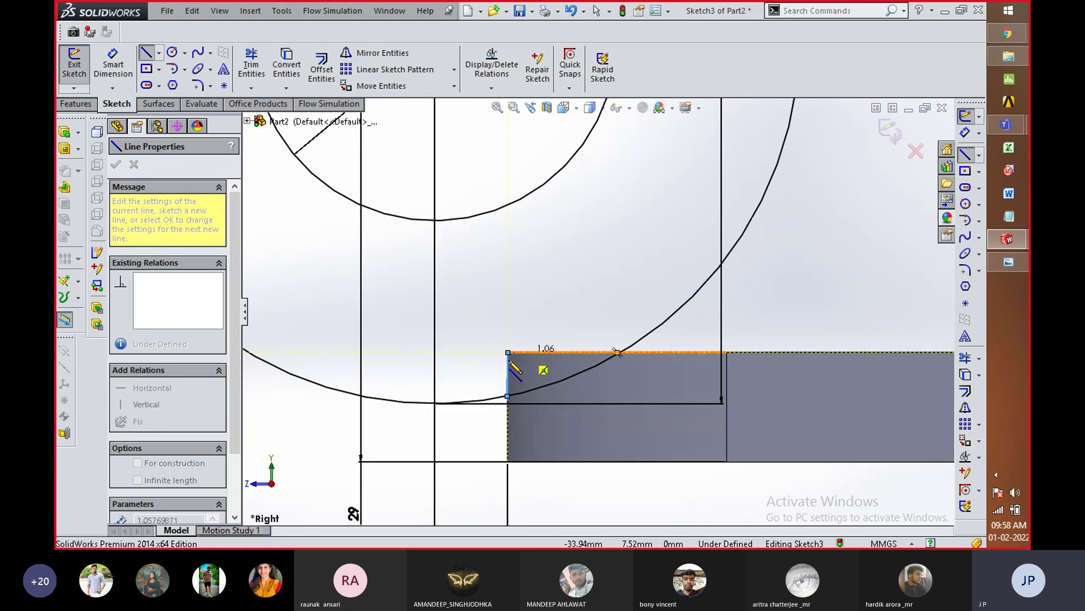
key("alt+Tab")
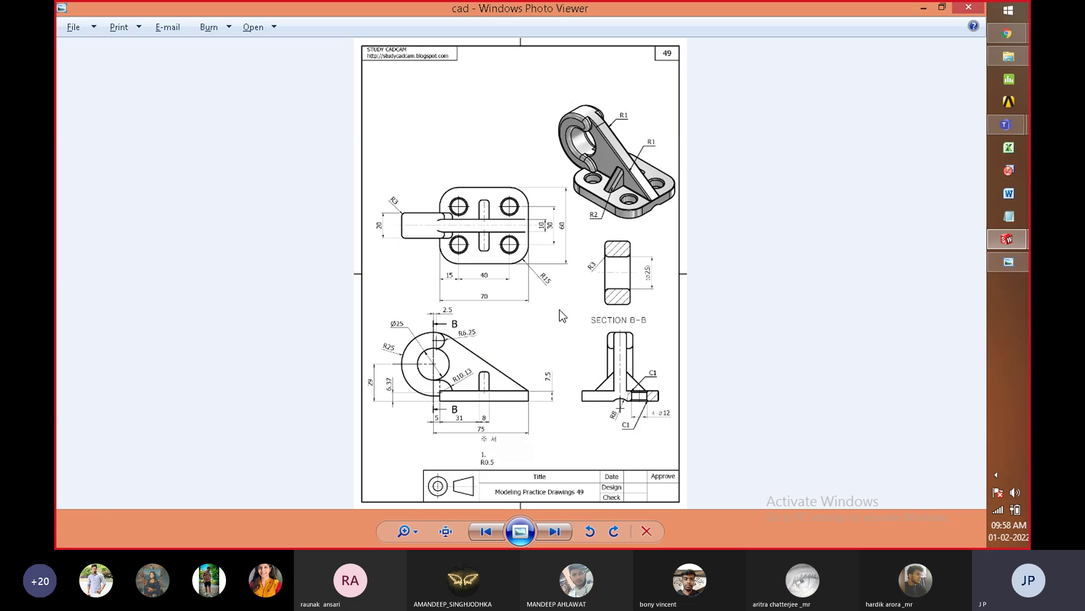
key("alt+Tab")
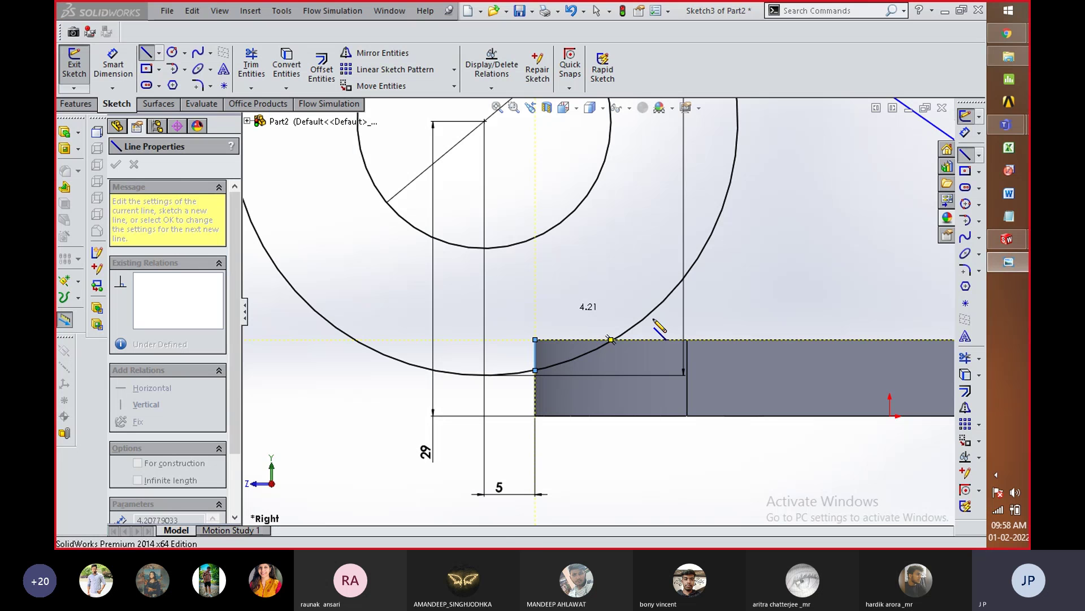
scroll(627, 348, "up", 2)
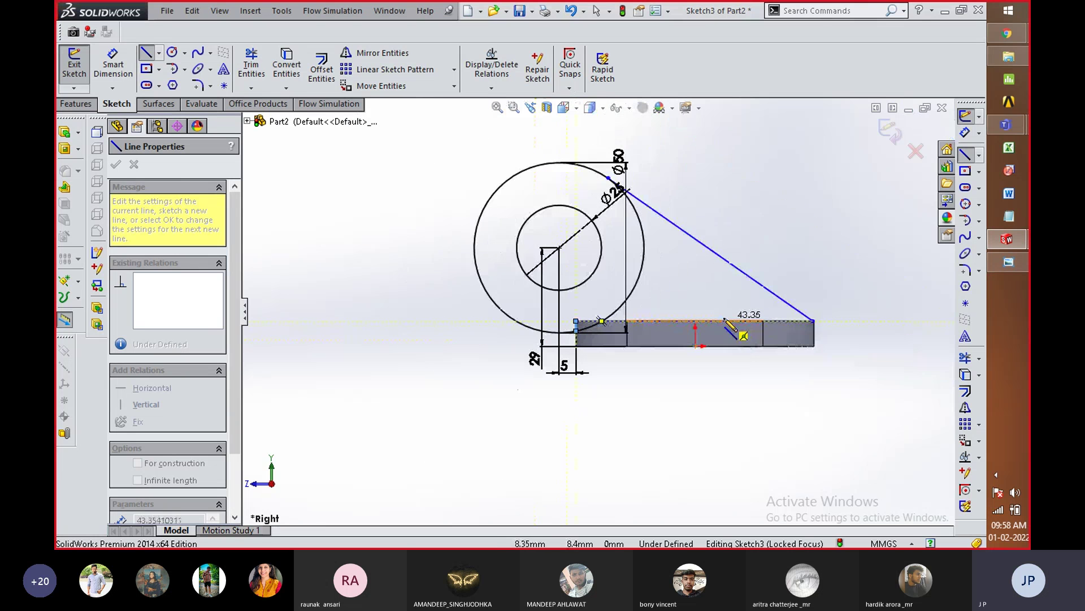
scroll(768, 316, "down", 5)
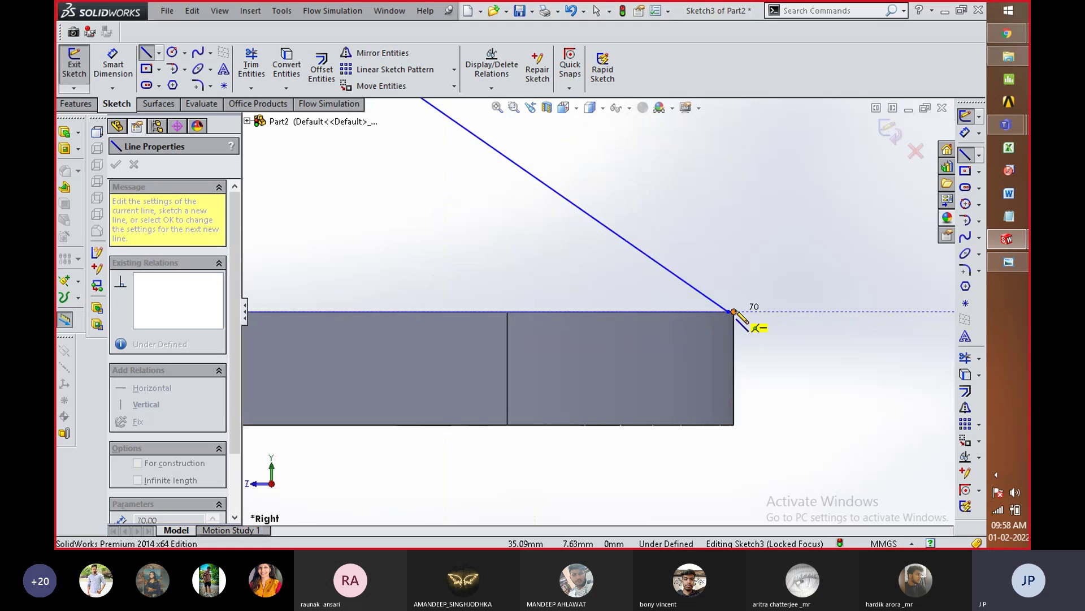
scroll(735, 314, "down", 2)
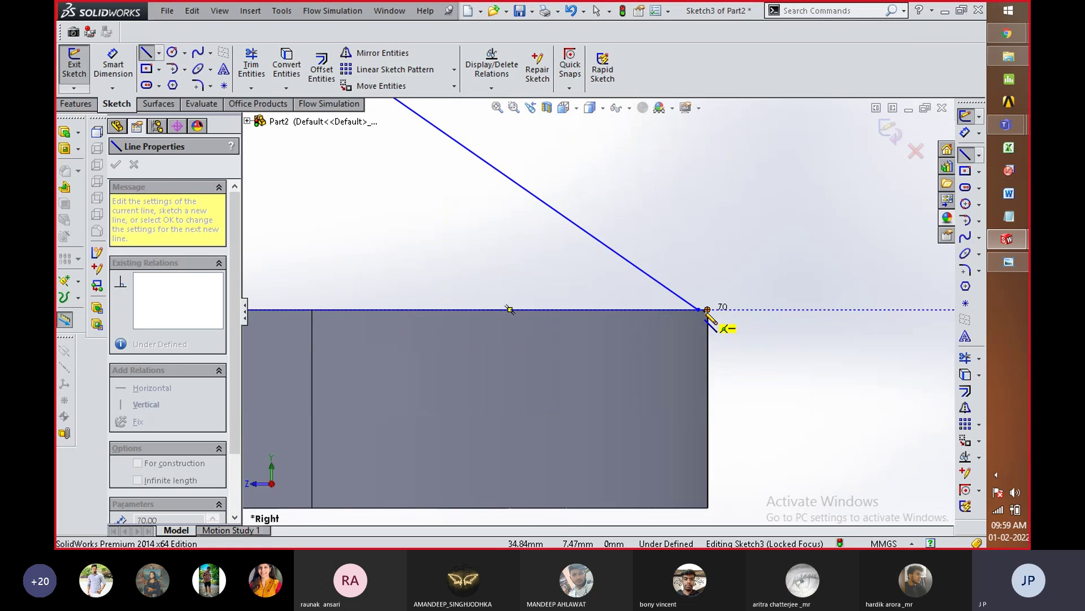
left_click(709, 310)
right_click(755, 269)
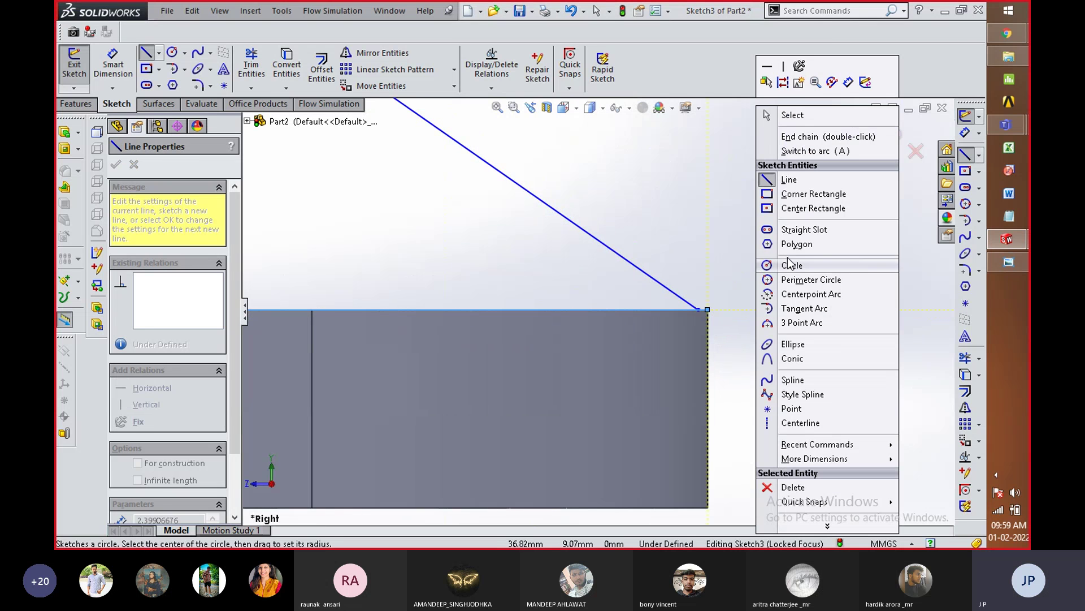
left_click(791, 114)
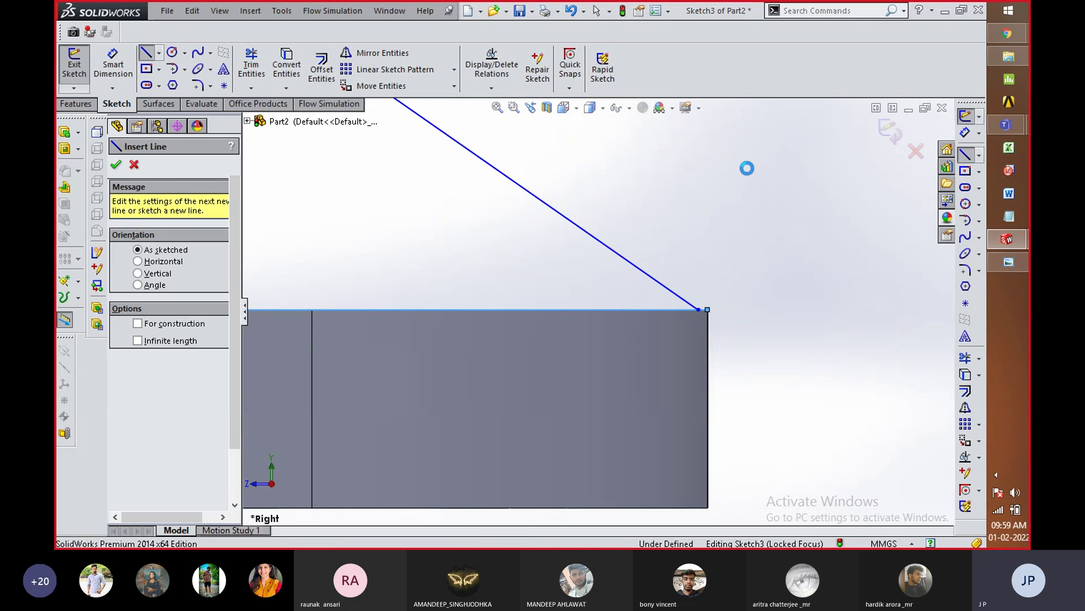
Step: Merge the sloped tangent line's lower endpoint with the plate's right-corner point into one shared point
left_click(681, 299)
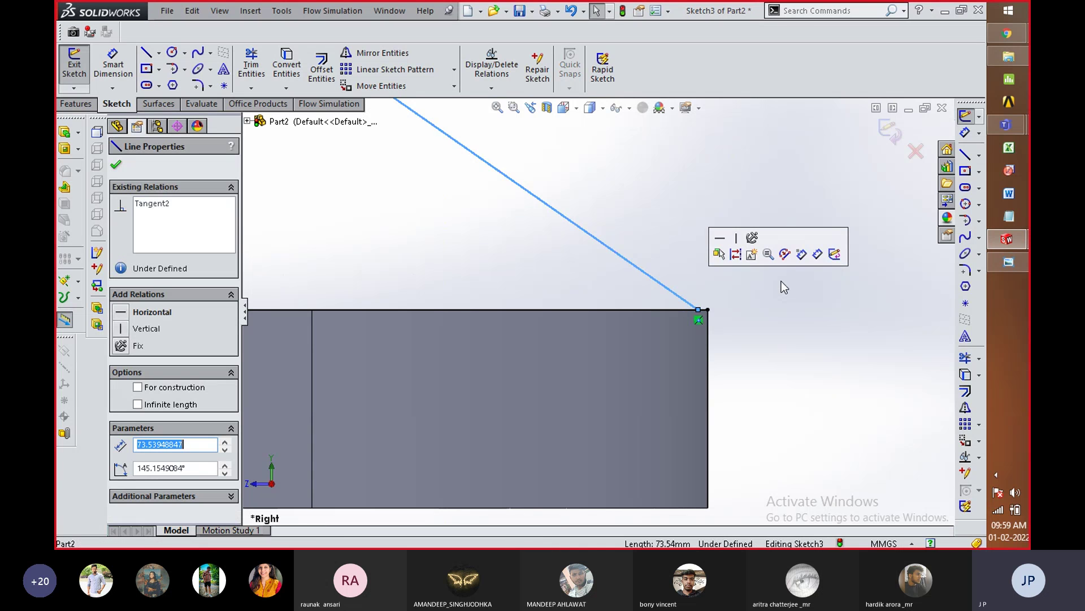
left_click(755, 276)
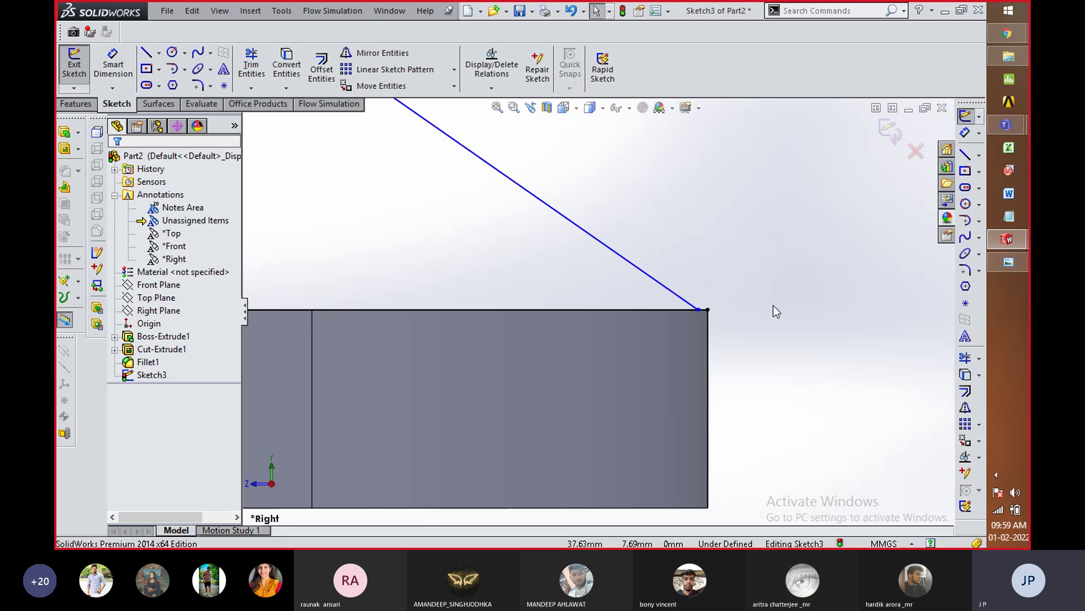
left_click(699, 309)
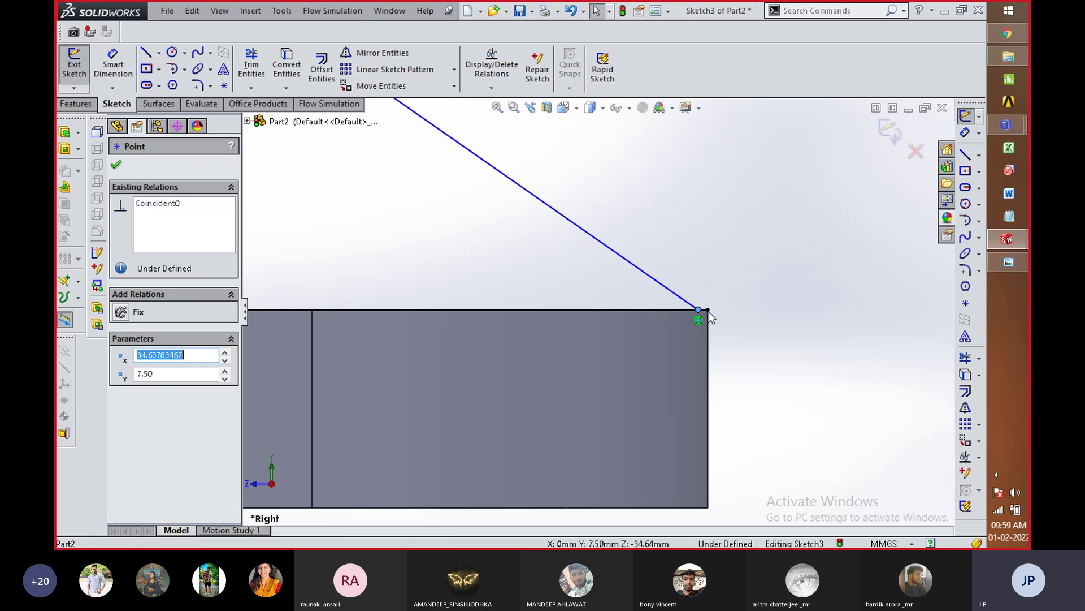
left_click(707, 309, "ctrl")
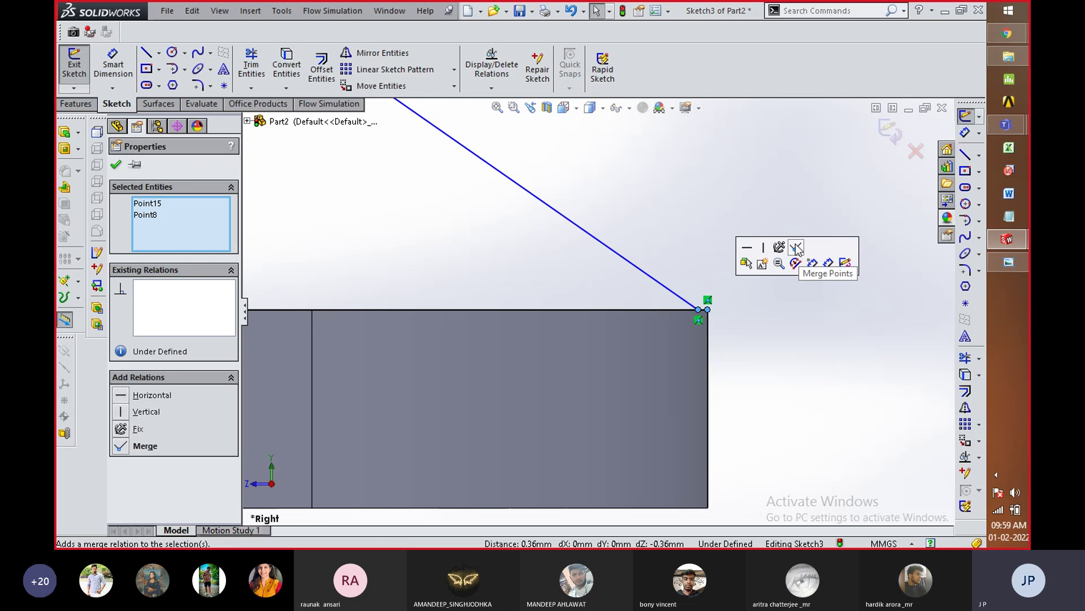
left_click(796, 247)
left_click(833, 364)
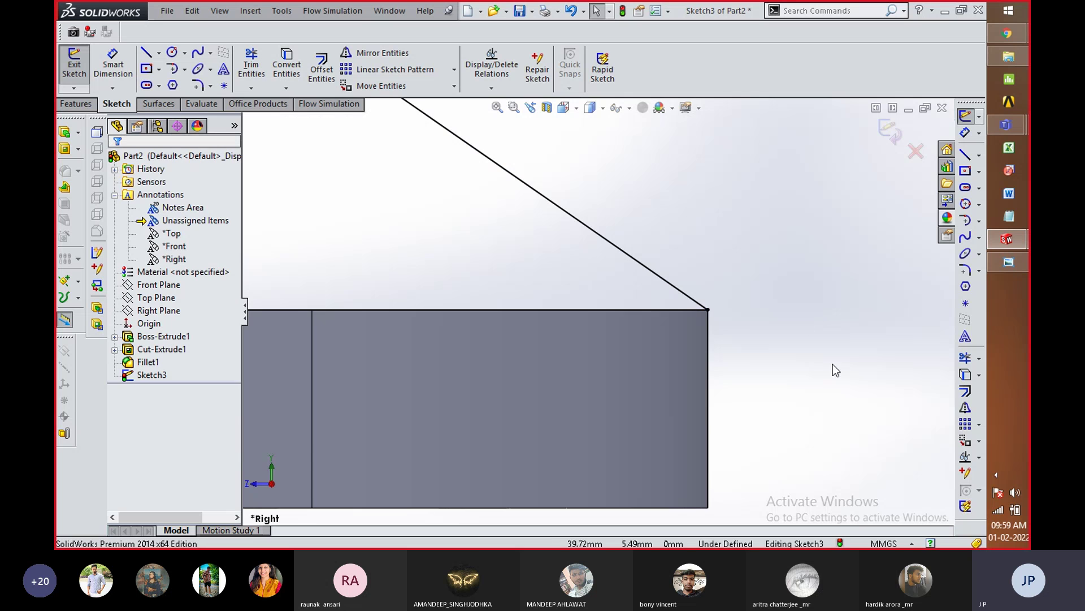
scroll(836, 378, "up", 6)
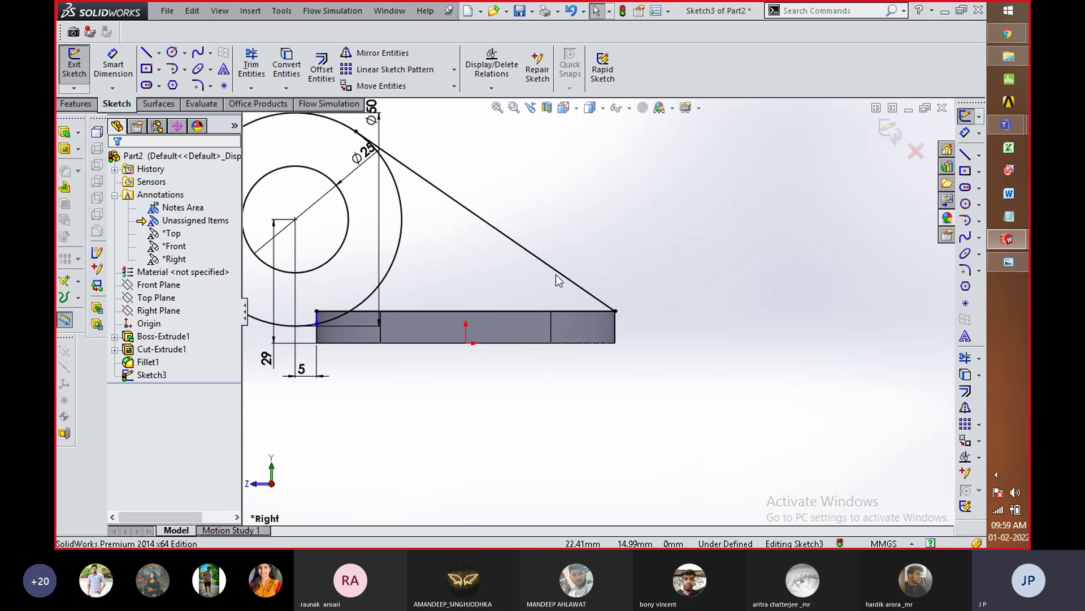
scroll(409, 181, "down", 3)
scroll(799, 283, "up", 4)
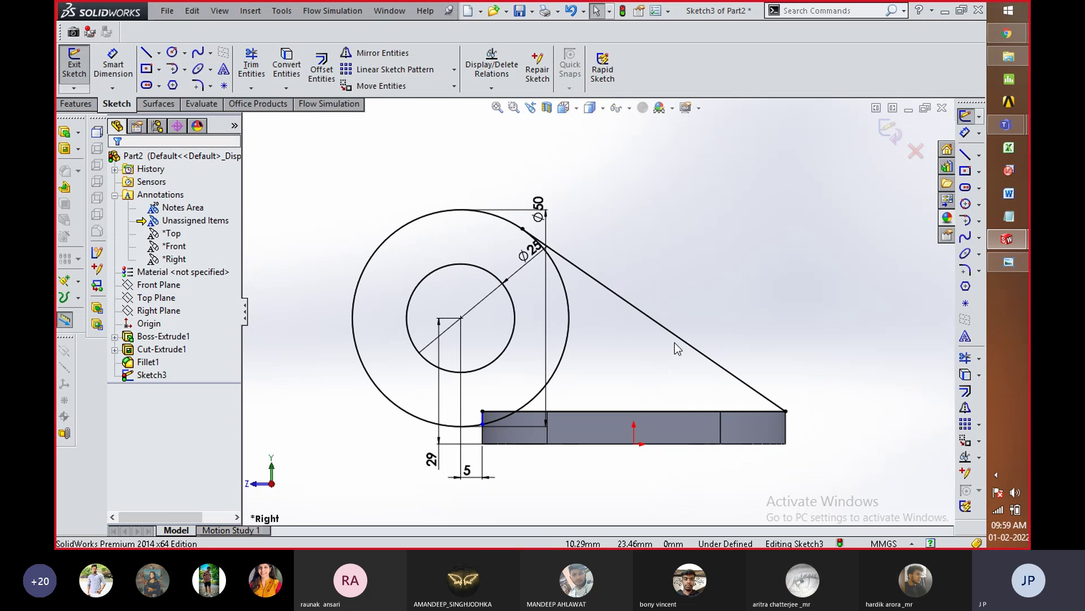
scroll(674, 343, "down", 2)
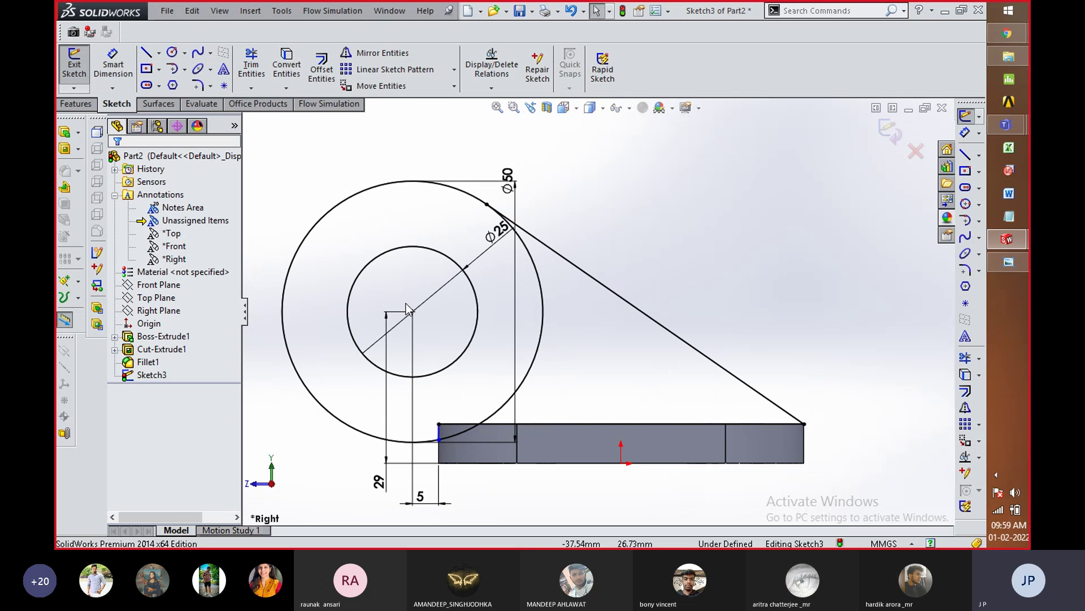
Step: Power-trim the Ø50 circle's right arc near the plate, exit Sketch3, and view the reference drawing
left_click(253, 94)
scroll(511, 397, "down", 5)
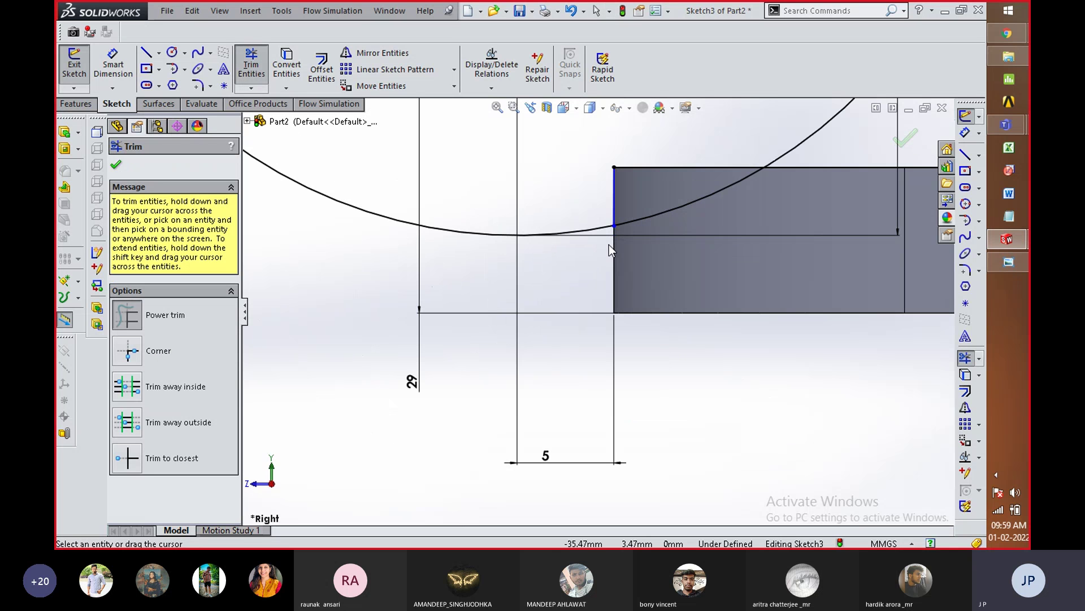
scroll(526, 395, "up", 5)
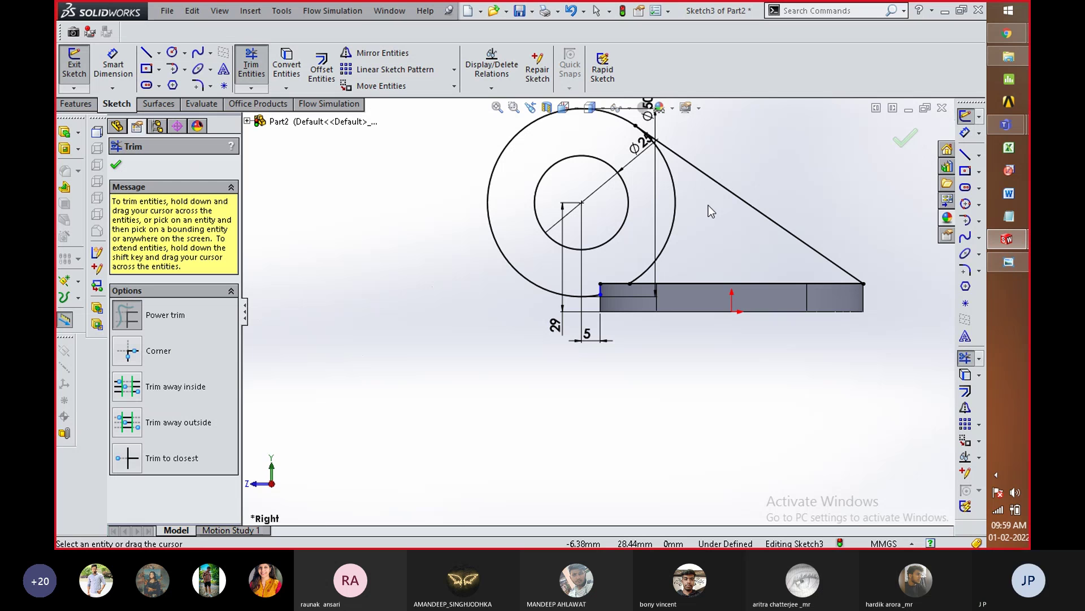
left_click_drag(708, 205, 668, 210)
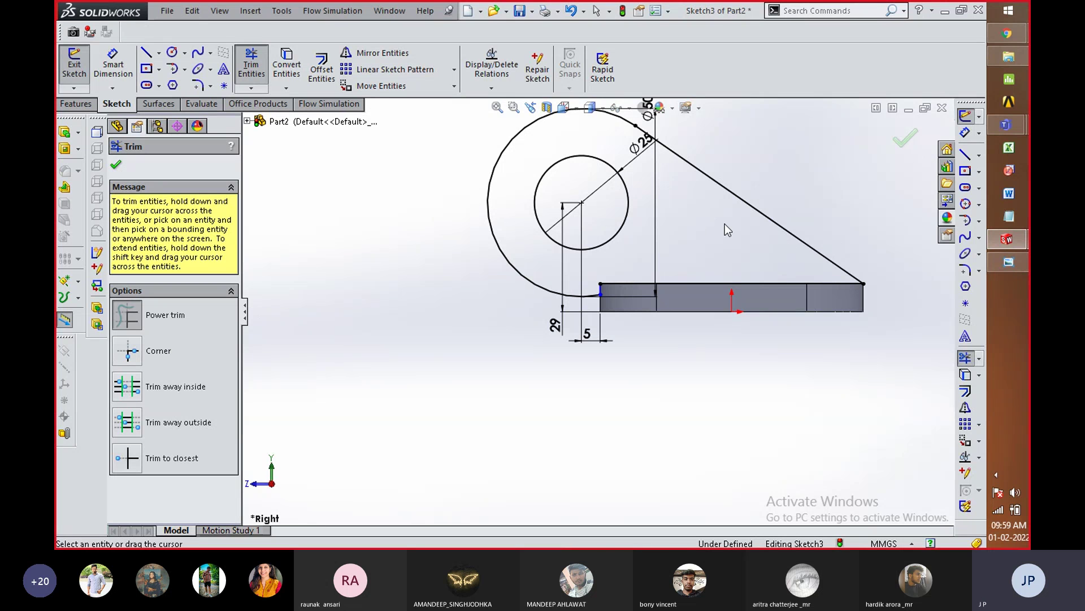
left_click(906, 141)
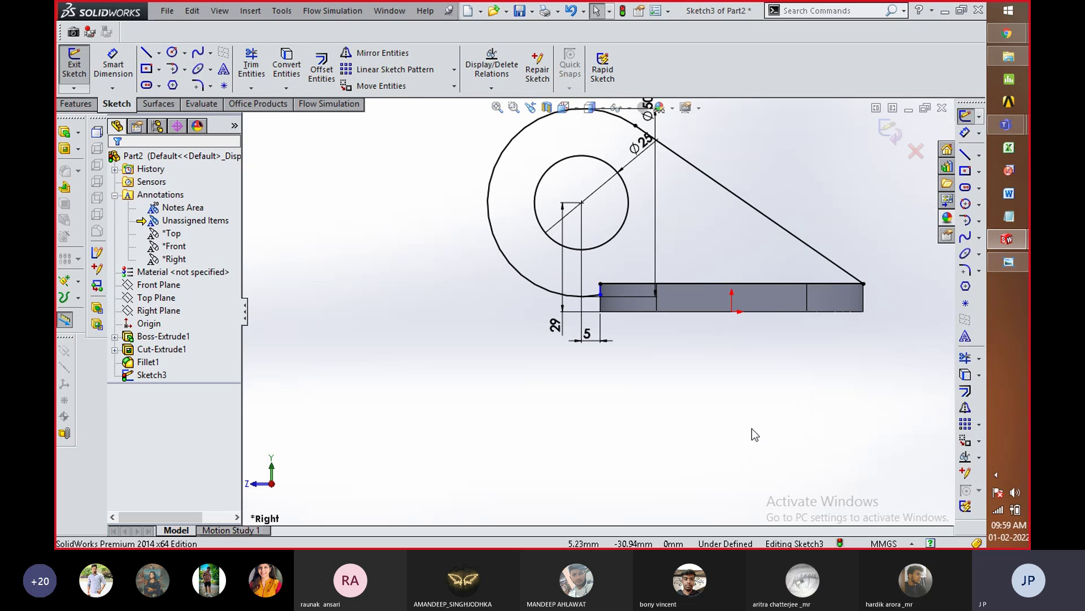
left_click(889, 132)
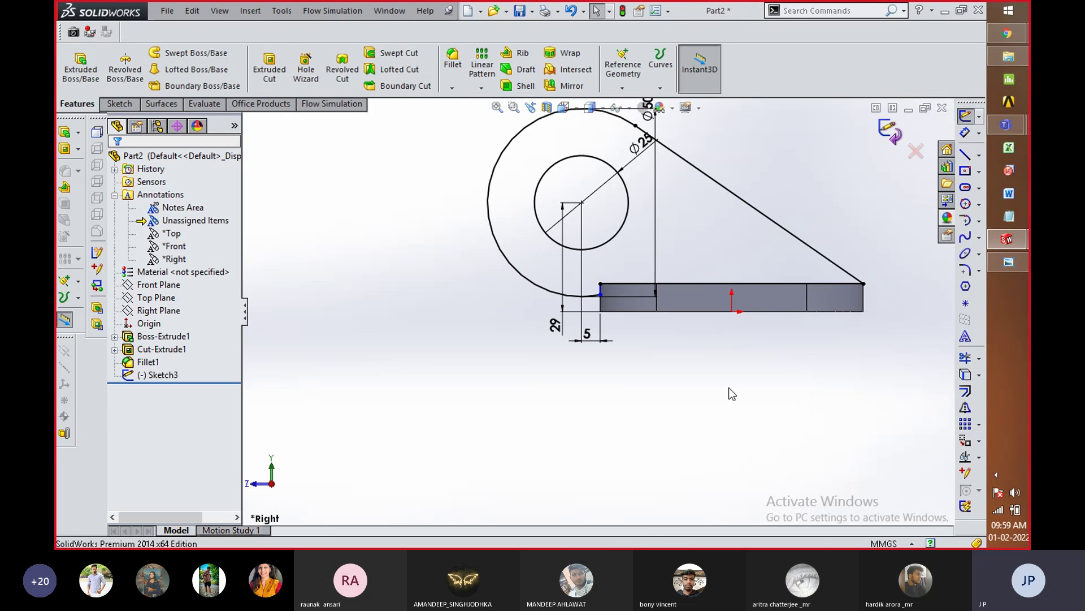
key("alt+Tab")
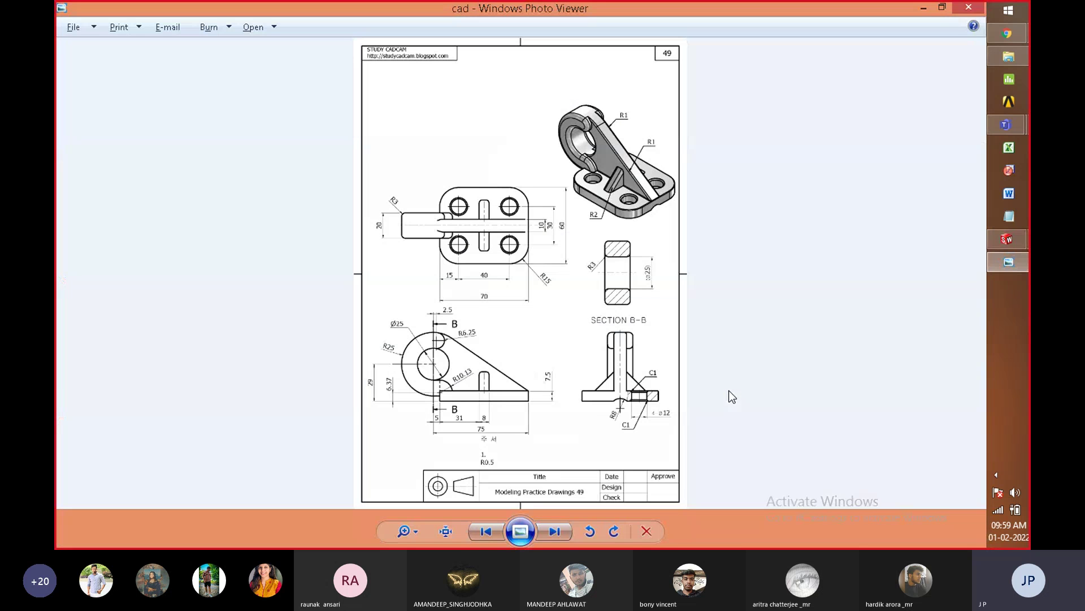
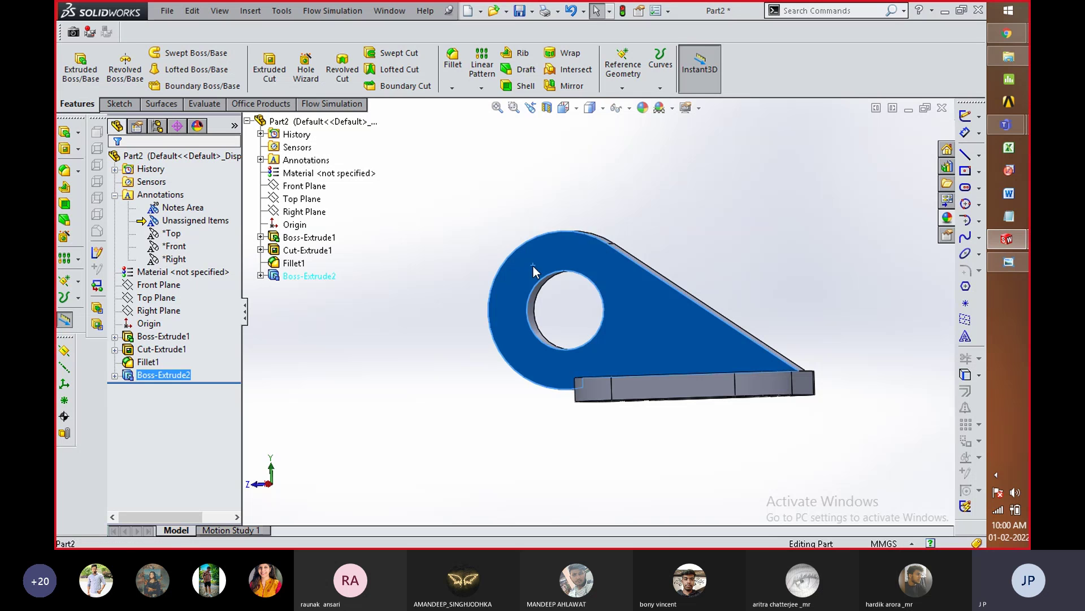
Step: Start a new sketch on the bracket's flat face and view it Normal To
left_click(560, 153)
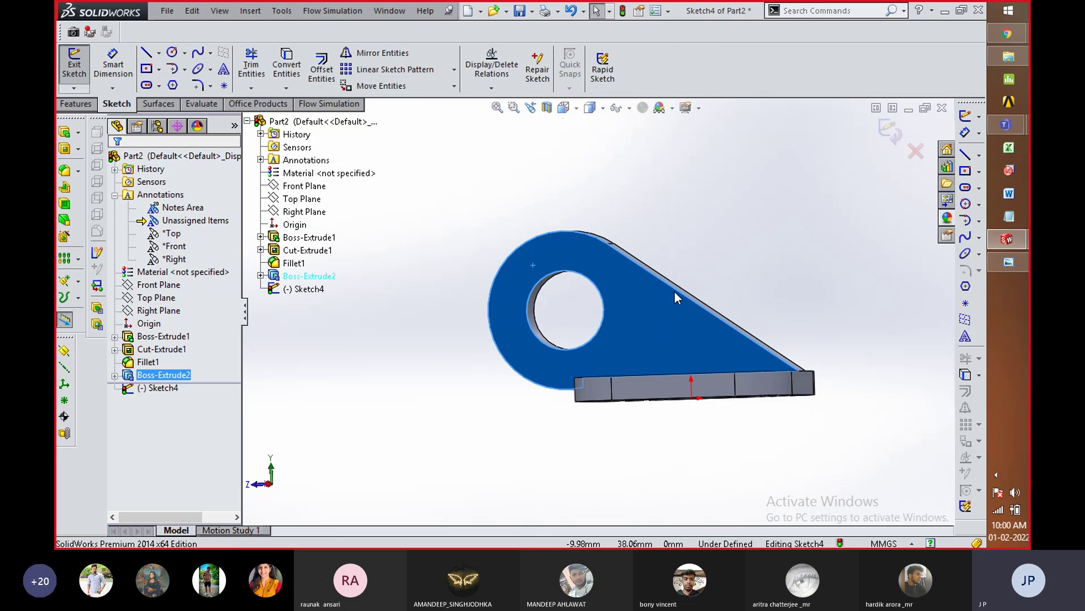
key("space")
left_click(938, 383)
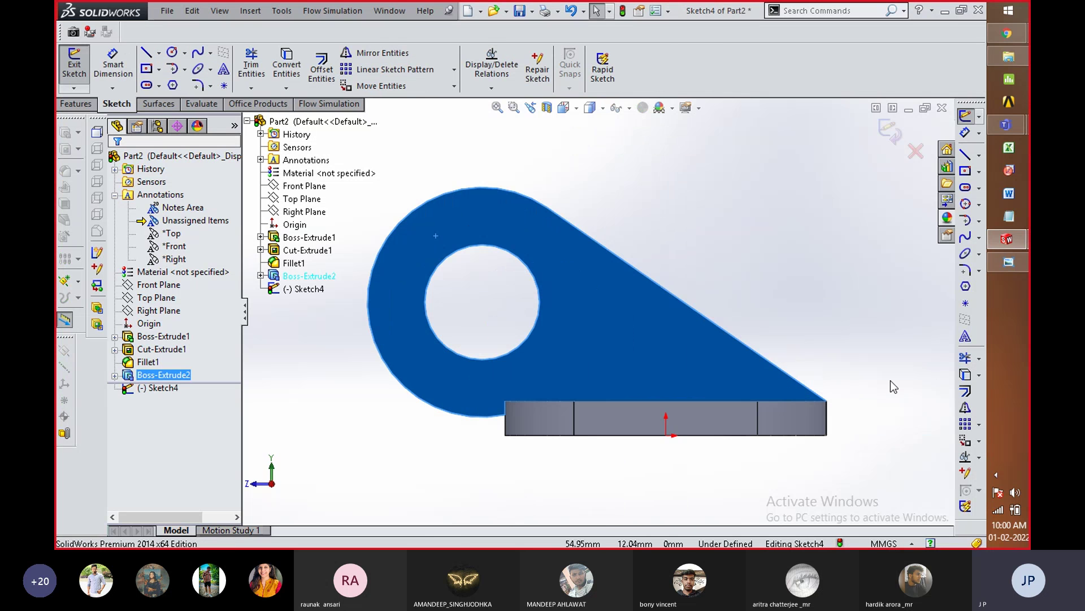
left_click(726, 235)
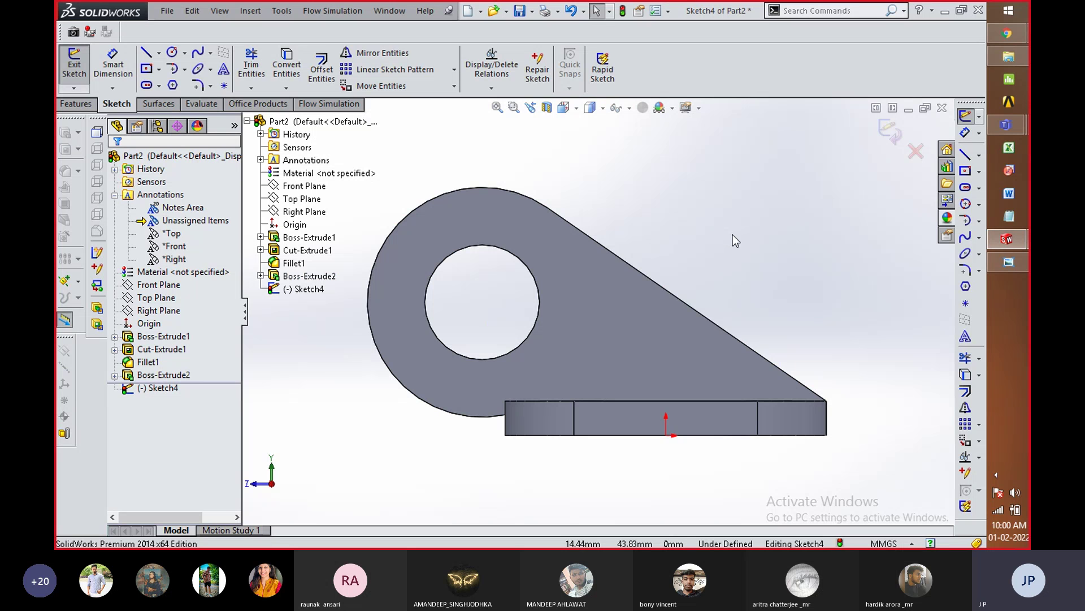
Step: Convert the bracket's outer R25 arc edge into Sketch4
key("alt+Tab")
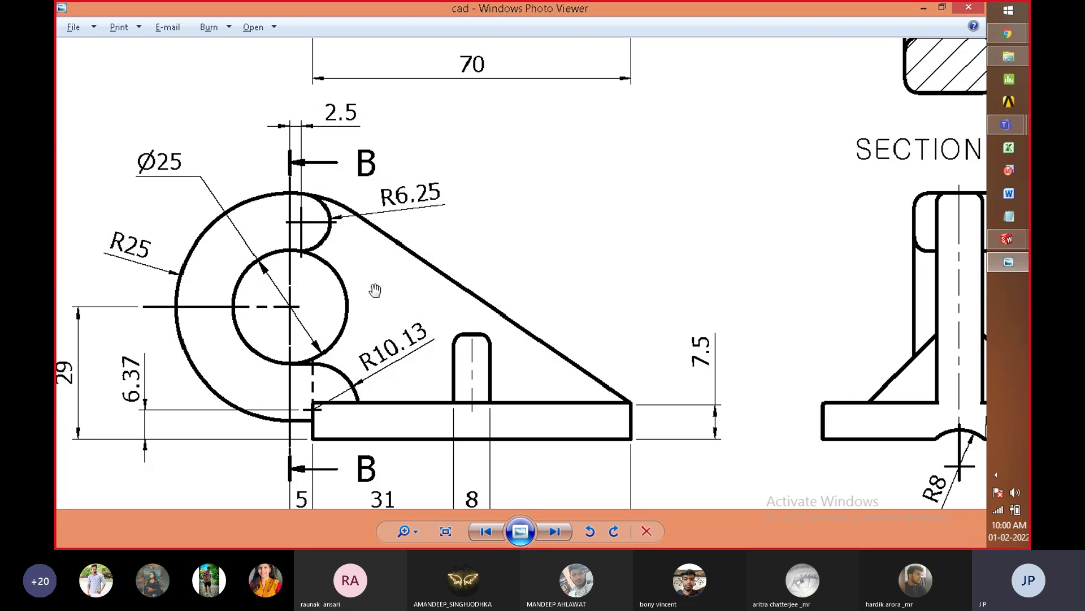
key("alt+Tab")
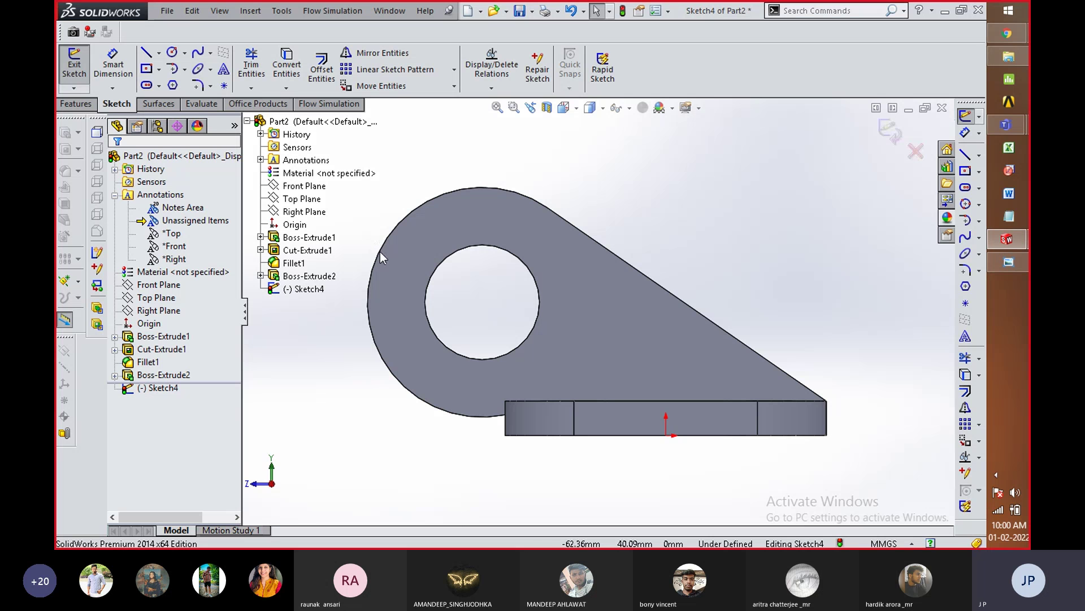
left_click(380, 253)
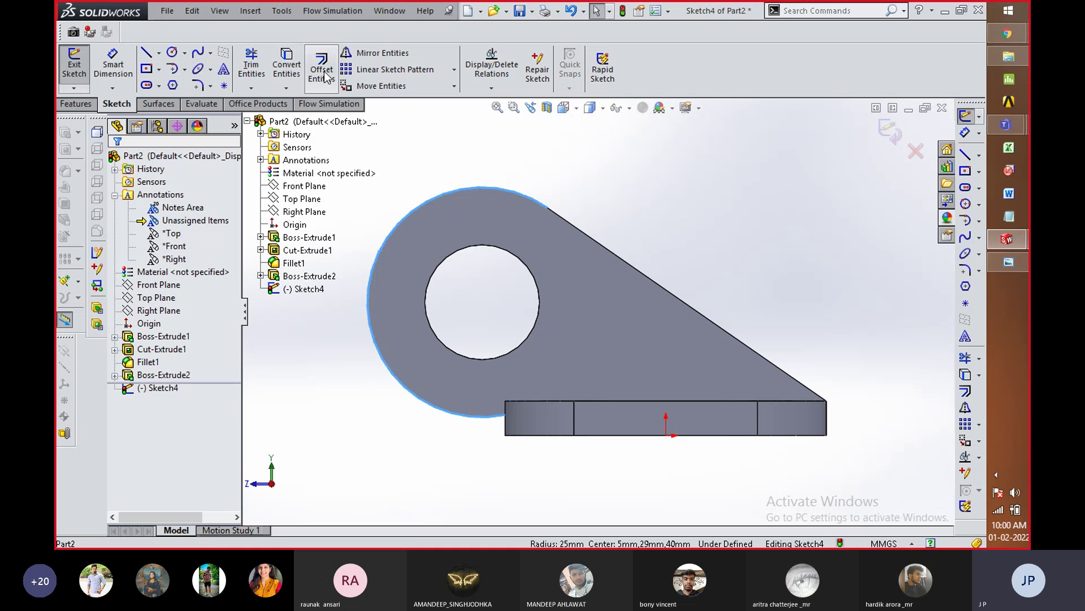
left_click(286, 65)
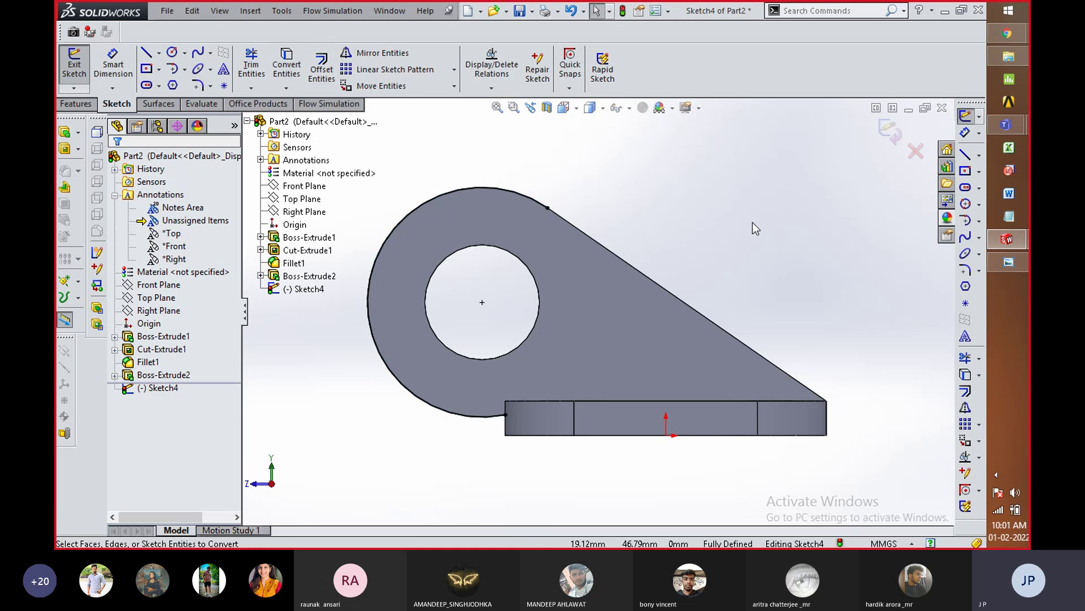
Step: Read the R6.25 and R10.13 arcs and the 70 length on the cad drawing
key("alt+Tab")
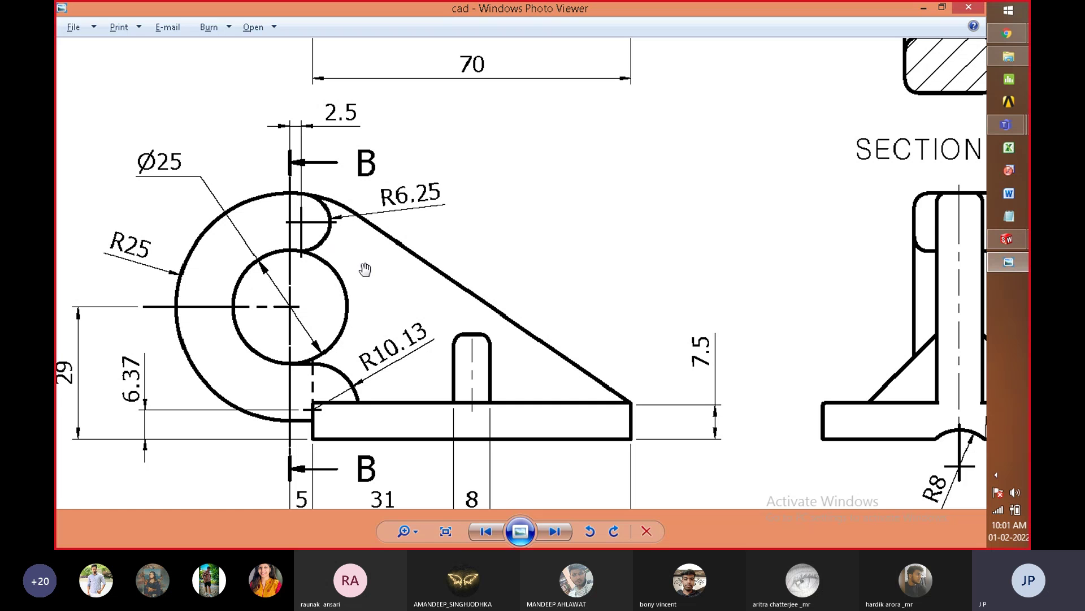
key("alt+Tab")
key("alt+Tab")
key("alt+Tab")
Step: Convert the bore circle into the sketch and draw a small circle above it
left_click(456, 251)
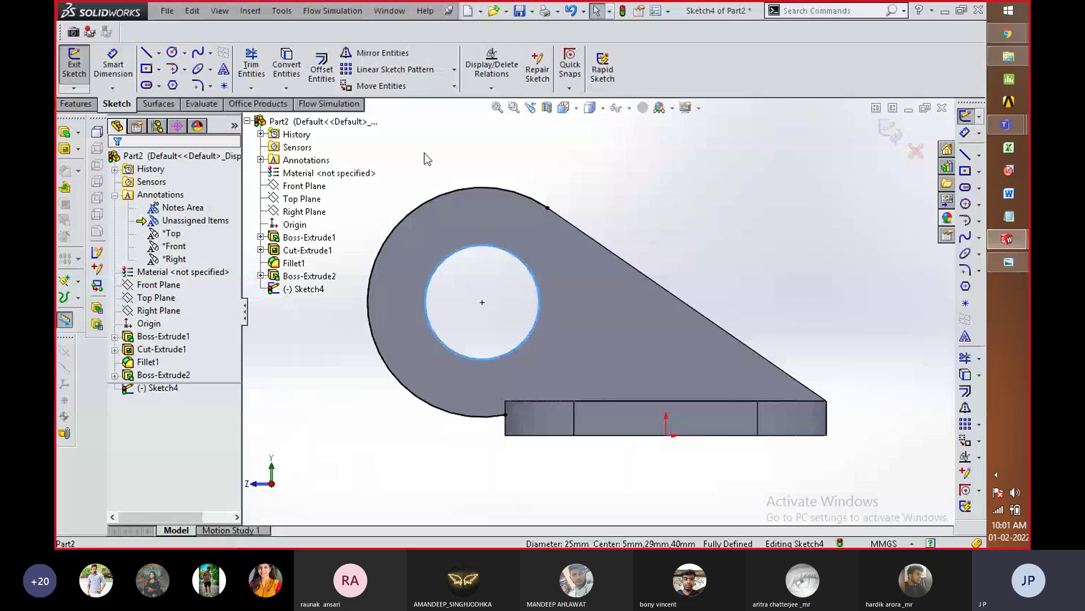
left_click(287, 65)
right_click_drag(735, 217, 780, 226)
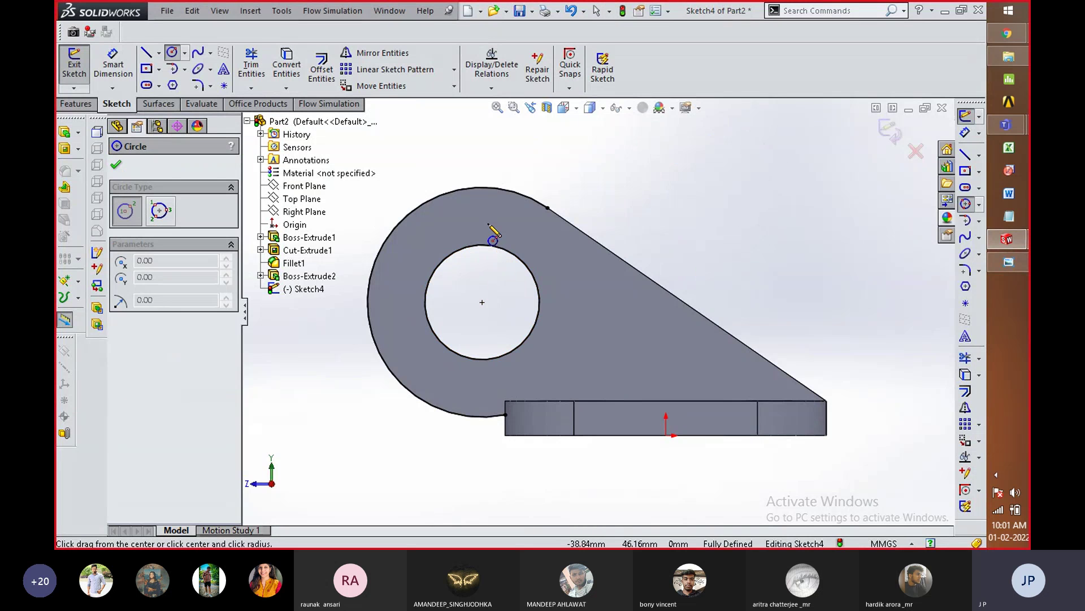
left_click(492, 218)
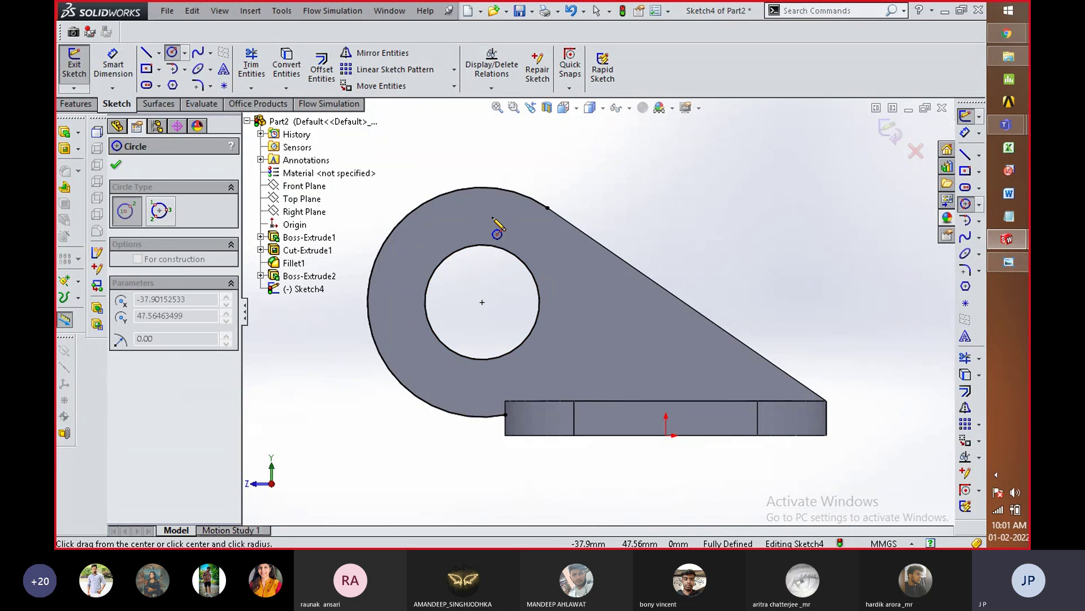
left_click(513, 232)
key("alt+Tab")
key("alt+Tab")
Step: Dimension the small circle's diameter to 12.50 mm
right_click_drag(618, 151, 617, 133)
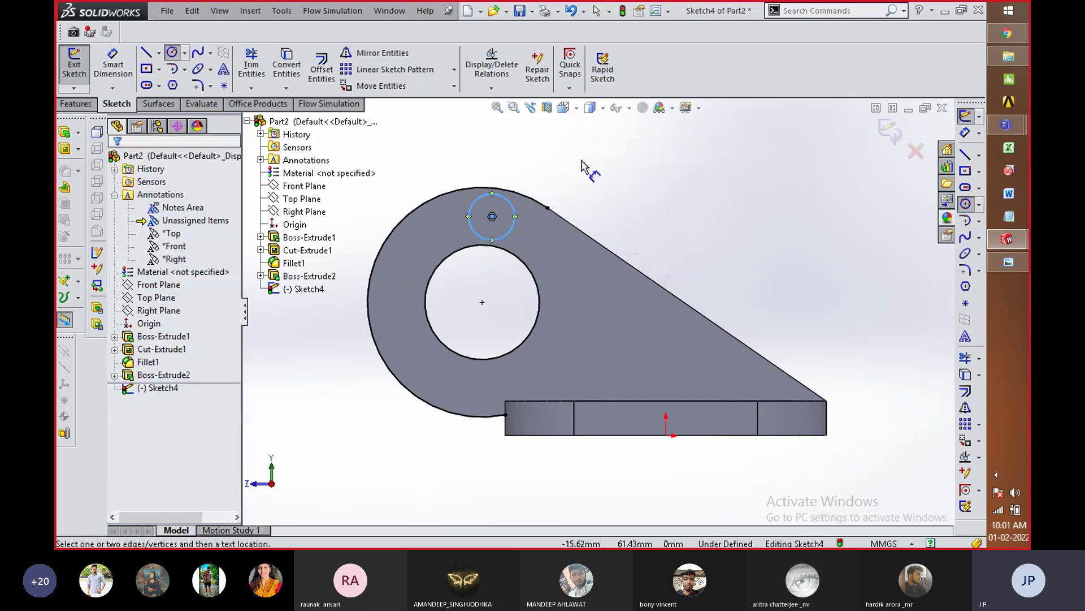
left_click(511, 213)
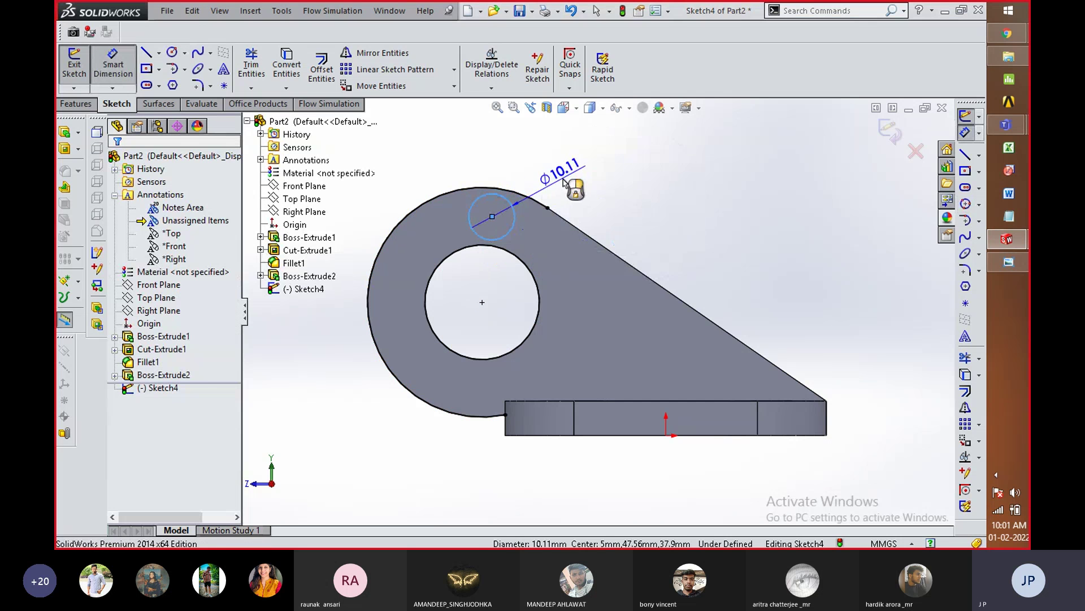
left_click(638, 180)
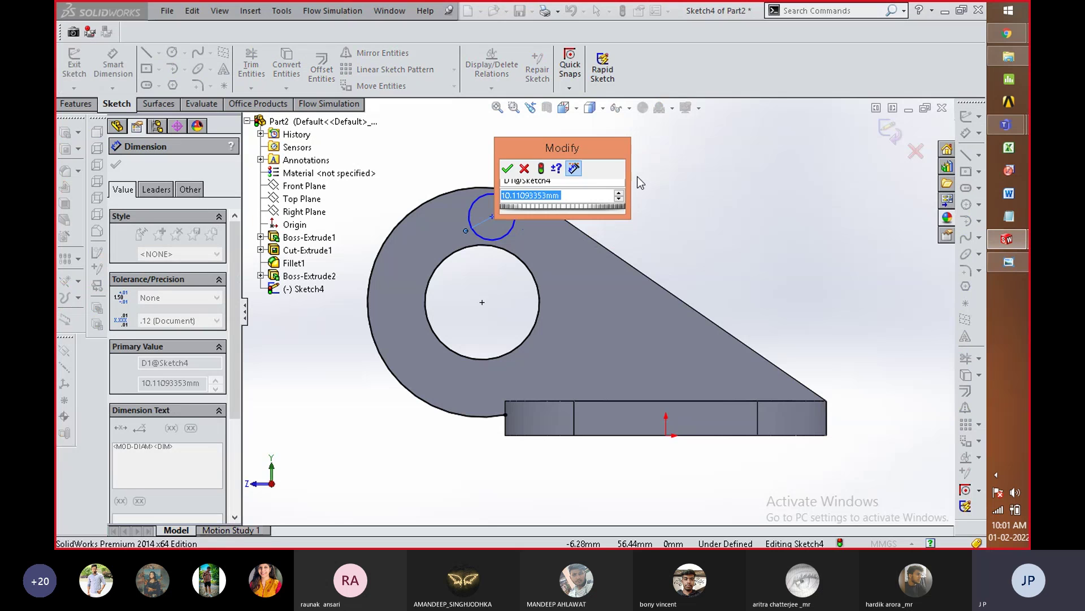
type("125")
type(".5")
key("Return")
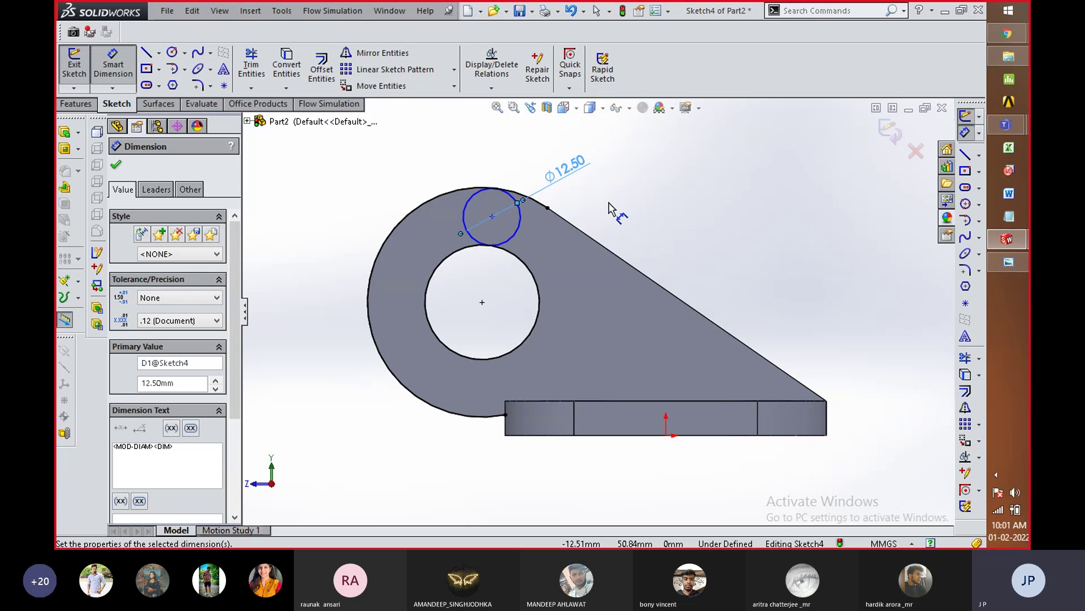
key("alt+Tab")
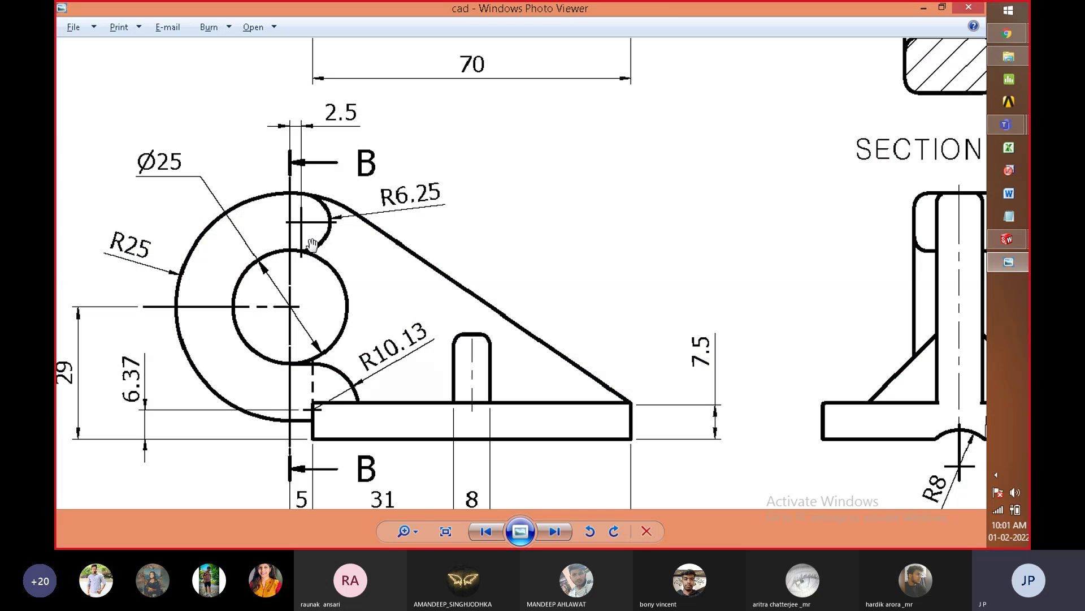
key("alt+Tab")
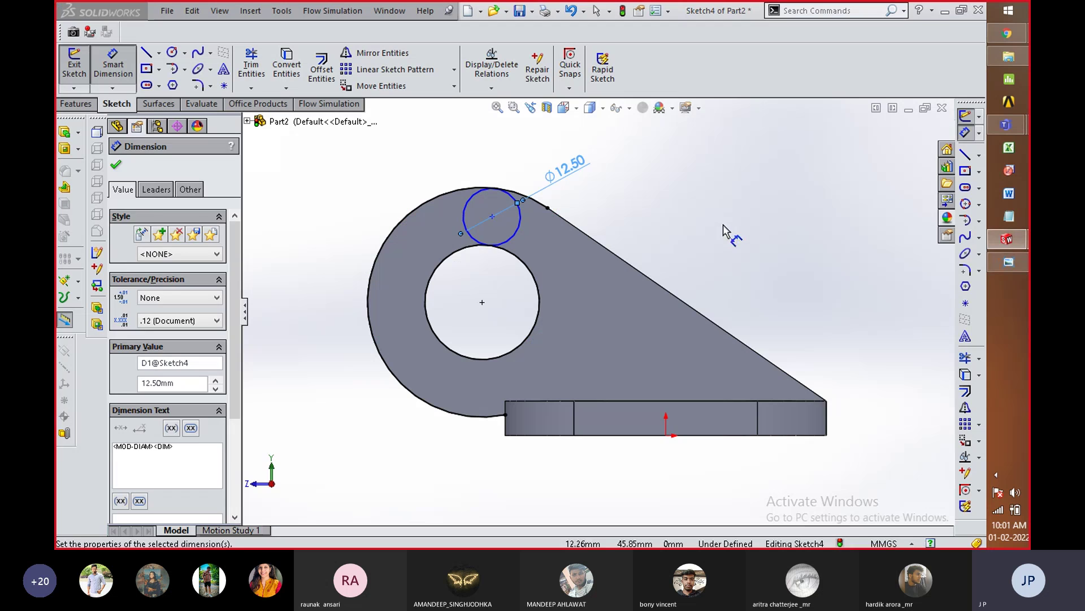
Step: Dimension the distance between the small circle's centre and the bore centre to 2.50 mm
left_click(482, 302)
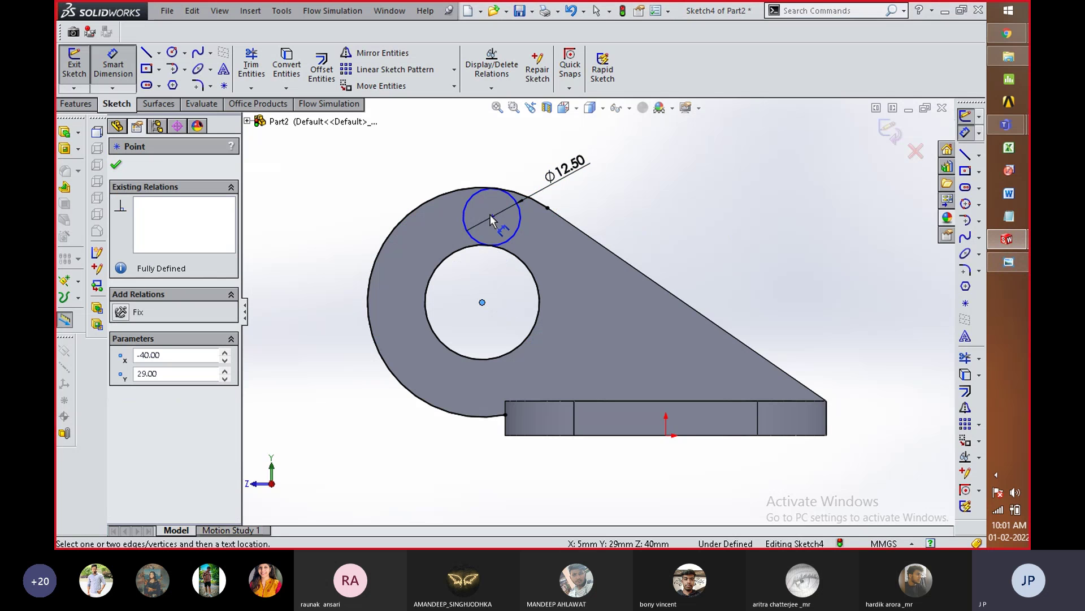
key("alt+Tab")
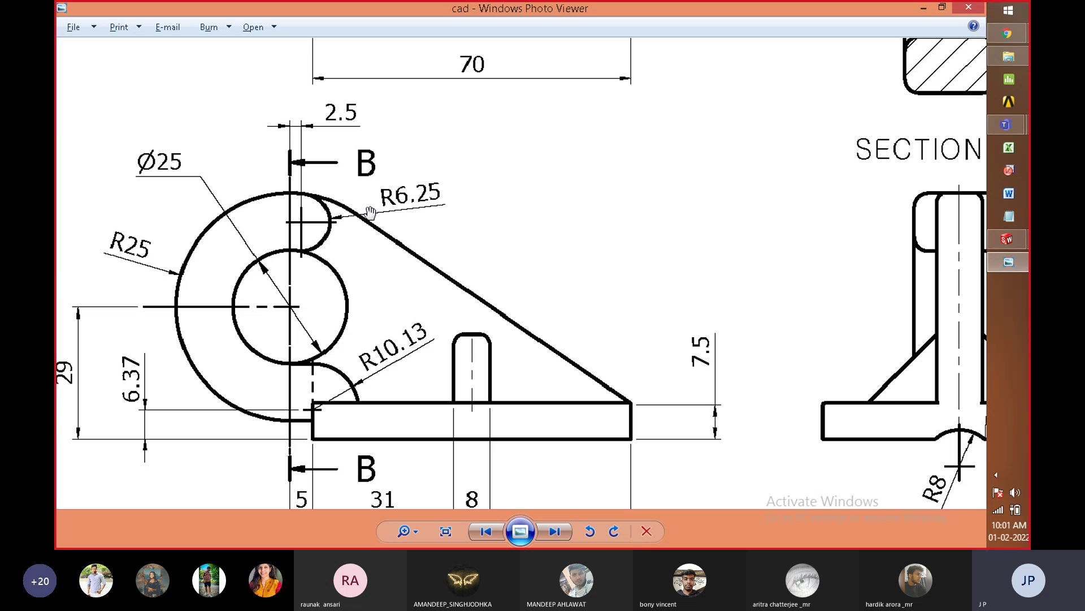
key("alt+Tab")
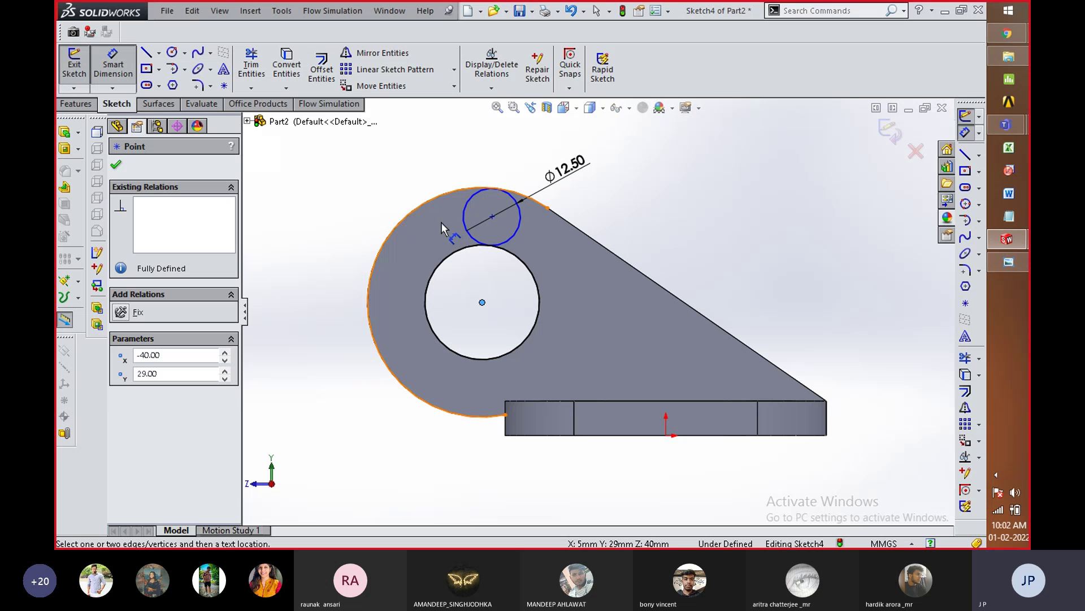
left_click(492, 219)
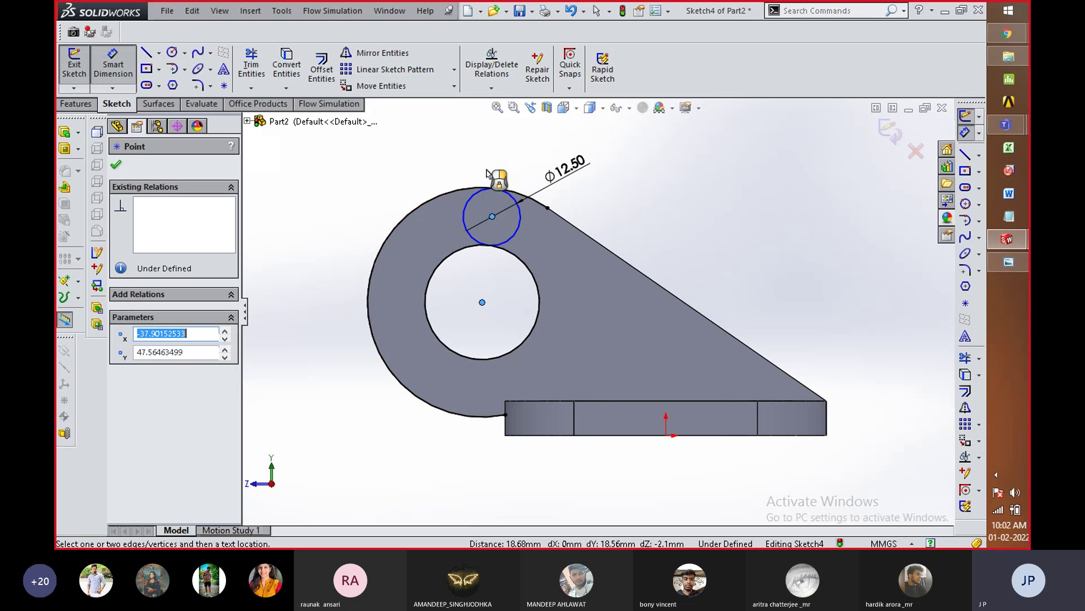
left_click(482, 302)
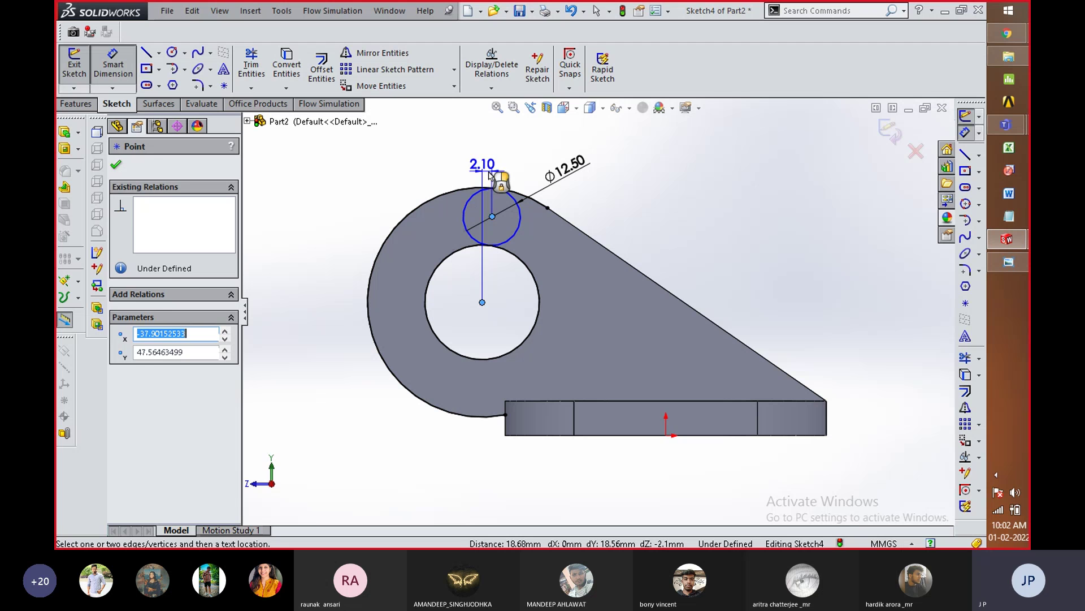
left_click(491, 165)
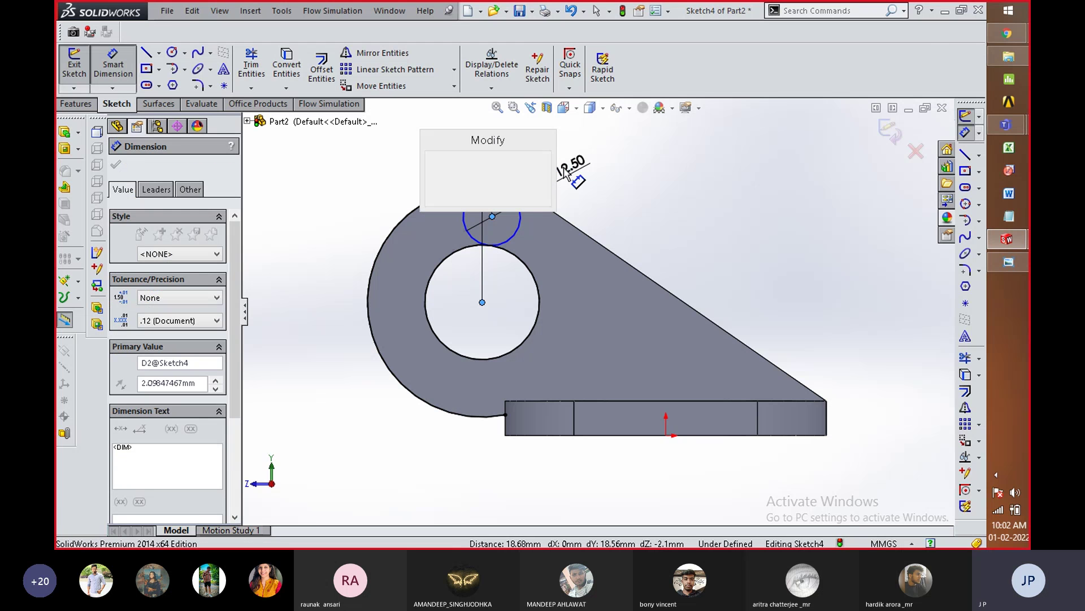
key("alt+Tab")
key("alt+Tab")
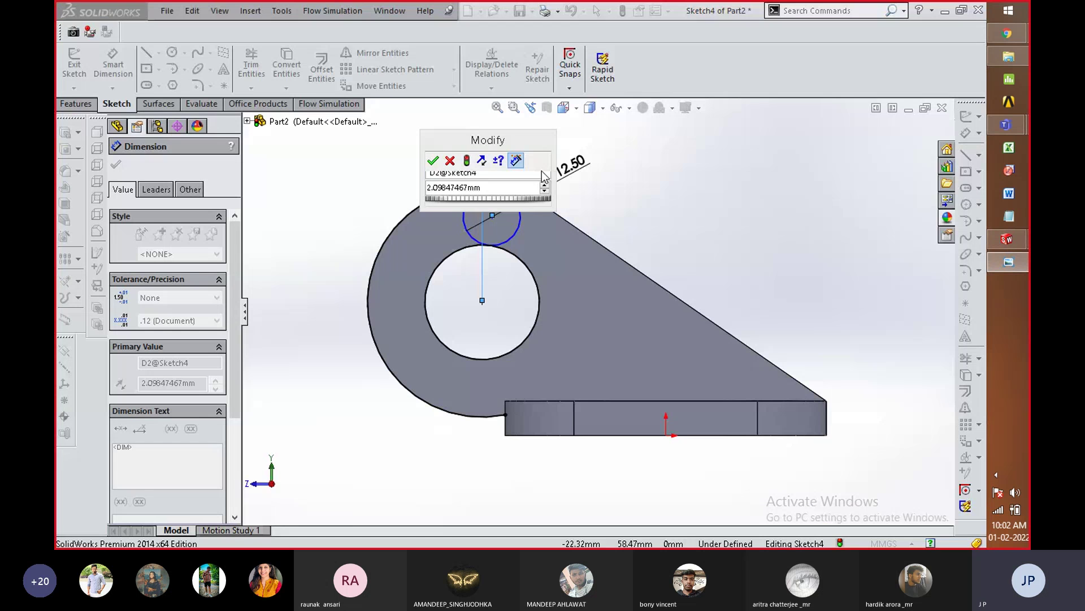
type("2.1")
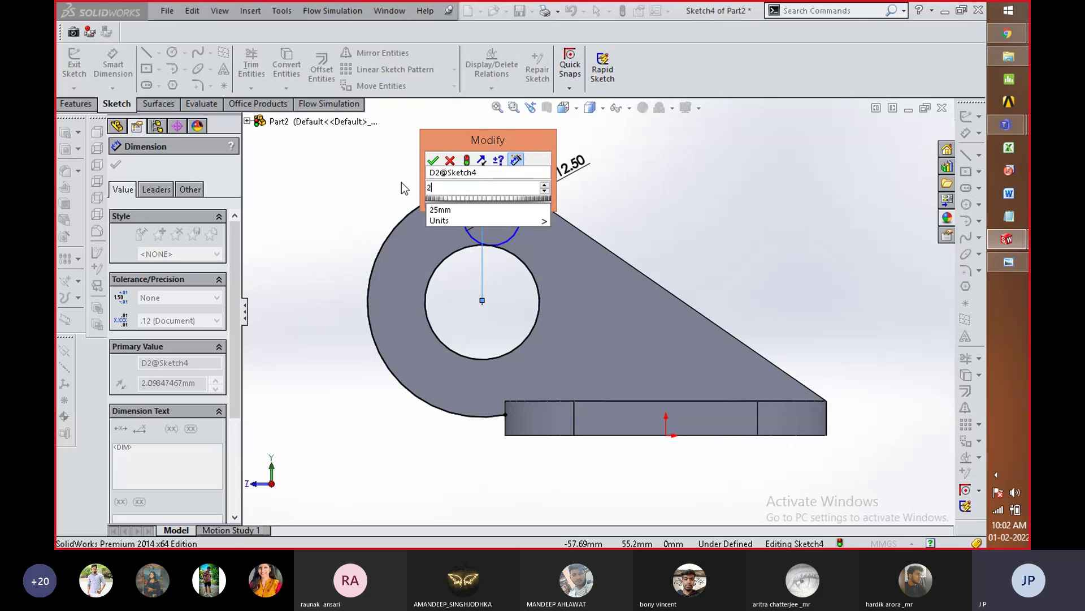
key("Return")
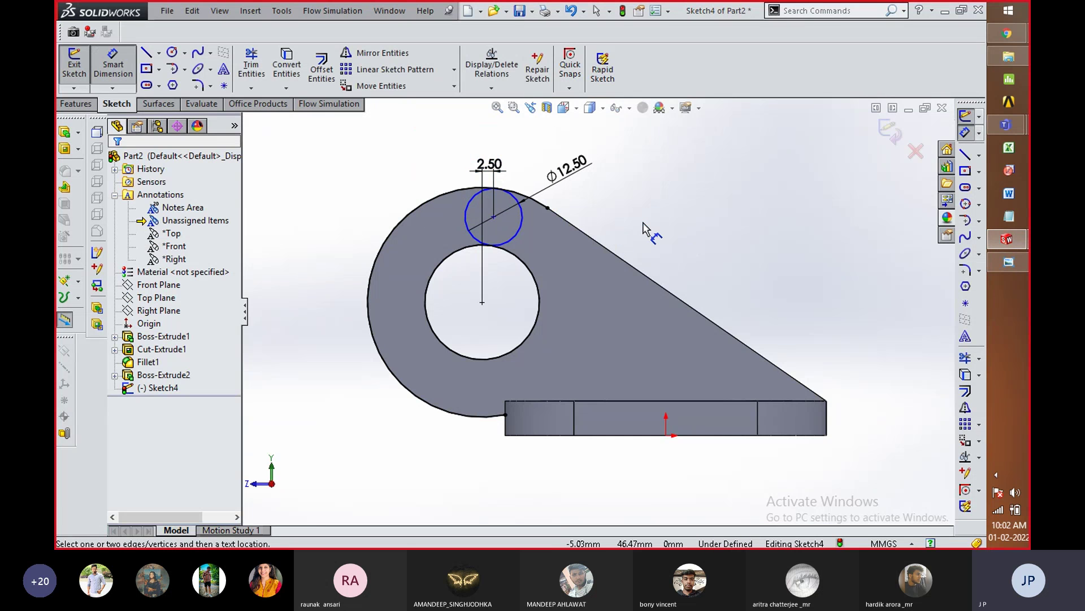
key("alt+Tab")
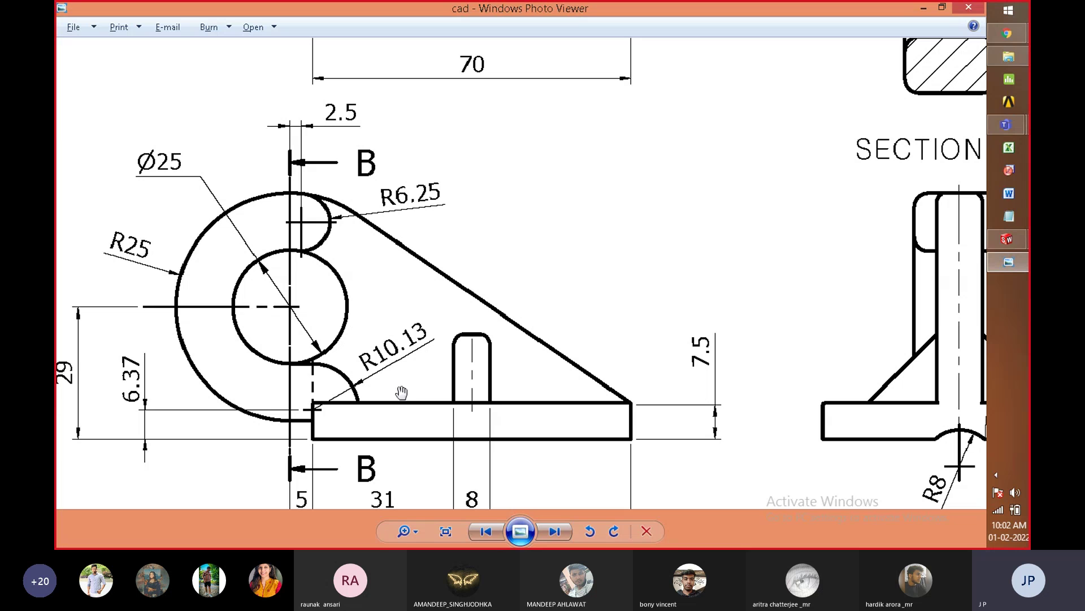
Step: Review the drawing's Section B-B, then restart the Circle tool in Sketch4
scroll(729, 290, "up", 1)
scroll(734, 291, "down", 2)
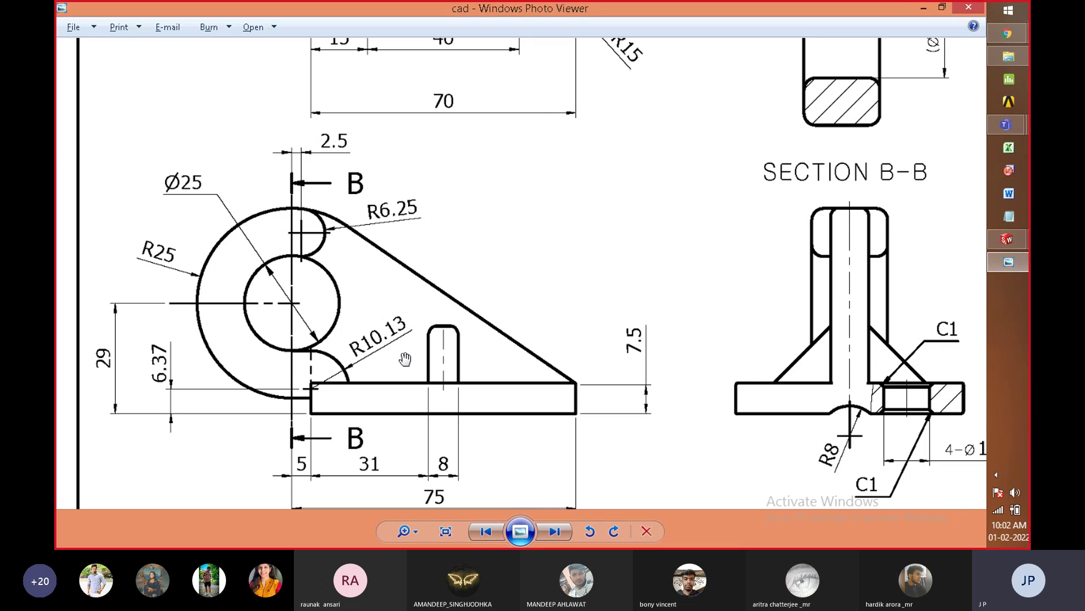
key("alt+Tab")
right_click_drag(650, 492, 686, 495)
Step: Mute and then unmute the microphone in the meeting call window
mouse_move(1006, 126)
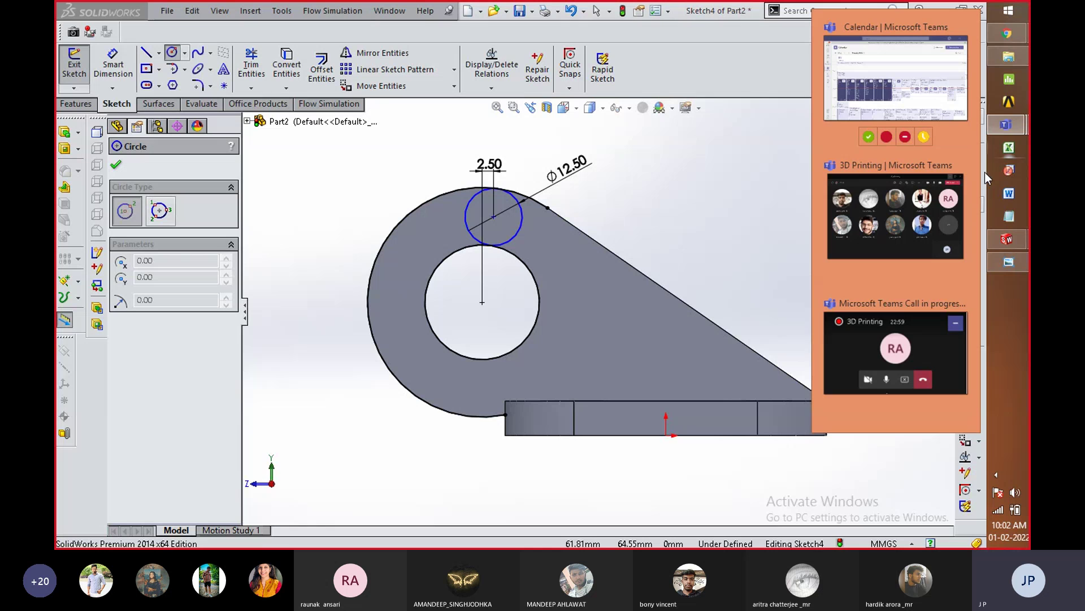
left_click(898, 333)
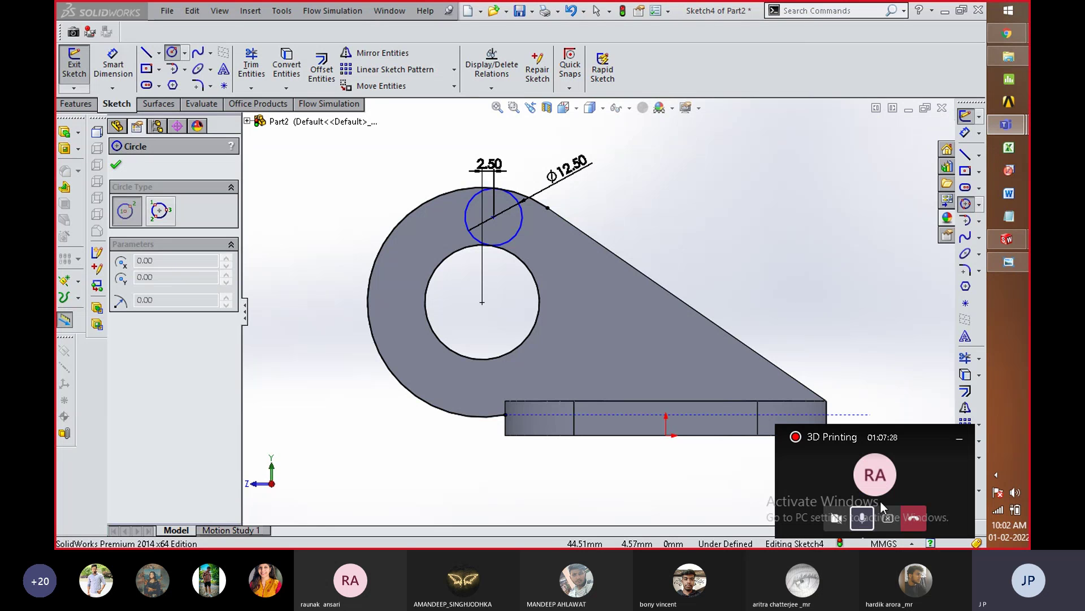
left_click(862, 516)
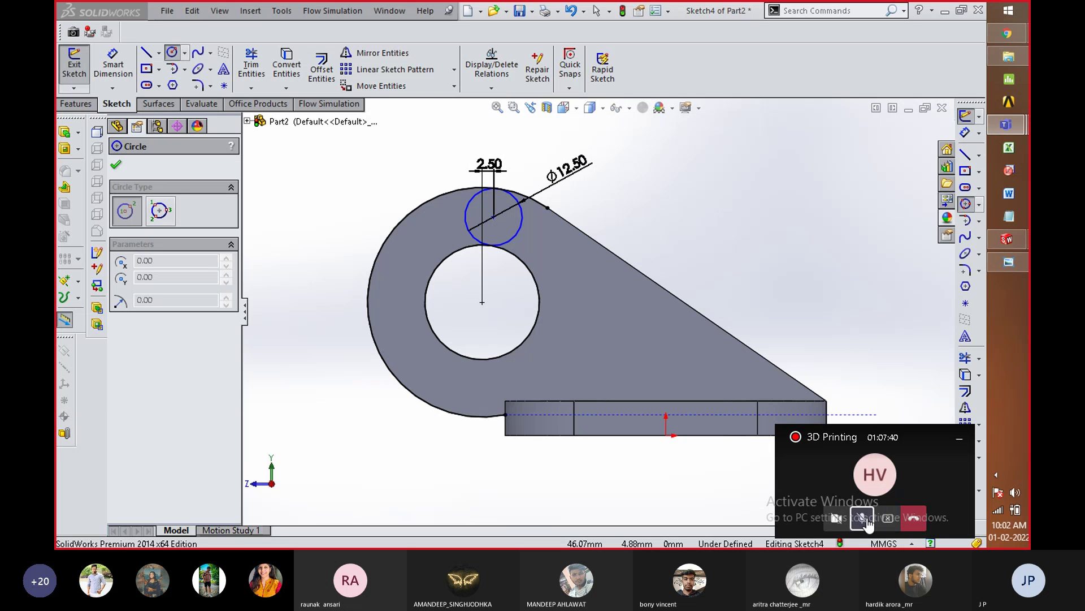
left_click(863, 518)
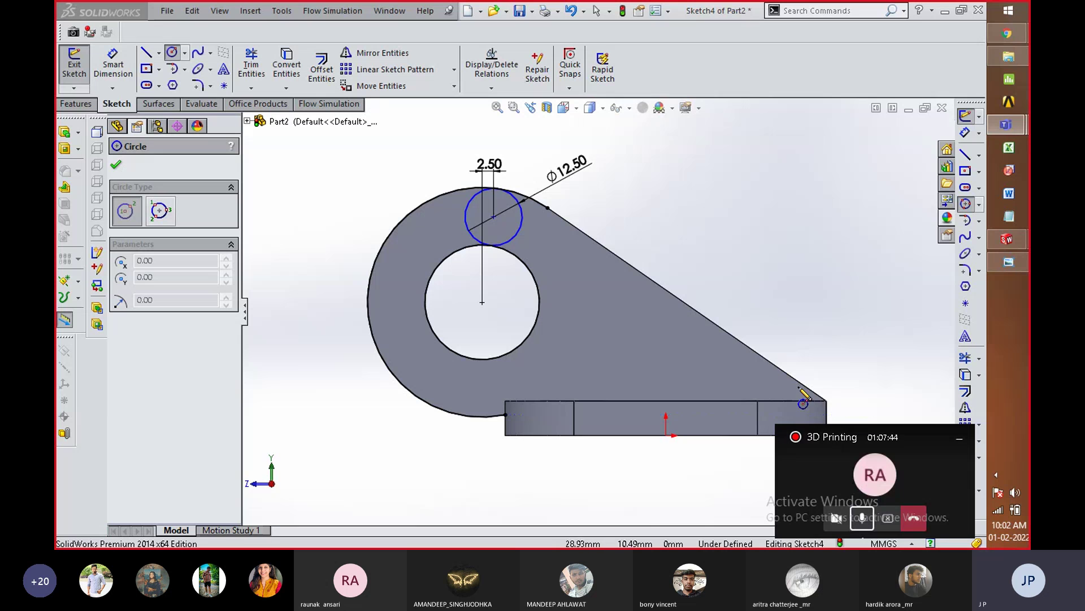
left_click(957, 442)
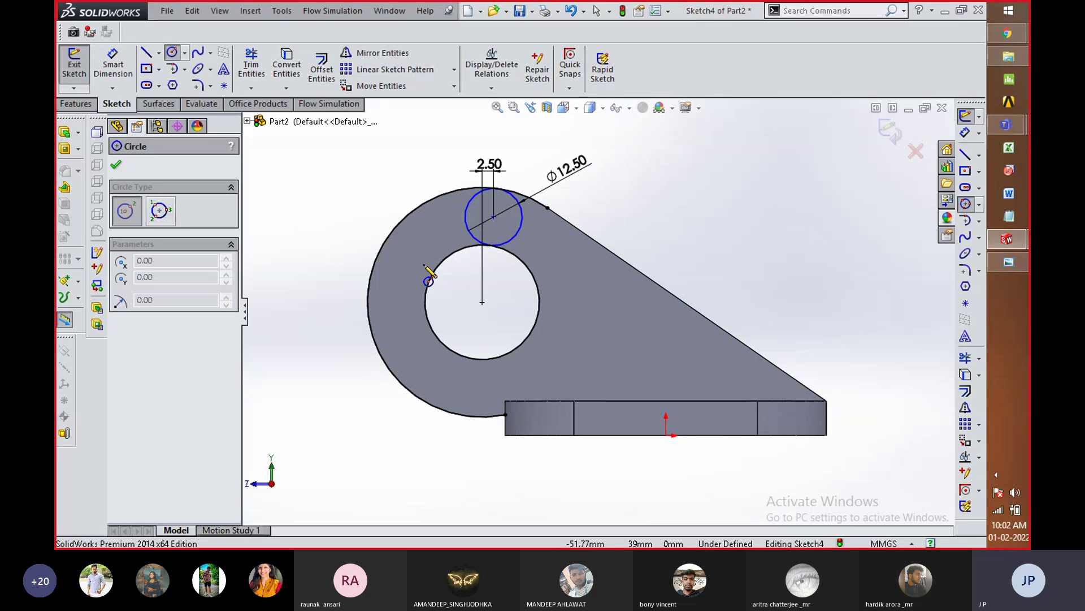
Step: Sketch a new circle near the base's lower-left corner
left_click(506, 384)
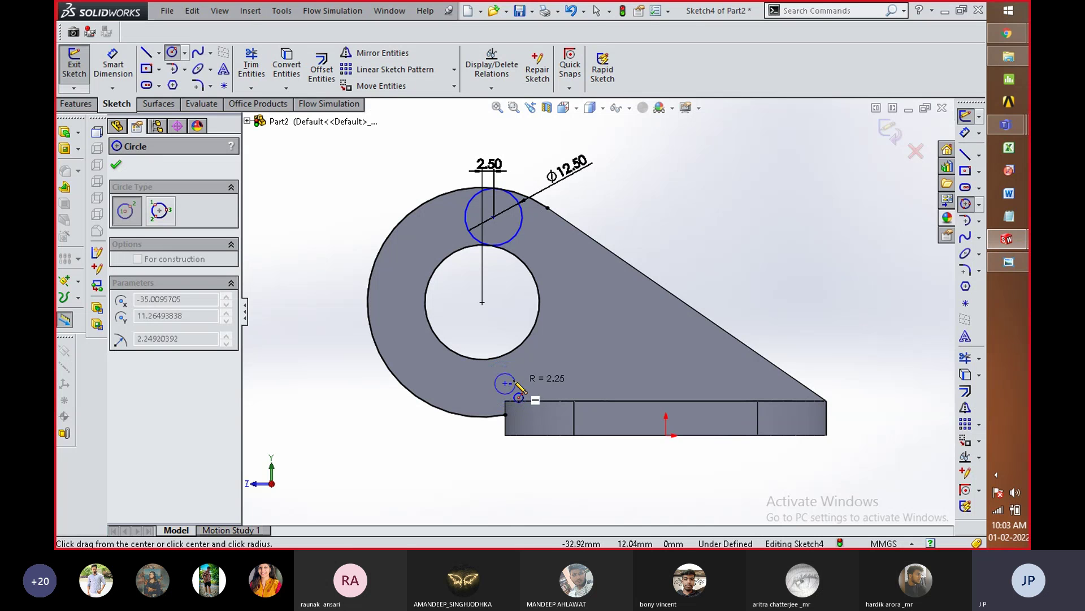
left_click(513, 385)
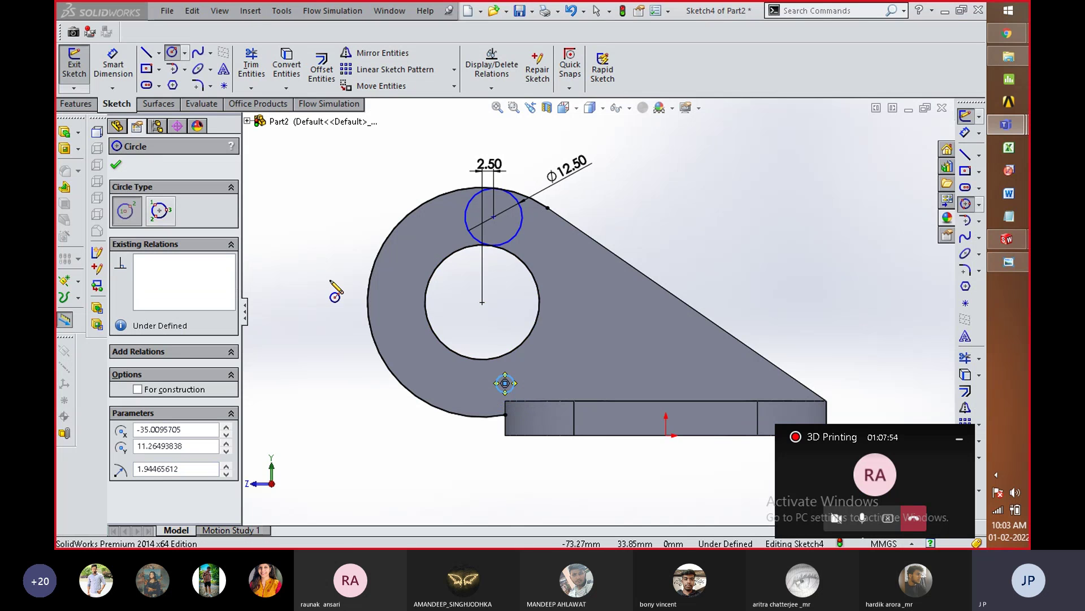
key("alt+Tab")
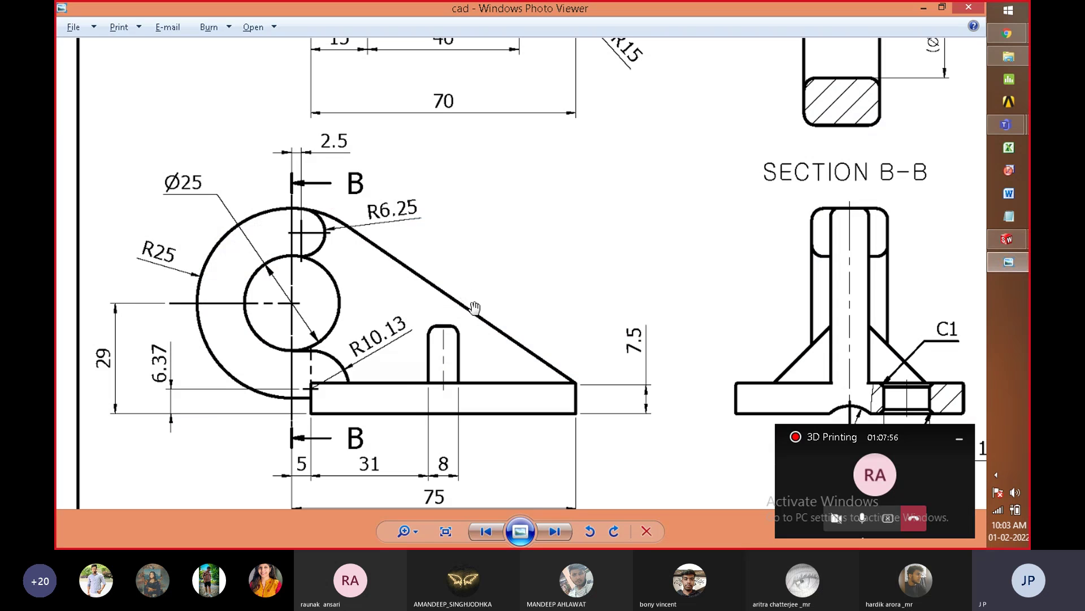
left_click(956, 445)
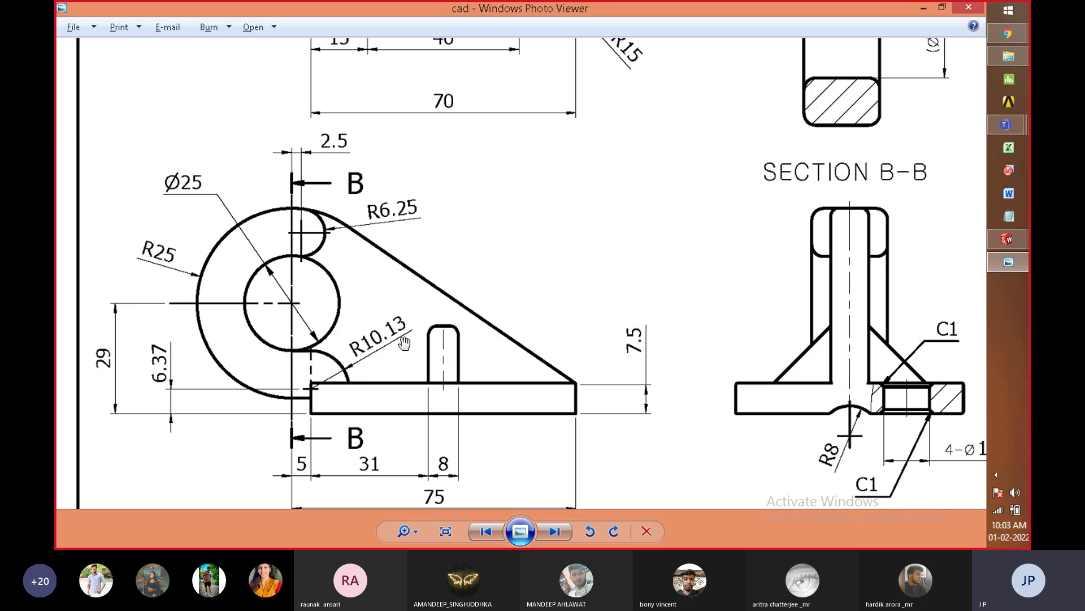
left_click(669, 350)
key("alt+Tab")
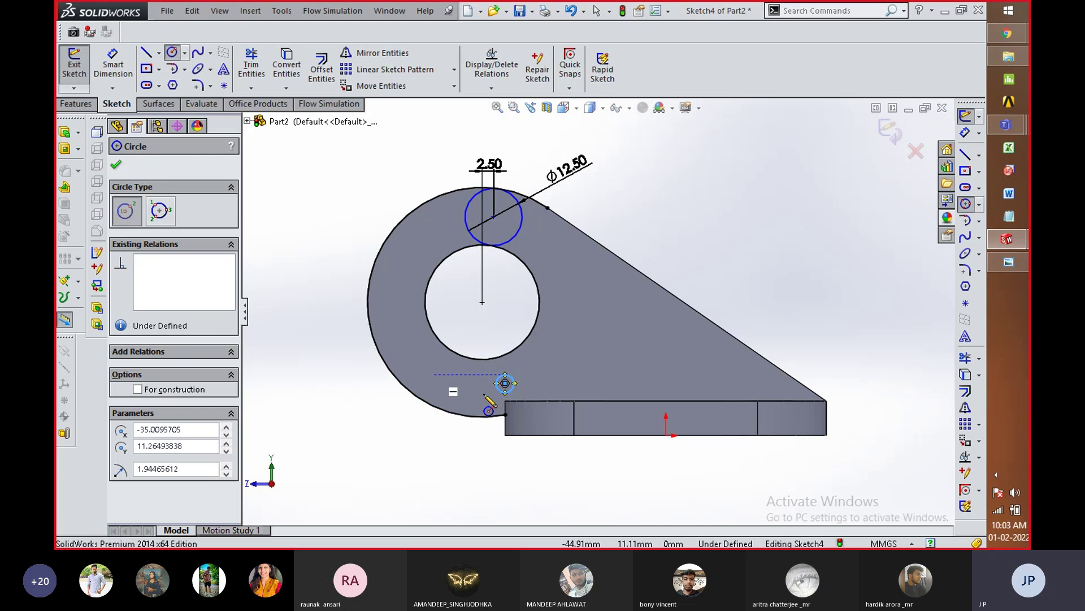
Step: Dimension the new circle's diameter to 20.26 mm
right_click_drag(742, 310, 756, 243)
left_click(507, 380)
left_click(655, 347)
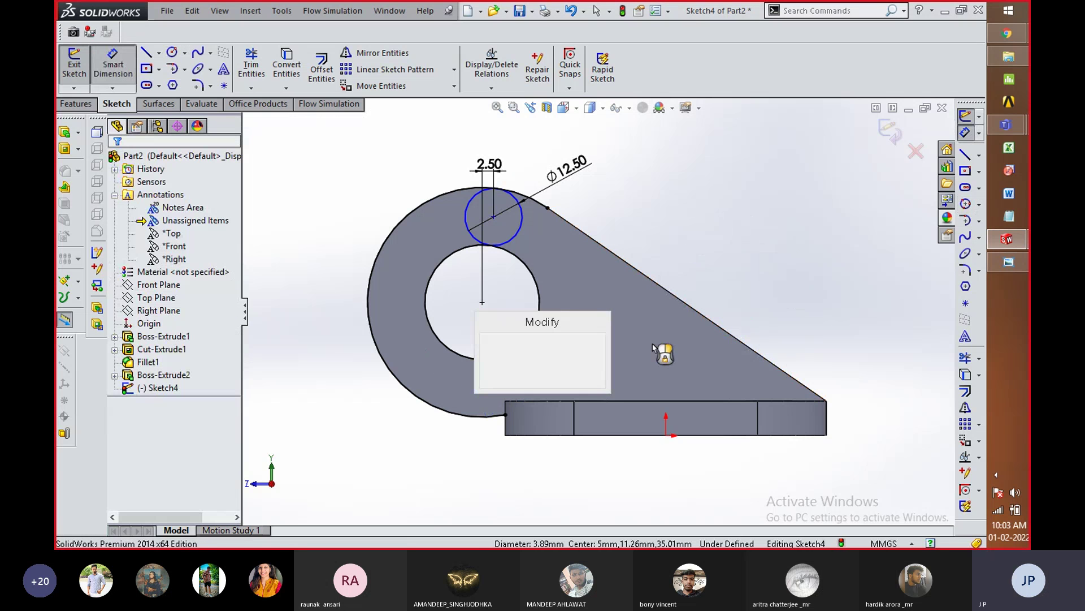
type("20.26")
key("Return")
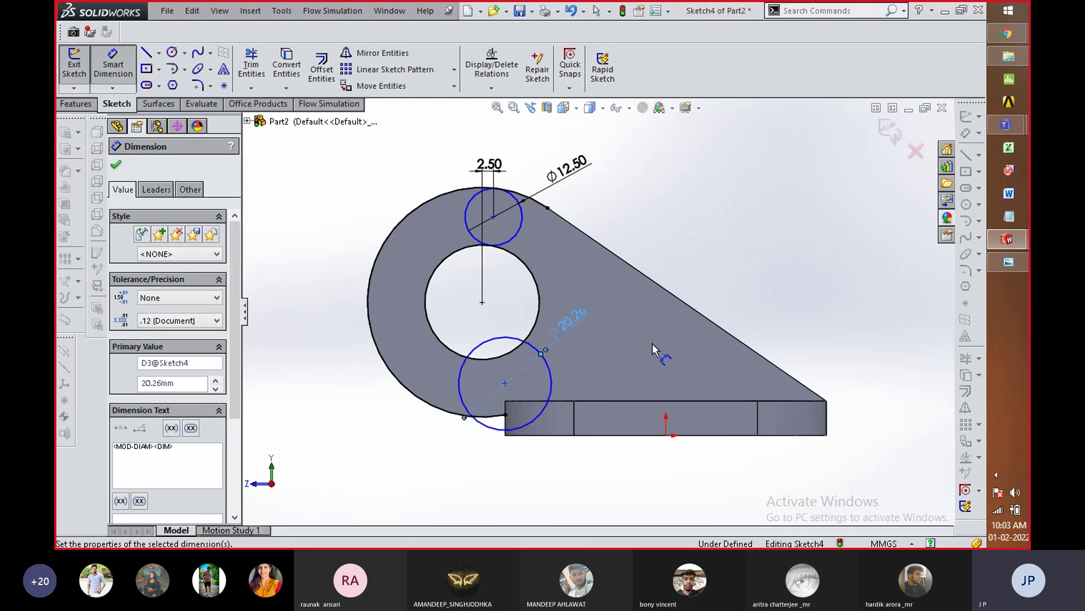
key("alt+Tab")
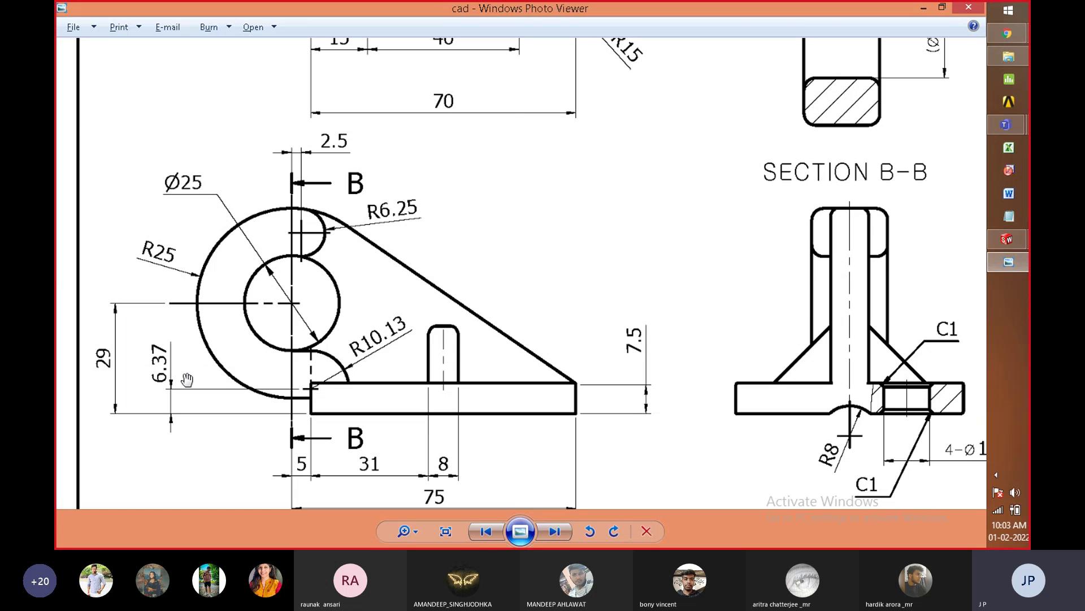
key("alt+Tab")
Step: Dimension the Ø20.26 circle's centre 6.37 mm above the base's bottom edge
right_click_drag(824, 269, 656, 310)
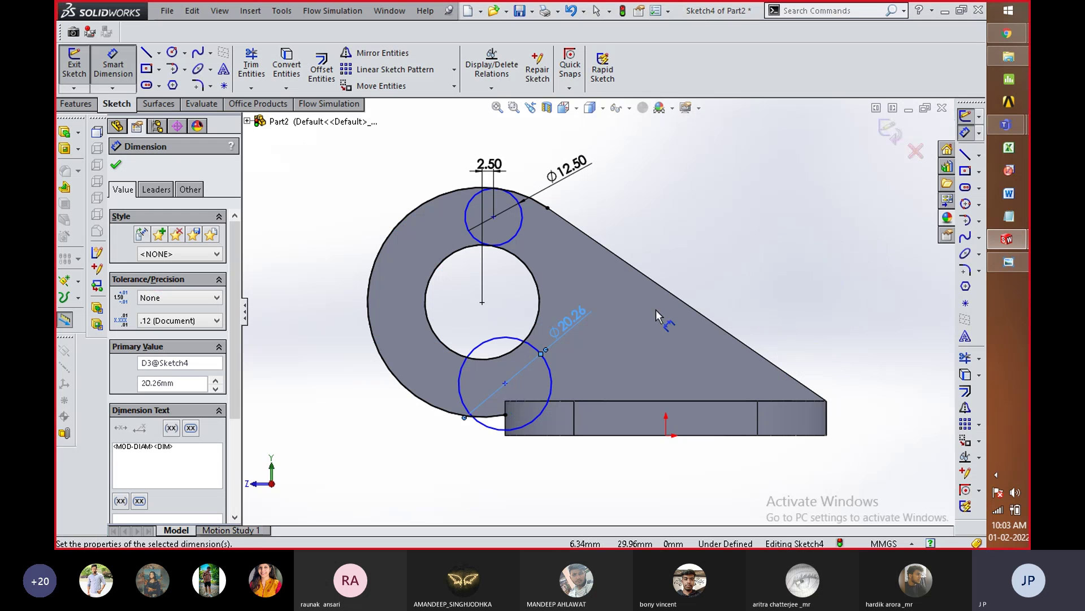
key("alt+Tab")
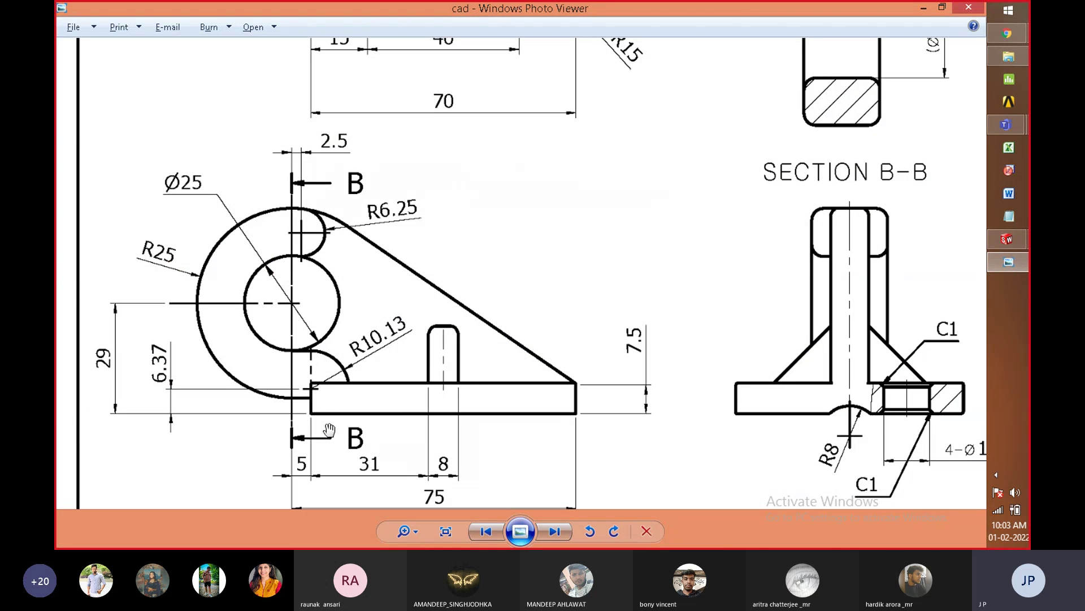
key("alt+Tab")
left_click(504, 389)
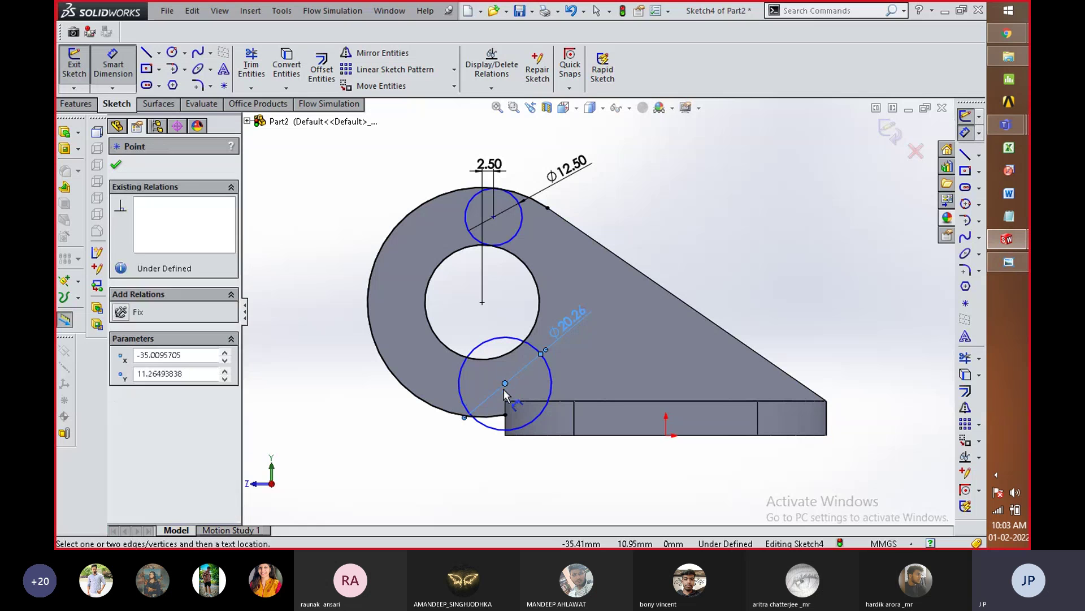
left_click(515, 435)
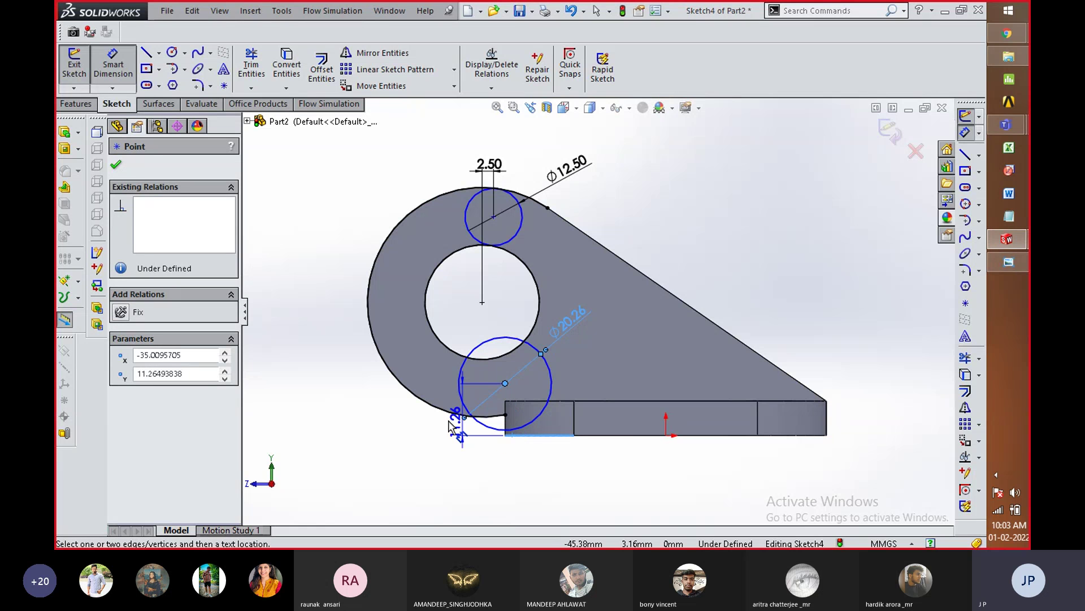
left_click(421, 403)
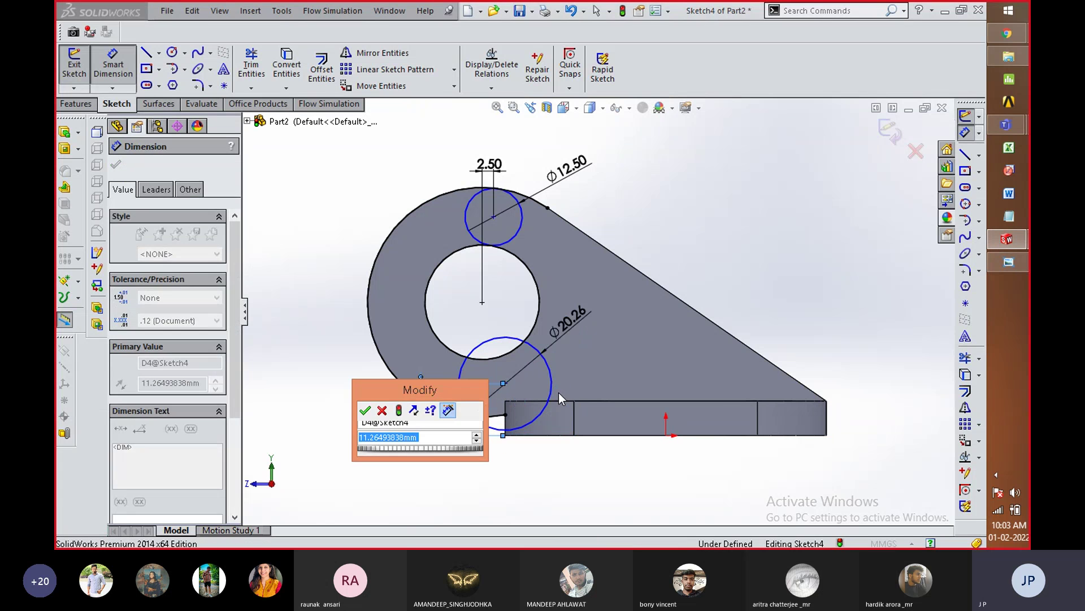
key("alt+Tab")
key("alt+Tab")
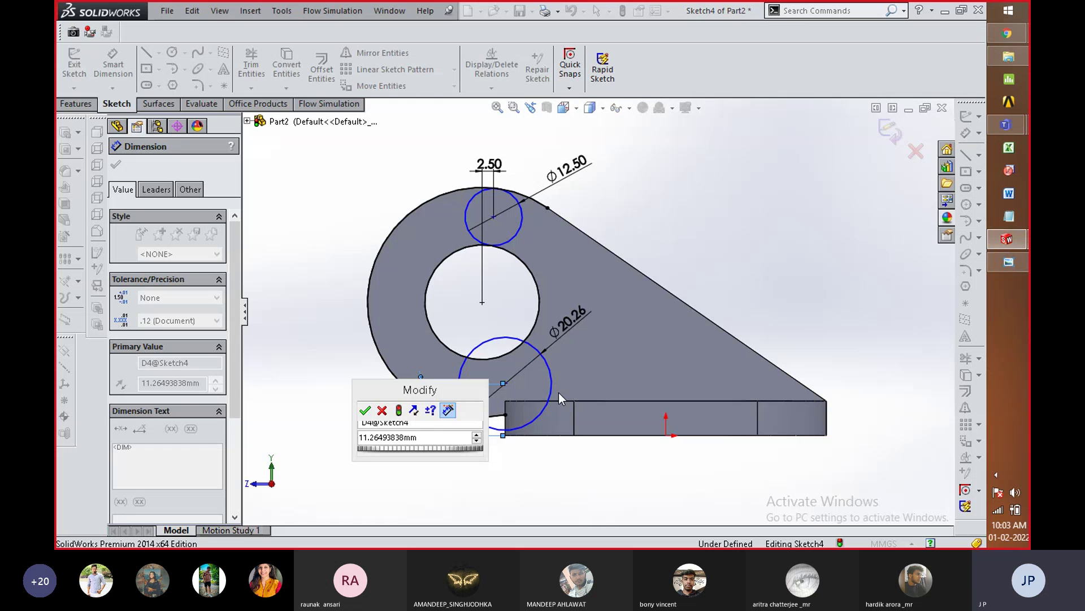
left_click(443, 435)
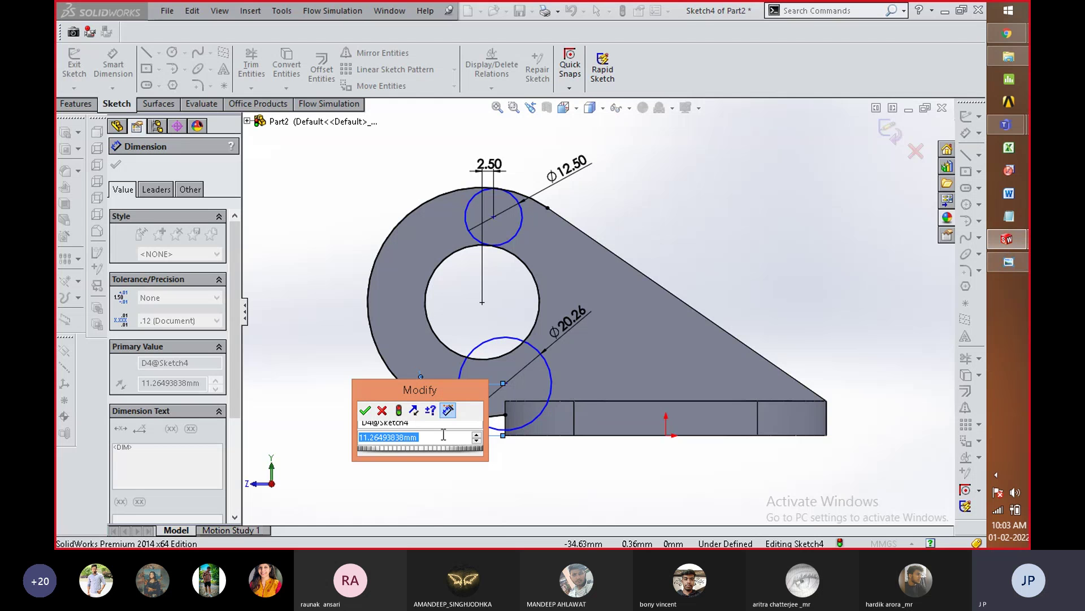
type("6.3")
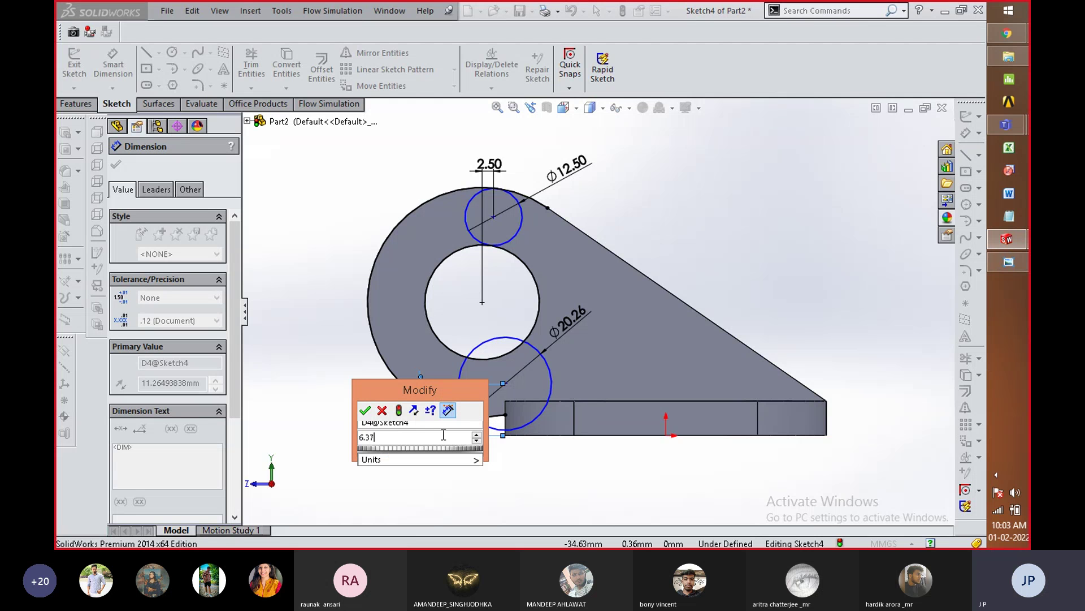
type("7")
key("Return")
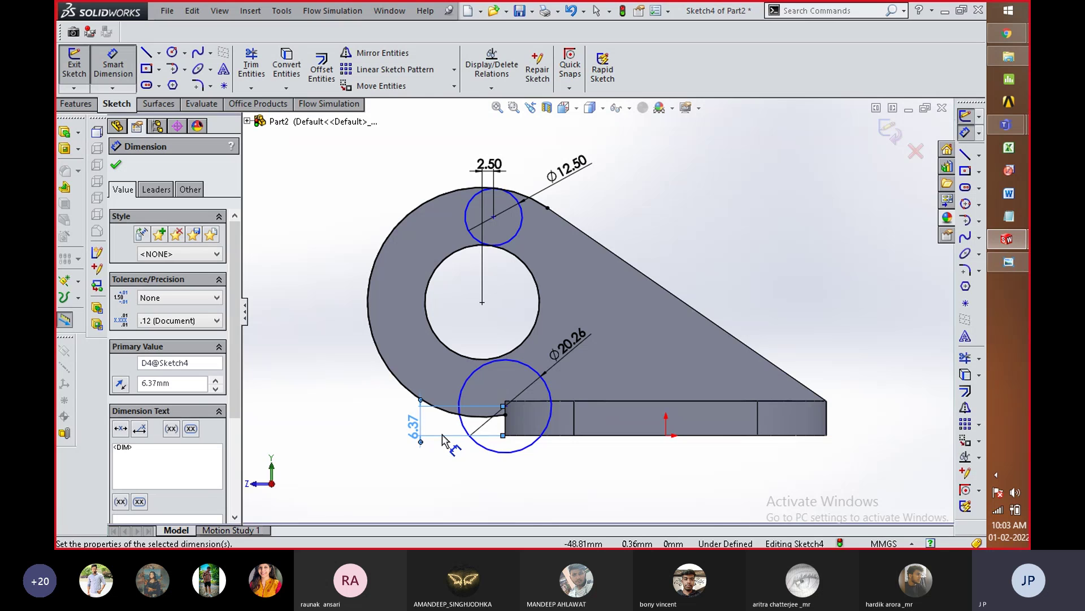
key("alt+Tab")
key("alt+Tab")
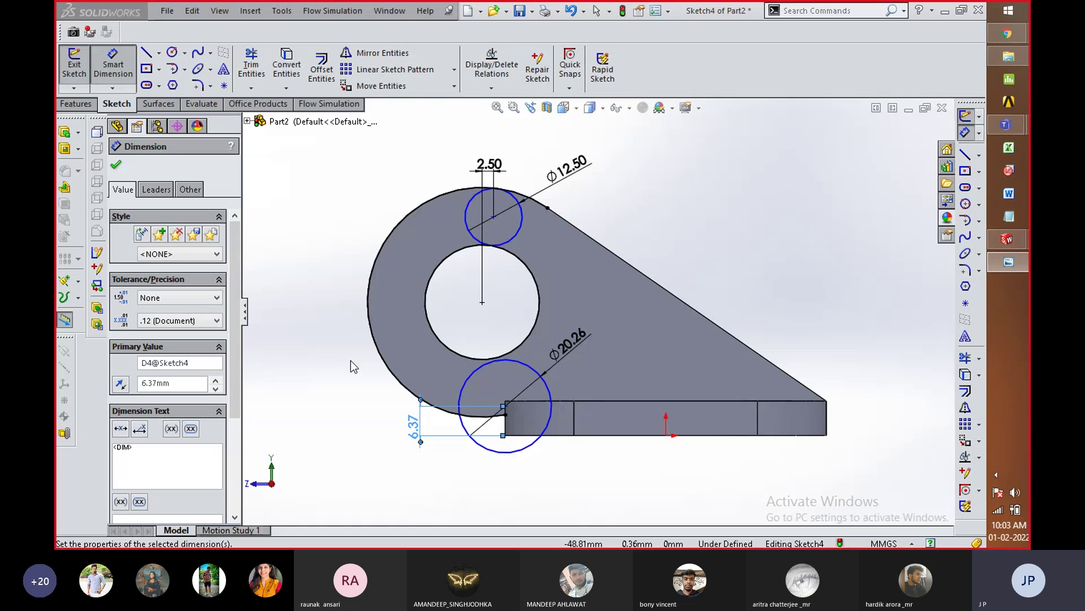
Step: Draw a short tangent line at the Ø20.26 circle's top edge
scroll(531, 333, "up", 3)
scroll(564, 334, "down", 3)
scroll(563, 339, "down", 5)
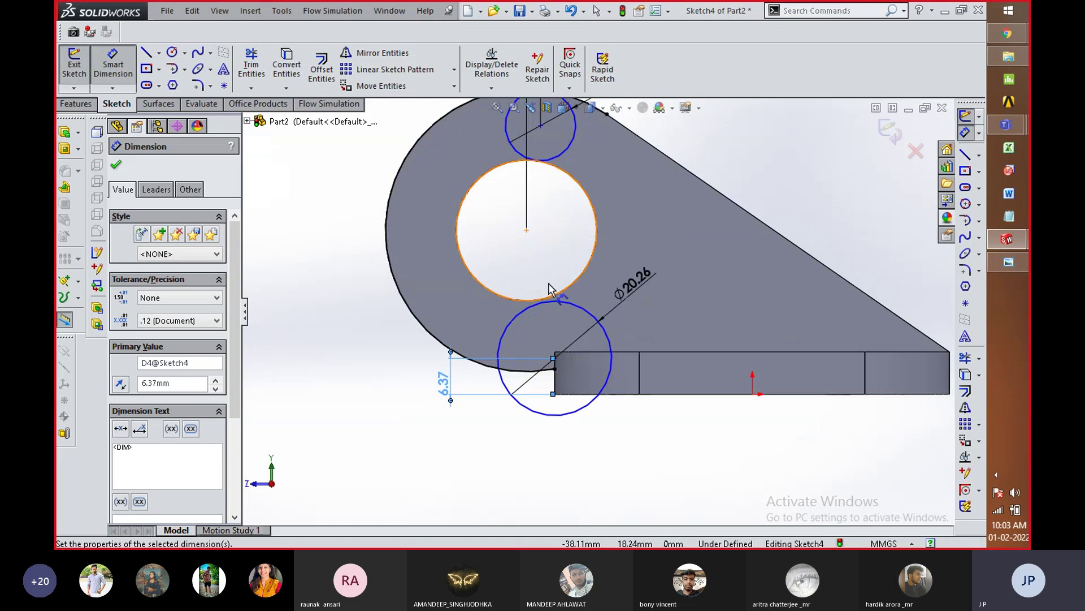
scroll(477, 413, "up", 2)
right_click_drag(320, 449, 256, 449)
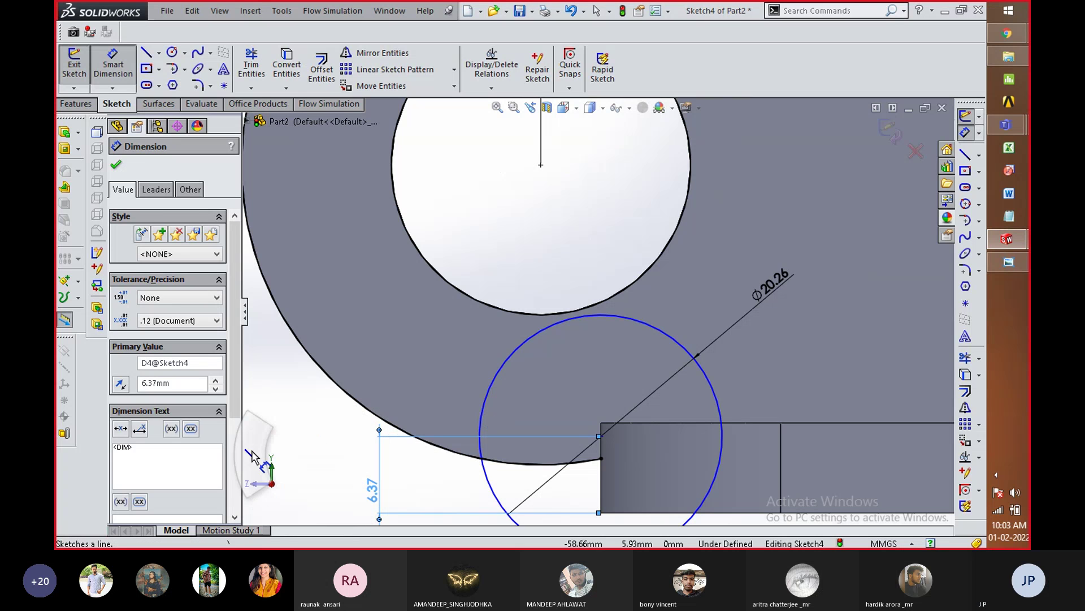
left_click(541, 314)
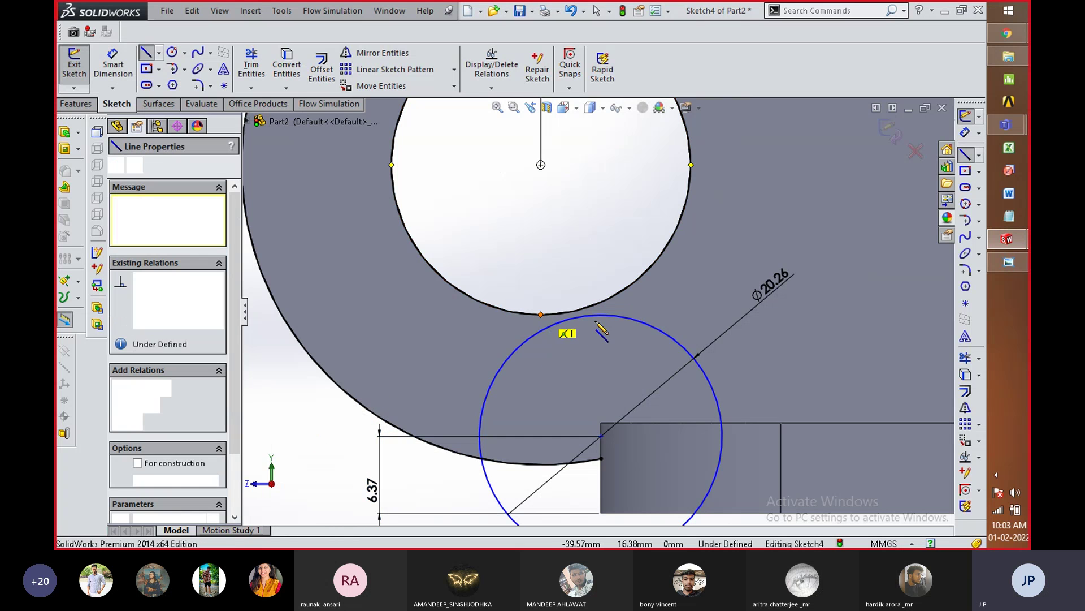
left_click(601, 314)
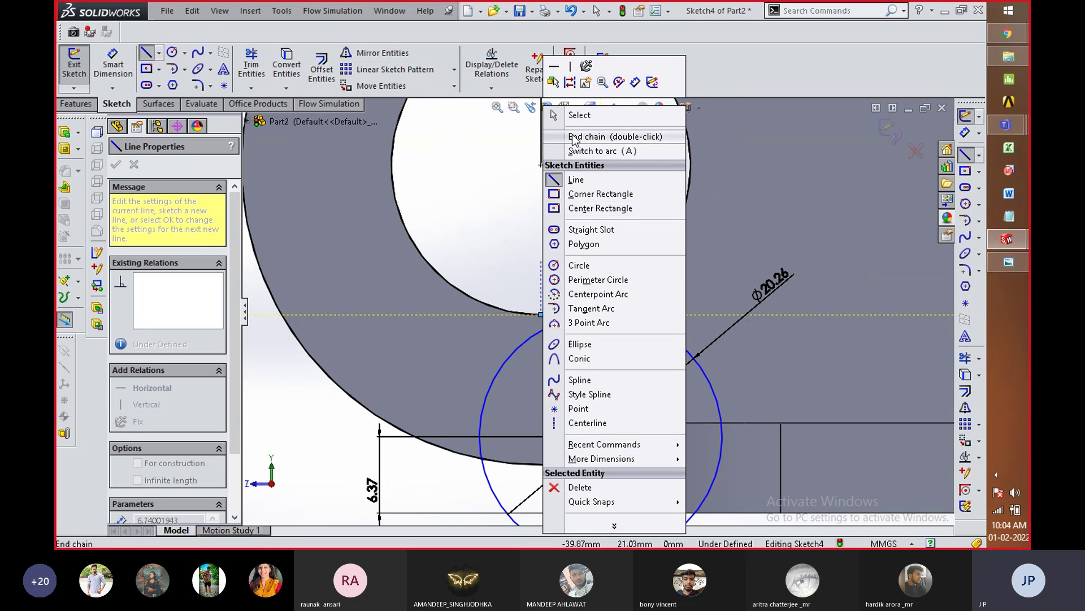
left_click(579, 114)
Step: Draw vertical and horizontal lines from the base's left end to the Ø20.26 circle
scroll(458, 362, "up", 2)
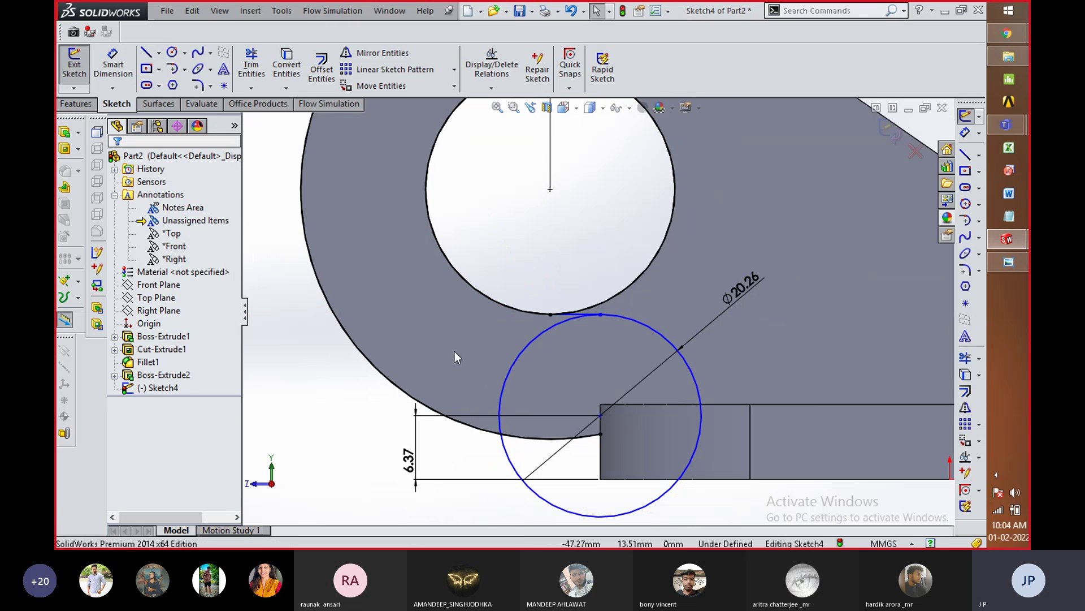
key("alt+Tab")
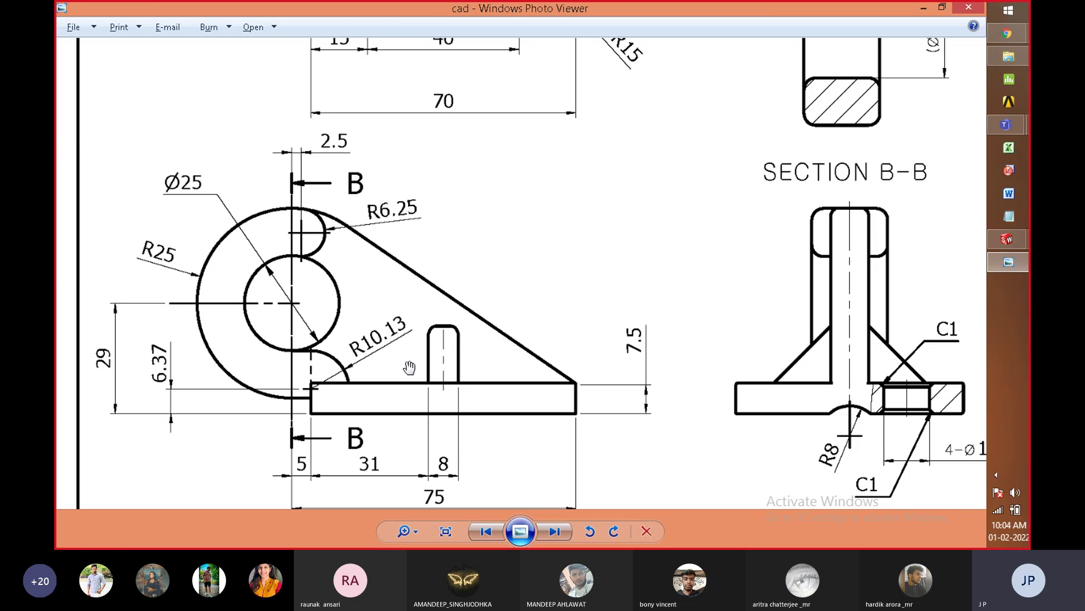
key("alt+Tab")
right_click_drag(306, 396, 215, 416)
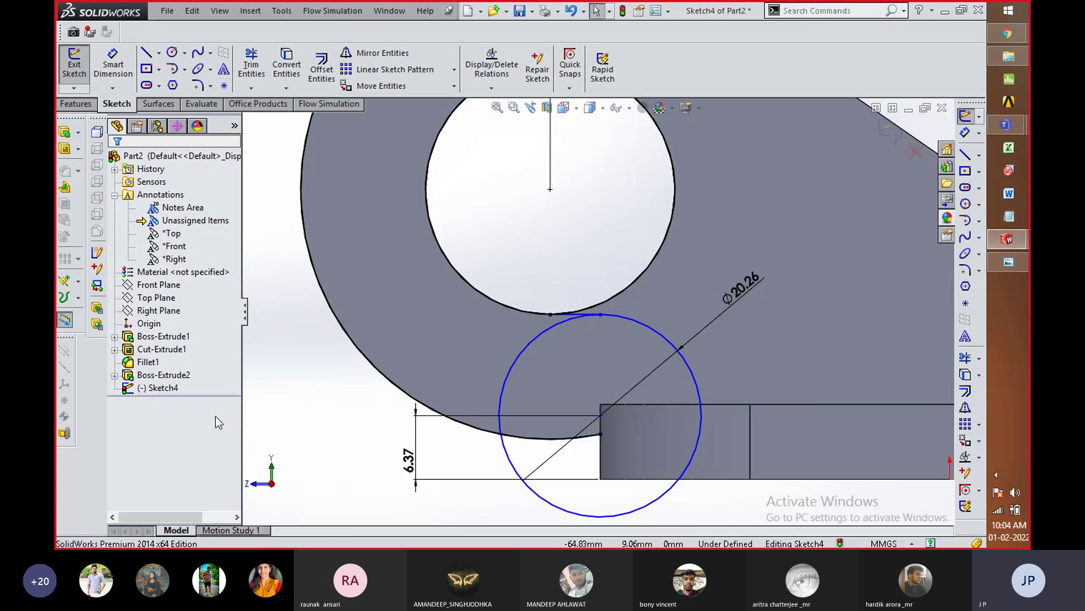
left_click(600, 434)
left_click(601, 403)
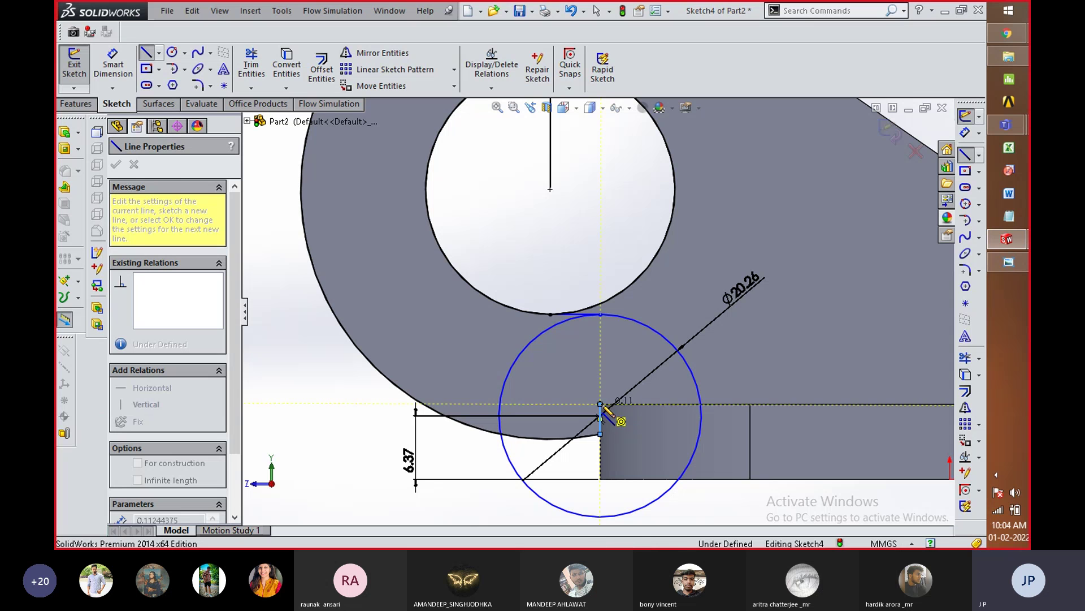
left_click(701, 404)
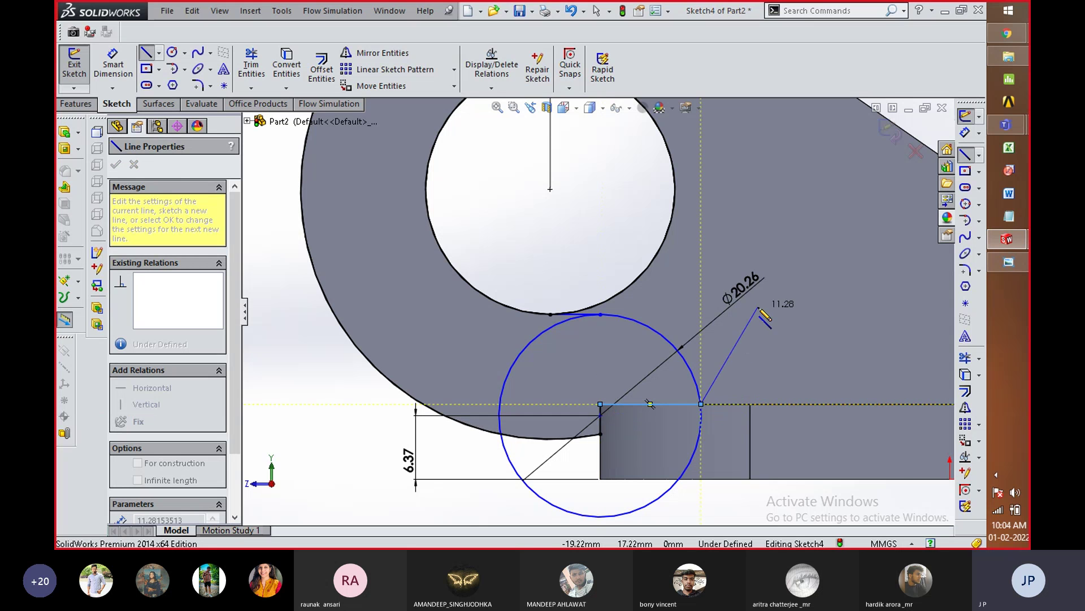
right_click(756, 339)
left_click(809, 120)
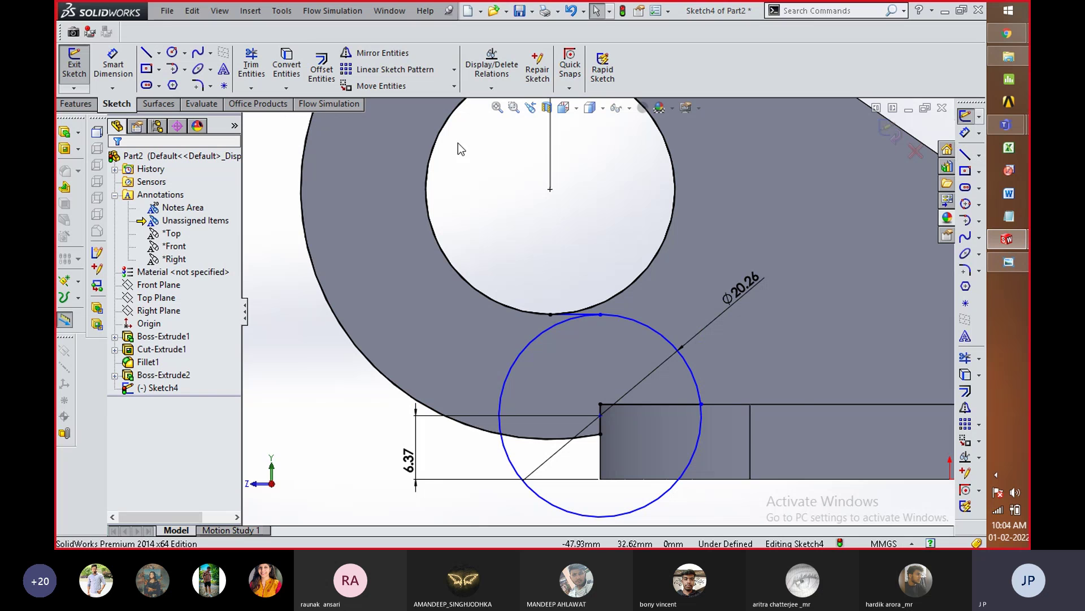
left_click(252, 64)
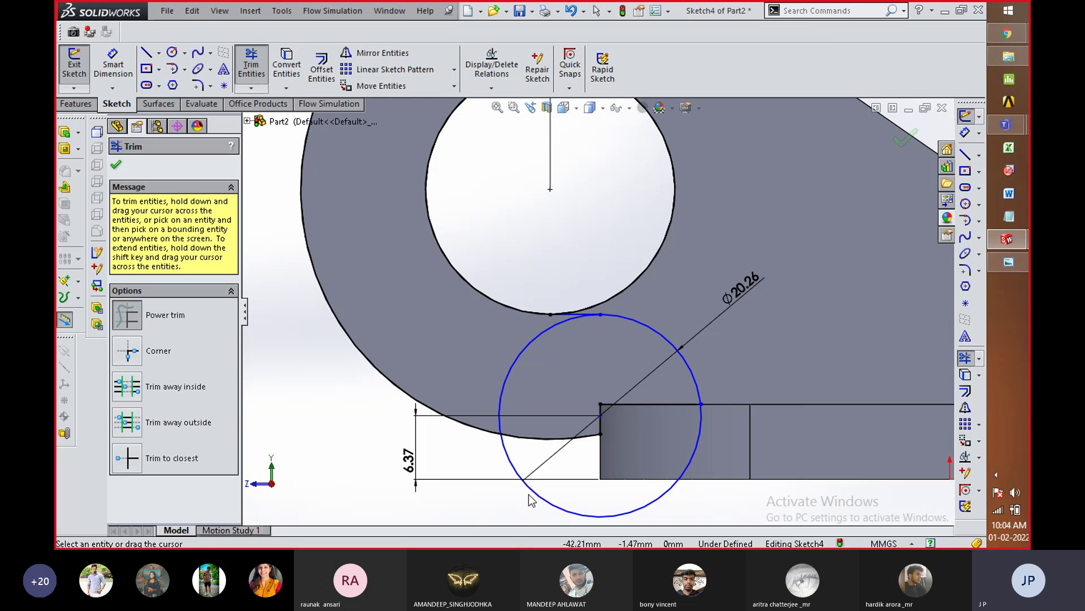
Step: Trim away the lower arc of the Ø20.26 circle
key("alt+Tab")
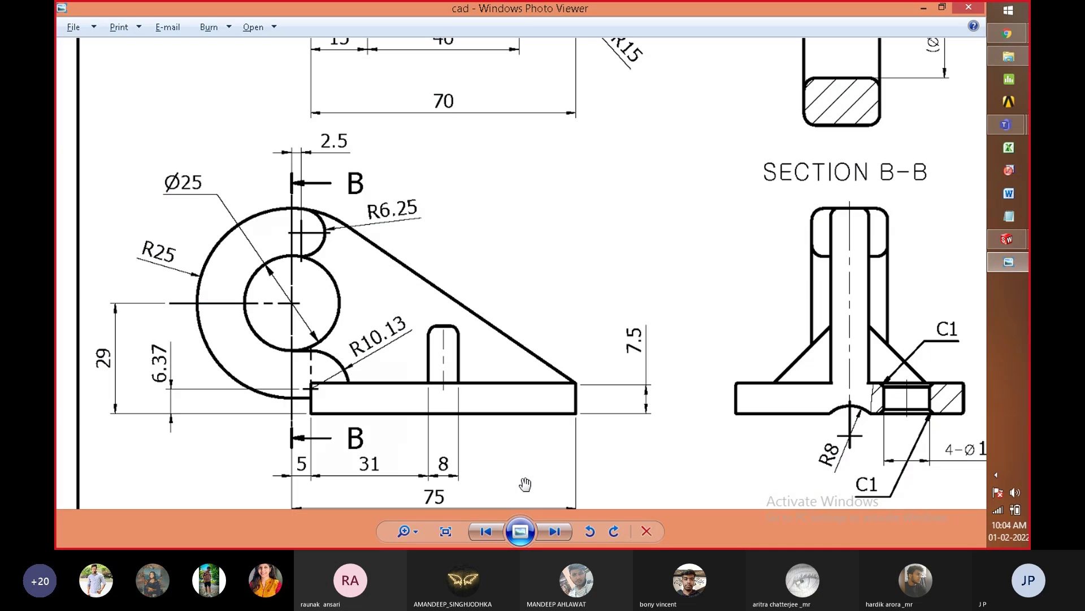
key("alt+Tab")
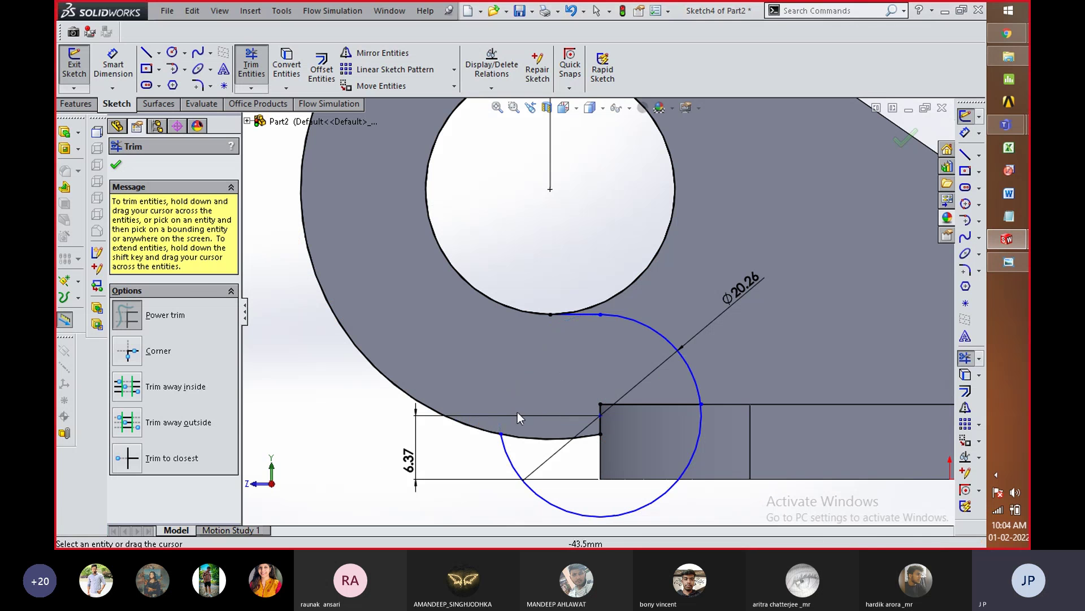
key("alt+Tab")
key("alt+Tab")
left_click(531, 478)
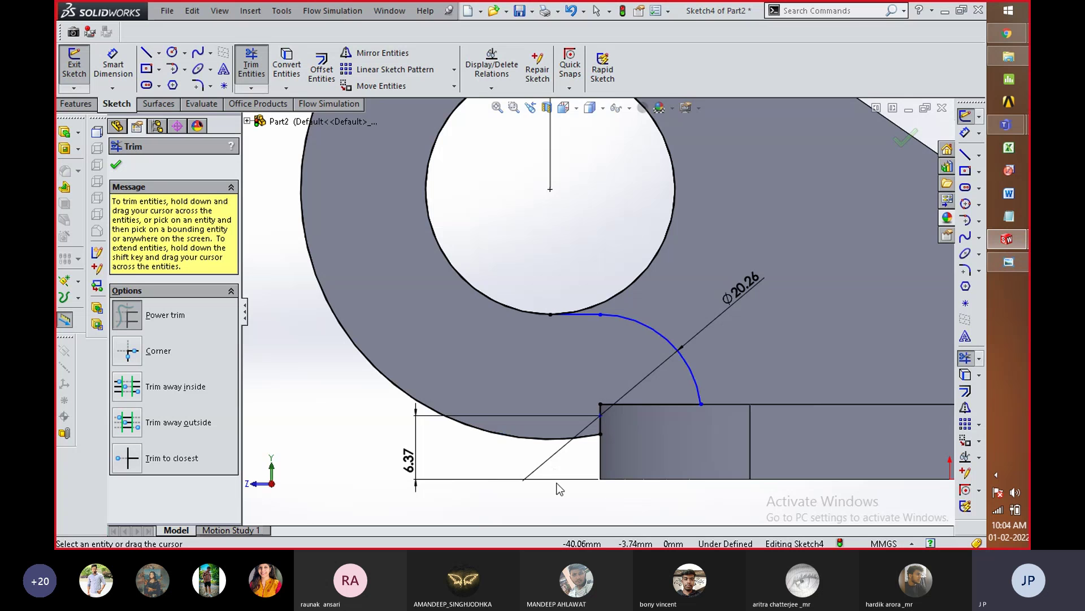
scroll(542, 488, "up", 5)
scroll(567, 146, "down", 4)
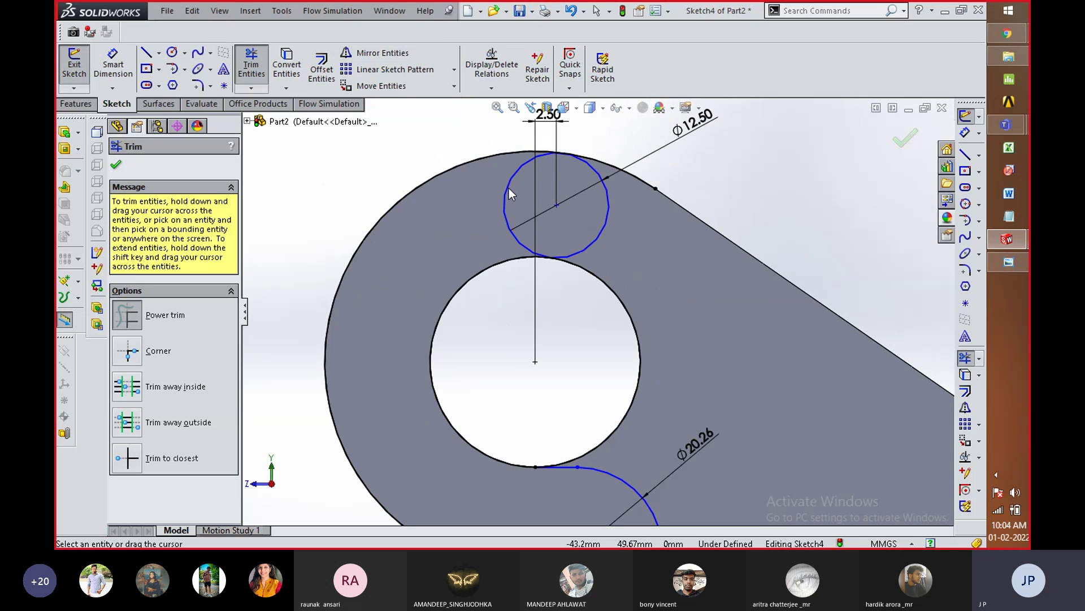
Step: Trial-trim the Ø12.50 circle, then undo to keep it whole
key("alt+Tab")
key("alt+Tab")
mouse_move(465, 190)
left_mouse_down()
mouse_move(507, 207)
mouse_move(479, 211)
left_mouse_up()
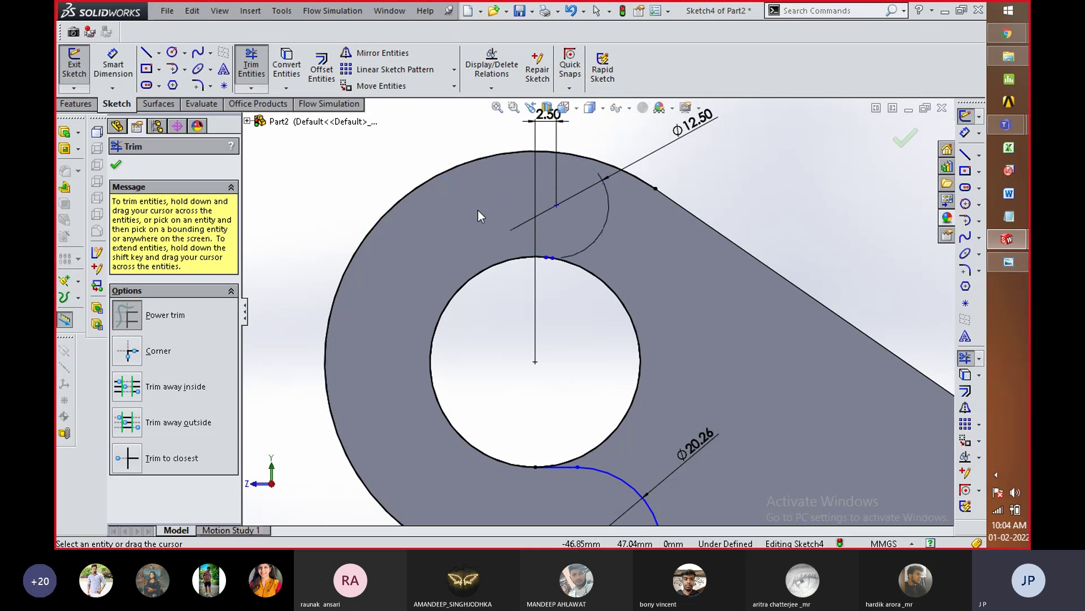
scroll(565, 193, "up", 2)
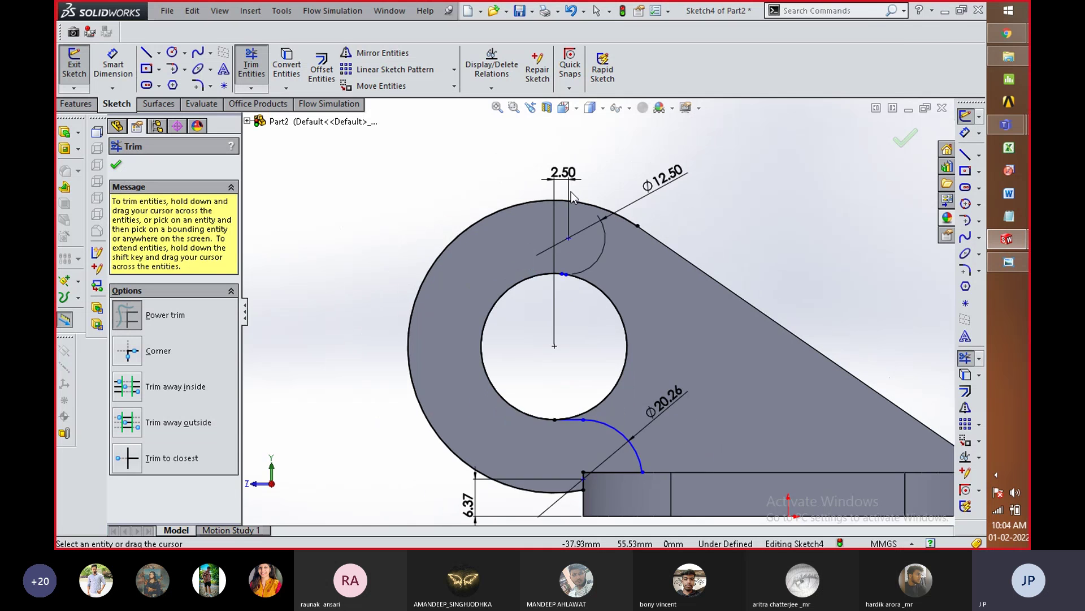
scroll(585, 223, "down", 4)
key("ctrl+z")
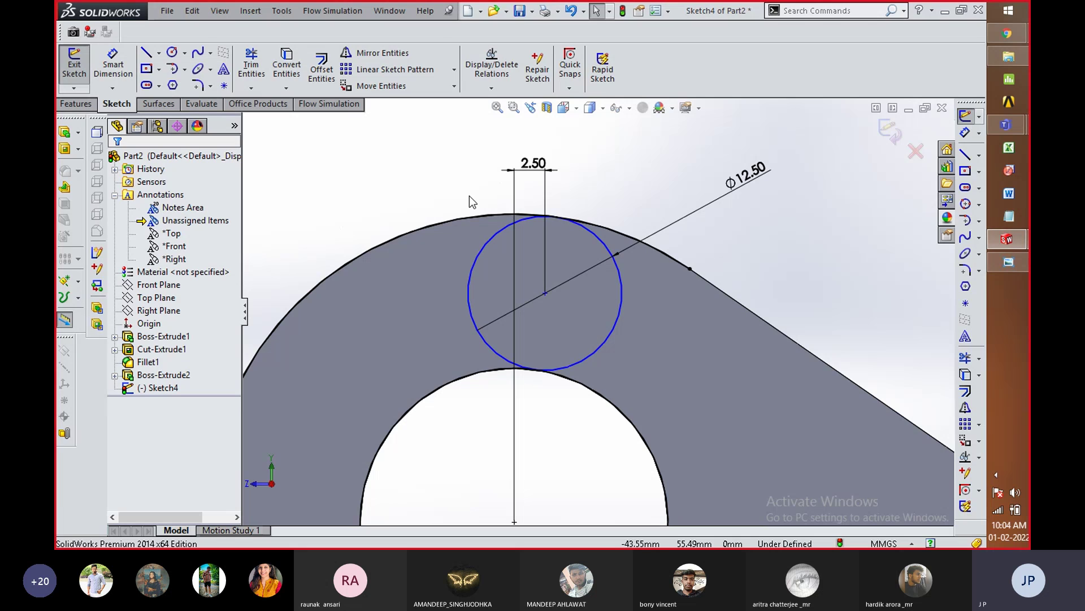
Step: Draw a short horizontal line along the Ø12.50 circle's bottom, at the bore's top edge
key("alt+Tab")
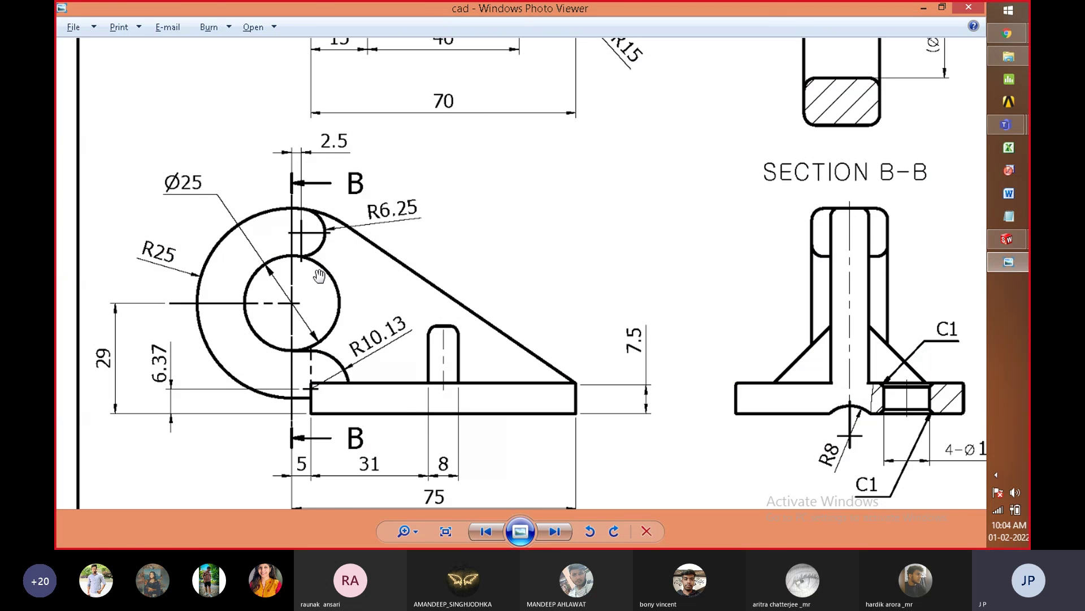
key("alt+Tab")
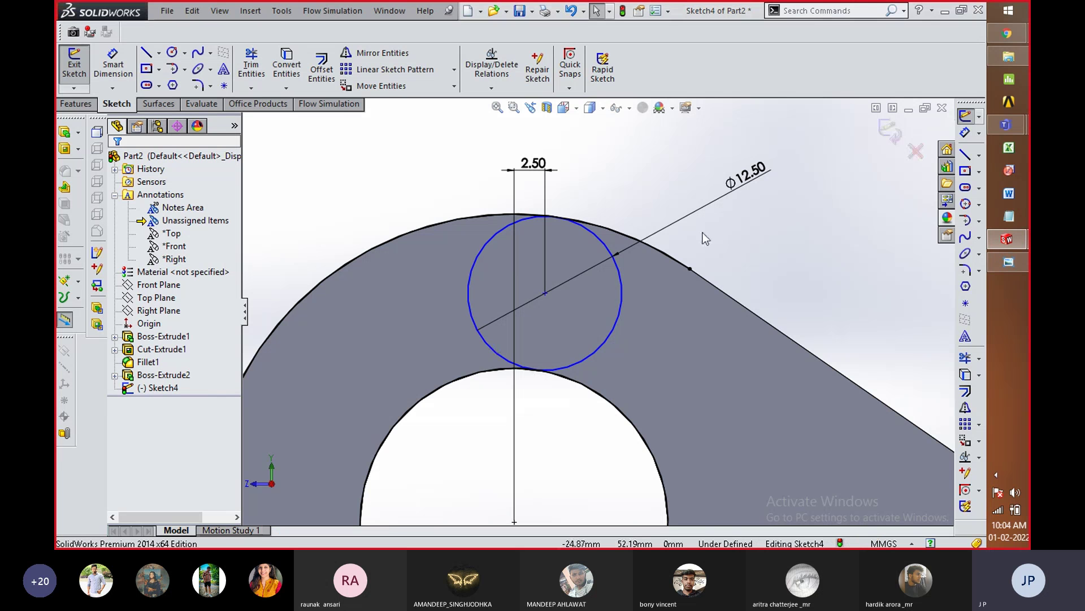
right_click_drag(836, 250, 782, 249)
left_click(514, 369)
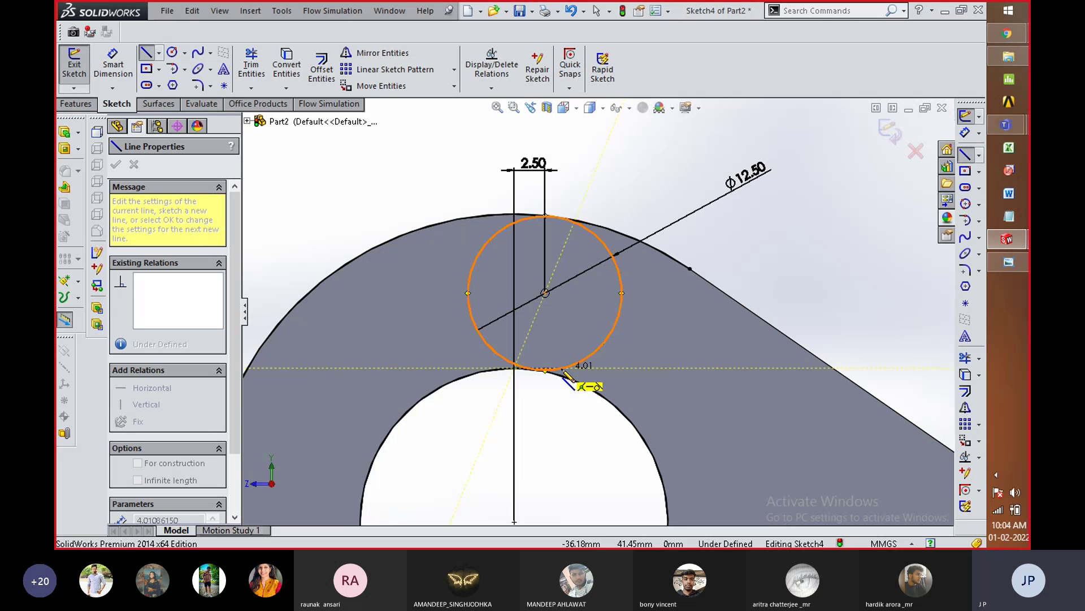
left_click(563, 369)
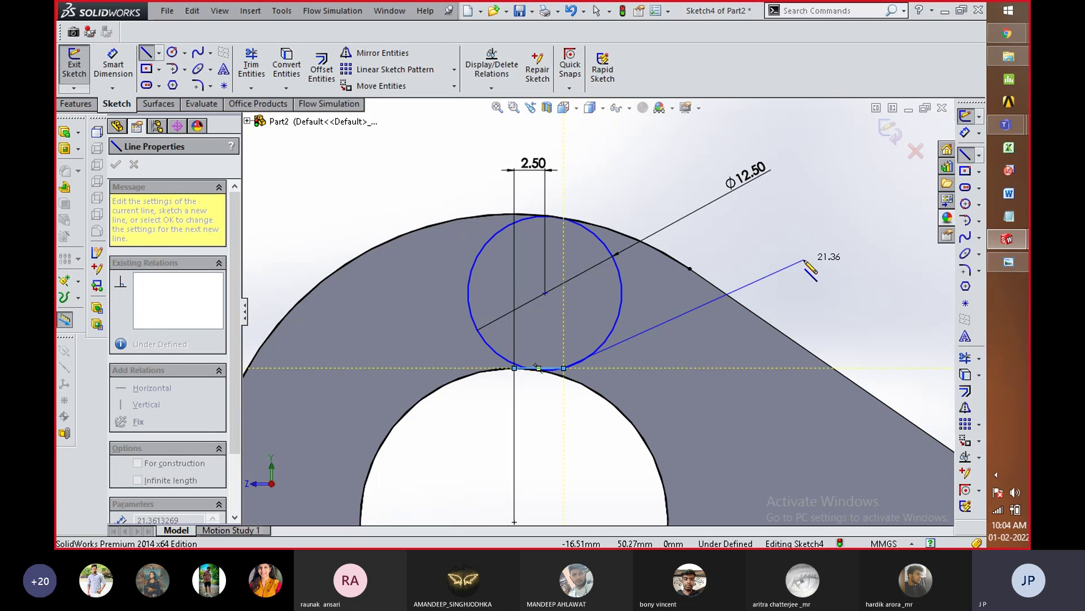
key("alt+Tab")
key("alt+Tab")
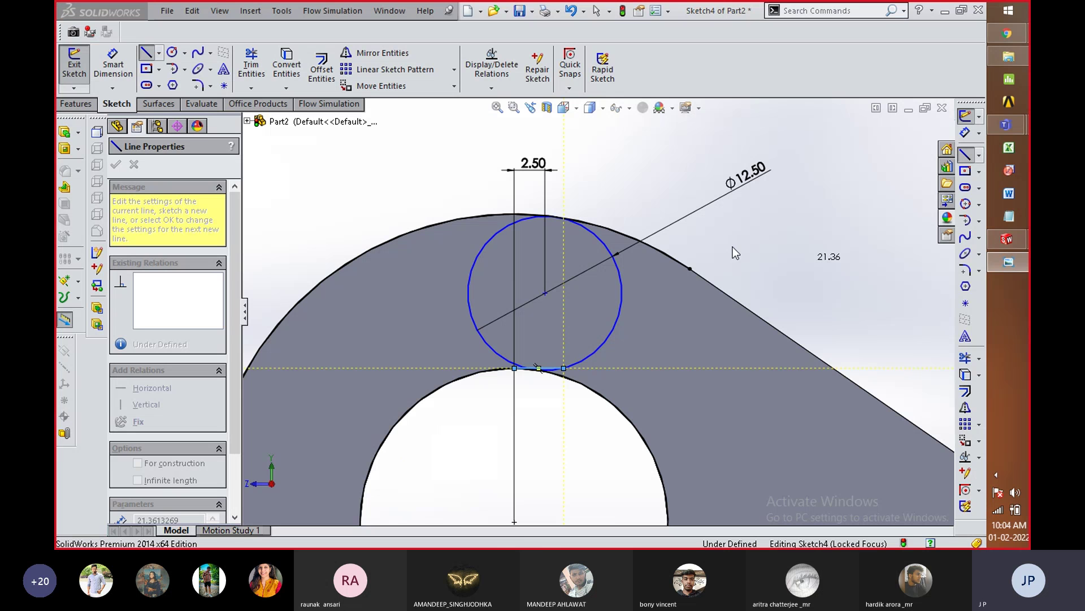
right_click(742, 107)
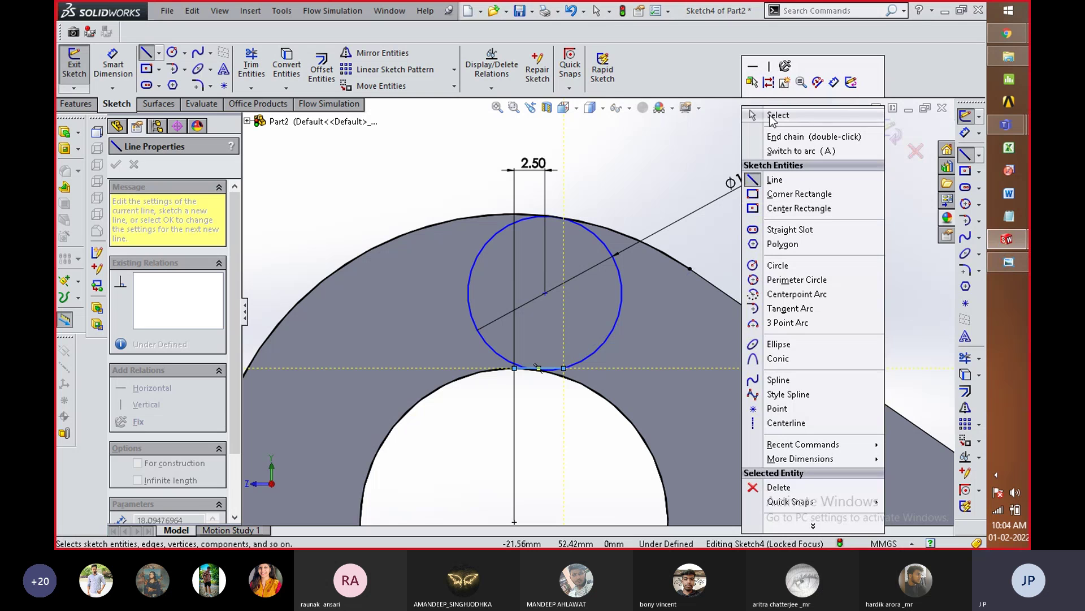
left_click(774, 115)
mouse_move(691, 169)
right_mouse_down()
mouse_move(720, 175)
mouse_move(698, 169)
right_mouse_up()
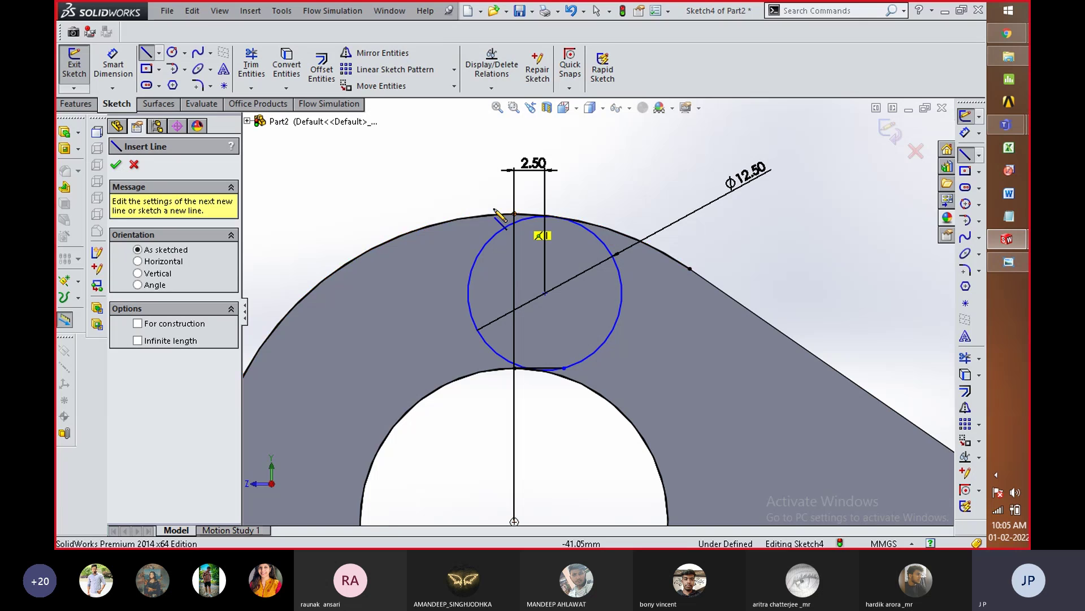
key("alt+Tab")
Step: Check the cad reference drawing, then return to Sketch4 in SolidWorks
key("alt+Tab")
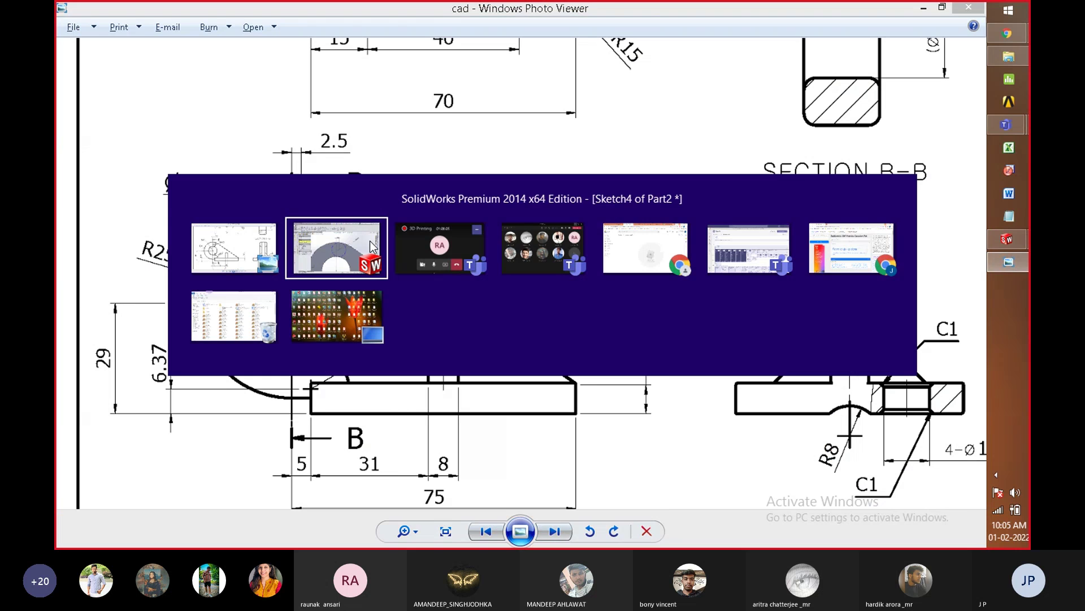
key("alt+Tab")
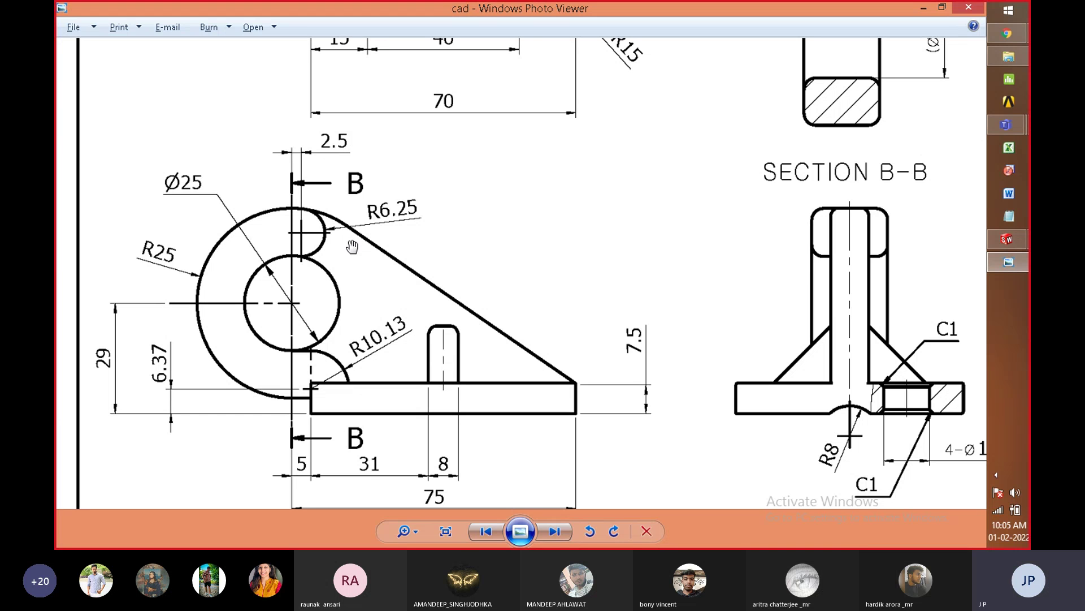
key("alt+Tab")
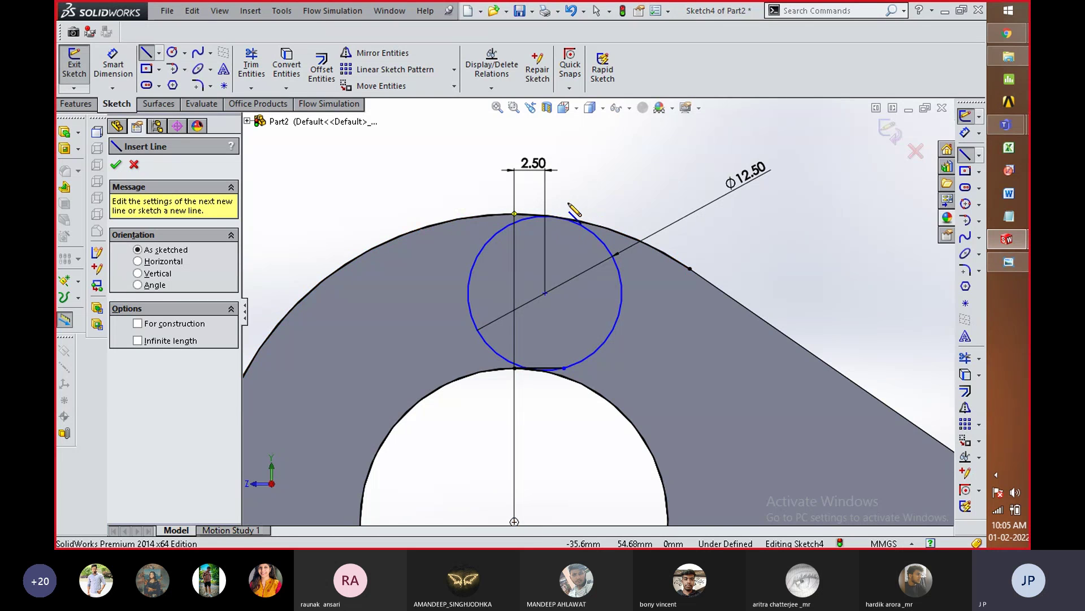
Step: End line drawing and make the Ø12.50 circle tangent to the part's outer edge arc
right_click(677, 171)
left_click(685, 180)
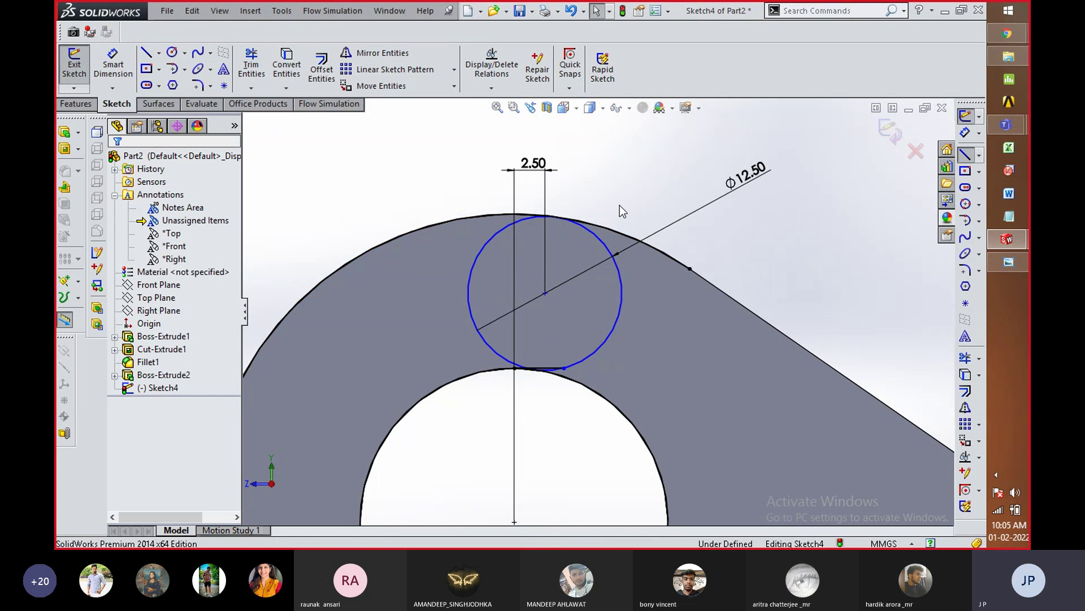
scroll(557, 231, "up", 3)
scroll(591, 286, "down", 5)
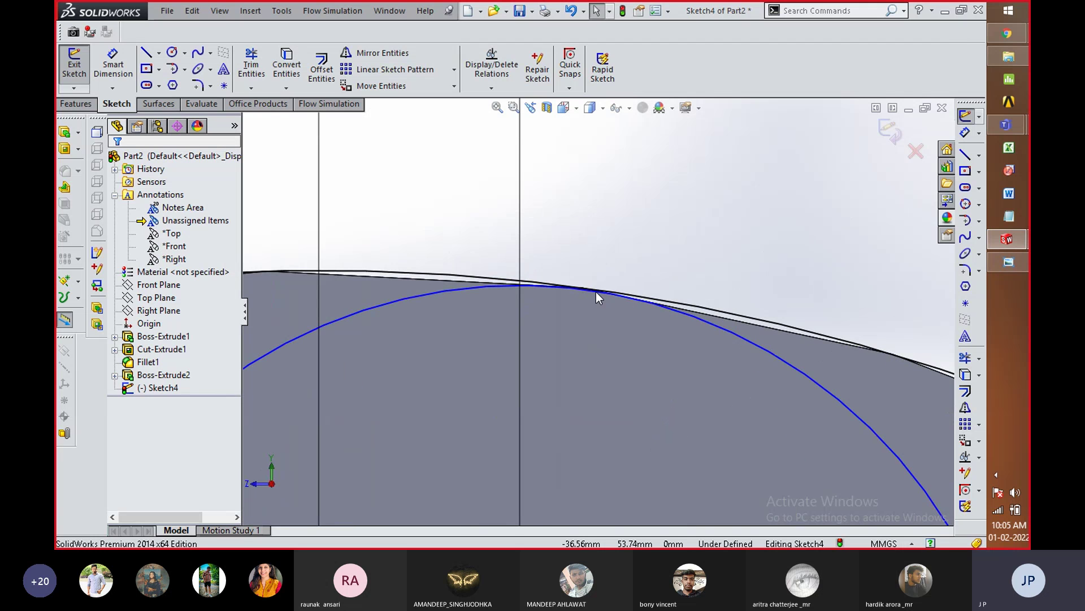
left_click(489, 278)
left_click(500, 286, "ctrl")
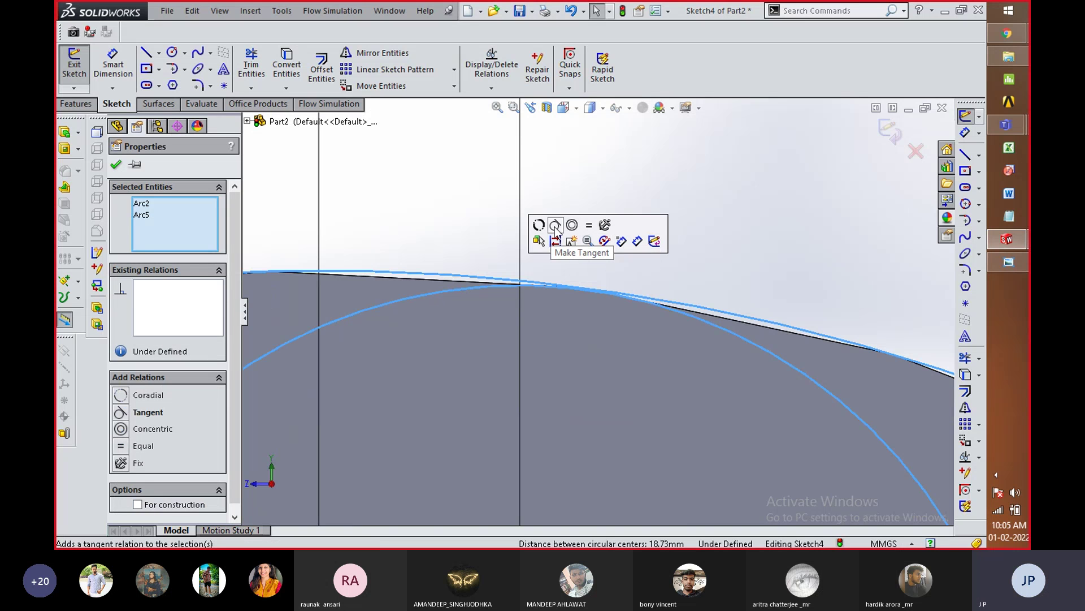
left_click(556, 226)
left_click(720, 256)
Step: Add a tangent relation between the arcs near the hole, then delete it as conflicting
scroll(792, 238, "up", 3)
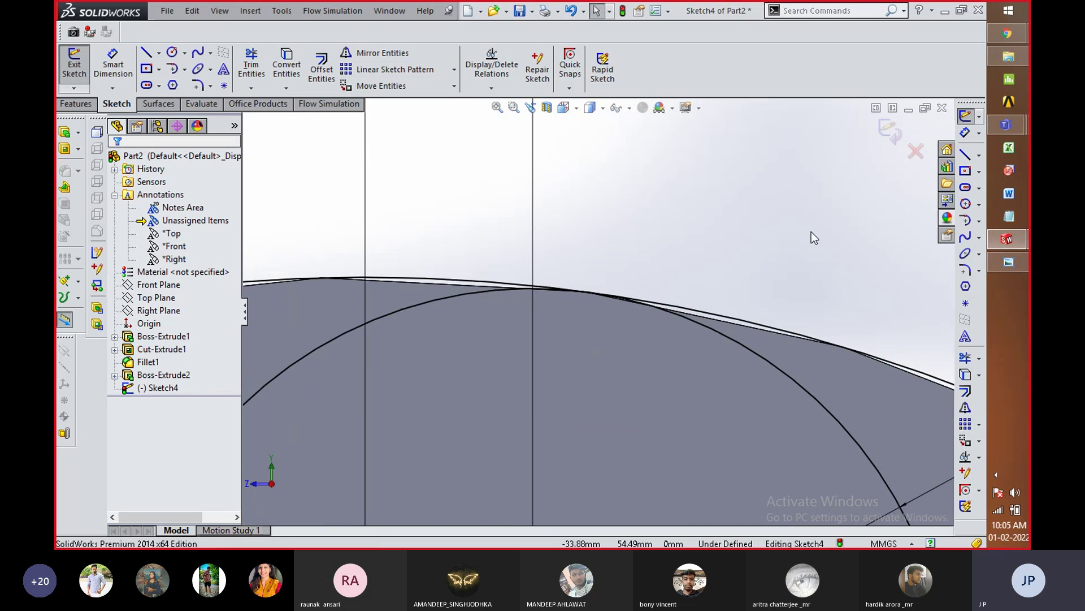
scroll(881, 246, "up", 3)
scroll(696, 373, "up", 1)
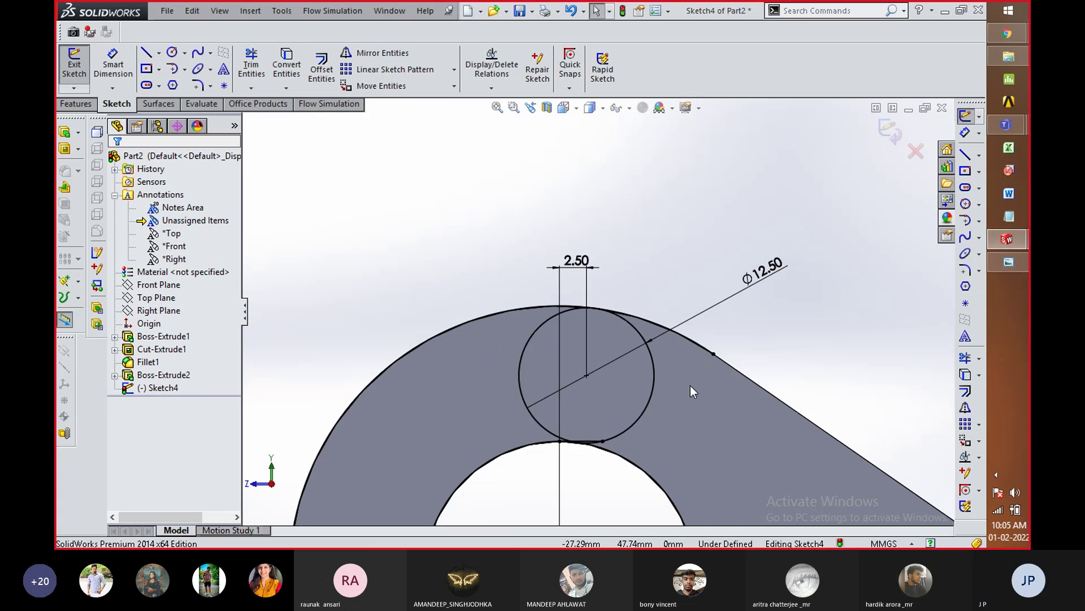
scroll(579, 436, "down", 3)
scroll(595, 340, "down", 4)
scroll(568, 386, "down", 1)
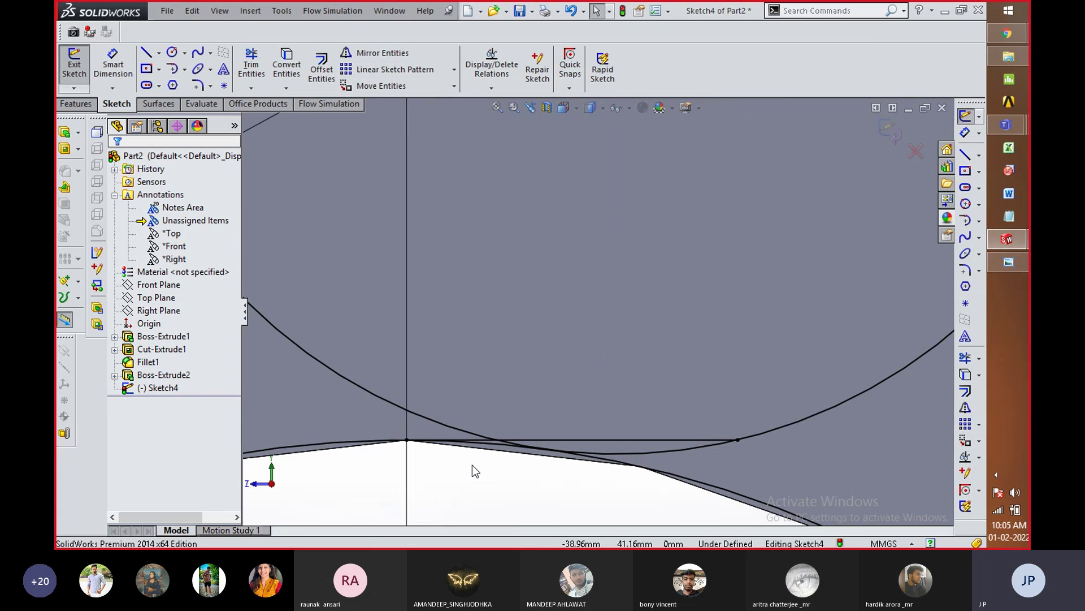
left_click(707, 487)
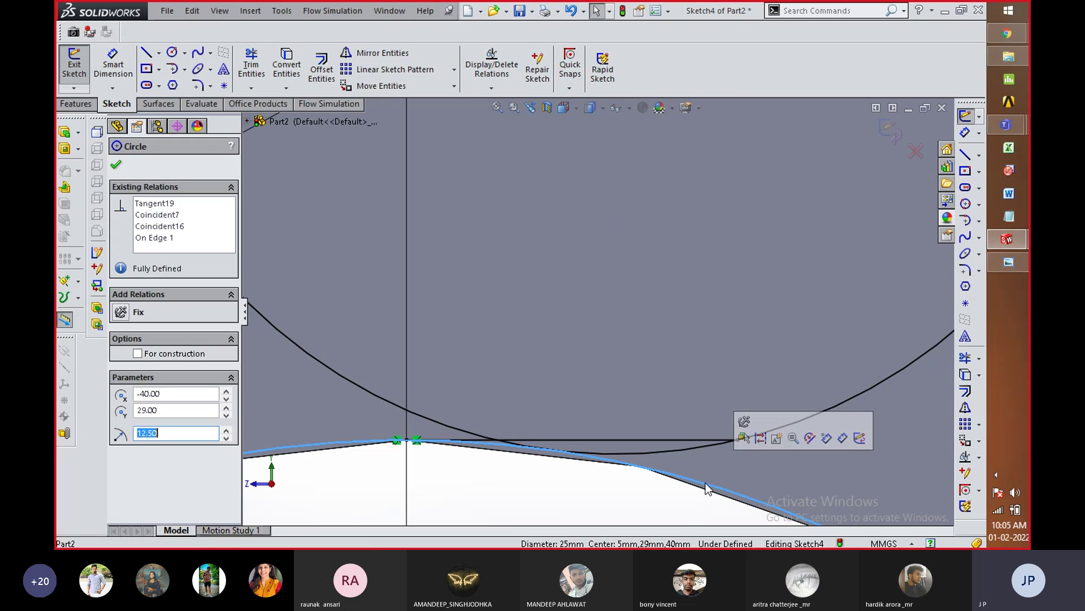
left_click(643, 453, "ctrl")
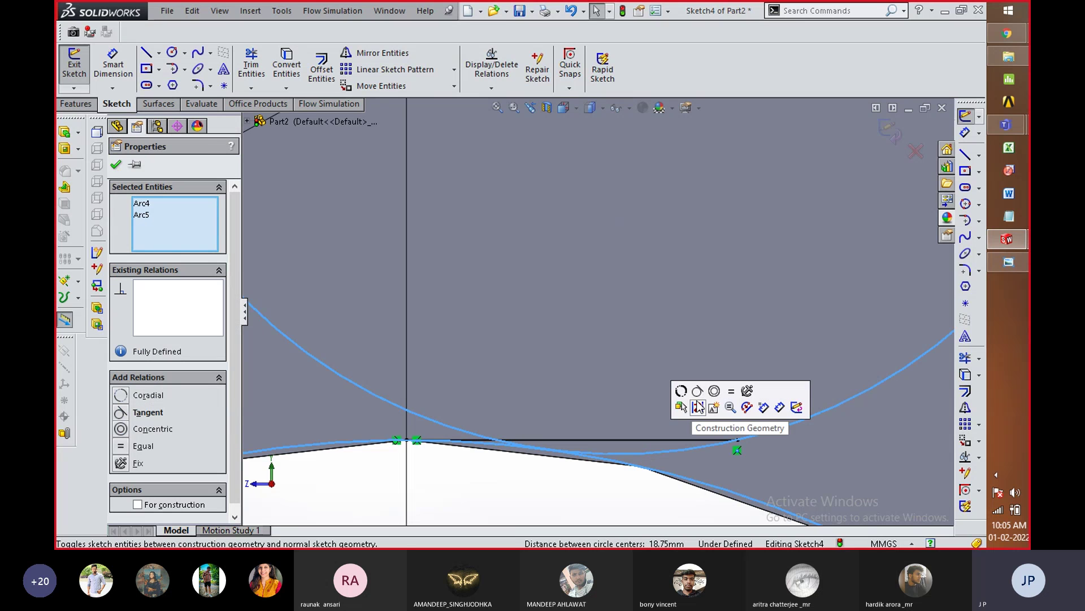
left_click(697, 390)
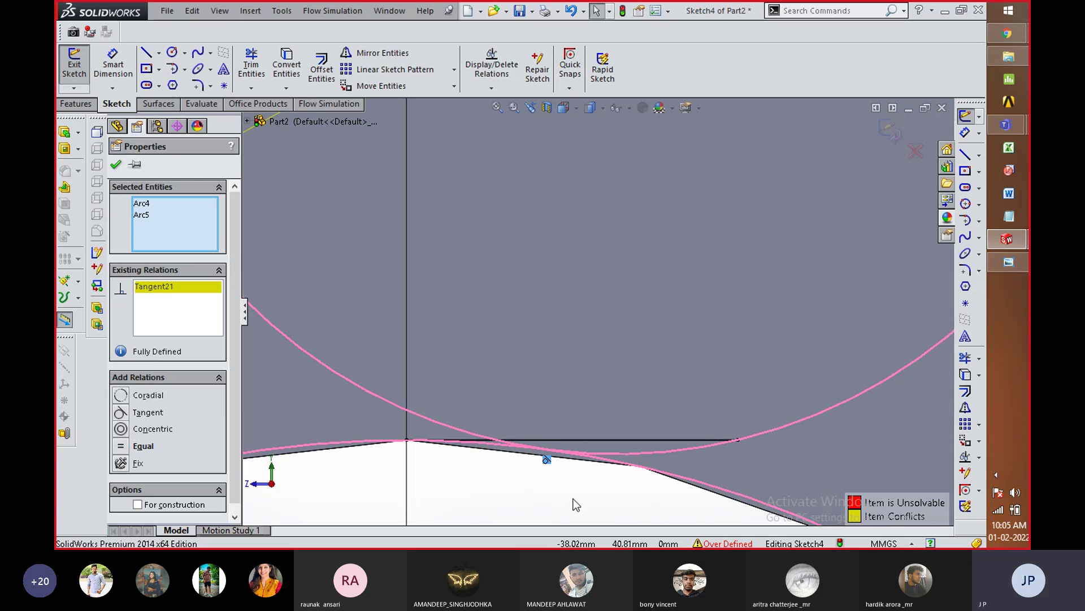
key("Delete")
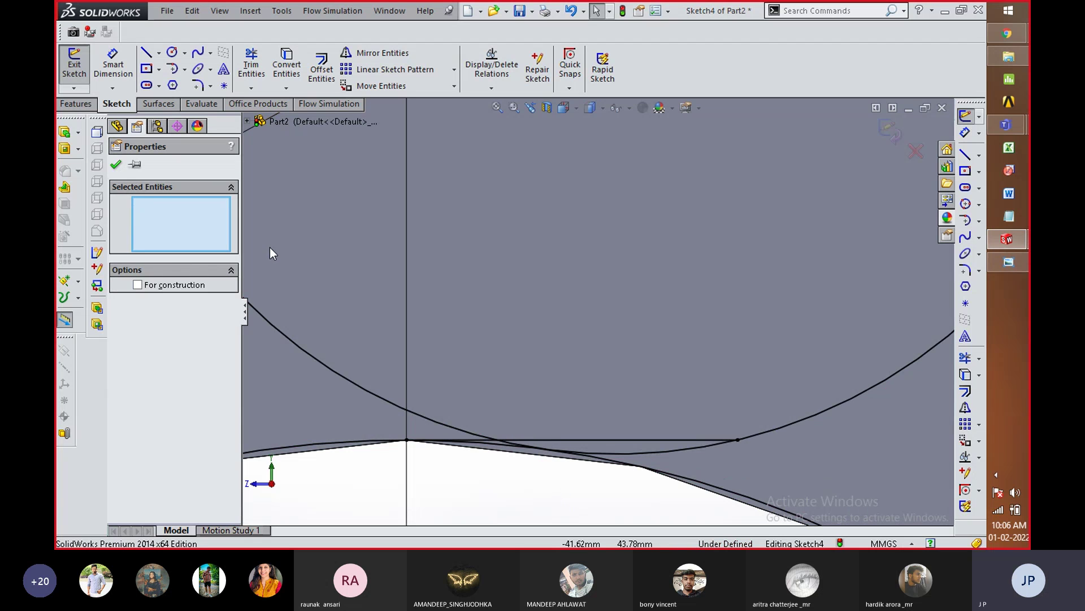
left_click(116, 164)
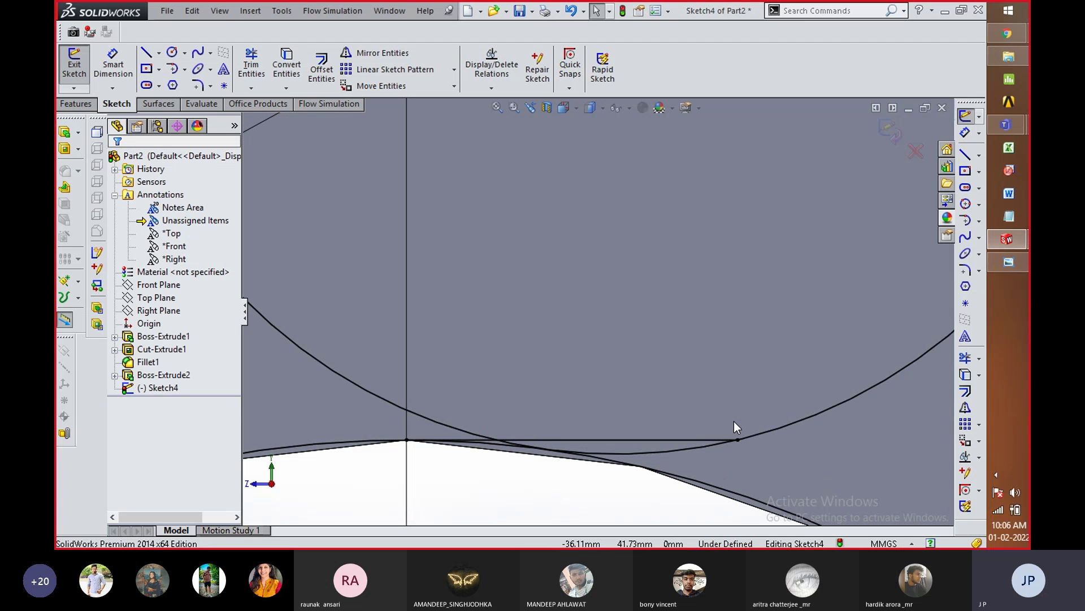
Step: Delete the short horizontal line under the Ø12.50 circle
scroll(735, 422, "up", 1)
scroll(738, 419, "up", 1)
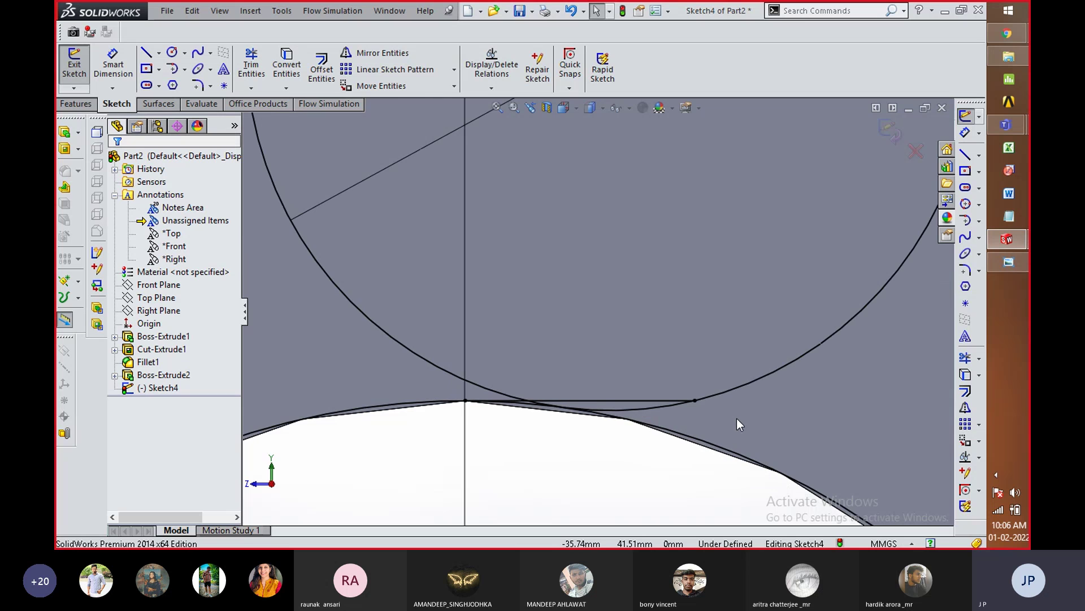
left_click(594, 400)
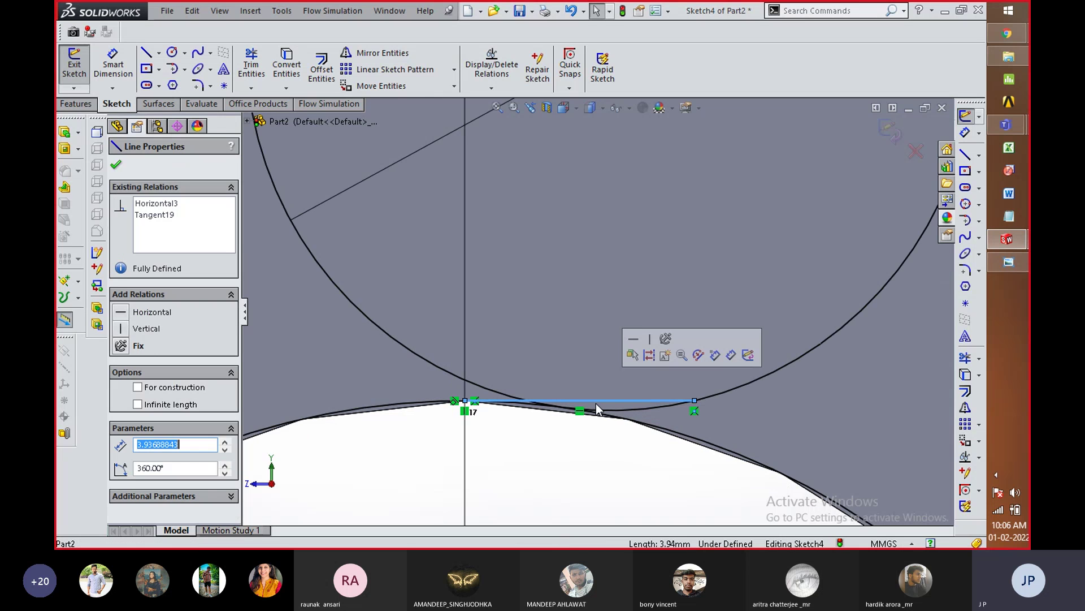
key("Delete")
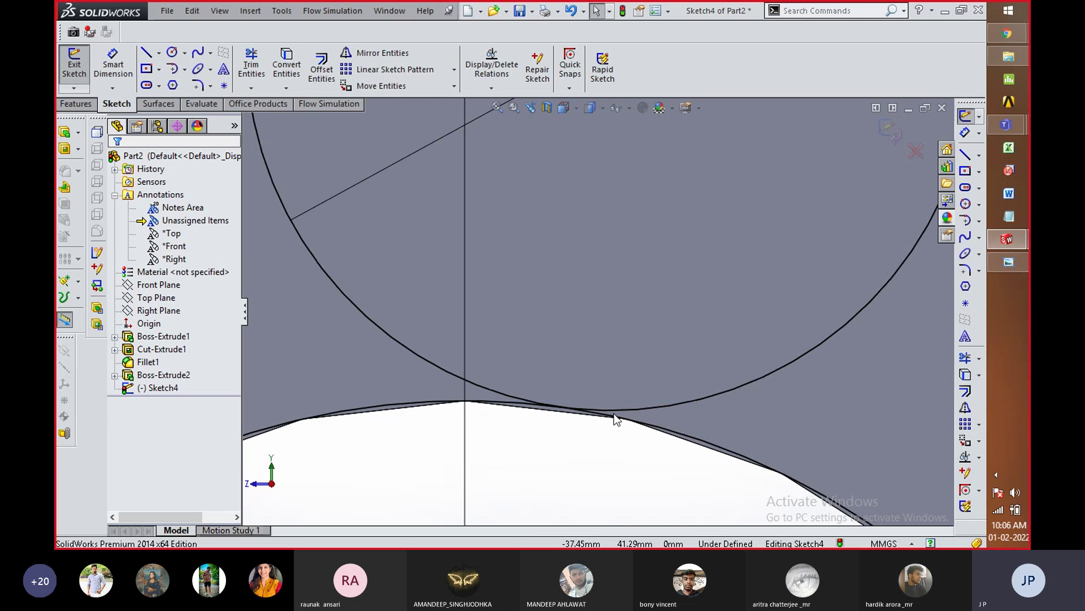
scroll(575, 409, "down", 3)
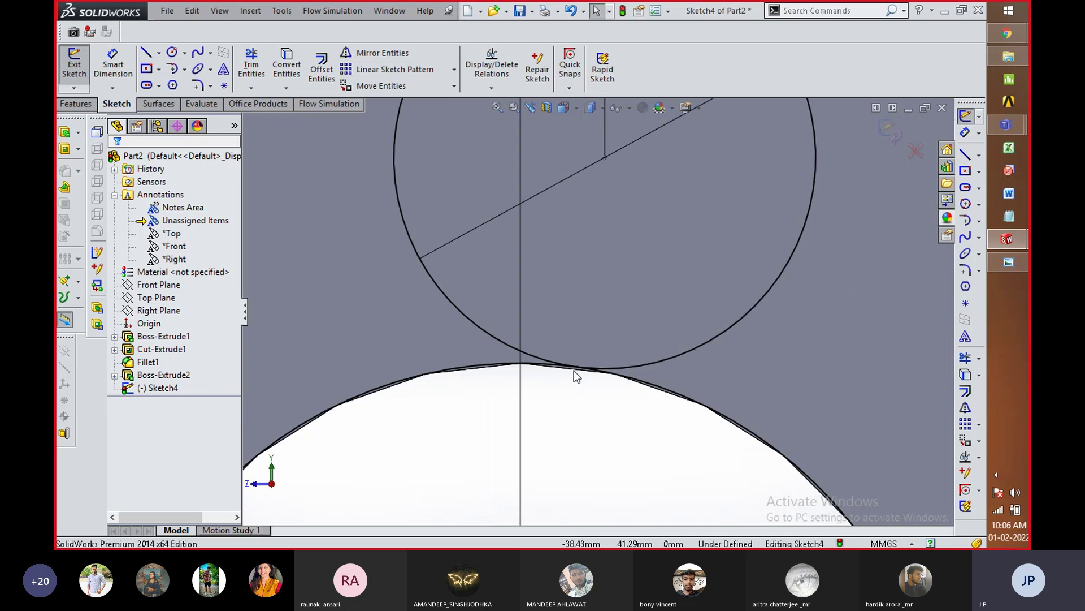
scroll(592, 325, "down", 3)
scroll(581, 379, "up", 5)
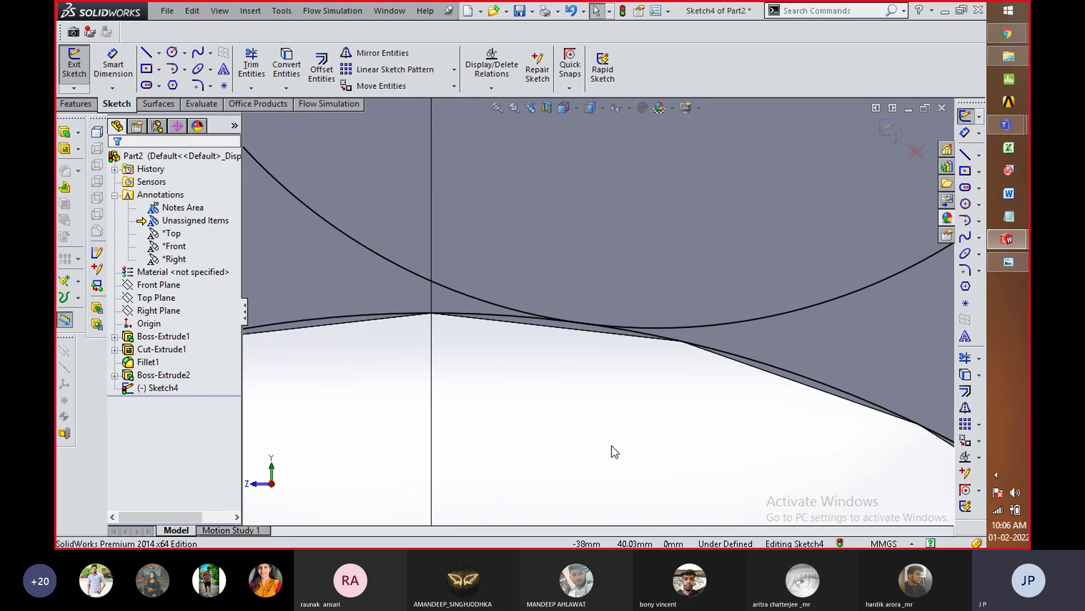
scroll(619, 461, "up", 4)
scroll(608, 181, "down", 2)
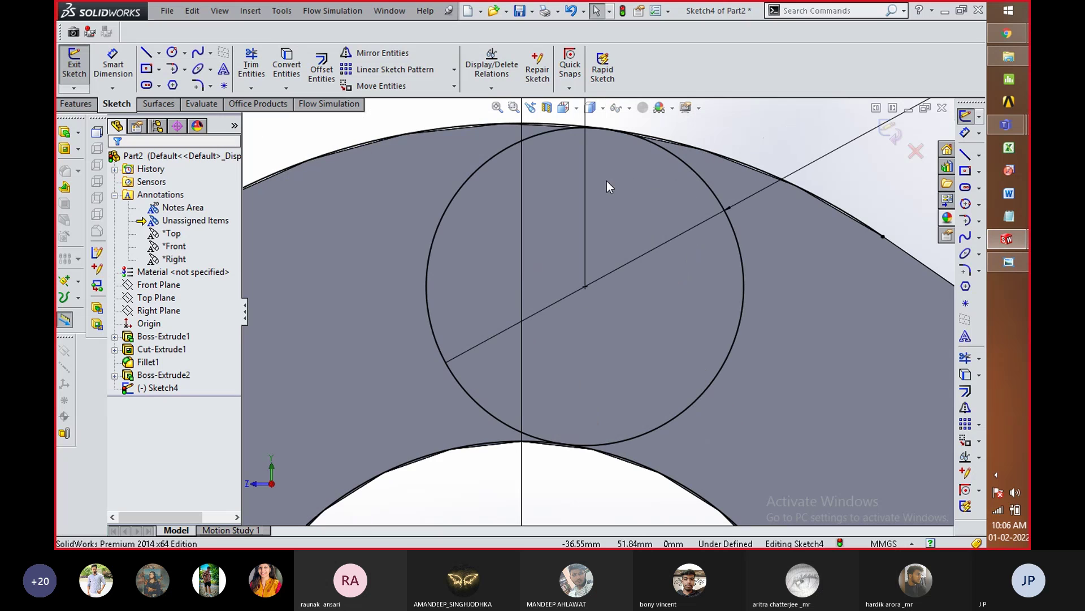
Step: Power-trim away the unwanted portion of the new circle
left_click(251, 65)
left_click_drag(487, 271, 410, 267)
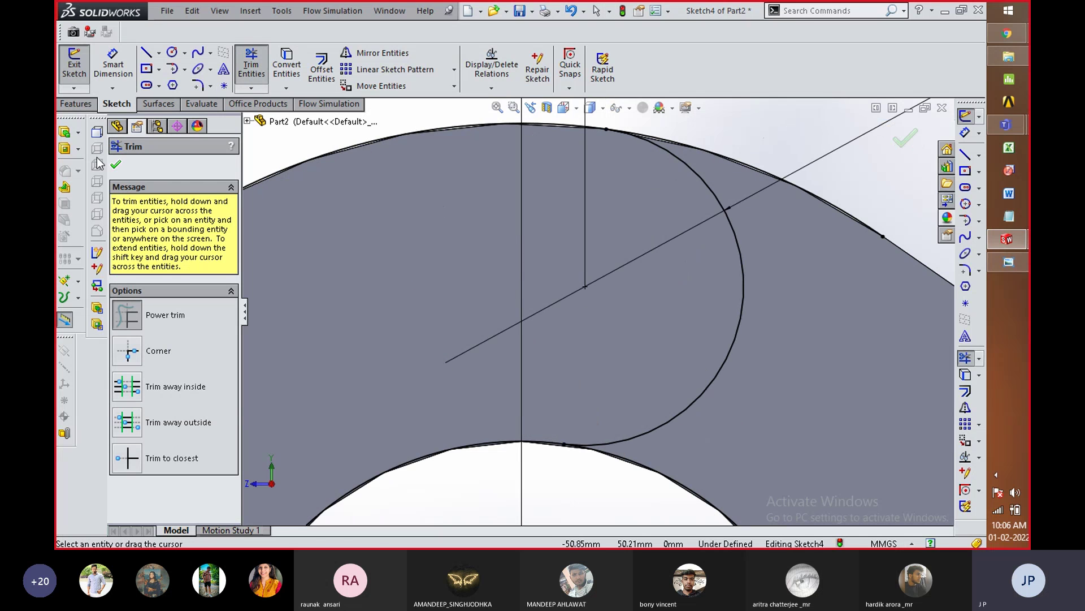
left_click(116, 164)
scroll(618, 296, "up", 4)
scroll(801, 294, "up", 3)
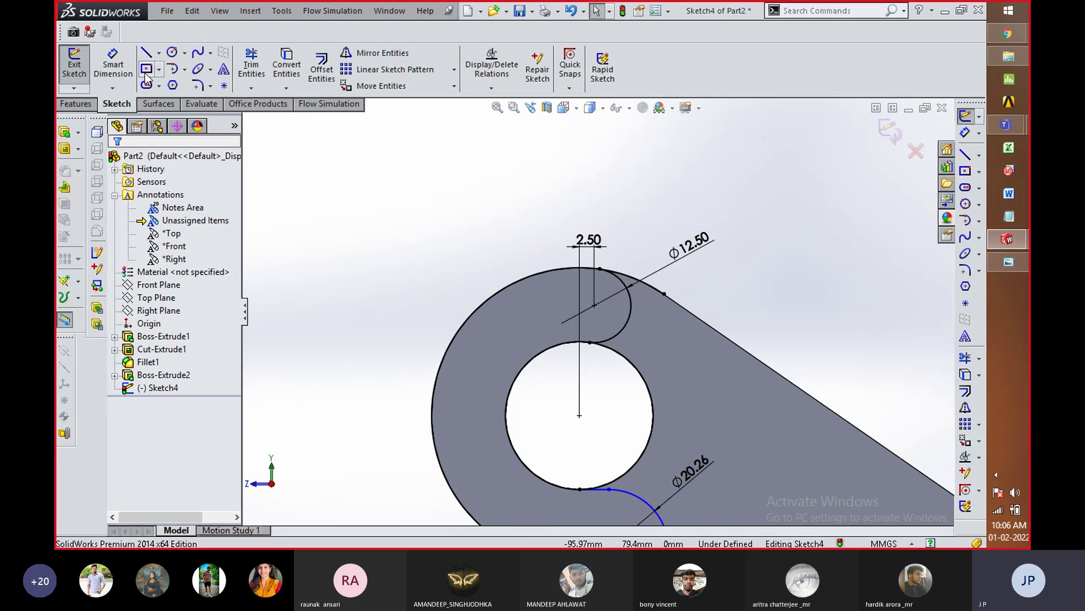
Step: Trim the Ø12.50 arc segment near the slanted edge and exit Sketch4
left_click(251, 65)
mouse_move(709, 277)
left_mouse_down()
mouse_move(659, 293)
mouse_move(667, 298)
left_mouse_up()
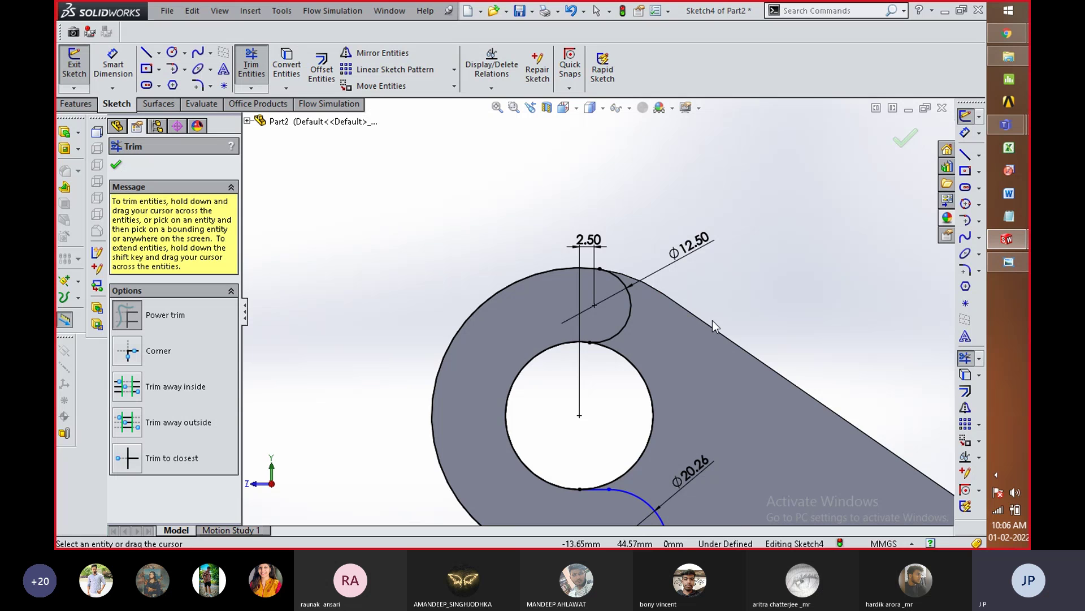
scroll(706, 326, "up", 3)
scroll(631, 432, "down", 6)
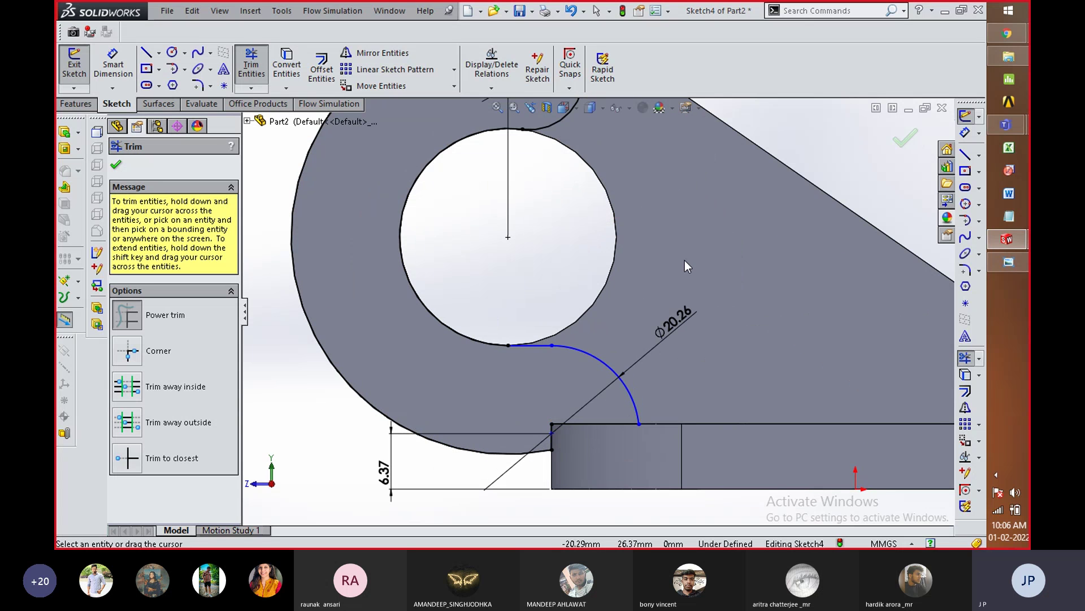
scroll(670, 286, "up", 3)
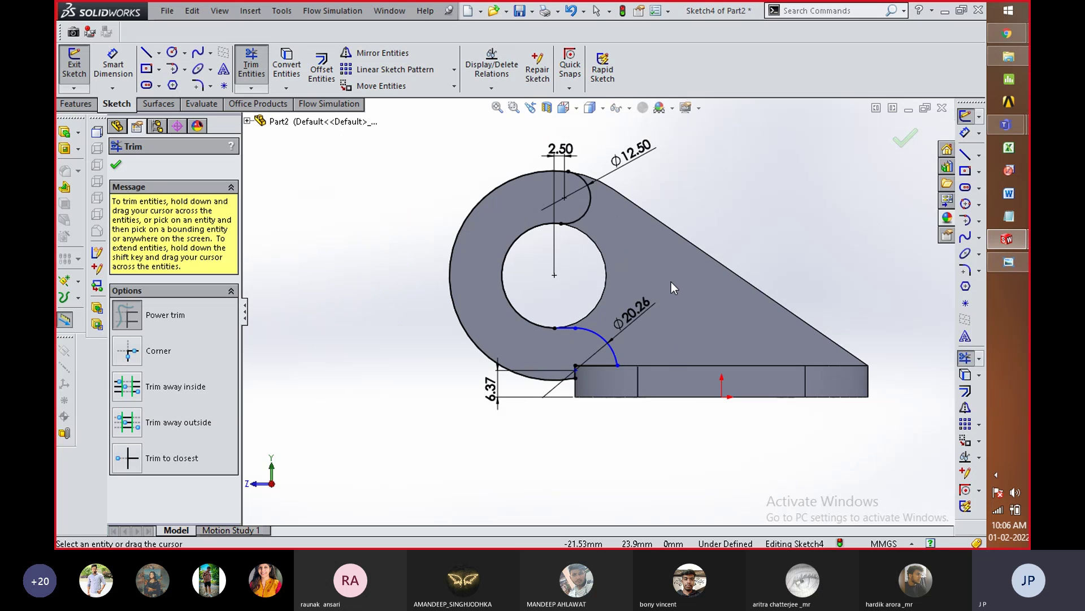
left_click(907, 140)
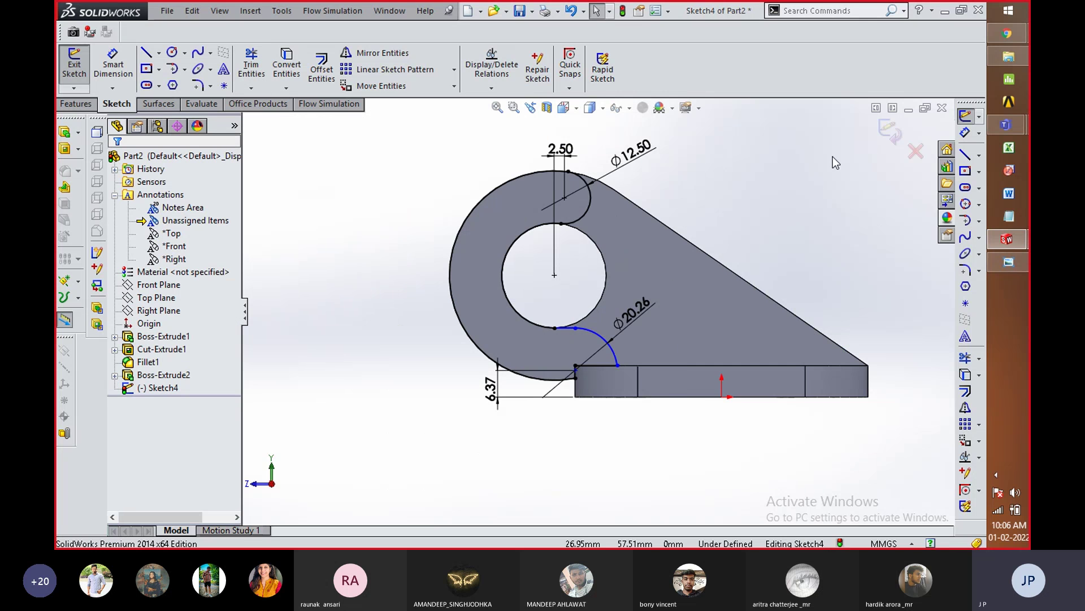
left_click(890, 135)
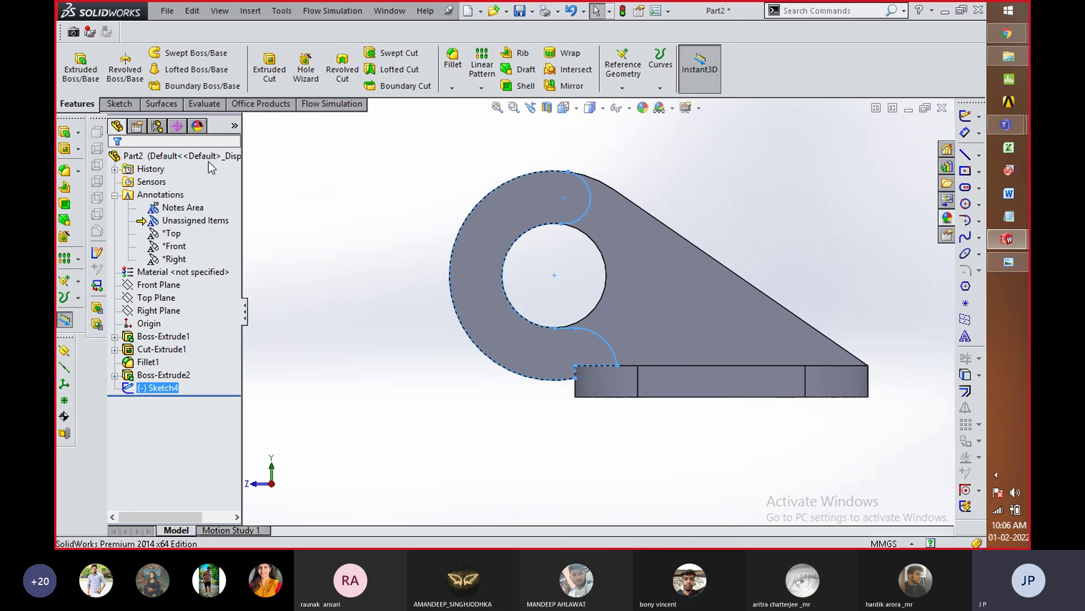
left_click(81, 67)
middle_click_drag(383, 308, 325, 329)
key("alt+Tab")
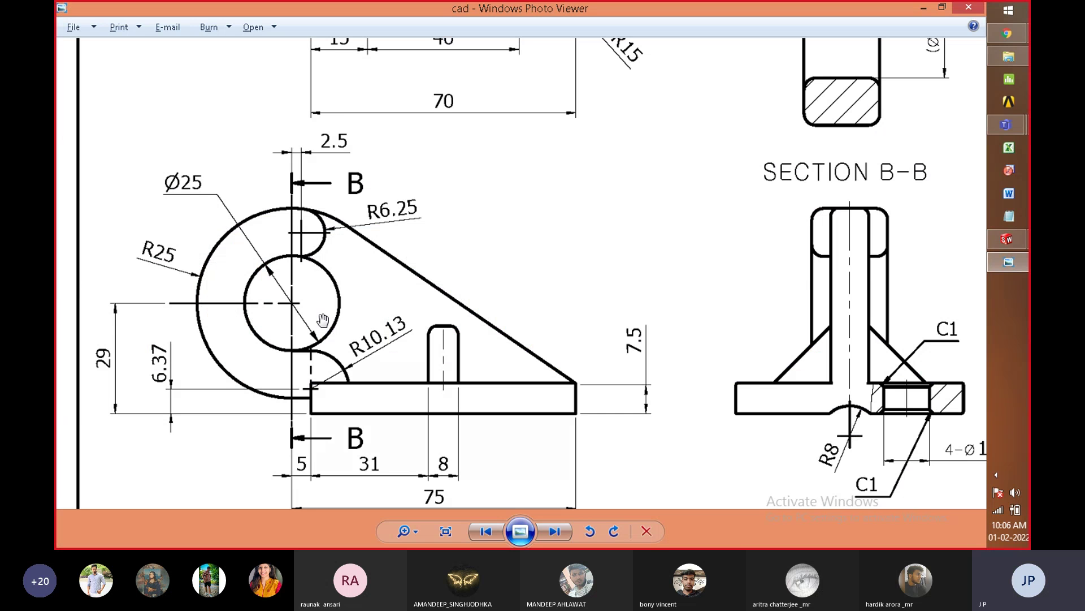
scroll(360, 298, "down", 2)
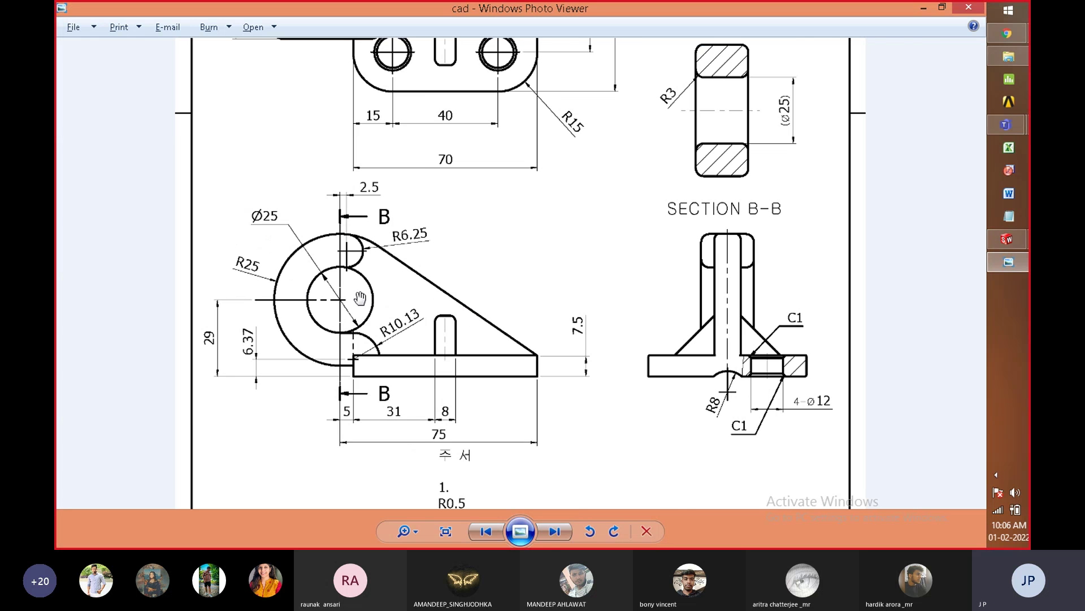
scroll(360, 298, "down", 1)
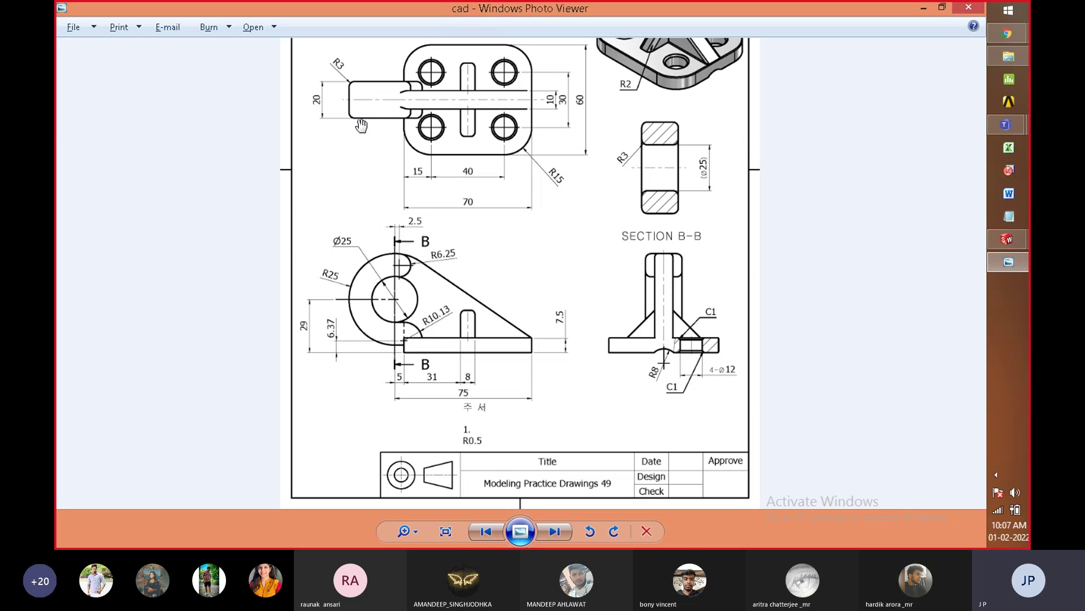
Step: Extrude the trimmed Sketch4 profile 10.00 mm Mid Plane as Boss-Extrude3
key("alt+Tab")
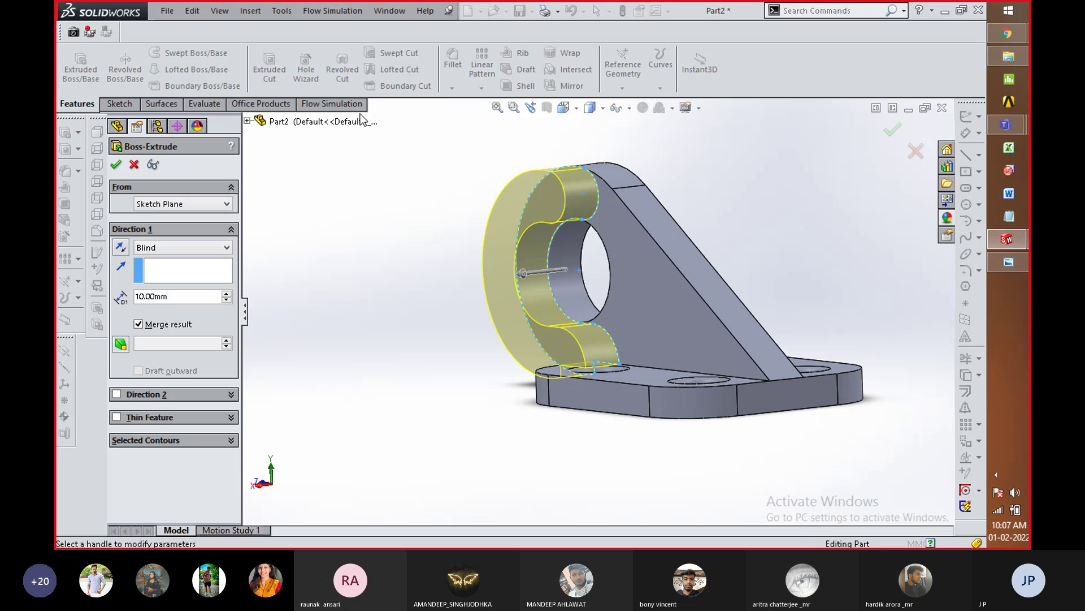
middle_click_drag(469, 184, 457, 259)
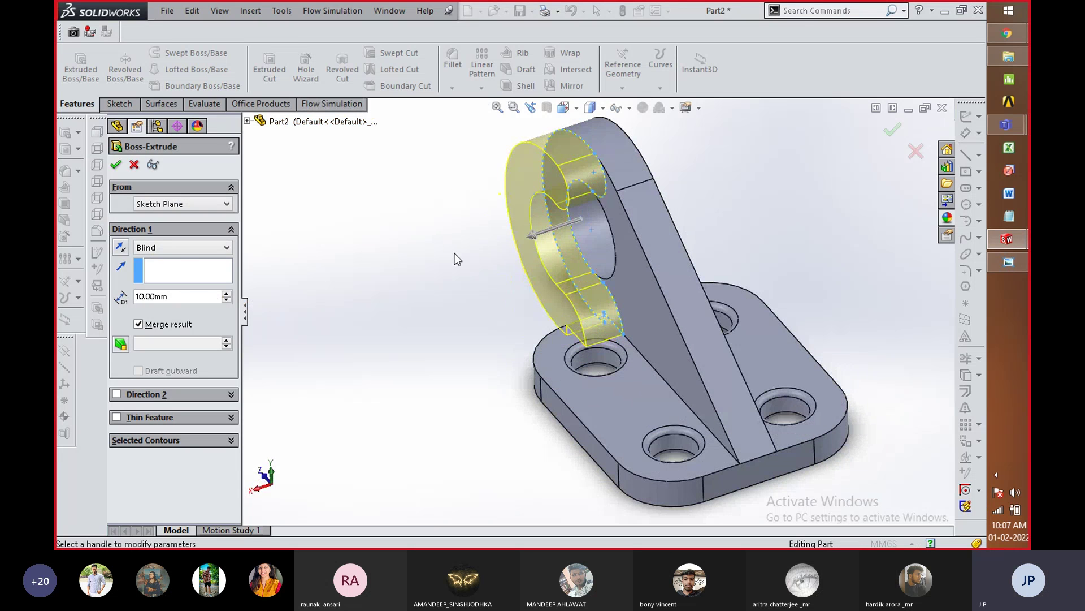
left_click(175, 247)
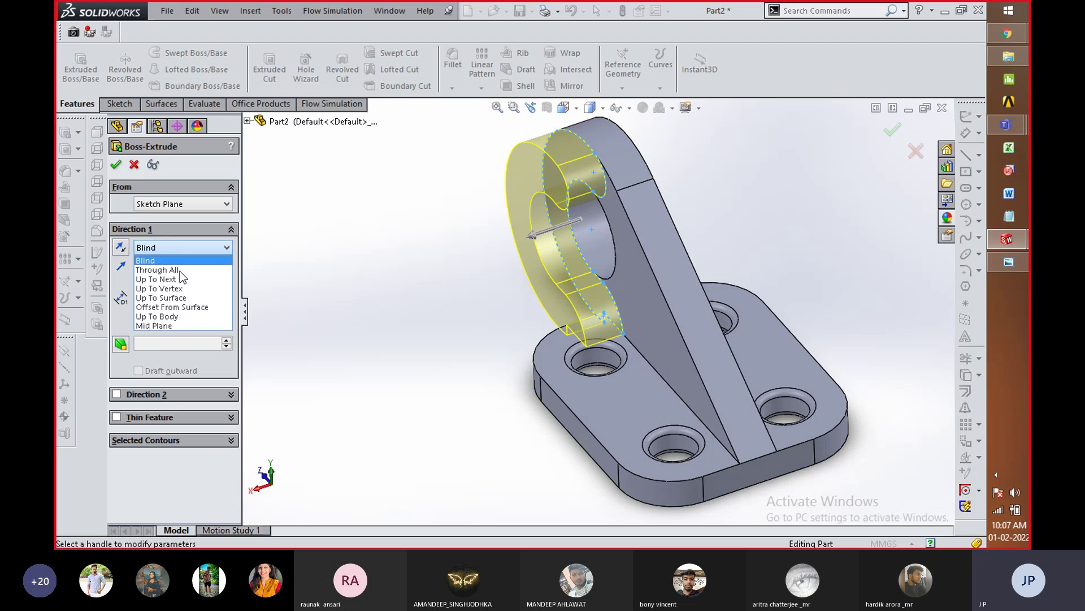
left_click(161, 327)
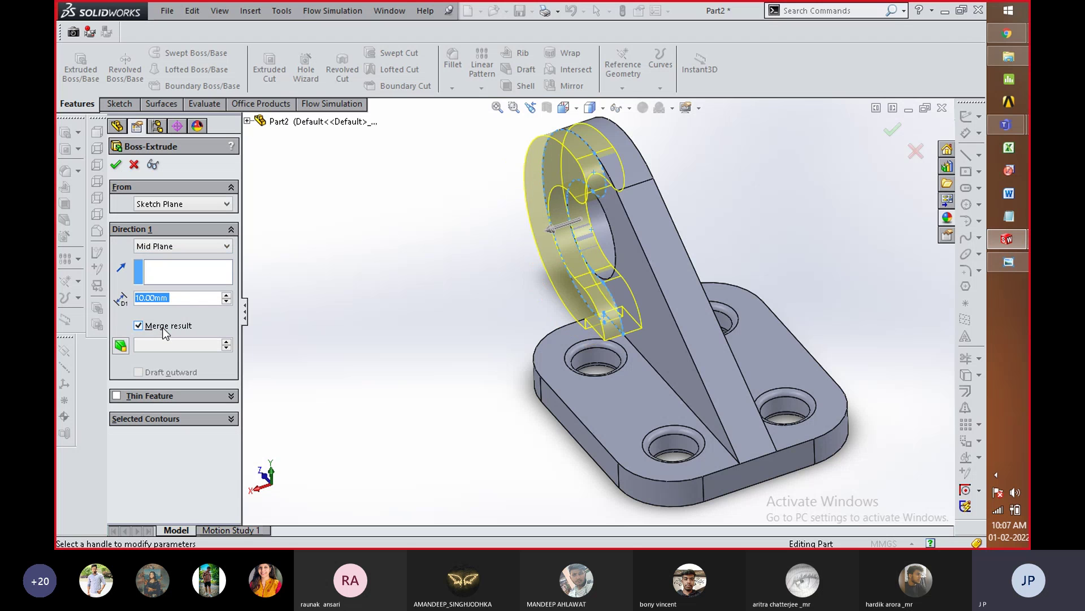
left_click(116, 165)
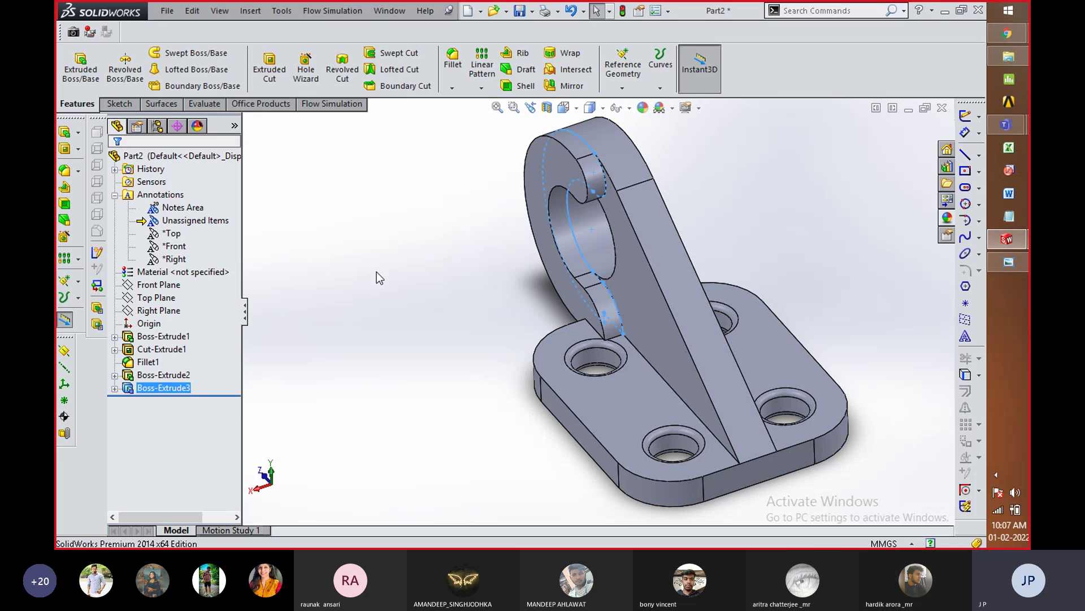
left_click(388, 277)
left_click(195, 387)
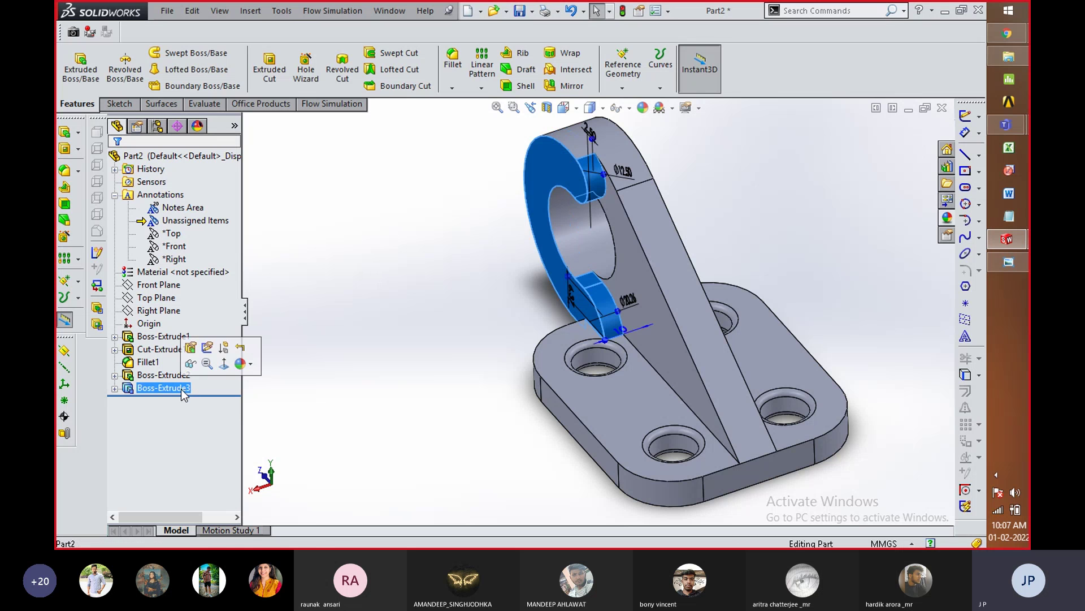
Step: Mirror Boss-Extrude3 about the Right Plane, creating Mirror1
left_click(568, 86)
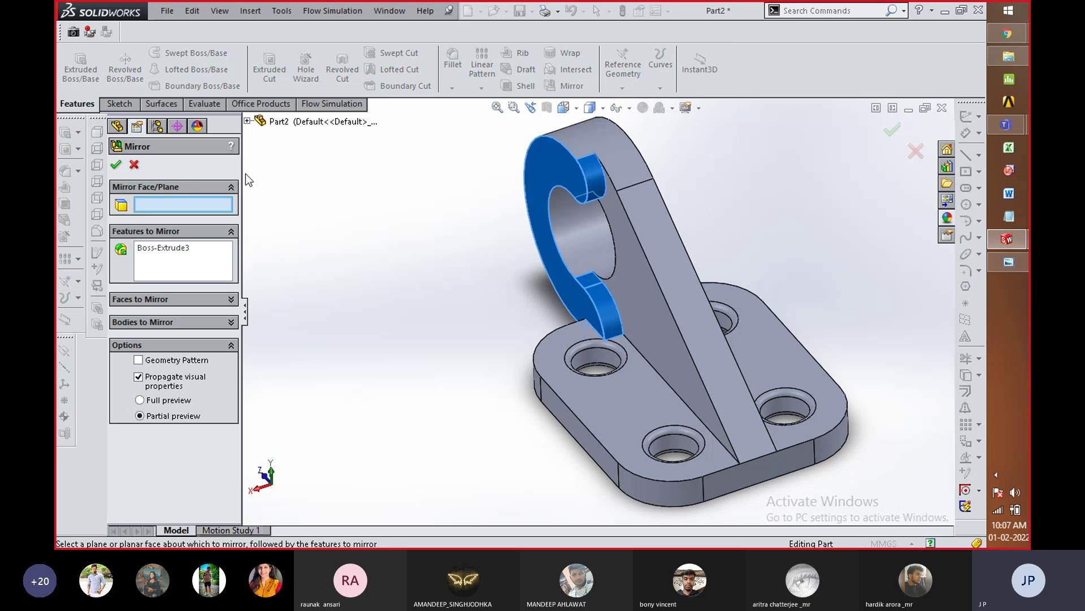
left_click(247, 121)
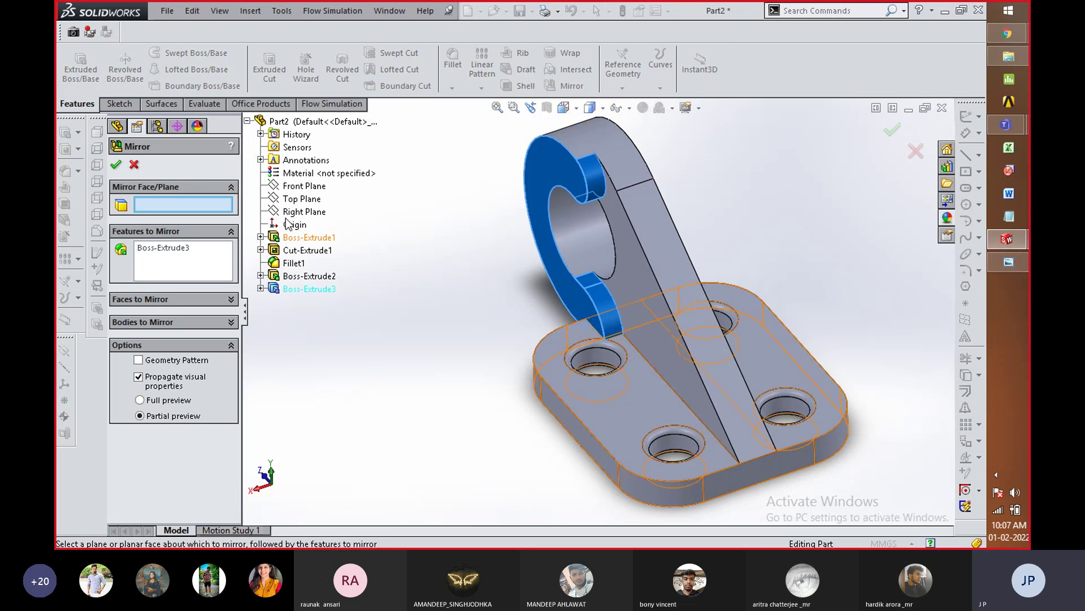
left_click(292, 212)
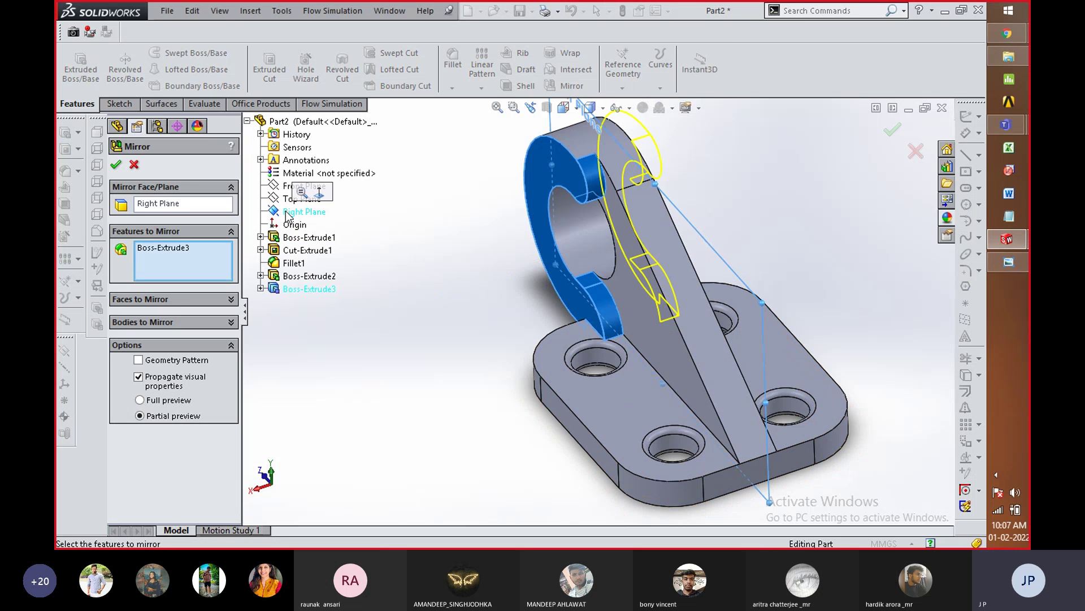
left_click(116, 164)
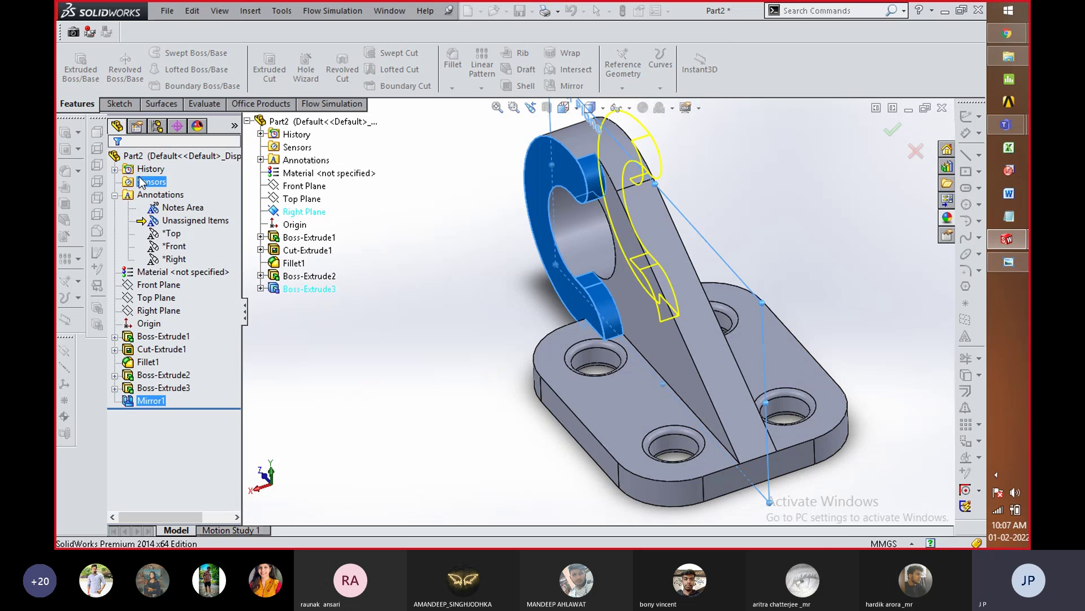
left_click(404, 306)
middle_click_drag(404, 307, 446, 307)
middle_click_drag(405, 354, 479, 351)
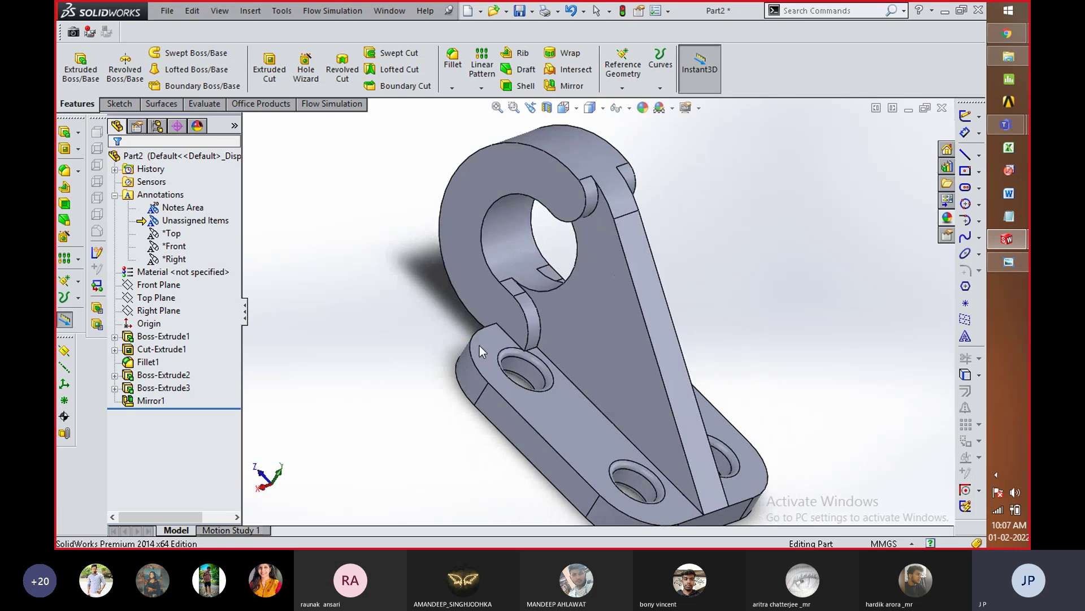
key("alt+Tab")
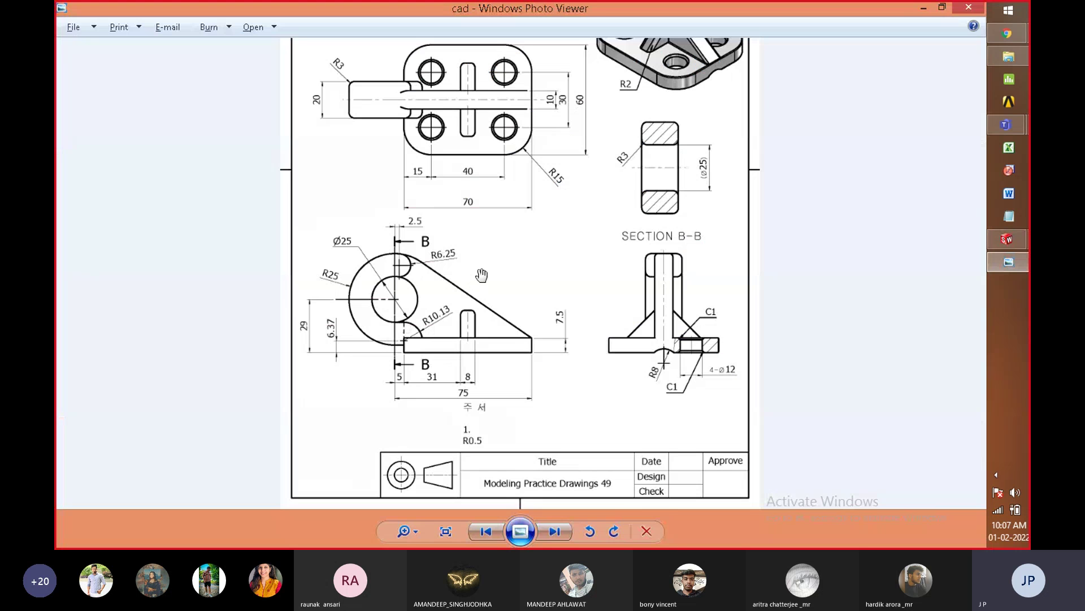
scroll(565, 276, "up", 3)
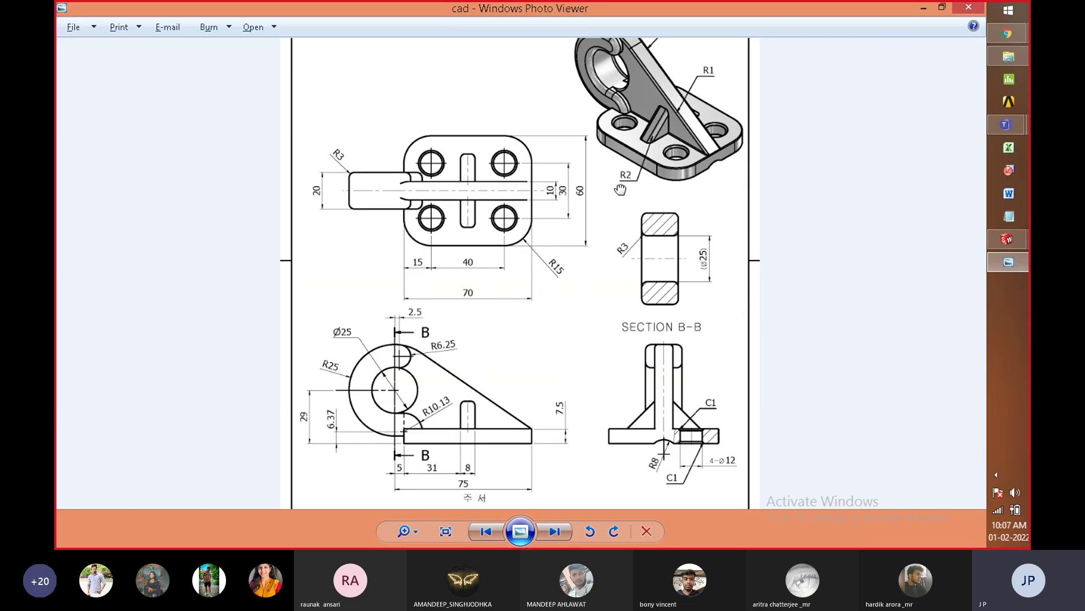
left_click_drag(628, 189, 604, 240)
left_click_drag(452, 356, 451, 335)
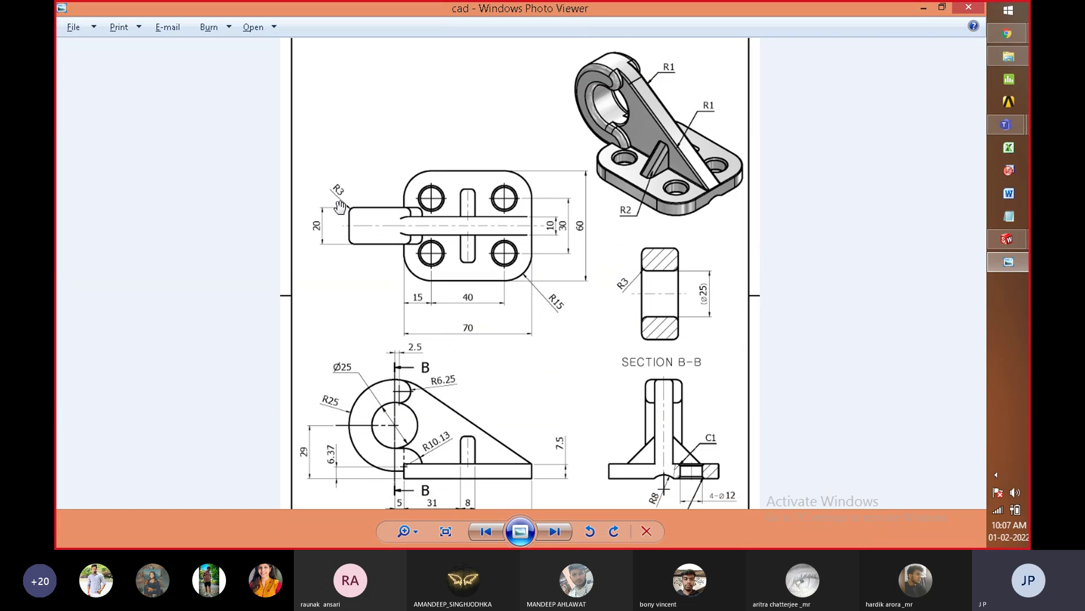
key("alt+Tab")
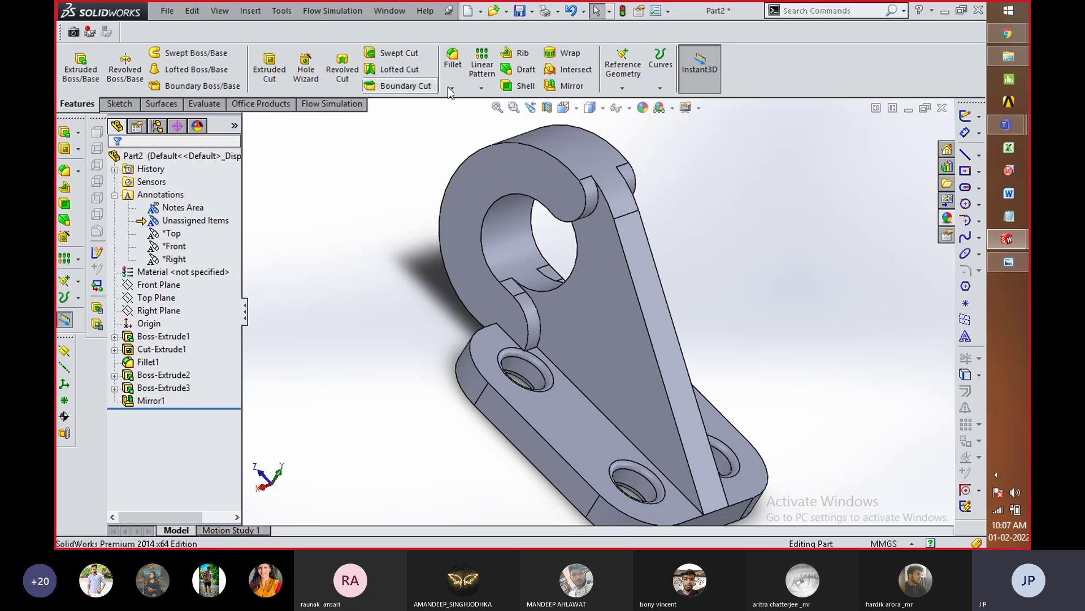
Step: Round the clamp ring's top edge with a 1.50 mm fillet
left_click(453, 62)
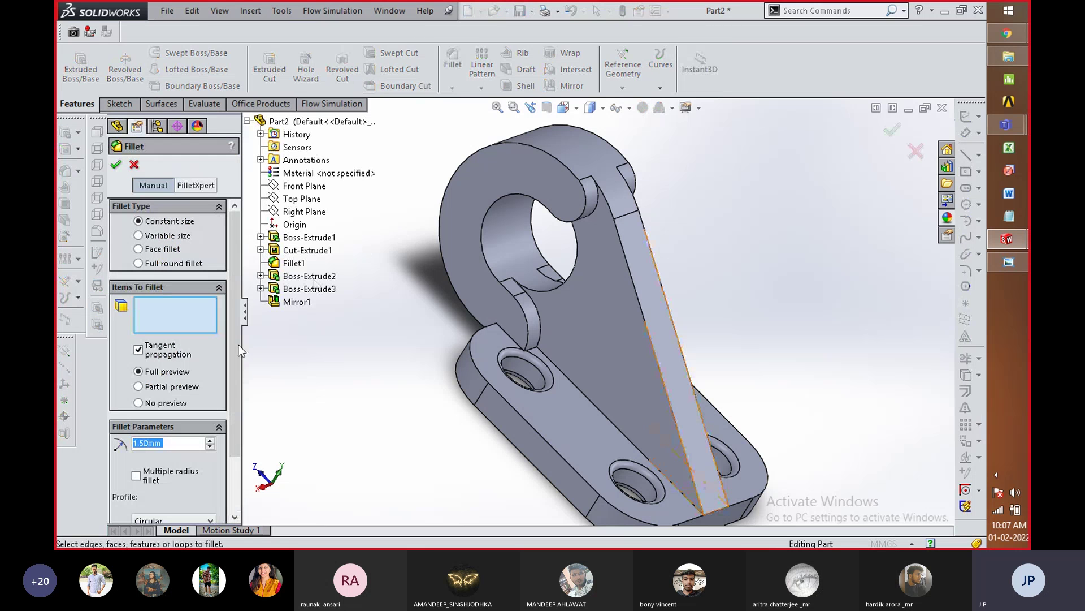
left_click(543, 150)
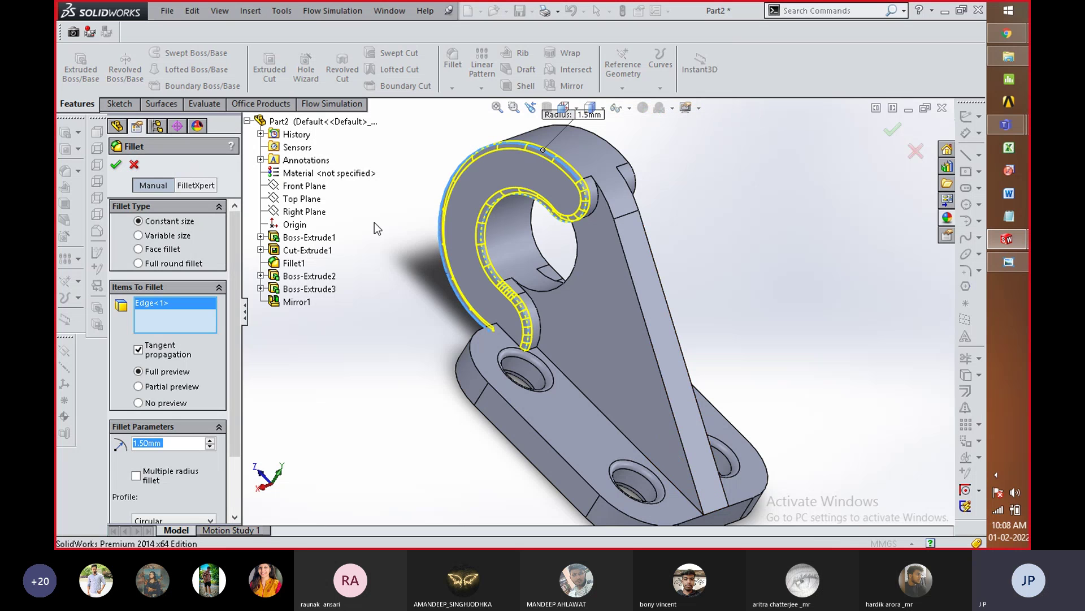
middle_click_drag(796, 197, 654, 212)
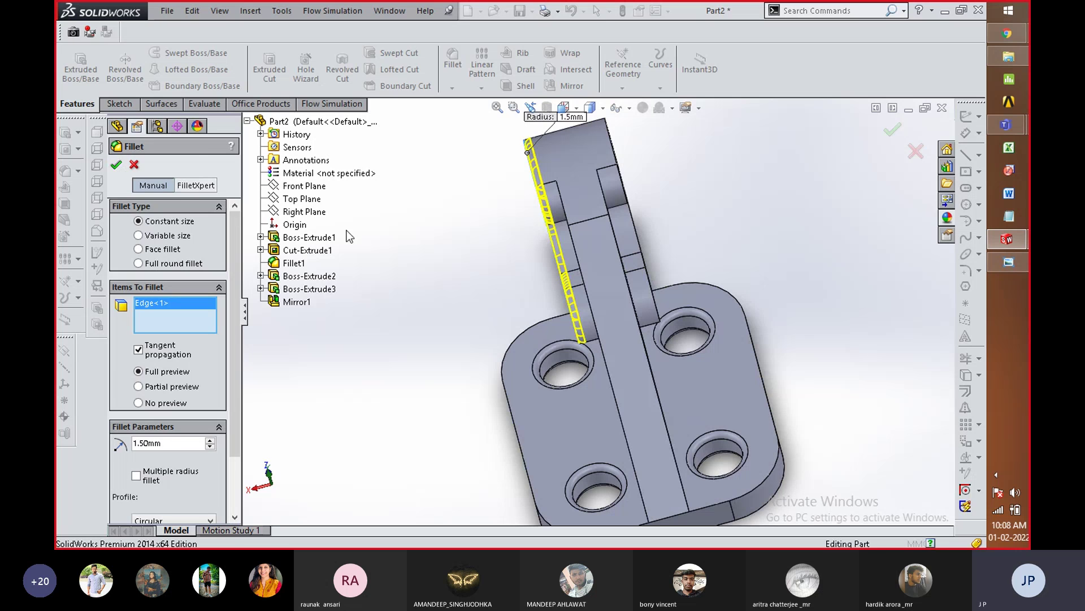
key("Return")
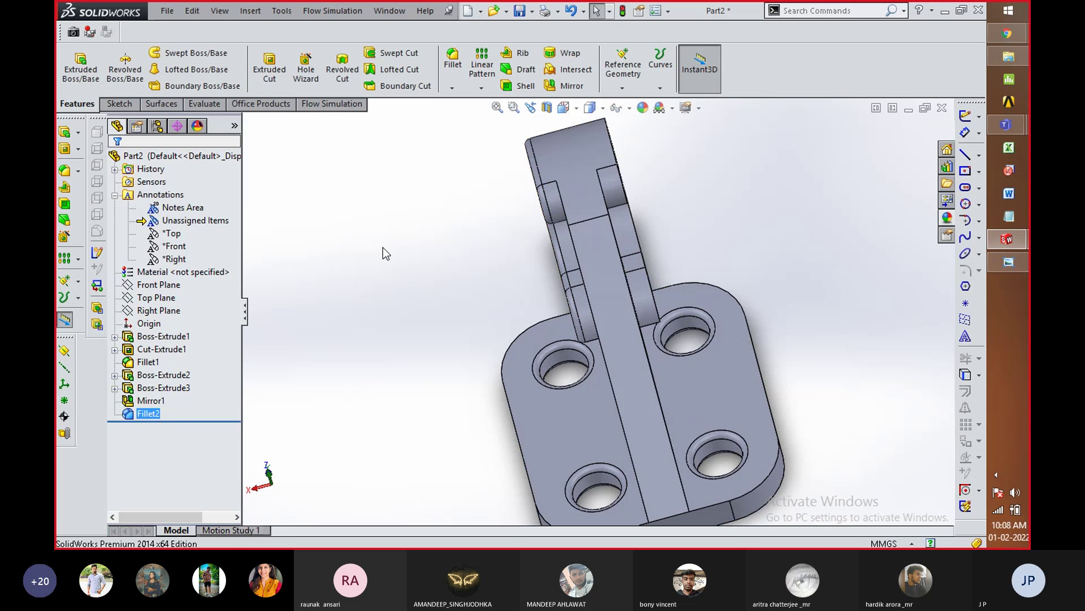
Step: Edit Fillet2 to also include the hook's second curved edge
right_click(146, 413)
left_click(163, 274)
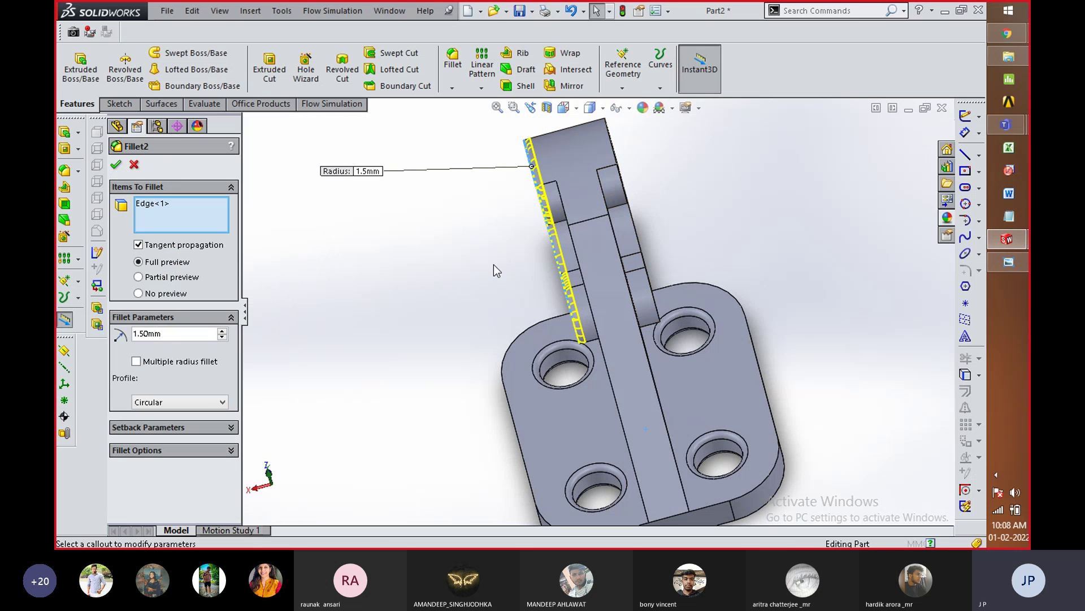
middle_click_drag(696, 199, 643, 215)
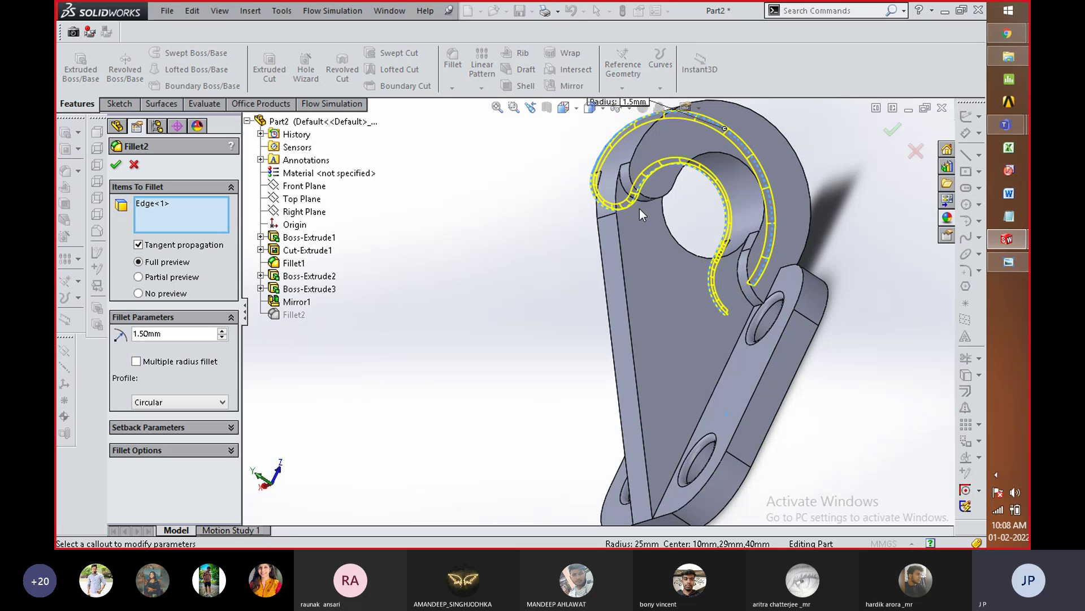
left_click(636, 150)
left_click(117, 165)
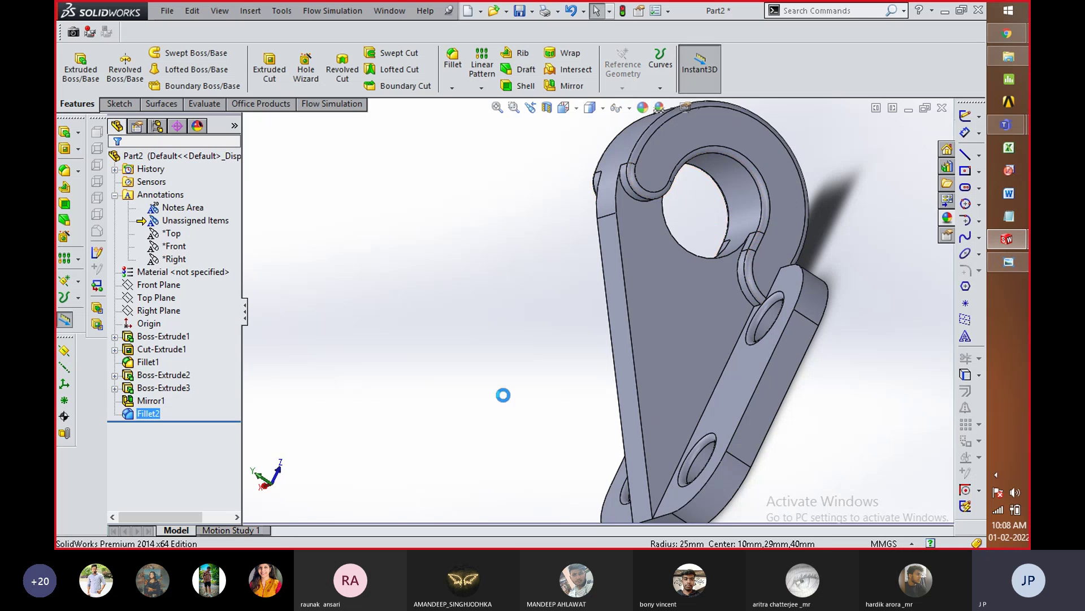
middle_click_drag(558, 361, 678, 332)
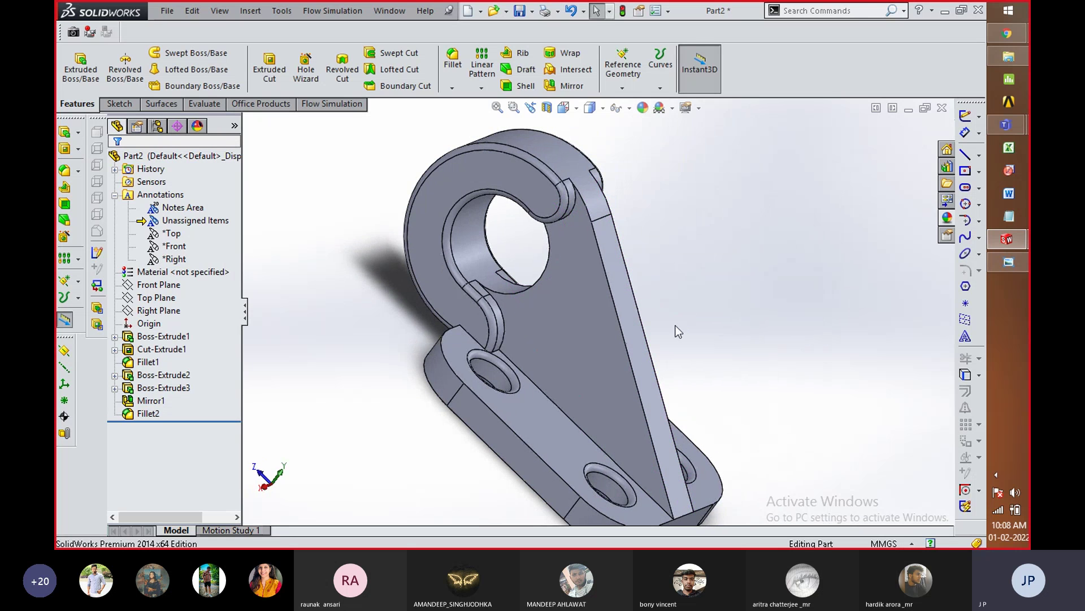
Step: Fillet the rib's two long edges at 1 mm, then view the reference drawing
left_click(453, 64)
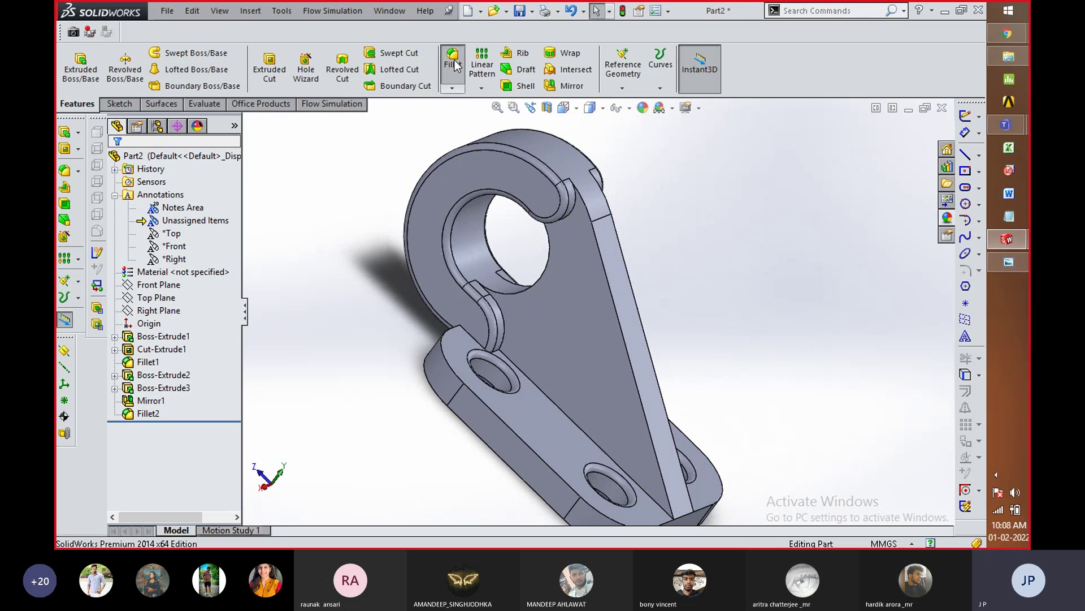
left_click(623, 335)
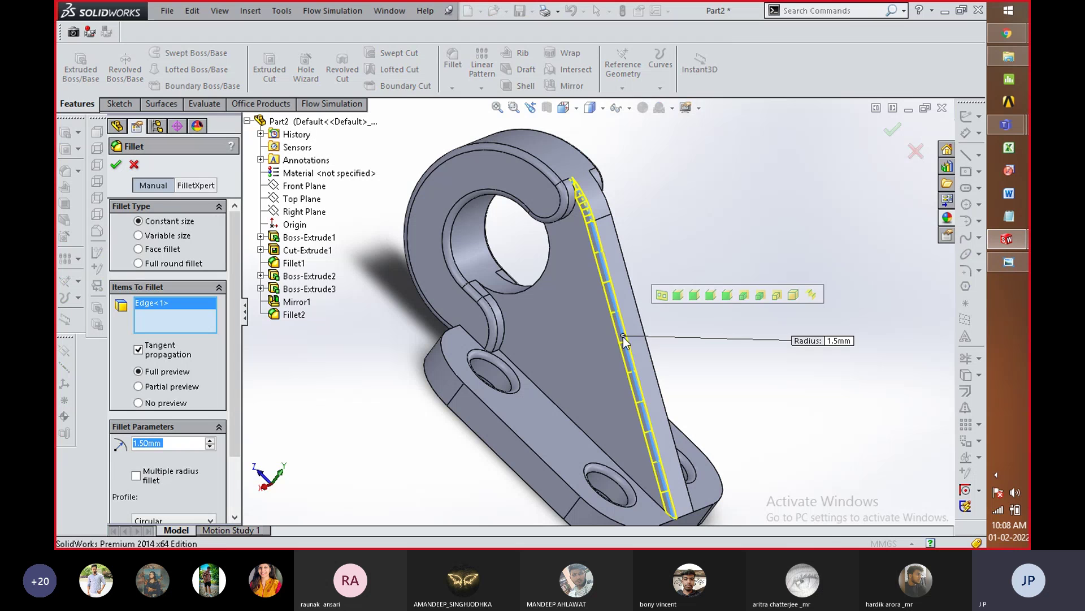
left_click(644, 333)
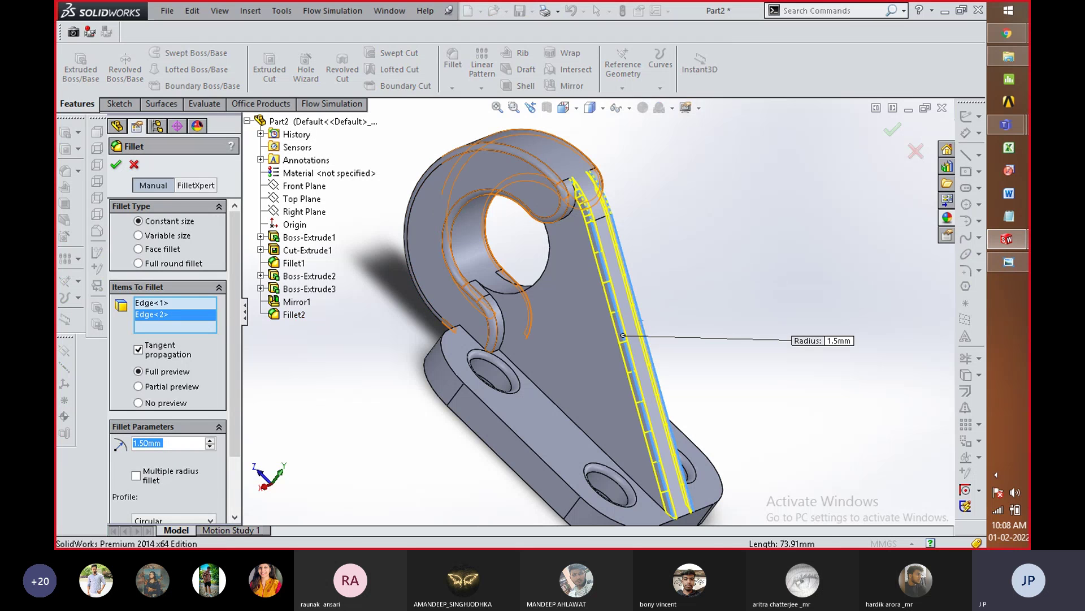
type("1")
key("Return")
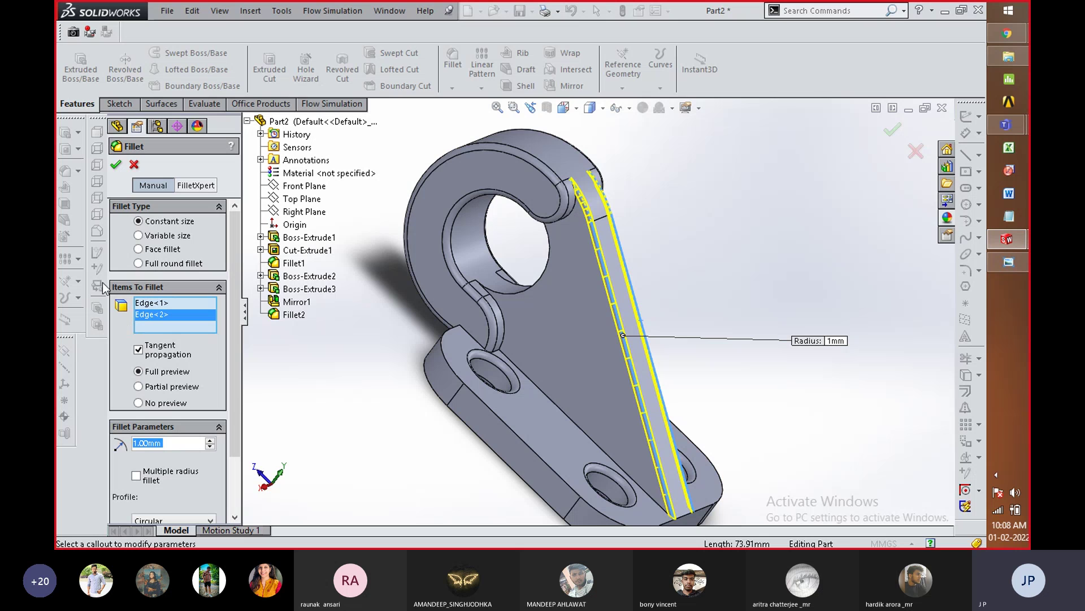
left_click(117, 166)
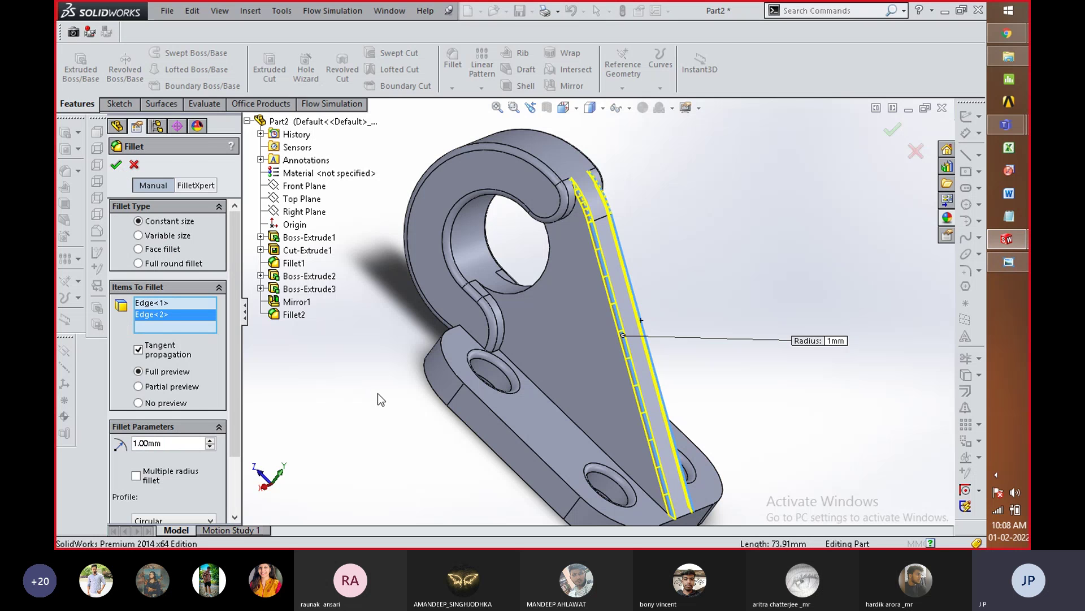
key("alt+Tab")
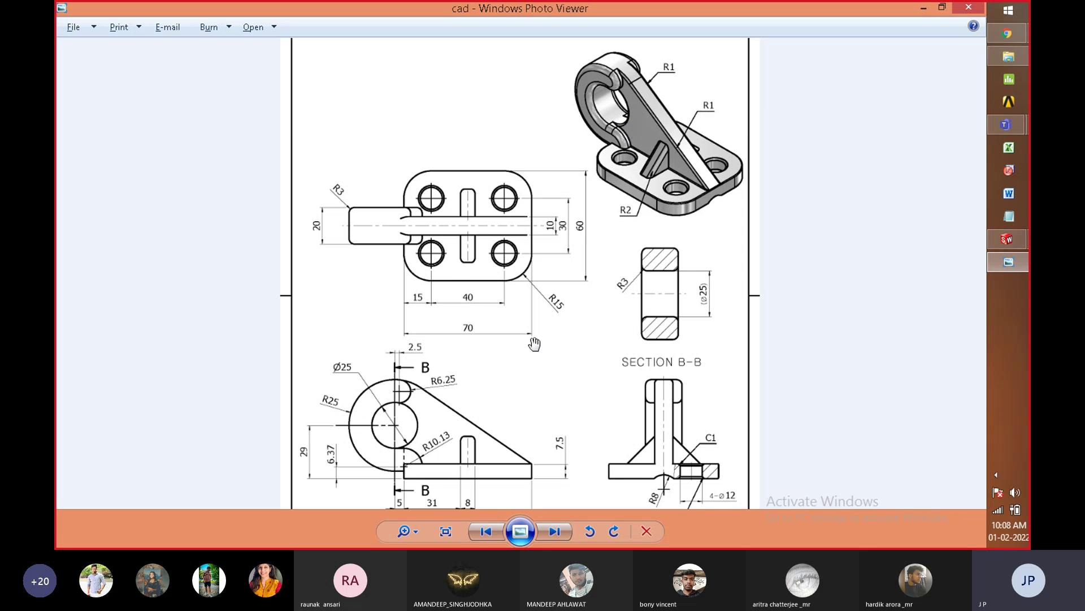
Step: Fillet both arc edges inside the hook's hole at 1 mm, creating Fillet4
key("alt+Tab")
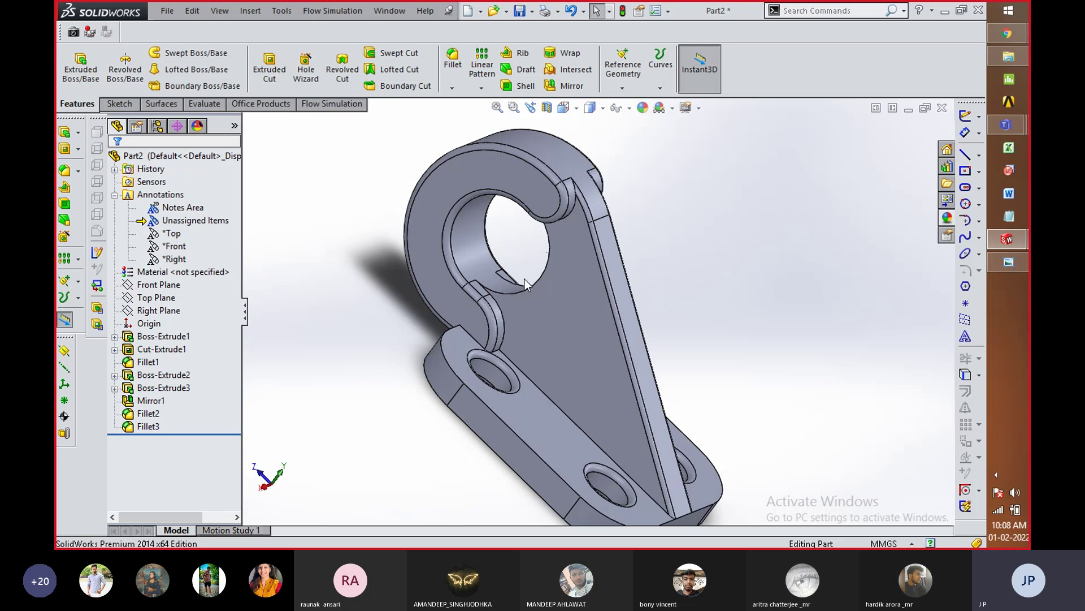
left_click(453, 61)
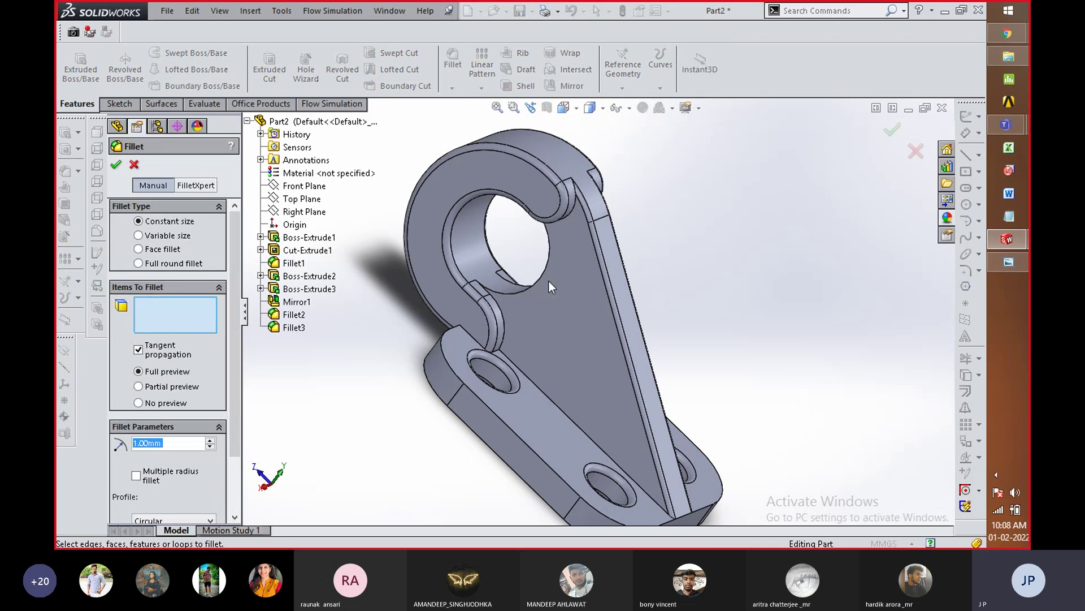
left_click(540, 276)
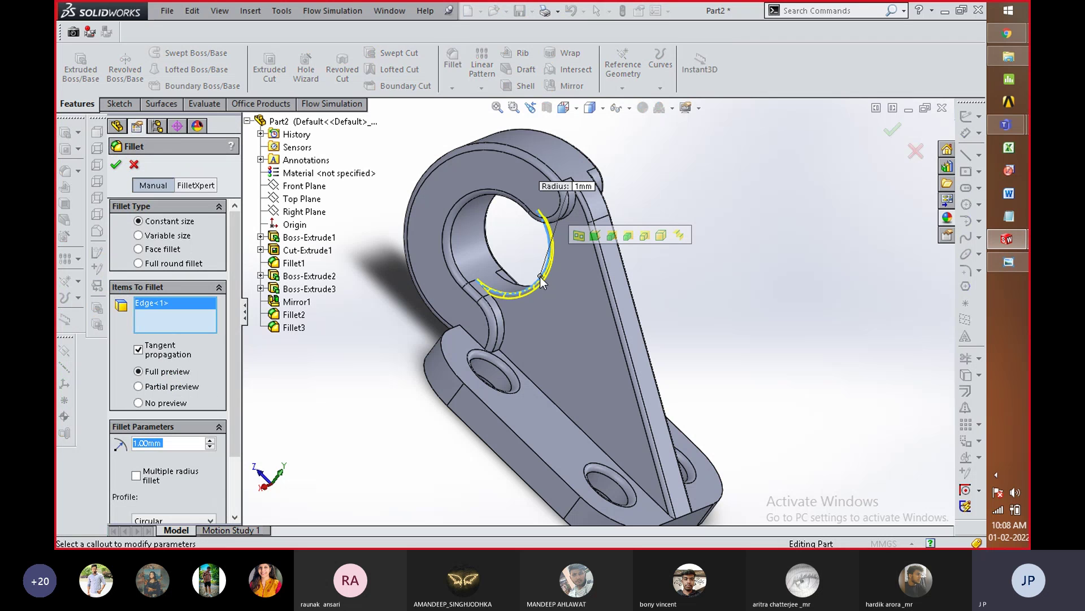
mouse_move(526, 286)
middle_mouse_down()
mouse_move(520, 254)
mouse_move(526, 280)
middle_mouse_up()
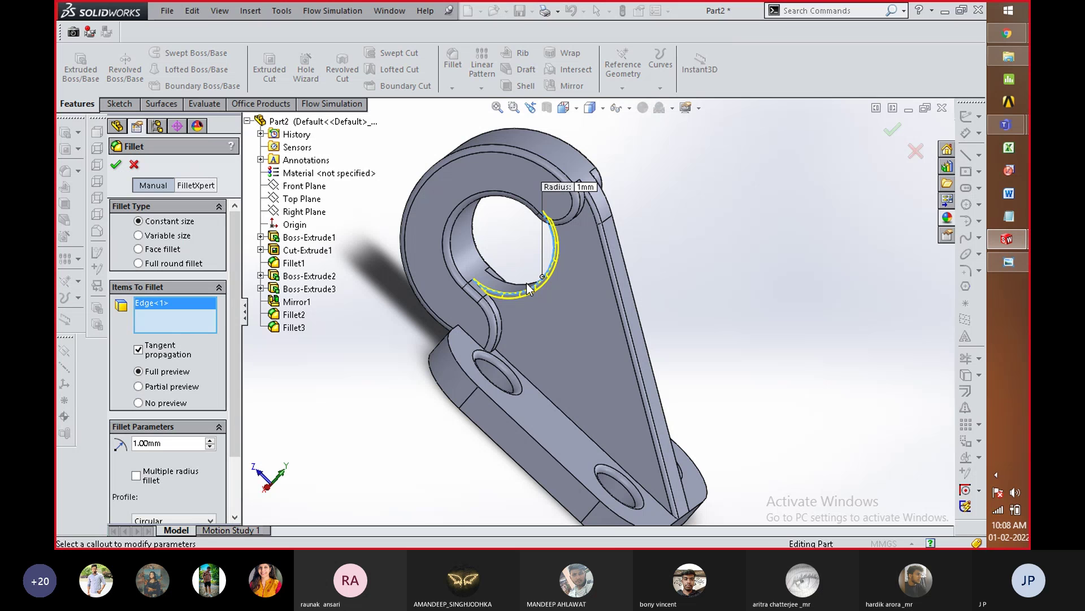
left_click(527, 283)
left_click(116, 165)
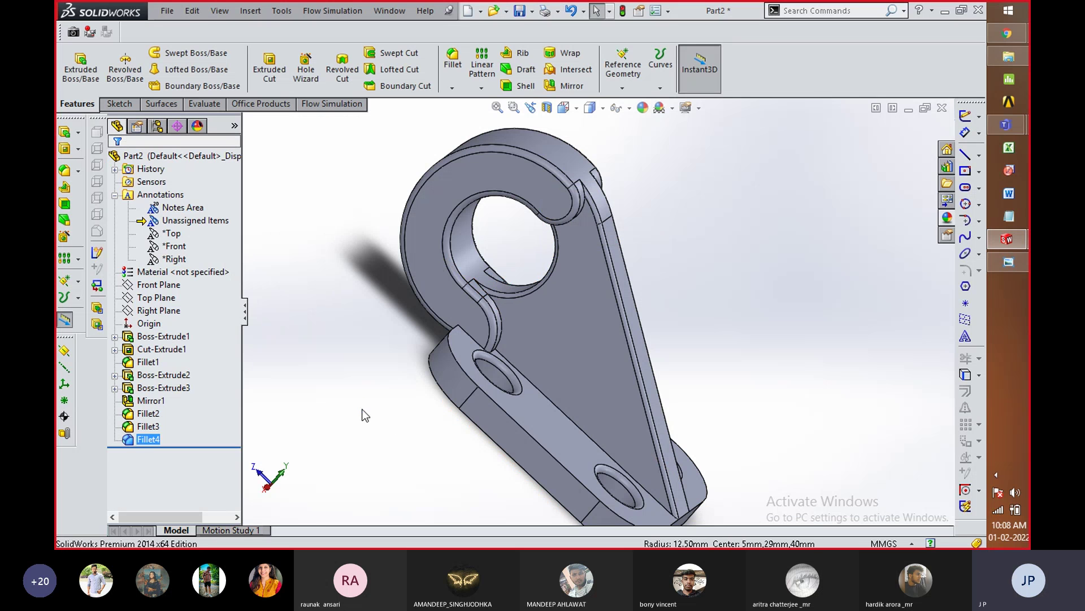
middle_click_drag(541, 329, 523, 249)
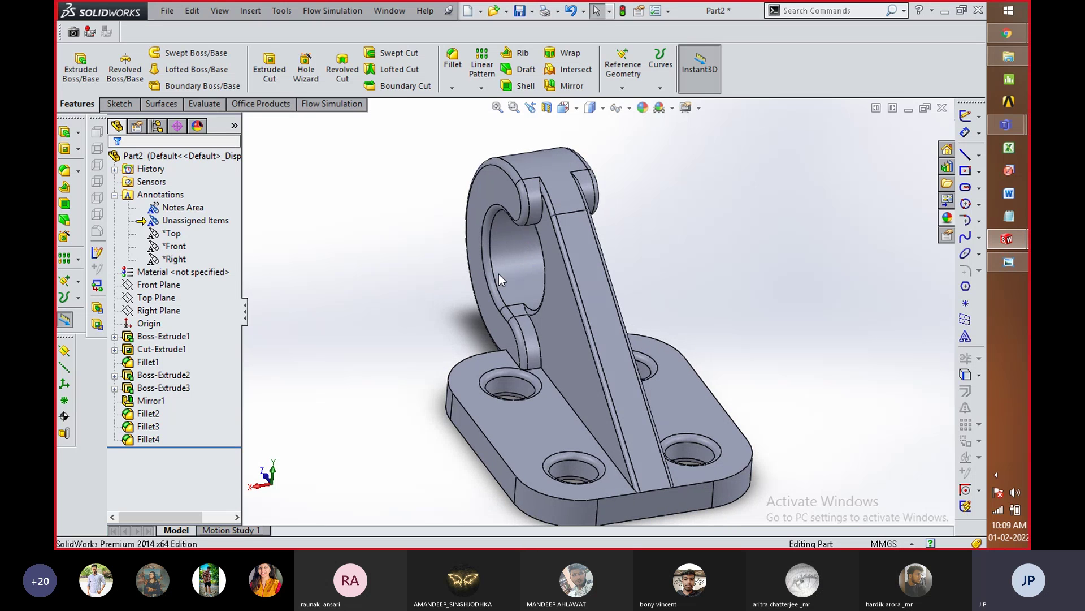
key("alt+Tab")
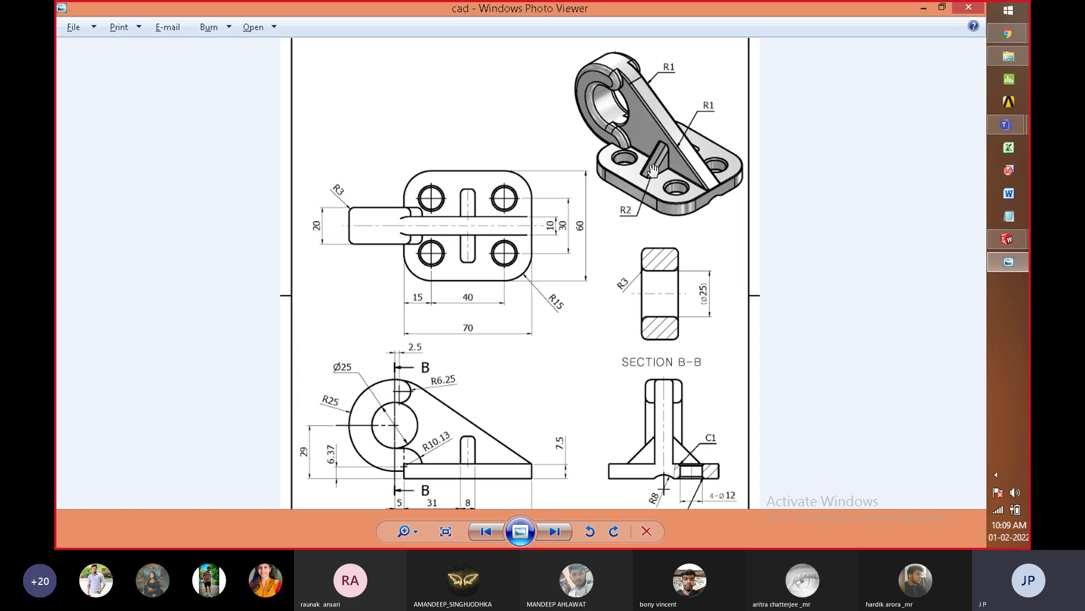
left_click_drag(504, 449, 463, 373)
scroll(443, 384, "up", 3)
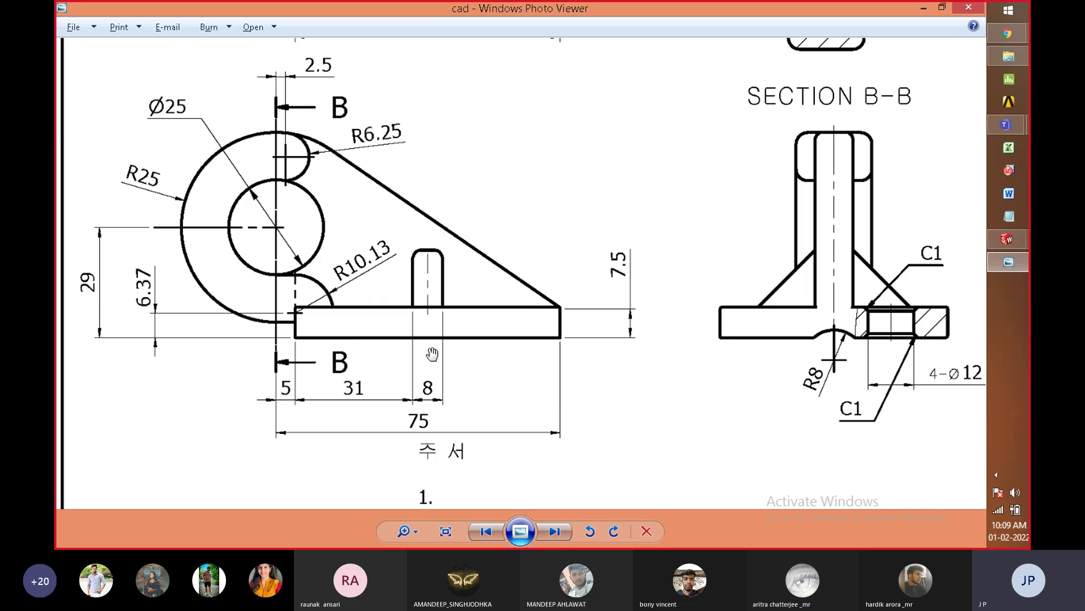
scroll(432, 342, "down", 2)
scroll(432, 342, "up", 2)
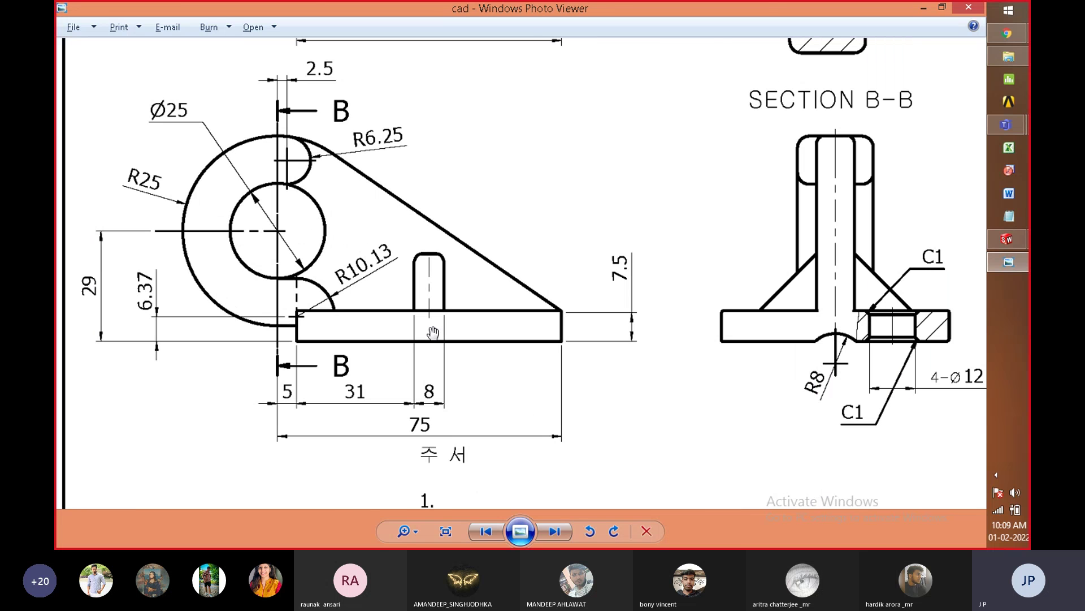
key("alt+Tab")
middle_click_drag(456, 296, 493, 385)
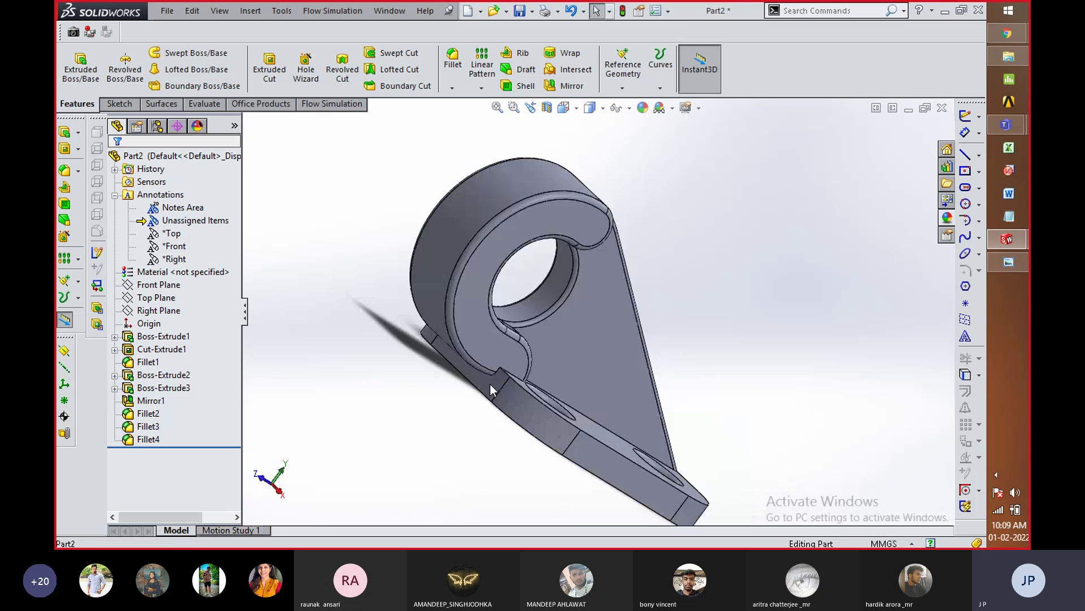
Step: Create a reference plane from the base end face, flipped, offset 31 mm
left_click(490, 384)
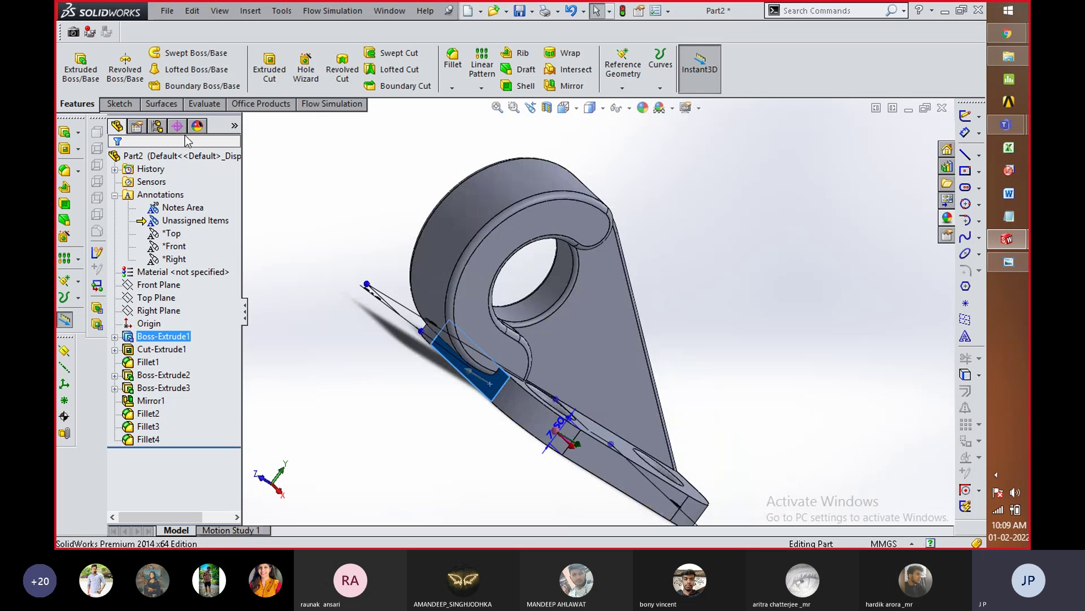
left_click(623, 84)
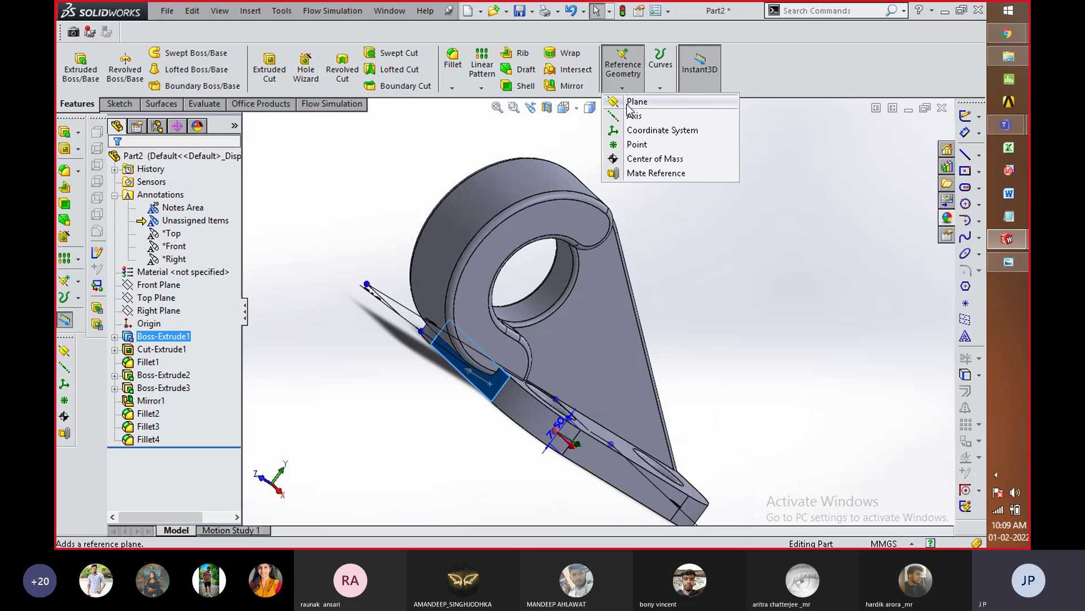
left_click(627, 99)
middle_click_drag(684, 346, 672, 305)
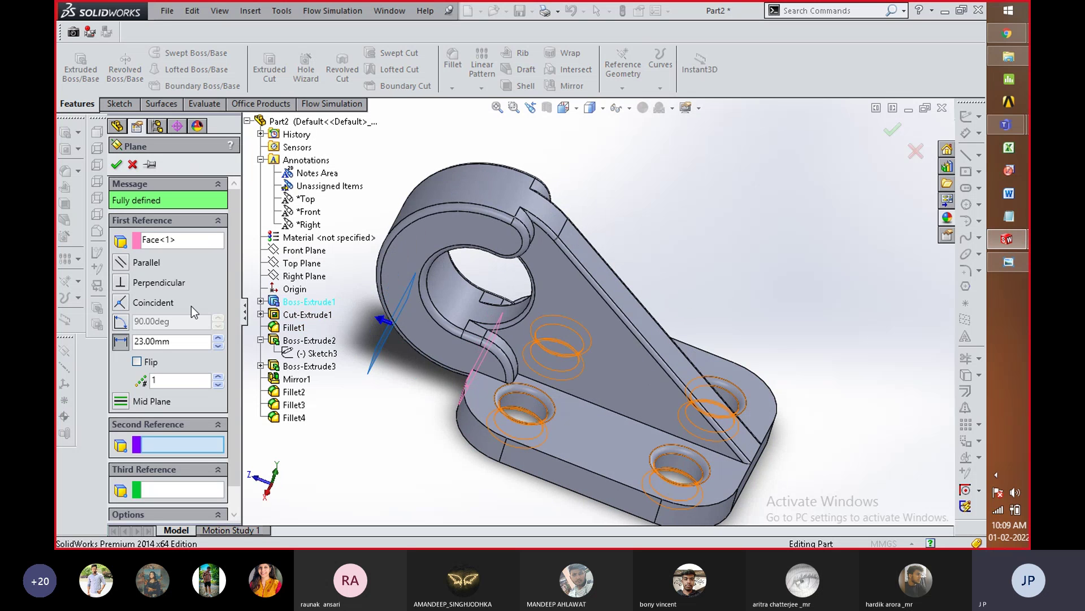
left_click(137, 361)
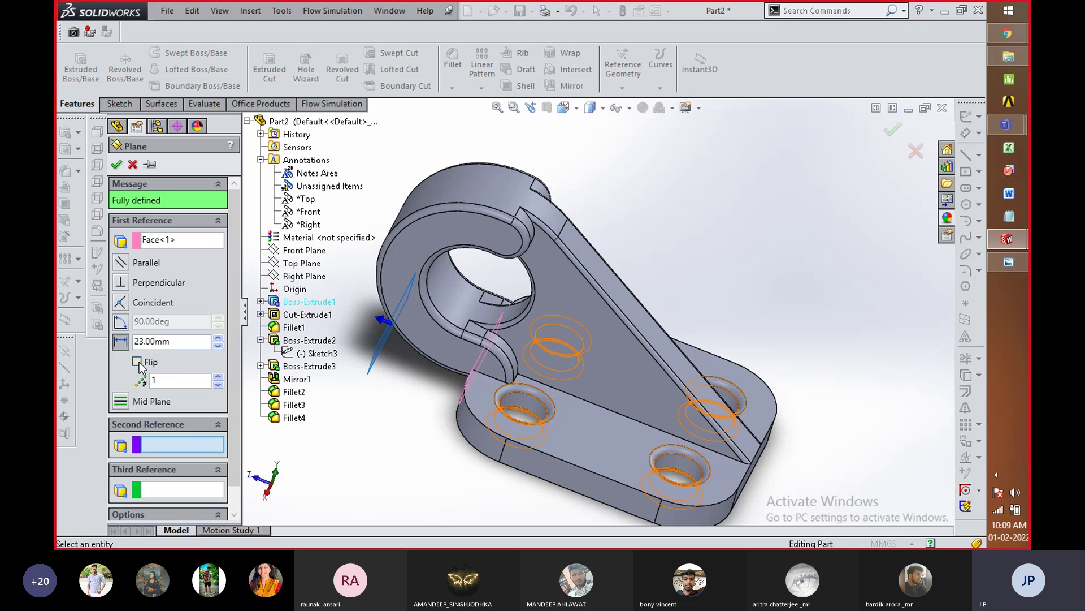
double_click(191, 342)
type("31")
key("Return")
key("alt+Tab")
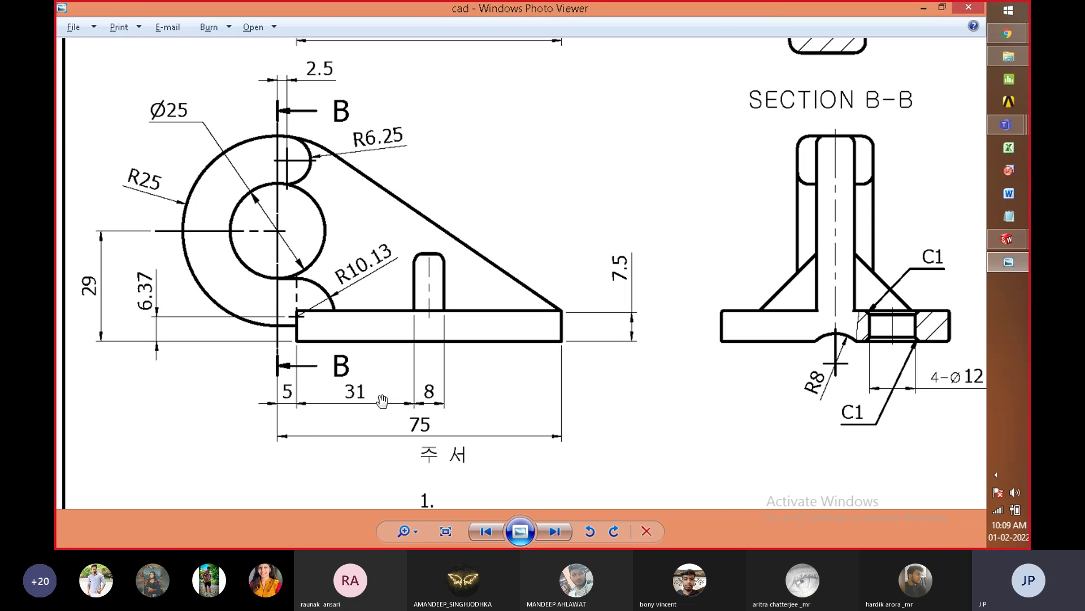
Step: Change the plane offset to 35 mm and confirm Plane1
key("alt+Tab")
left_click_drag(180, 341, 117, 344)
type("35")
key("Return")
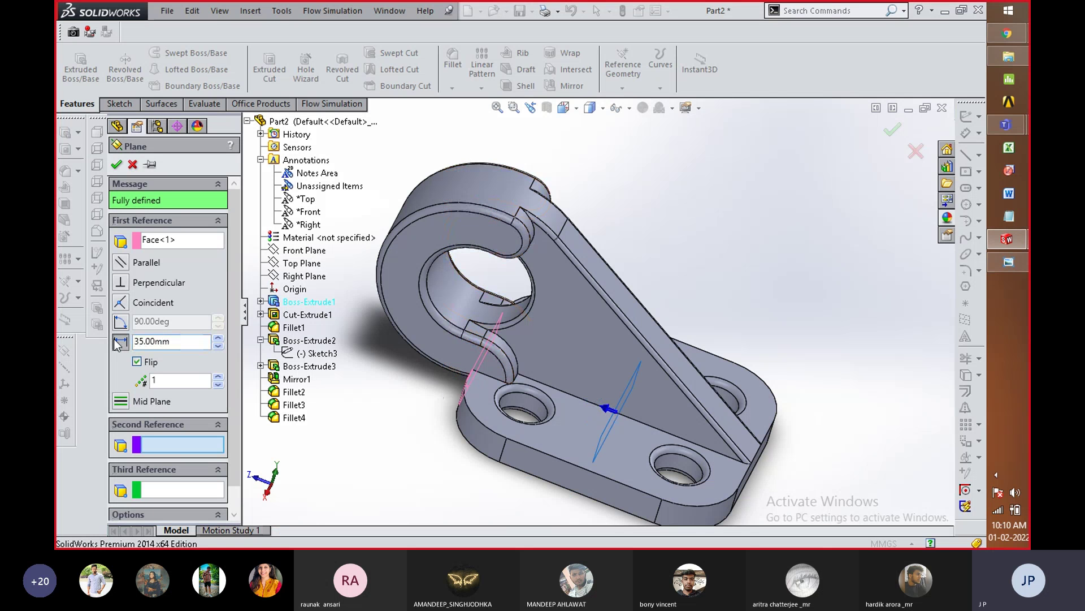
left_click(116, 164)
Step: Open a sketch on Plane1, then exit it discarding changes
right_click(150, 453)
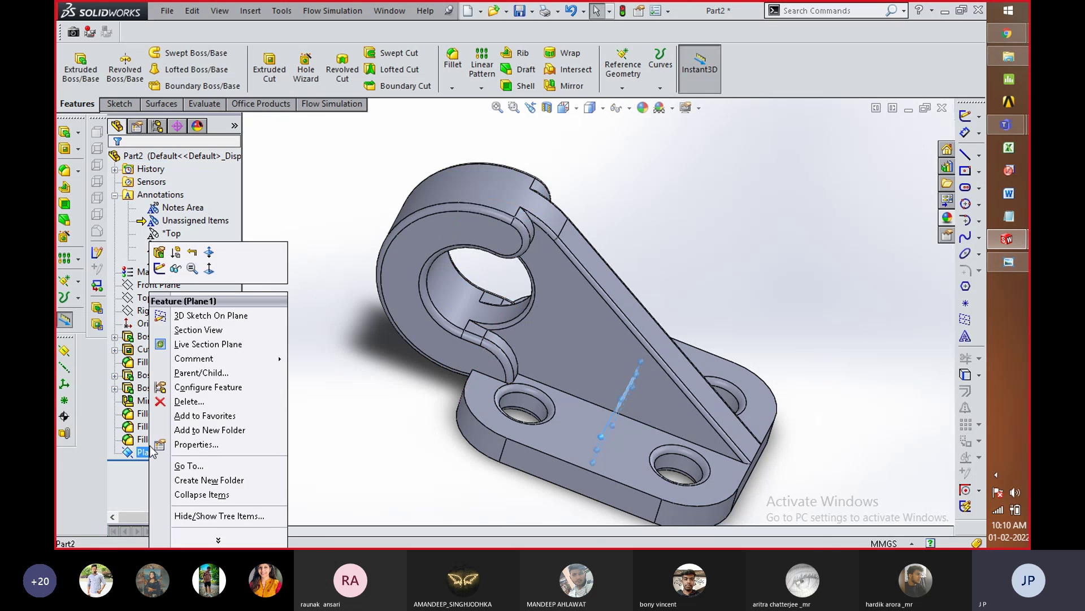
left_click(164, 272)
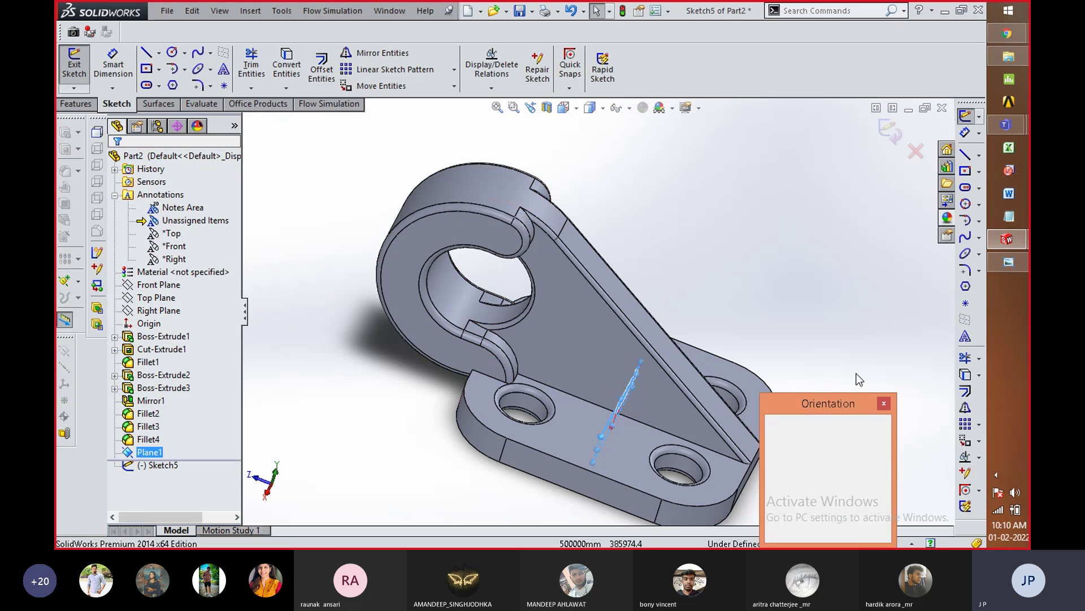
left_click(499, 392)
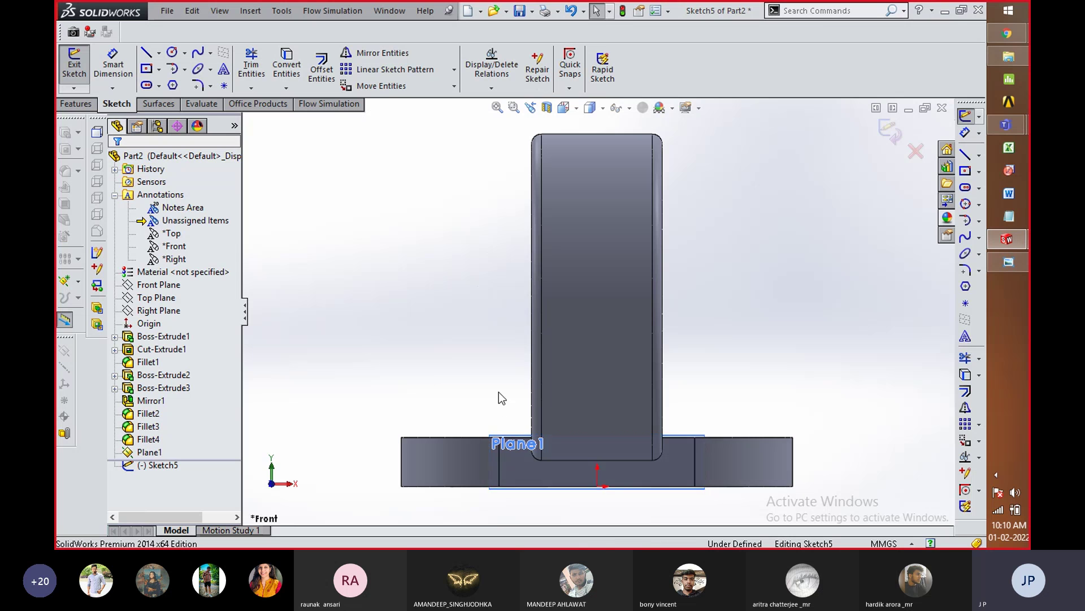
scroll(502, 402, "down", 3)
scroll(633, 459, "down", 3)
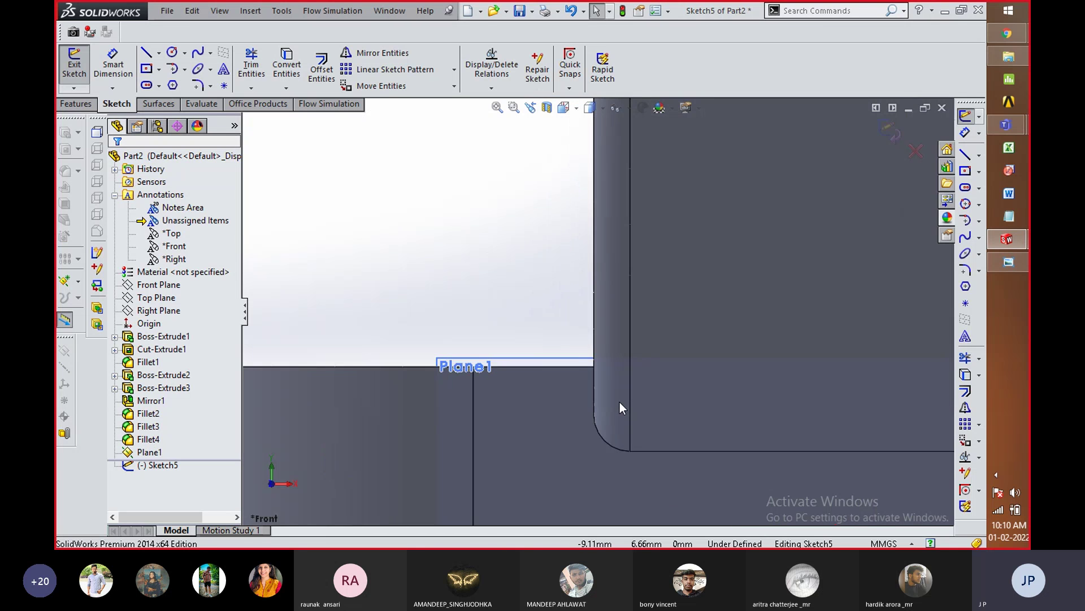
scroll(620, 402, "up", 2)
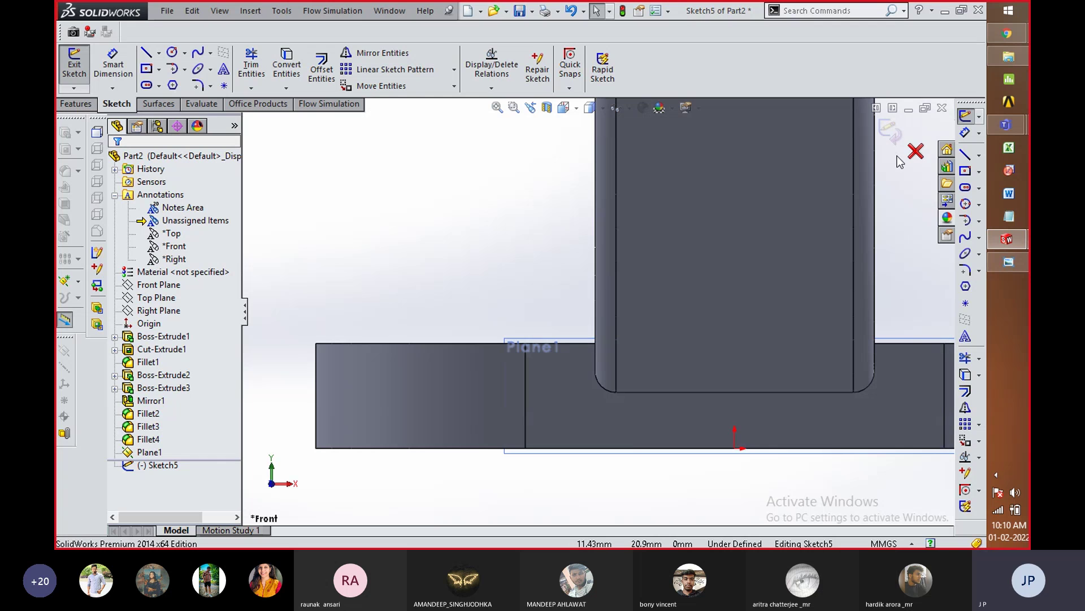
left_click(916, 150)
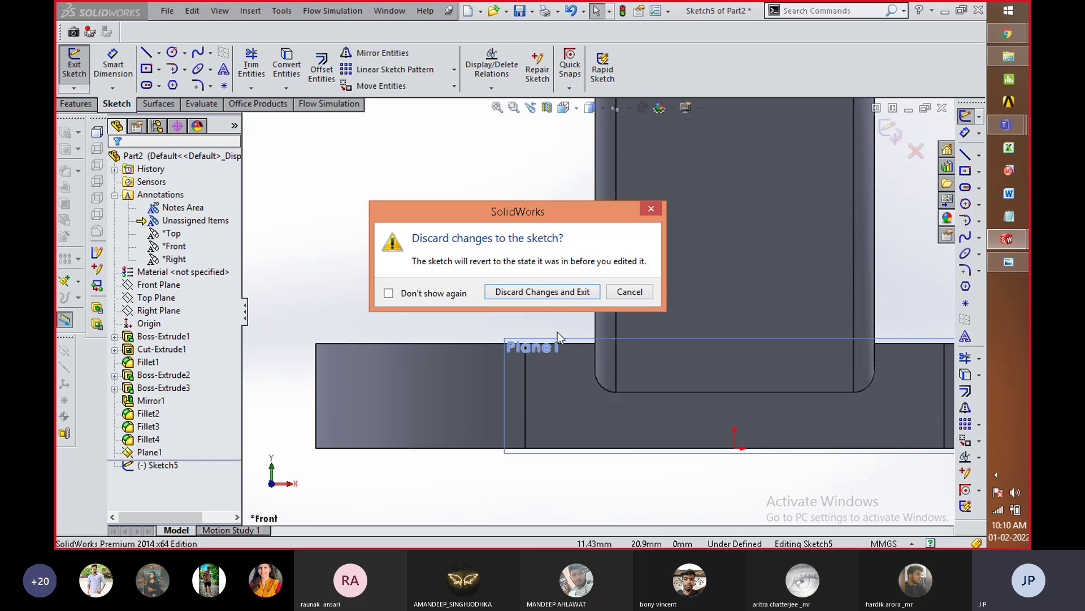
left_click(562, 295)
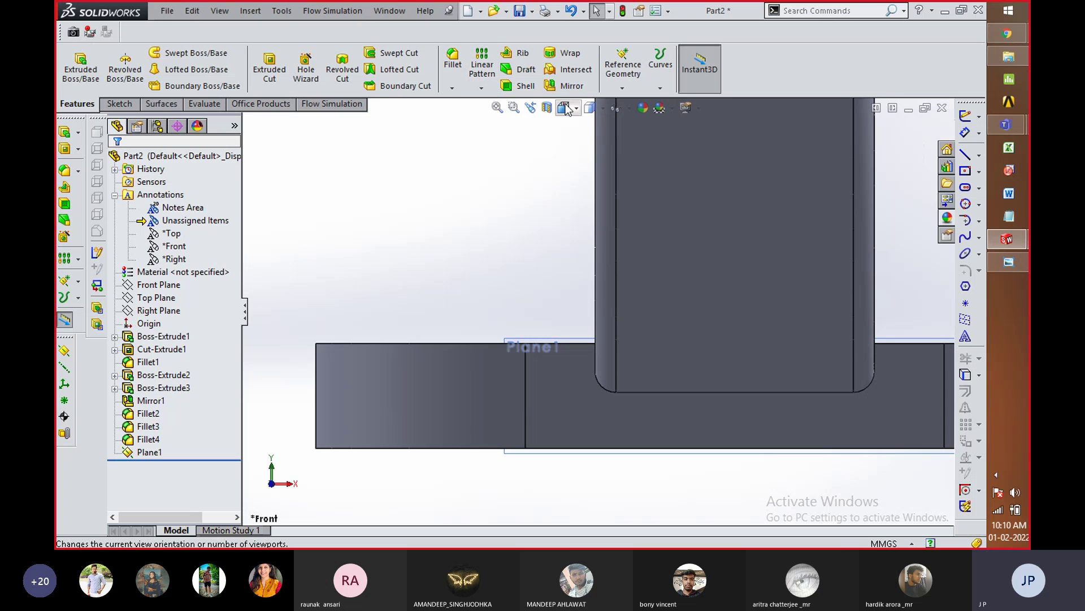
Step: Start Sketch6 on Plane1 and bring up the reference drawing
left_click(148, 451)
left_click(516, 57)
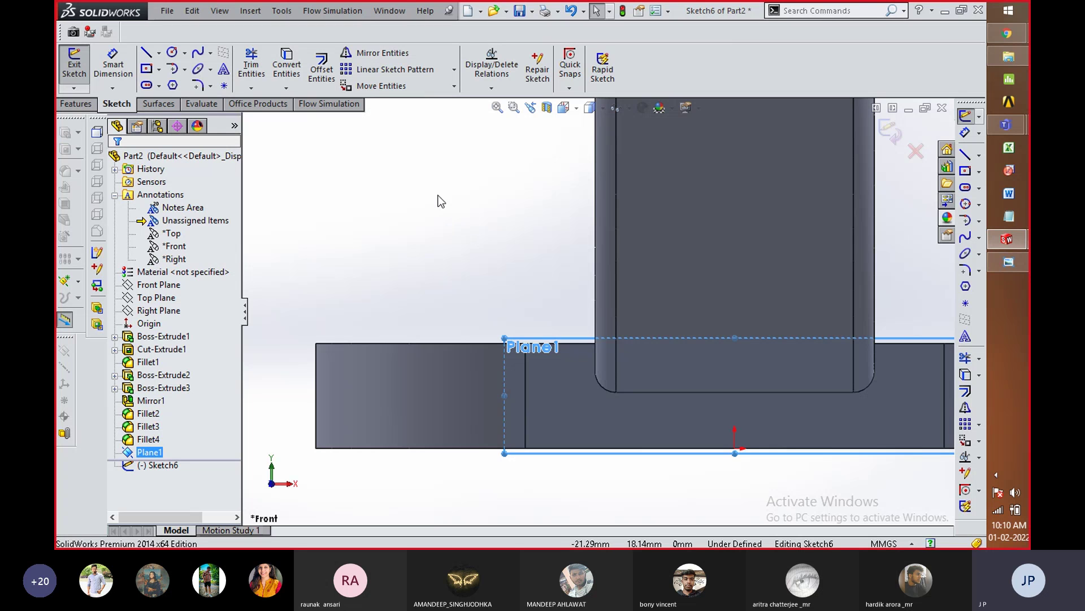
left_click(453, 288)
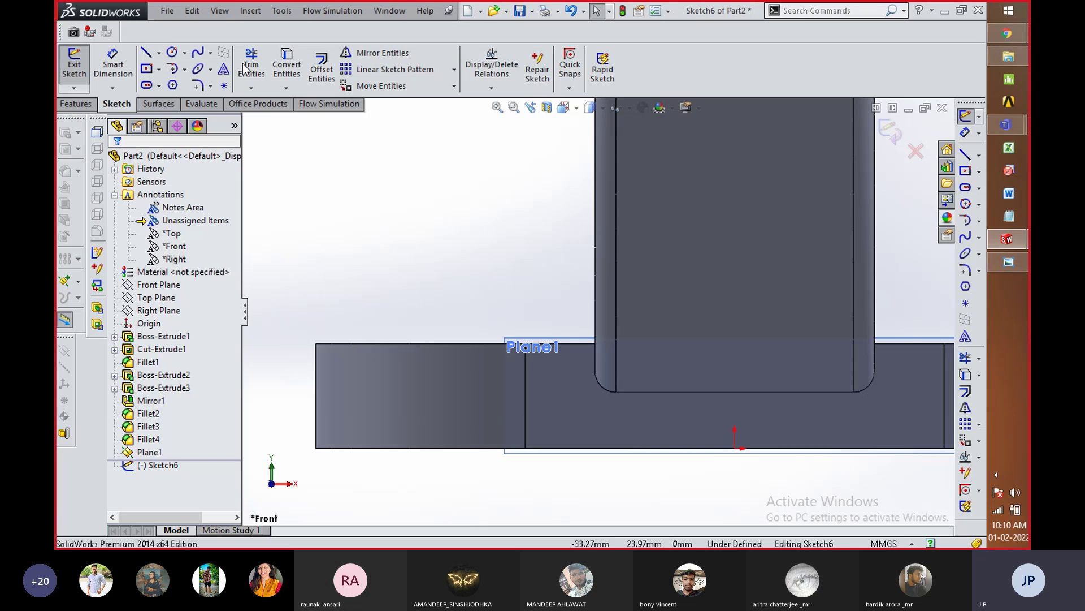
key("alt+Tab")
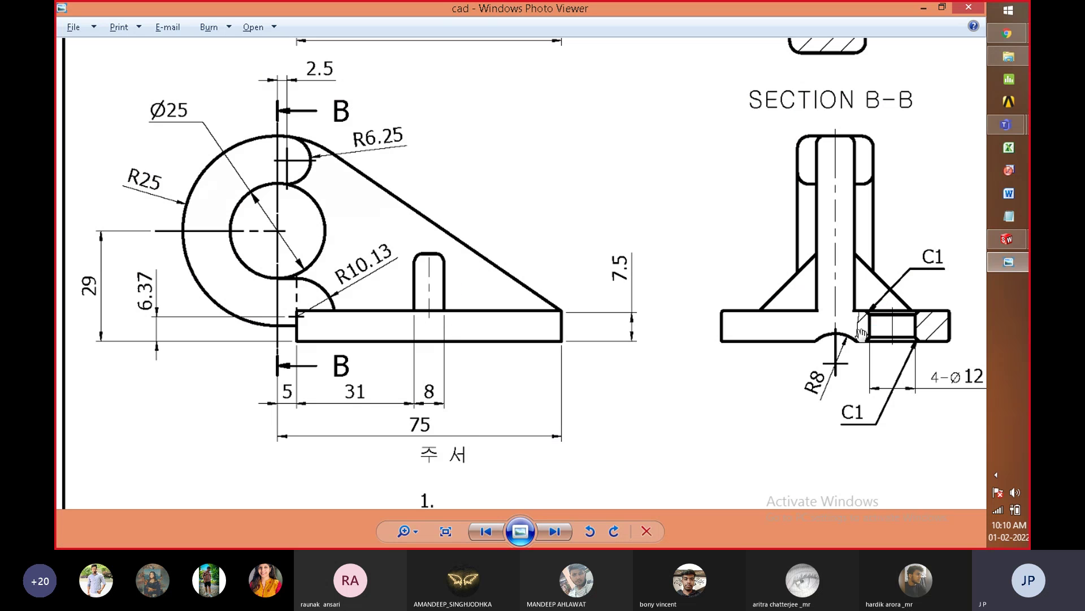
Step: Review the drawing's front and Section B-B views, then return to SolidWorks
scroll(643, 345, "down", 5)
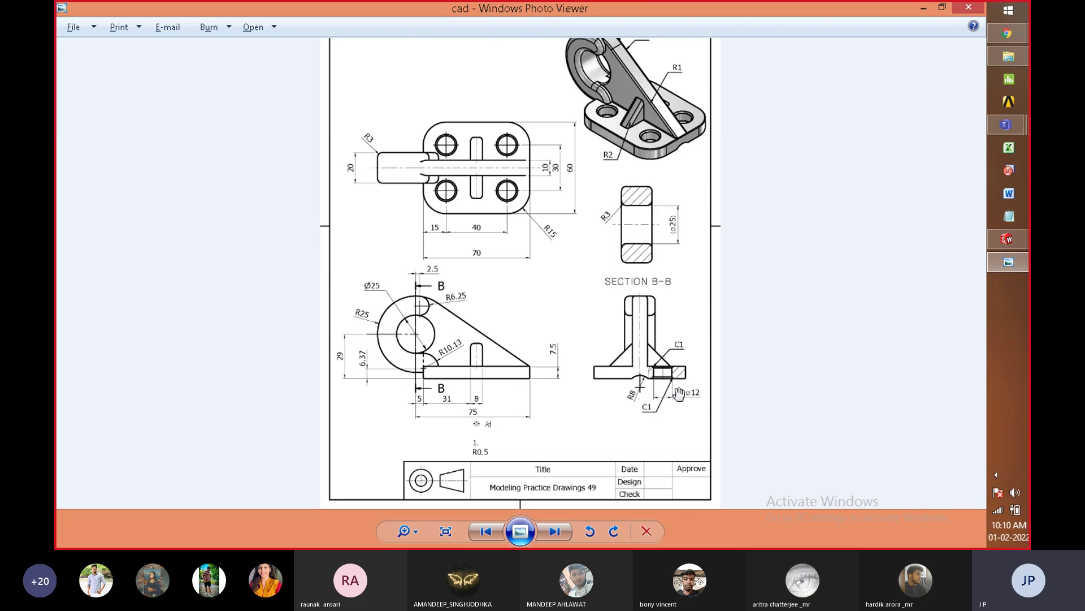
scroll(679, 393, "up", 3)
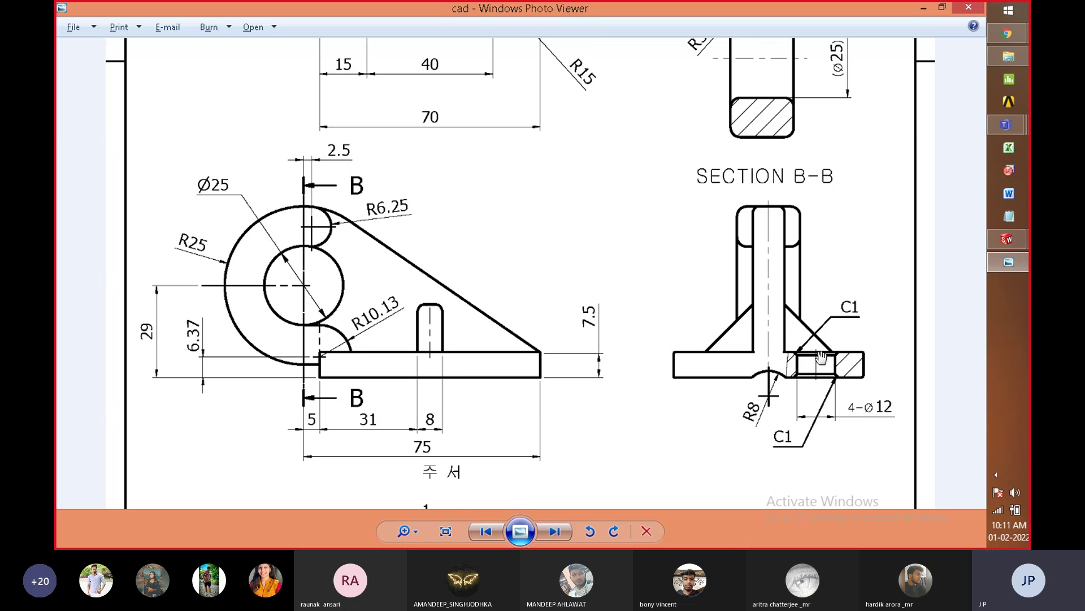
key("alt+Tab")
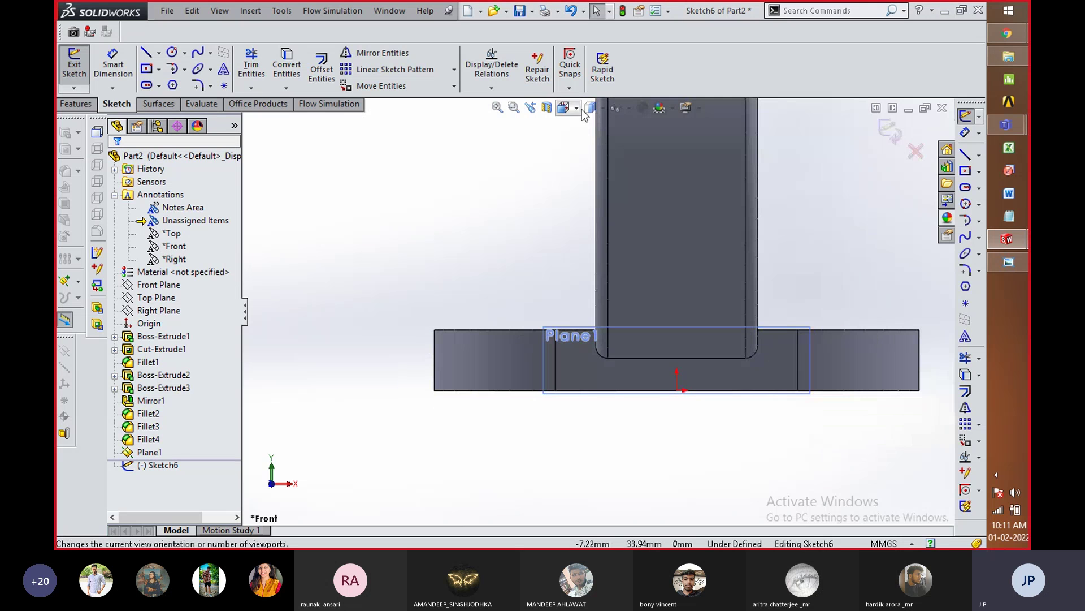
Step: Switch the display style to Hidden Lines Visible so hidden edges show dashed
left_click(603, 109)
left_click(590, 177)
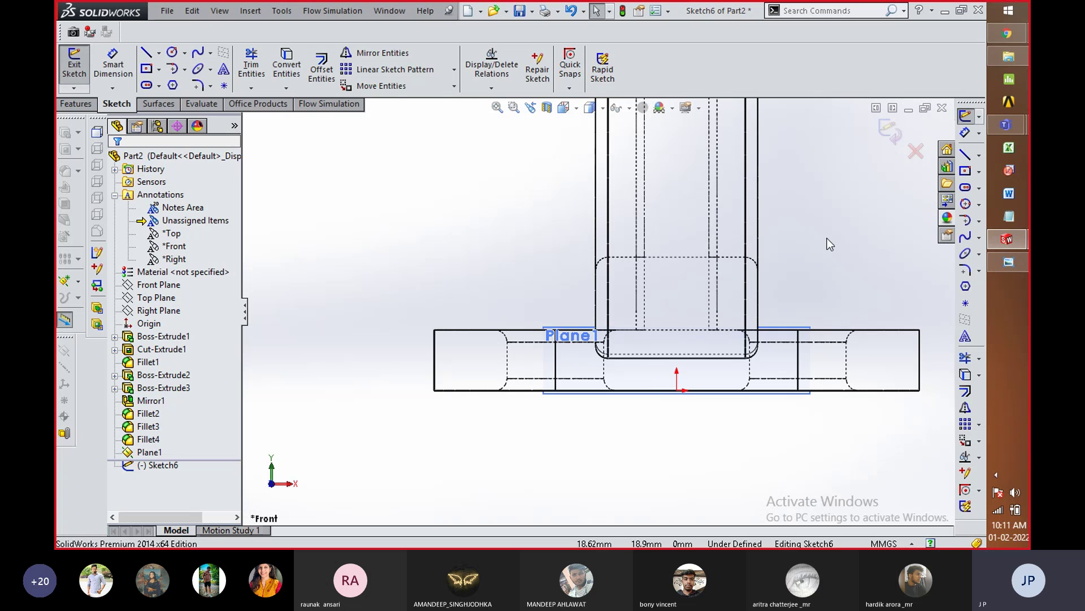
key("z")
scroll(819, 239, "down", 2)
scroll(722, 254, "up", 2)
Step: Sketch a slanted line from the upright's vertical edge down to the base's top edge
right_click_drag(789, 233, 731, 237)
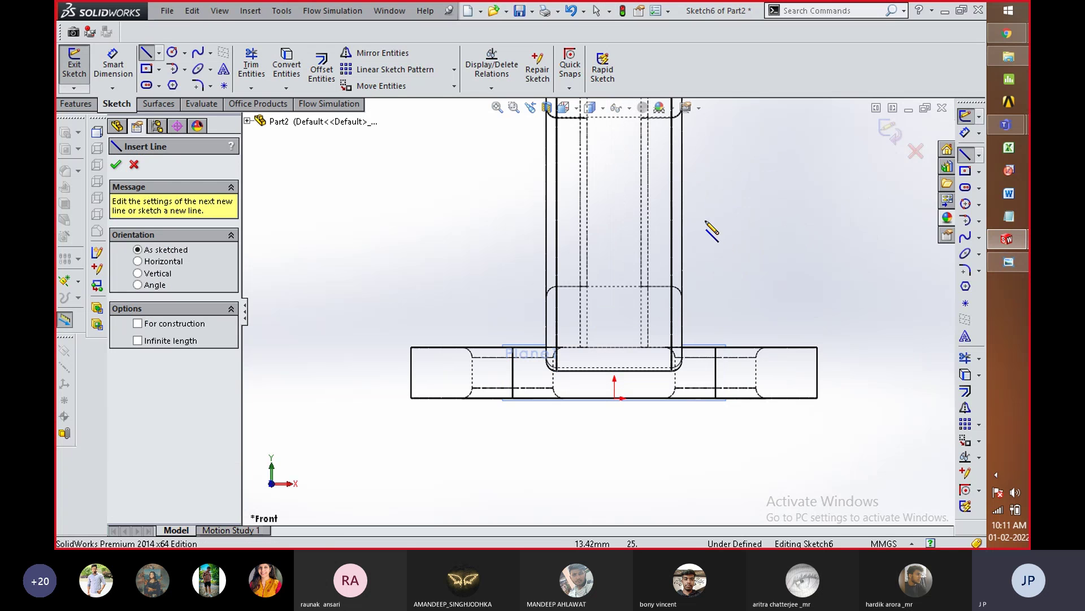
left_click(683, 253)
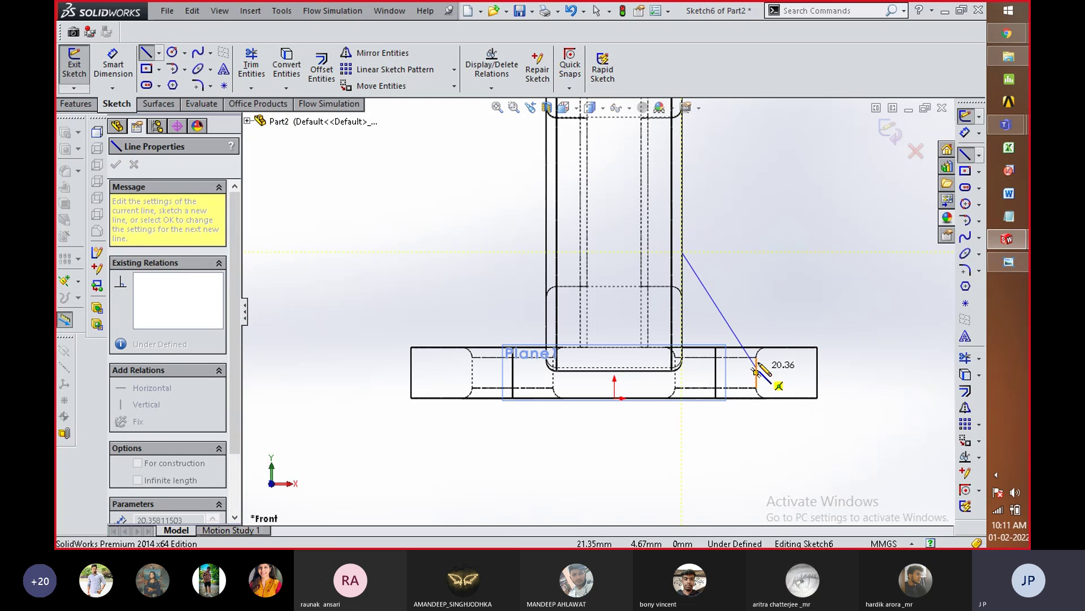
scroll(755, 359, "up", 3)
scroll(634, 347, "down", 5)
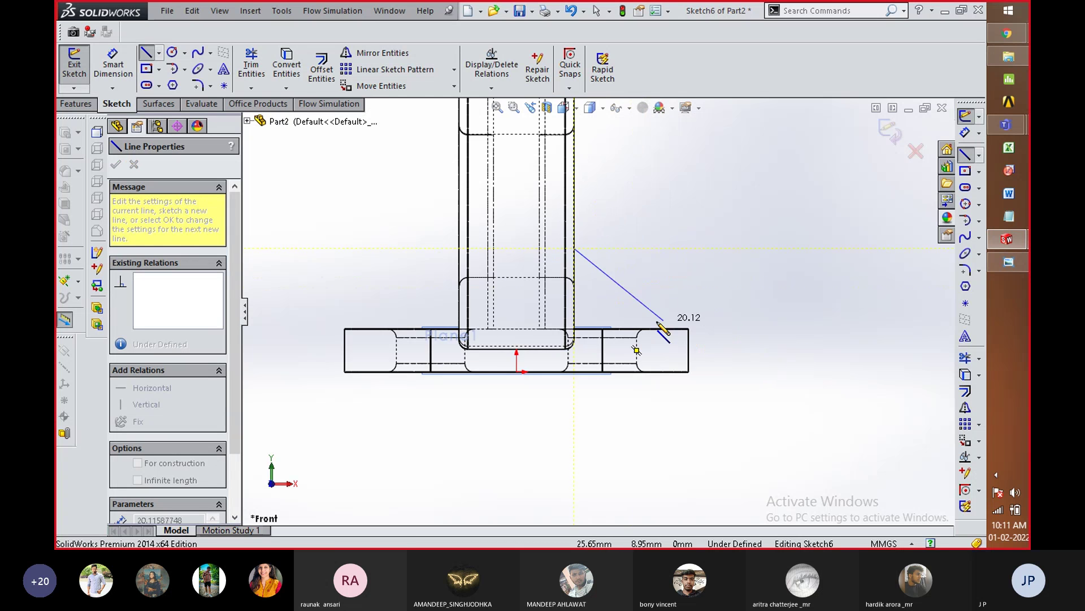
scroll(615, 337, "down", 5)
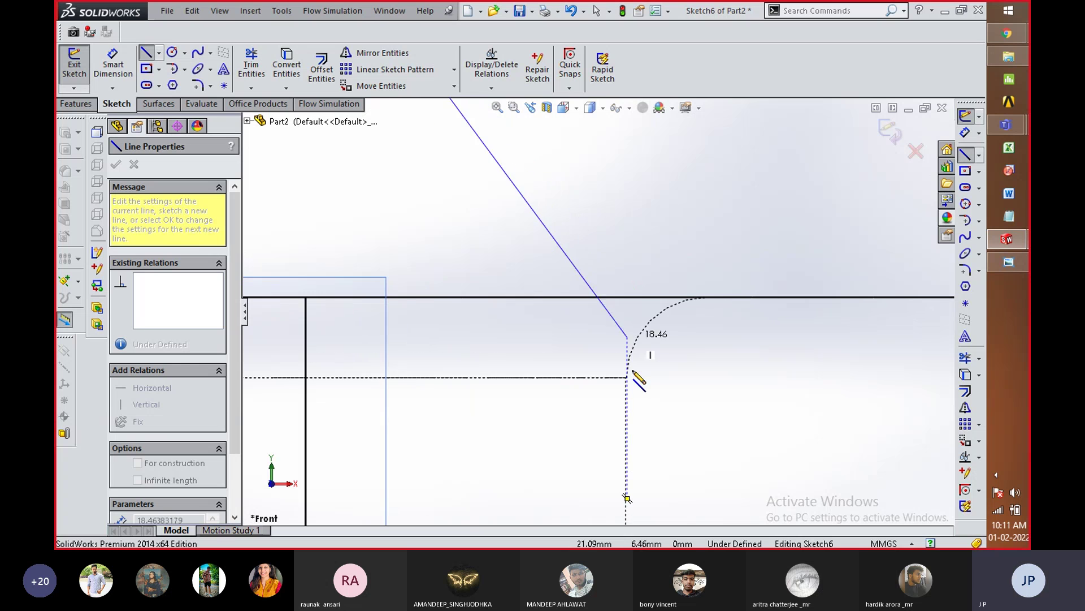
left_click(628, 297)
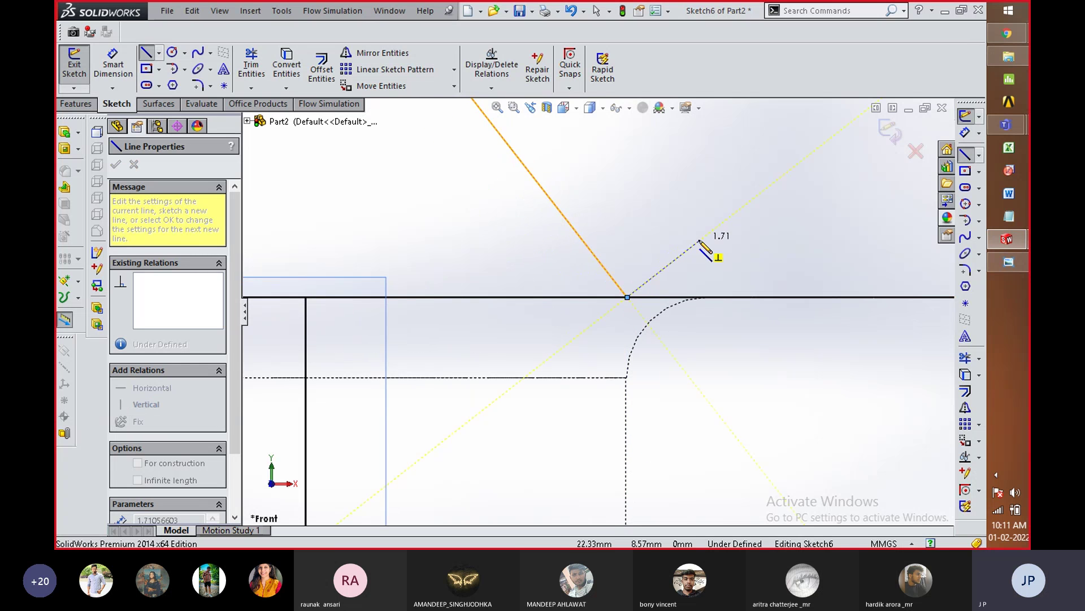
right_click(771, 247)
left_click(807, 113)
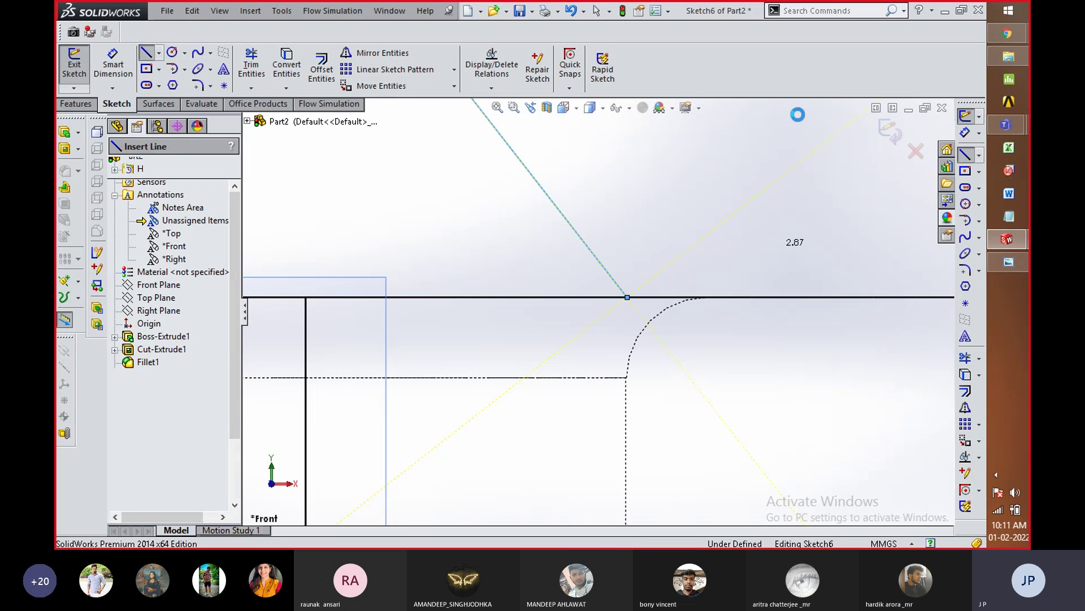
scroll(822, 333, "up", 3)
scroll(303, 299, "down", 1)
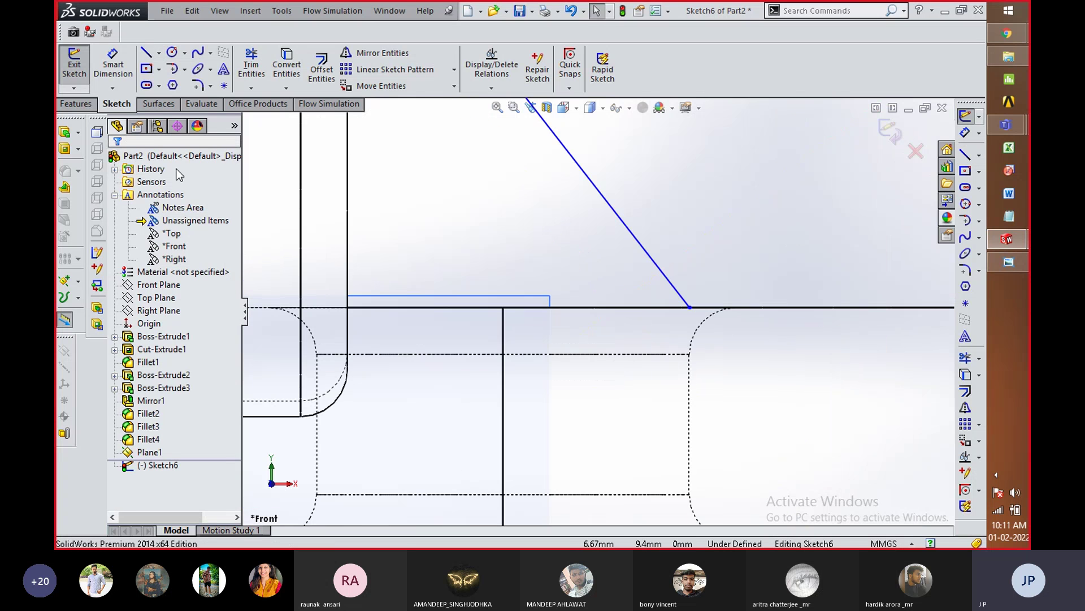
left_click(197, 104)
left_click(124, 82)
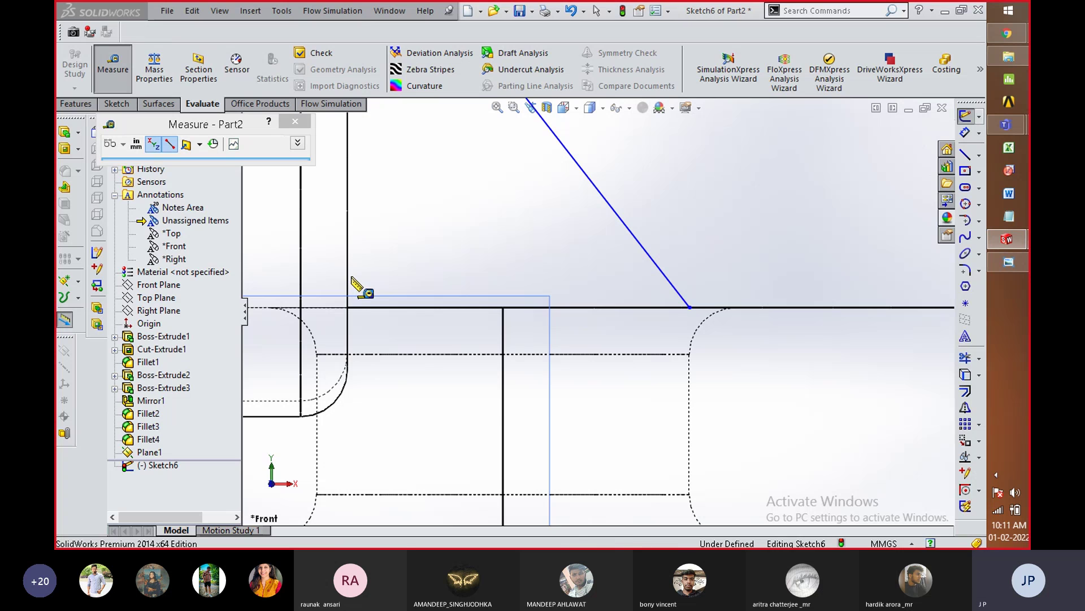
Step: Measure the distance from the upright's vertical edge to the slanted line's lower end
left_click(347, 276)
left_click(690, 307)
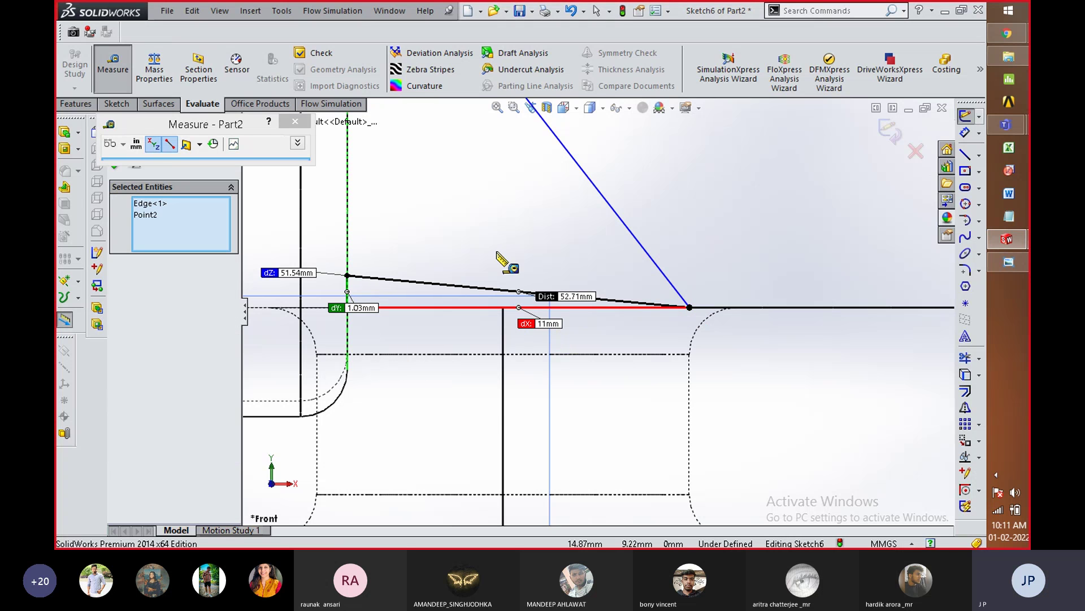
left_click(295, 121)
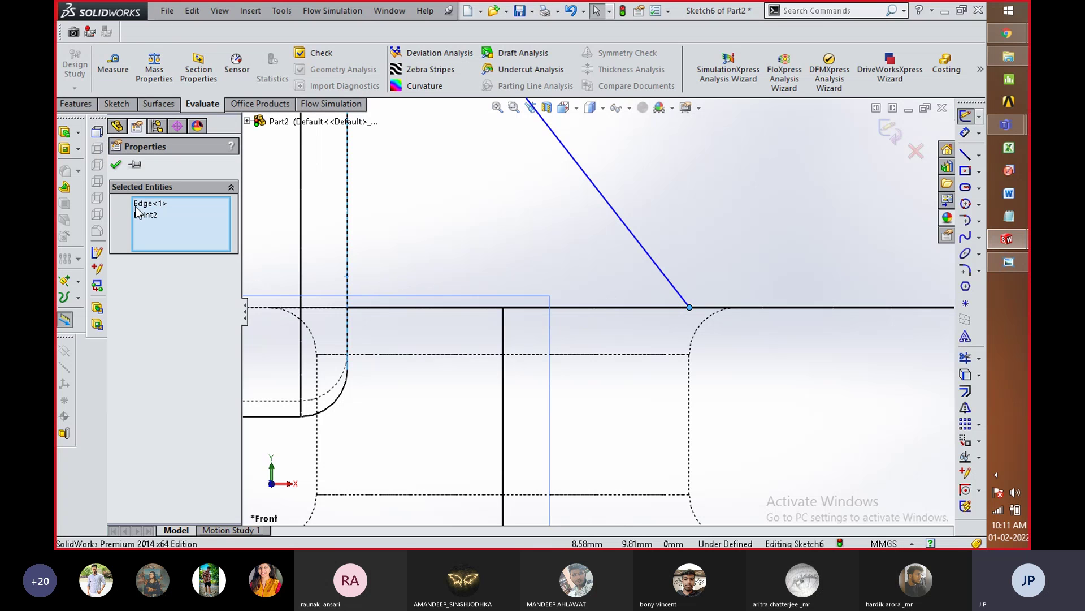
scroll(936, 440, "up", 2)
scroll(612, 432, "up", 2)
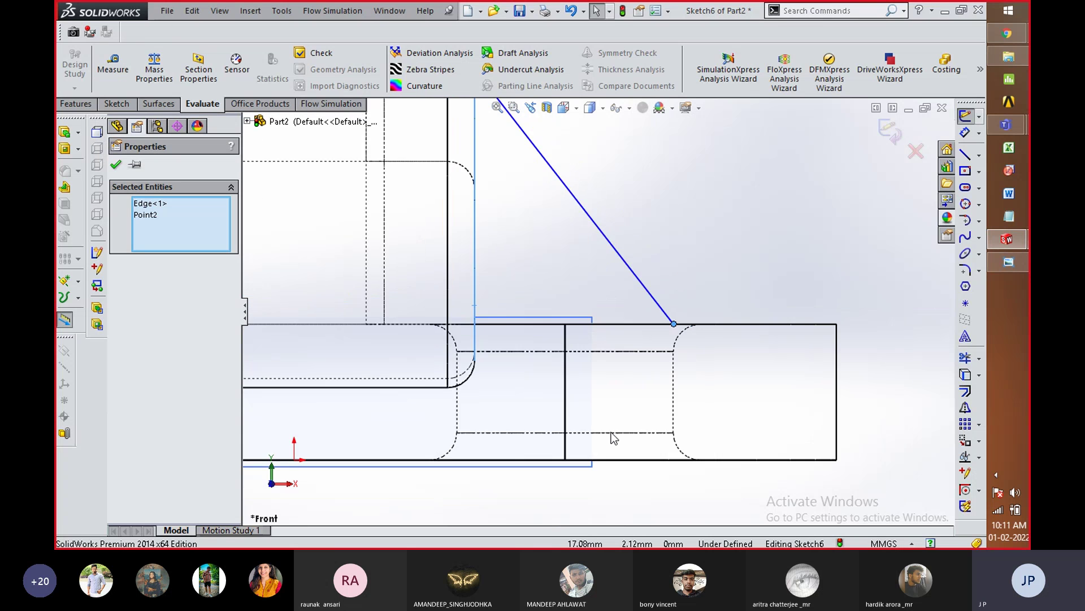
scroll(762, 213, "down", 2)
Step: Dimension the slanted line's top endpoint 11 mm above the base top edge and exit the sketch
right_click_drag(854, 267, 831, 230)
right_click_drag(568, 203, 562, 176)
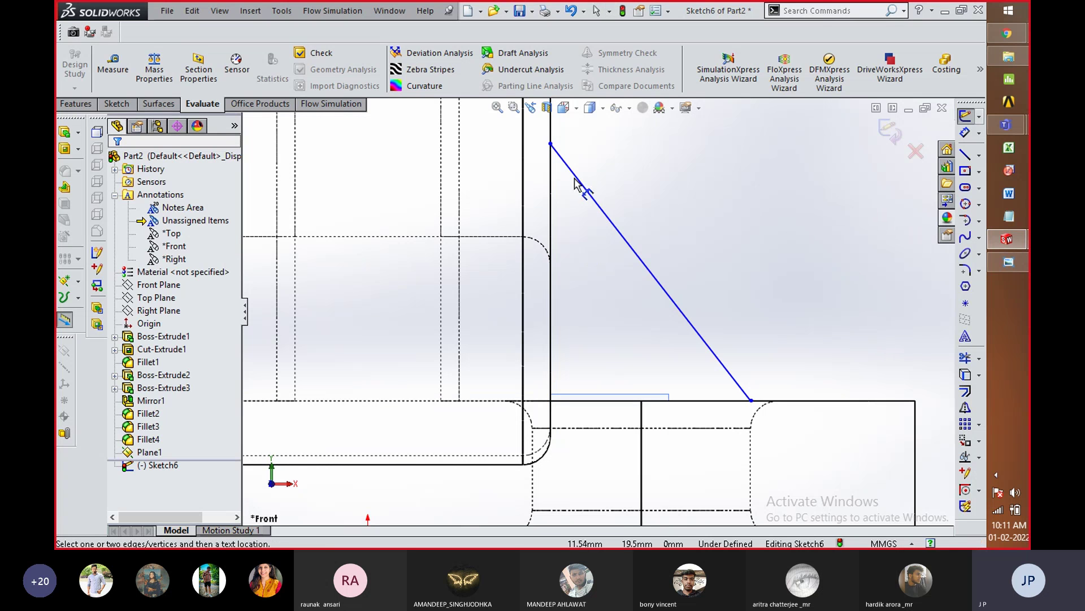
left_click(551, 144)
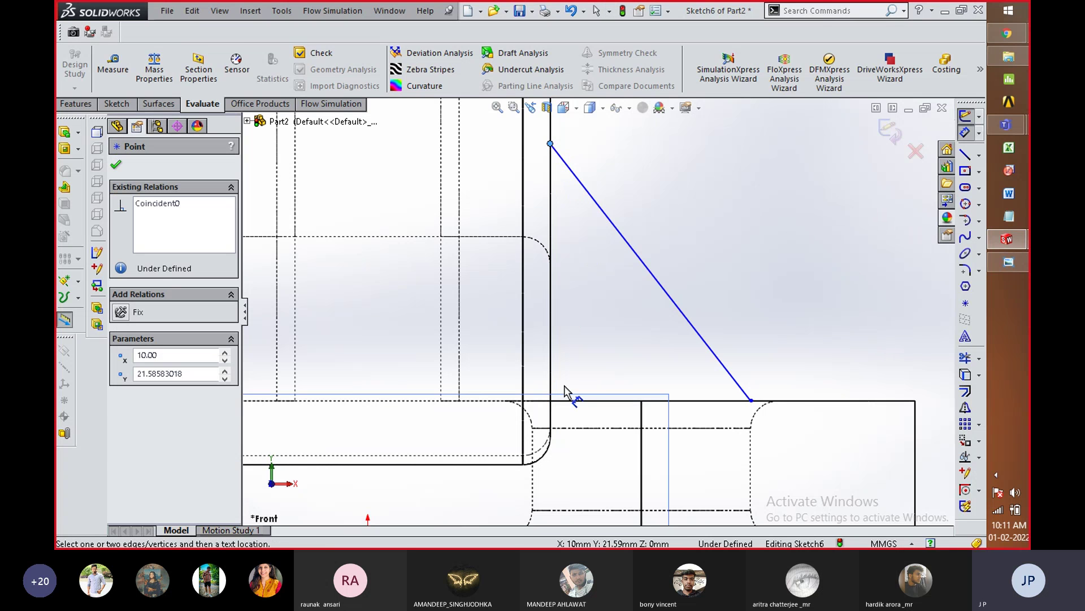
left_click(591, 401)
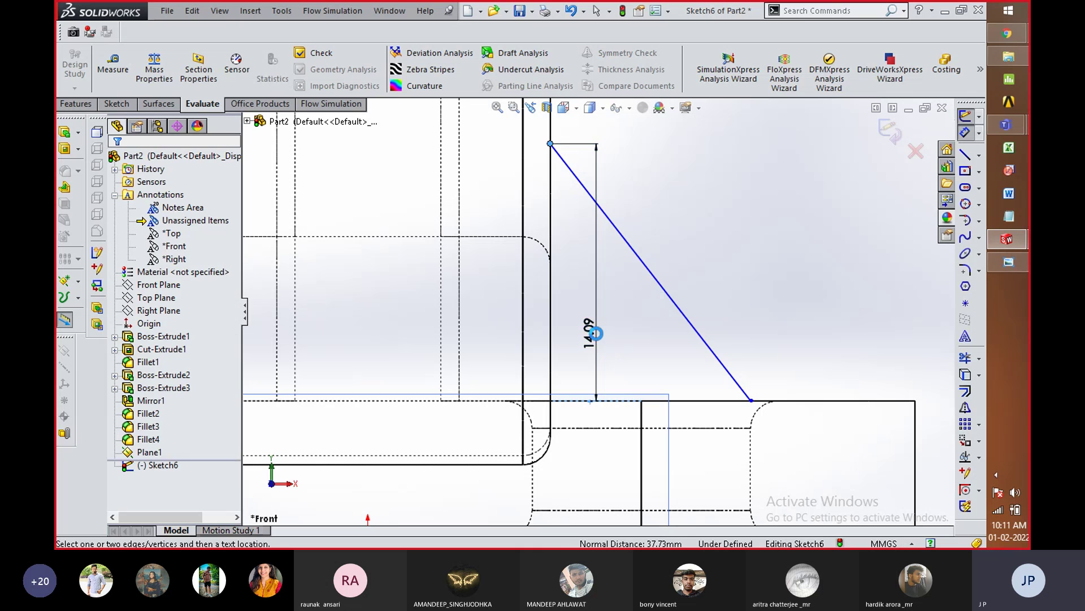
left_click(596, 334)
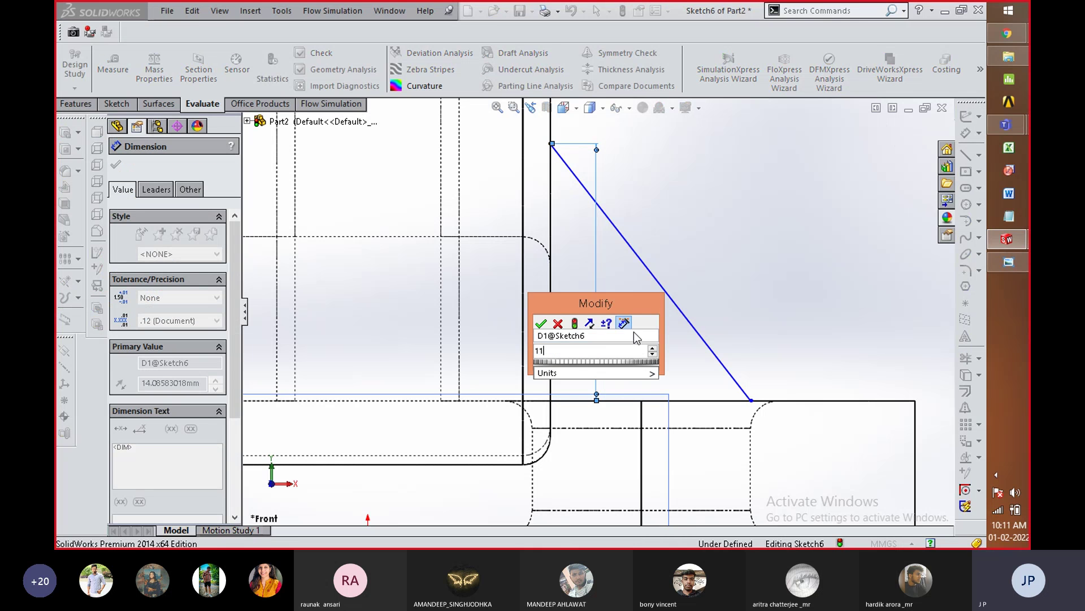
key("Return")
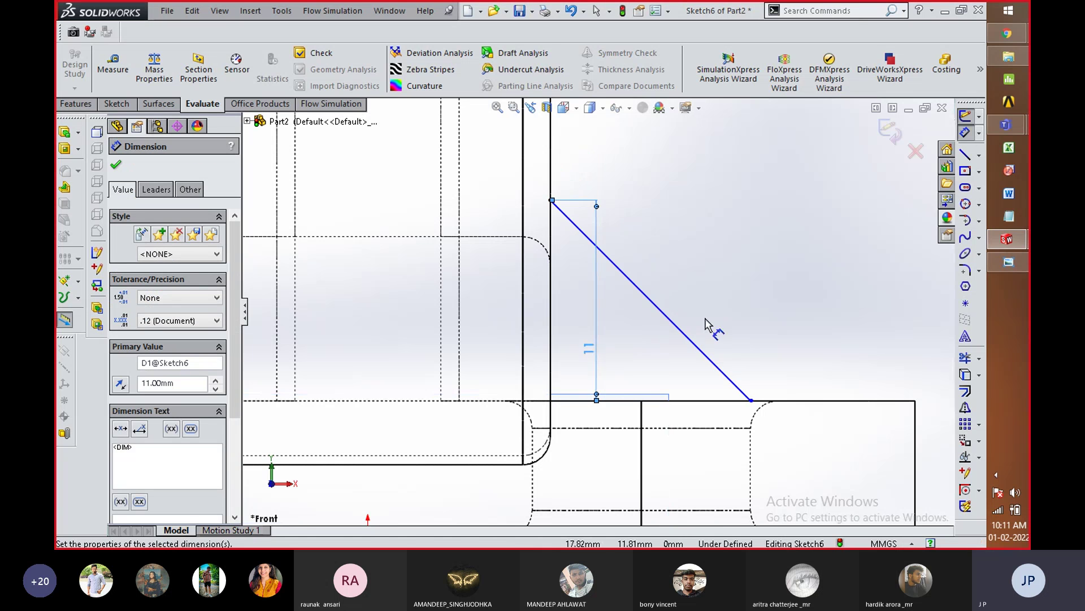
left_click(887, 133)
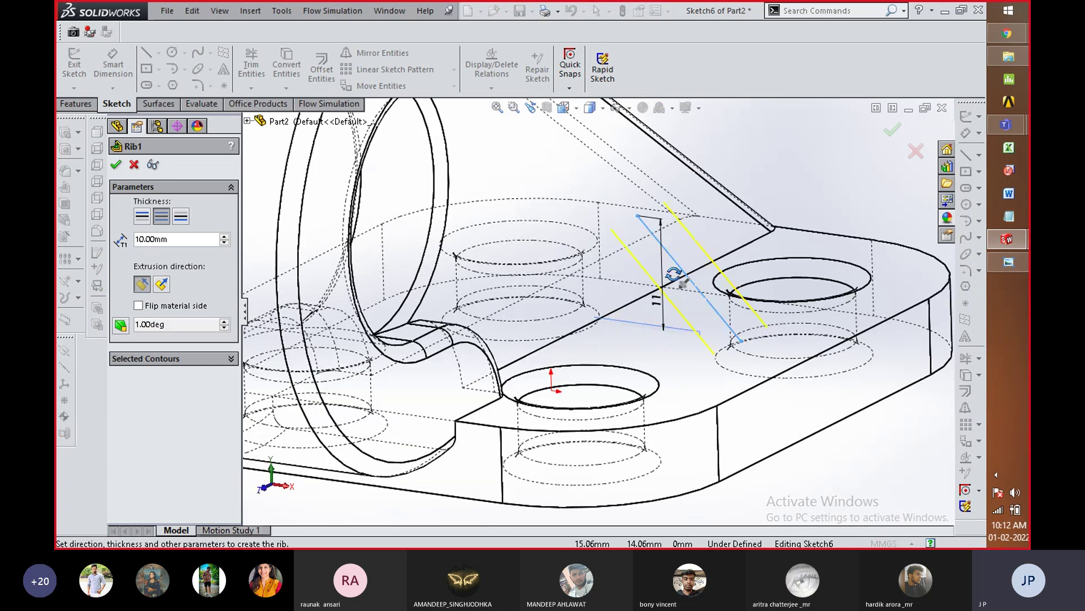
Step: Return to Shaded With Edges display and glance at the reference drawing
left_click(599, 108)
left_click(595, 128)
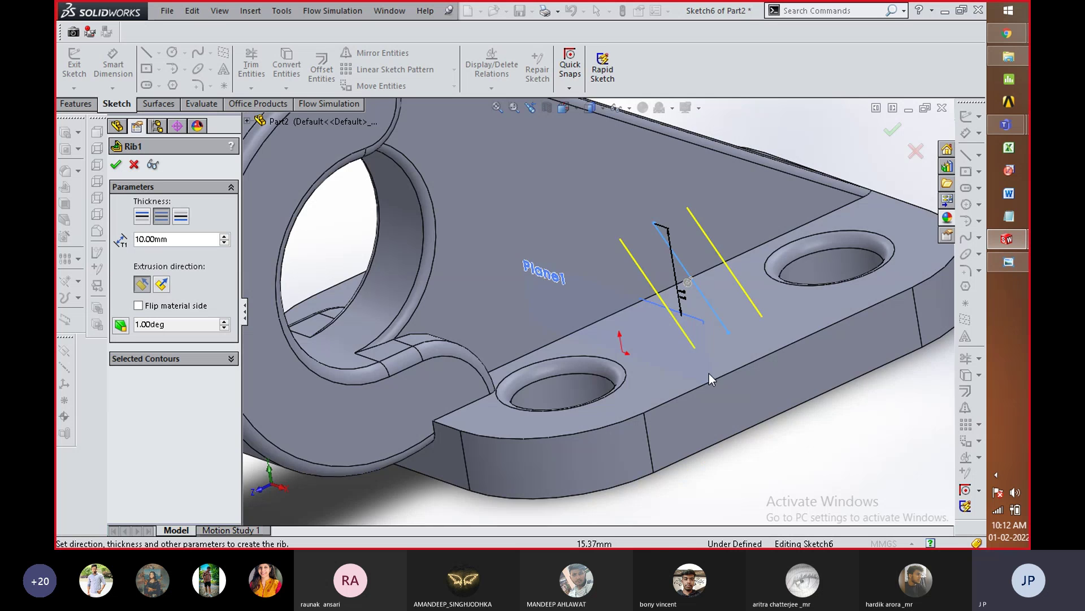
key("alt+Tab")
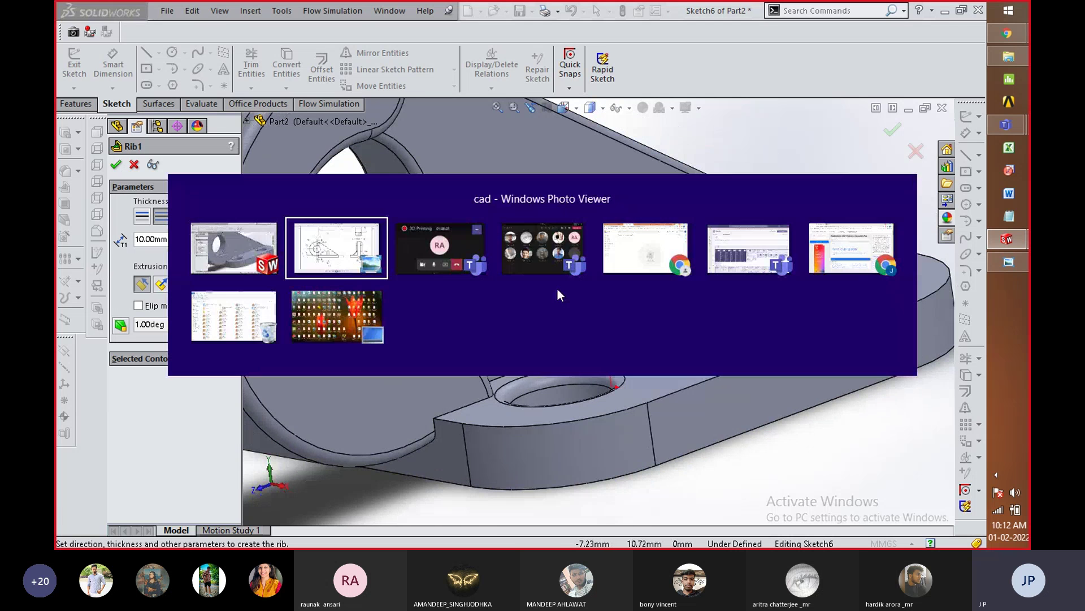
key("alt+Tab")
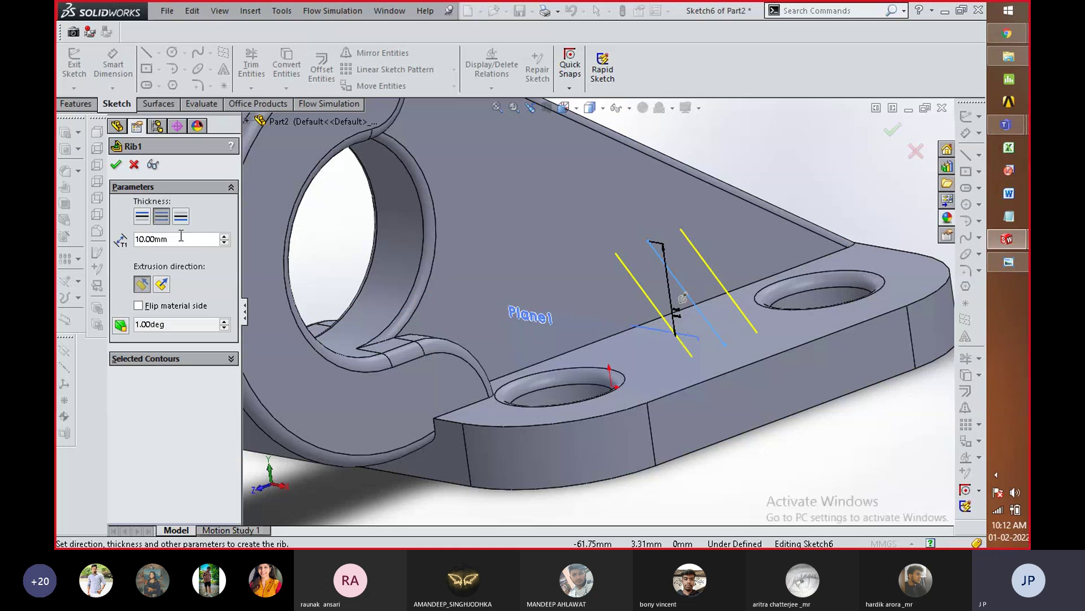
Step: Set the rib thickness to 8 mm and create Rib1
double_click(178, 238)
type("8")
key("Return")
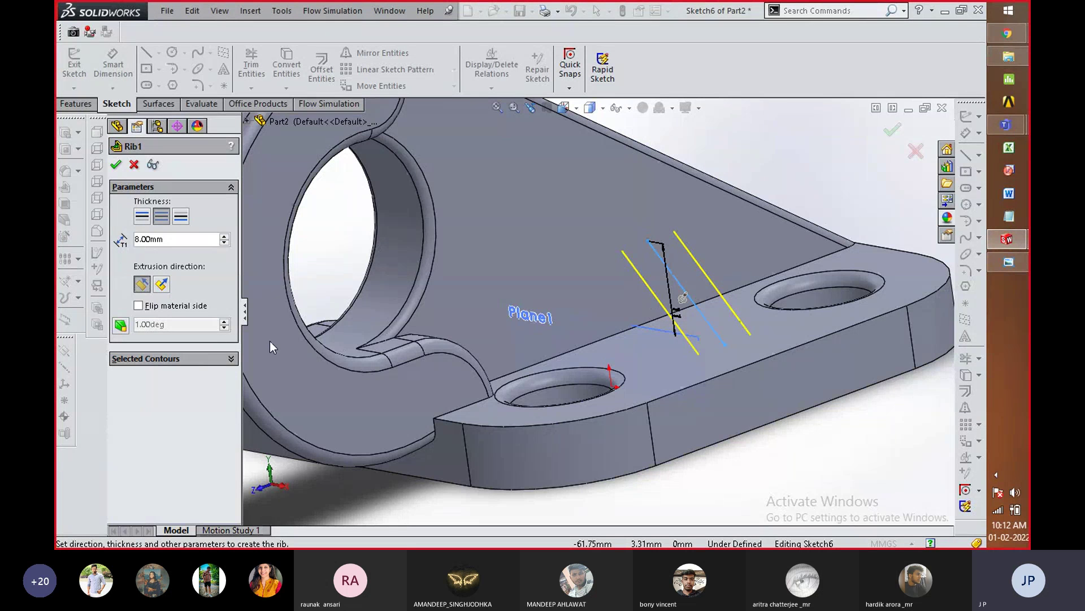
left_click(117, 165)
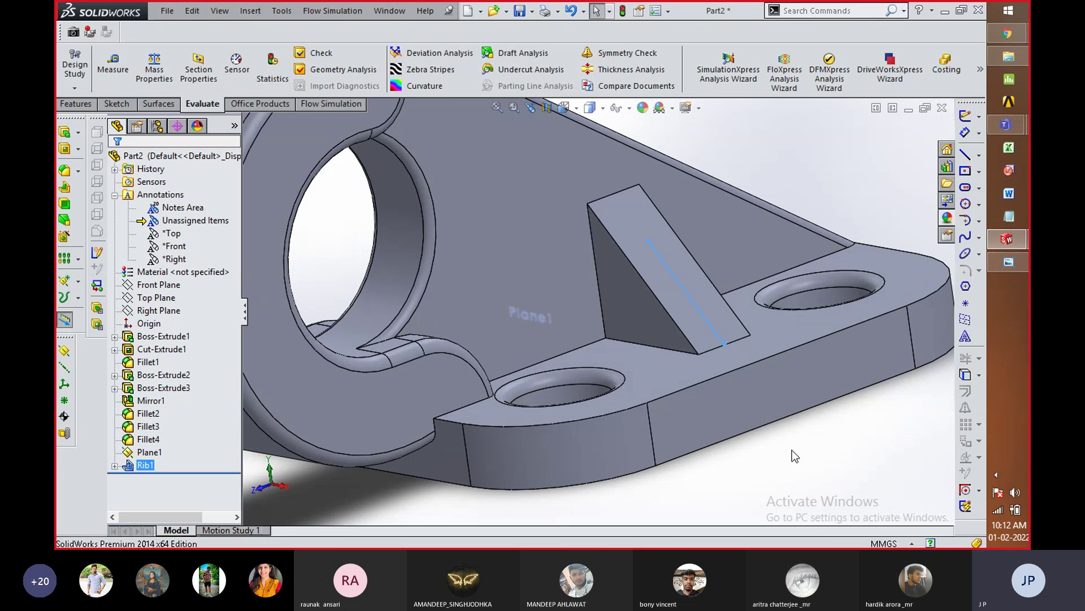
key("f")
left_click(759, 449)
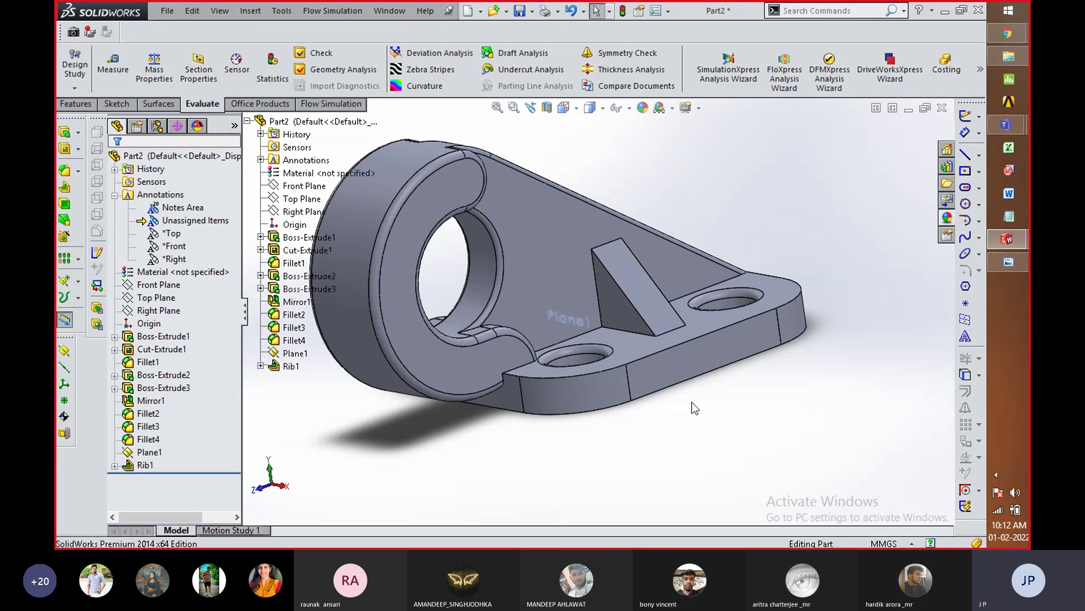
Step: Check the cad reference drawing, then come back to the SolidWorks part window
key("alt+Tab")
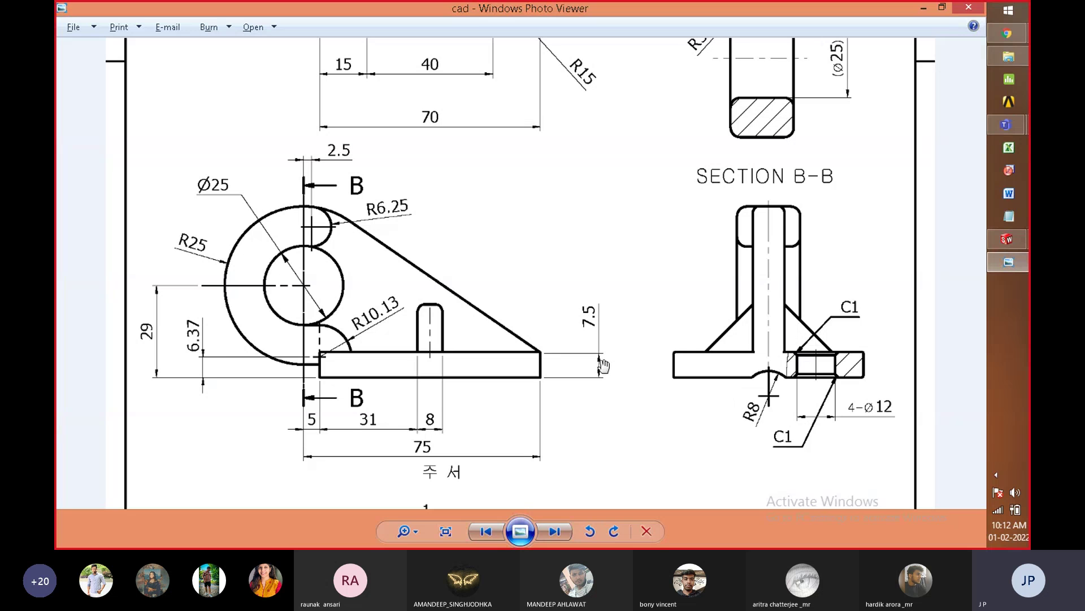
scroll(604, 365, "down", 3)
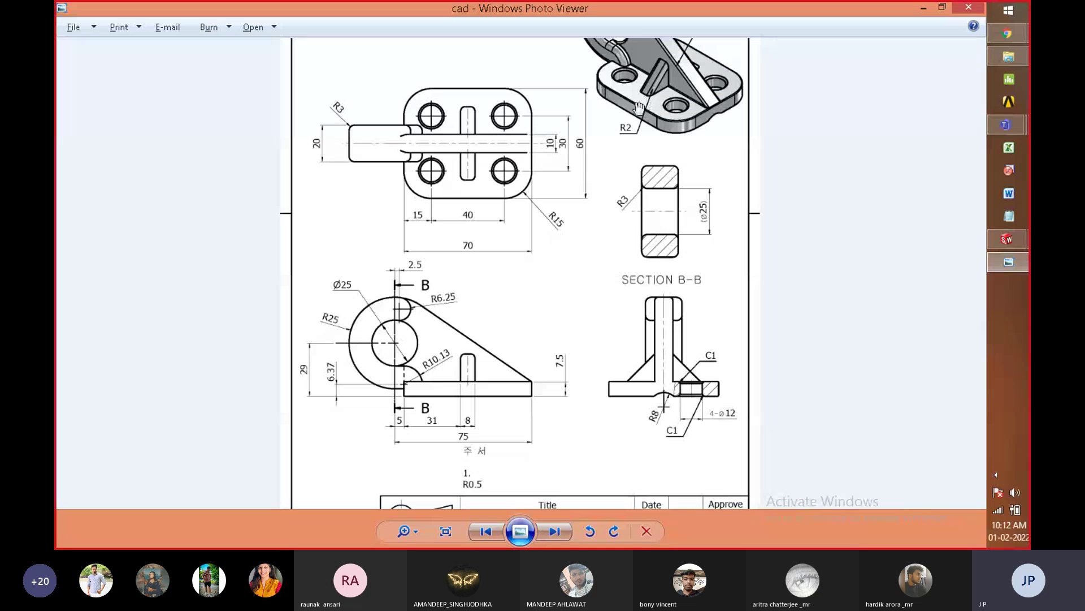
key("alt+Tab")
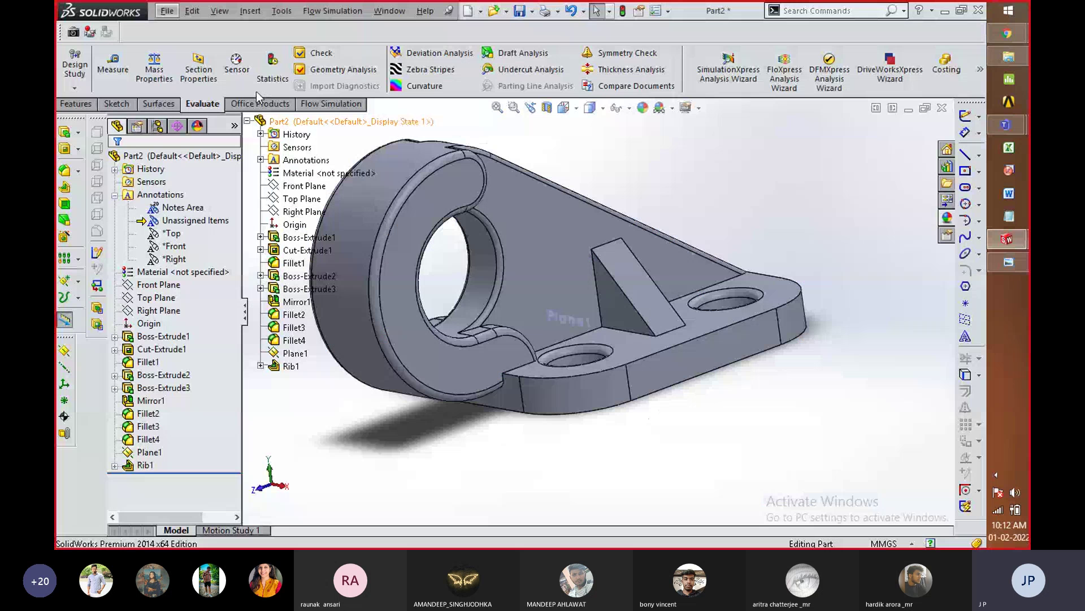
Step: Fillet the rib's two top slanted edges with a 2 mm radius, creating Fillet5
left_click(76, 106)
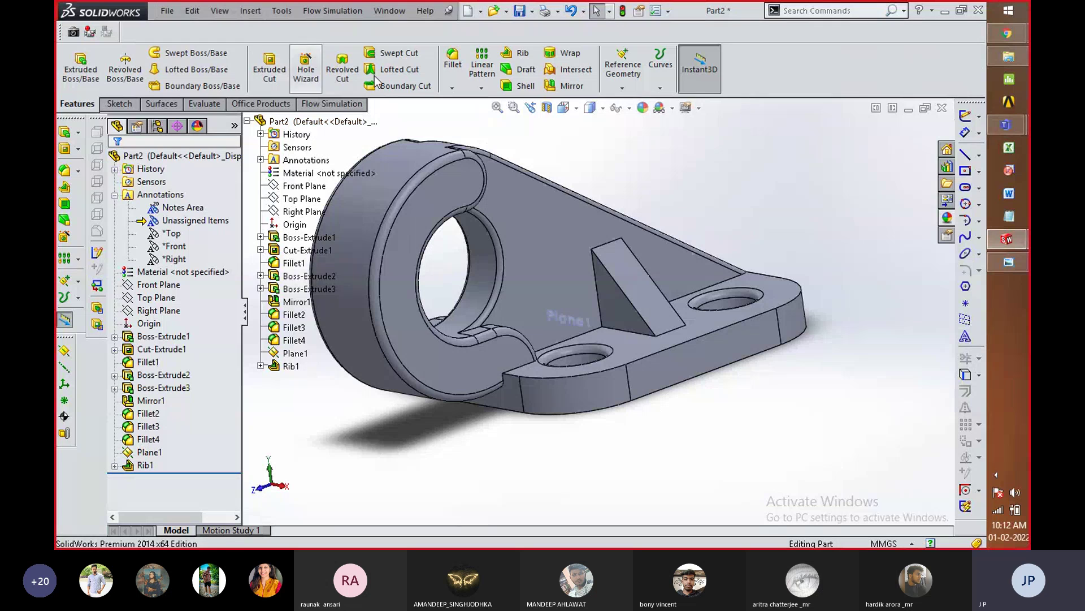
left_click(452, 61)
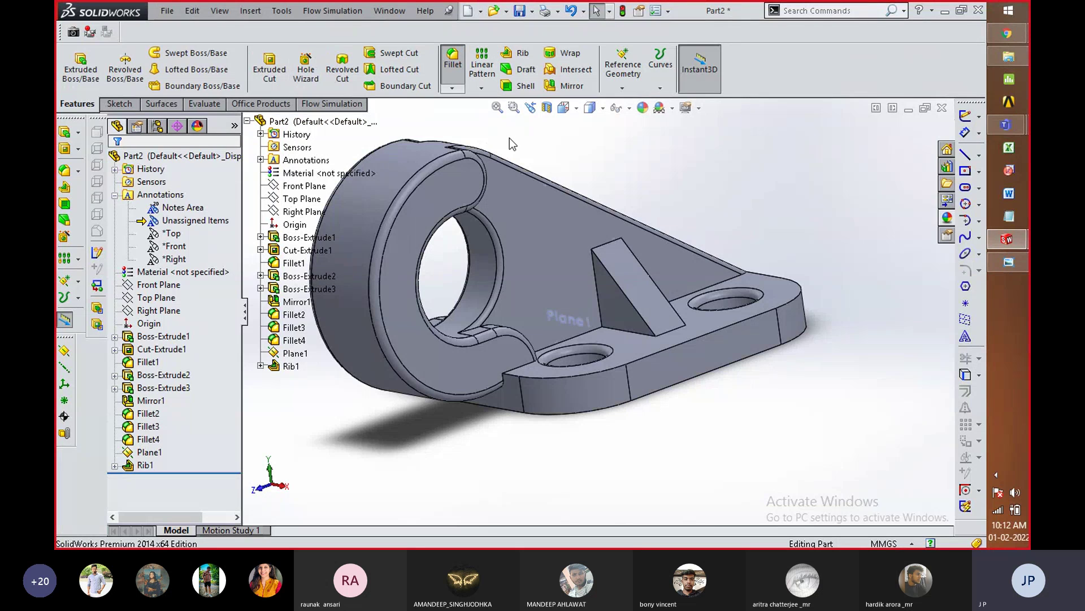
left_click(637, 309)
left_click(663, 297)
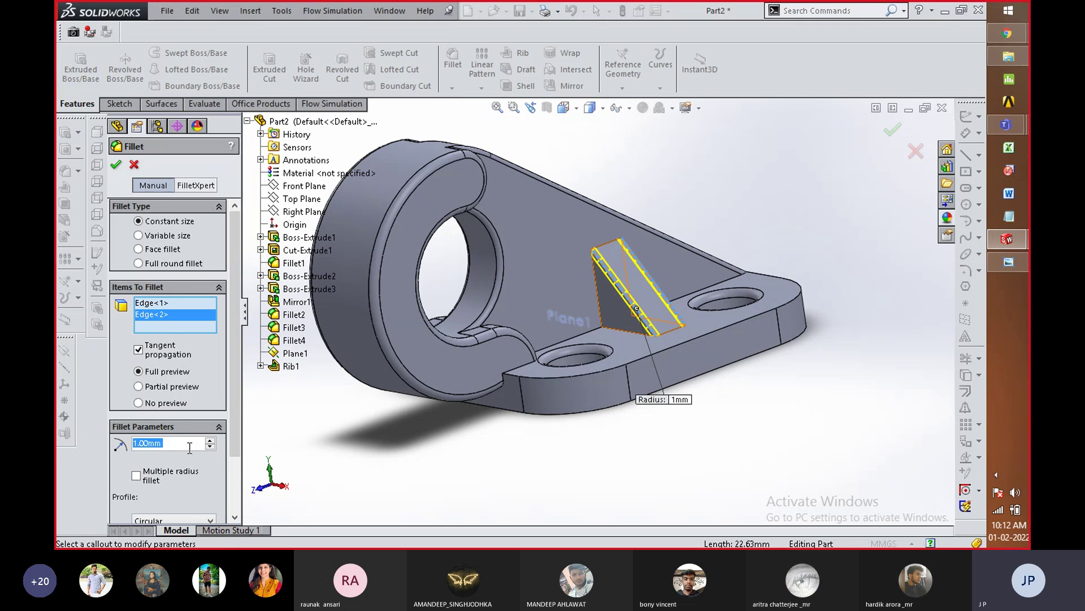
scroll(190, 446, "up", 1)
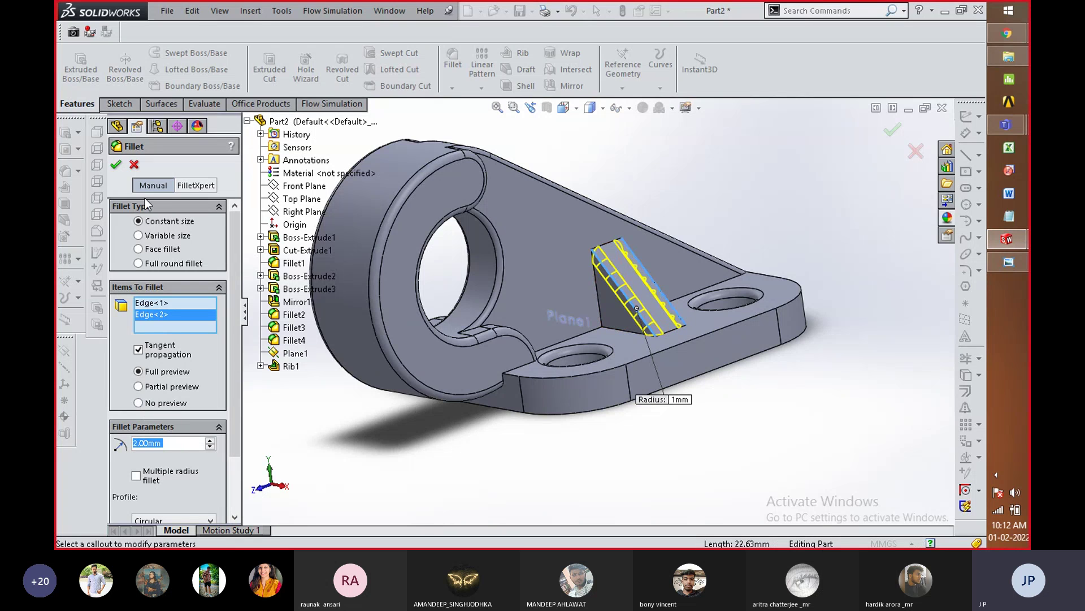
left_click(116, 164)
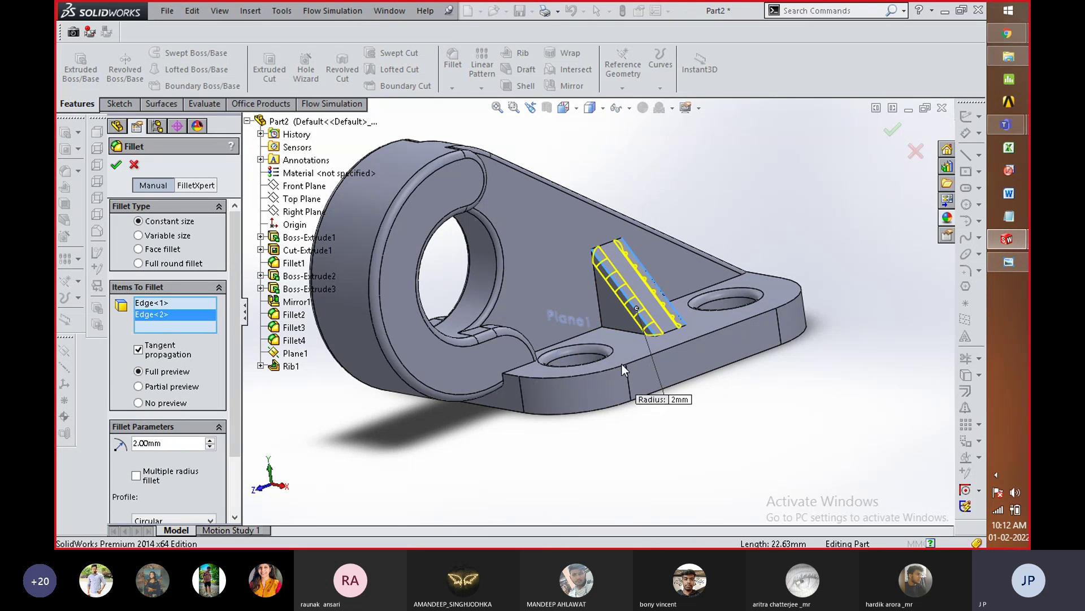
middle_click_drag(785, 398, 667, 452)
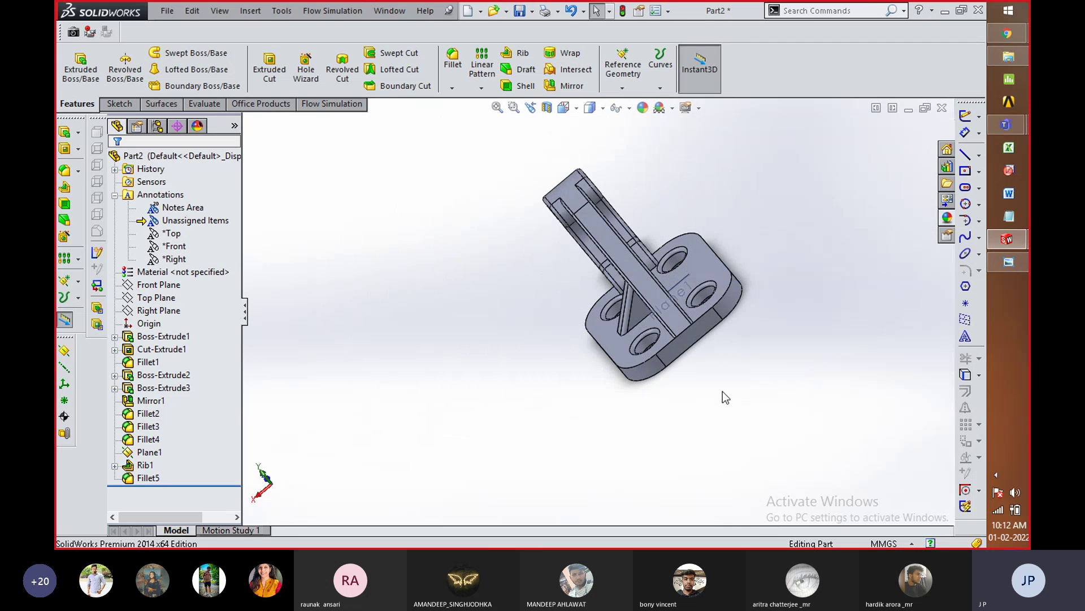
middle_click_drag(723, 391, 727, 388)
left_click(166, 302)
left_click(164, 312)
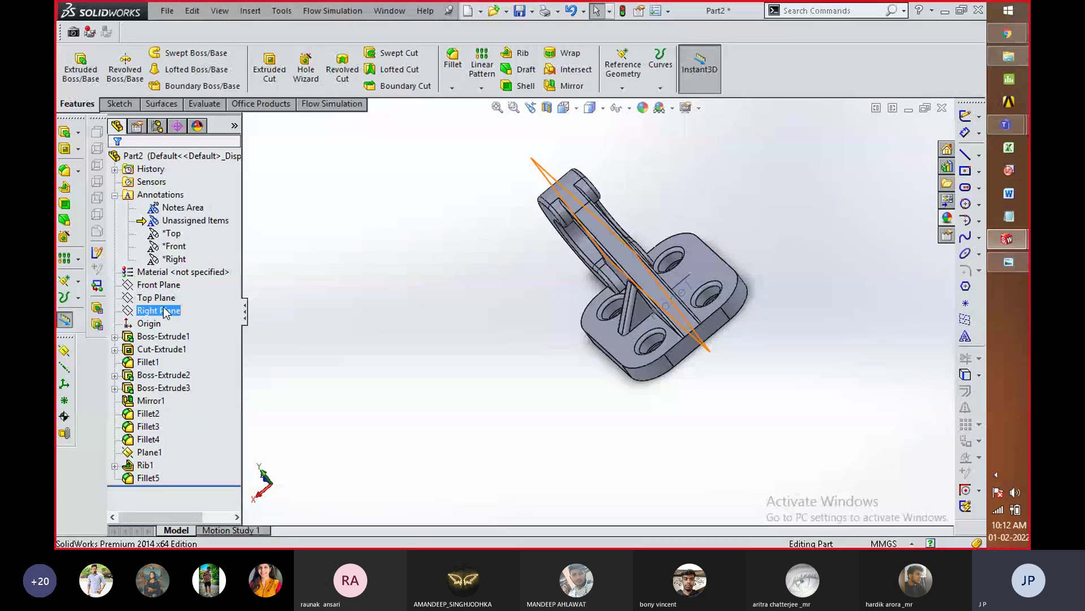
mouse_move(387, 394)
middle_mouse_down()
mouse_move(424, 375)
mouse_move(441, 347)
mouse_move(383, 402)
mouse_move(395, 402)
middle_mouse_up()
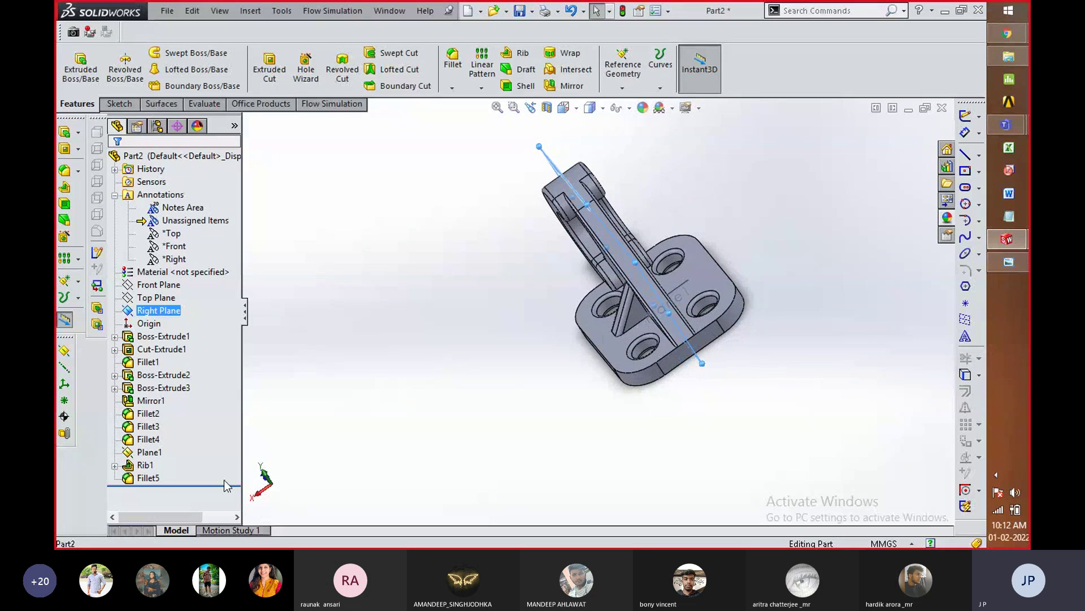
left_click(152, 478)
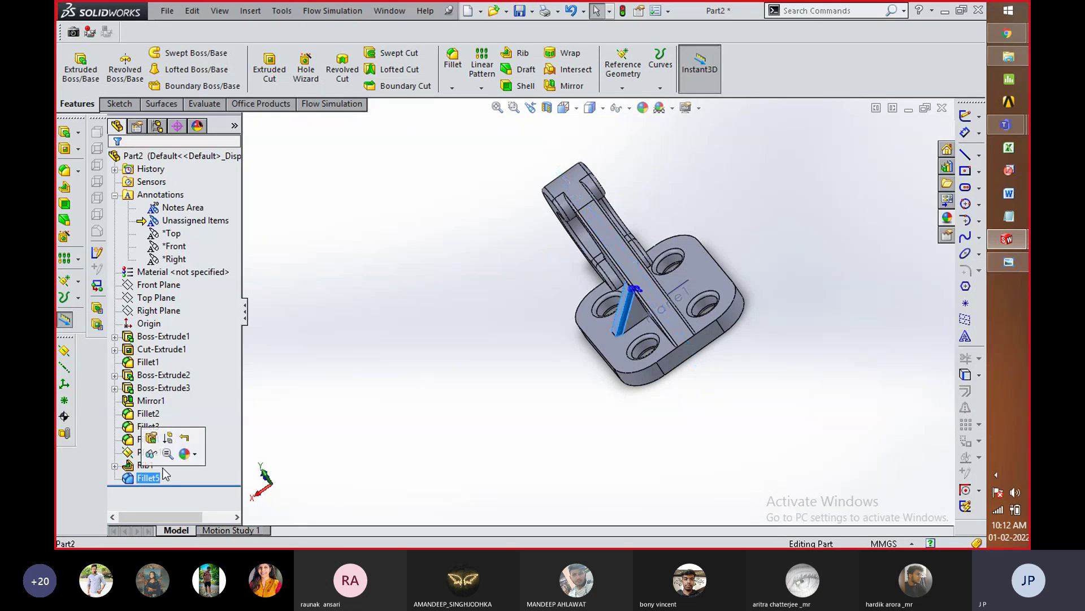
left_click(571, 86)
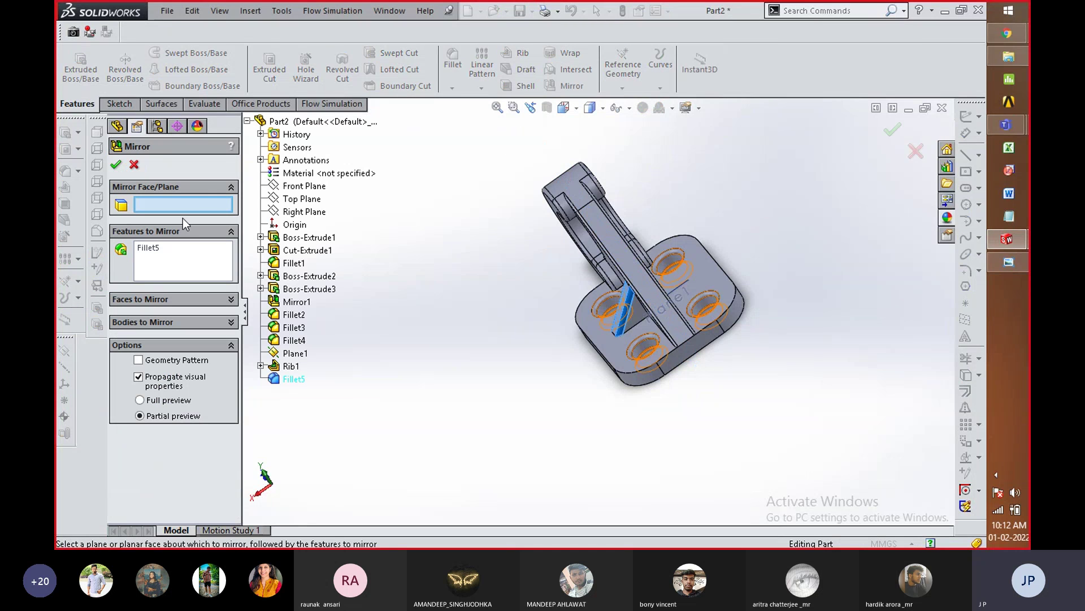
left_click(311, 213)
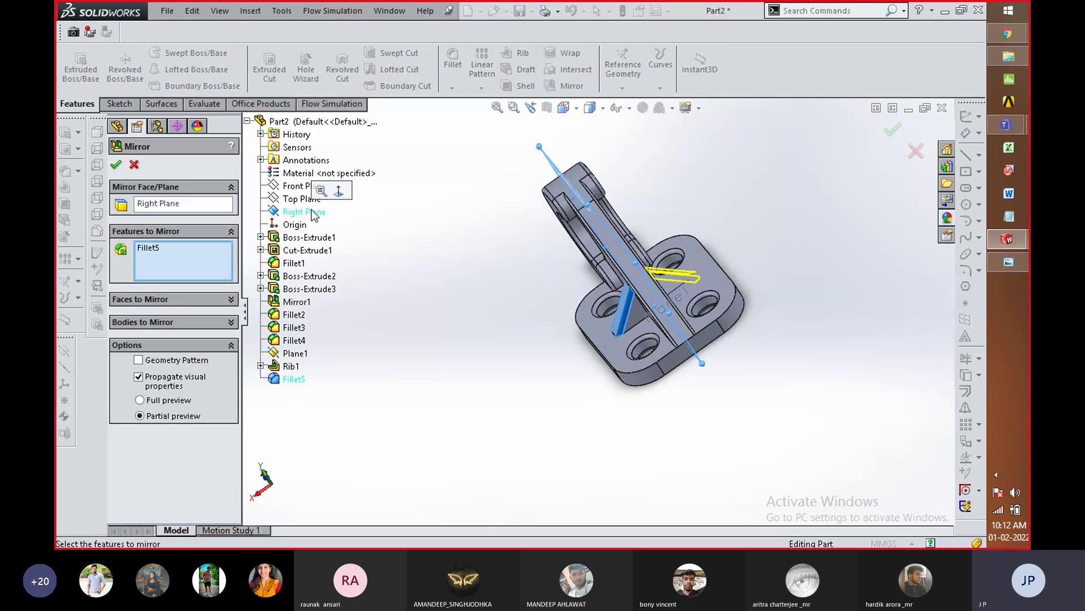
left_click(115, 164)
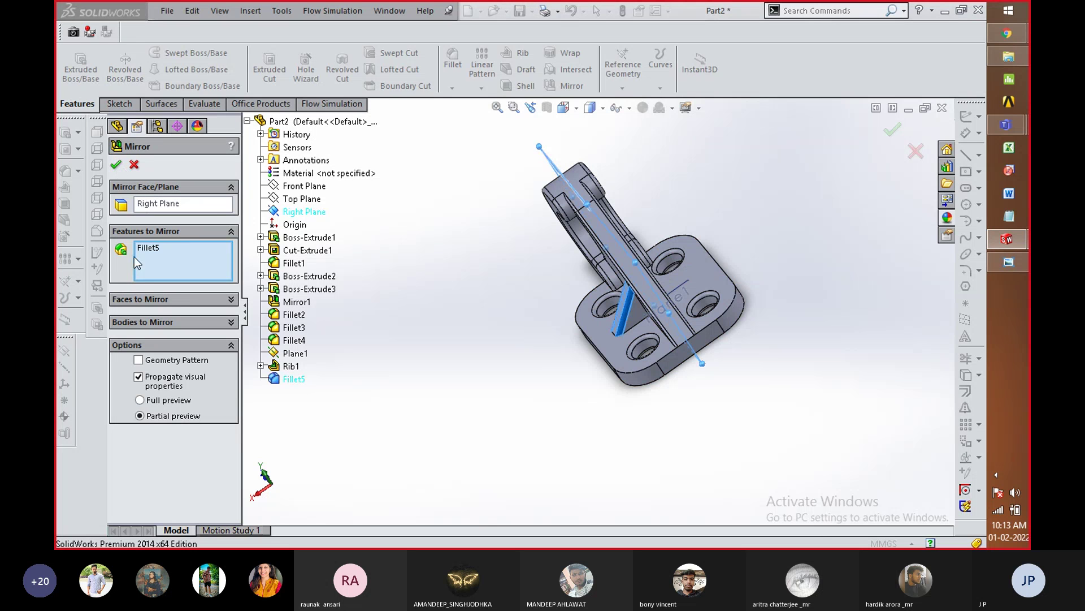
left_click(141, 400)
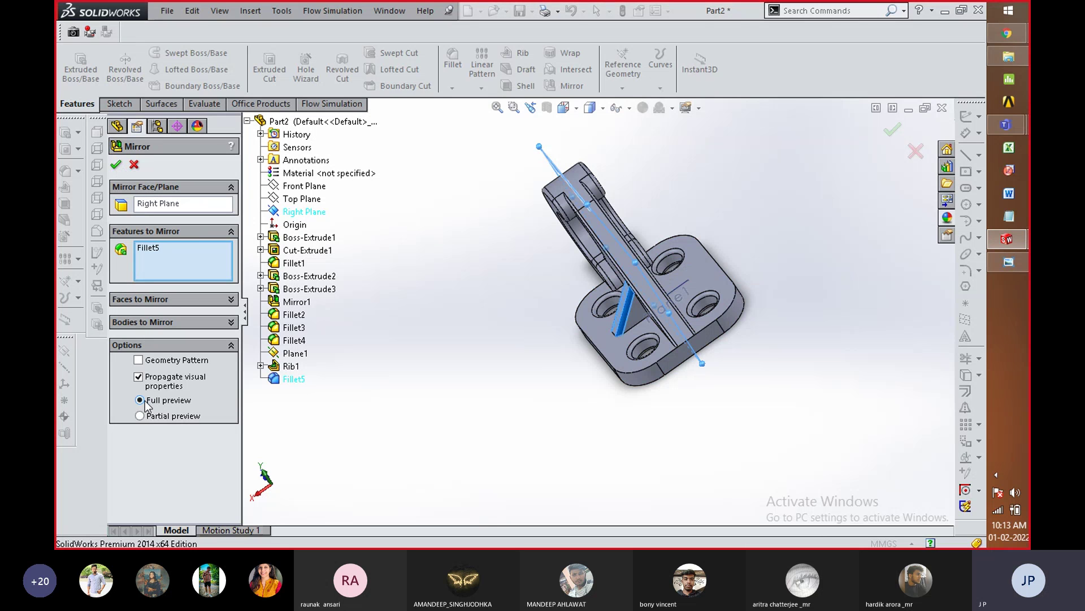
Step: Cancel the earlier mirror, reorient the part isometrically, and start a new Mirror holding Fillet5
left_click(135, 165)
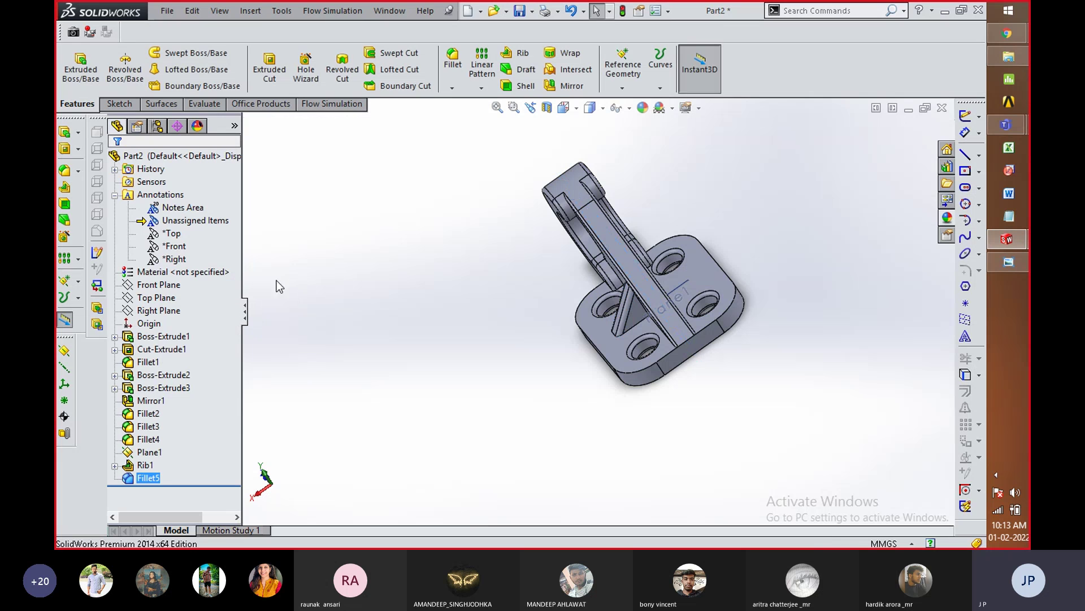
middle_click_drag(680, 389, 714, 248)
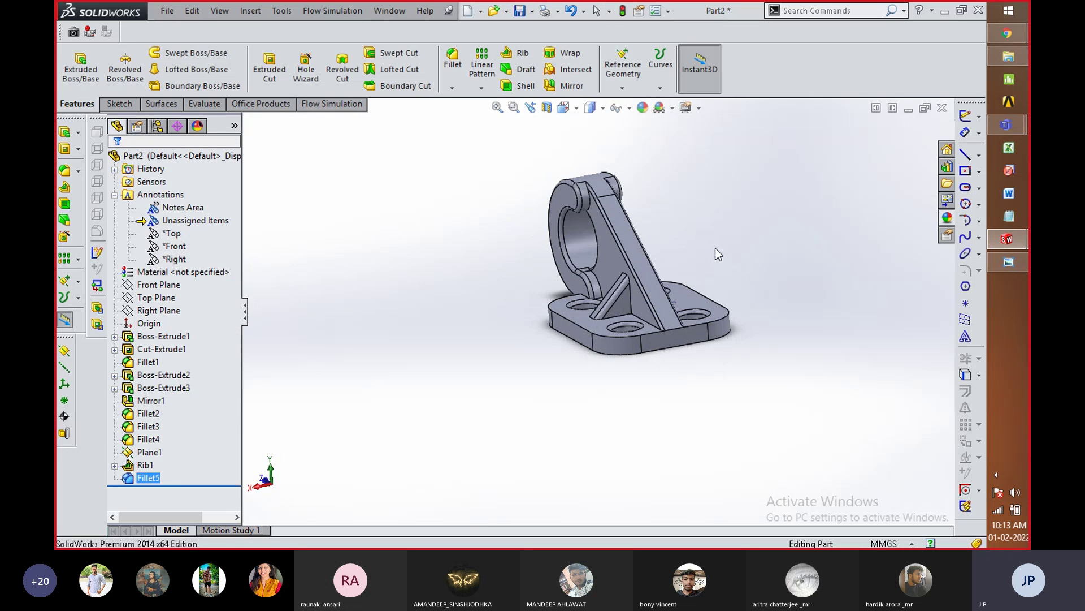
scroll(632, 274, "down", 5)
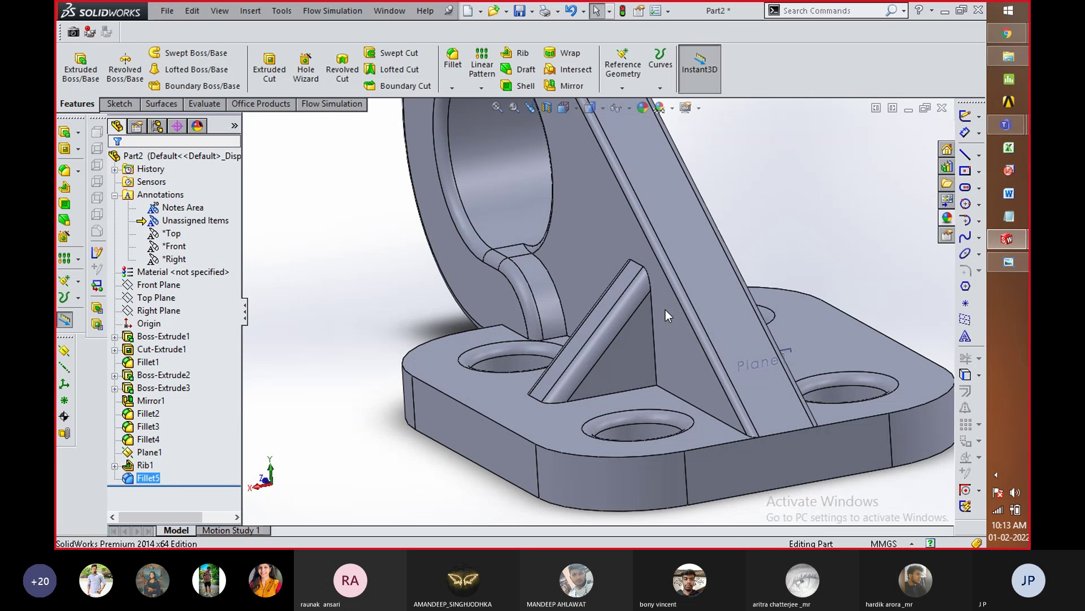
scroll(666, 309, "down", 2)
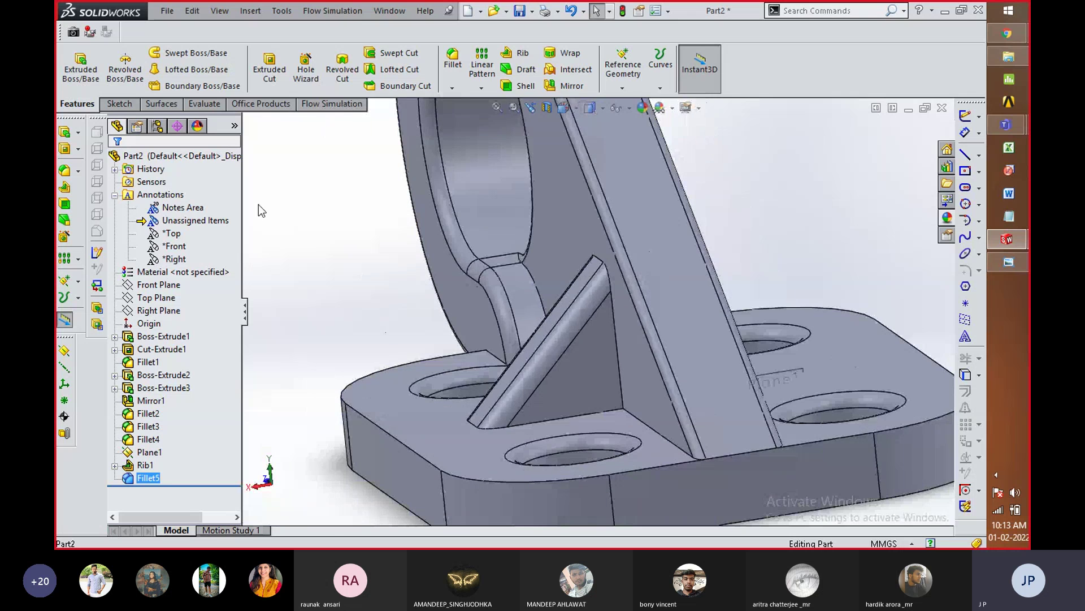
left_click(564, 85)
scroll(562, 292, "up", 5)
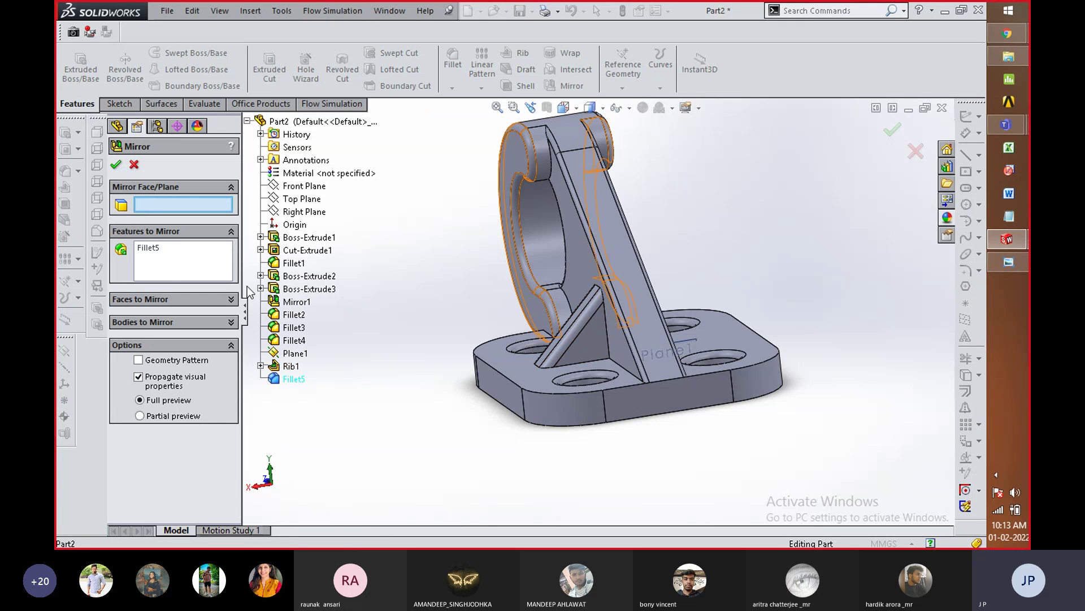
Step: Swap Fillet5 for Rib1 as the mirrored feature and mirror it across the Right Plane
right_click(152, 248)
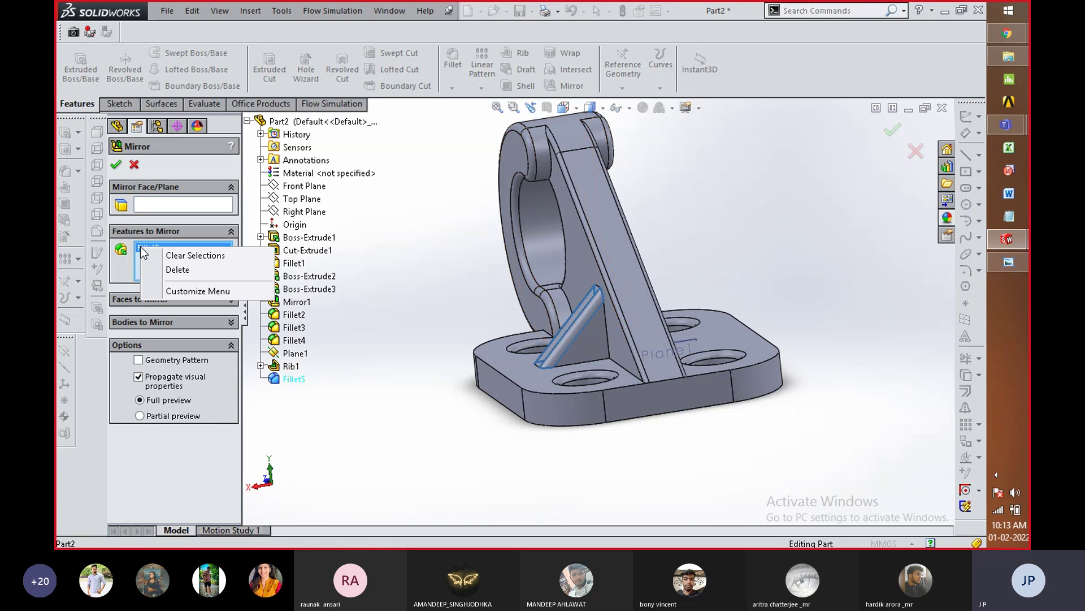
left_click(178, 274)
left_click(291, 366)
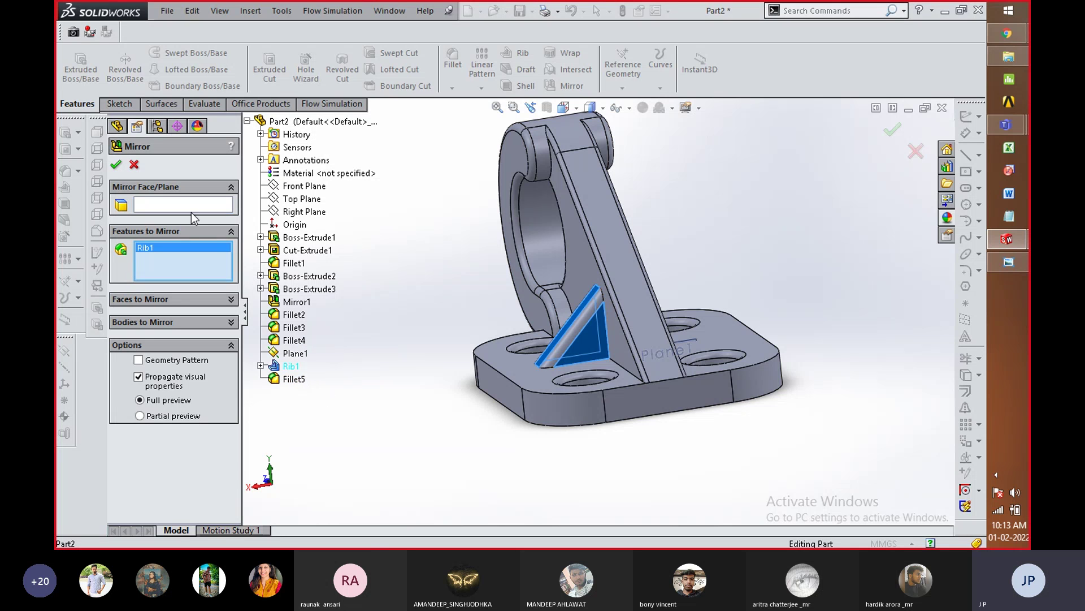
left_click(302, 211)
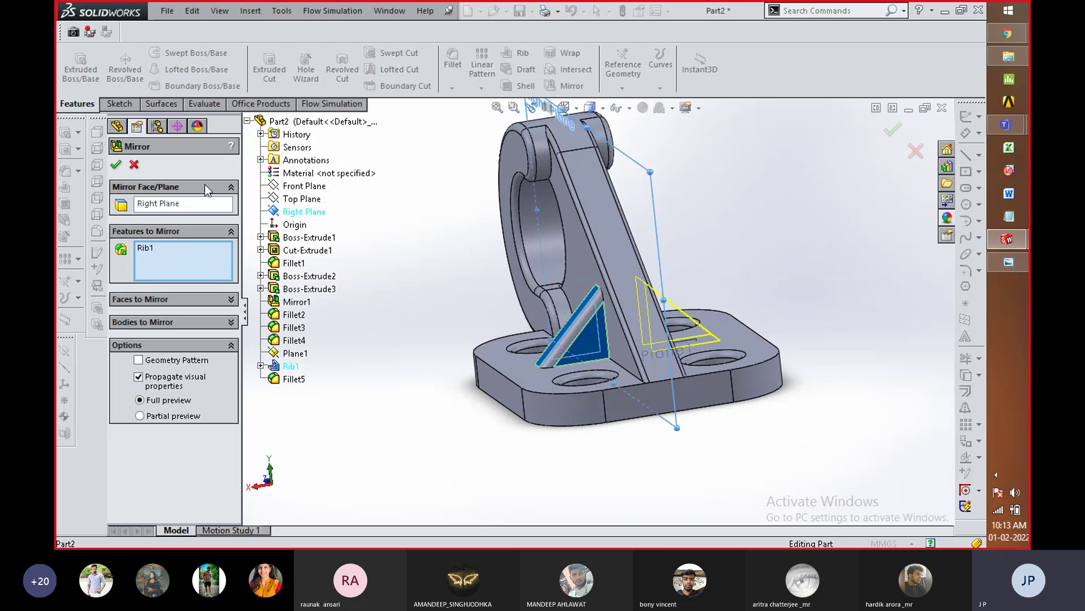
left_click(116, 164)
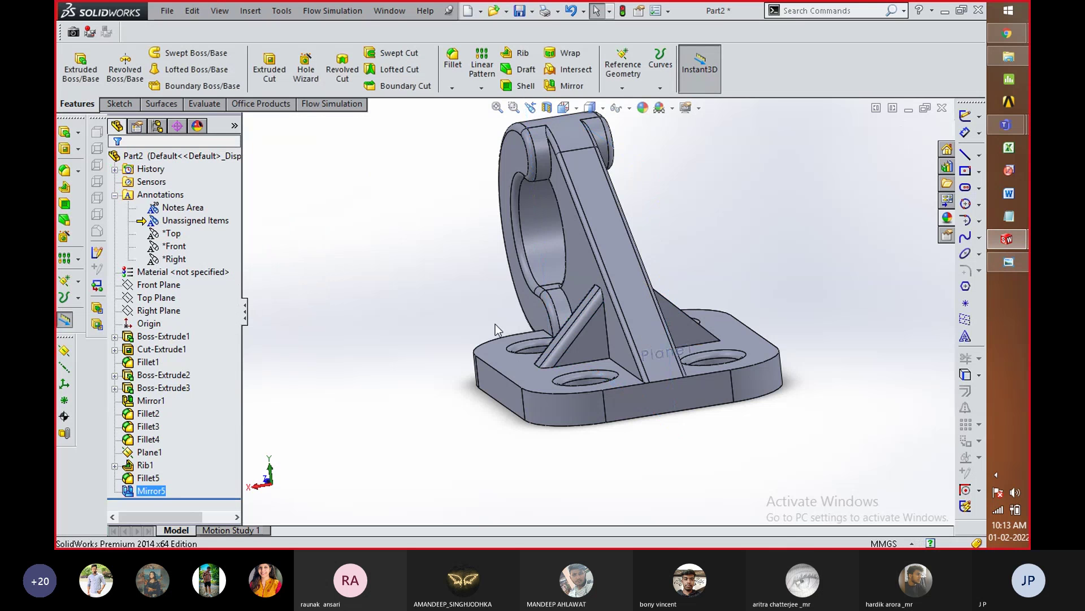
Step: Fillet the mirrored rib's two top slanted edges at 2 mm, creating Fillet6
middle_click_drag(480, 355, 687, 353)
scroll(605, 338, "down", 5)
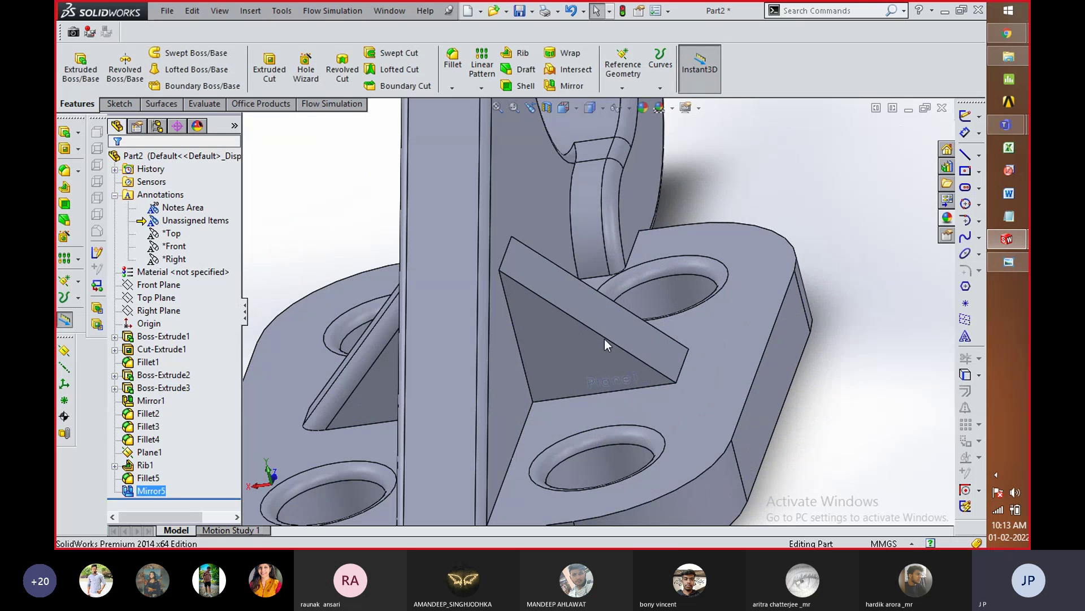
scroll(615, 320, "up", 5)
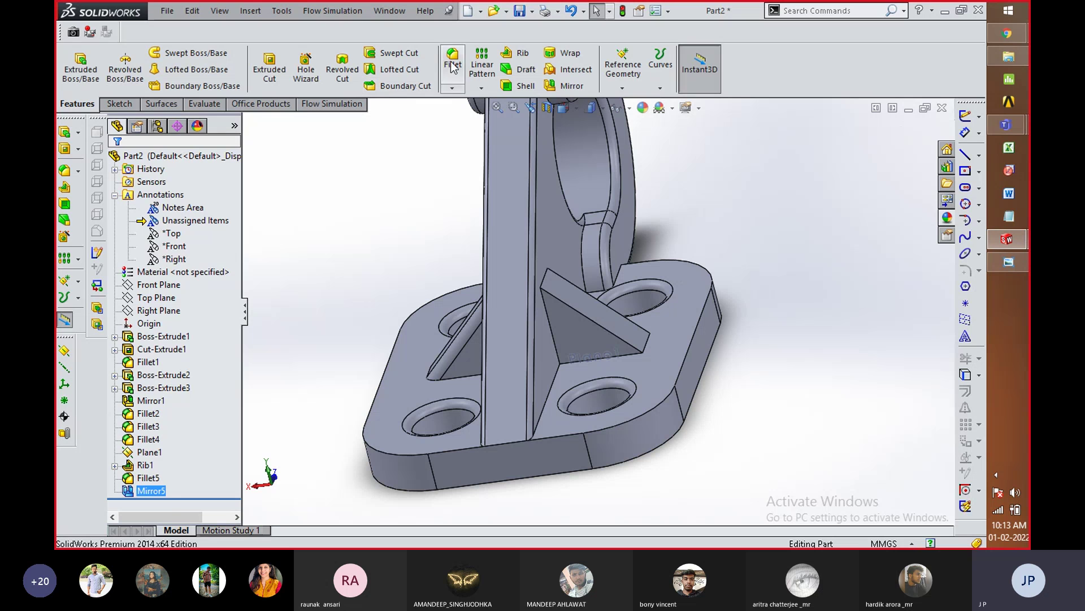
left_click(589, 320)
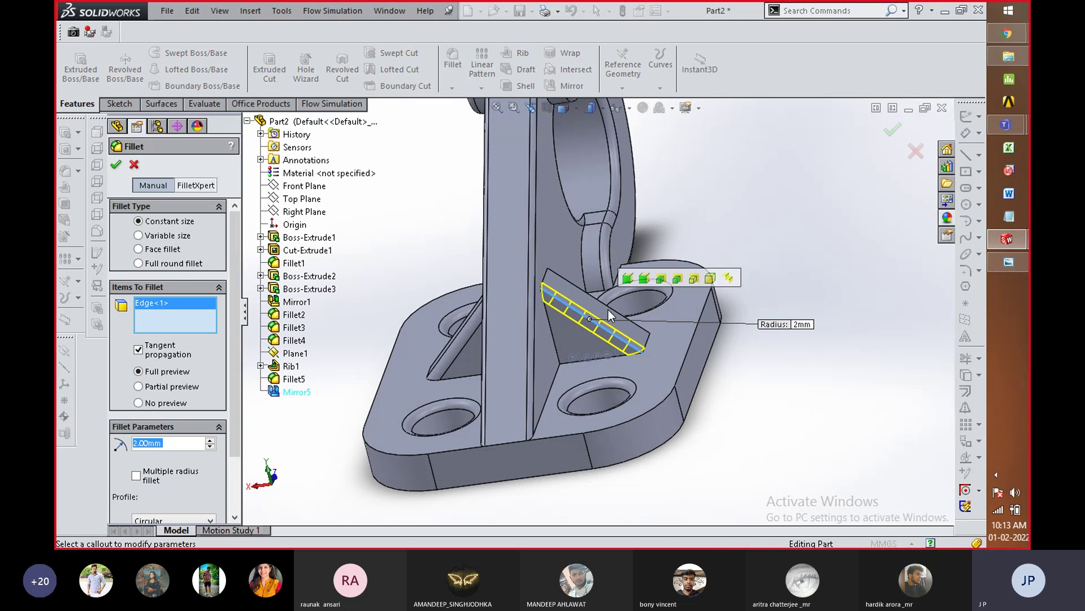
left_click(609, 307)
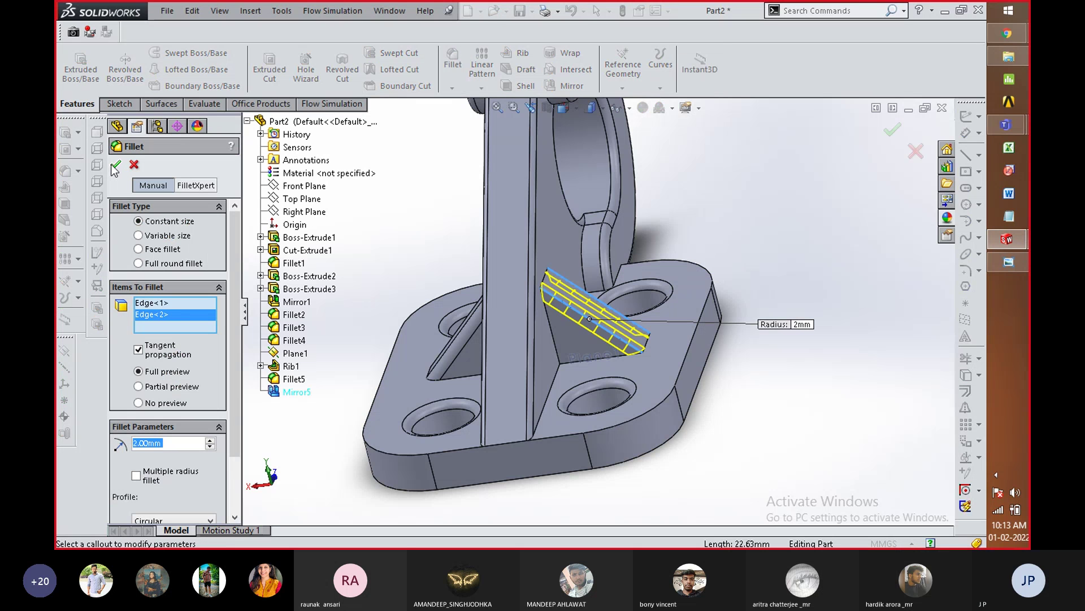
key("Return")
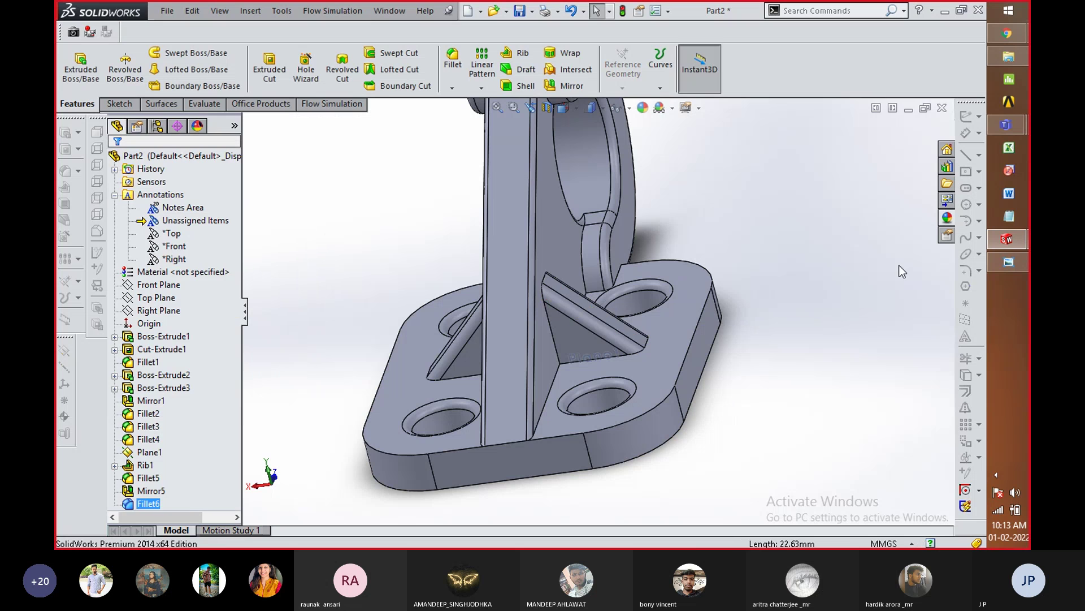
scroll(763, 356, "up", 4)
key("ctrl+4")
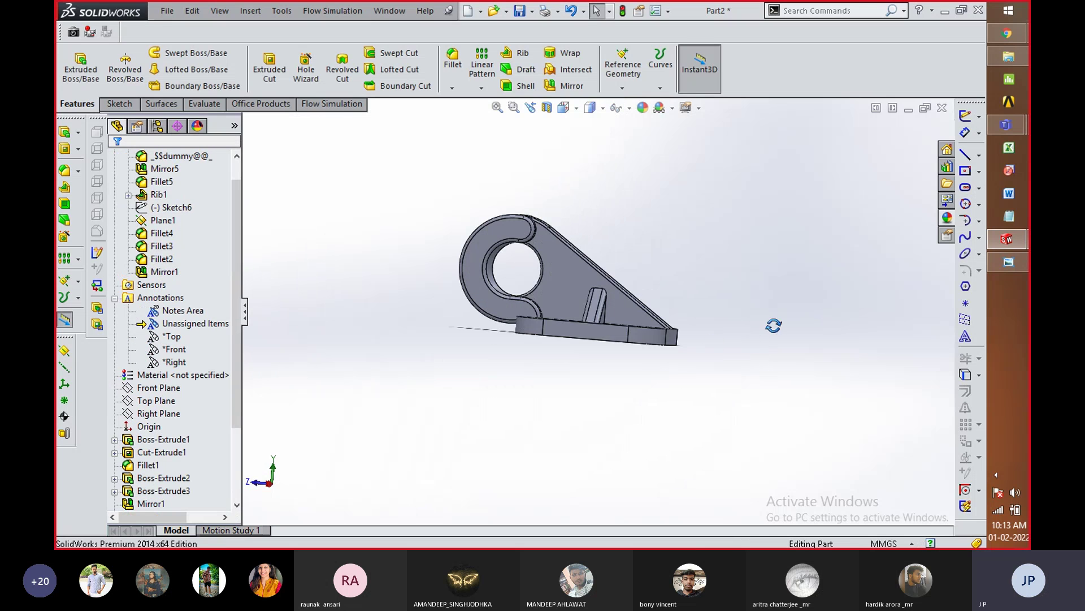
scroll(509, 289, "down", 3)
middle_click_drag(553, 303, 560, 385)
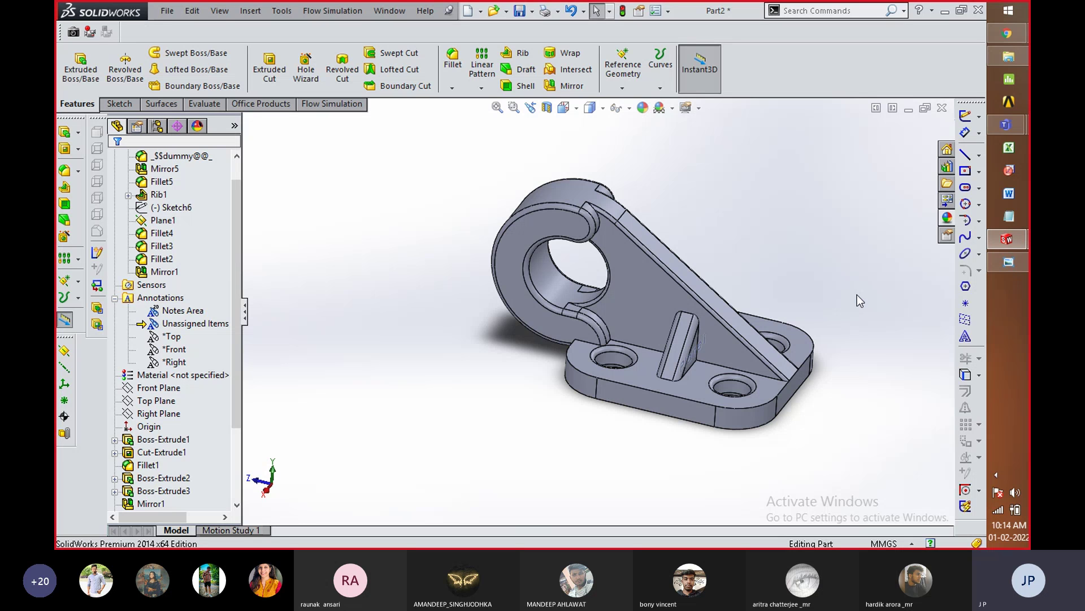
Step: Pan through the reference drawing's top, isometric, section and side views, then return to SolidWorks
left_click(1009, 261)
scroll(723, 373, "down", 3)
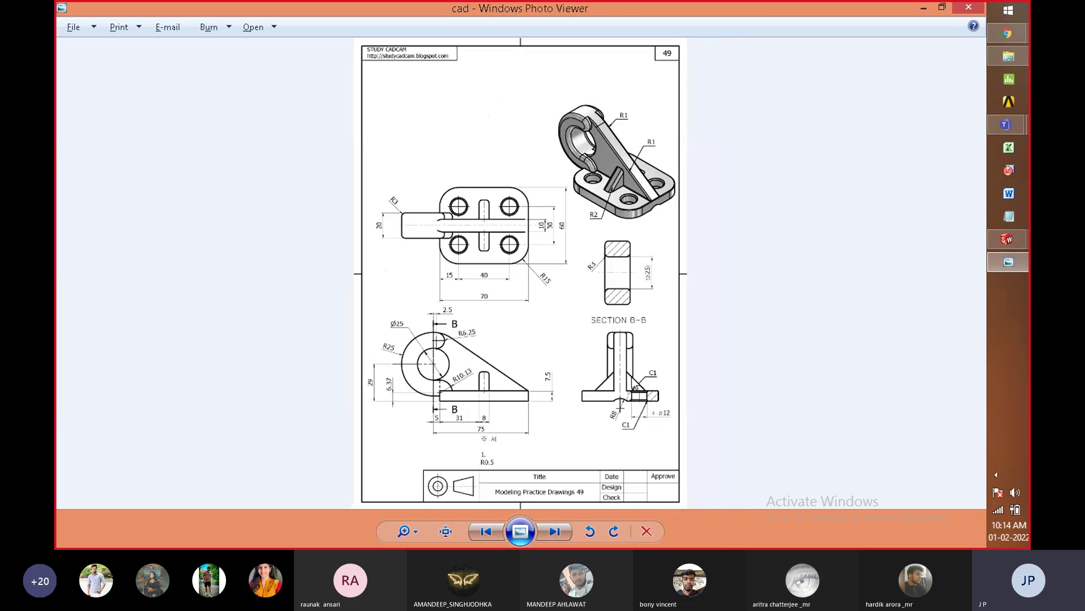
scroll(645, 138, "up", 3)
scroll(686, 134, "up", 2)
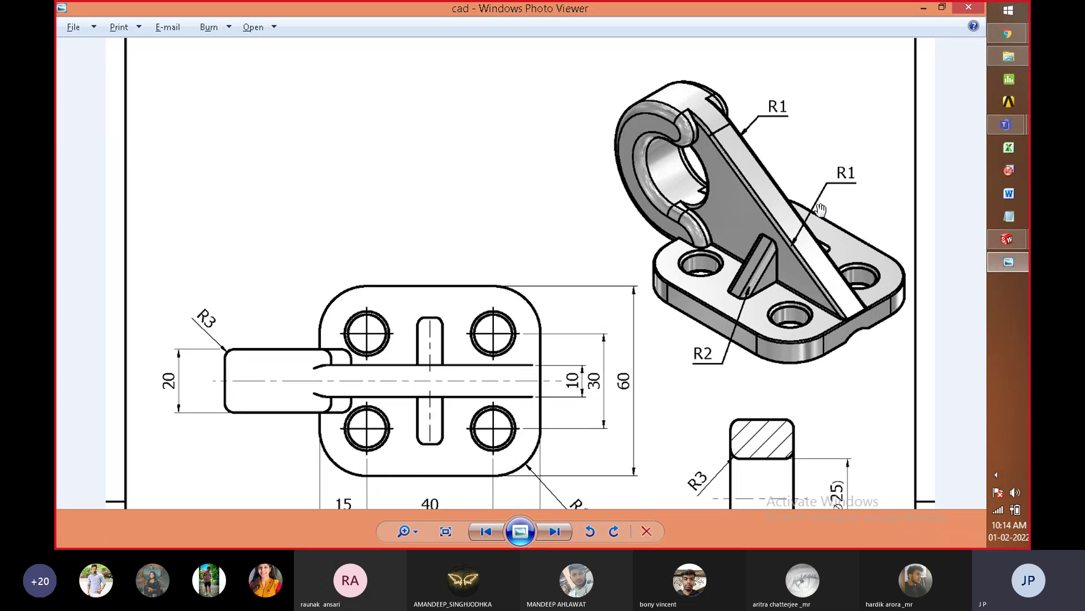
left_click_drag(773, 450, 805, 142)
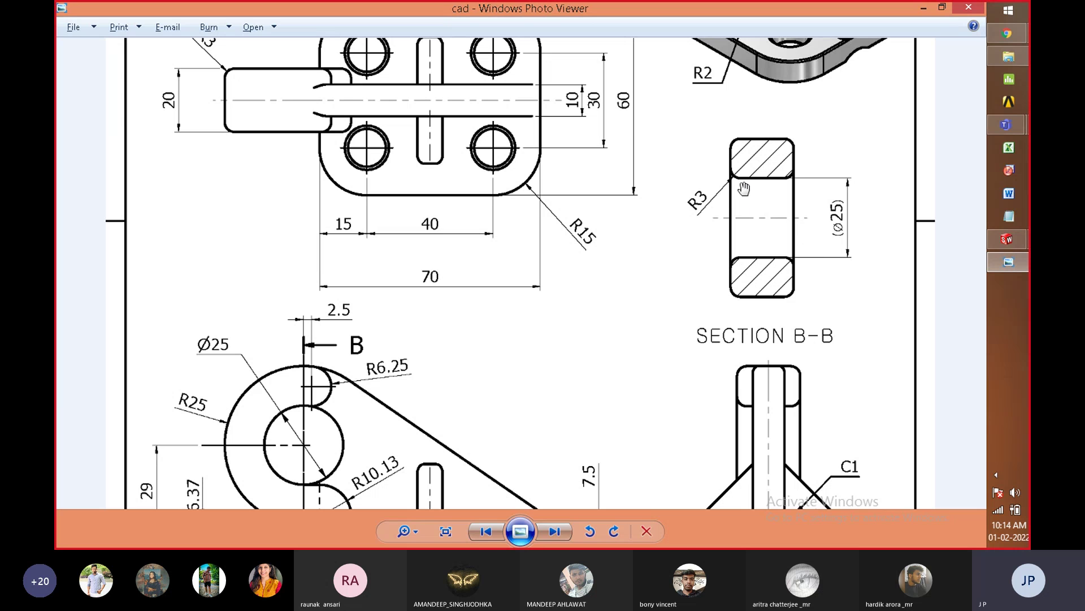
mouse_move(730, 281)
left_mouse_down()
mouse_move(709, 239)
mouse_move(675, 271)
left_mouse_up()
left_click_drag(758, 407, 761, 331)
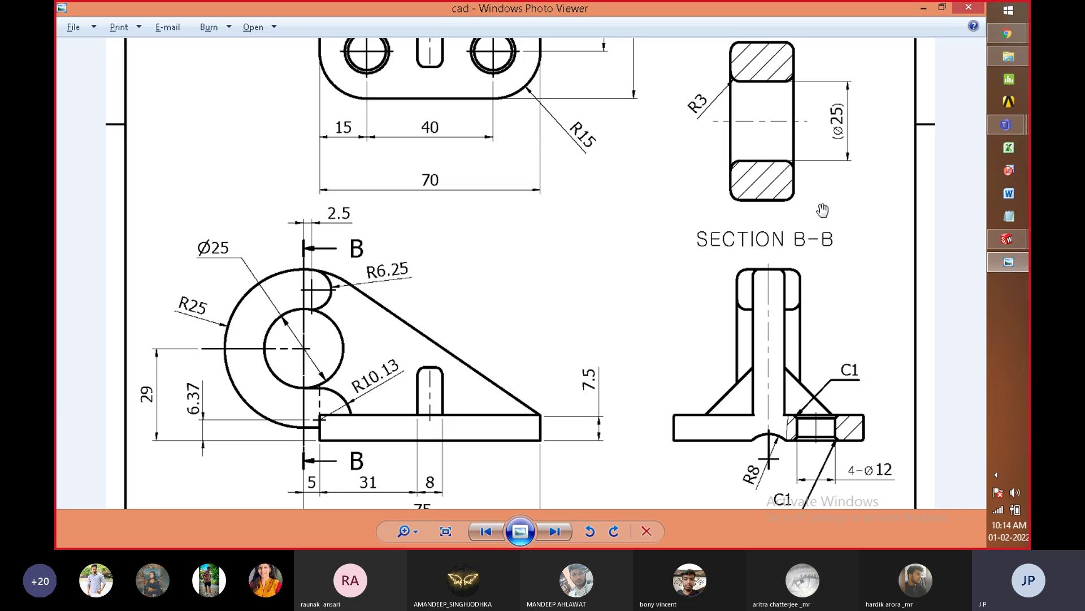
left_click_drag(826, 212, 815, 346)
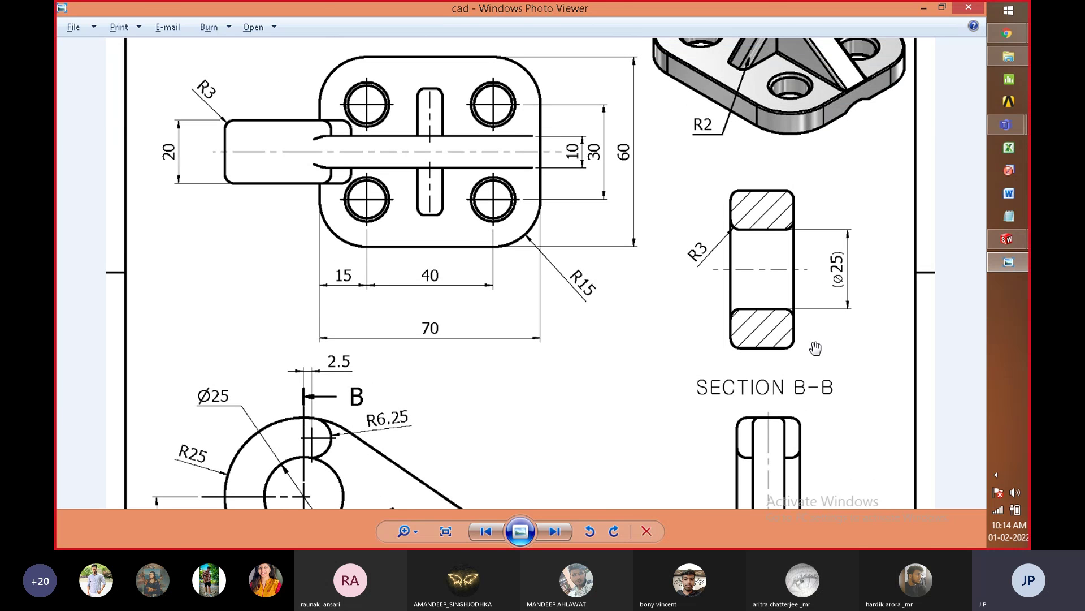
key("alt+Tab")
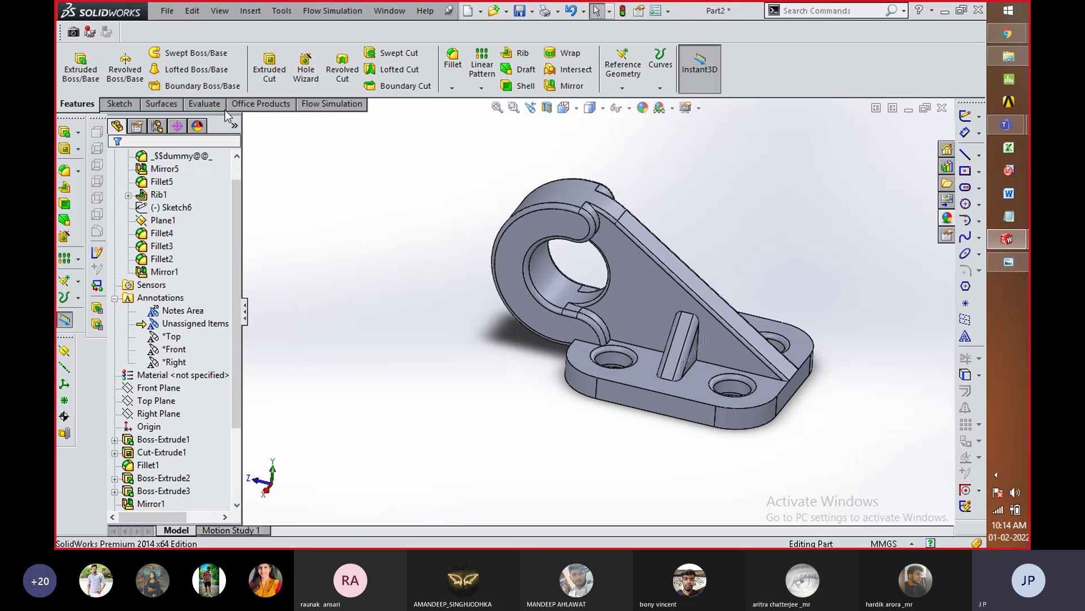
Step: Make a drawing from the part, first saving the part as 'cad' on the Desktop
left_click(166, 13)
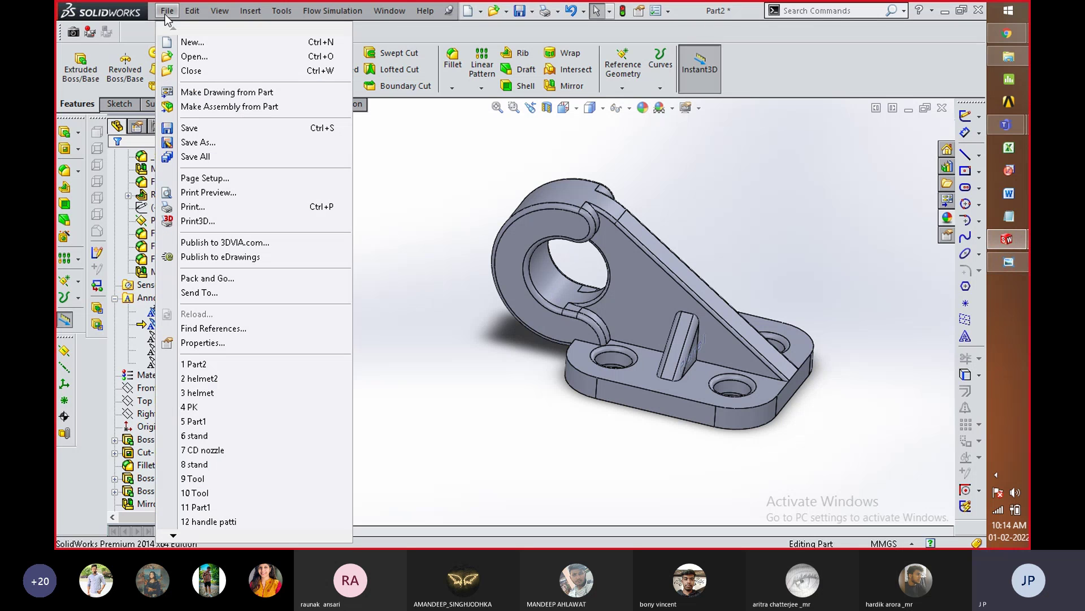
left_click(203, 93)
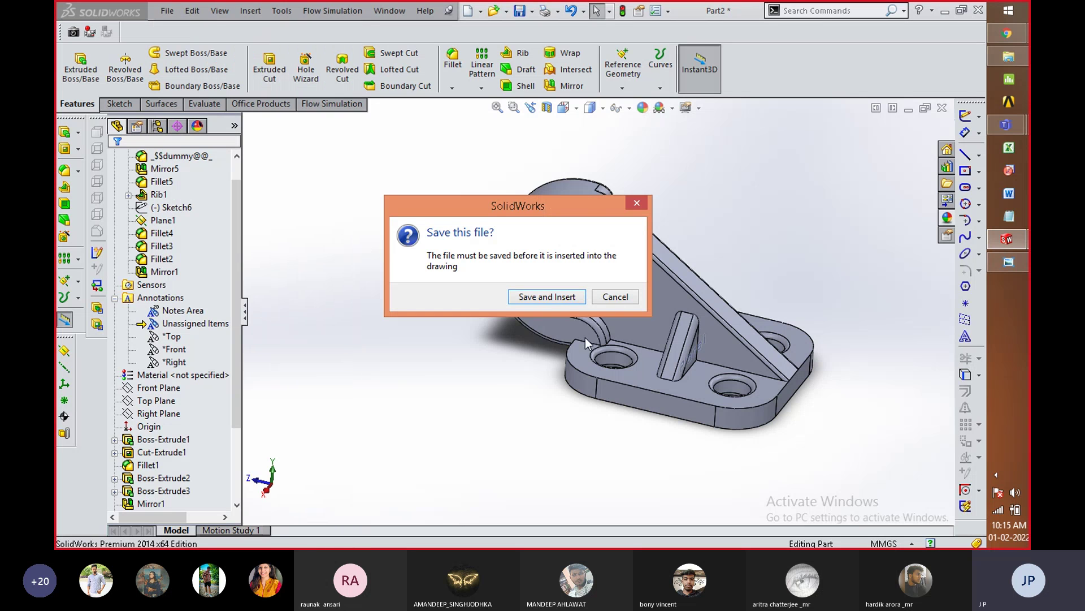
left_click(568, 298)
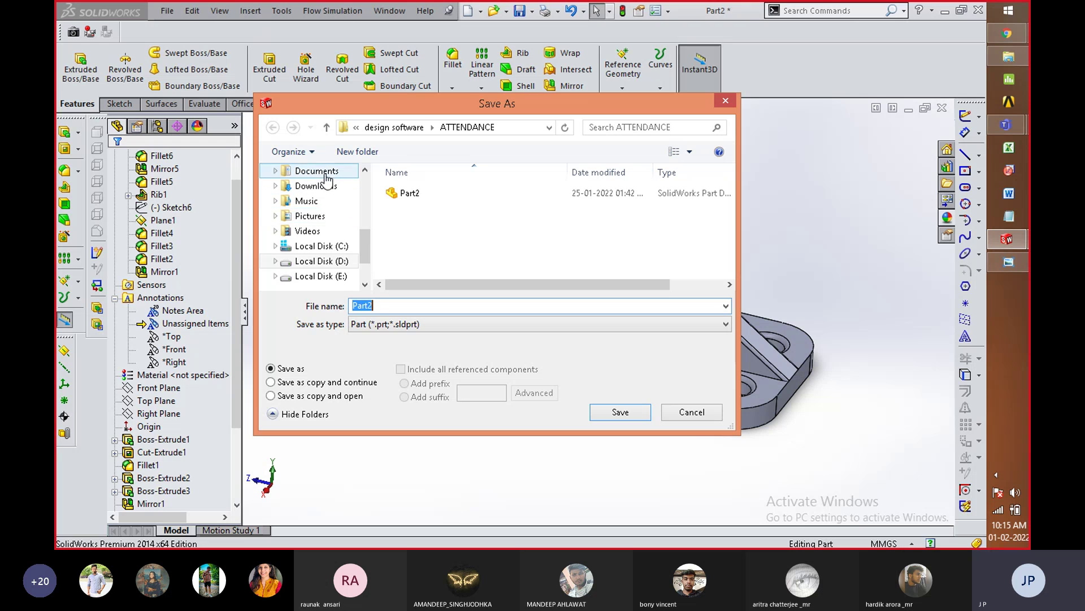
left_click_drag(364, 238, 362, 170)
left_click(310, 192)
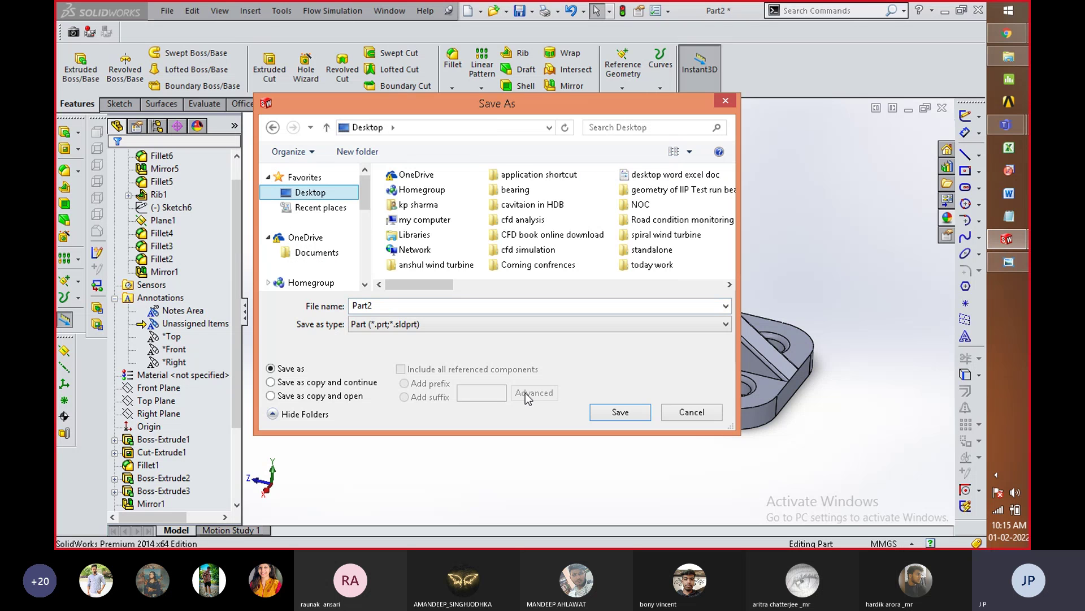
double_click(403, 308)
type("cad")
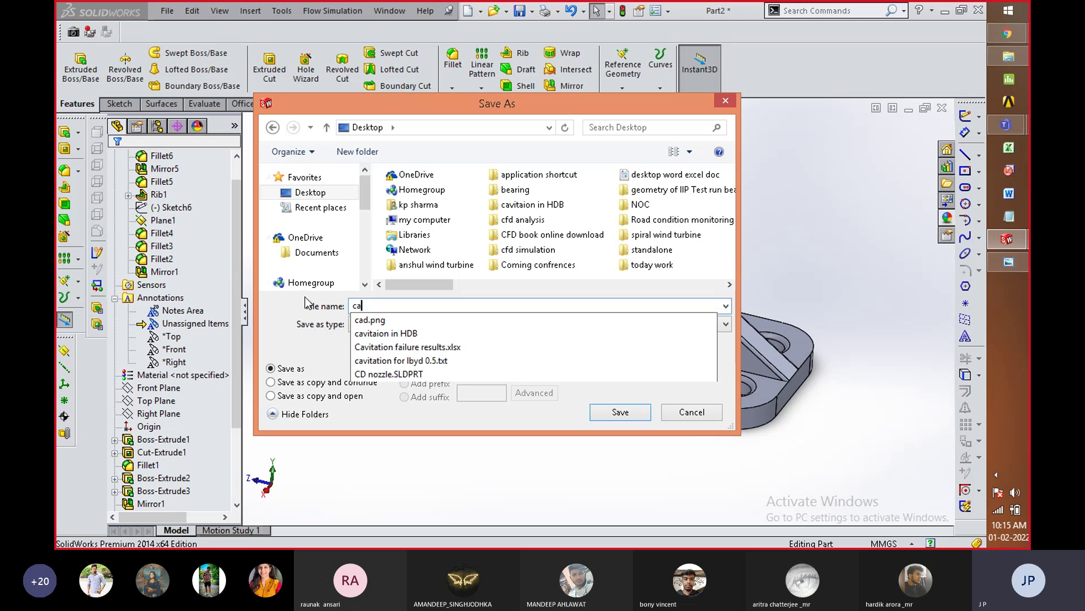
left_click(341, 352)
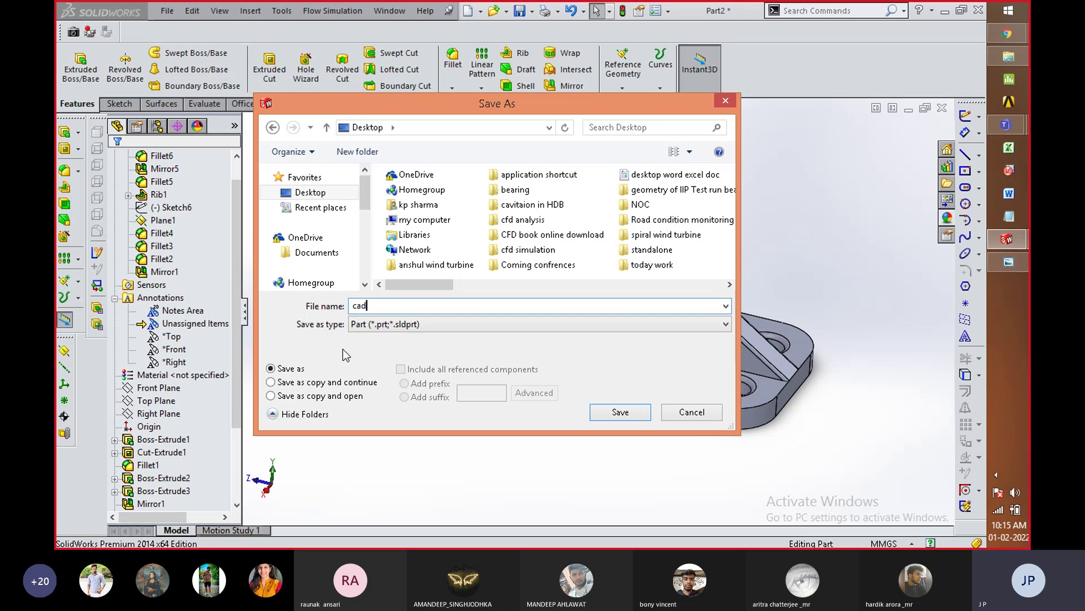
left_click(620, 413)
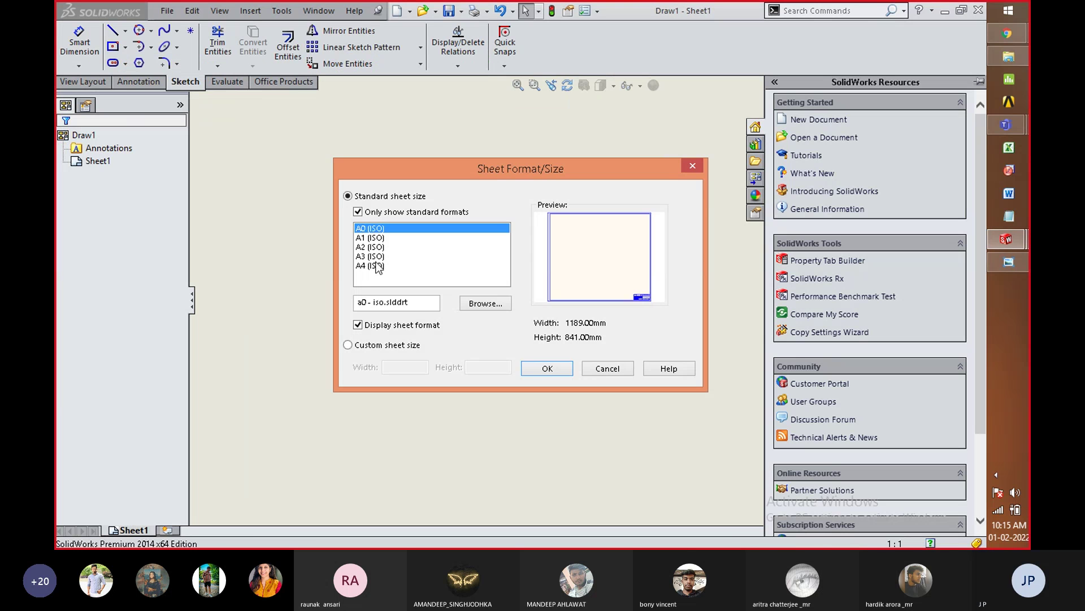
Step: Choose the A4 (ISO) sheet format for the cad drawing
left_click(368, 265)
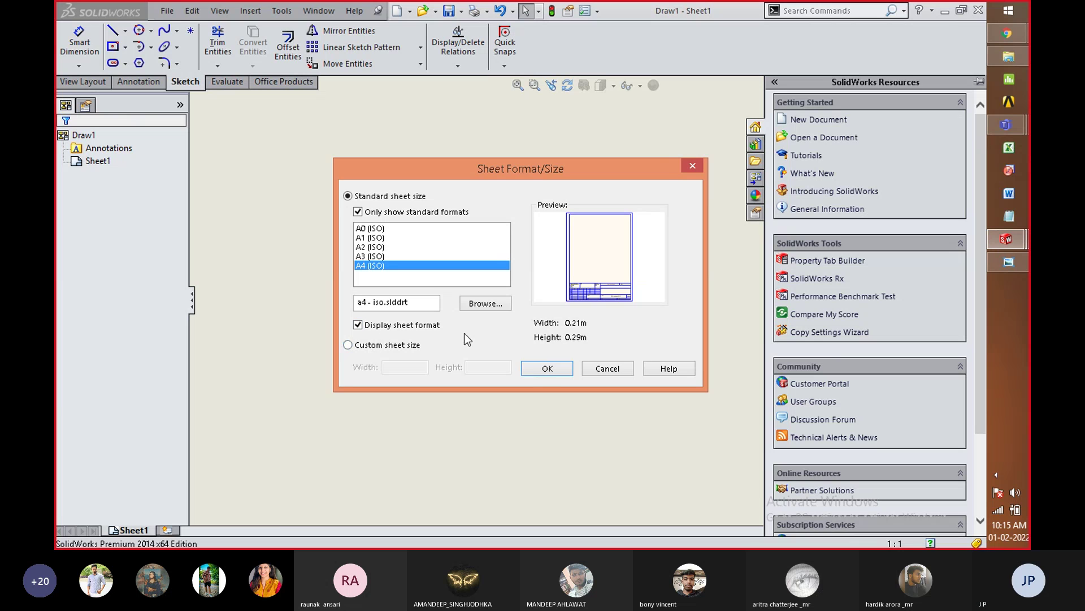
left_click(541, 371)
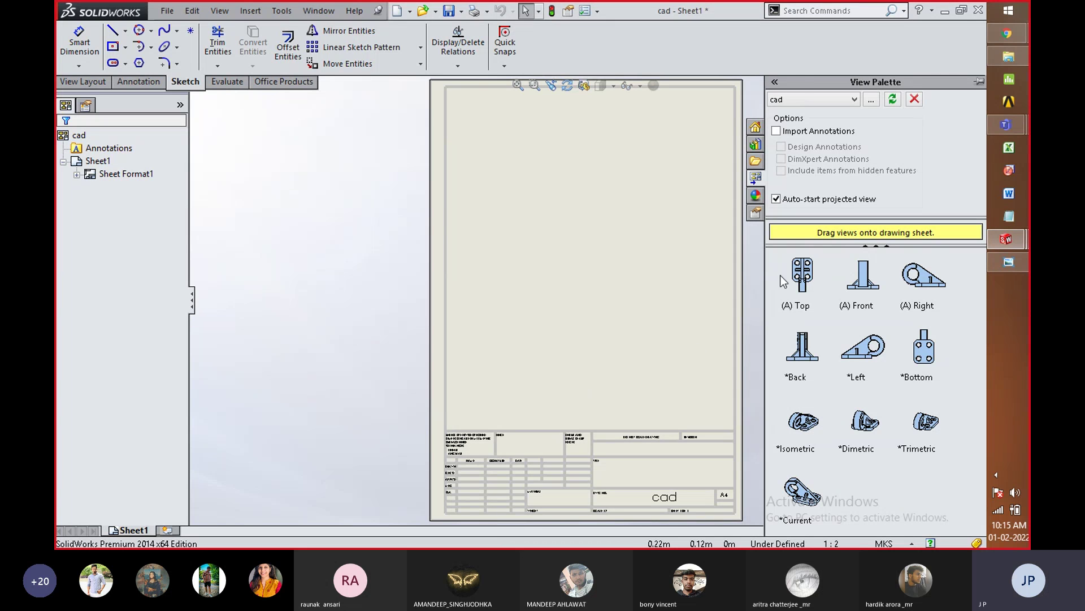
Step: Place the bracket's top view at the upper left of the A4 sheet
key("alt+Tab")
key("alt+Tab")
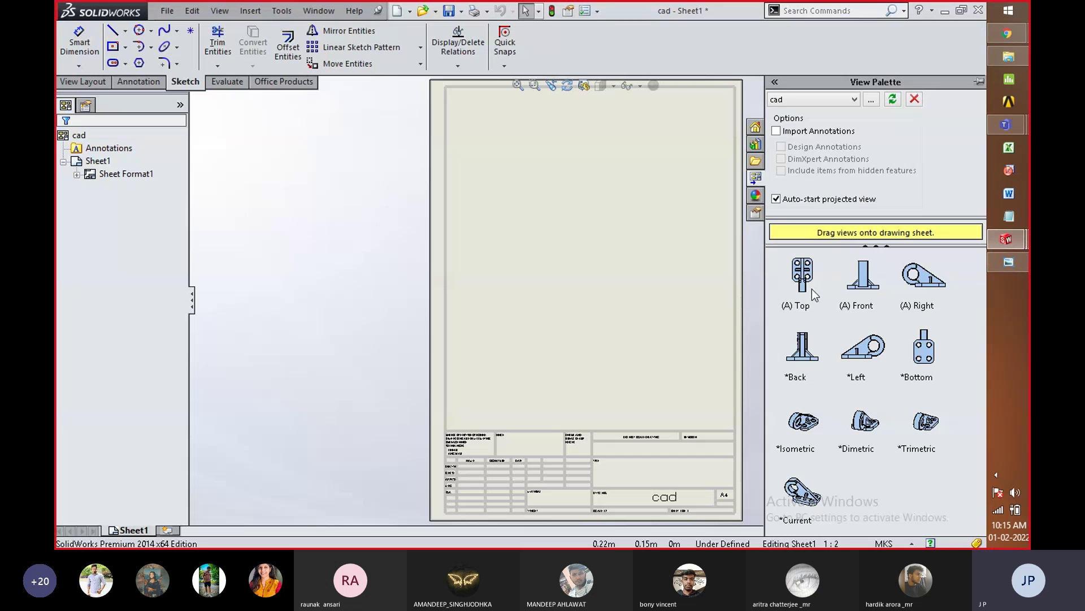
left_click_drag(809, 271, 536, 154)
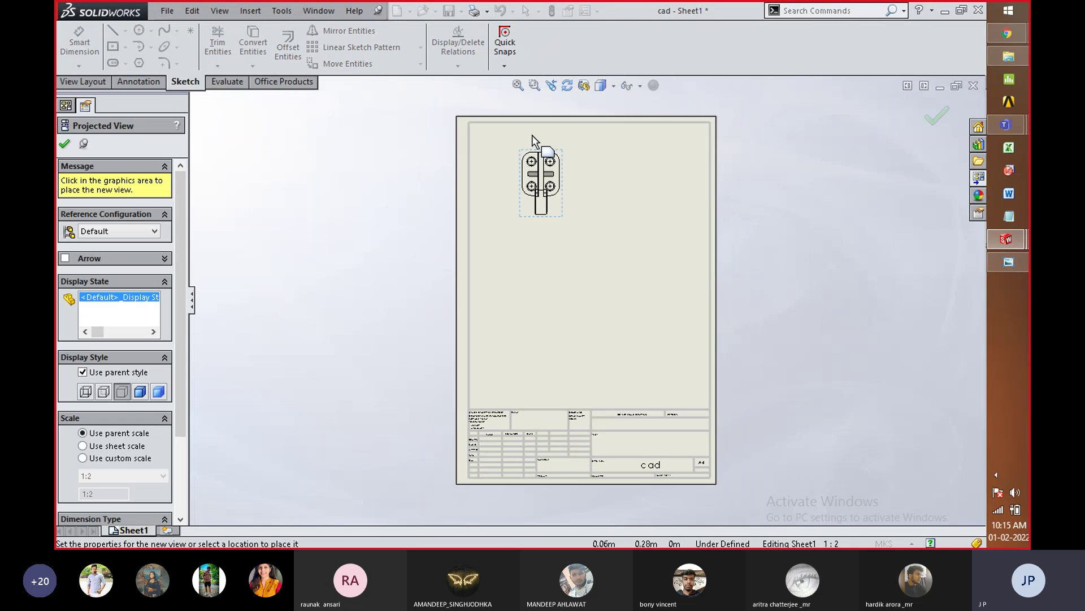
scroll(536, 149, "down", 3)
scroll(521, 260, "down", 2)
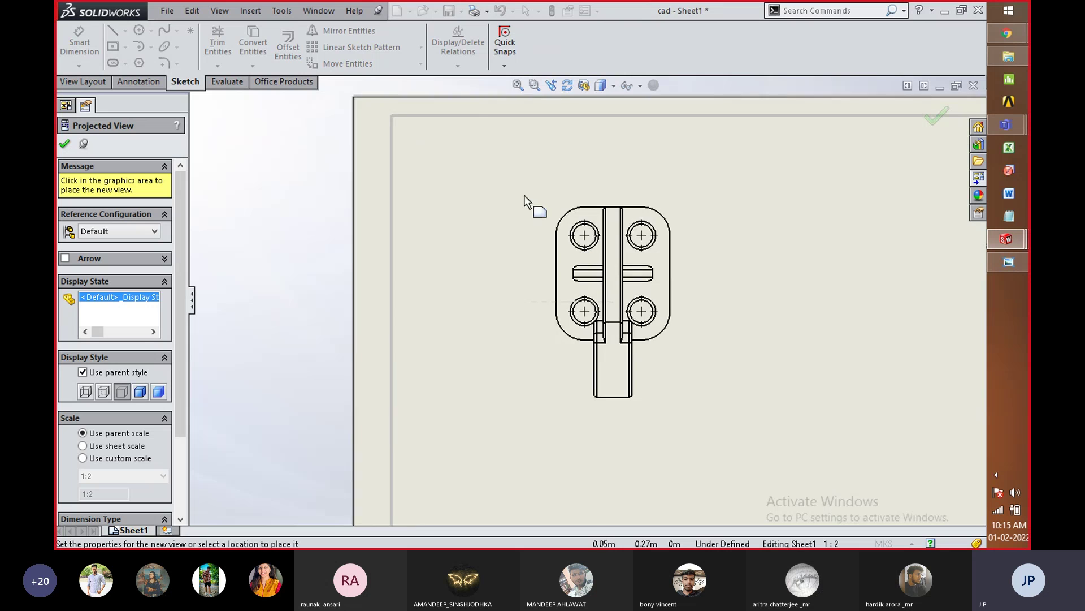
scroll(529, 203, "up", 2)
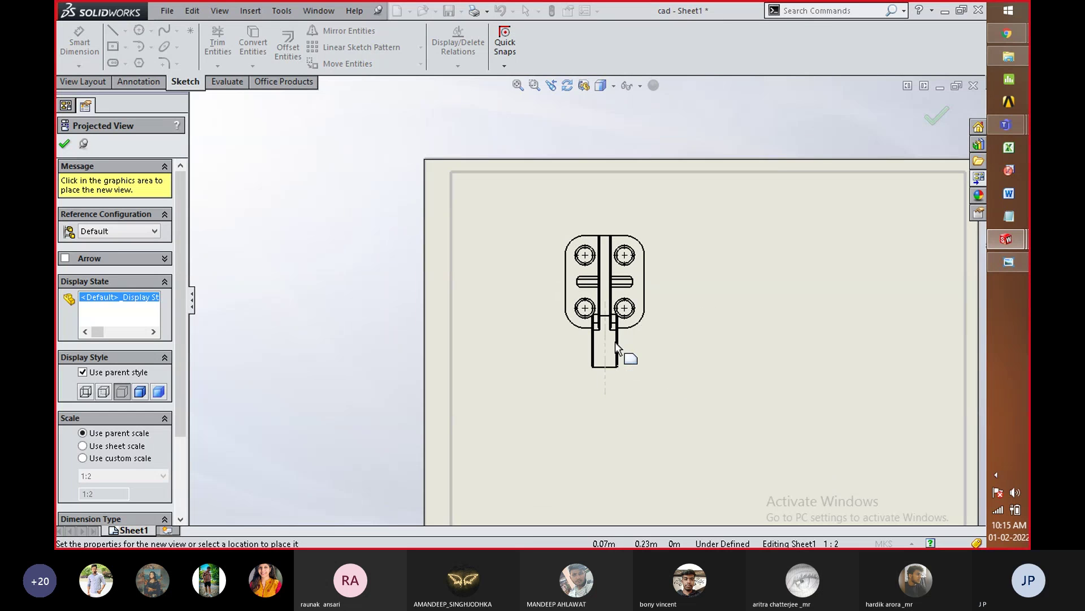
scroll(622, 339, "down", 2)
scroll(613, 298, "up", 3)
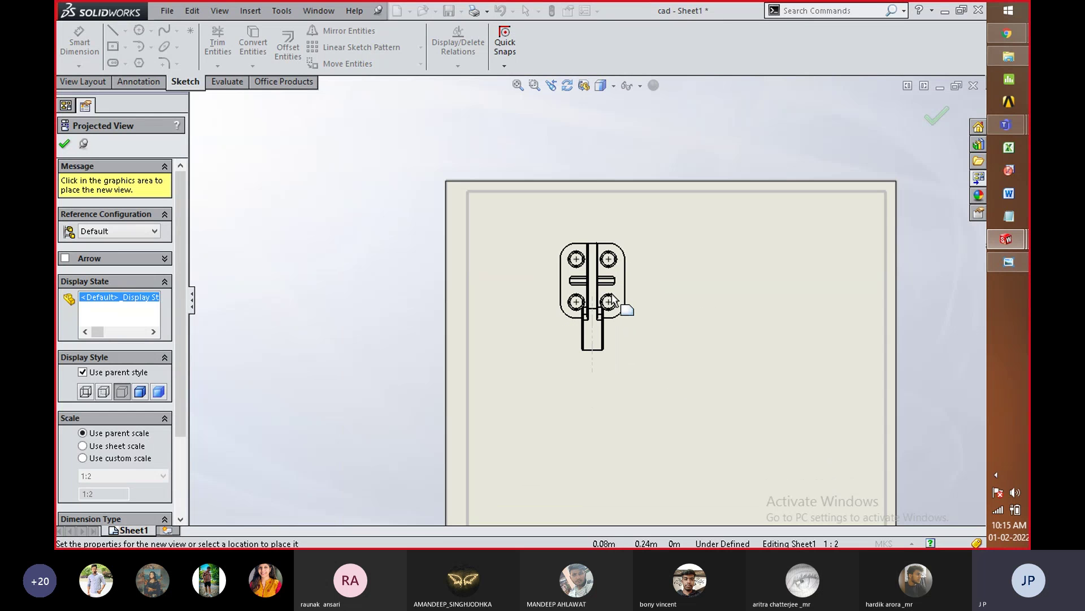
scroll(612, 299, "up", 1)
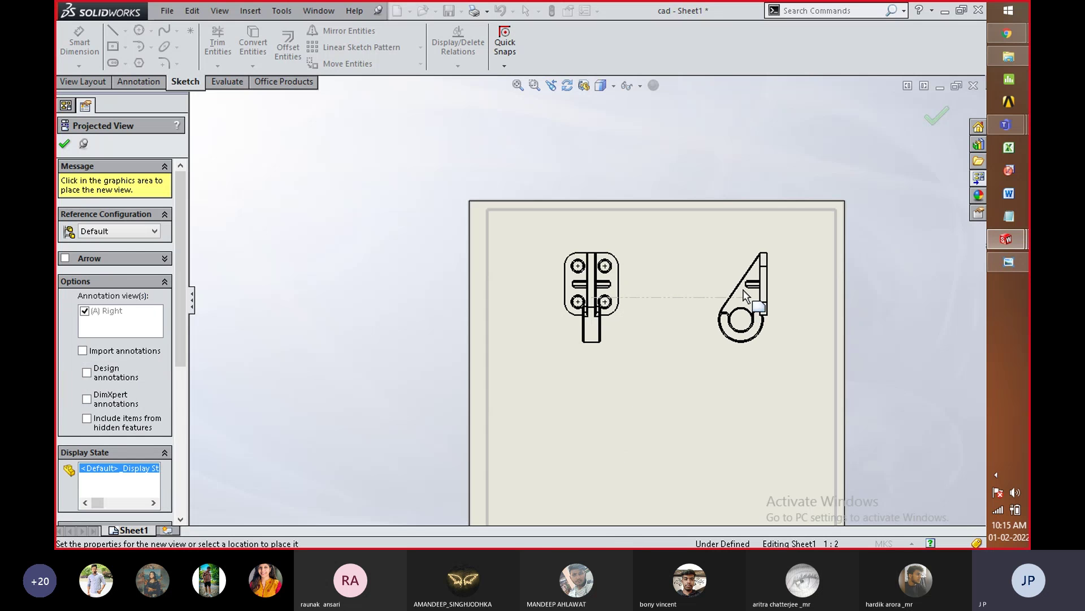
Step: Project the right side, lower and isometric views from the top view
left_click(745, 295)
left_click(587, 452)
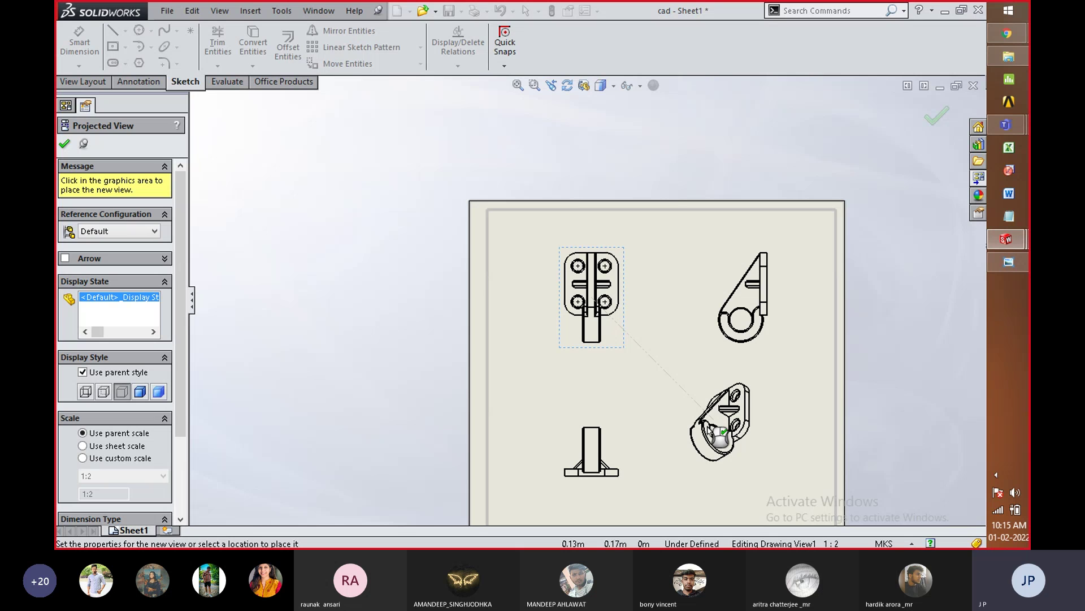
left_click(714, 433)
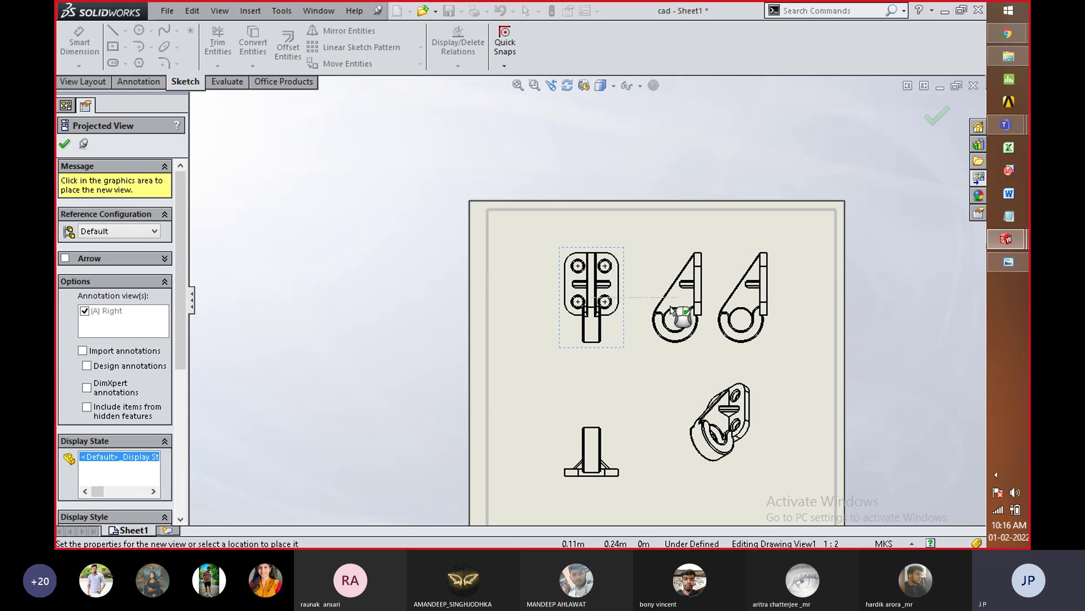
key("Escape")
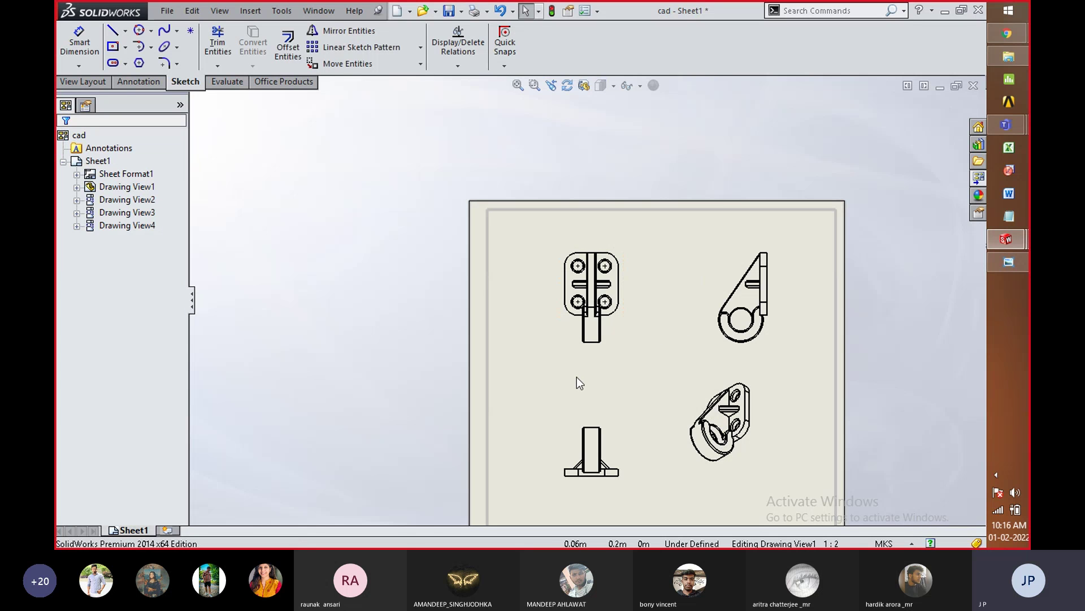
Step: Switch the upper-right side view to Shaded display style, leaving top, side and lower views
left_click(724, 420)
left_click(729, 342)
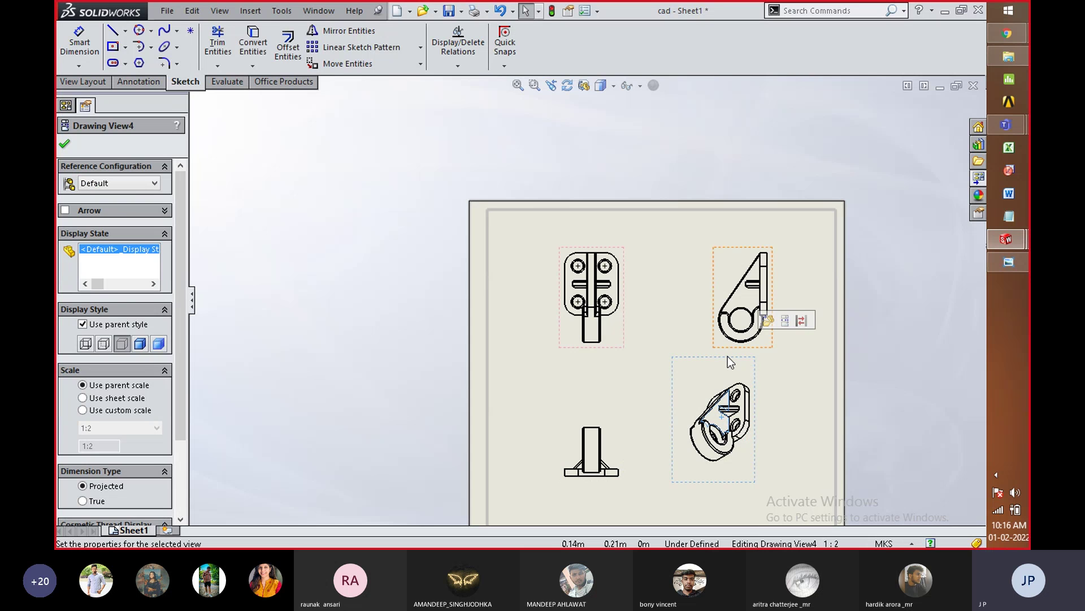
left_click(158, 343)
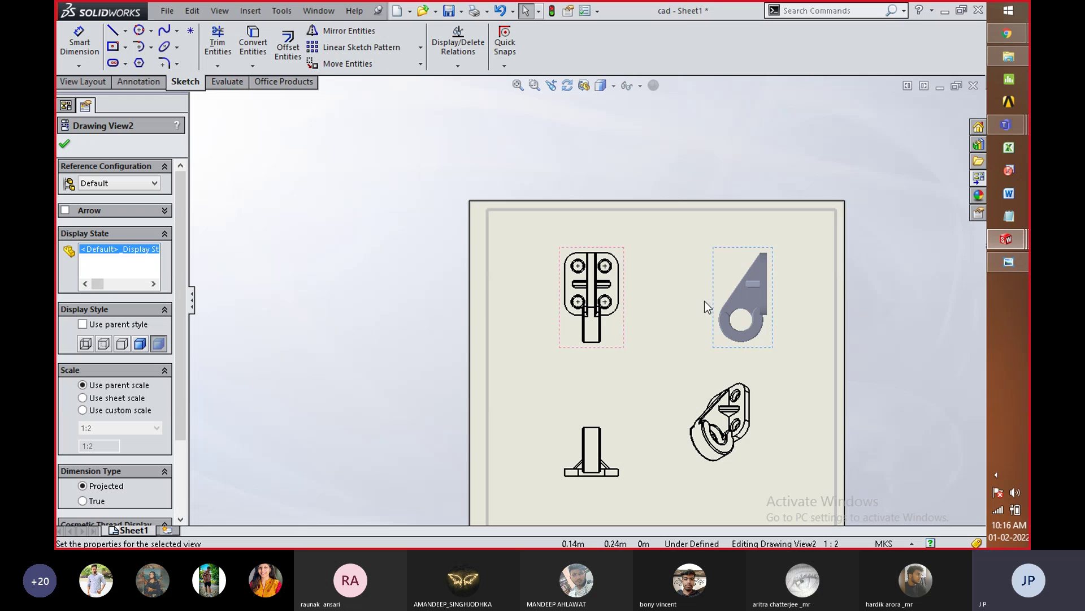
left_click(383, 287)
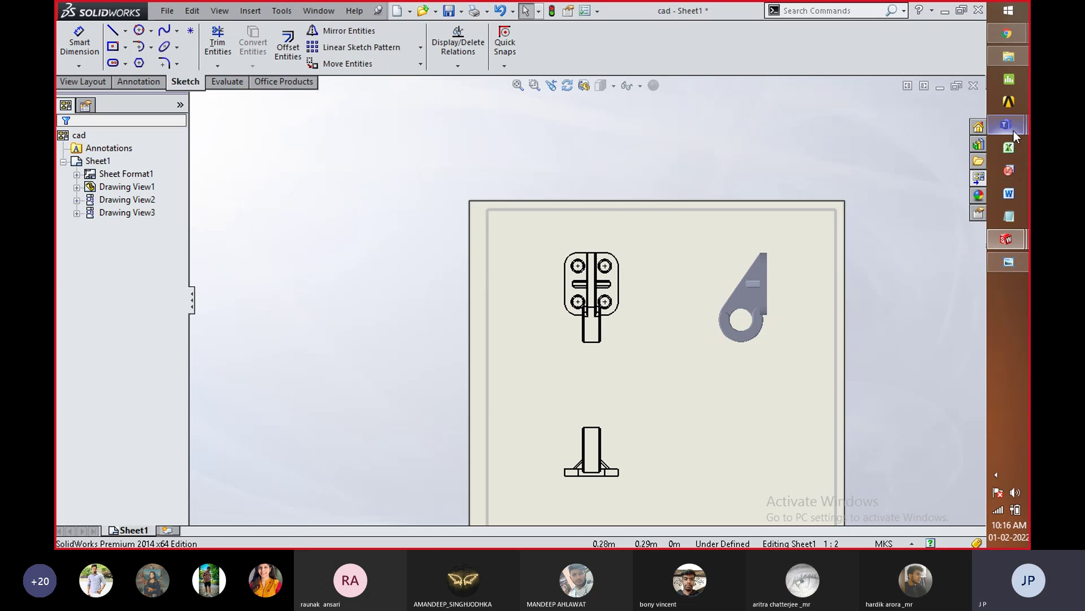
mouse_move(1007, 131)
mouse_move(1007, 240)
Step: Dimension the top view's rounded corner arc with an R0.02 radius using Smart Dimension
scroll(603, 288, "up", 5)
key("d")
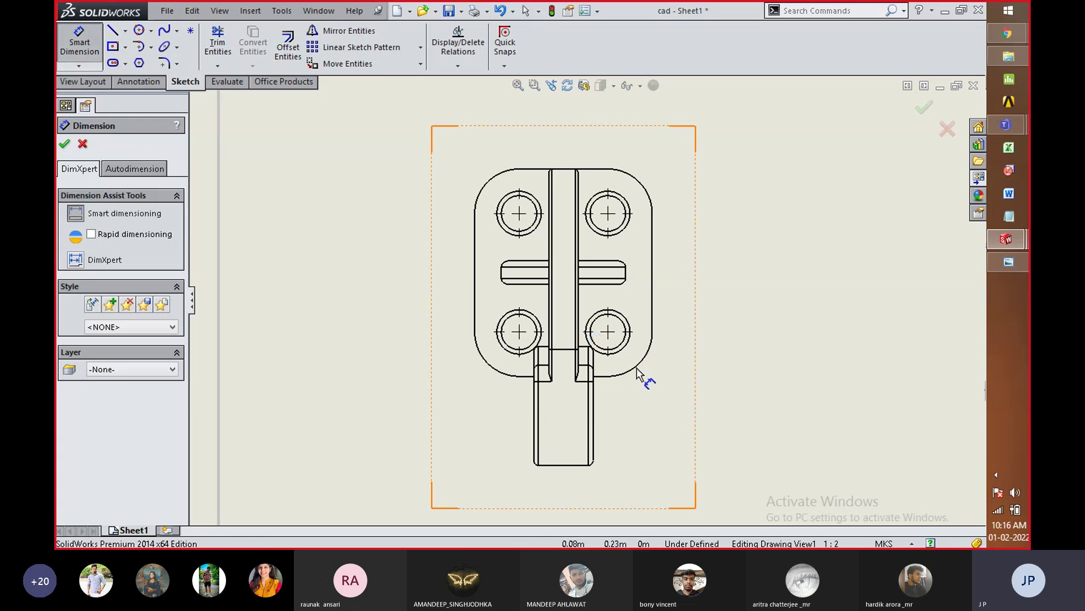
left_click(637, 367)
left_click(670, 378)
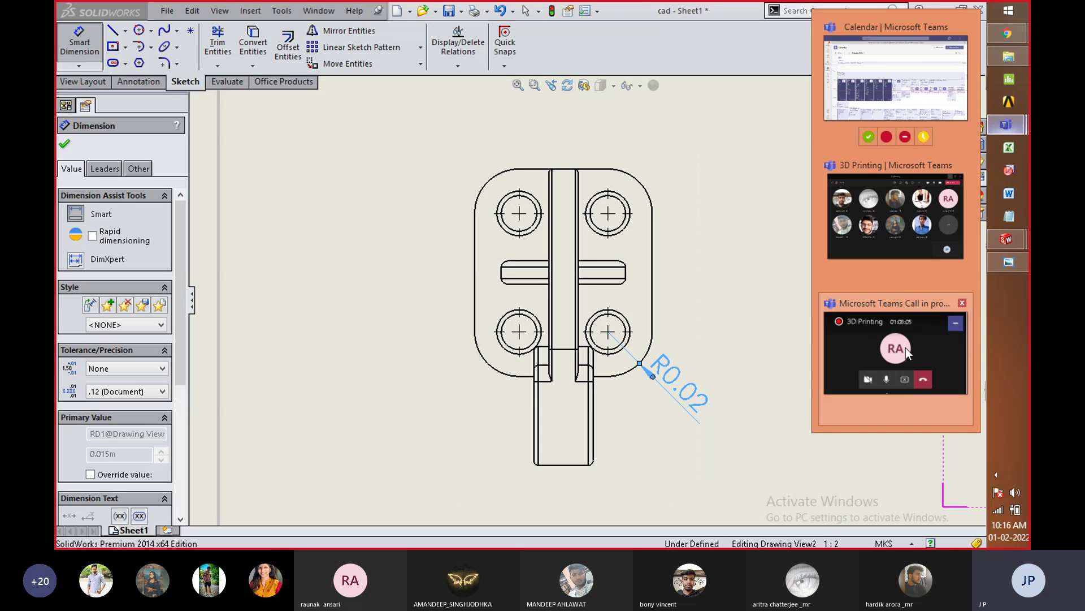
left_click(905, 348)
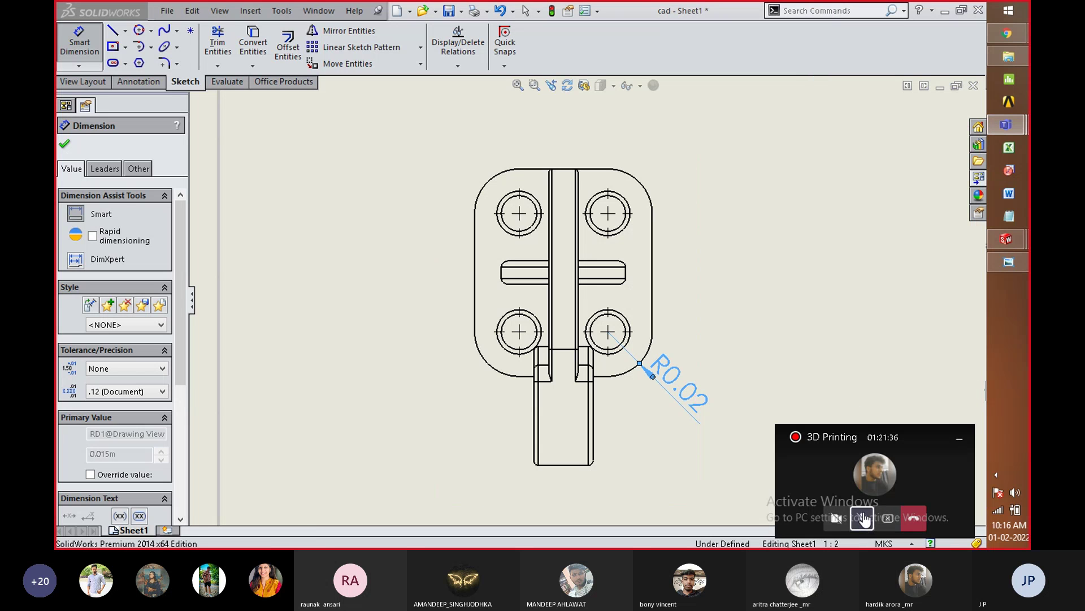
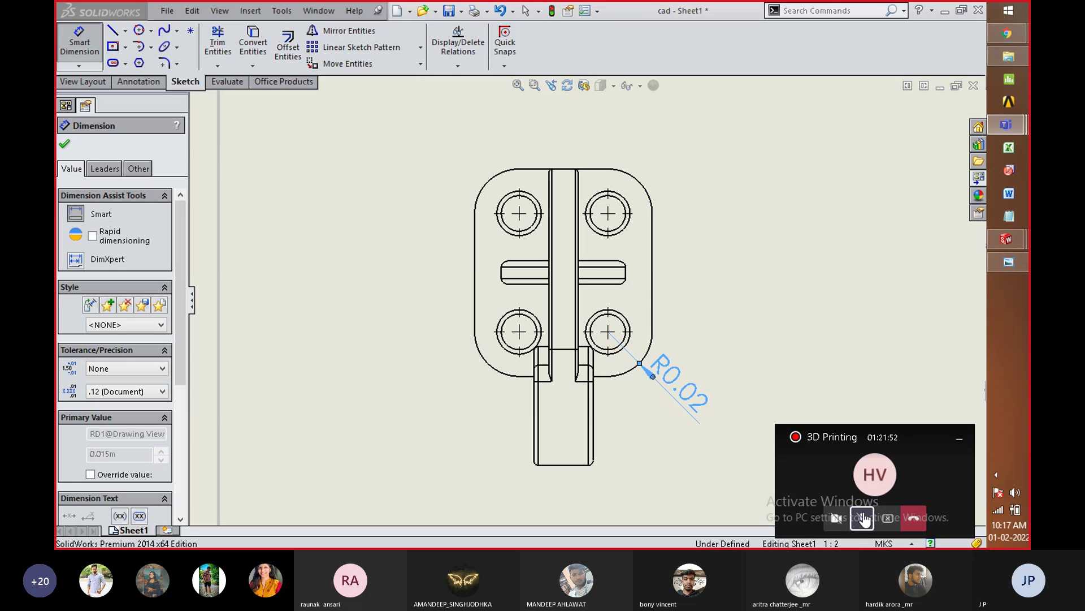
Step: Unmute the meeting, check the reference drawing image, and abandon a dimension on the right view
left_click(862, 518)
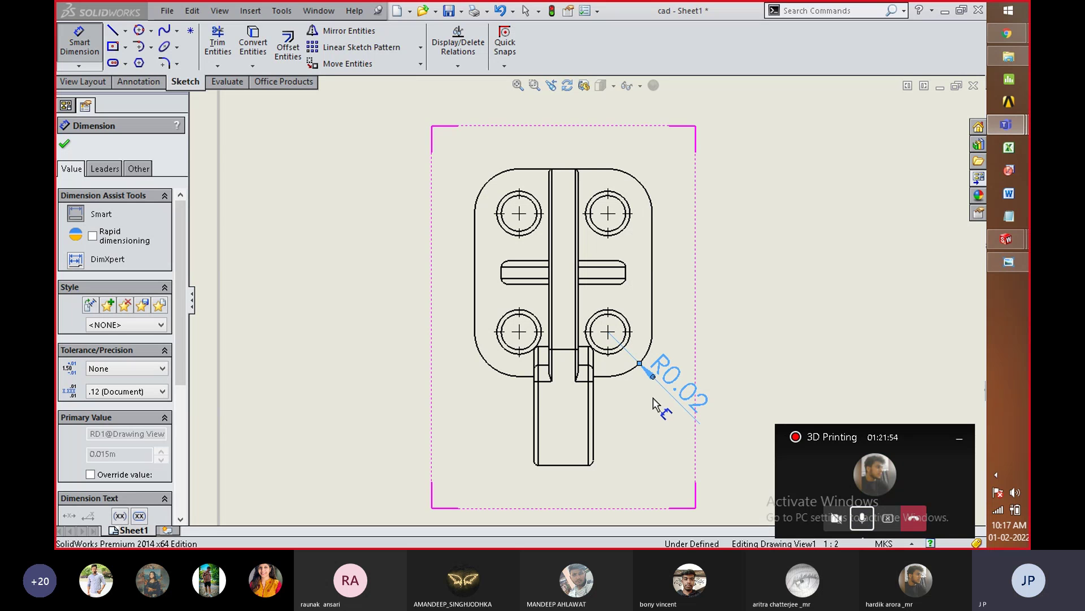
left_click(960, 439)
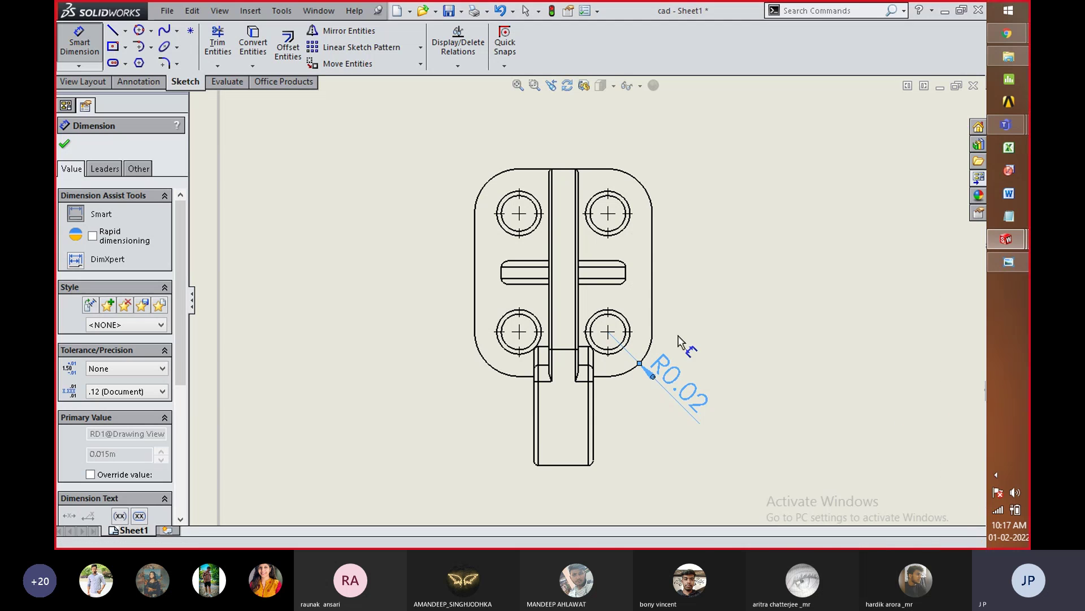
left_click(1010, 262)
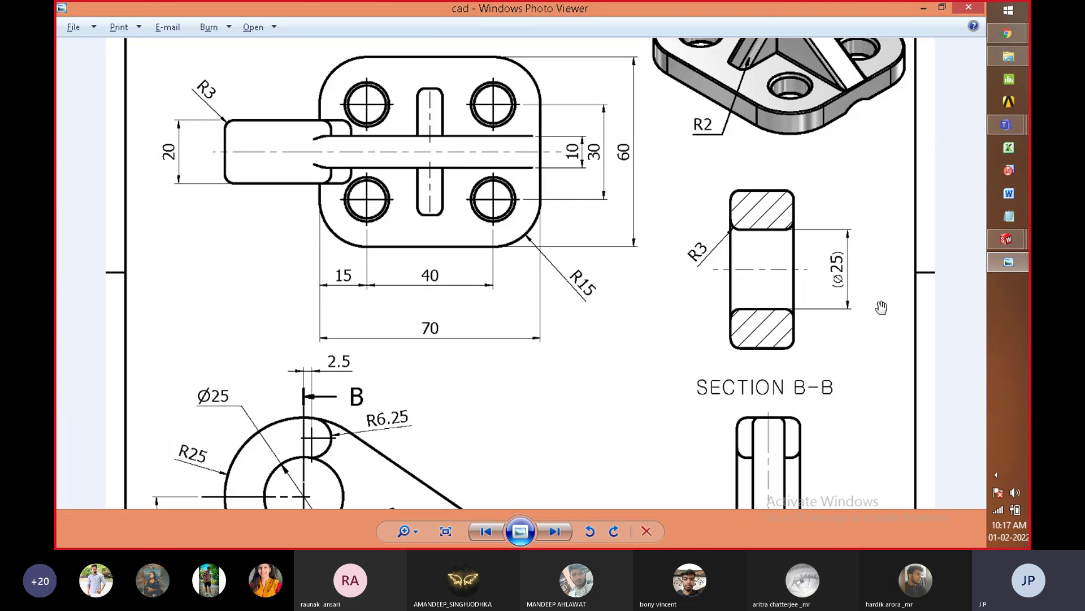
left_click(1009, 262)
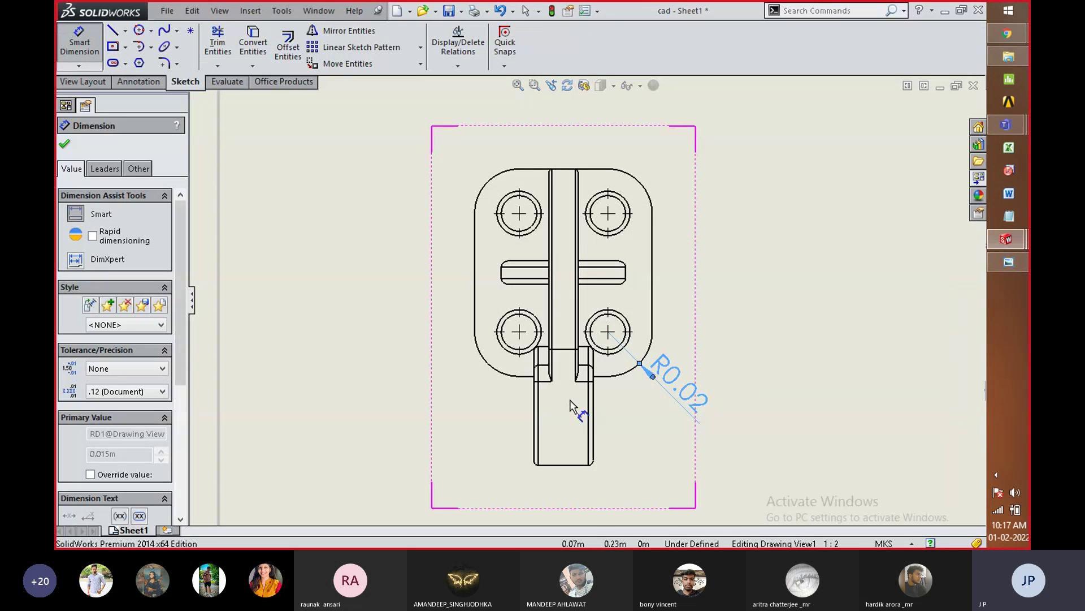
scroll(498, 400, "up", 6)
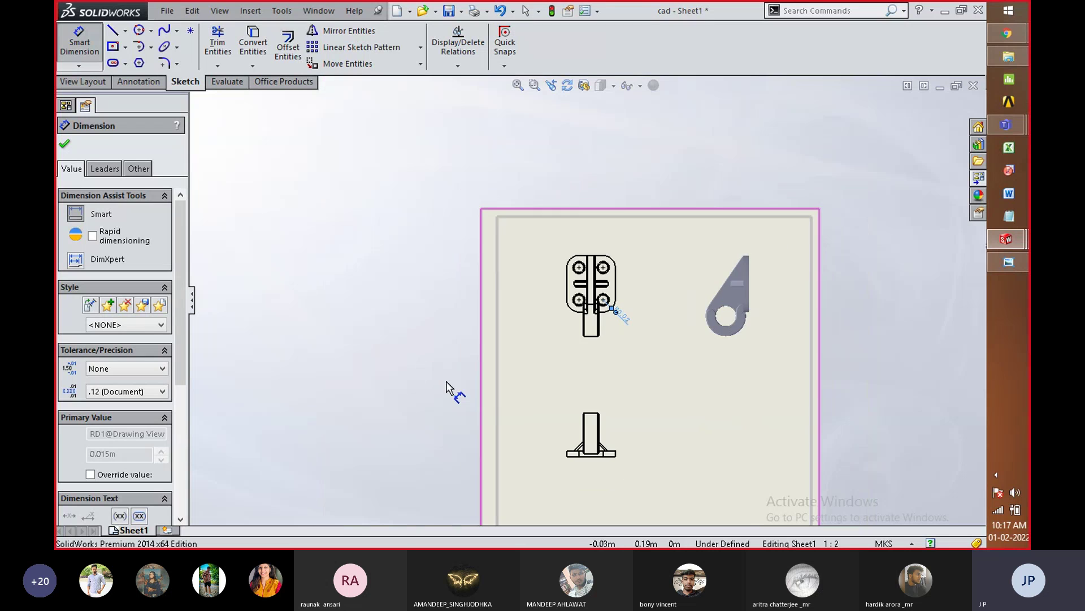
scroll(780, 339, "down", 2)
left_click(693, 277)
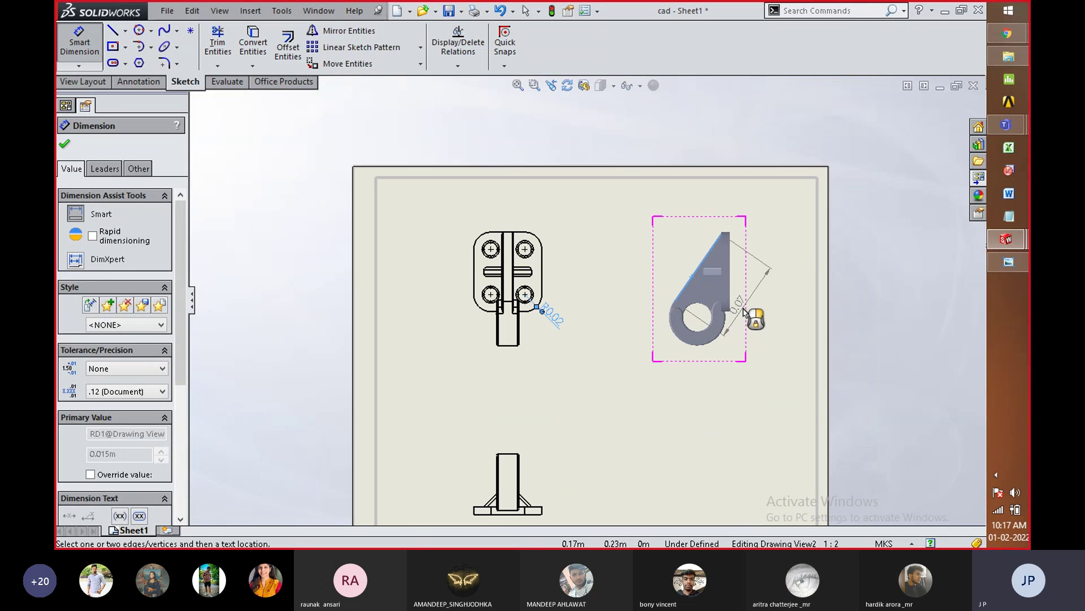
left_click(66, 145)
Step: Place a Shaded With Edges isometric view from the View Palette at the sheet's lower right
left_click(977, 178)
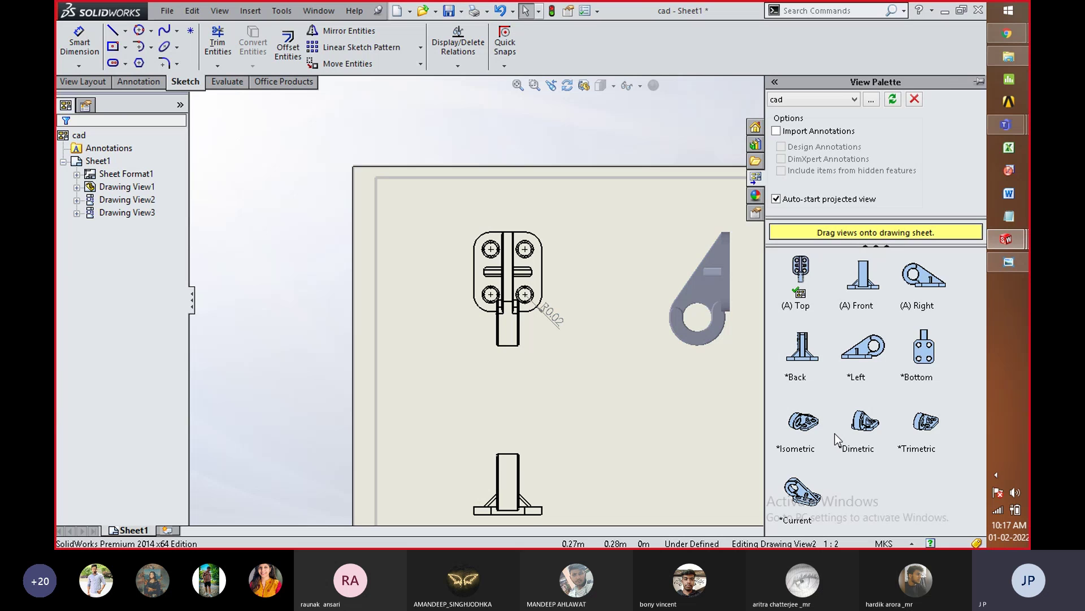
left_click_drag(804, 423, 697, 429)
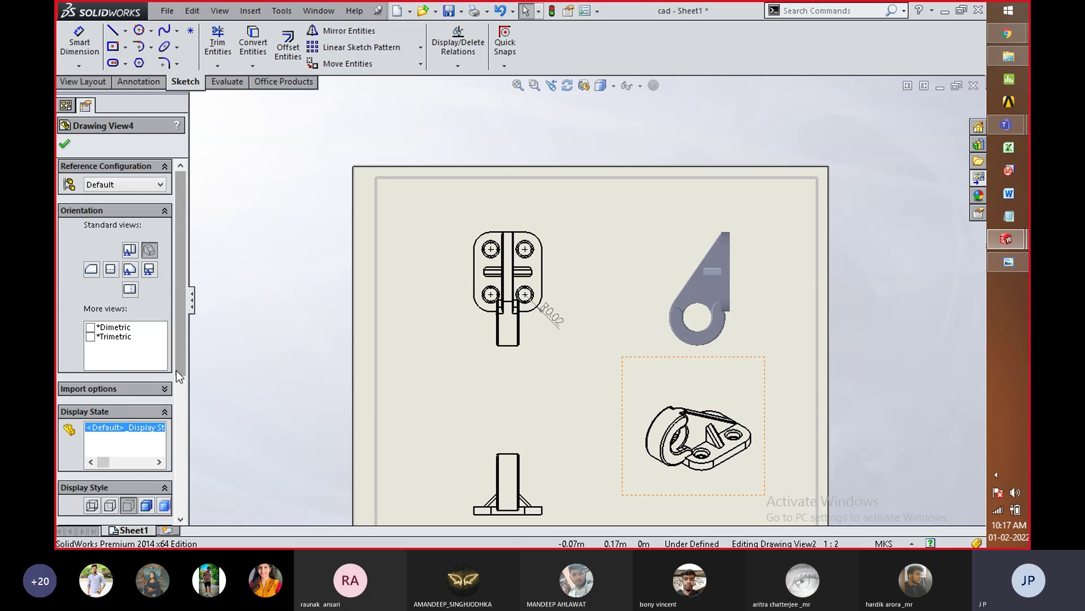
scroll(181, 385, "down", 3)
left_click(152, 412)
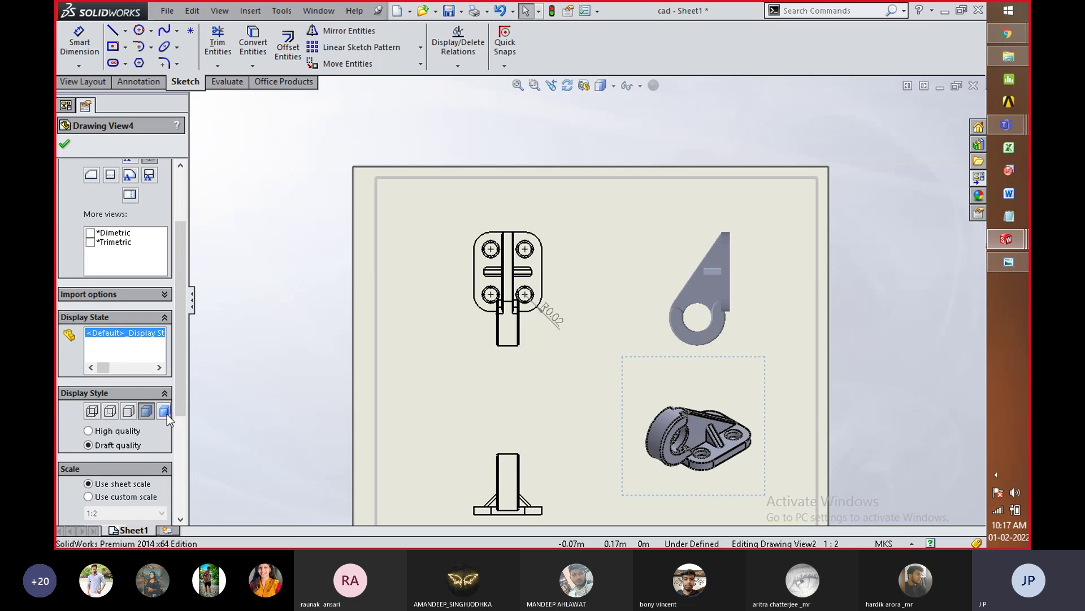
left_click(375, 395)
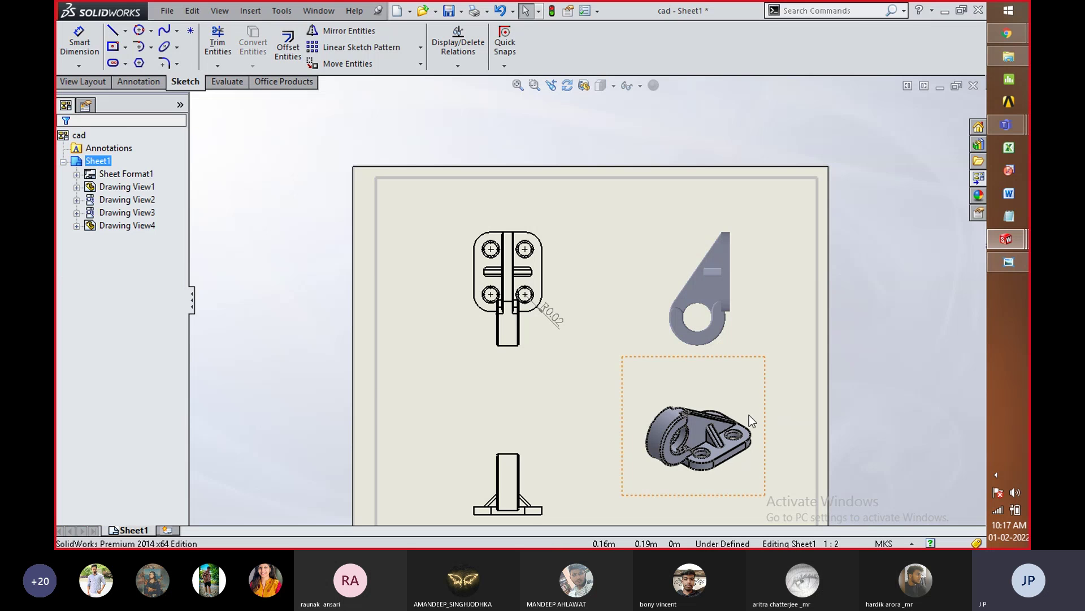
Step: Compare plain Shaded against Shaded With Edges, keep Shaded With Edges, and zoom to fit the sheet
scroll(668, 434, "down", 5)
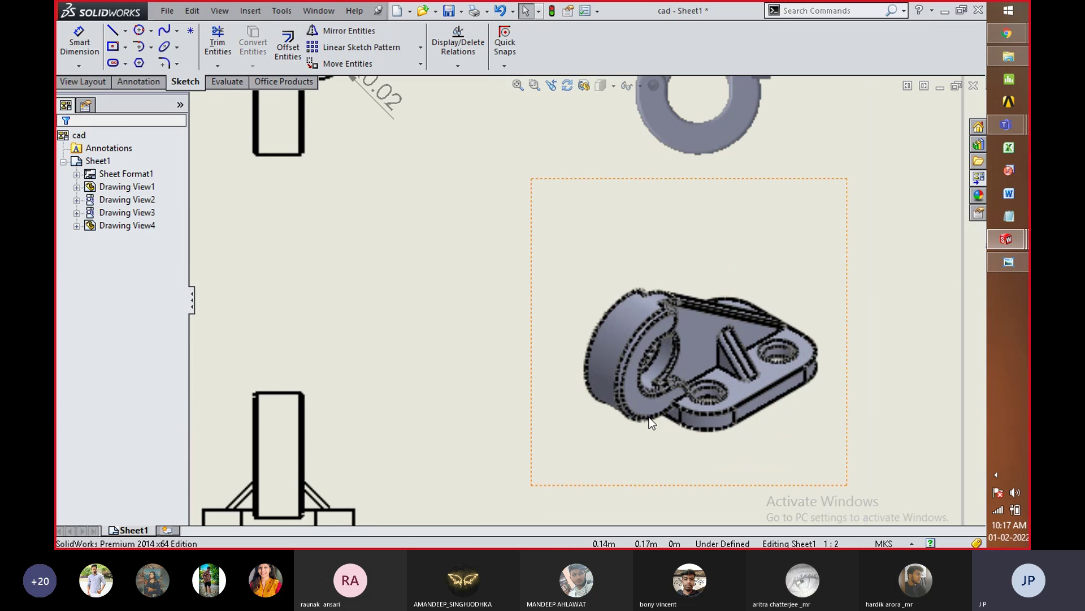
left_click(689, 424)
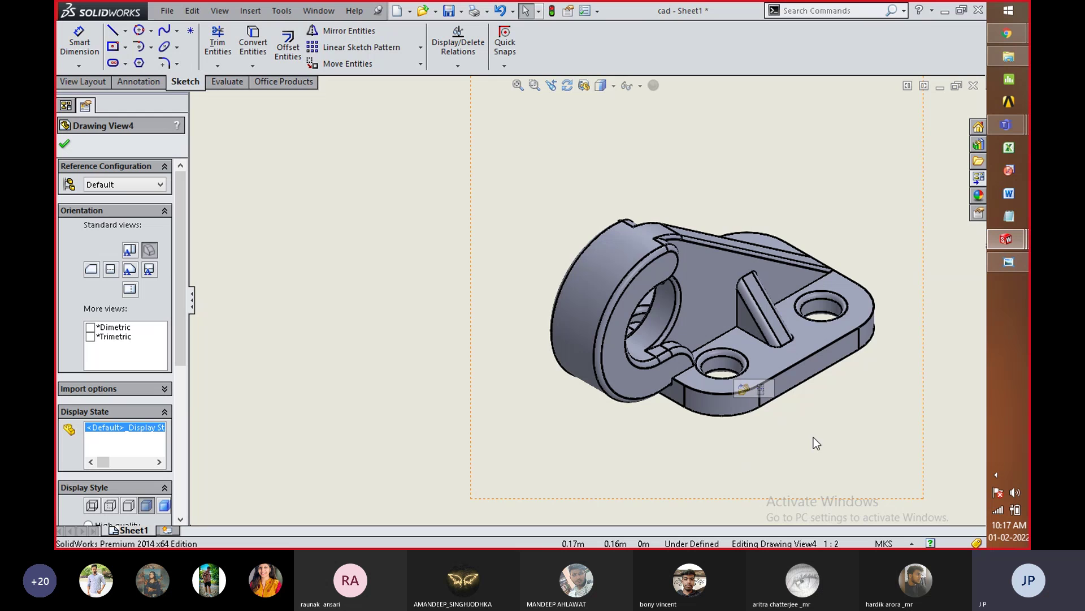
scroll(828, 437, "up", 3)
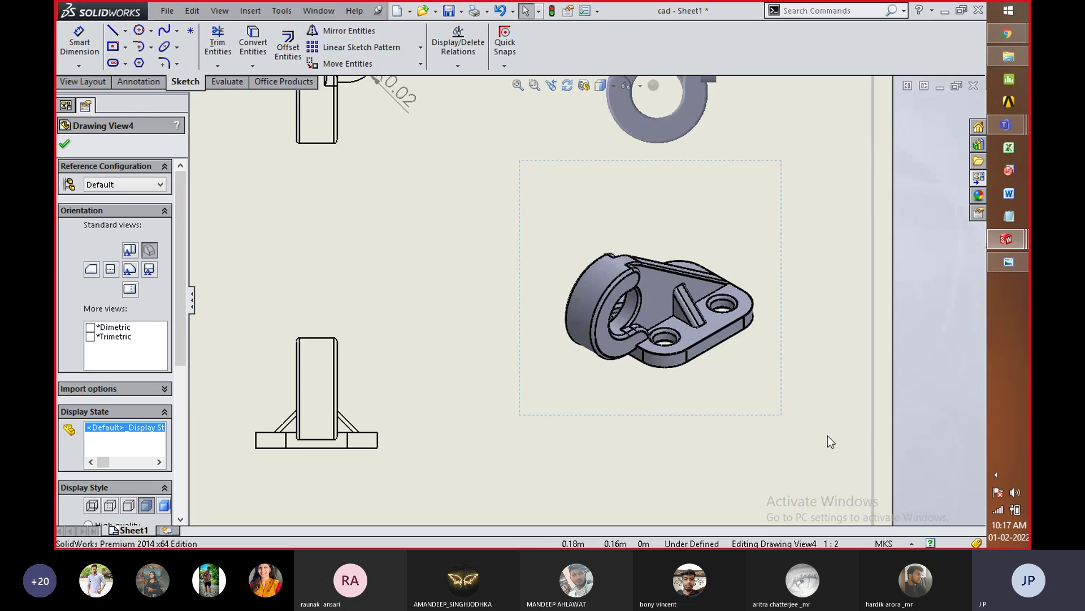
left_click(165, 507)
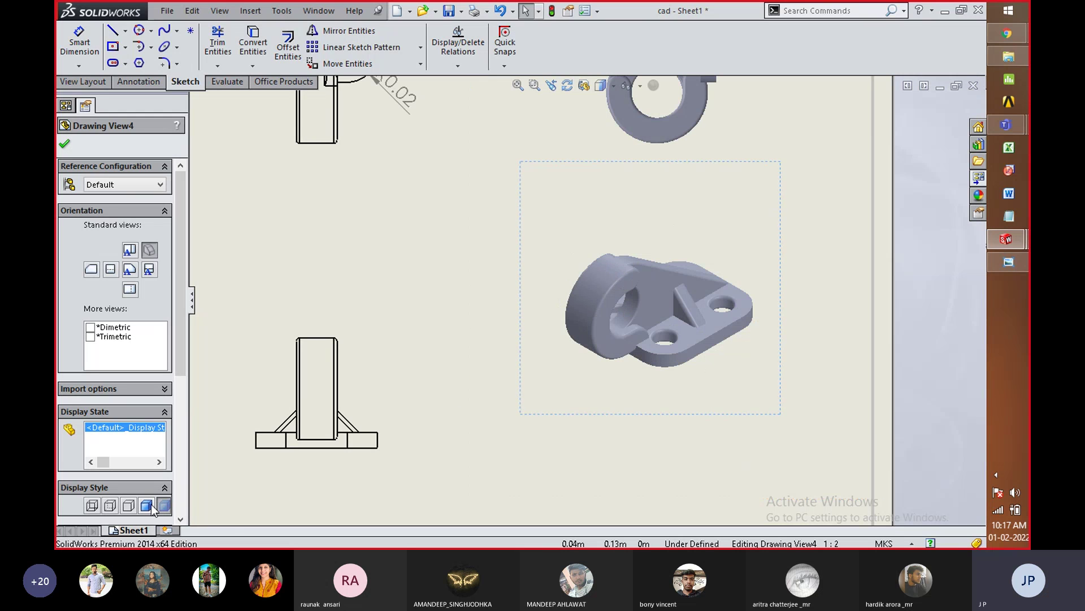
left_click(149, 506)
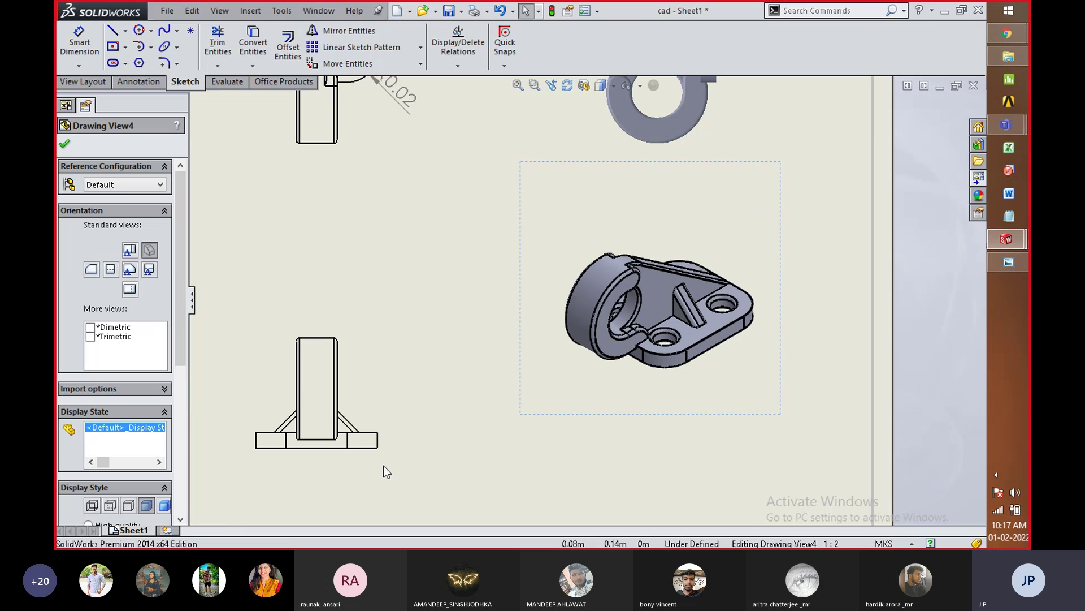
left_click(720, 463)
key("f")
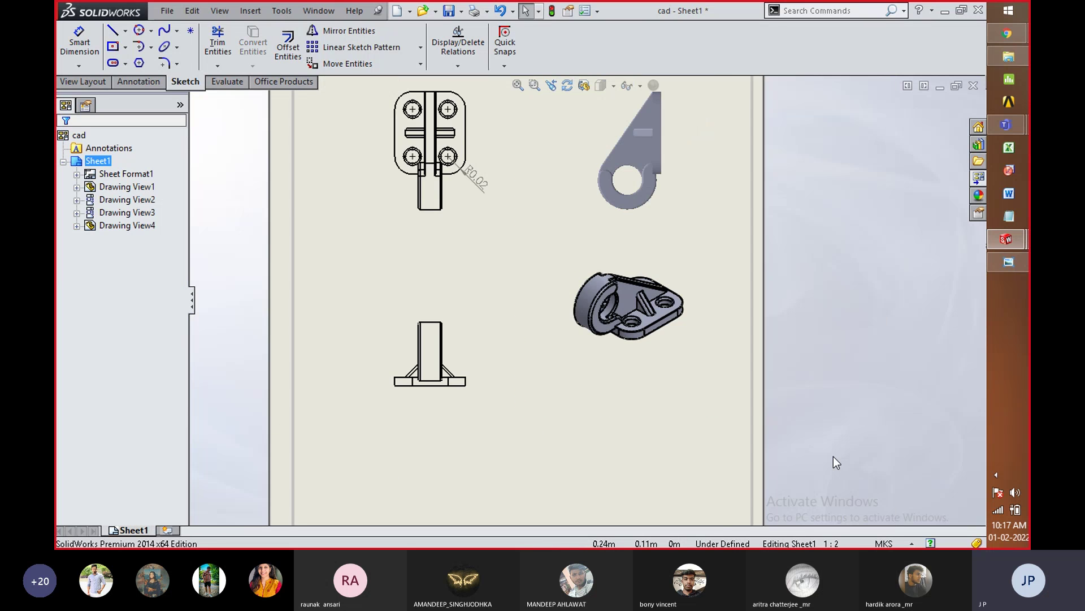
scroll(461, 188, "down", 5)
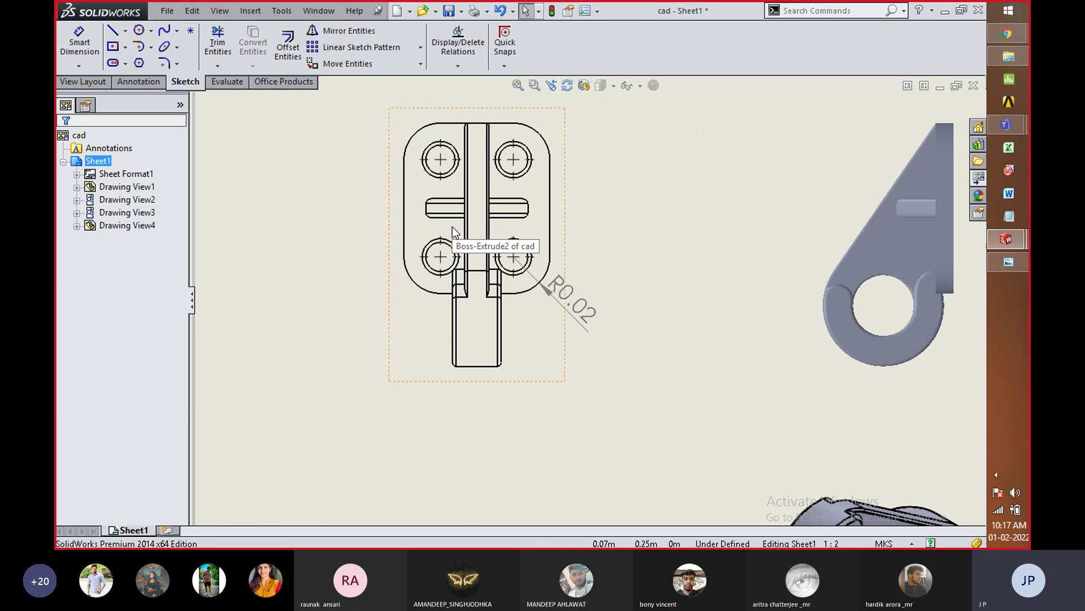
scroll(452, 226, "up", 3)
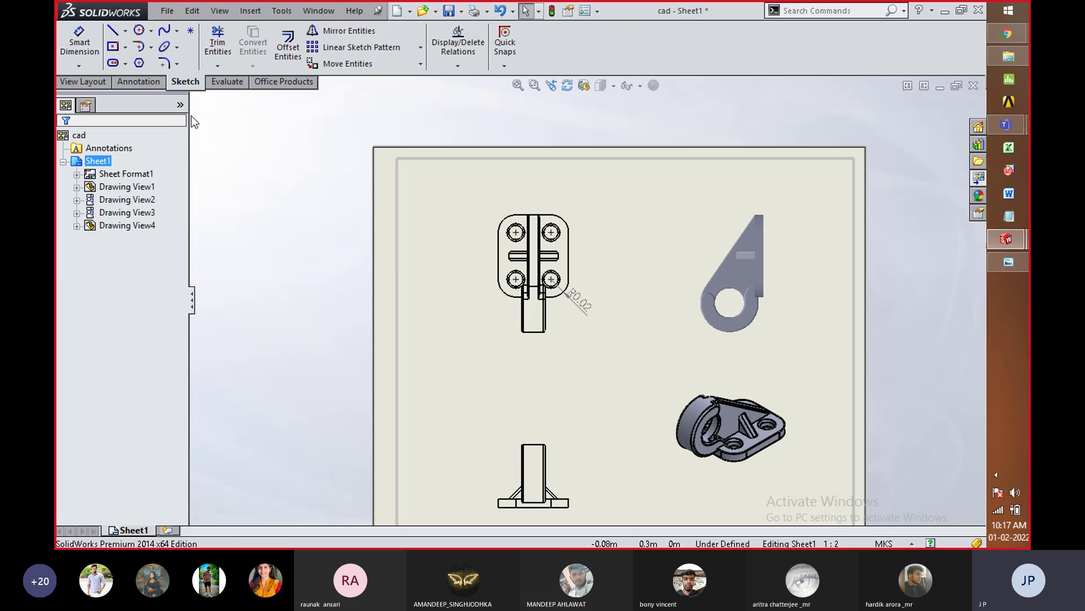
Step: Start a section view and compare the sheet against the reference drawing image
left_click(70, 80)
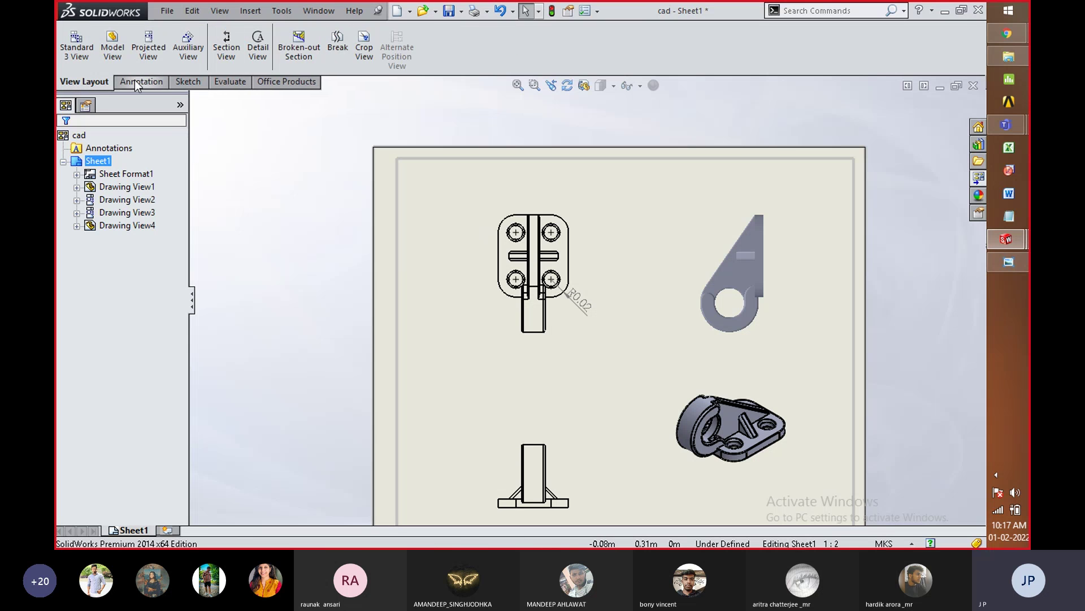
left_click(226, 50)
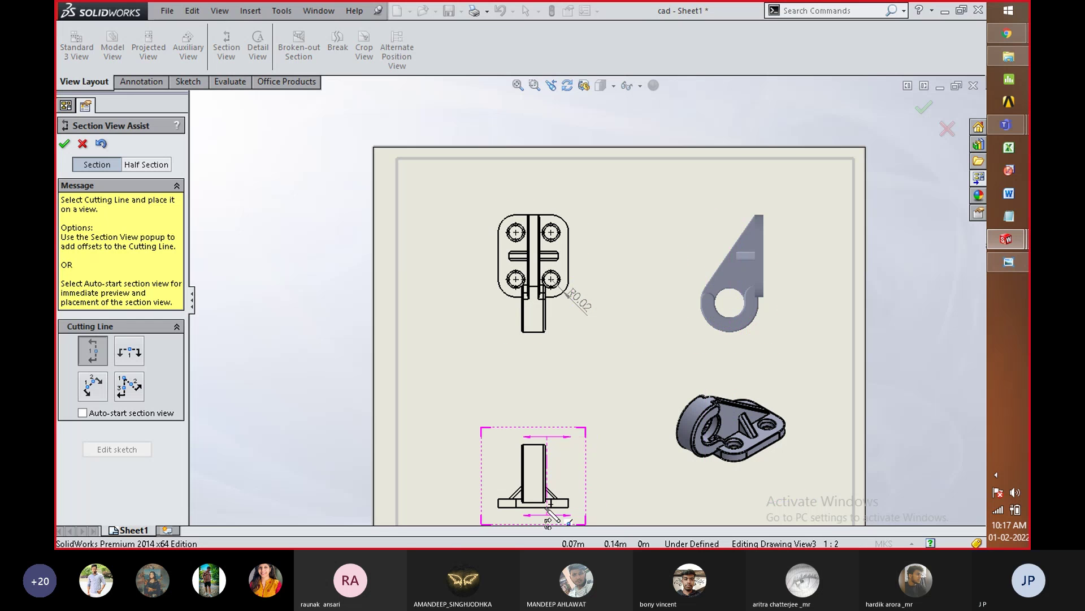
key("alt+Tab")
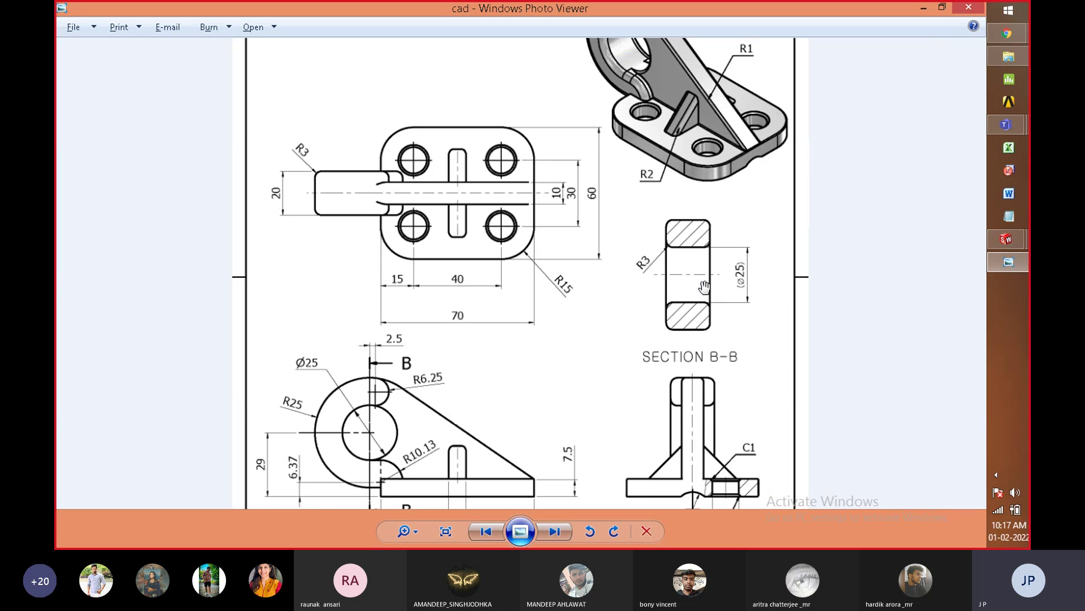
key("alt+Tab")
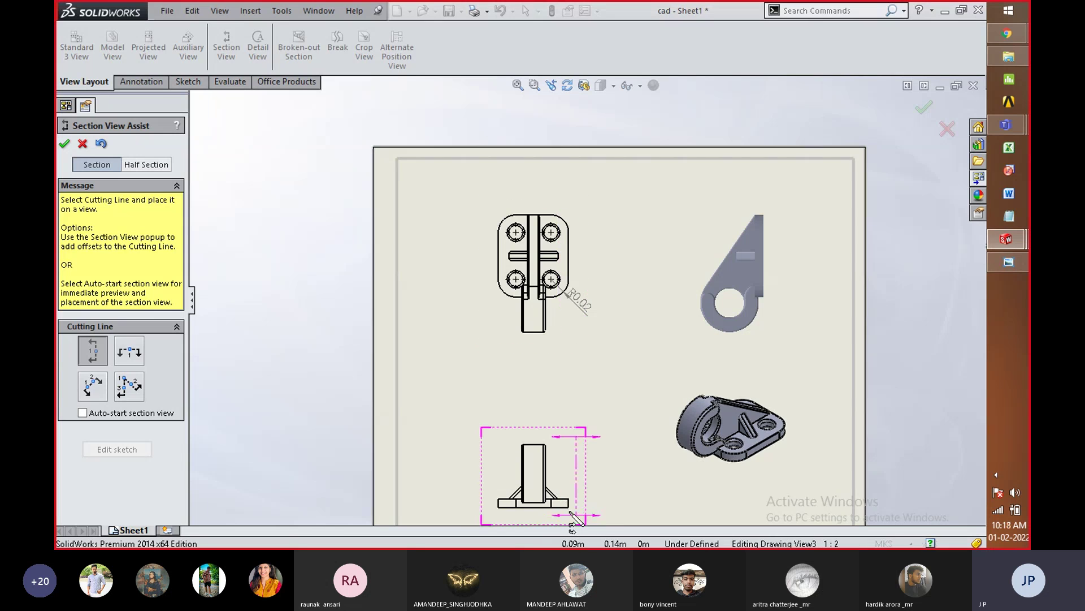
scroll(573, 517, "up", 4)
scroll(581, 449, "down", 5)
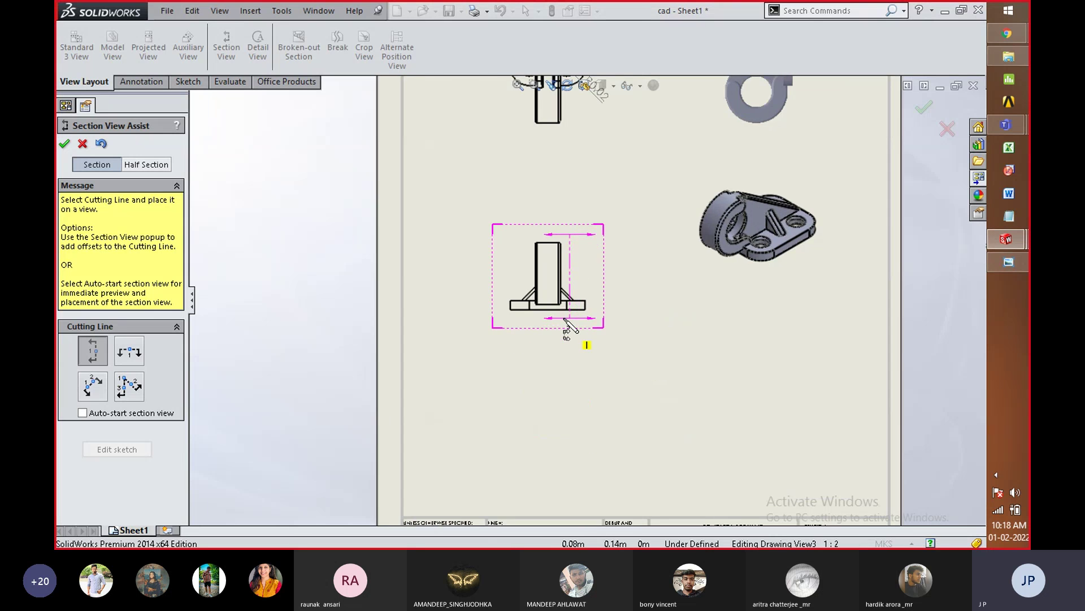
scroll(565, 320, "down", 5)
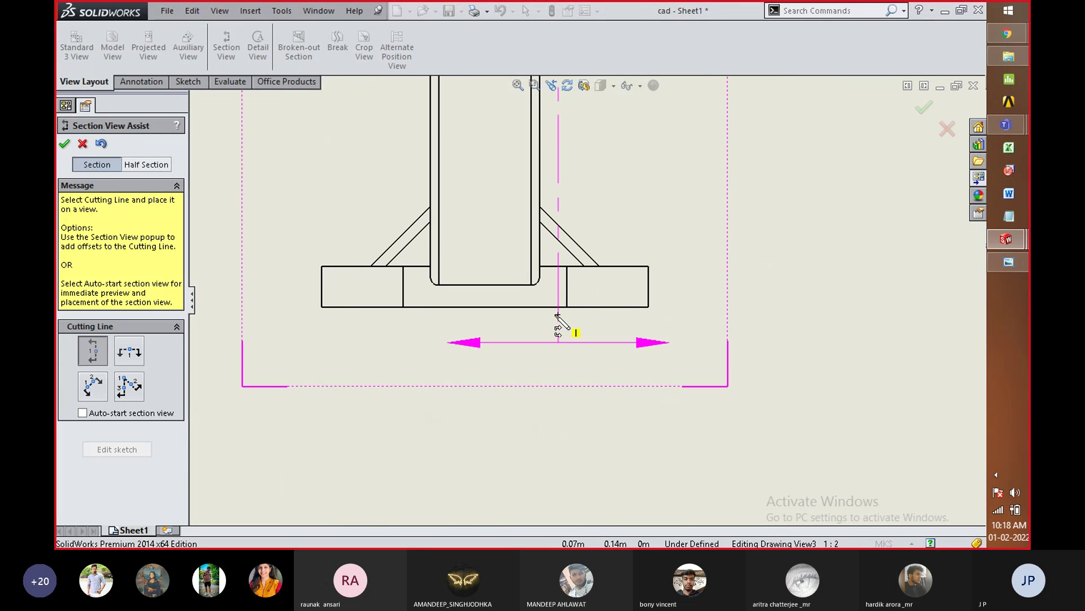
scroll(558, 315, "up", 2)
Step: Place a vertical cutting line through the bottom view, flip its direction, then cancel section A
left_click(560, 320)
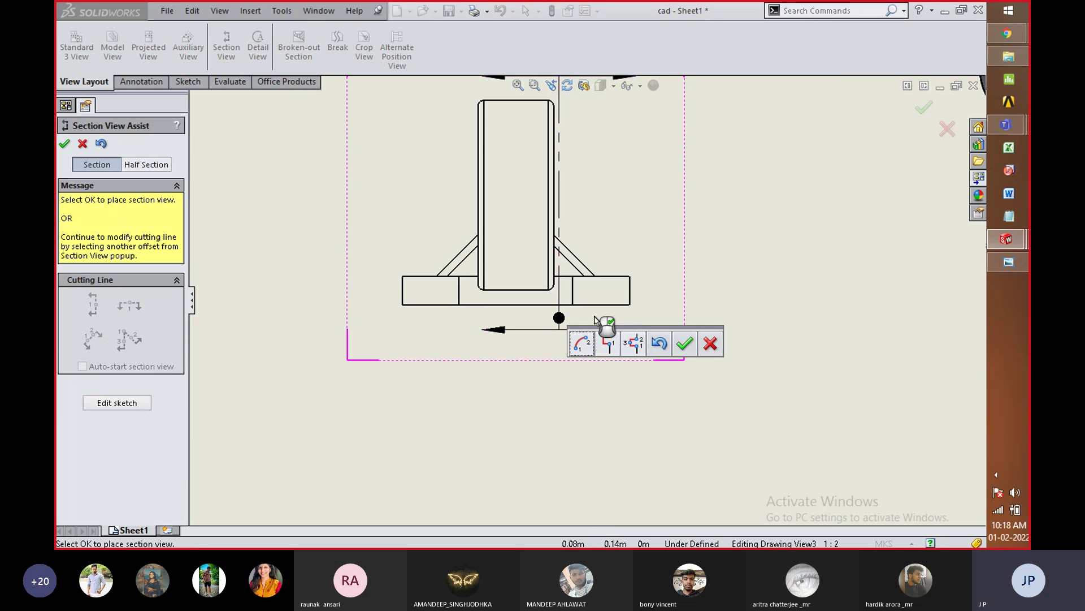
left_click(683, 343)
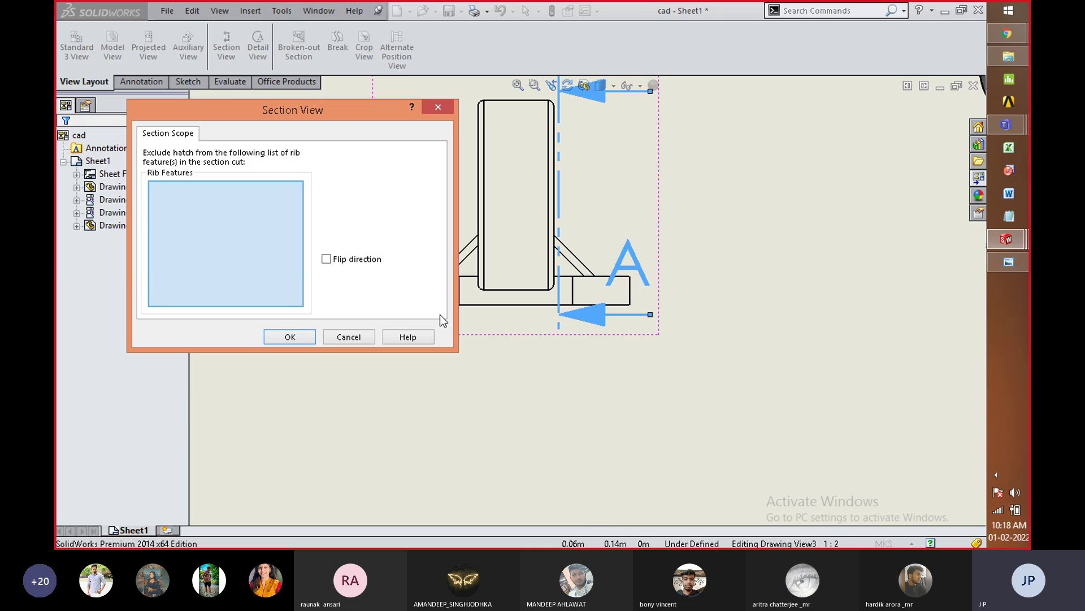
left_click(327, 259)
left_click(326, 259)
left_click(325, 260)
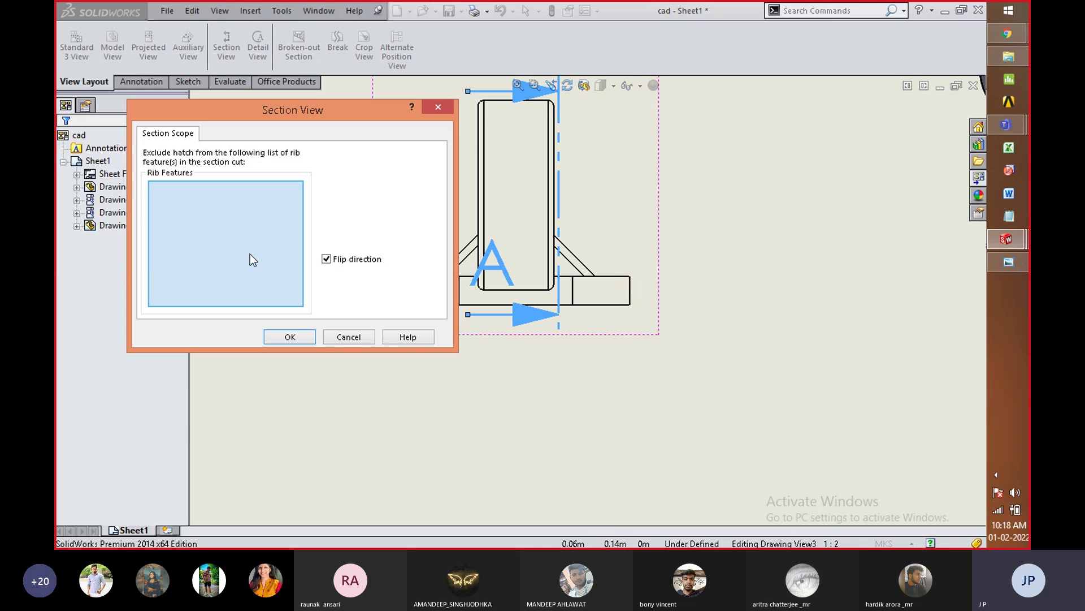
left_click(349, 337)
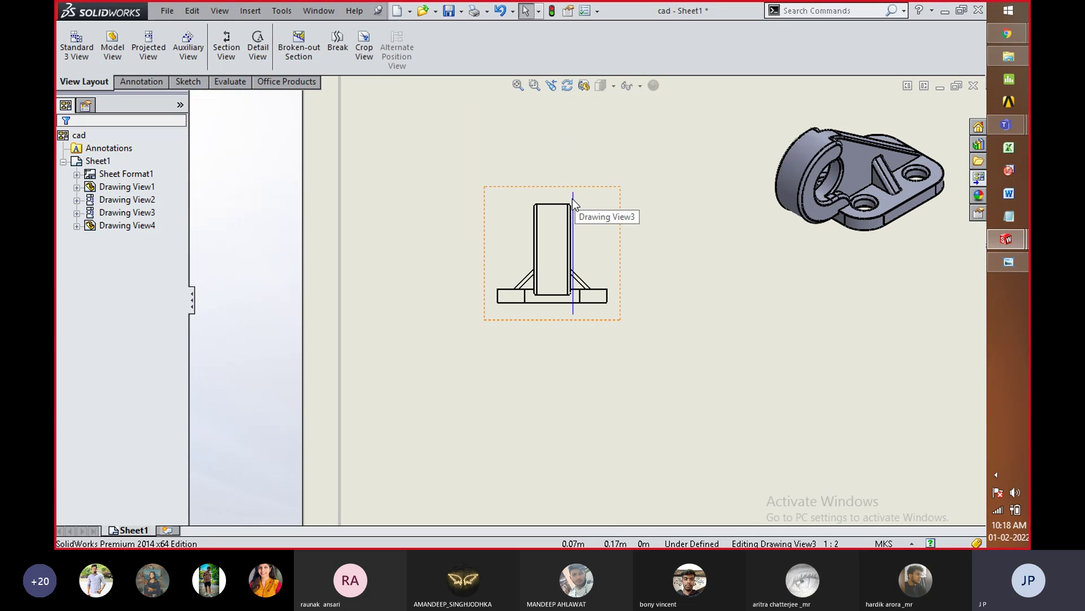
Step: Nudge the vertical line slightly right and zoom to fit the sheet
left_click_drag(573, 205, 592, 211)
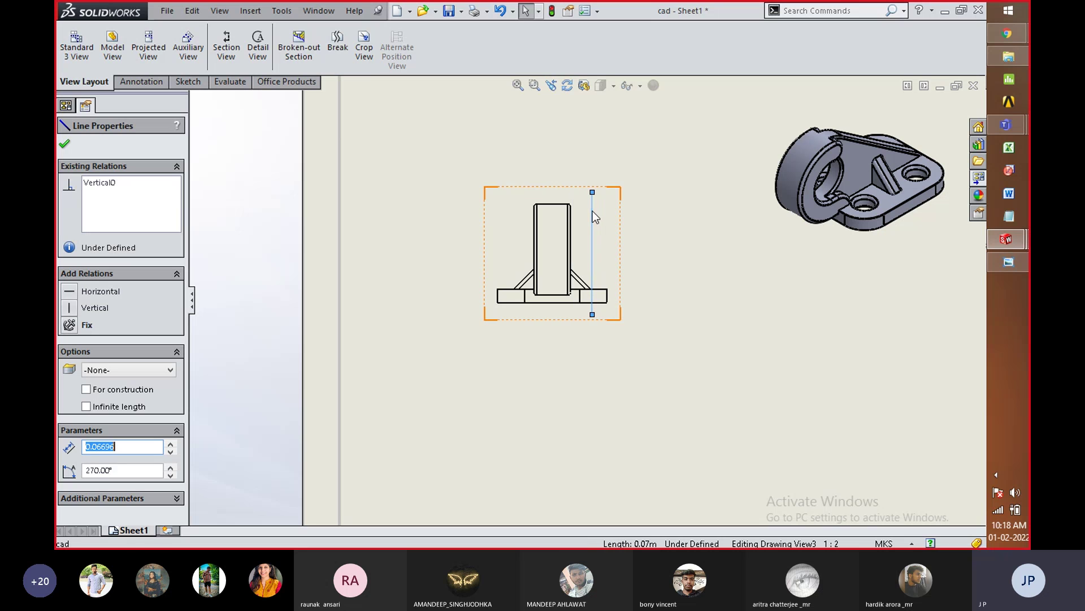
left_click(65, 143)
key("f")
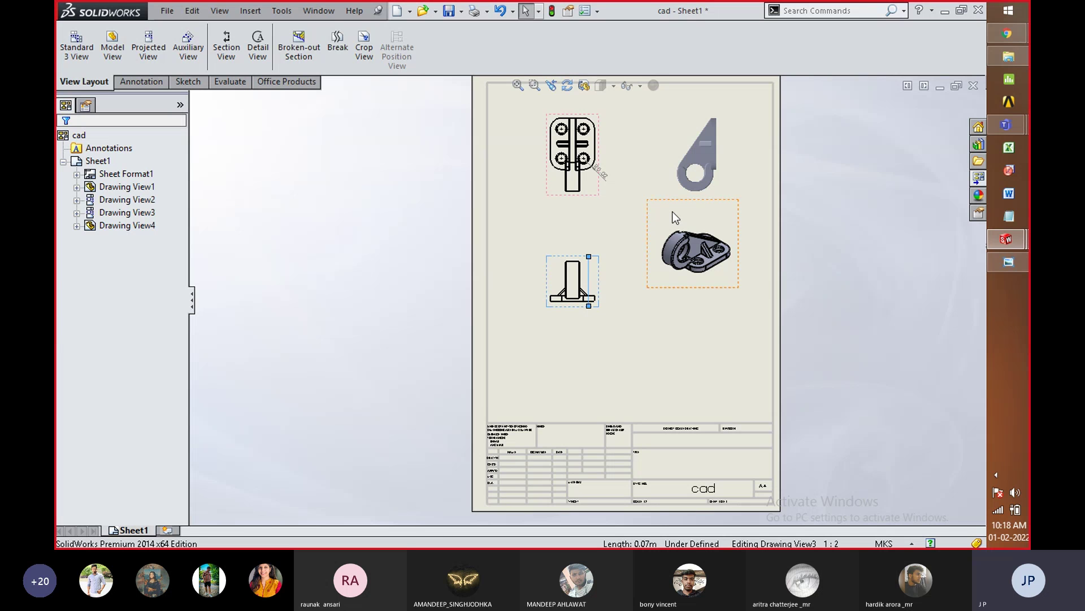
Step: Begin a detail circle on the bottom view, centred at the base's right corner
scroll(574, 263, "down", 5)
left_click(615, 281)
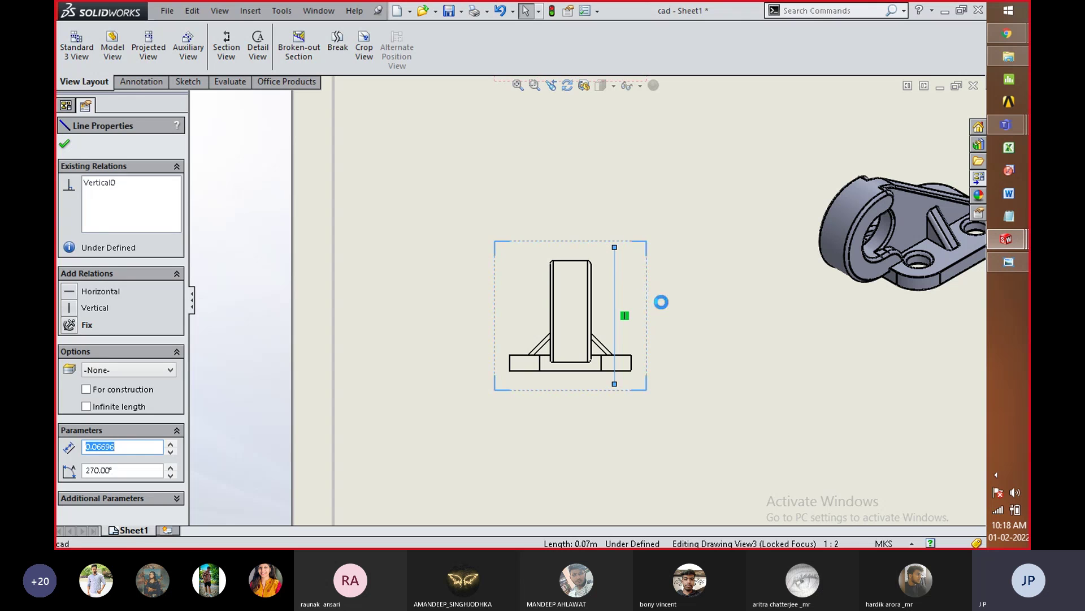
left_click(255, 59)
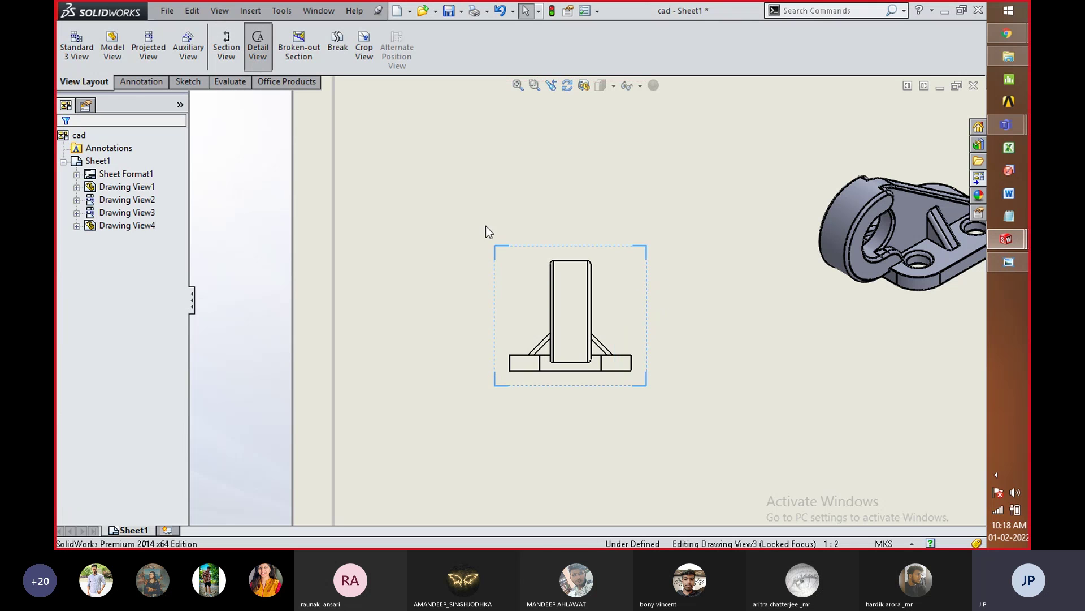
left_click(611, 363)
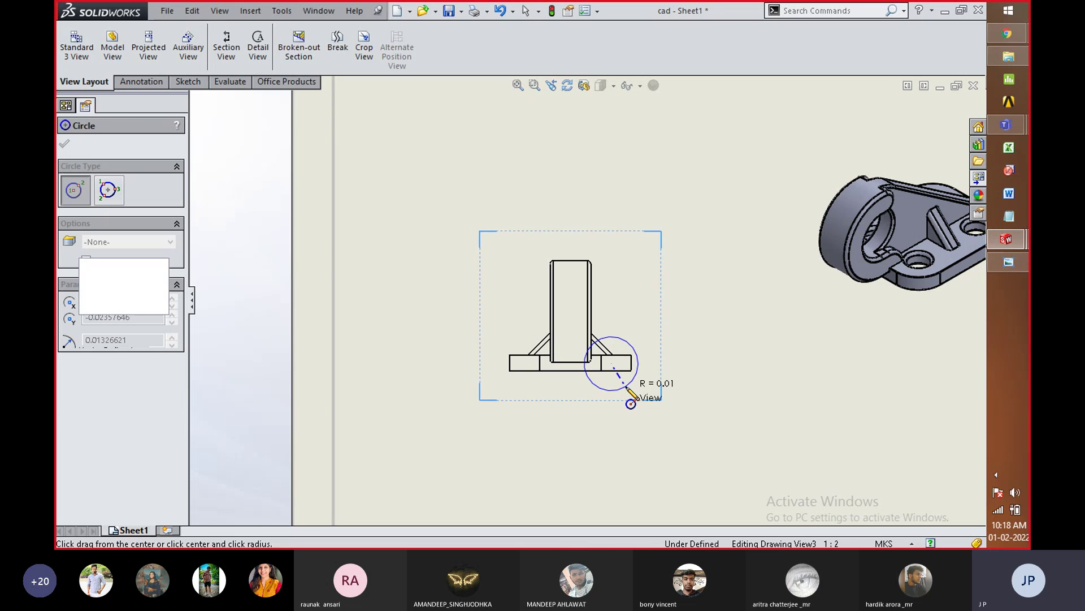
Step: Size the detail circle and place Detail View B below the front view with Hidden Lines Visible
left_click(626, 387)
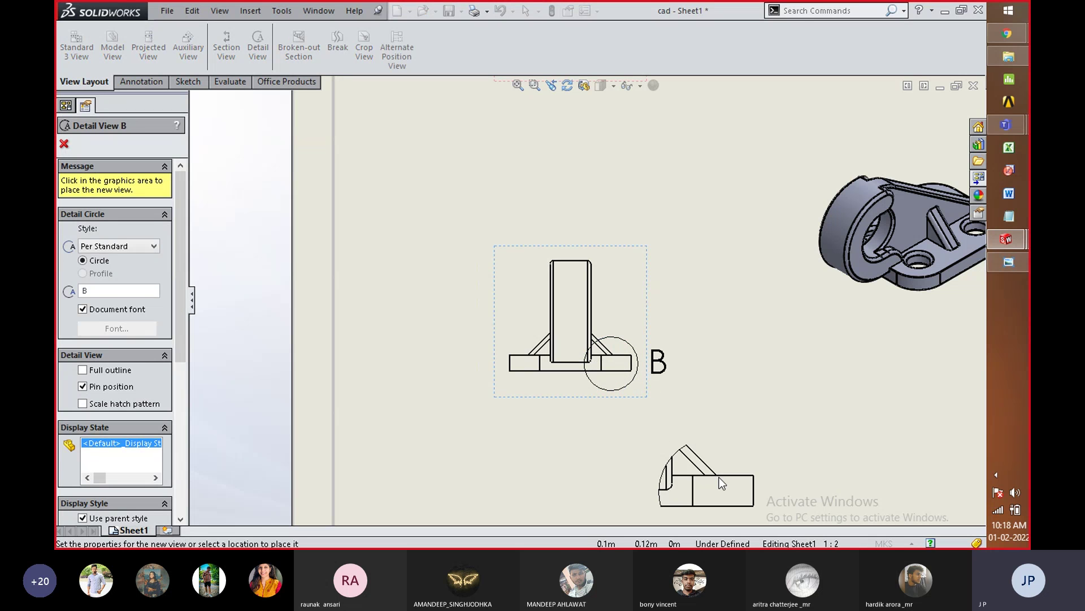
left_click(727, 463)
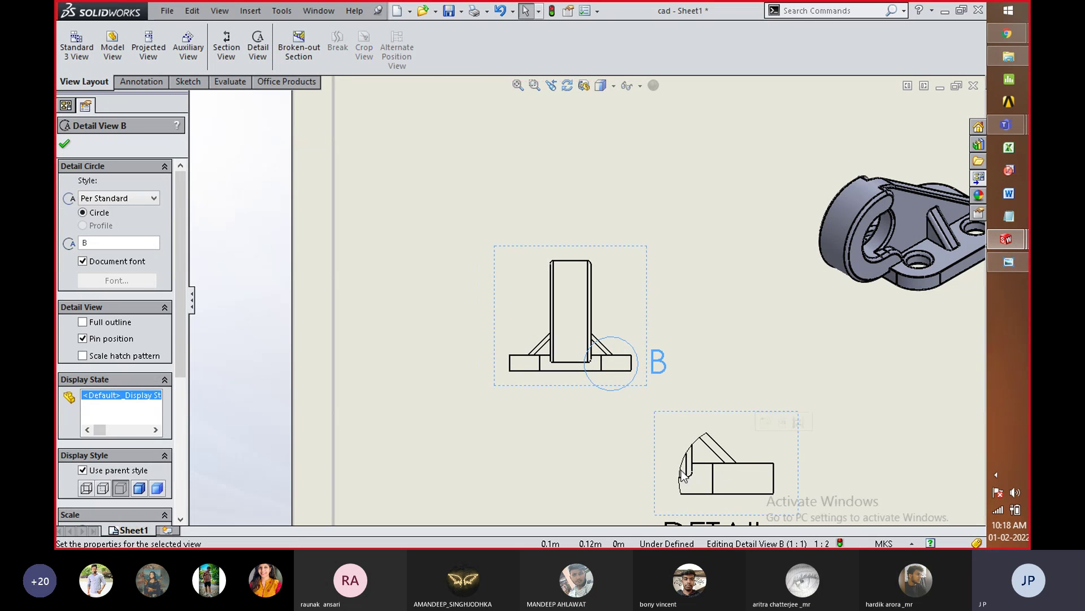
left_click(102, 488)
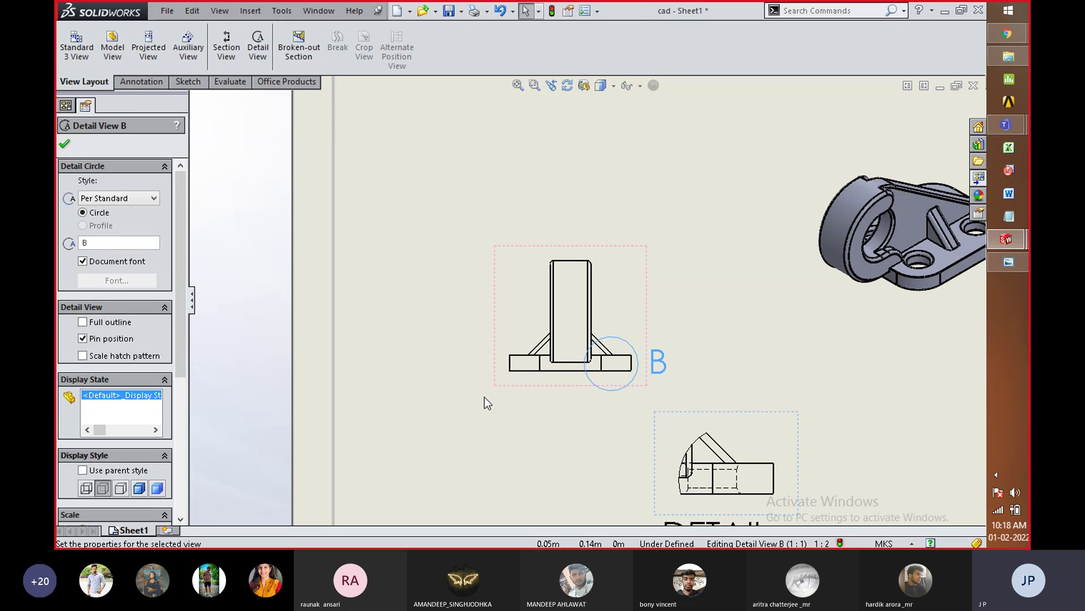
left_click(501, 243)
Step: Show hidden lines in the bottom front view and switch document units to MMGS millimetres
left_click(101, 345)
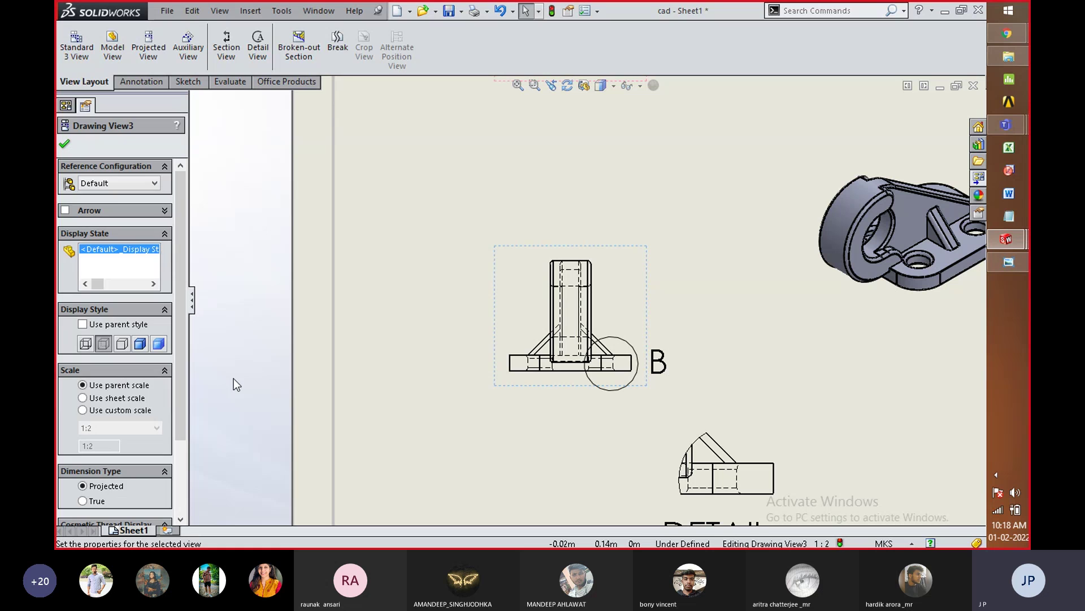
left_click(489, 452)
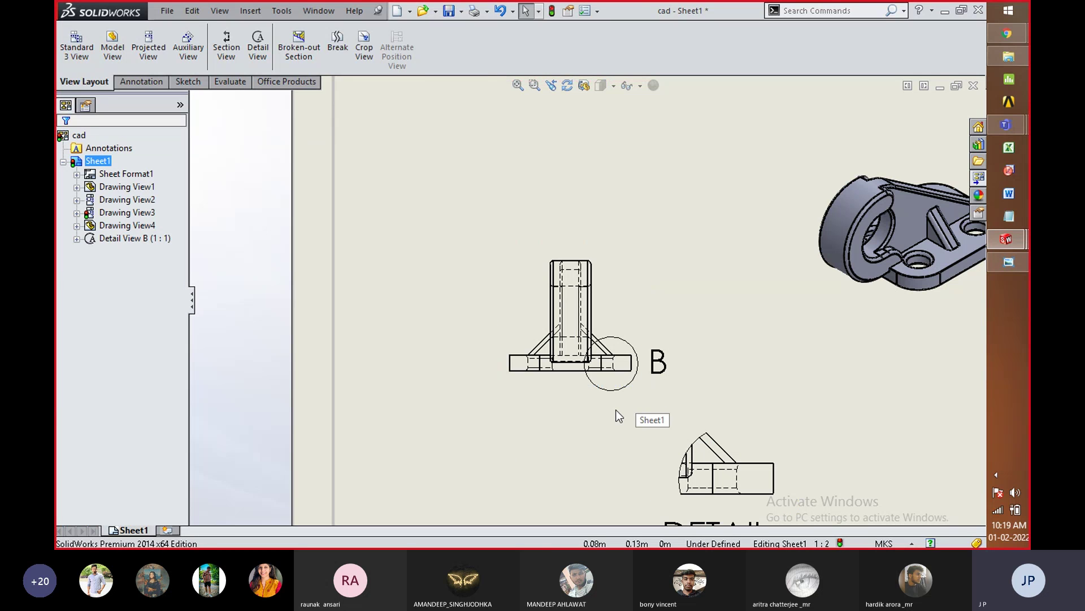
left_click(900, 544)
left_click(896, 491)
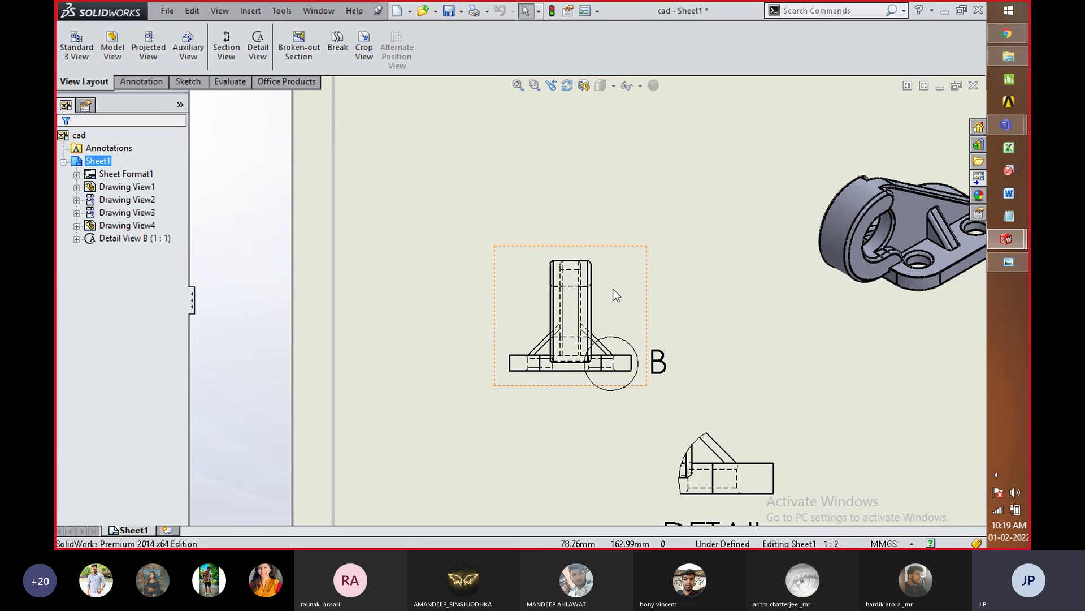
Step: Give the bottom front view a custom scale of 1:2, after trying 1:5 and 2:1
left_click(619, 269)
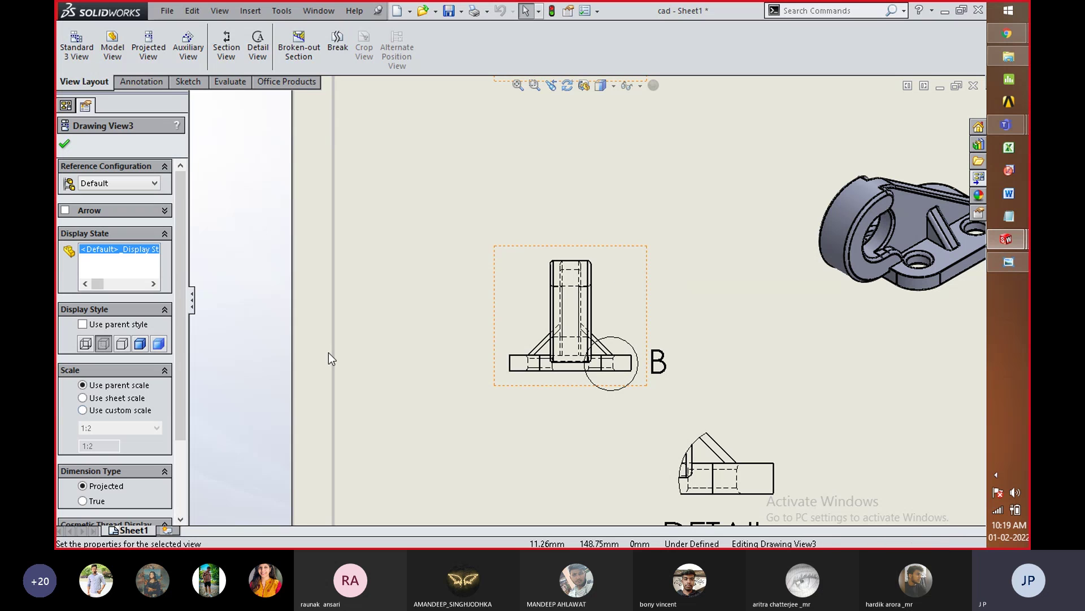
left_click_drag(181, 371, 168, 446)
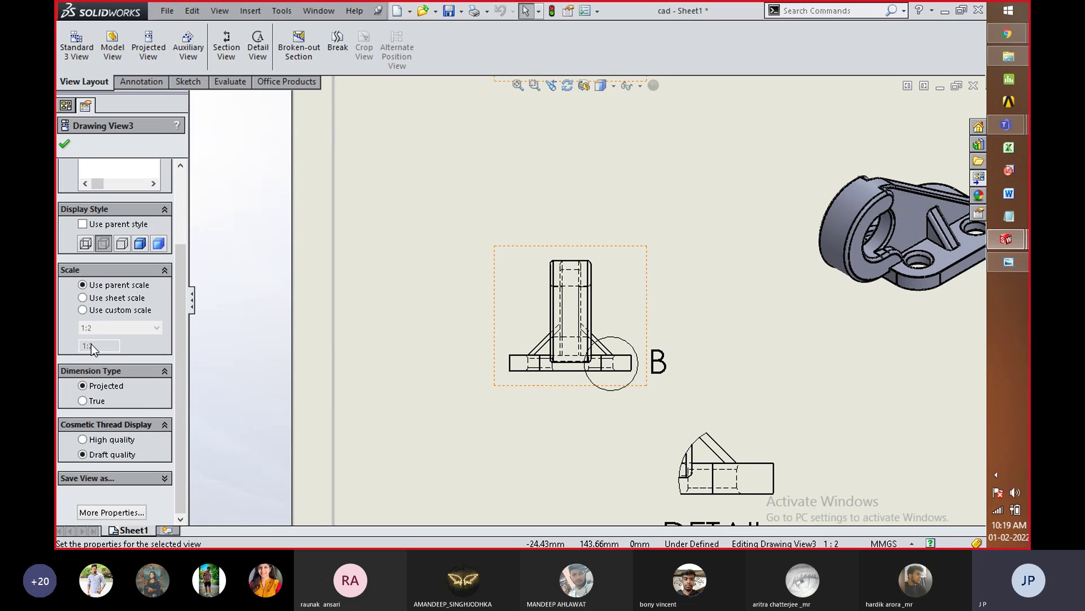
left_click(84, 313)
left_click(109, 329)
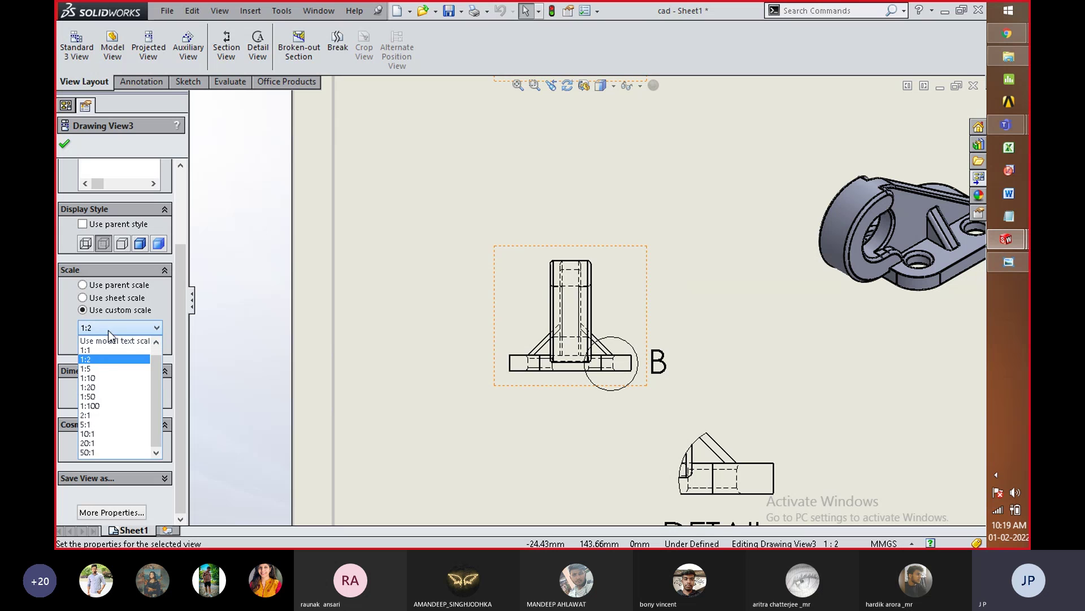
left_click(99, 367)
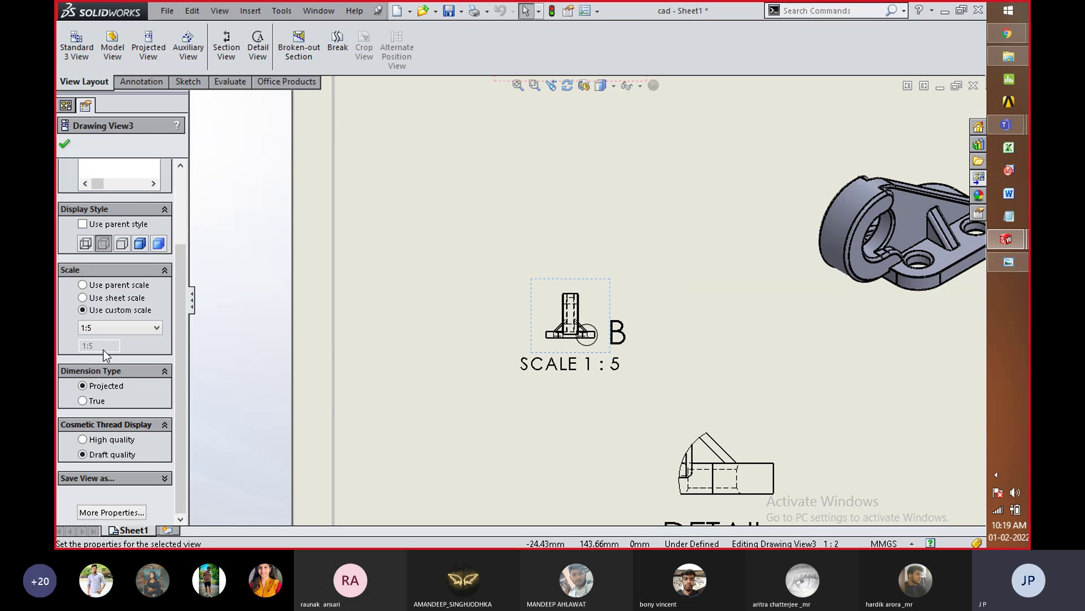
left_click(110, 330)
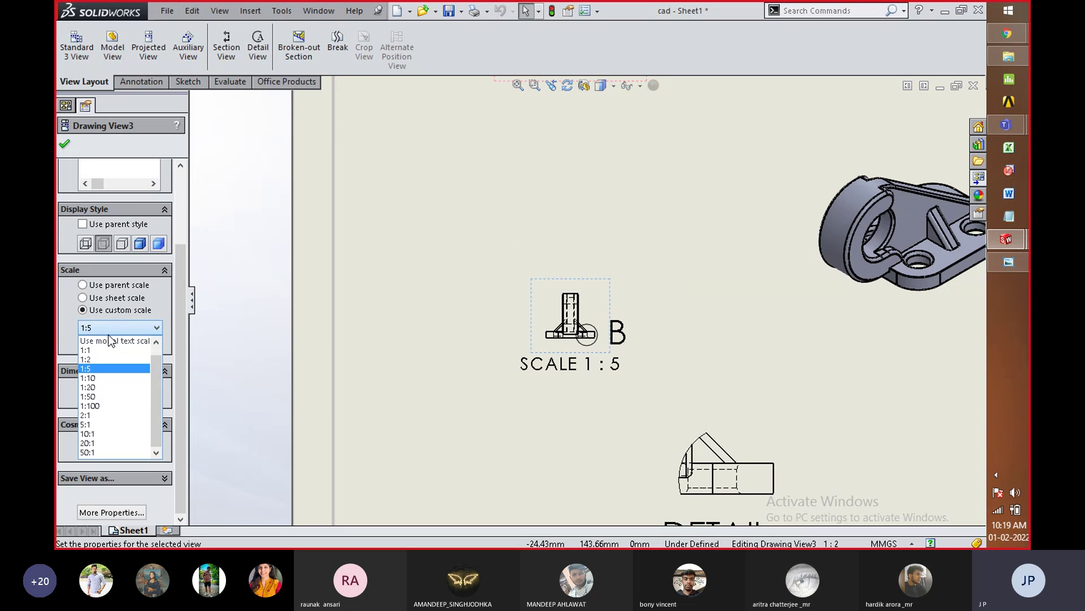
left_click(94, 419)
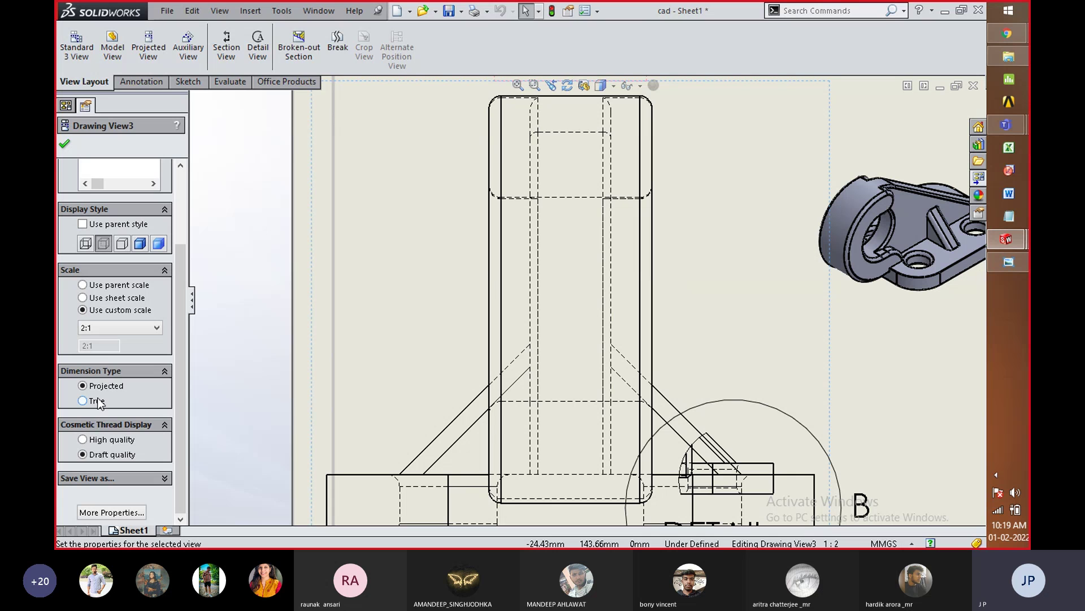
left_click(113, 329)
left_click(103, 357)
left_click(422, 431)
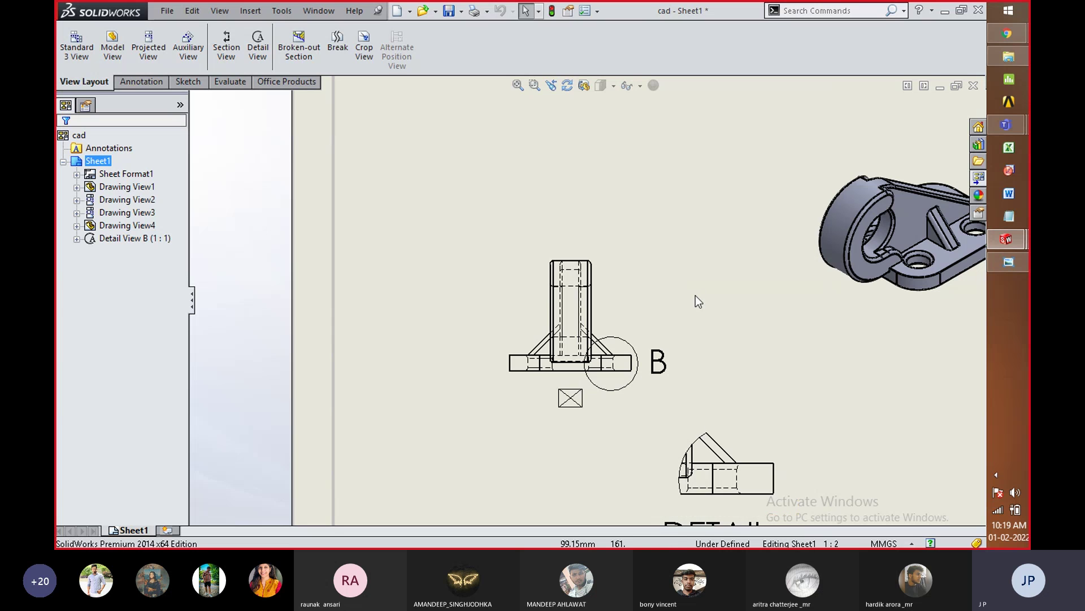
Step: Zoom to fit the whole drawing sheet and preview the open SolidWorks windows from the taskbar
scroll(520, 389, "down", 2)
key("f")
scroll(650, 215, "down", 1)
scroll(669, 198, "down", 2)
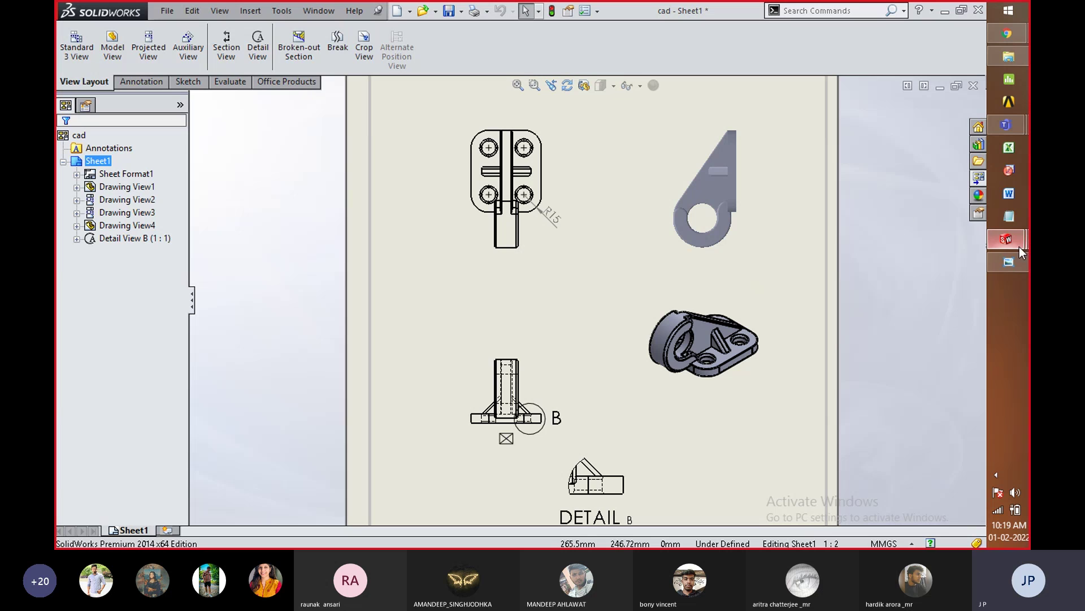
mouse_move(1016, 259)
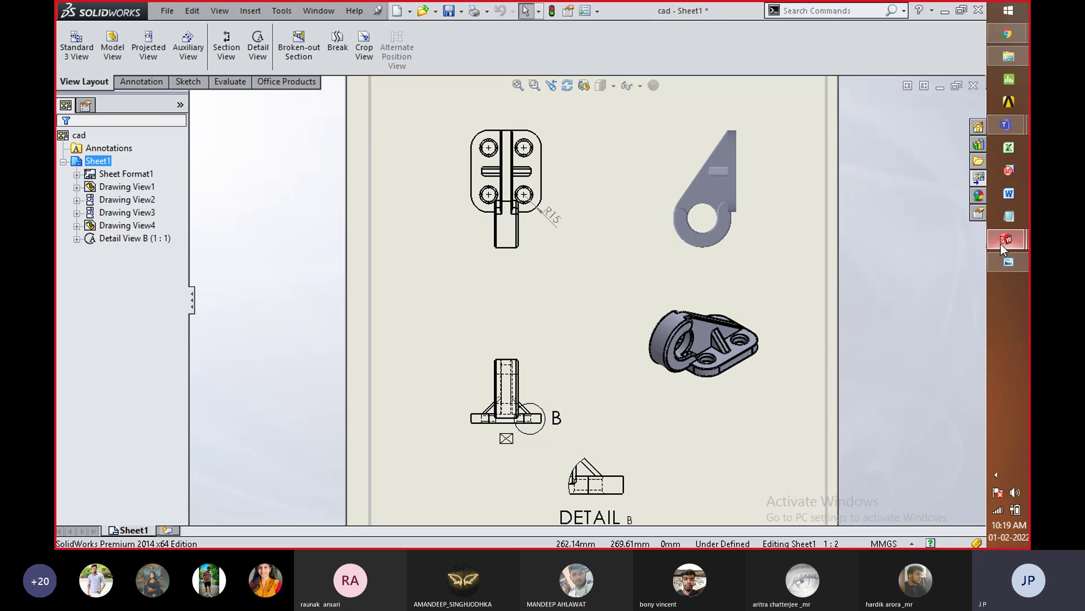
mouse_move(1001, 242)
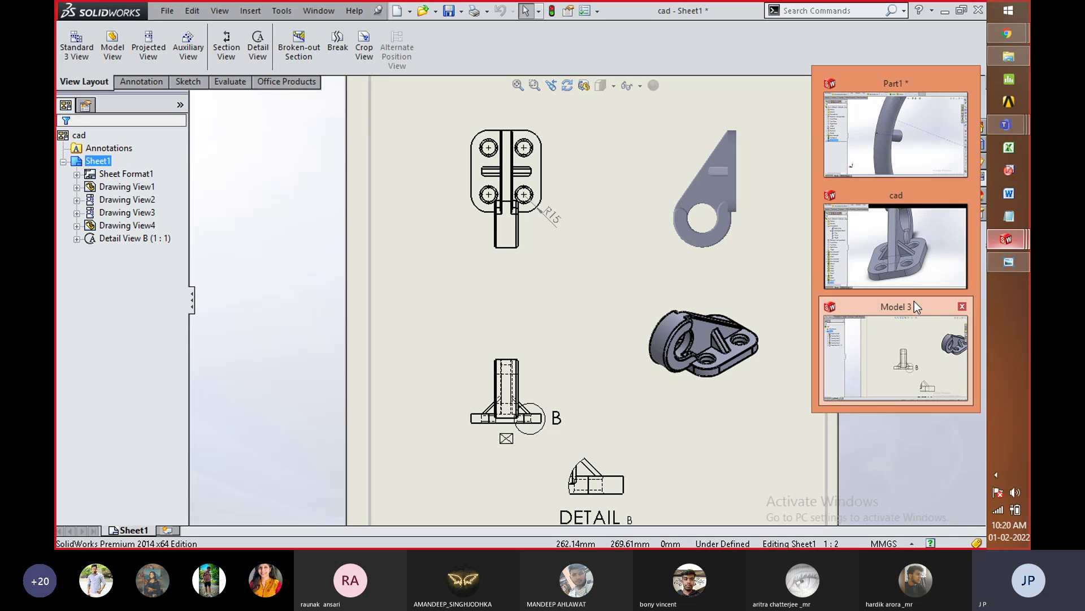
Step: Close the cad - Sheet1 drawing with Don't Save, uncovering the Part1 and cad part windows
left_click(909, 369)
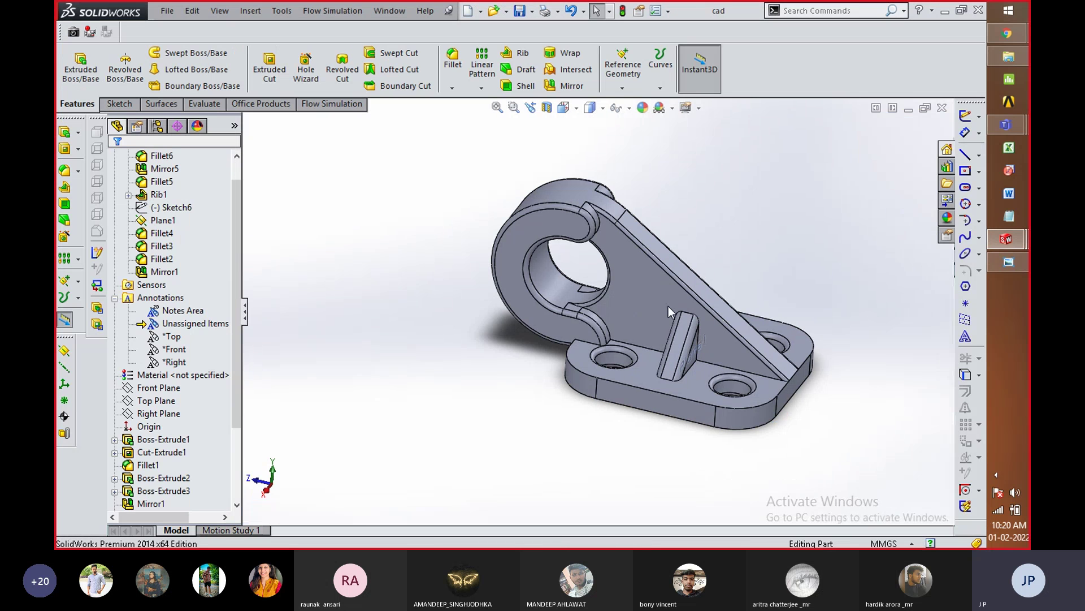
left_click(925, 107)
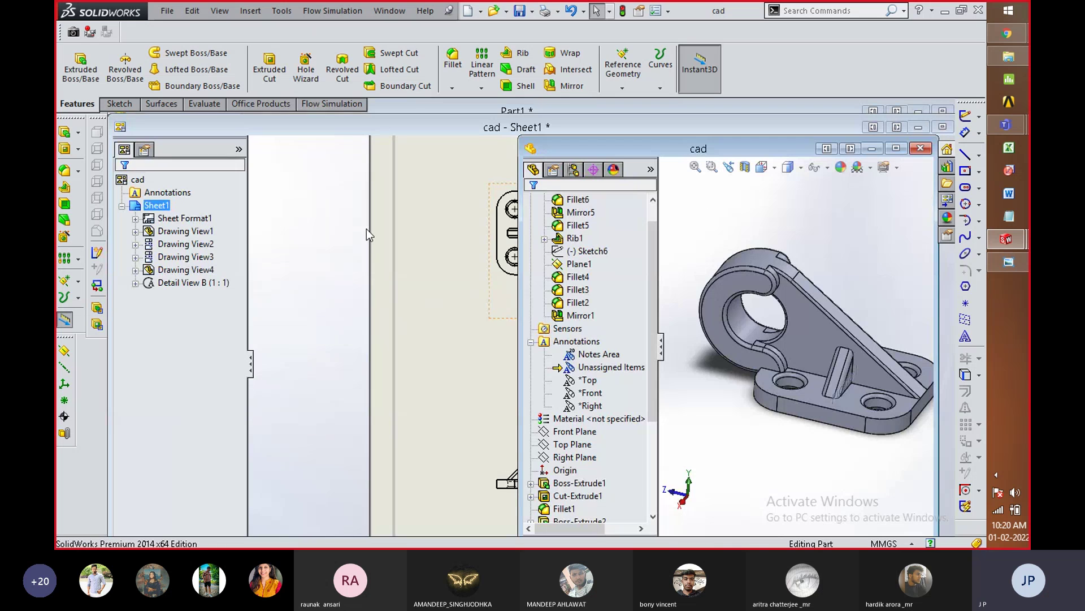
left_click(339, 233)
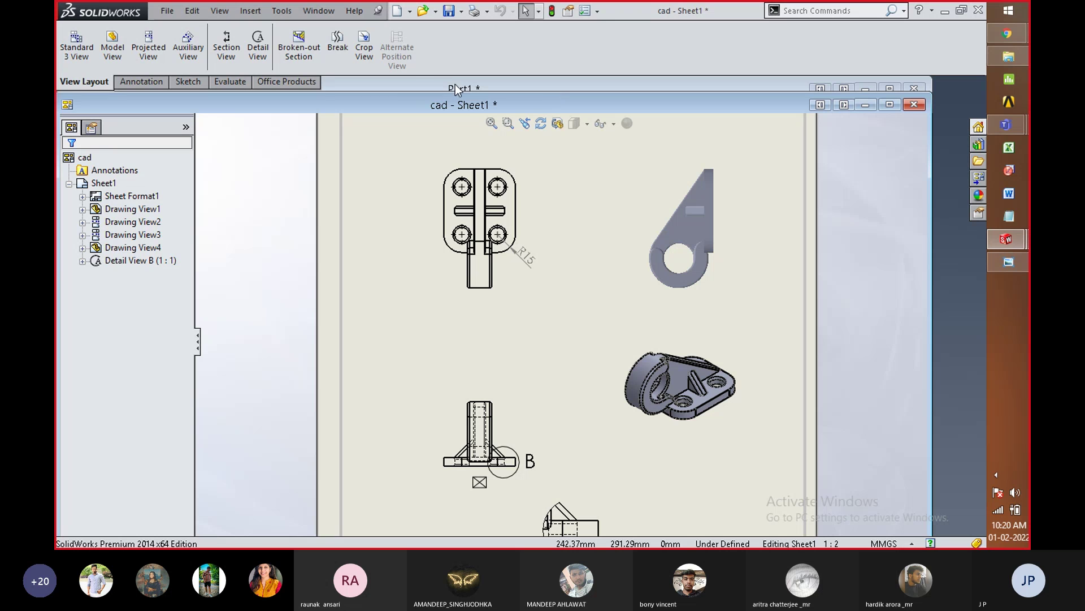
left_click_drag(385, 105, 535, 173)
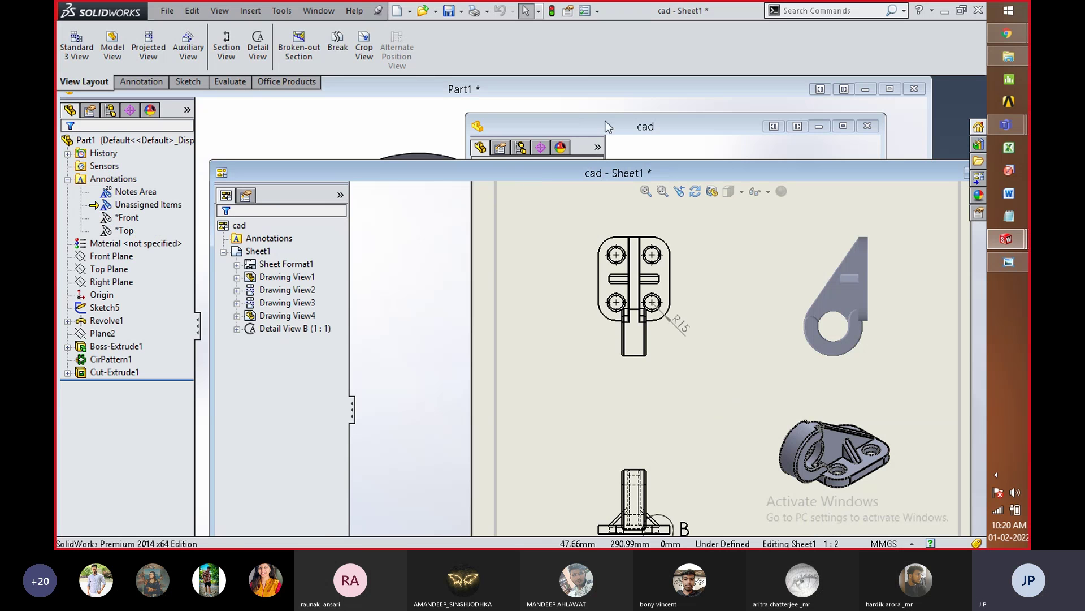
left_click_drag(856, 166, 702, 164)
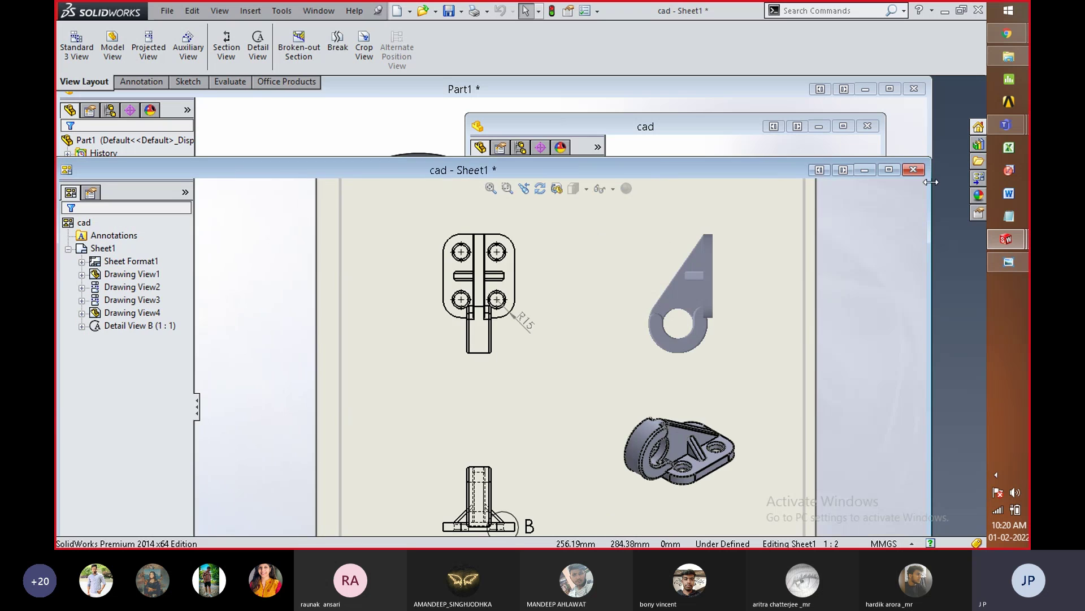
left_click(914, 170)
left_click(508, 302)
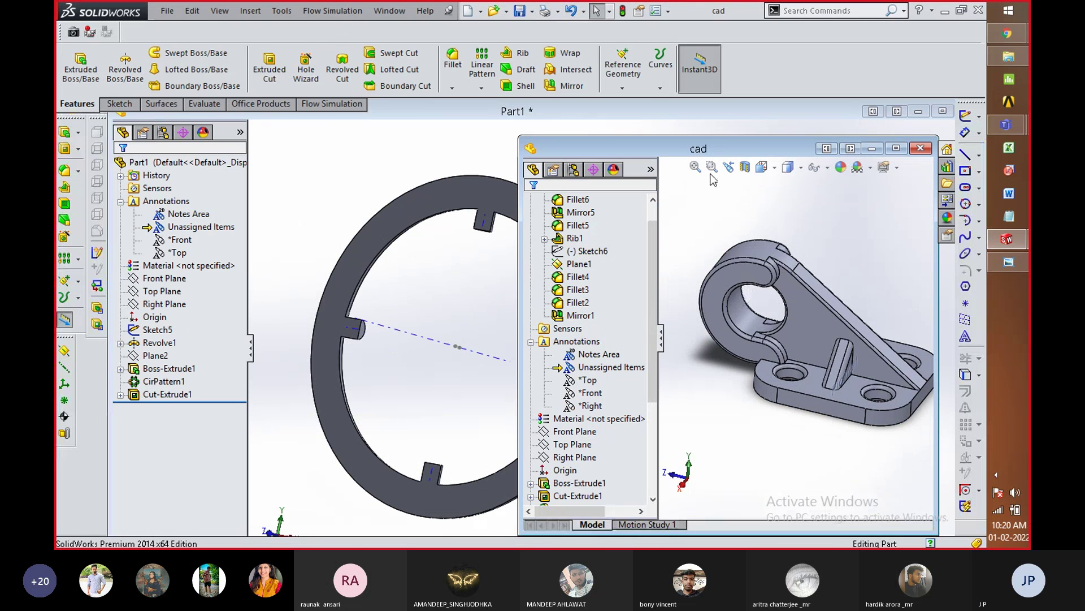
Step: Tile Part1 left and cad right, then show the full unsectioned ring fitted in Part1
left_click(943, 113)
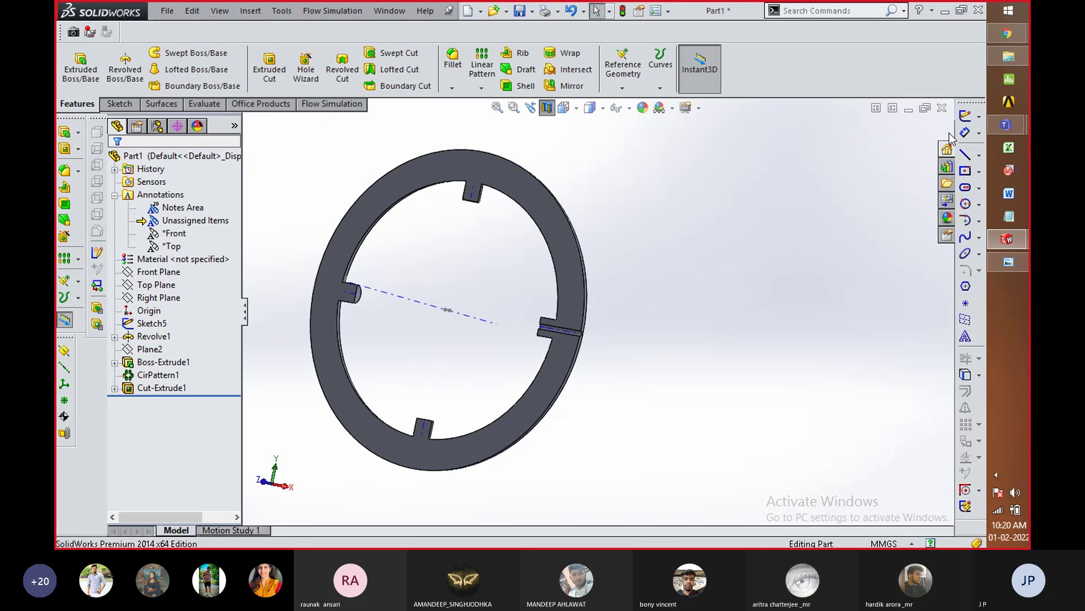
left_click(924, 108)
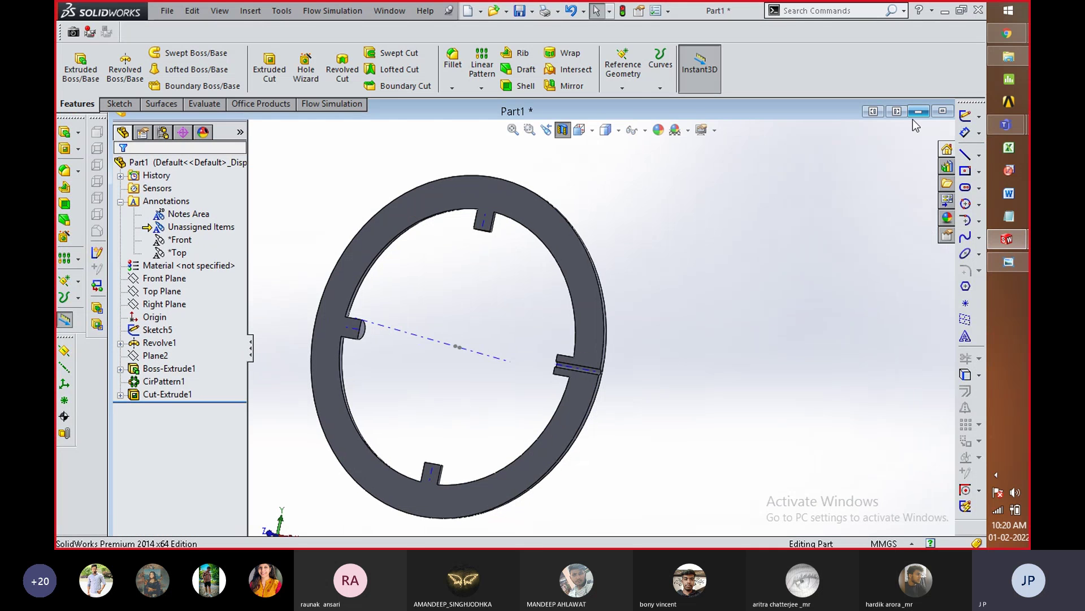
left_click(874, 110)
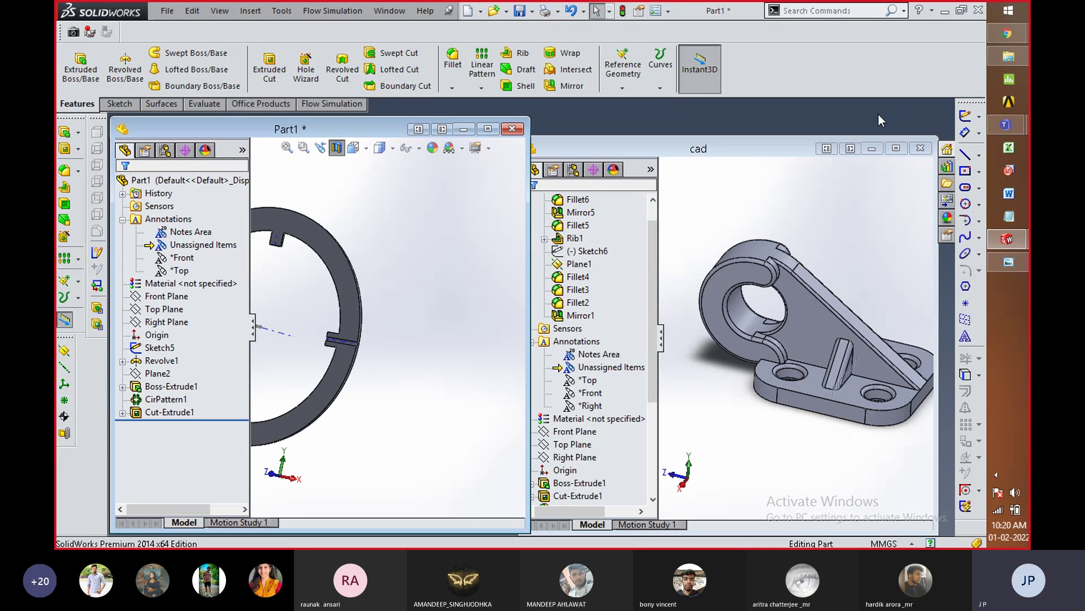
left_click(852, 148)
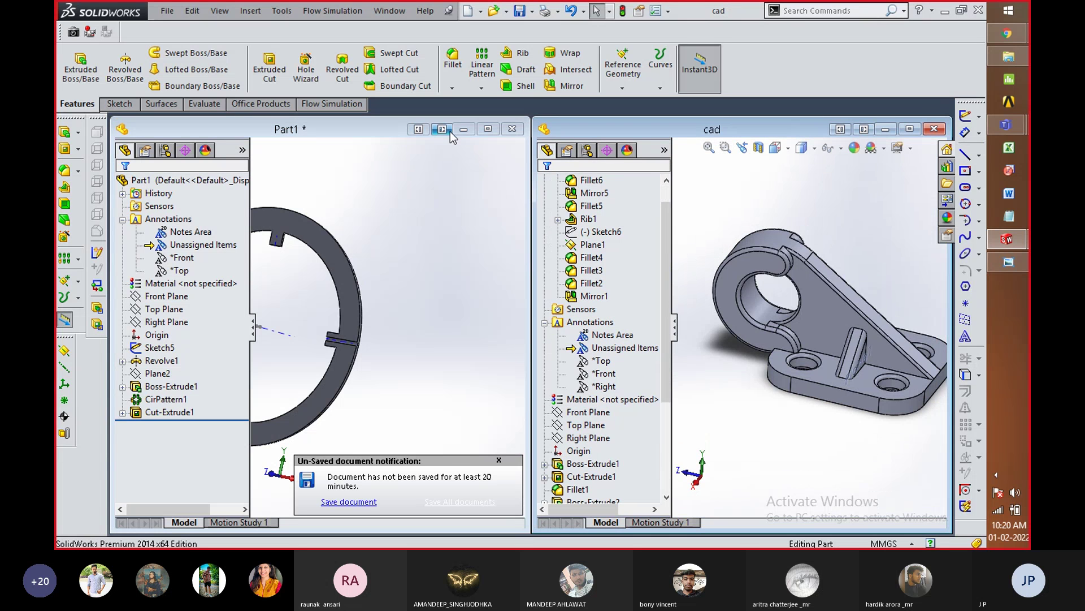
left_click(389, 339)
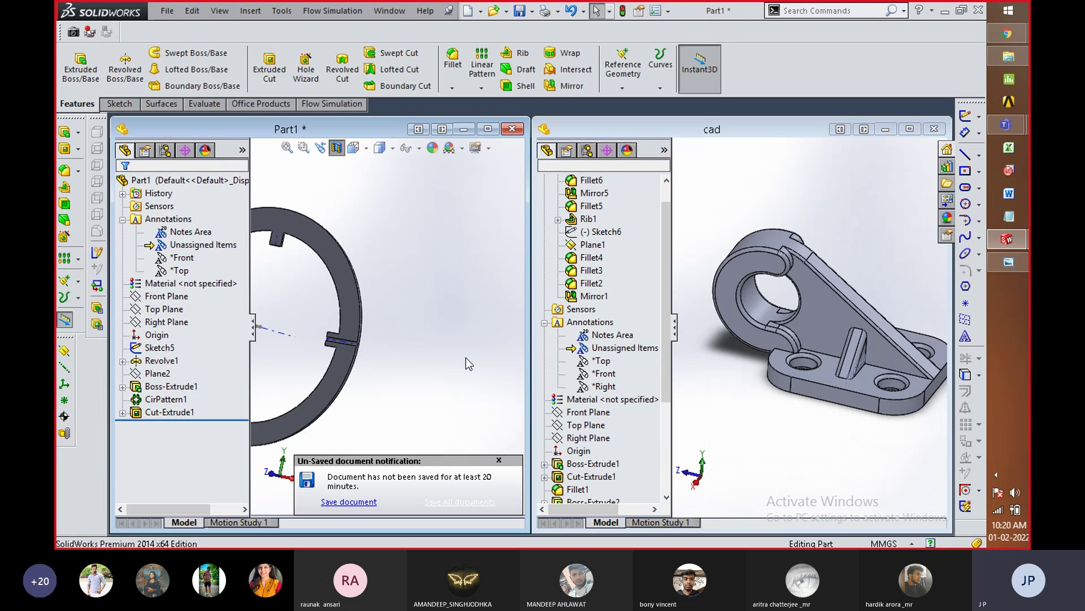
key("f")
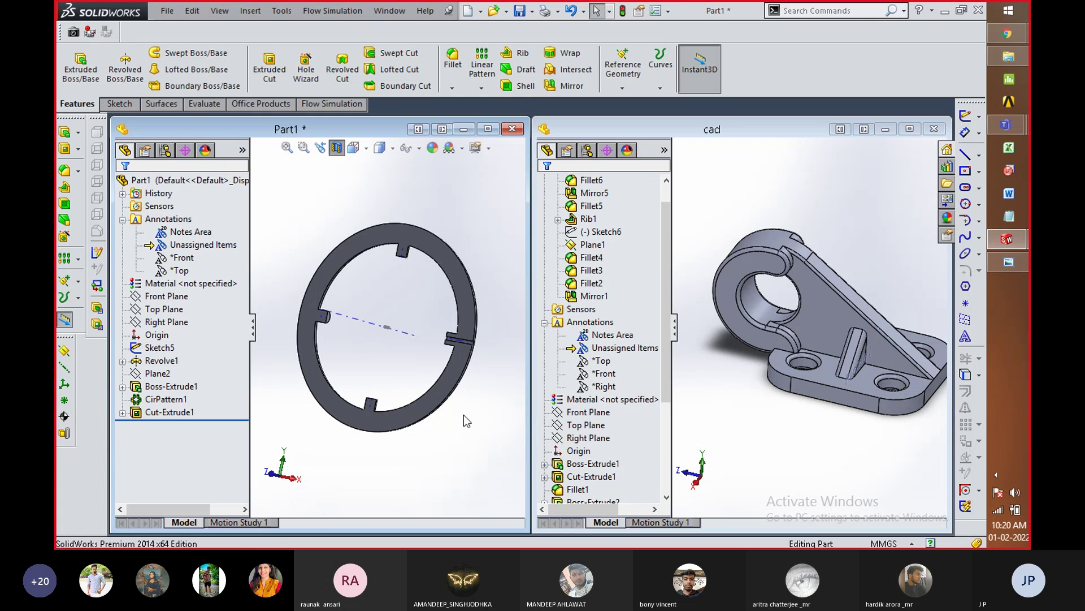
left_click(337, 149)
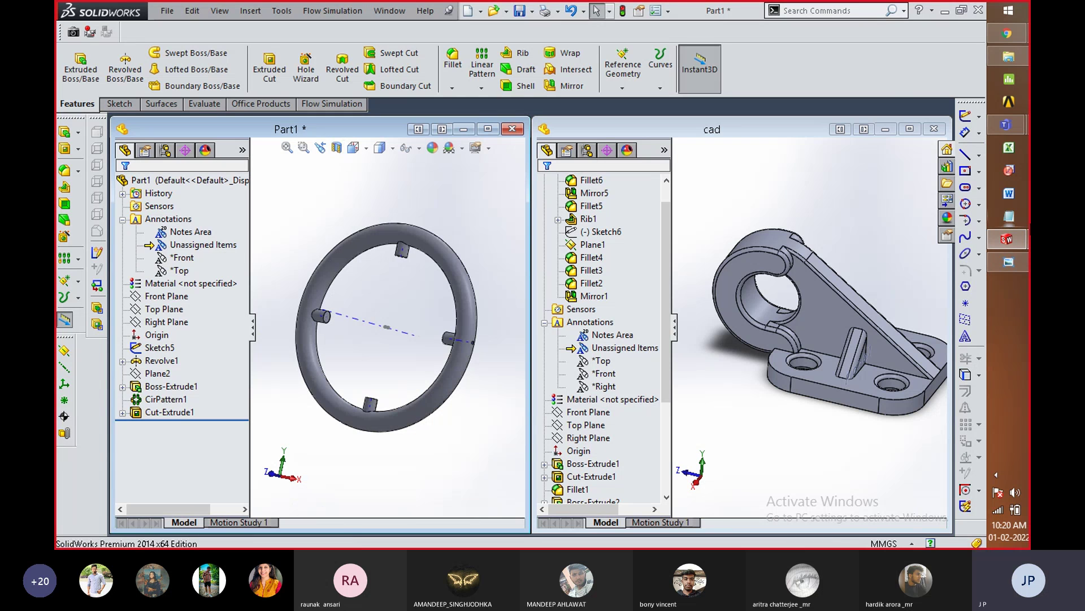
Step: Stop sharing the screen in the Teams call
mouse_move(1006, 125)
left_click(888, 327)
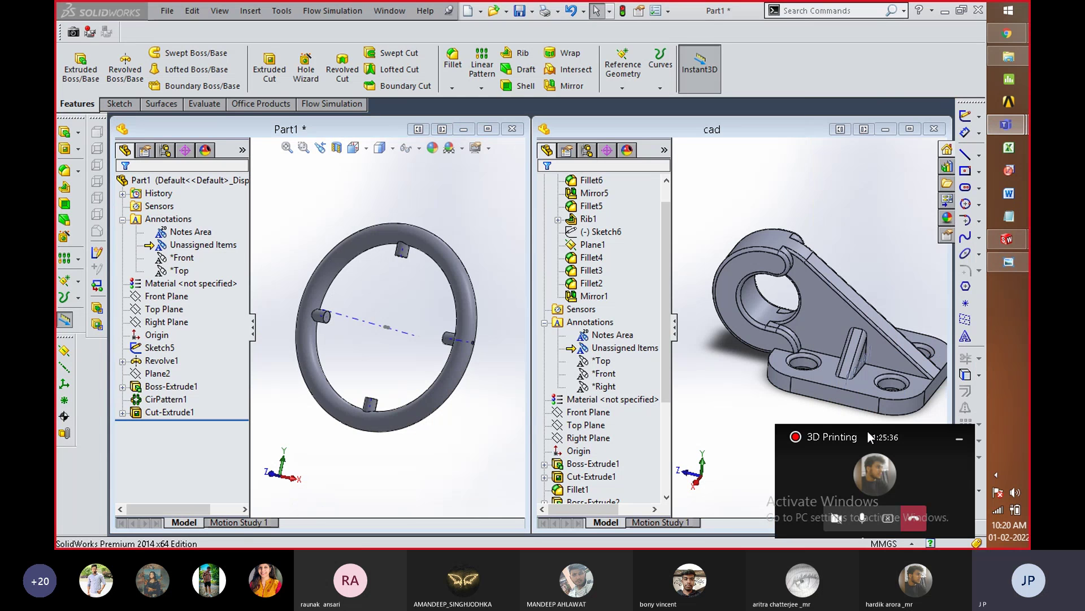
left_click(887, 519)
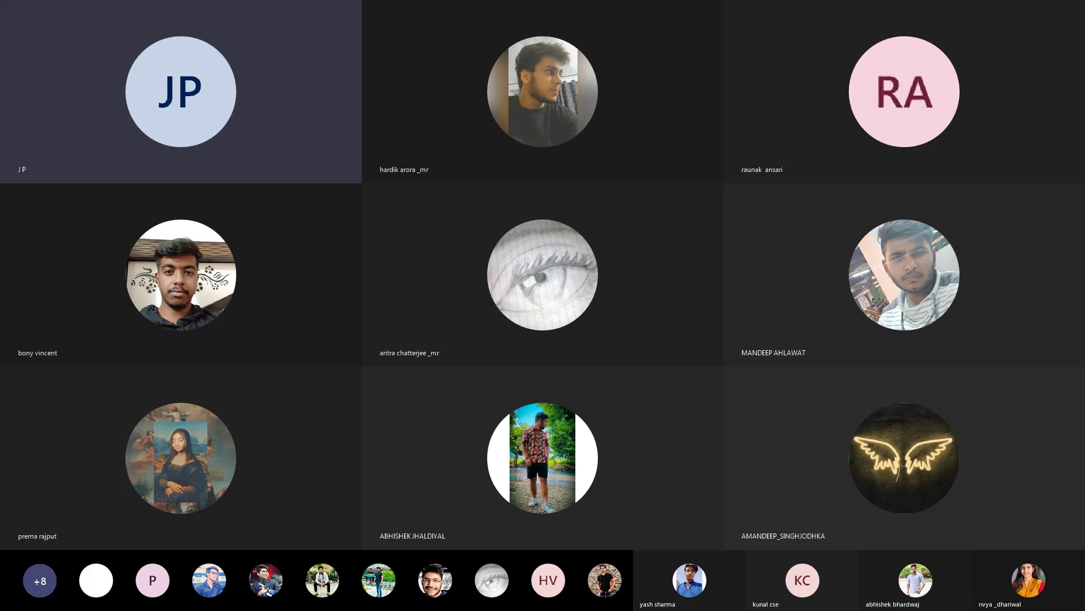